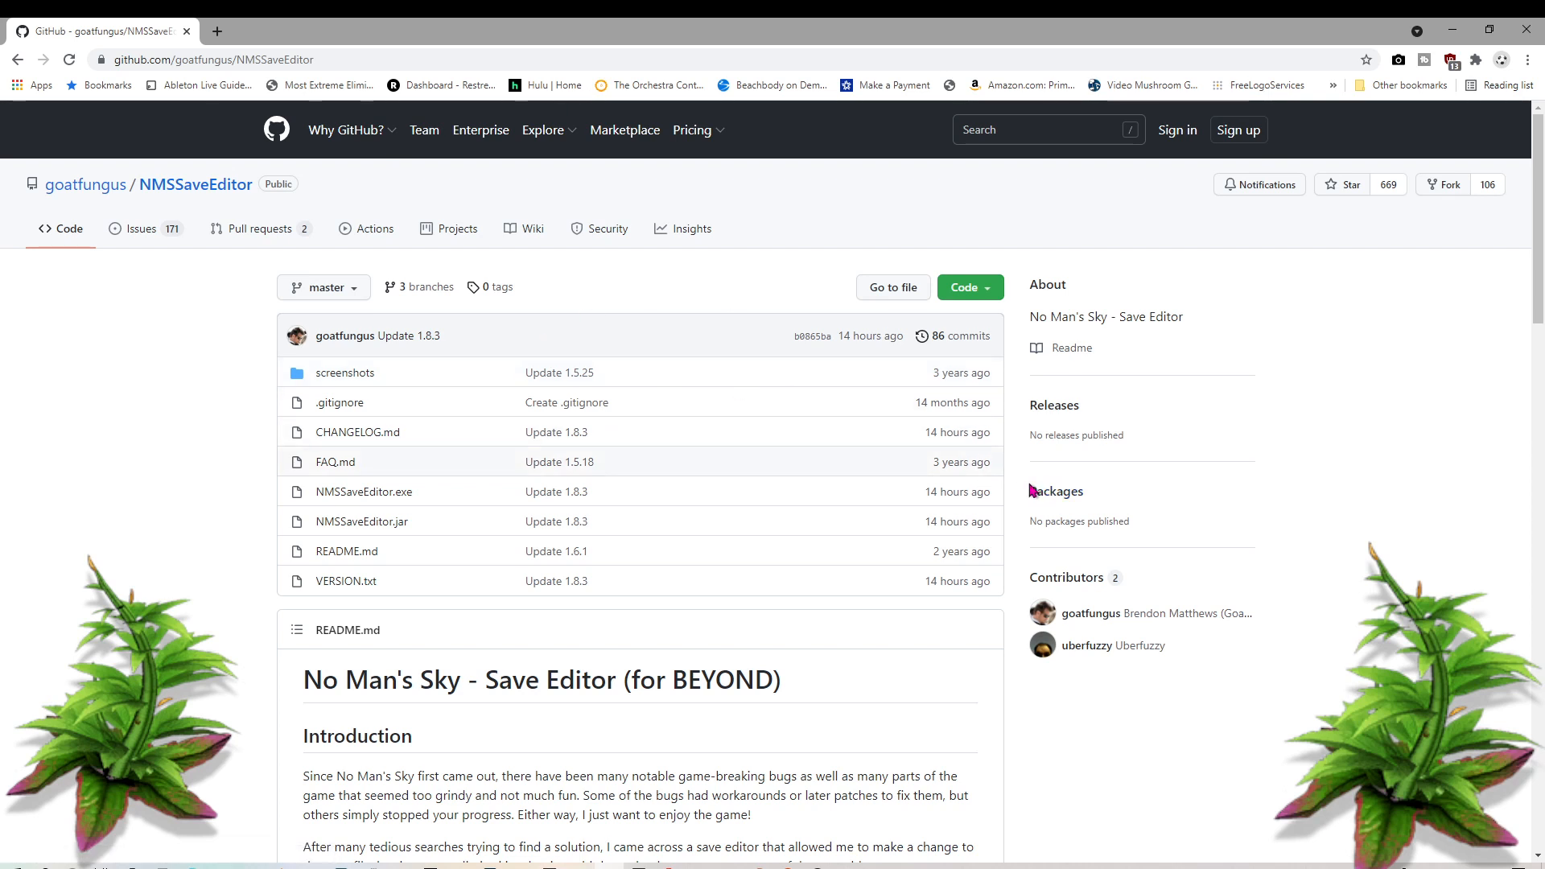
Step: Download the NMSSaveEditor repository as a ZIP archive and close the browser window
scroll(584, 554, "down", 4)
scroll(591, 547, "up", 4)
left_click(968, 295)
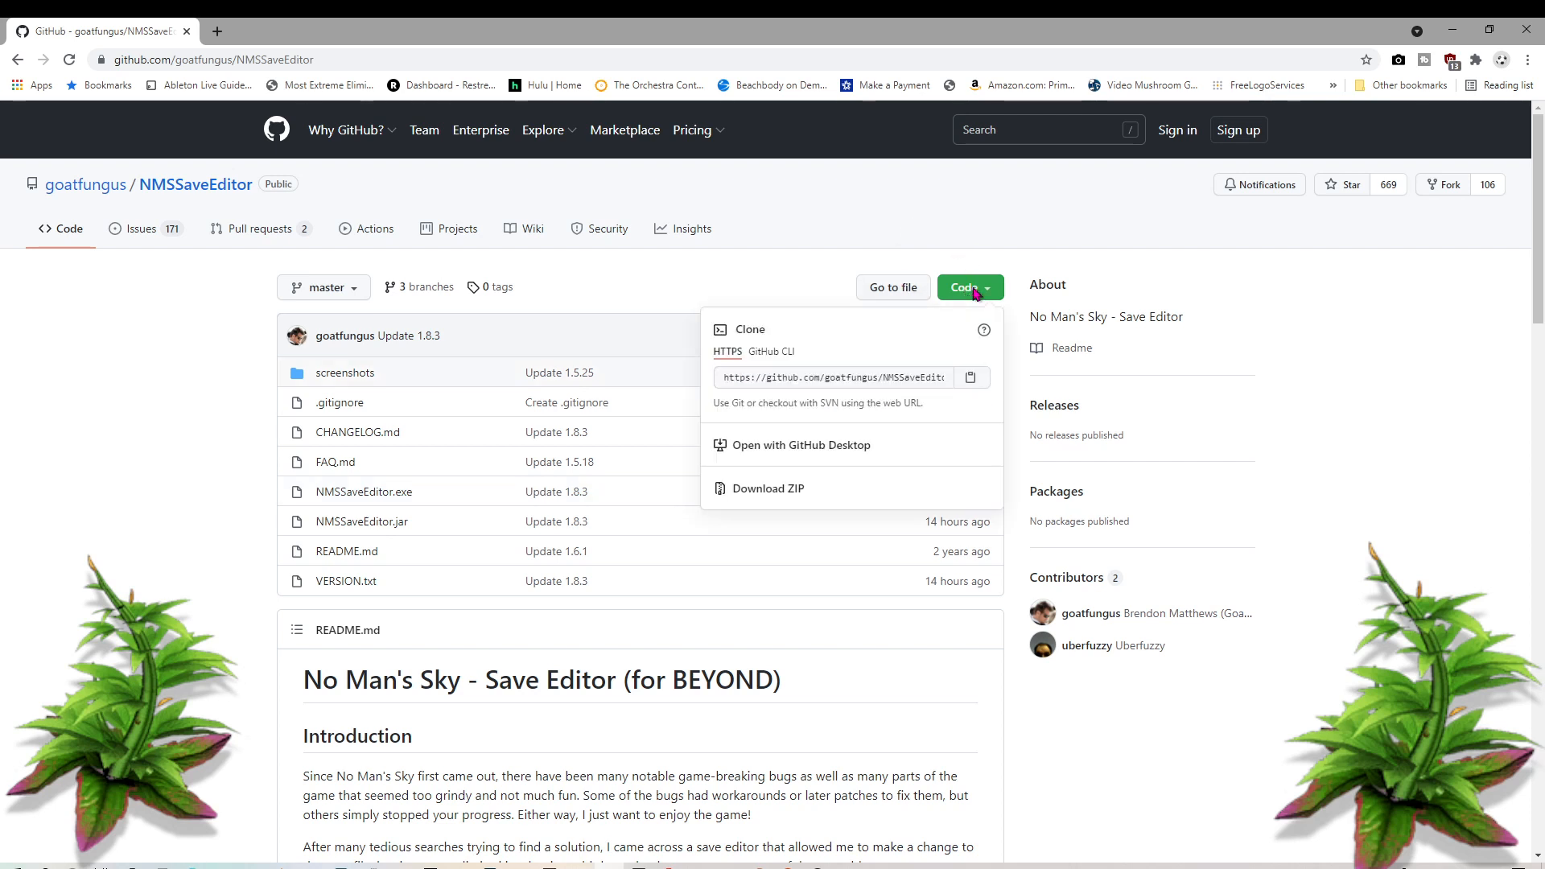
left_click(771, 493)
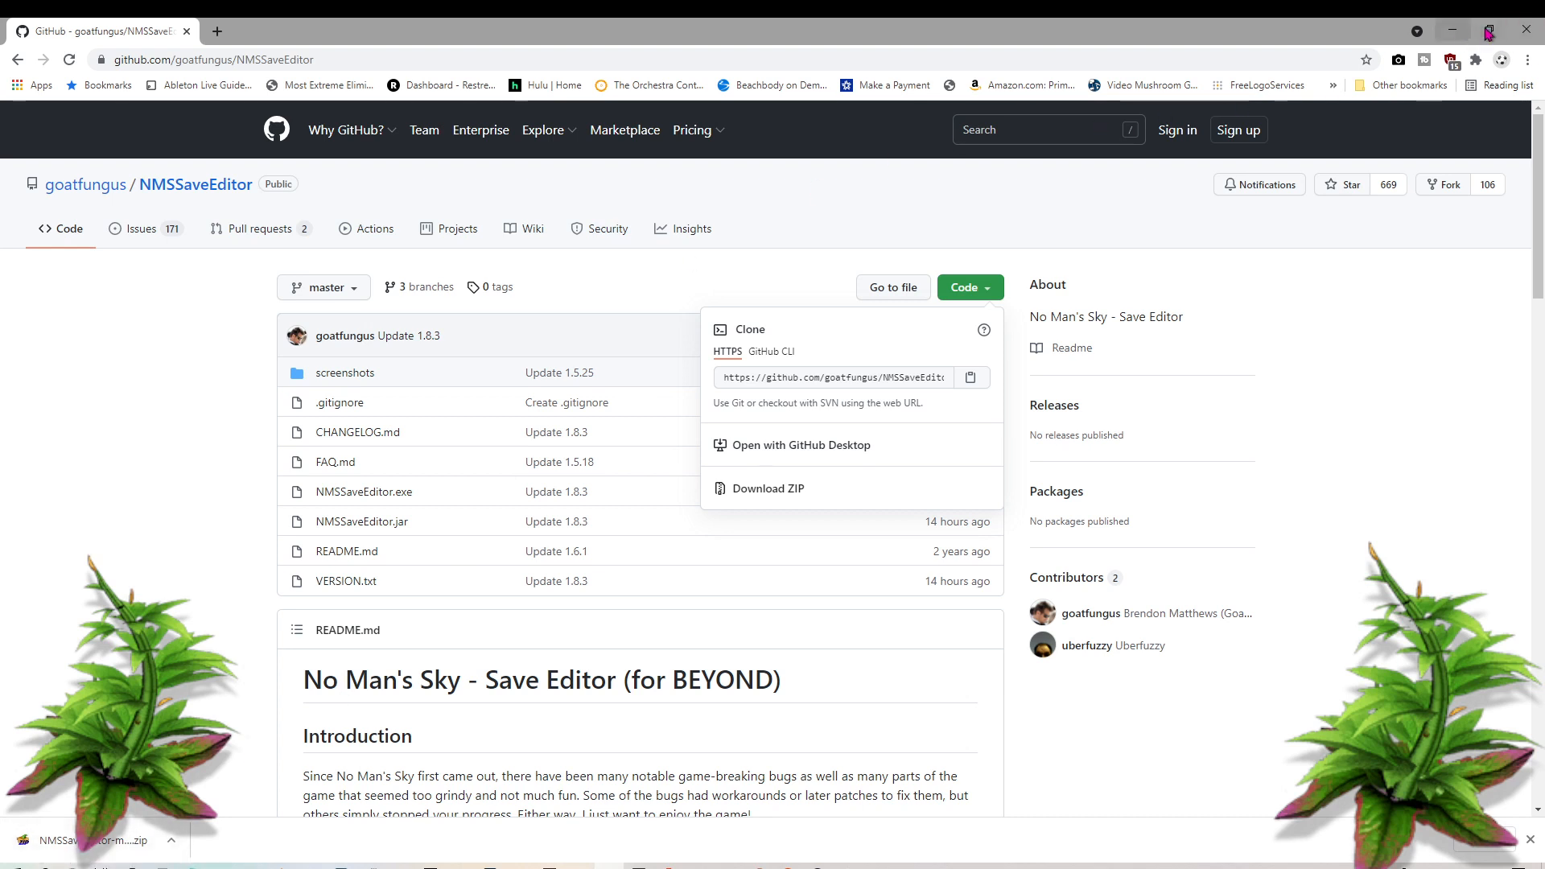
left_click(1527, 29)
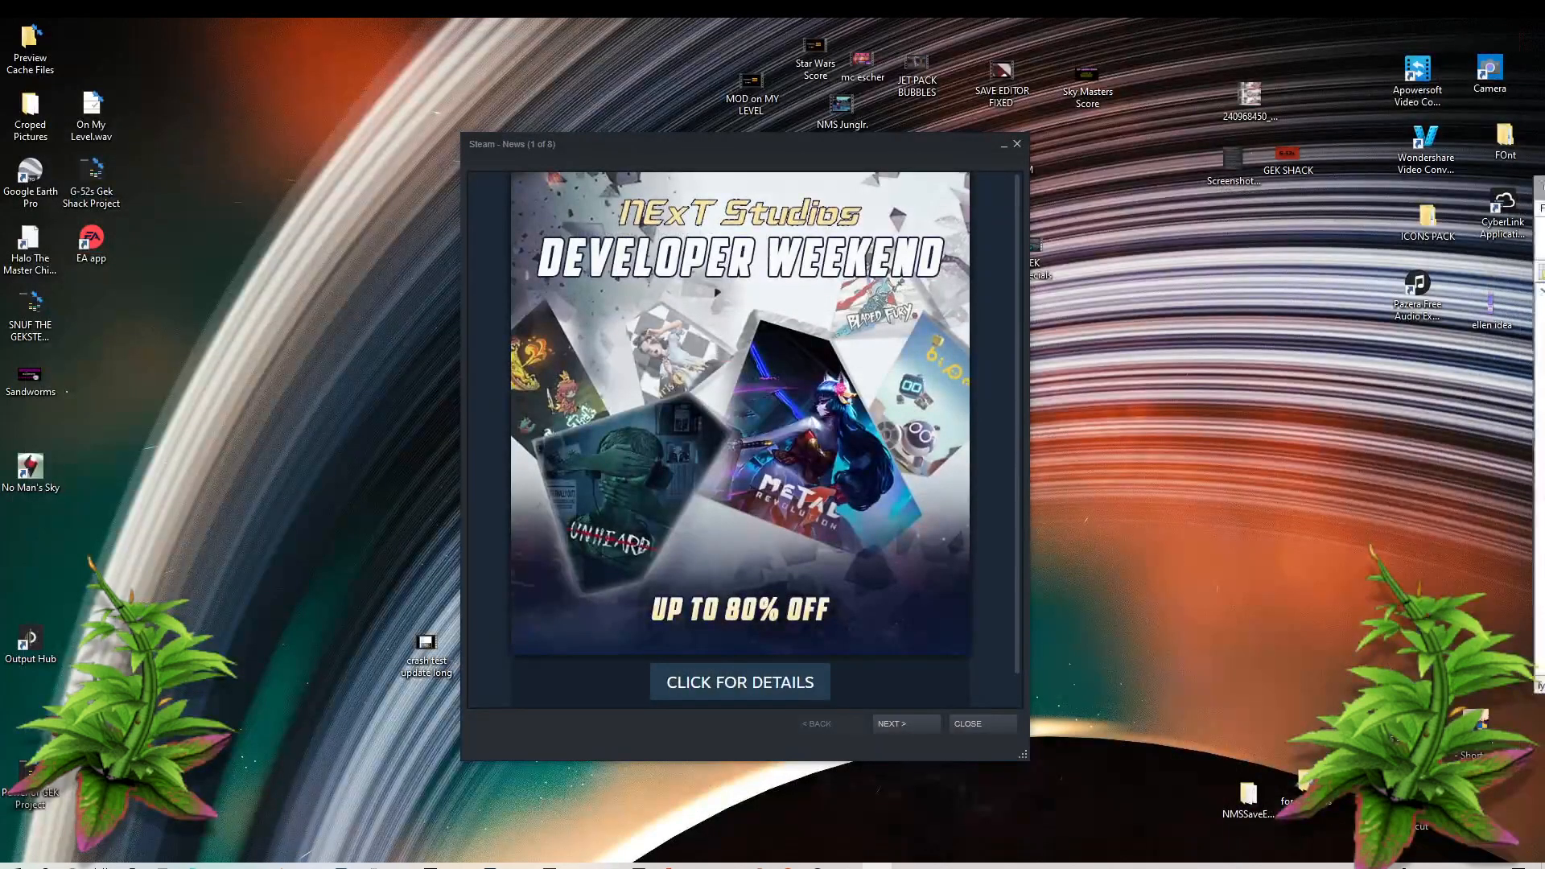
Step: Examine the contents of the NMSSaveEditor-master folder inside the downloaded archive and return to the archive's root
left_click_drag(706, 192, 584, 157)
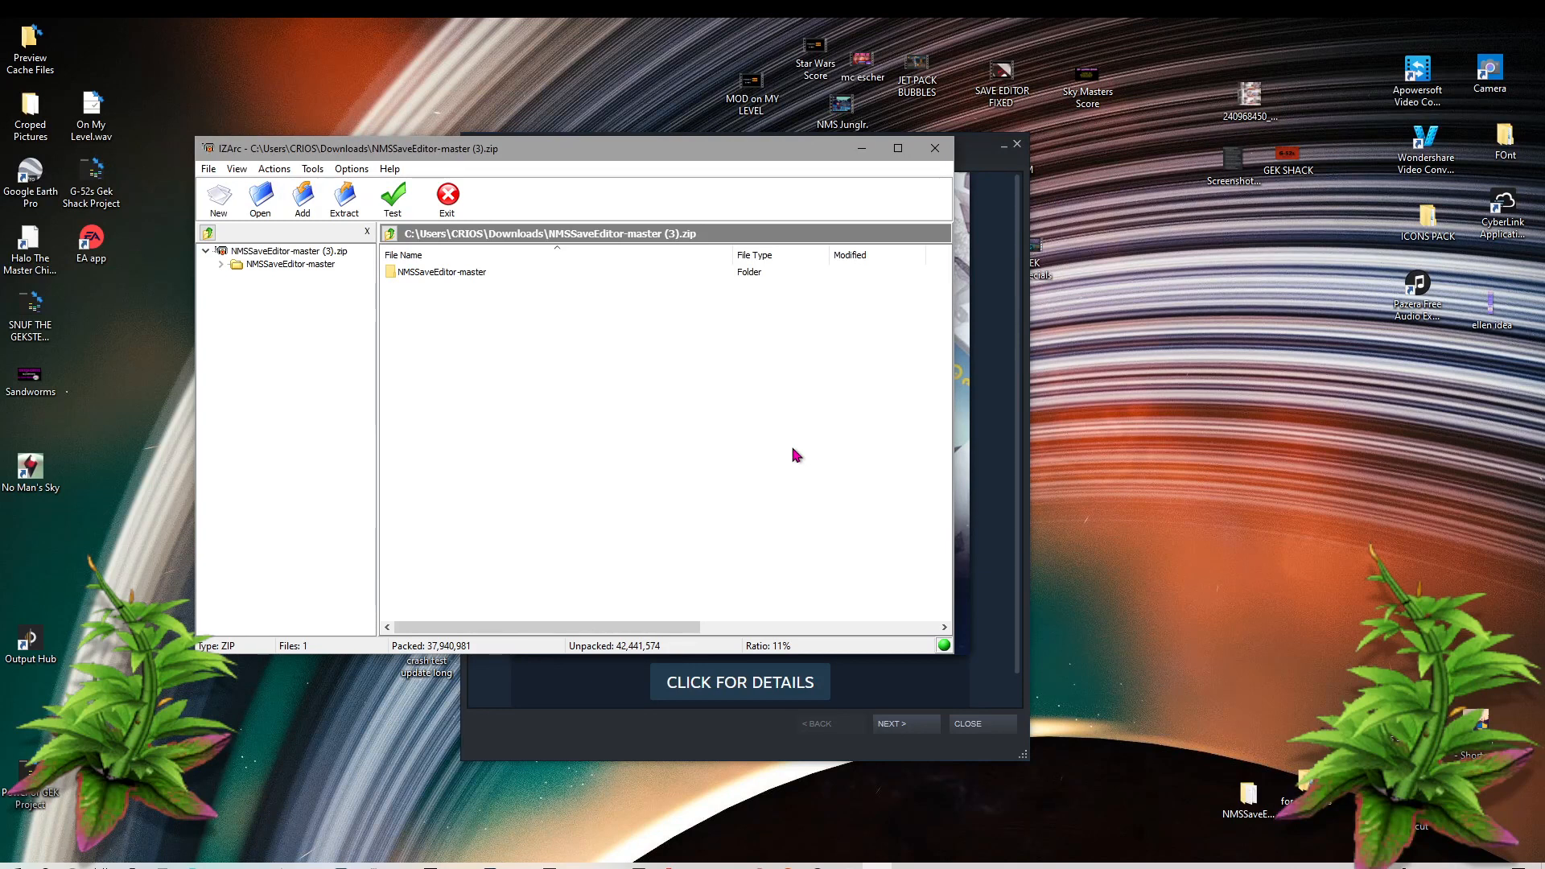
double_click(438, 274)
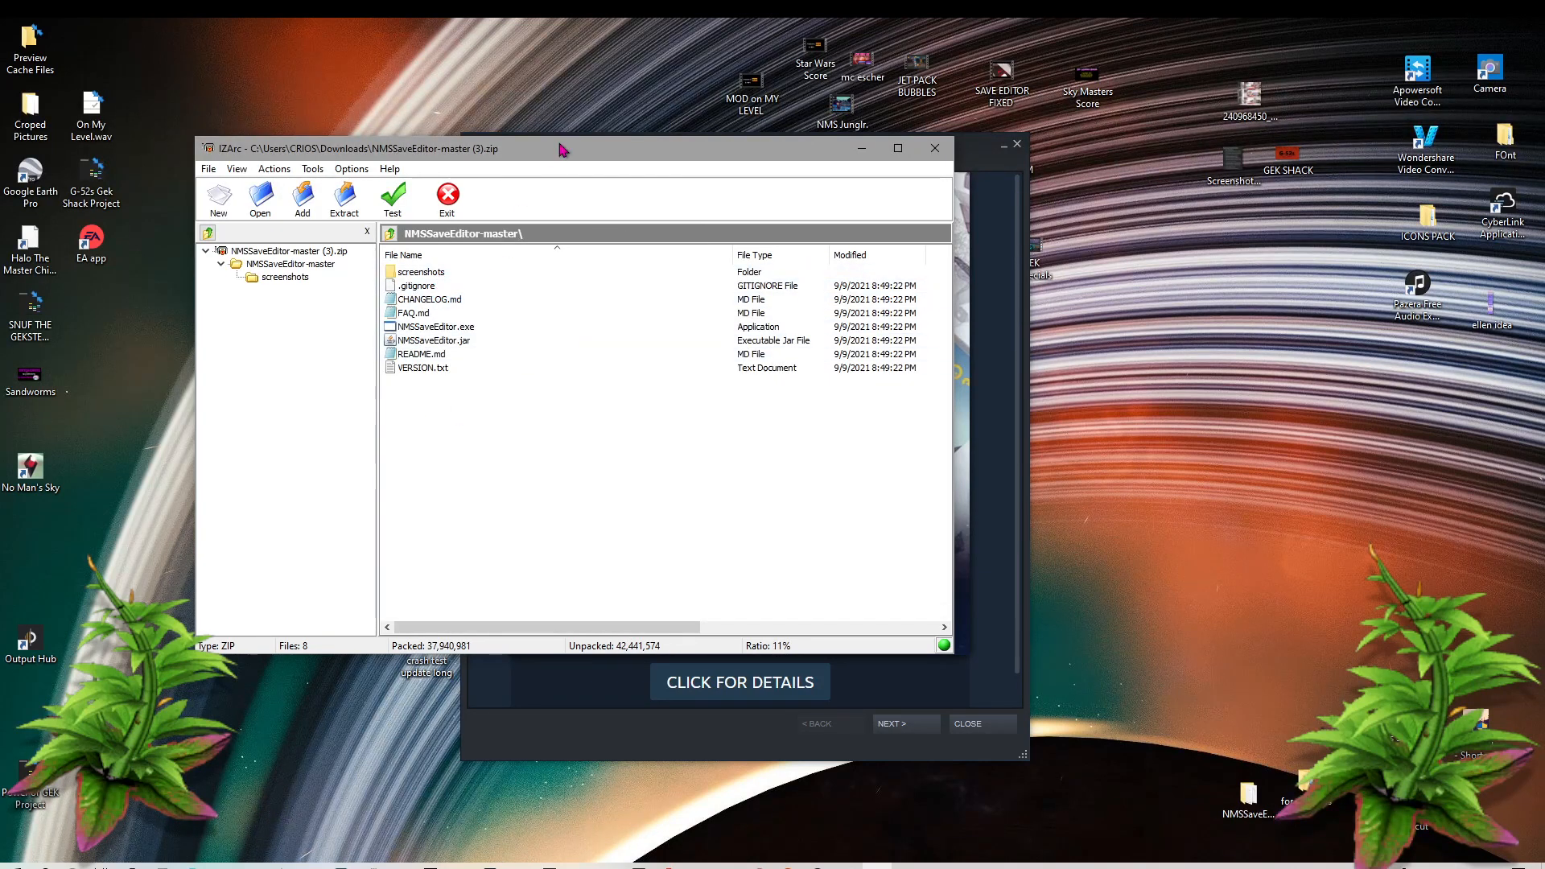
left_click(392, 235)
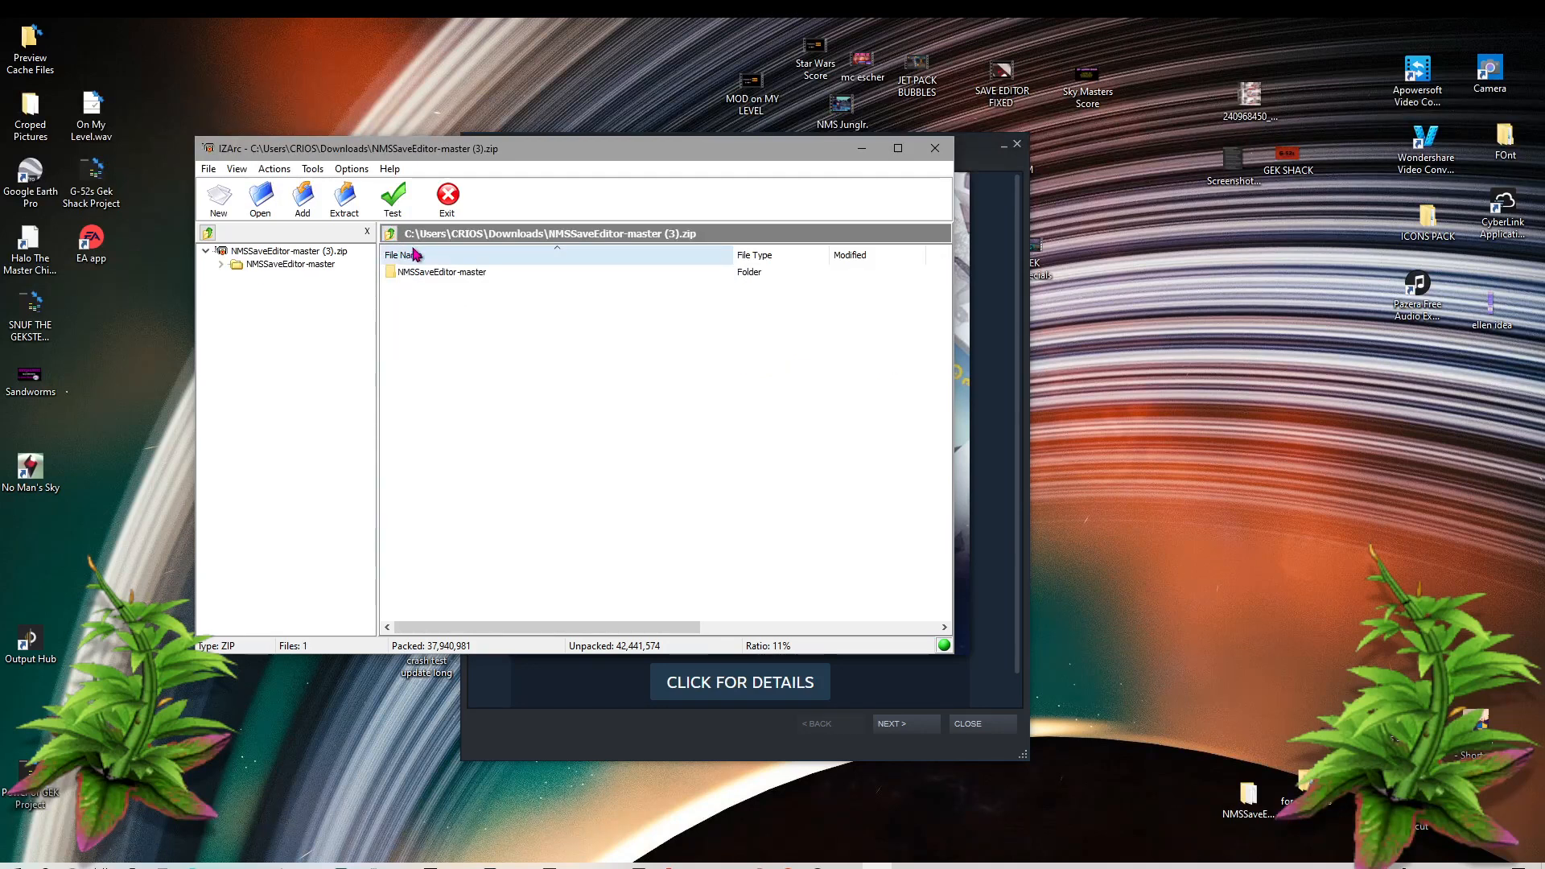
left_click(403, 275)
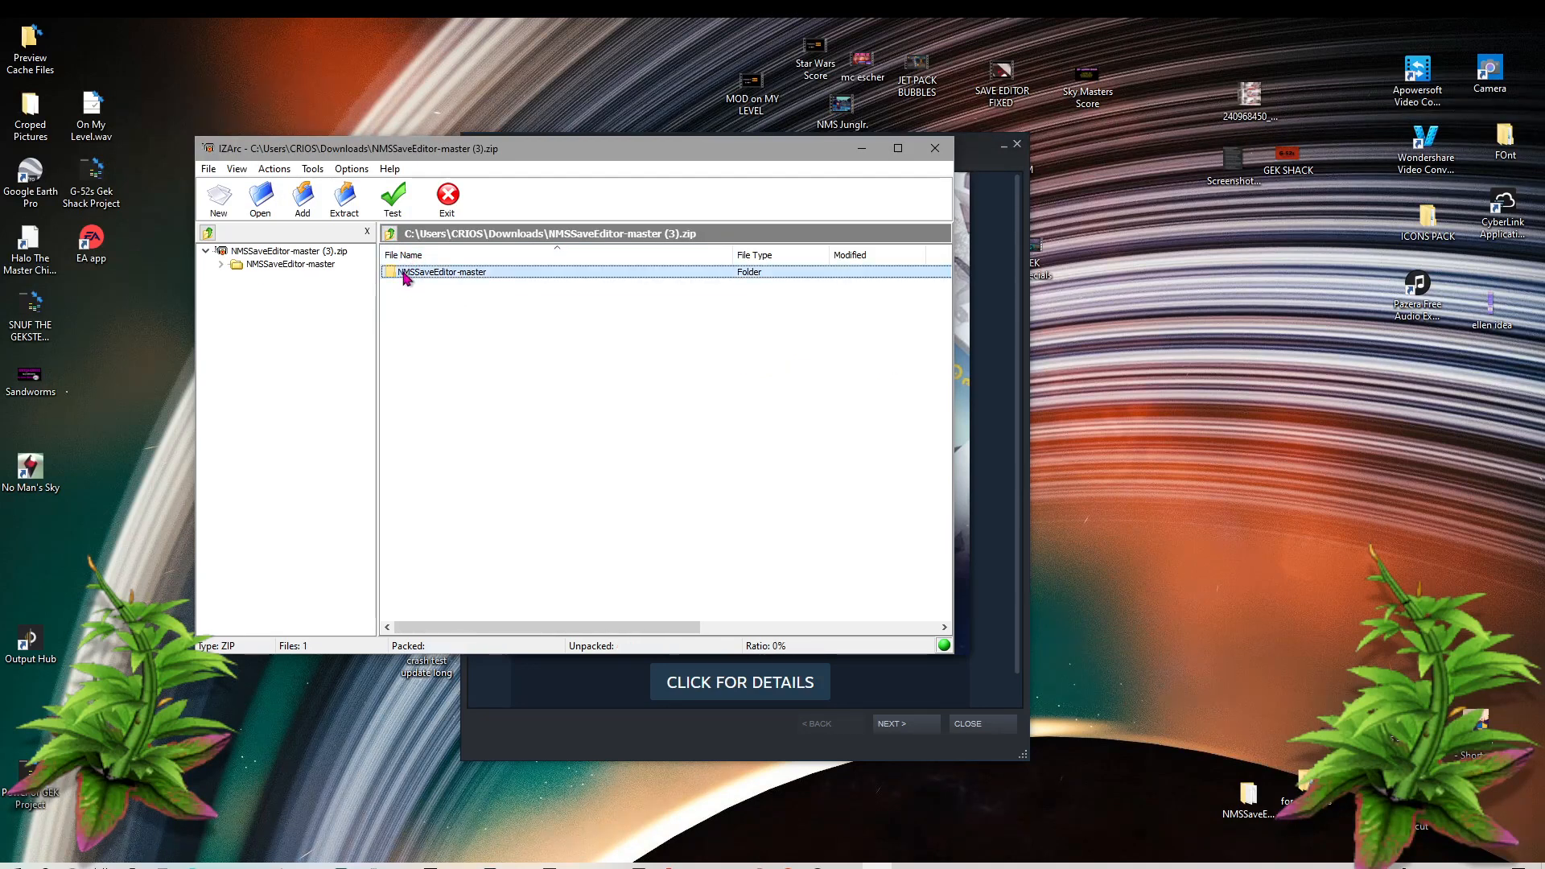
left_click_drag(403, 276, 398, 278)
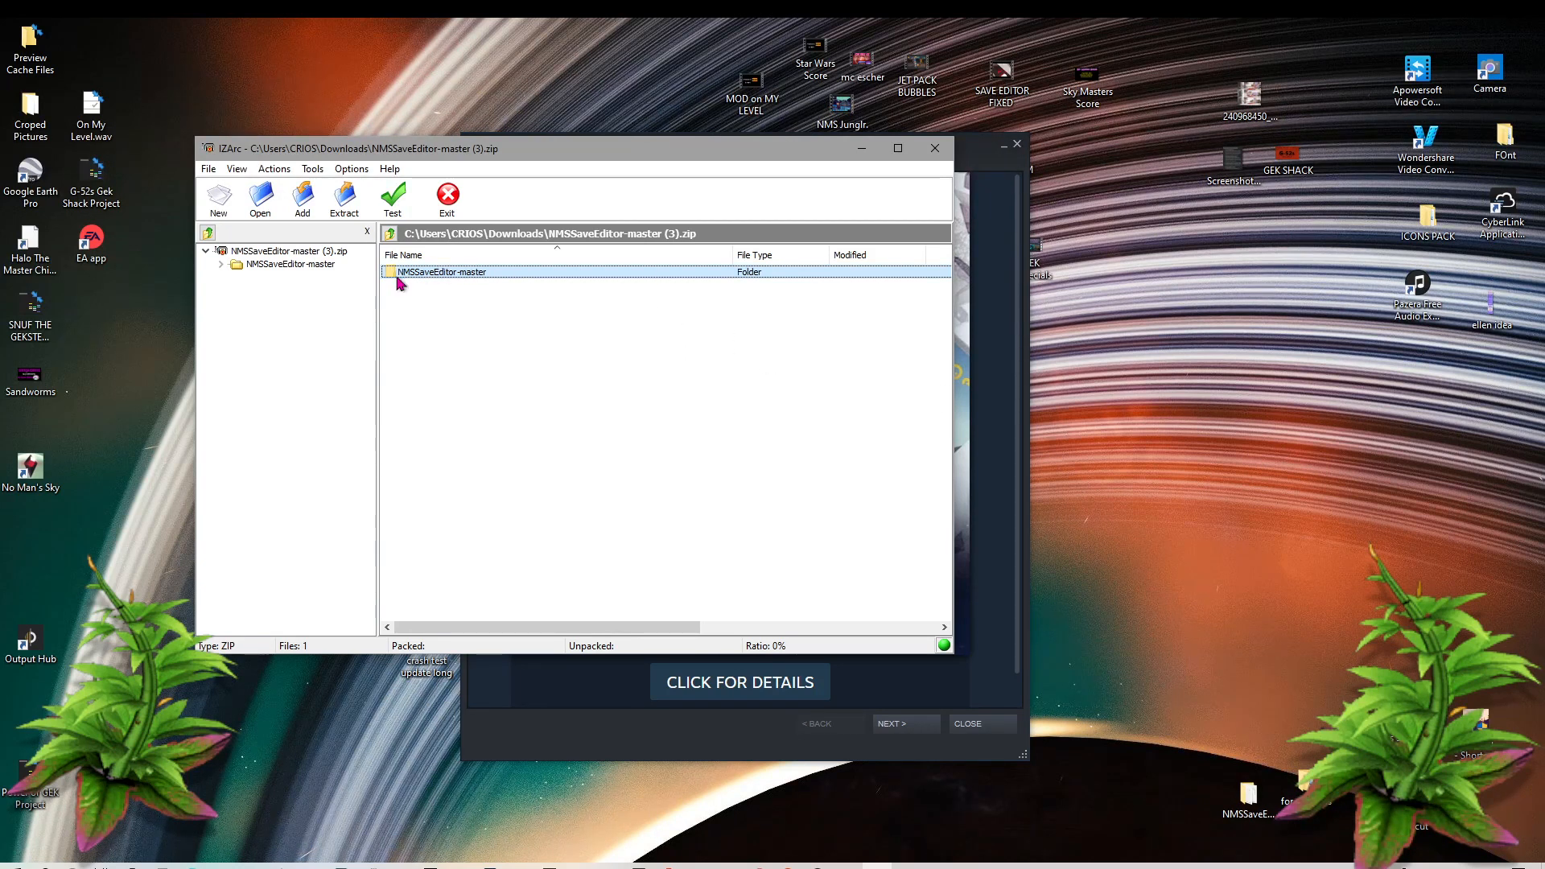
Step: Copy the archive's files, without the screenshots folder, into the desktop NMSSaveEditor-master folder and close the archive
double_click(1256, 802)
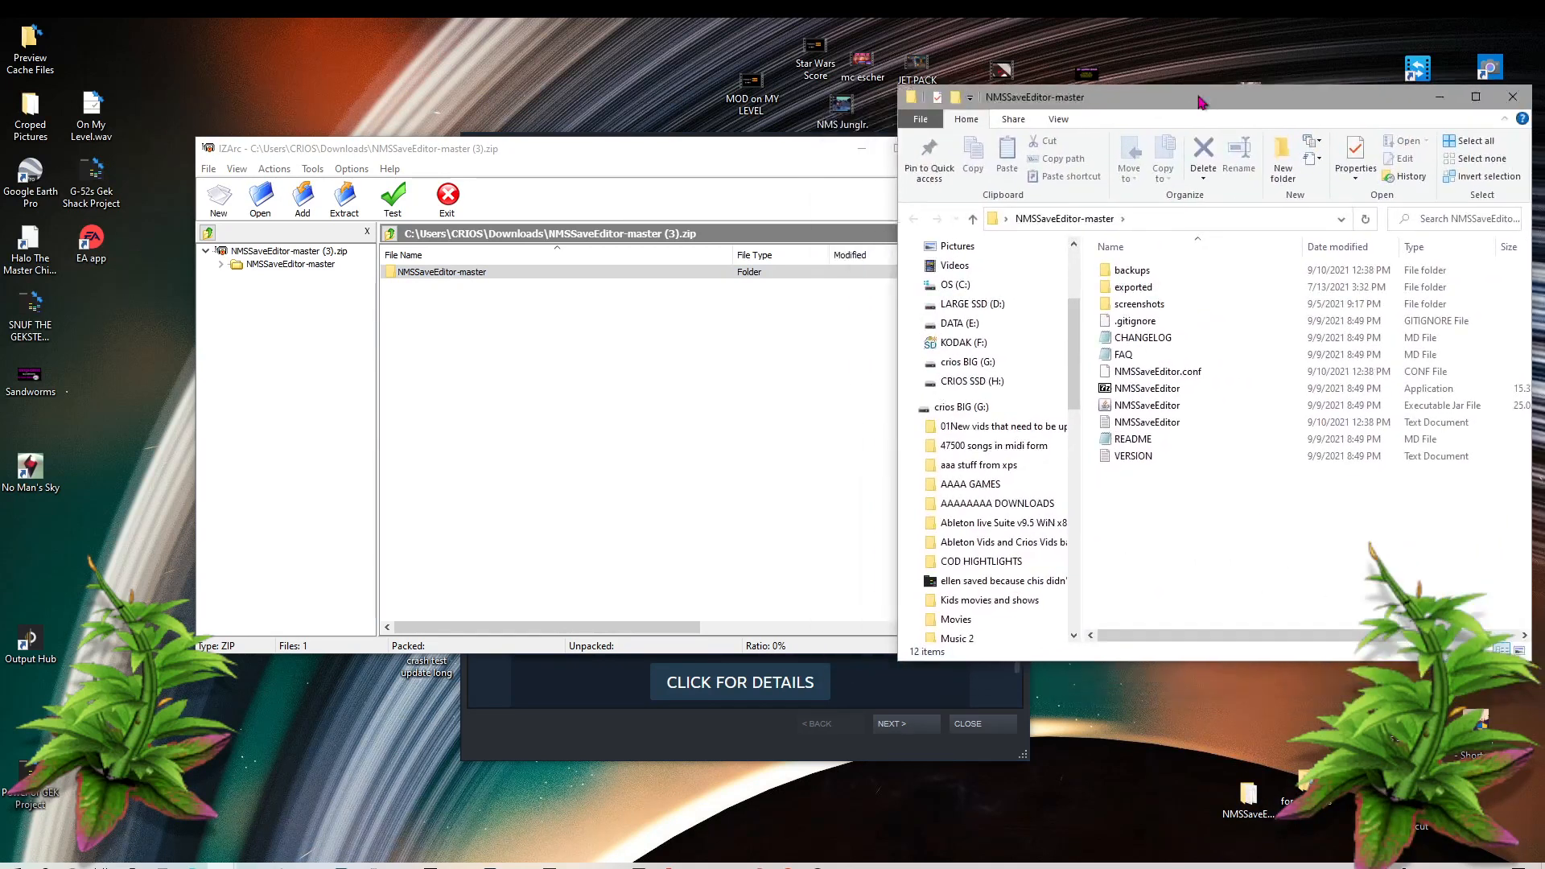
left_click_drag(633, 154, 595, 83)
double_click(374, 201)
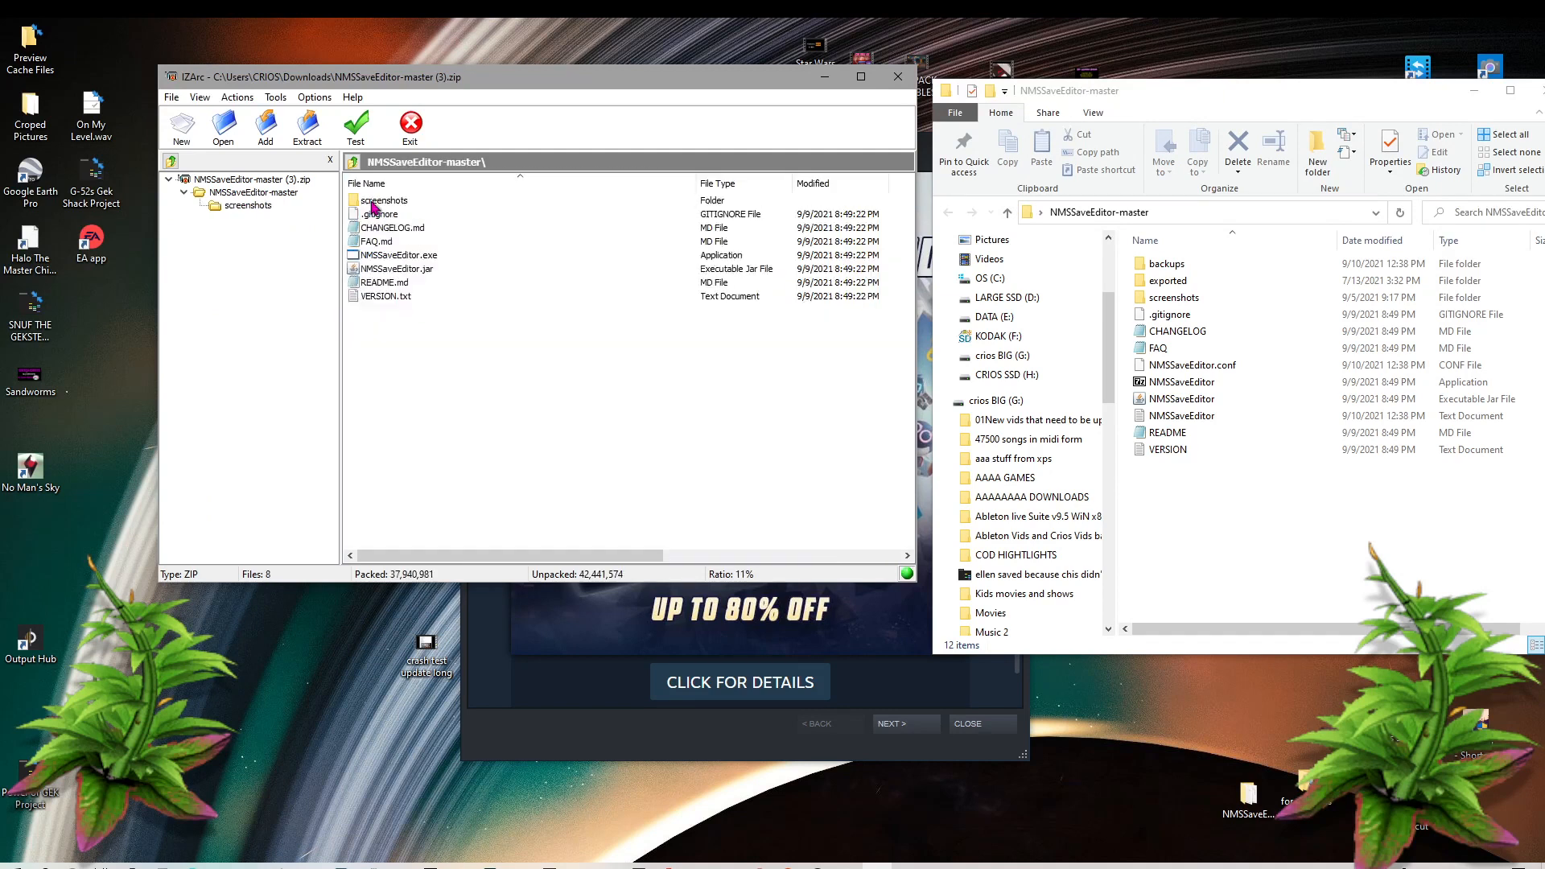
left_click_drag(369, 334, 405, 219)
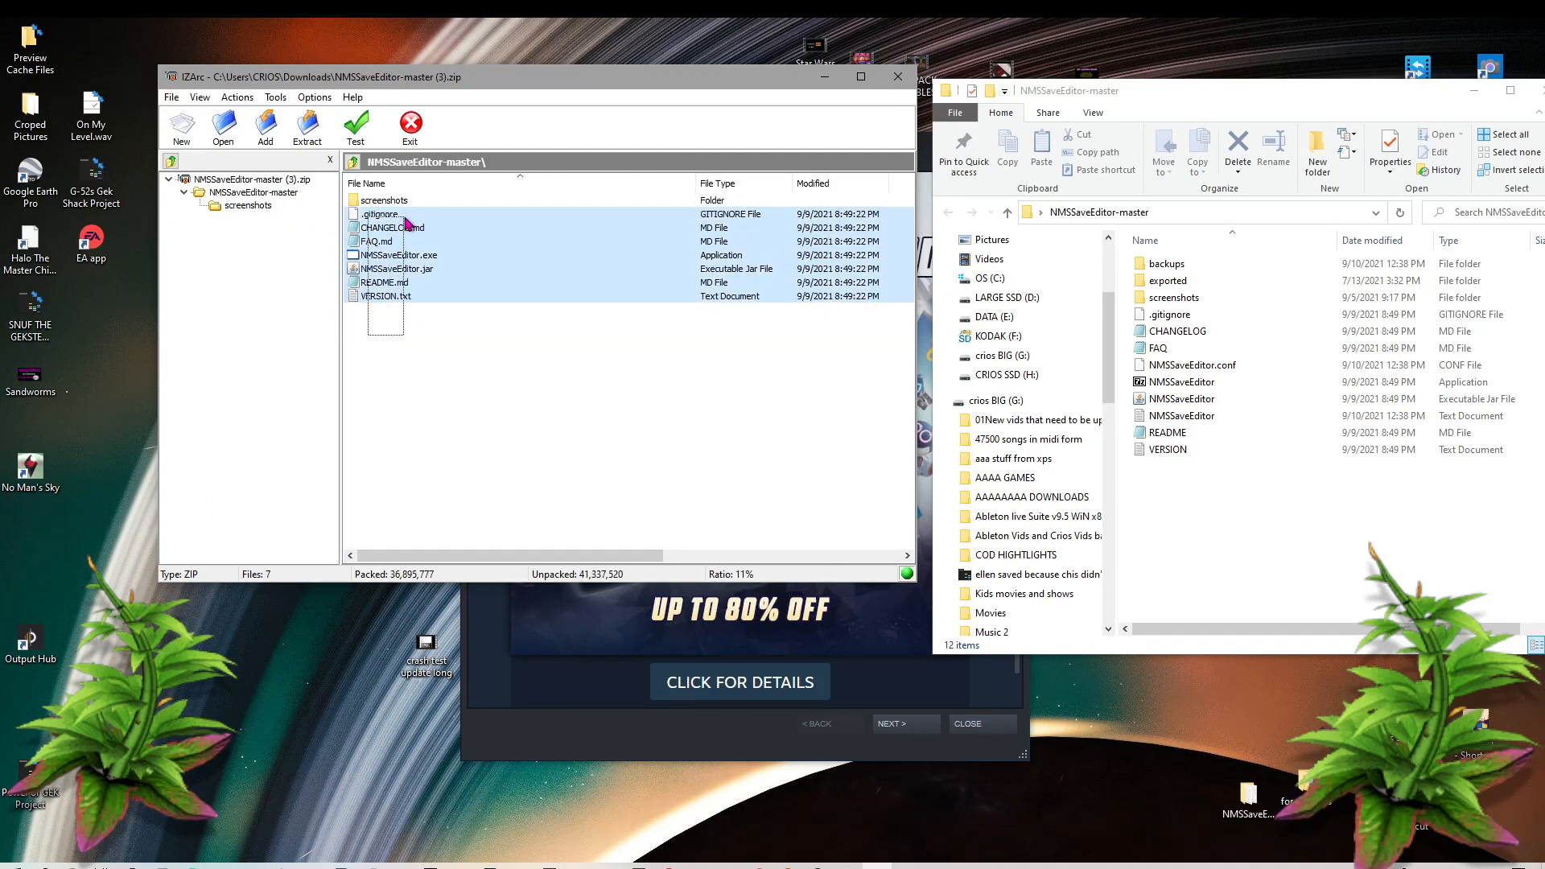
left_click_drag(405, 220, 1205, 387)
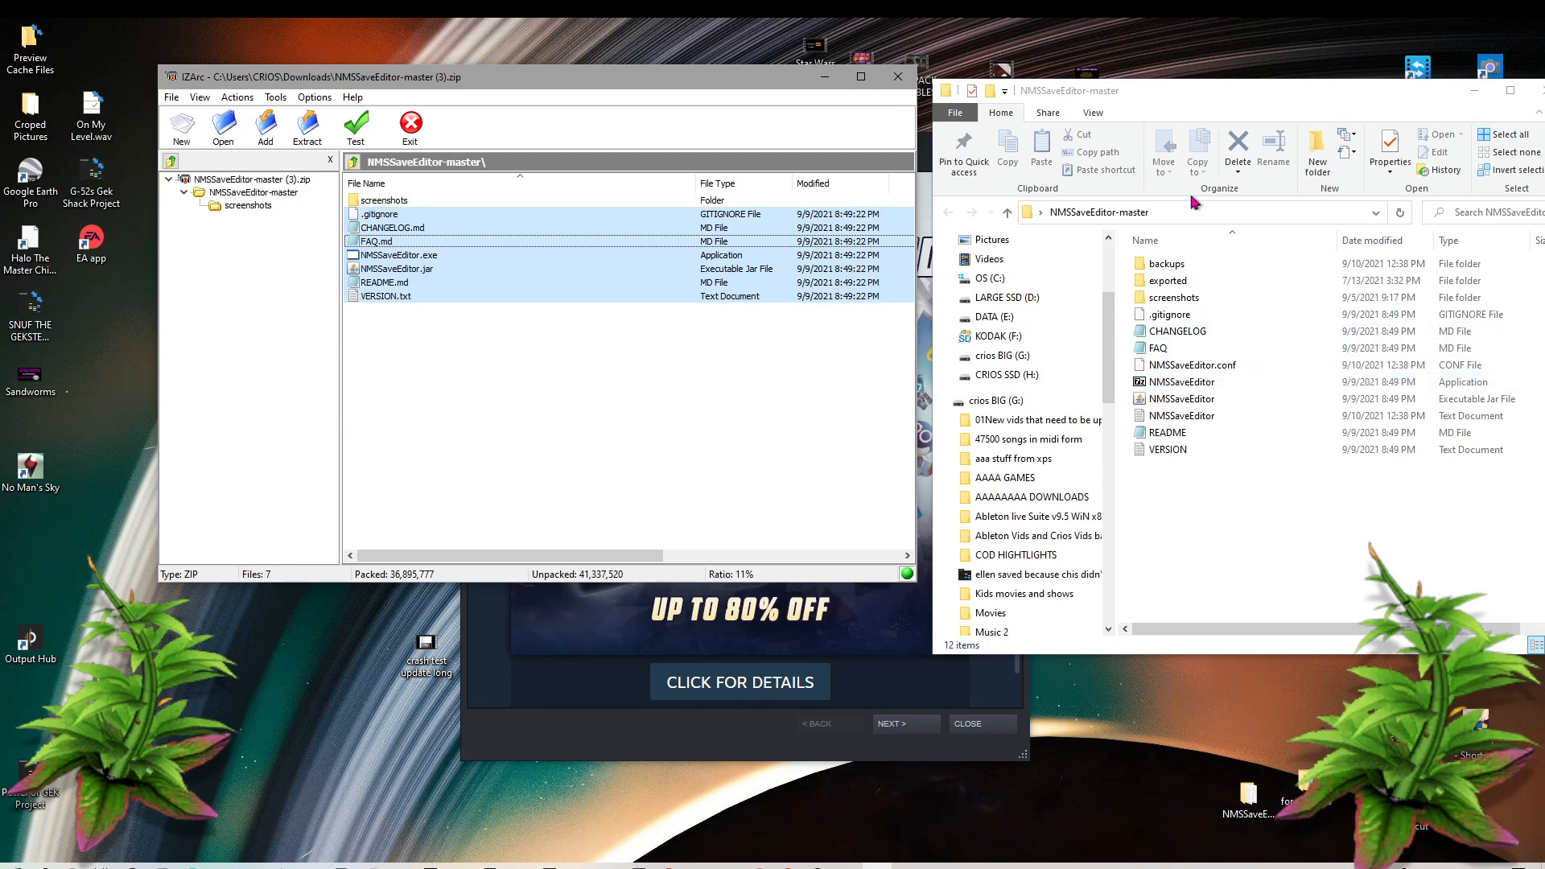
left_click(897, 79)
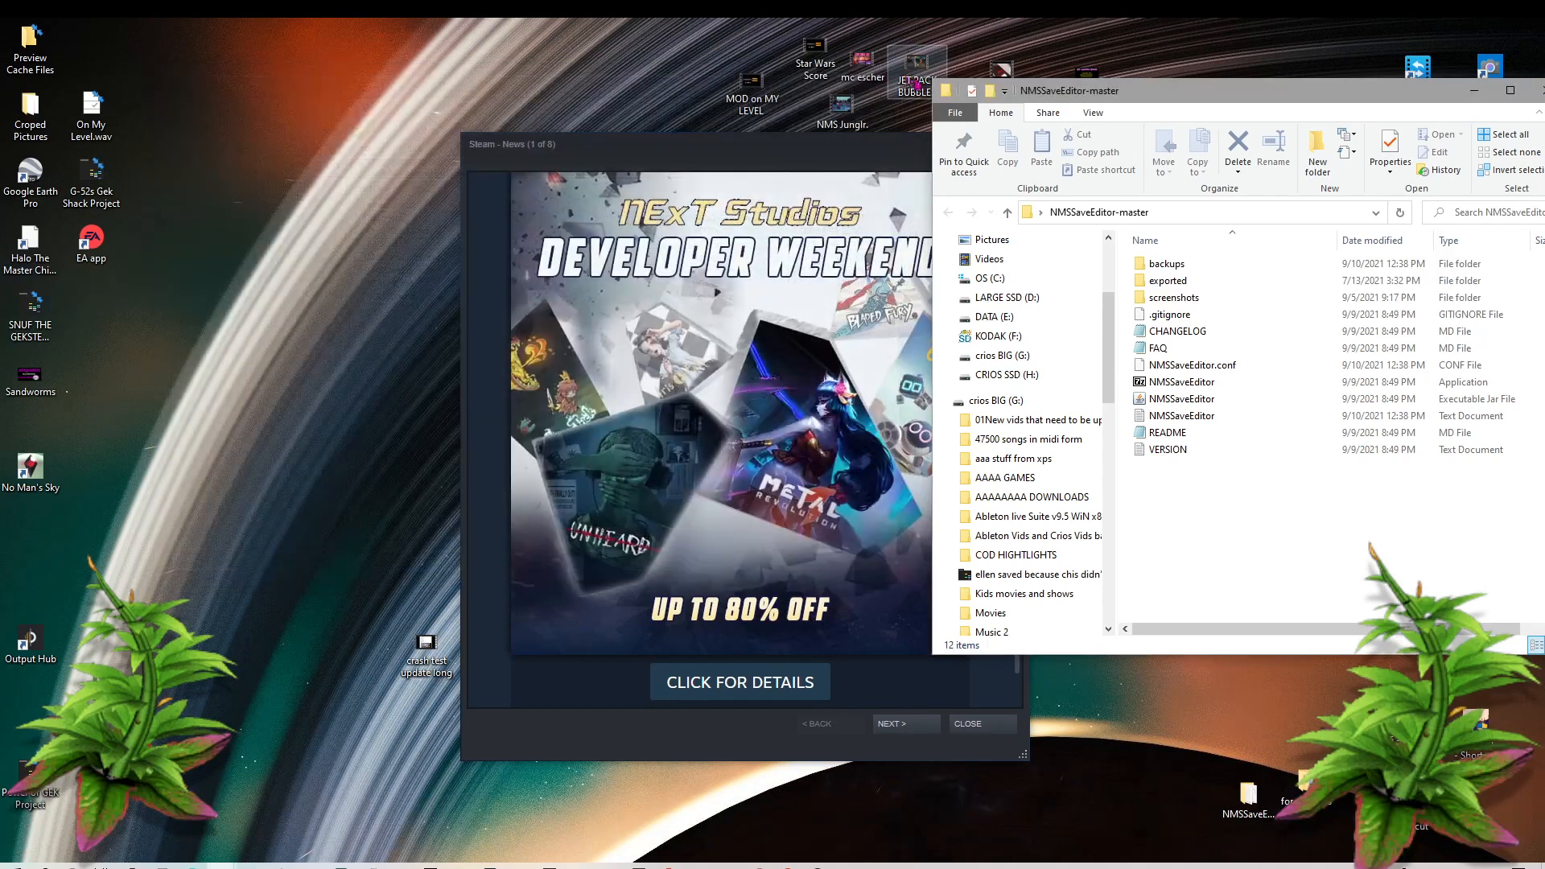
Step: Look through the backups folder inside NMSSaveEditor-master and return to the parent folder
left_click_drag(1247, 90, 878, 123)
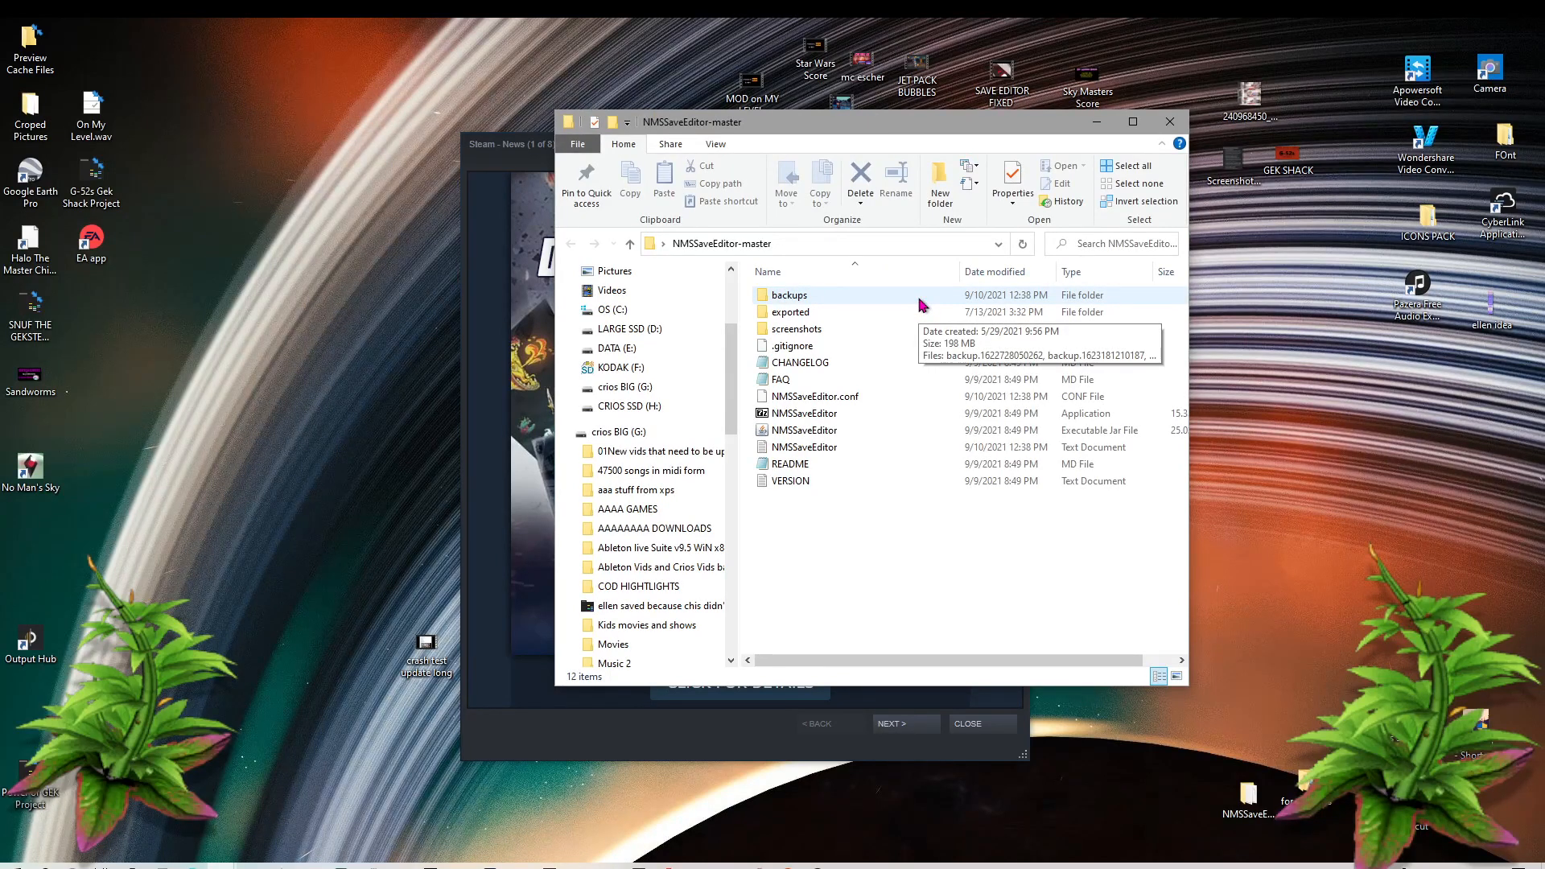
double_click(821, 297)
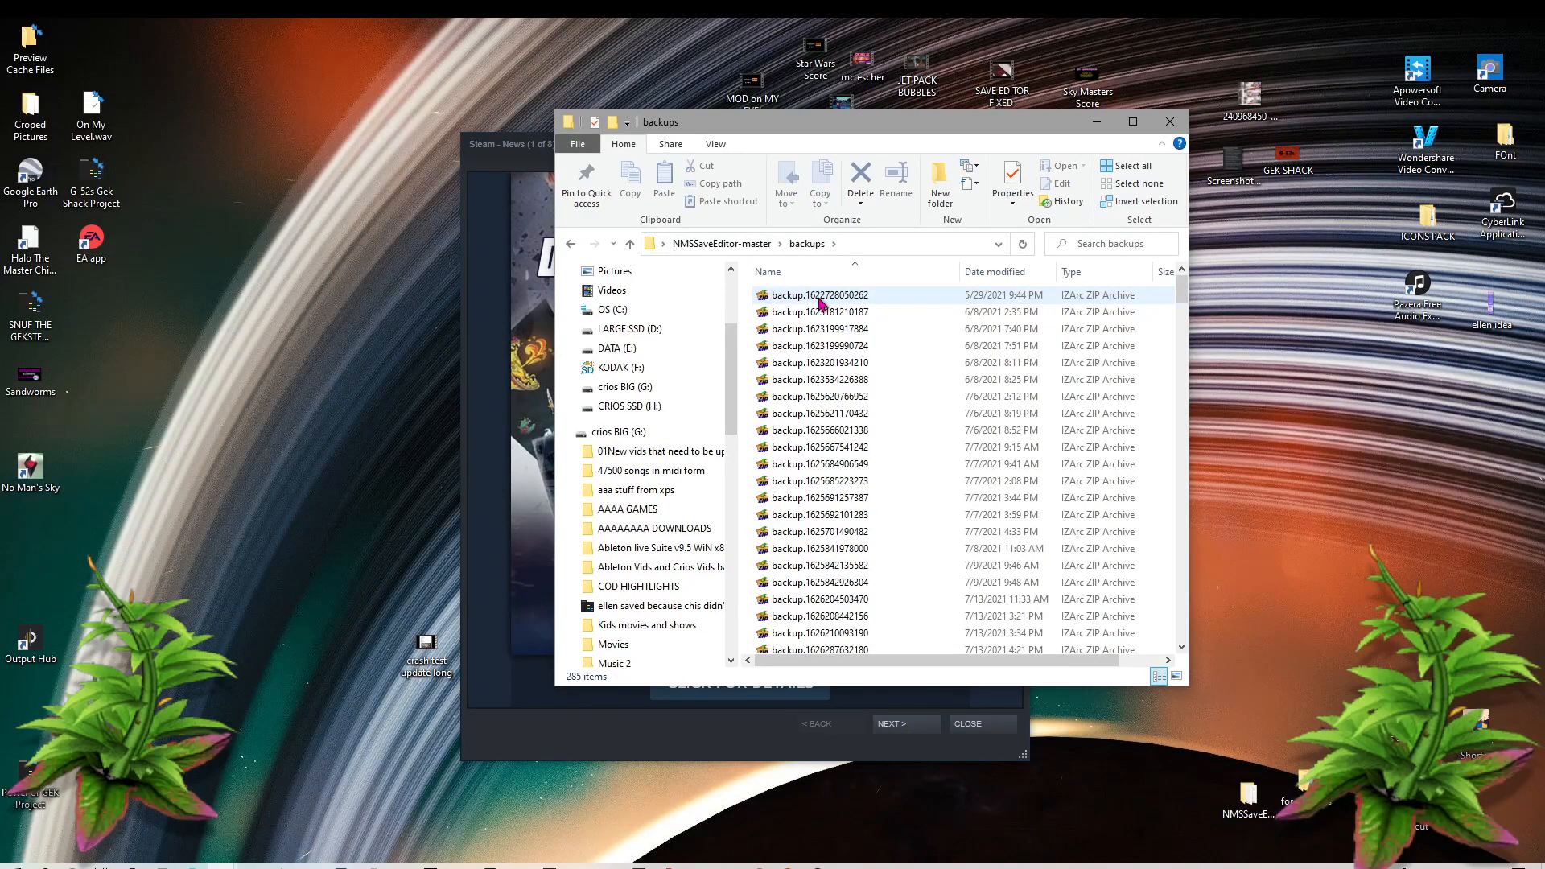
key("alt+Left")
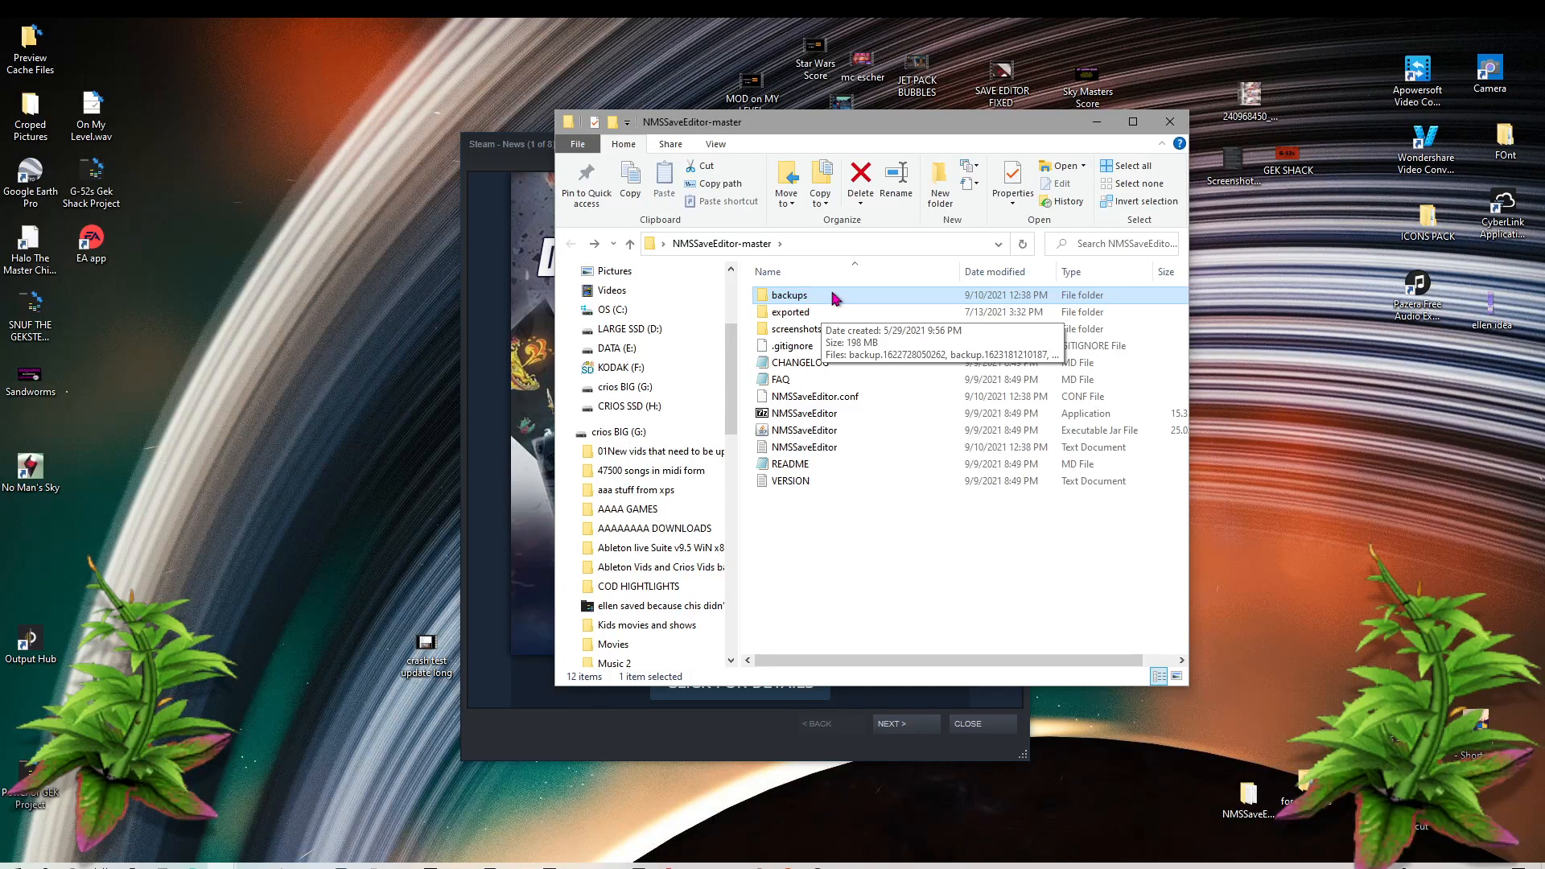
Step: Launch the save editor from the NMSSaveEditor executable jar and open the save path chooser
left_click(803, 431)
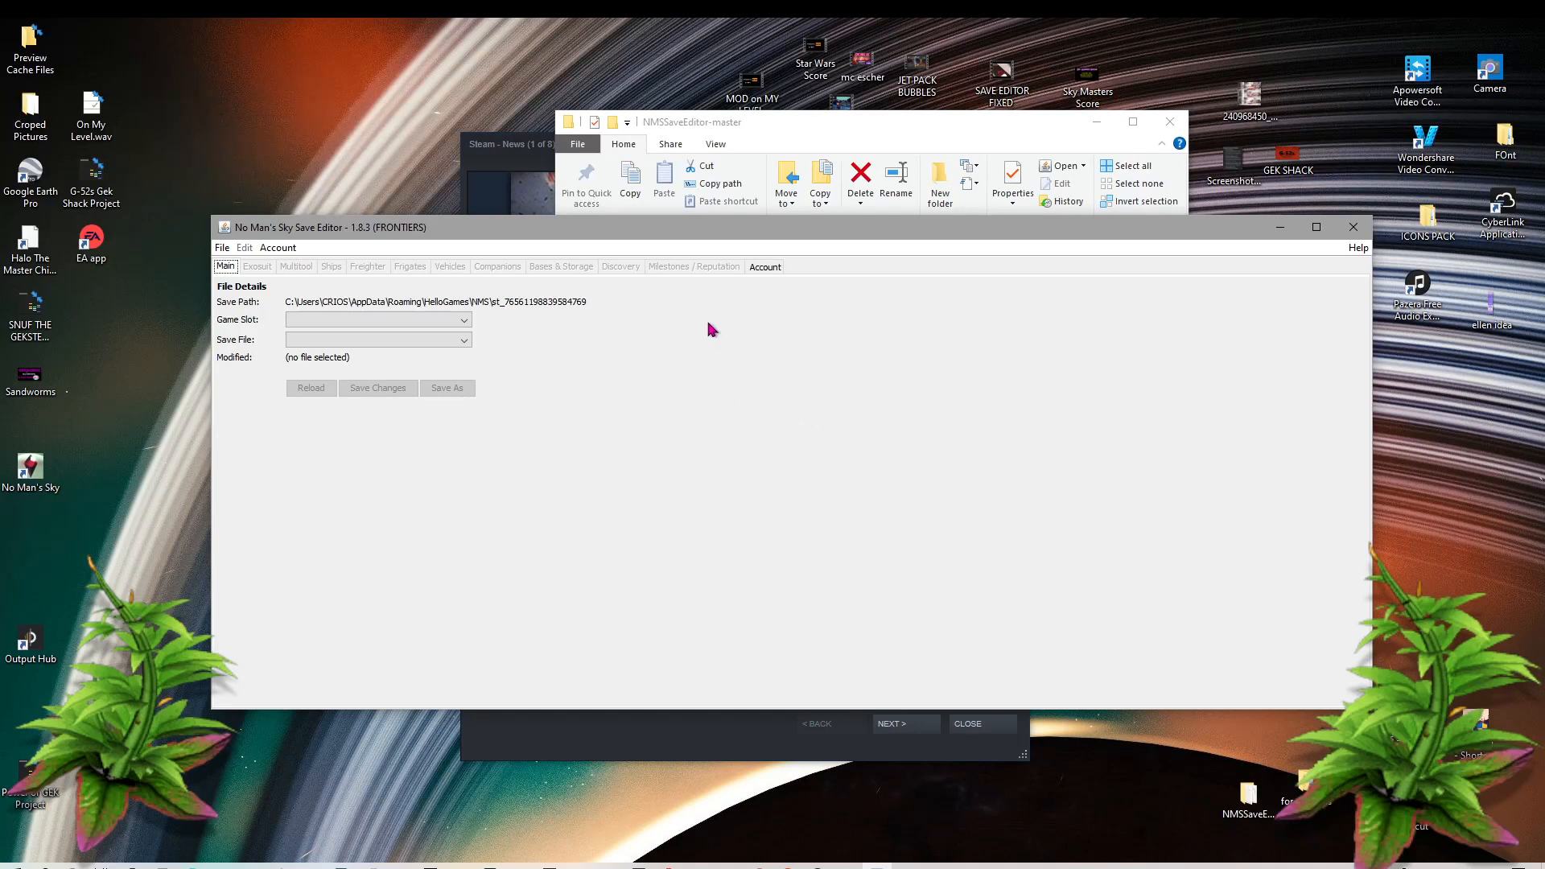
left_click_drag(622, 231, 733, 199)
left_click(333, 215)
left_click(371, 234)
left_click(335, 216)
left_click(367, 233)
left_click(329, 215)
left_click(346, 234)
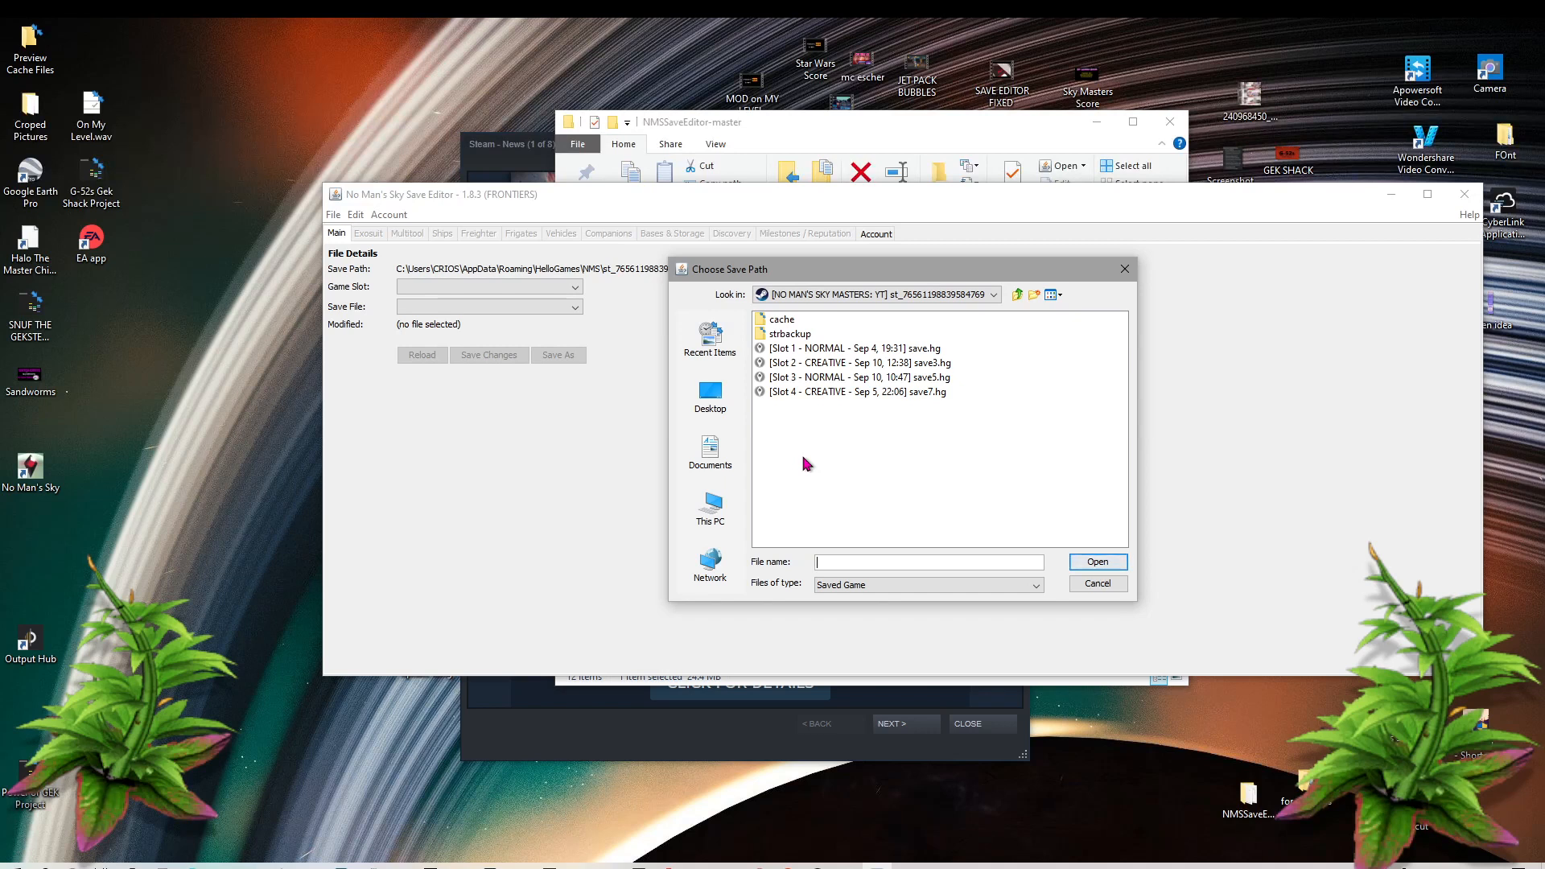
Step: Set the save path to the Steam account's save folder inside Roaming\HelloGames\NMS
left_click(1019, 296)
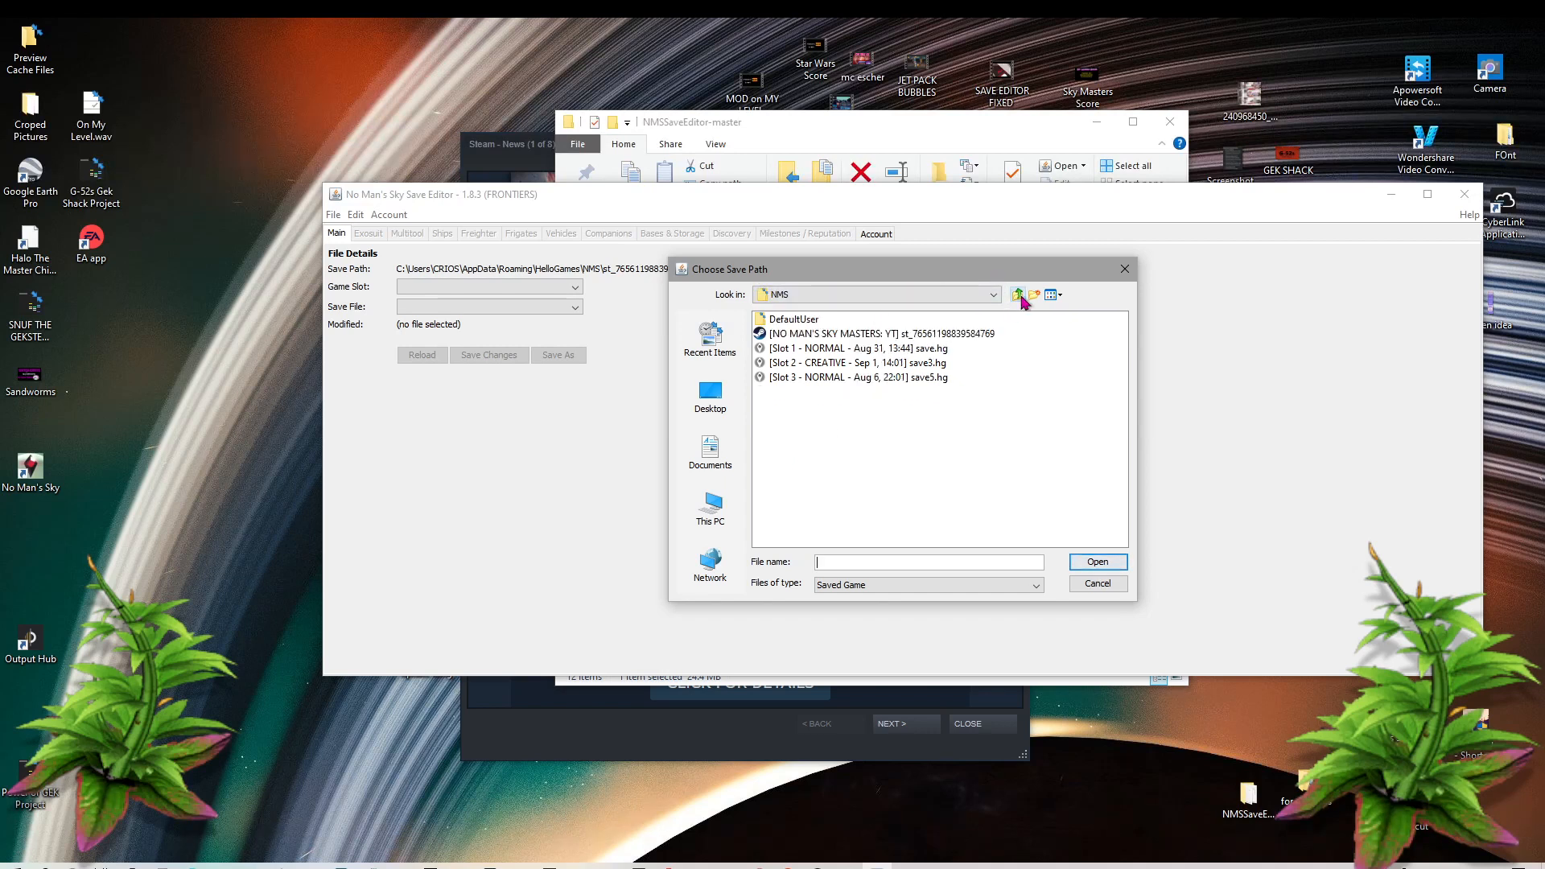
left_click(1019, 297)
left_click(1019, 296)
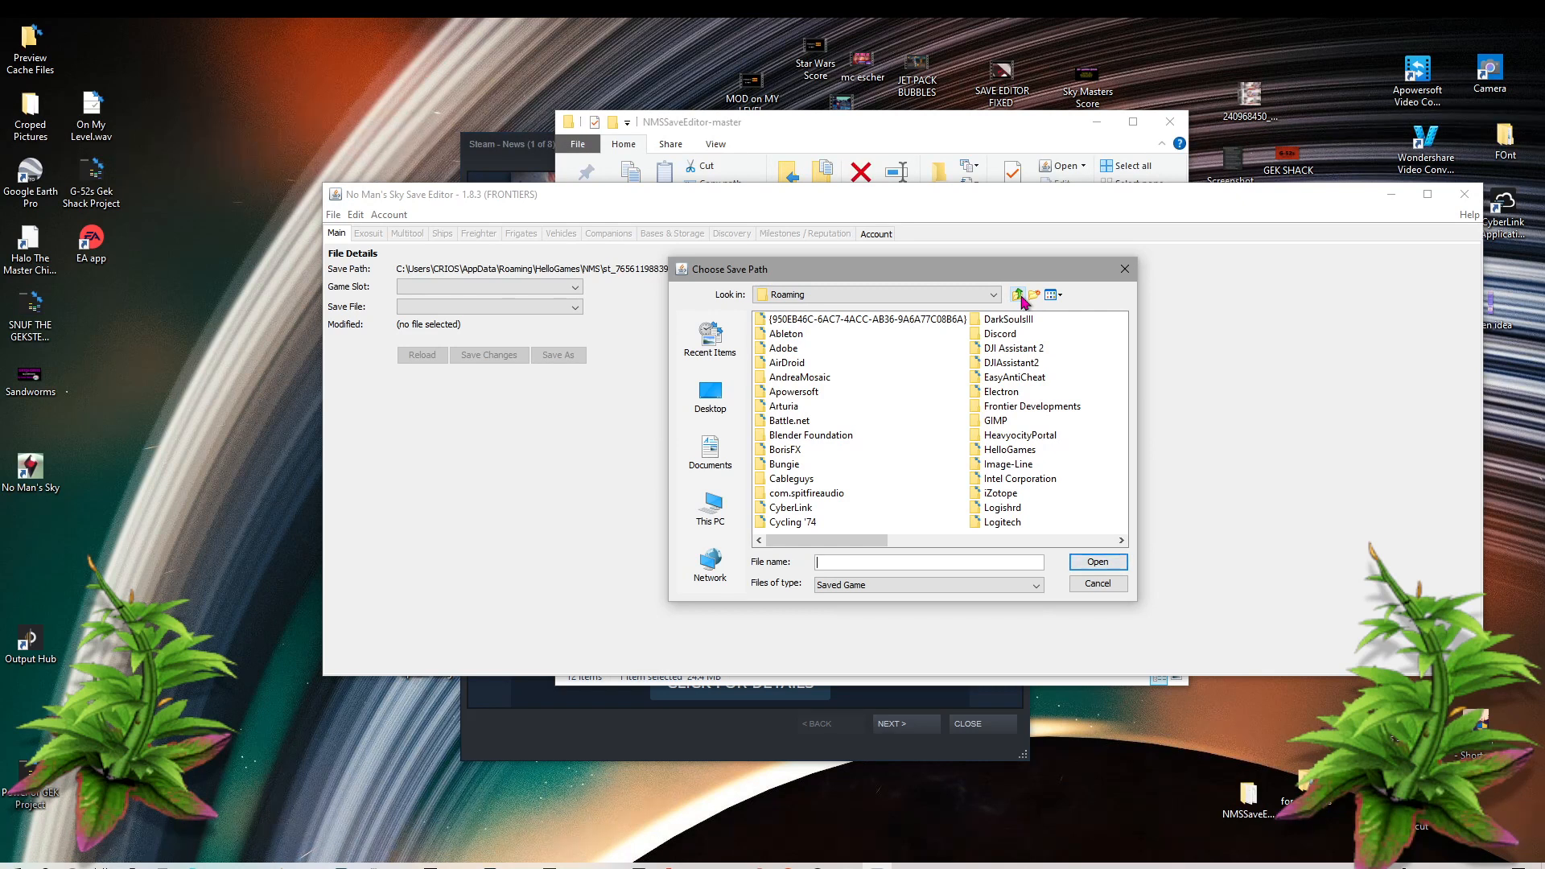
left_click(1013, 455)
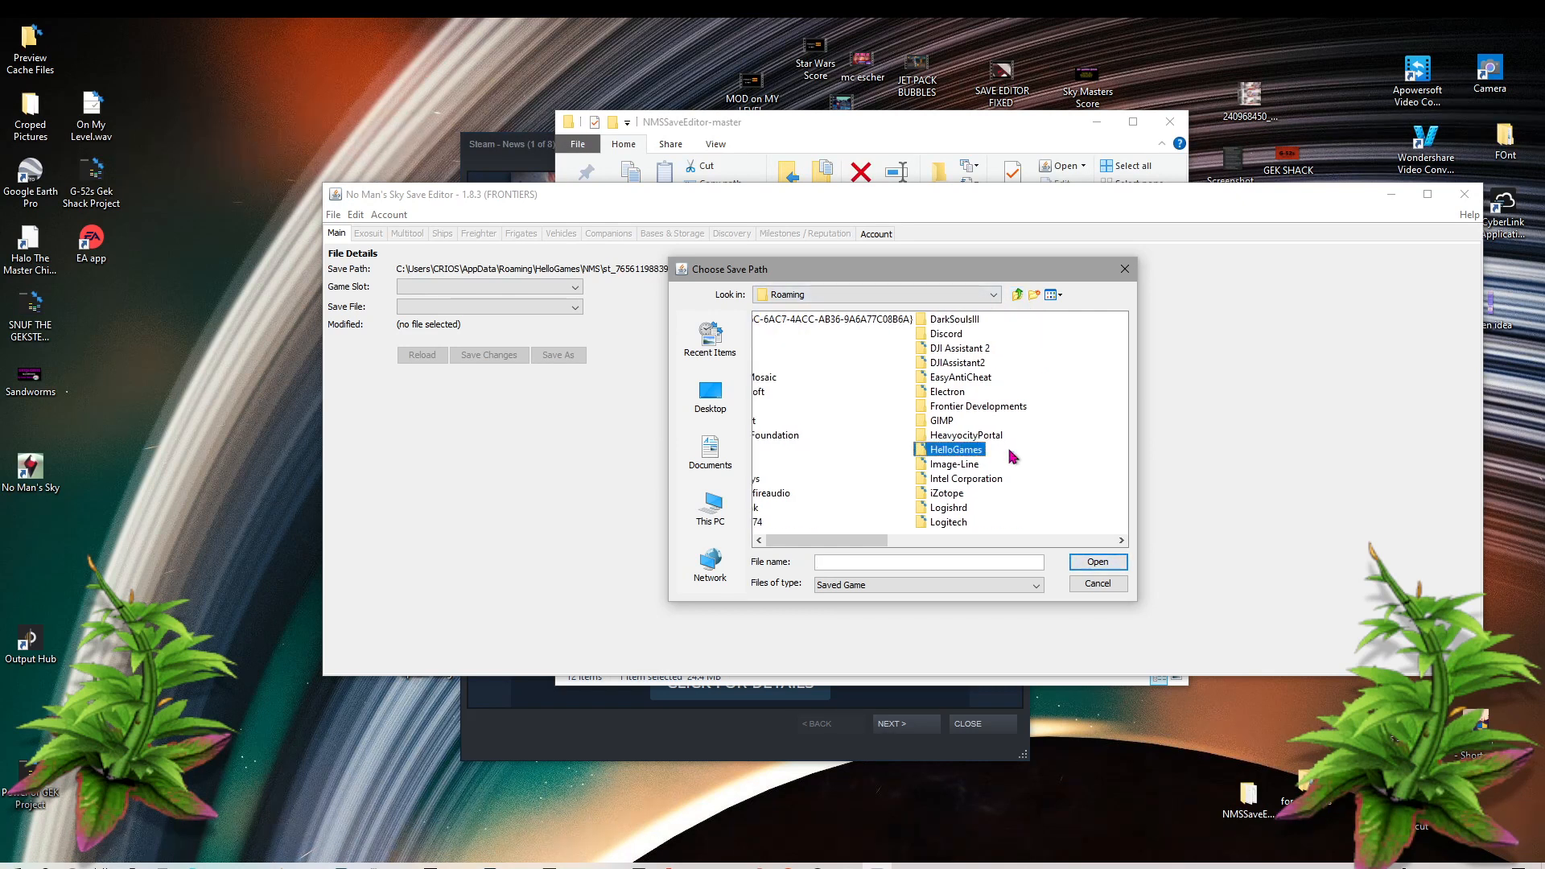
double_click(957, 453)
left_click(777, 323)
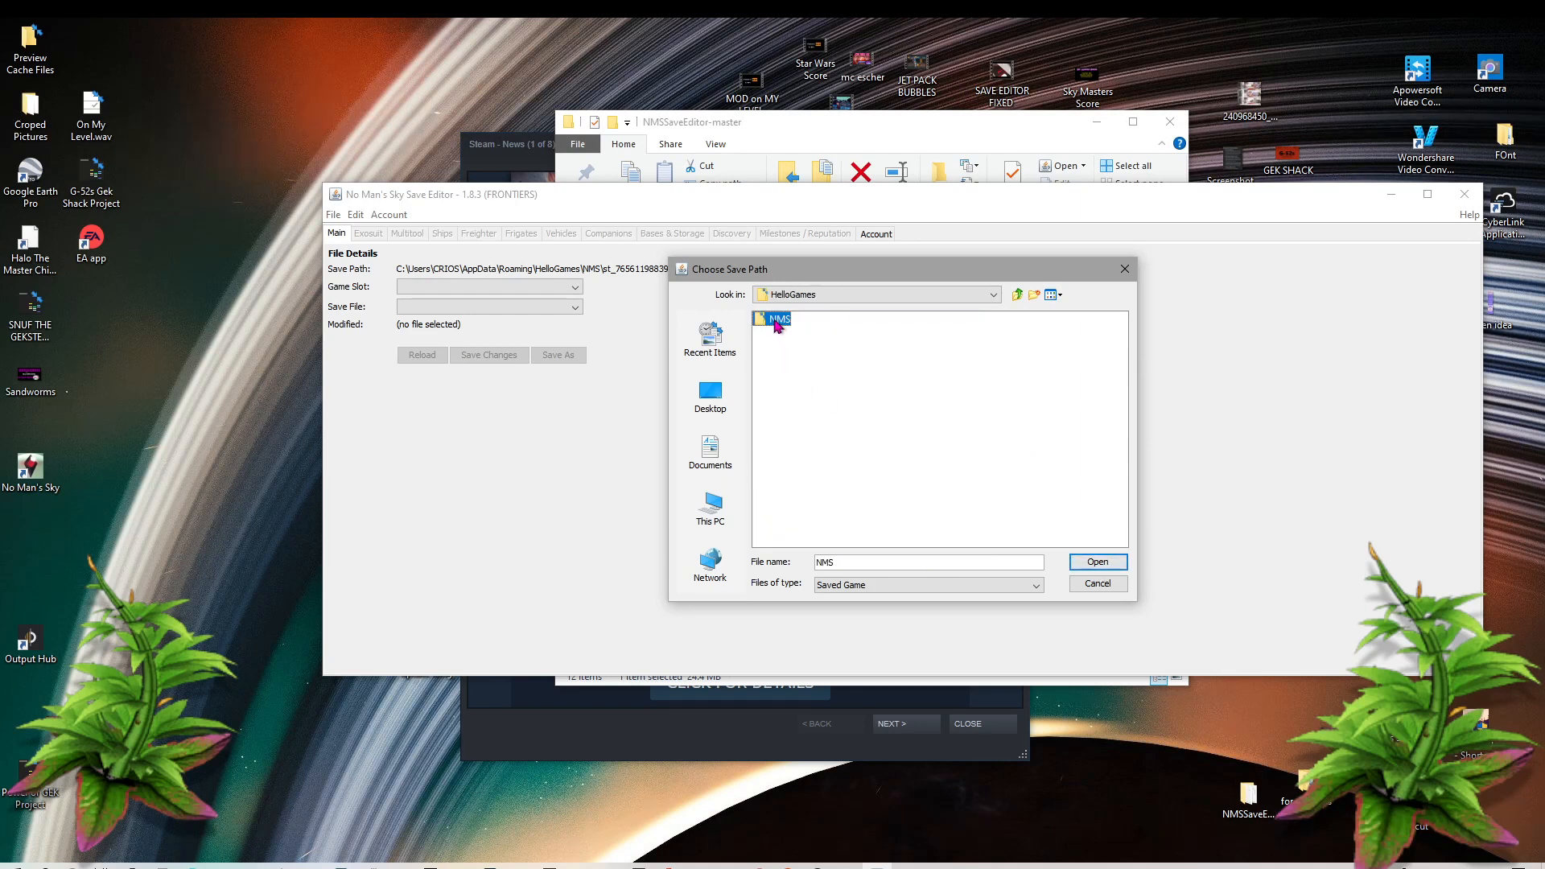
double_click(777, 323)
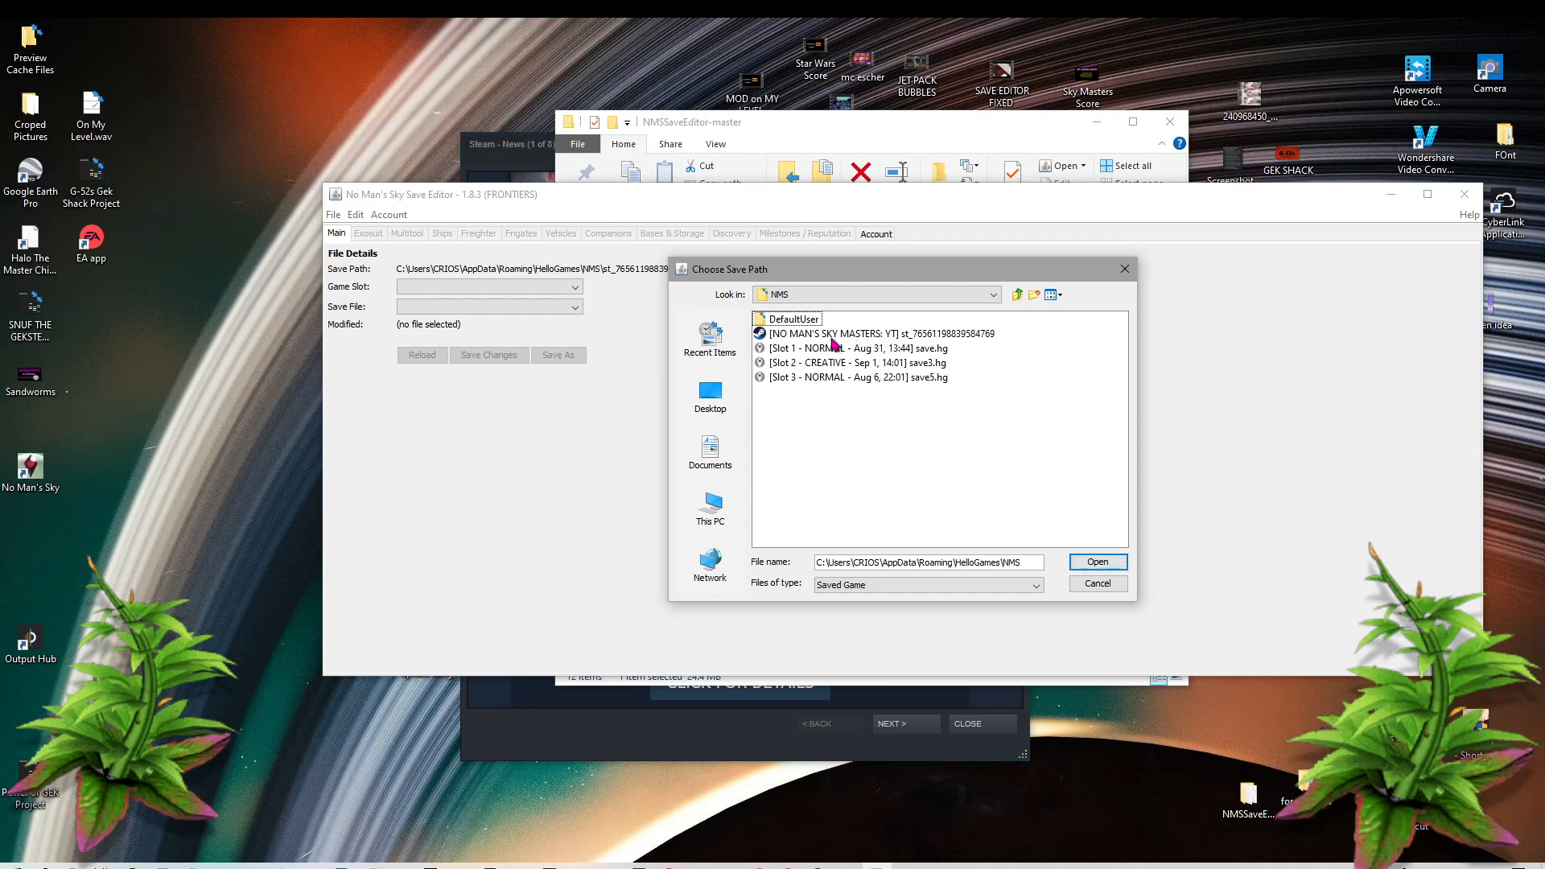
double_click(776, 335)
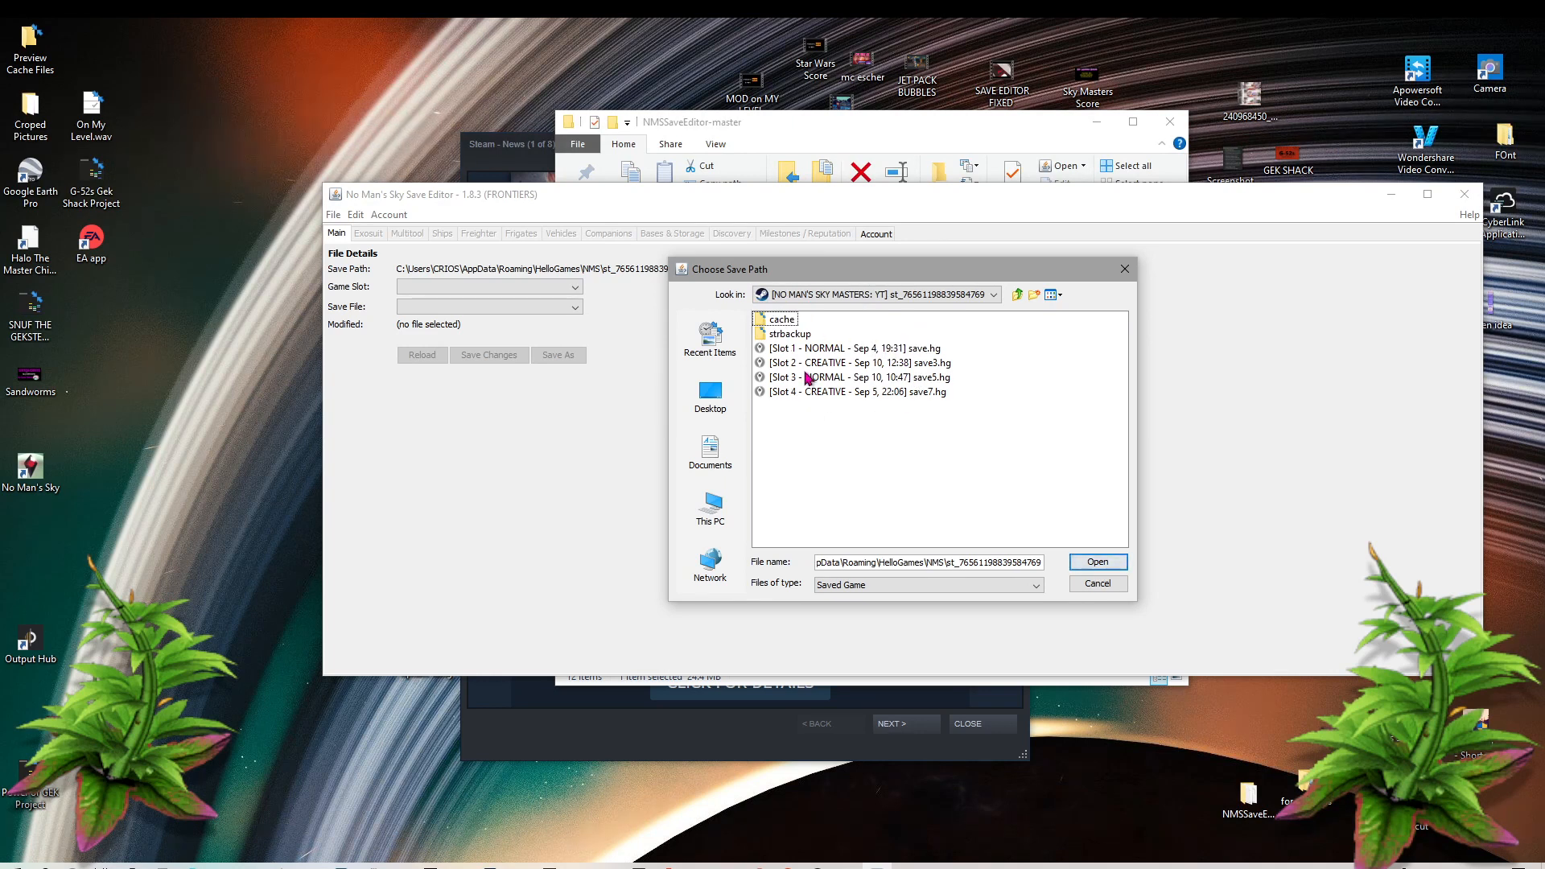
left_click(1103, 566)
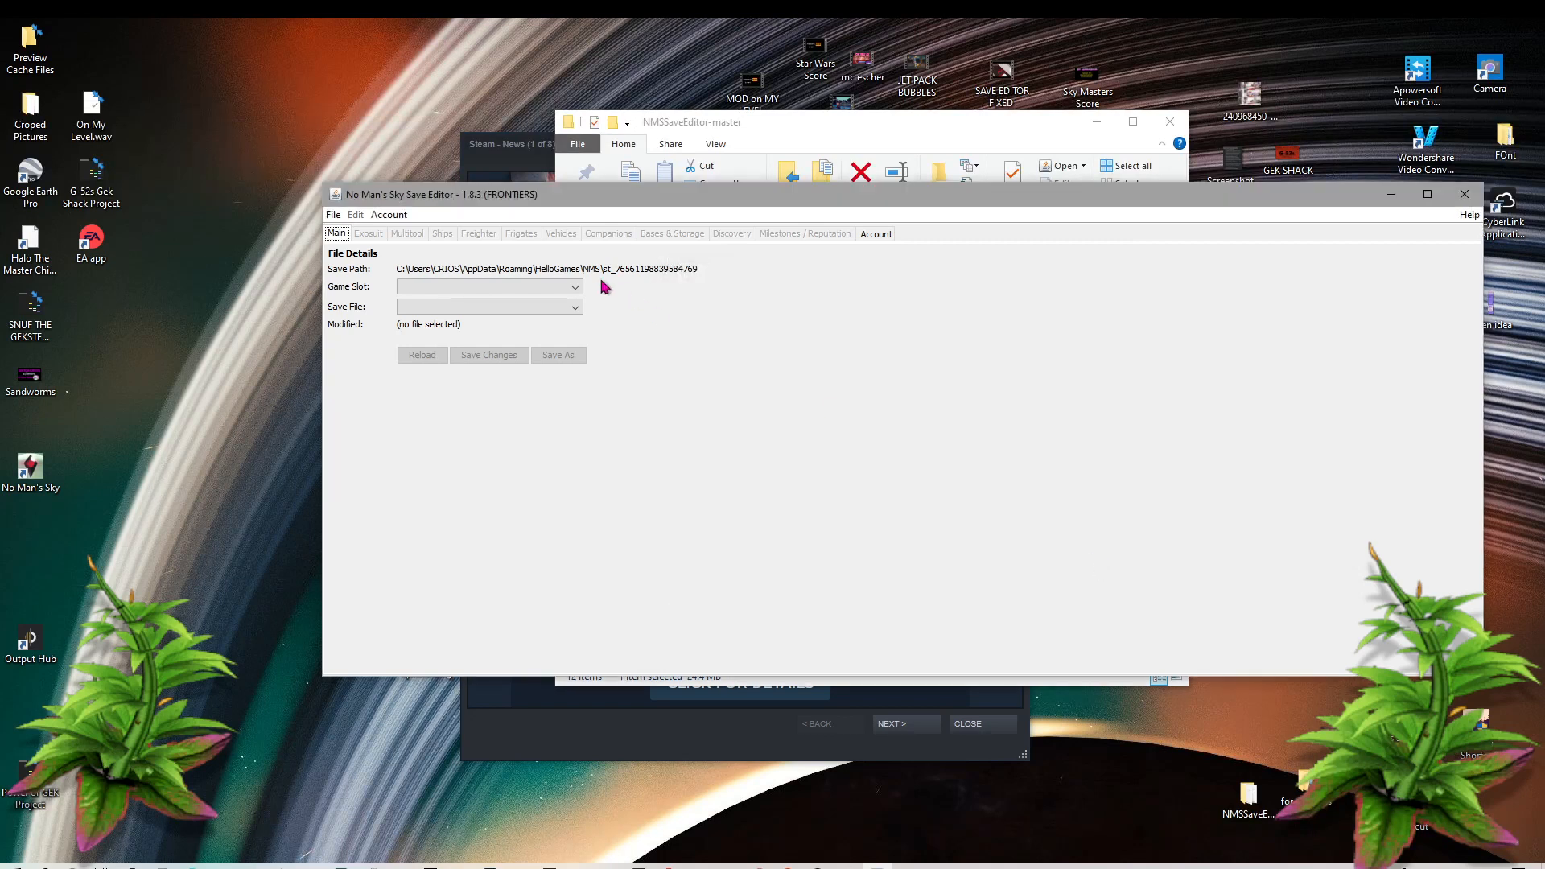
Step: Load Slot 2 - CREATIVE as the game slot with save3.hg as its save file
left_click(528, 289)
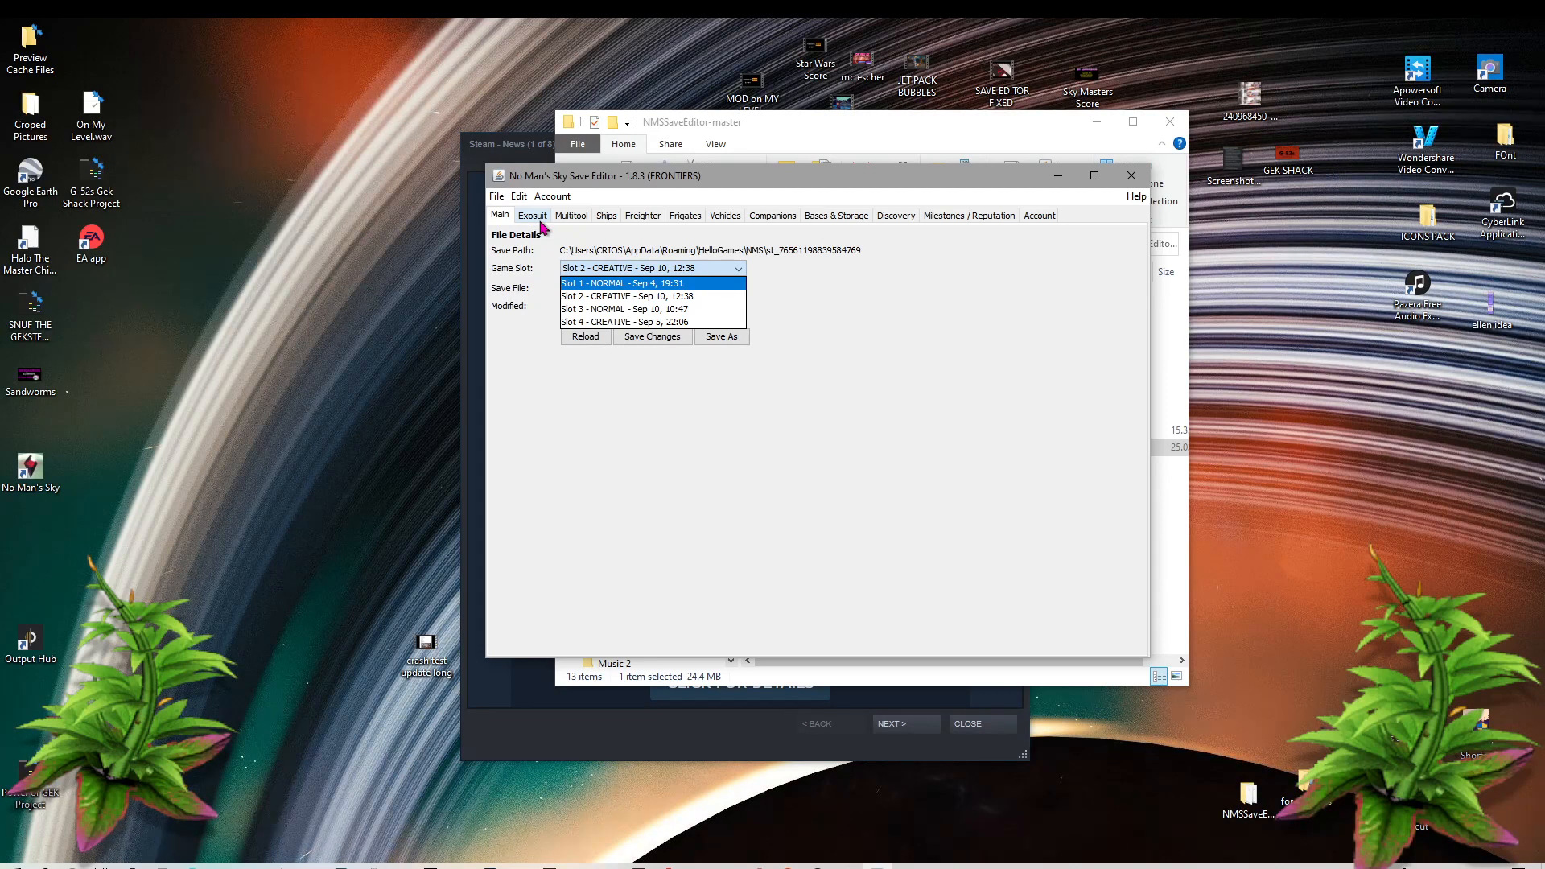
left_click(636, 243)
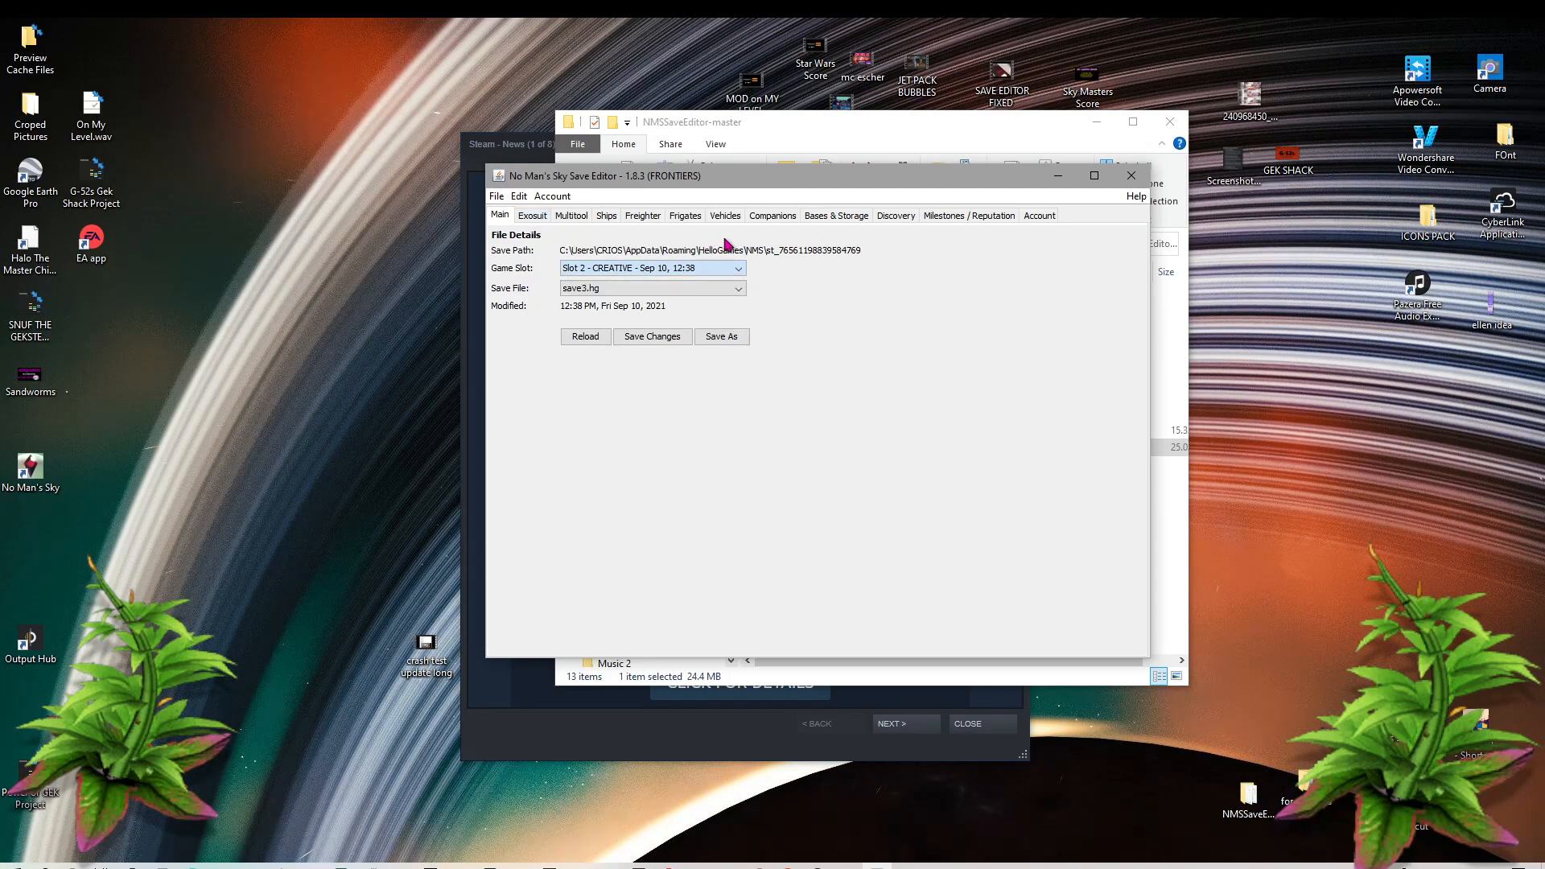
left_click(496, 196)
left_click(496, 196)
Step: Switch the game slot to Slot 3 - NORMAL, saving the current slot's data first
left_click(738, 268)
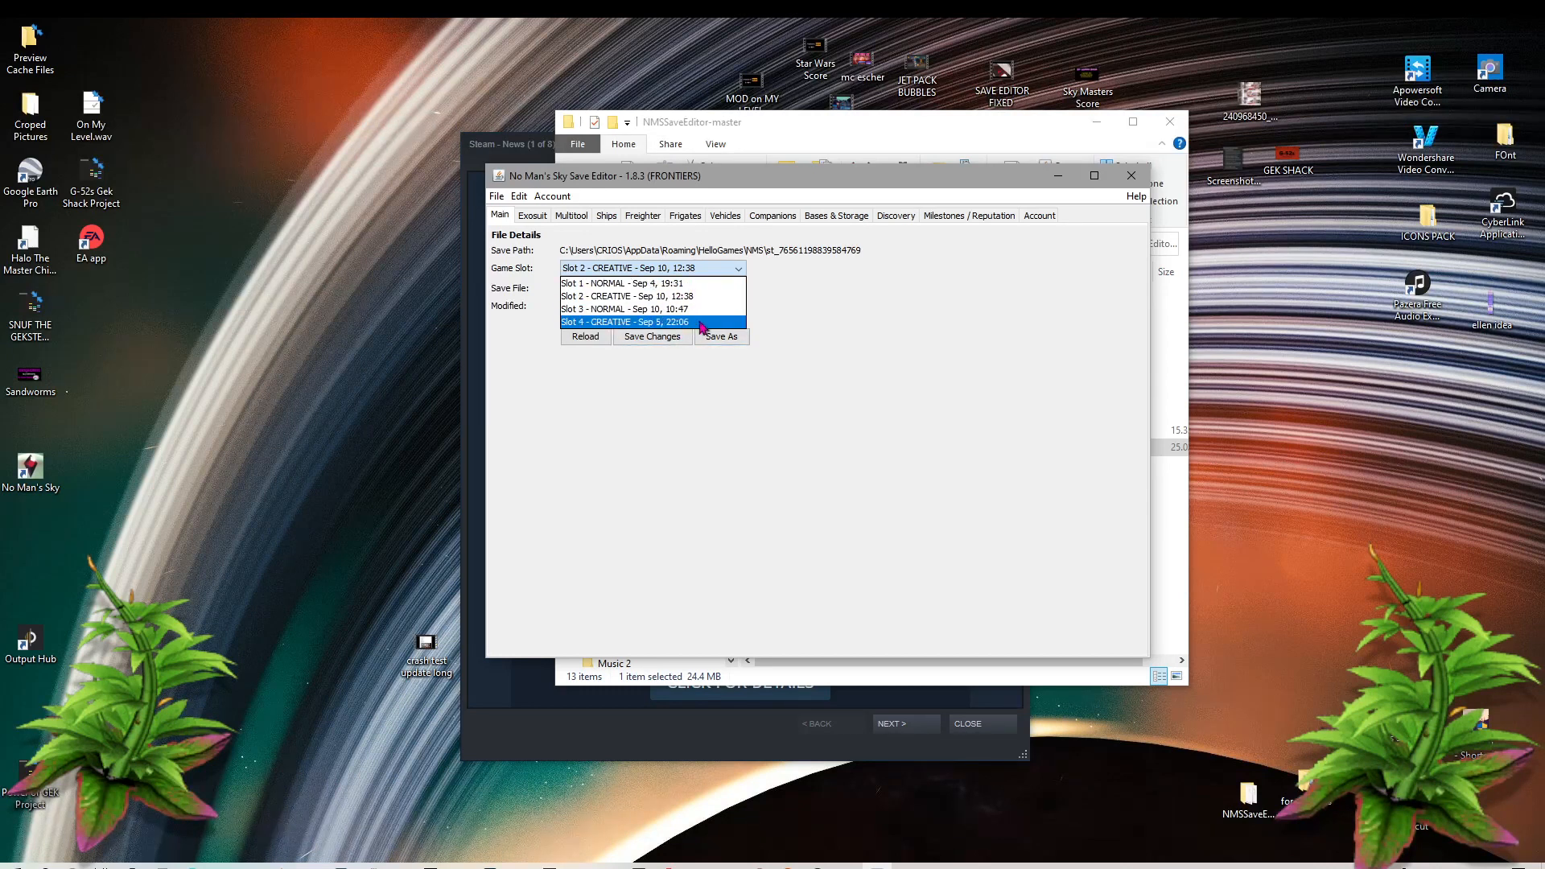
left_click(607, 308)
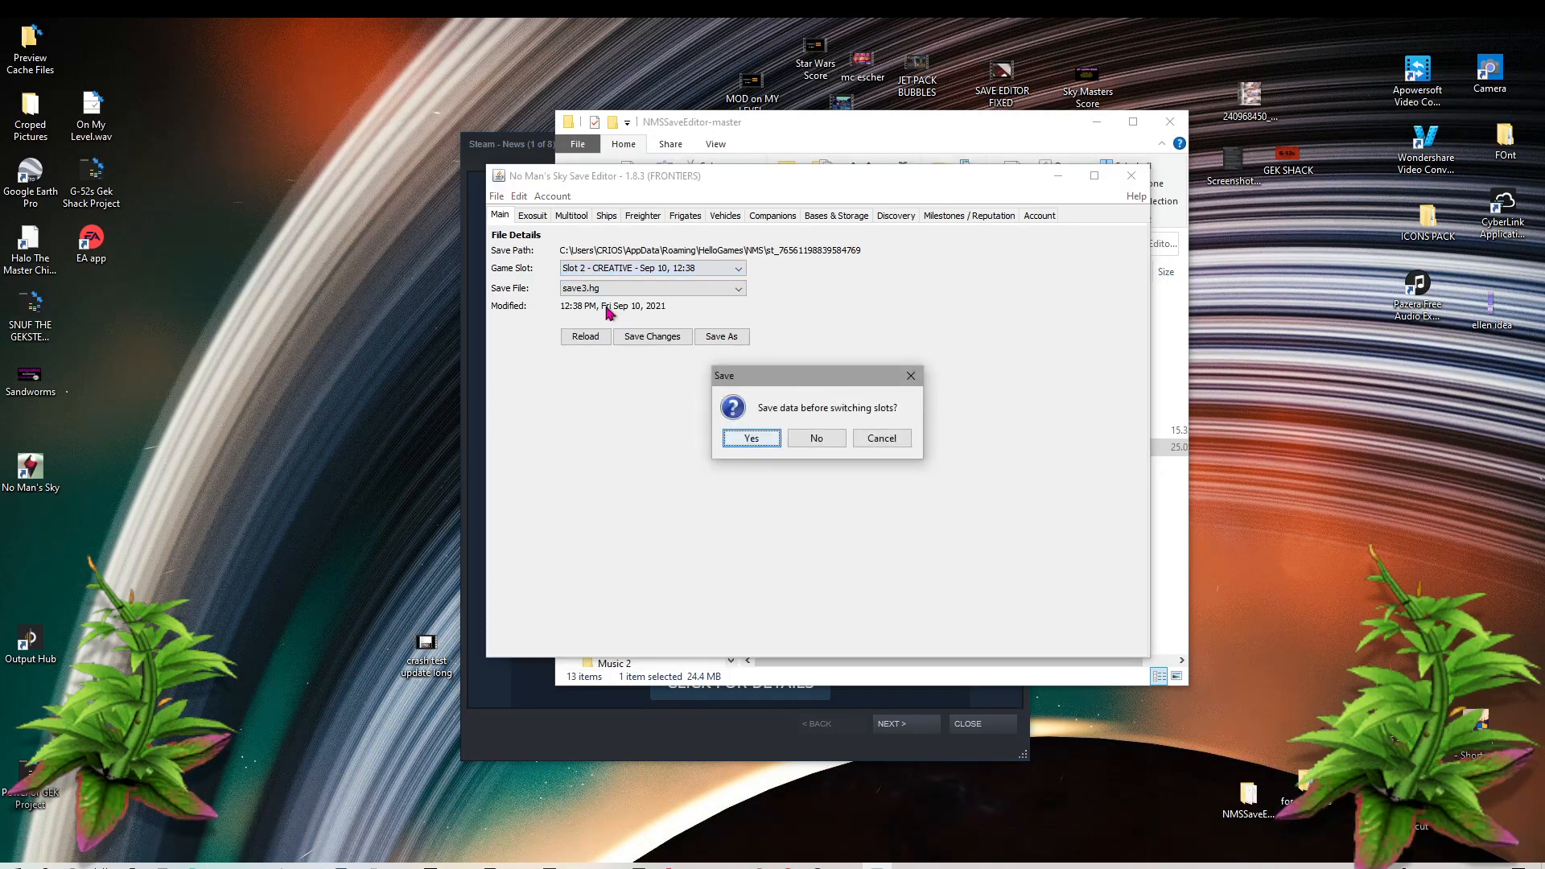
left_click(752, 438)
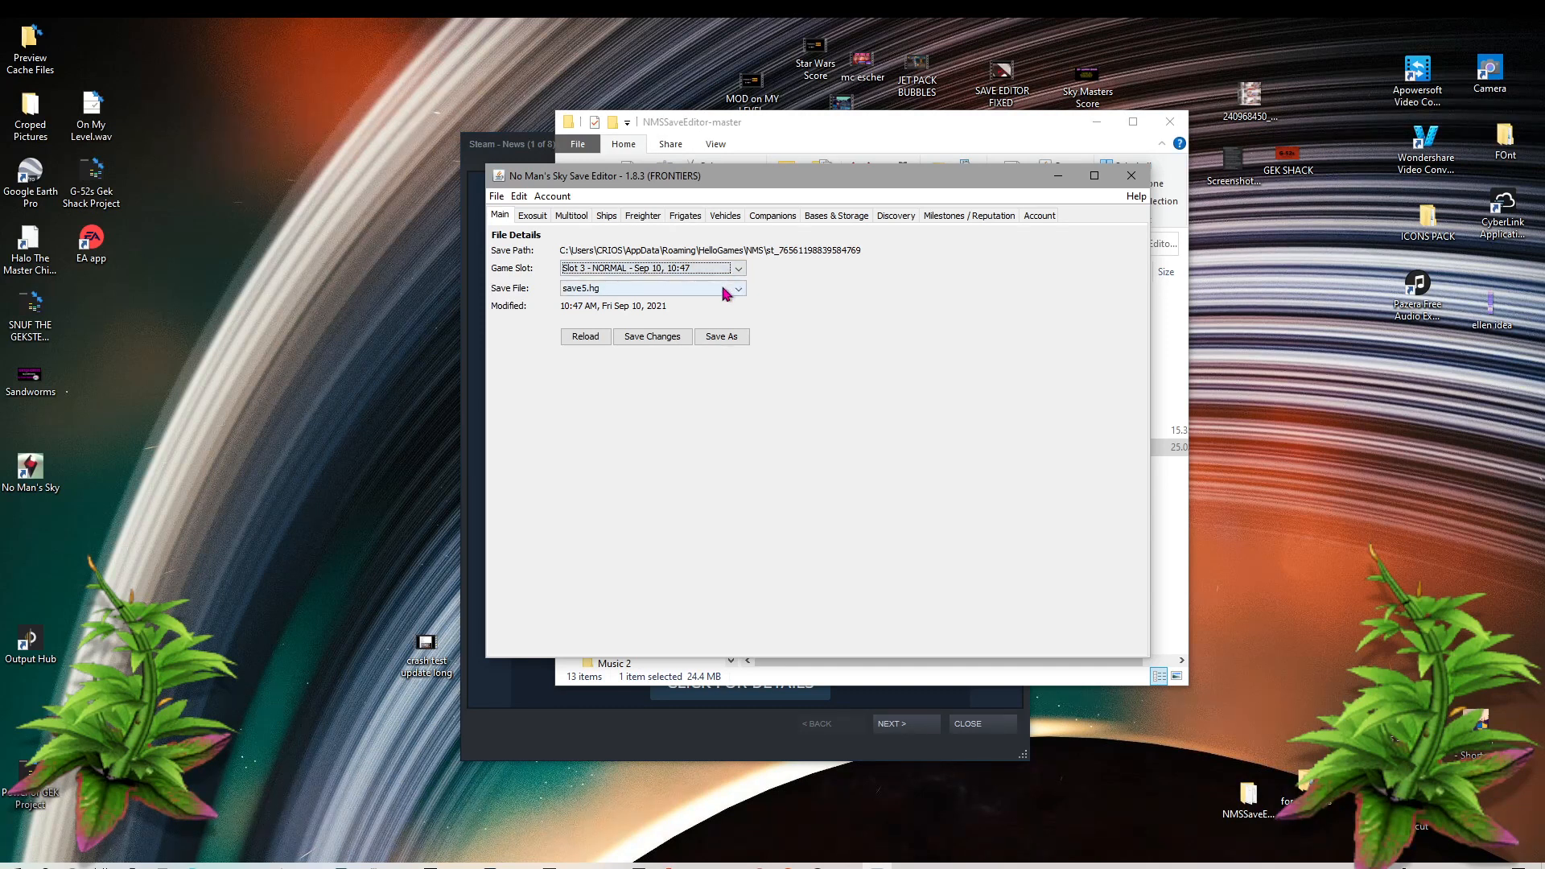
Step: Load backup5.1623177795241.zip as Slot 3's save file, and switch the game slot to Slot 1 - NORMAL
left_click(724, 292)
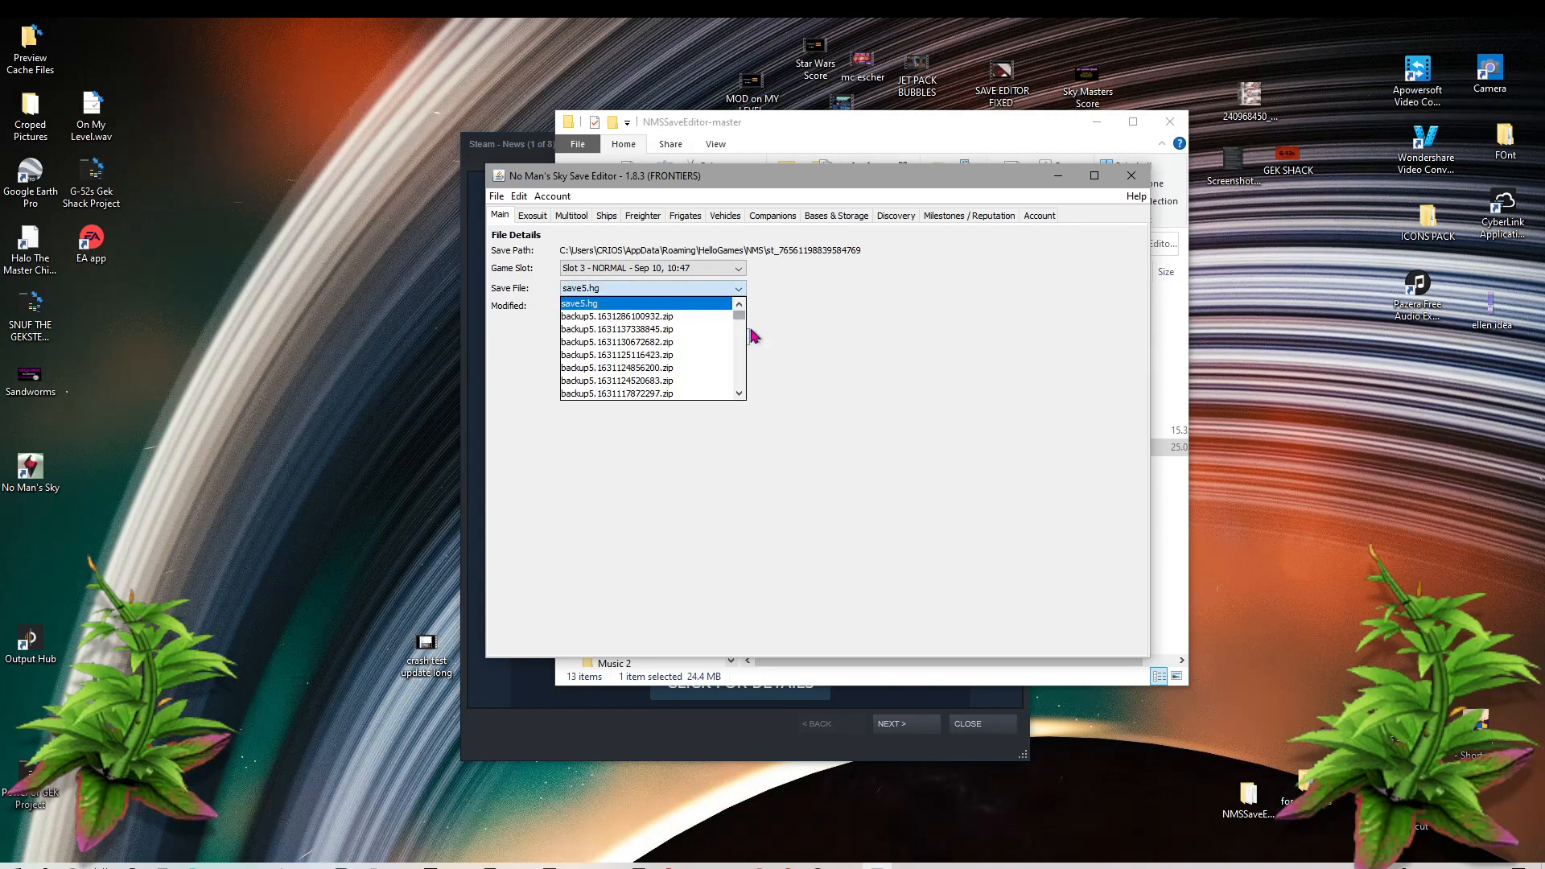
left_click_drag(739, 310, 736, 394)
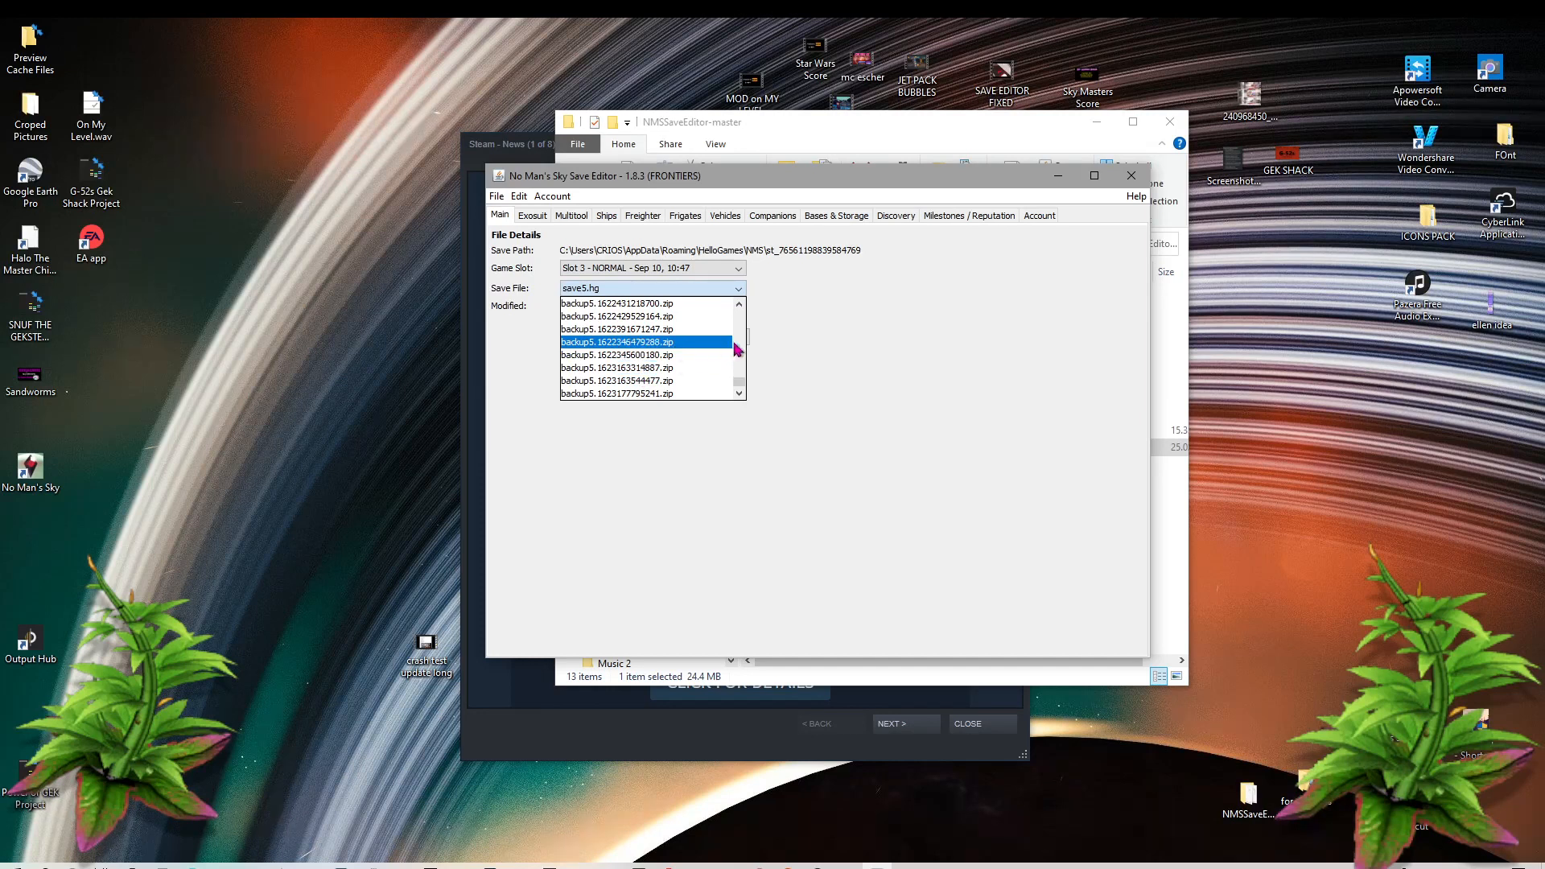
left_click(630, 394)
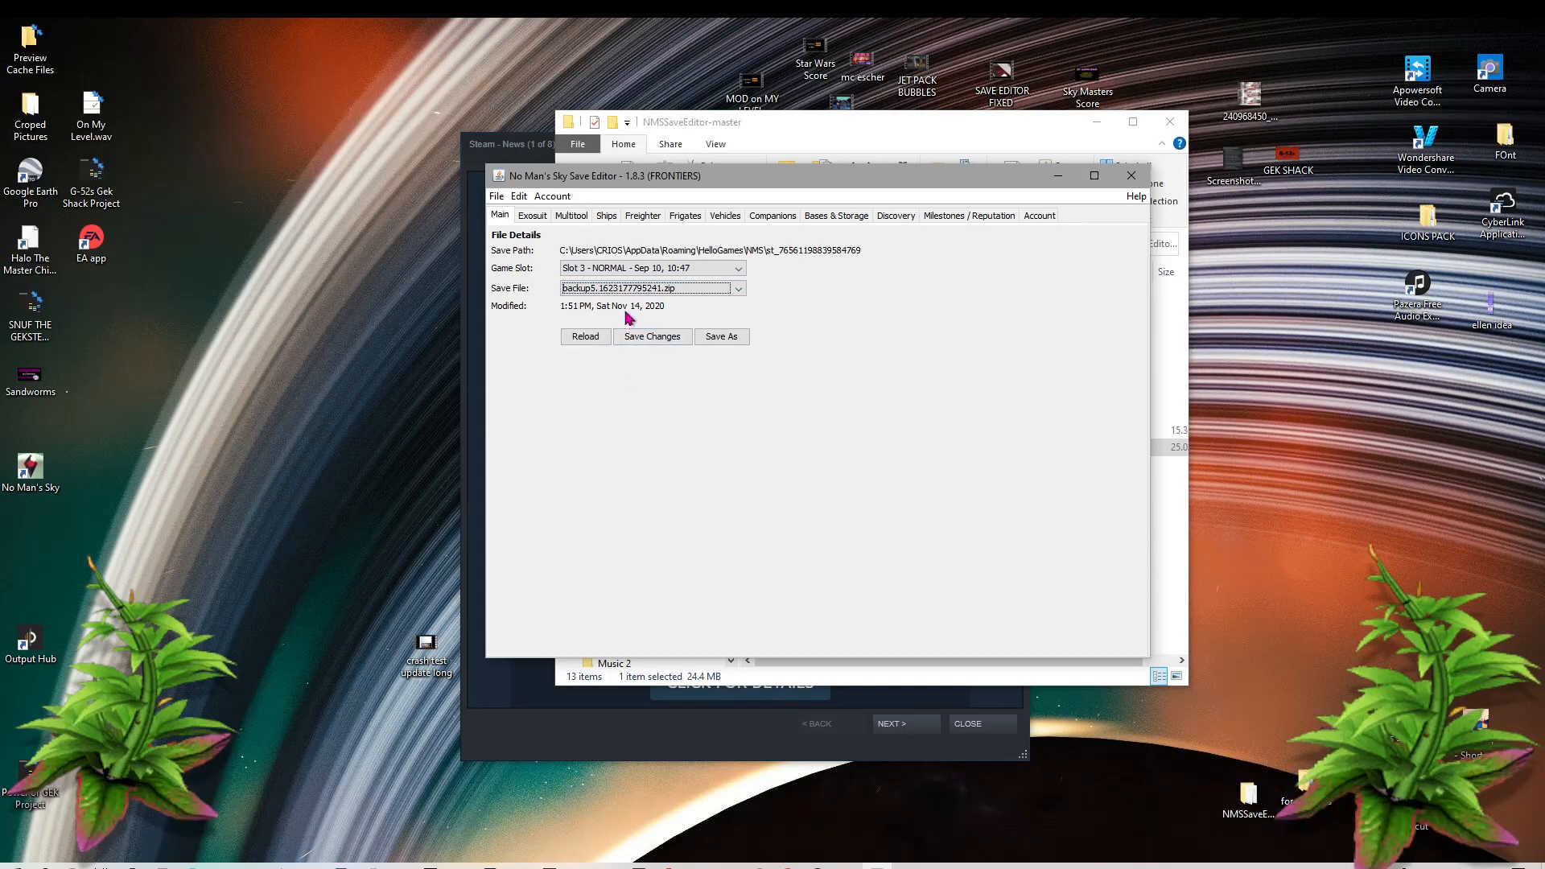
left_click(716, 274)
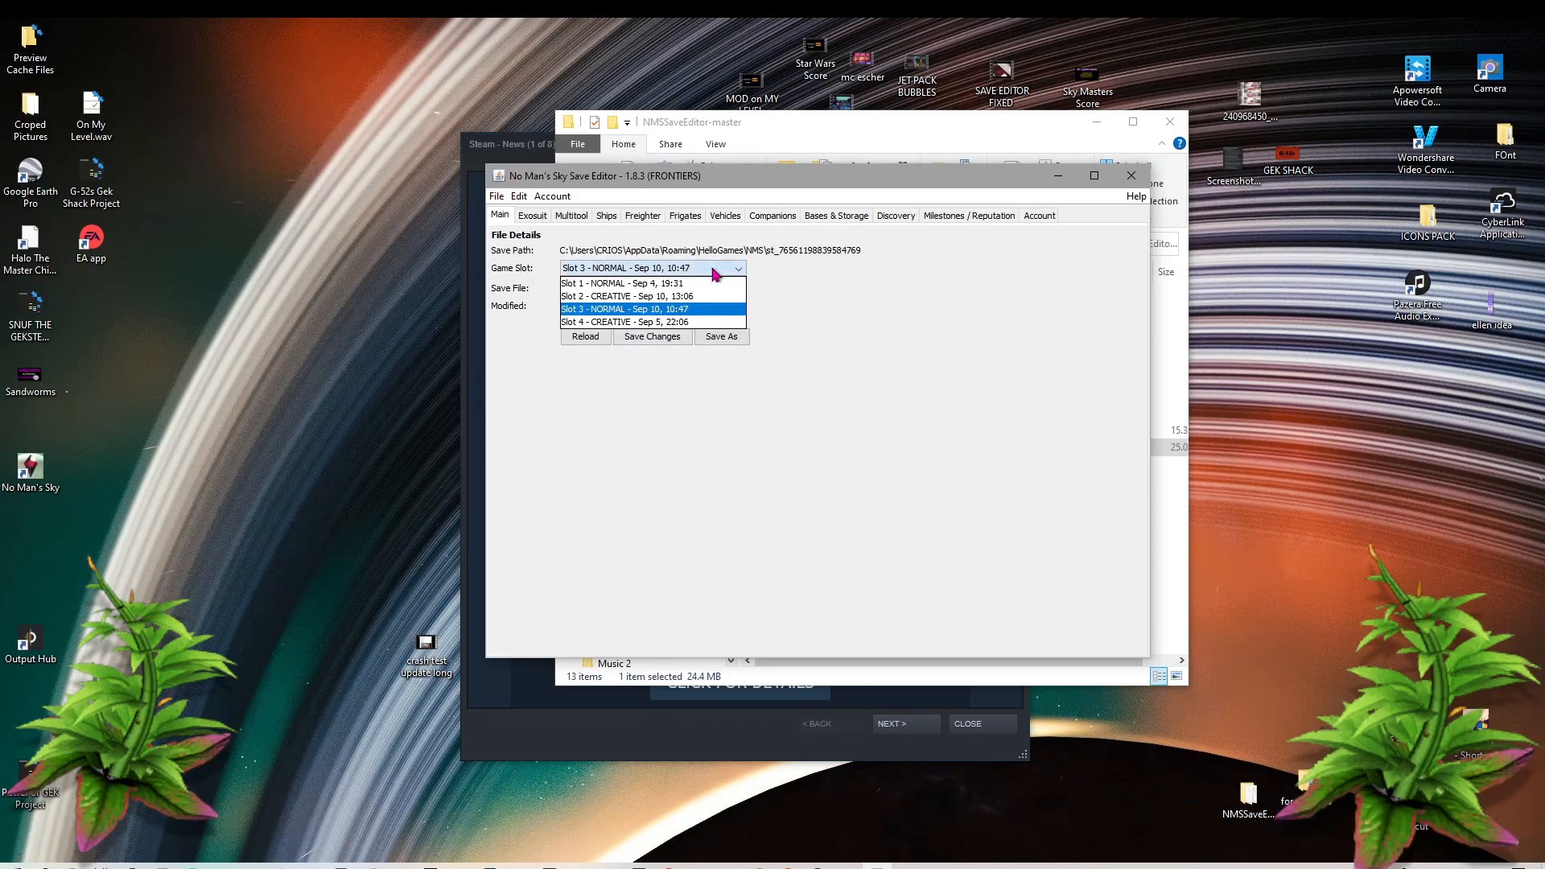
left_click(616, 285)
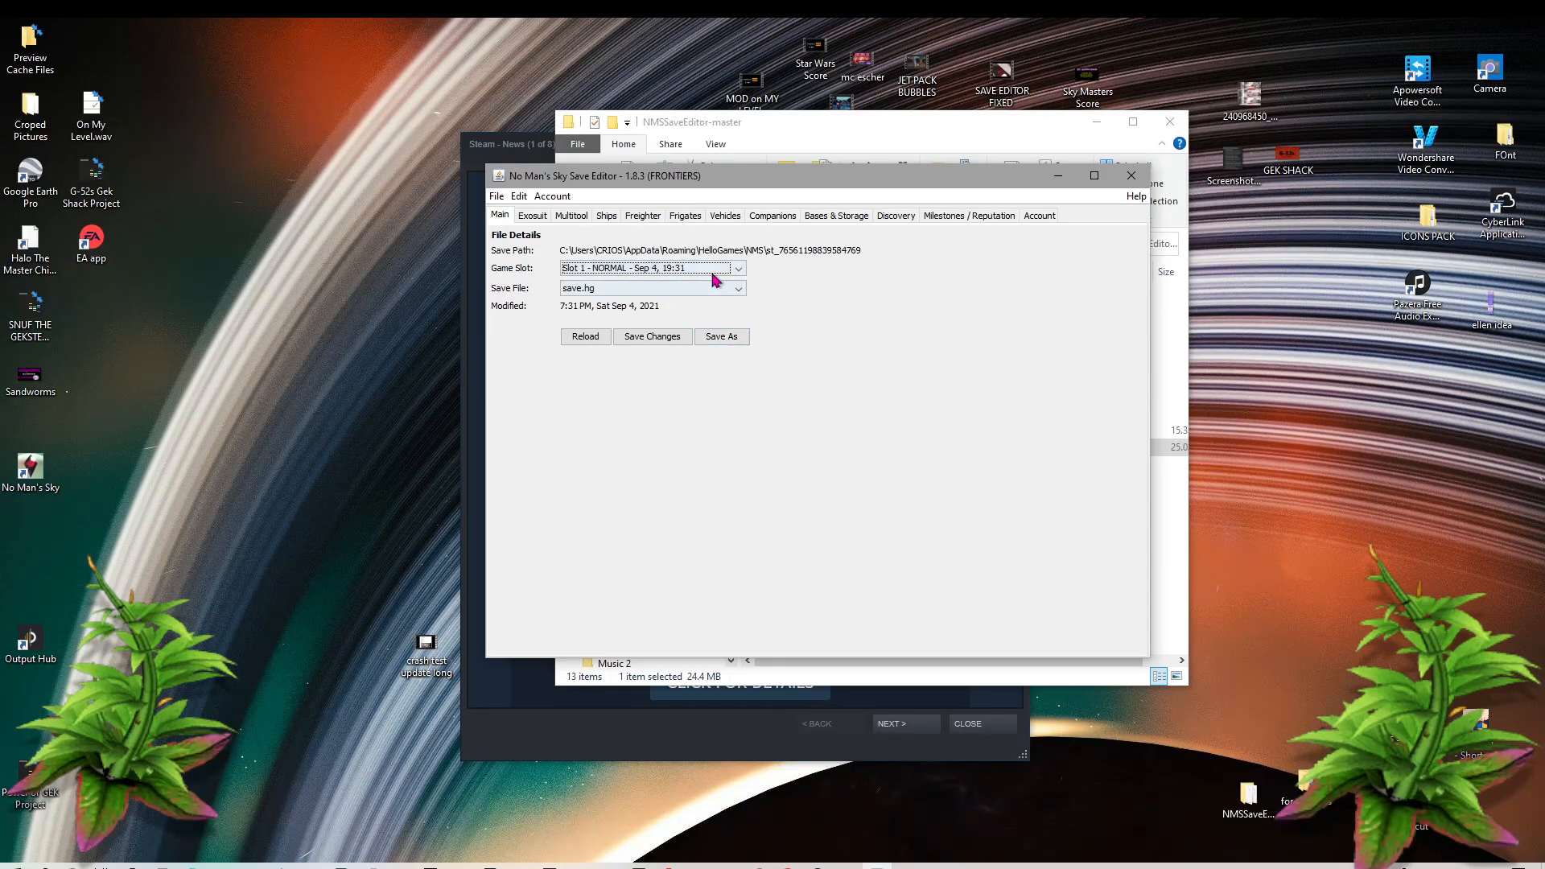
Step: Switch the game slot to Slot 2 - CREATIVE and view its available save files
left_click(721, 270)
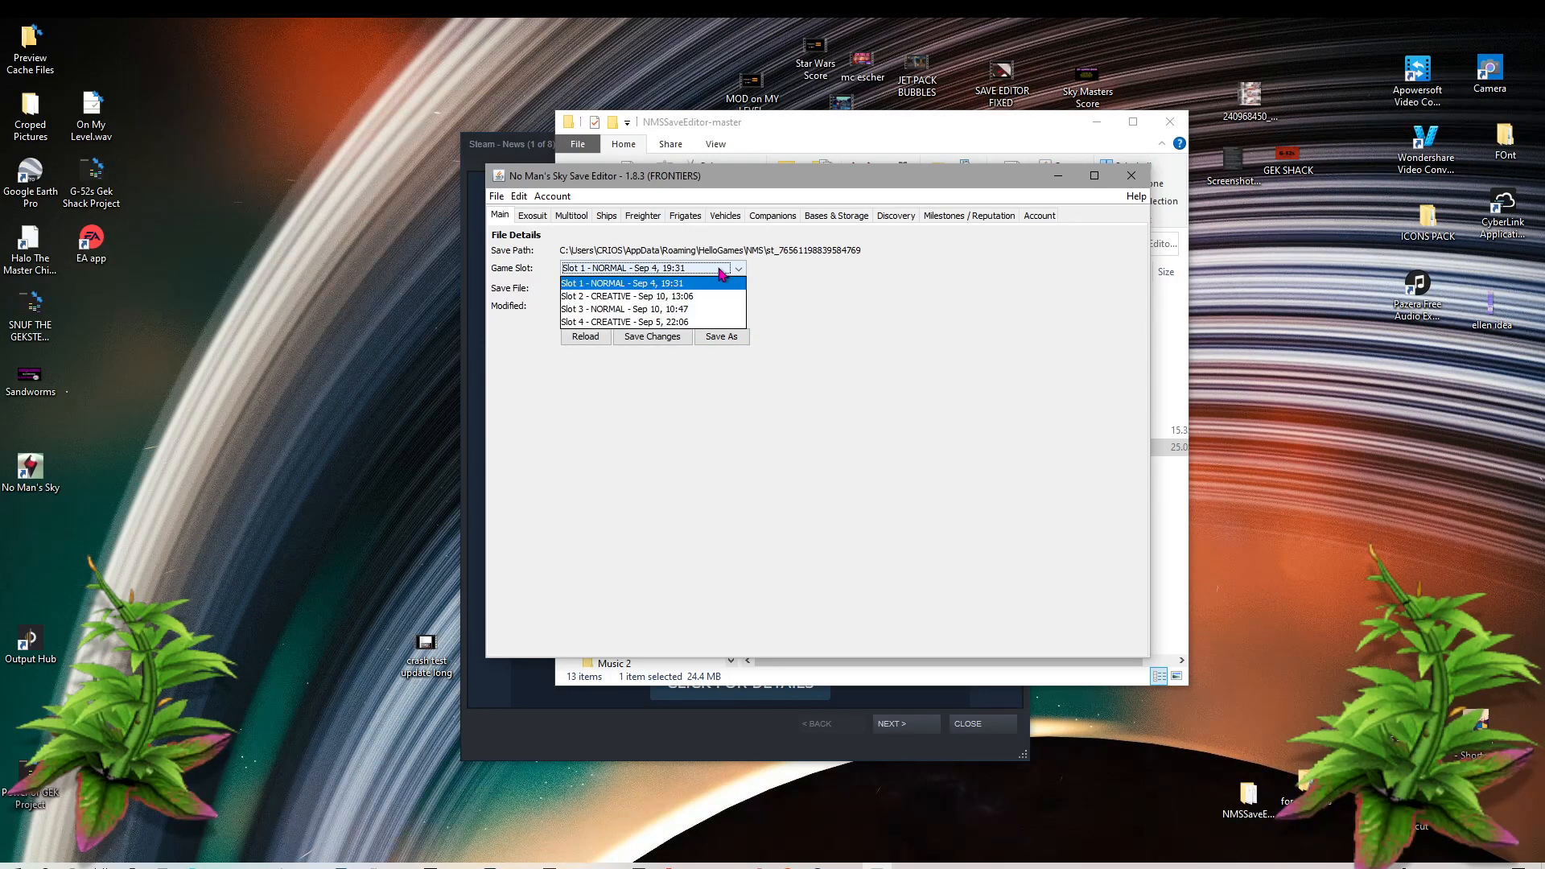
left_click(628, 297)
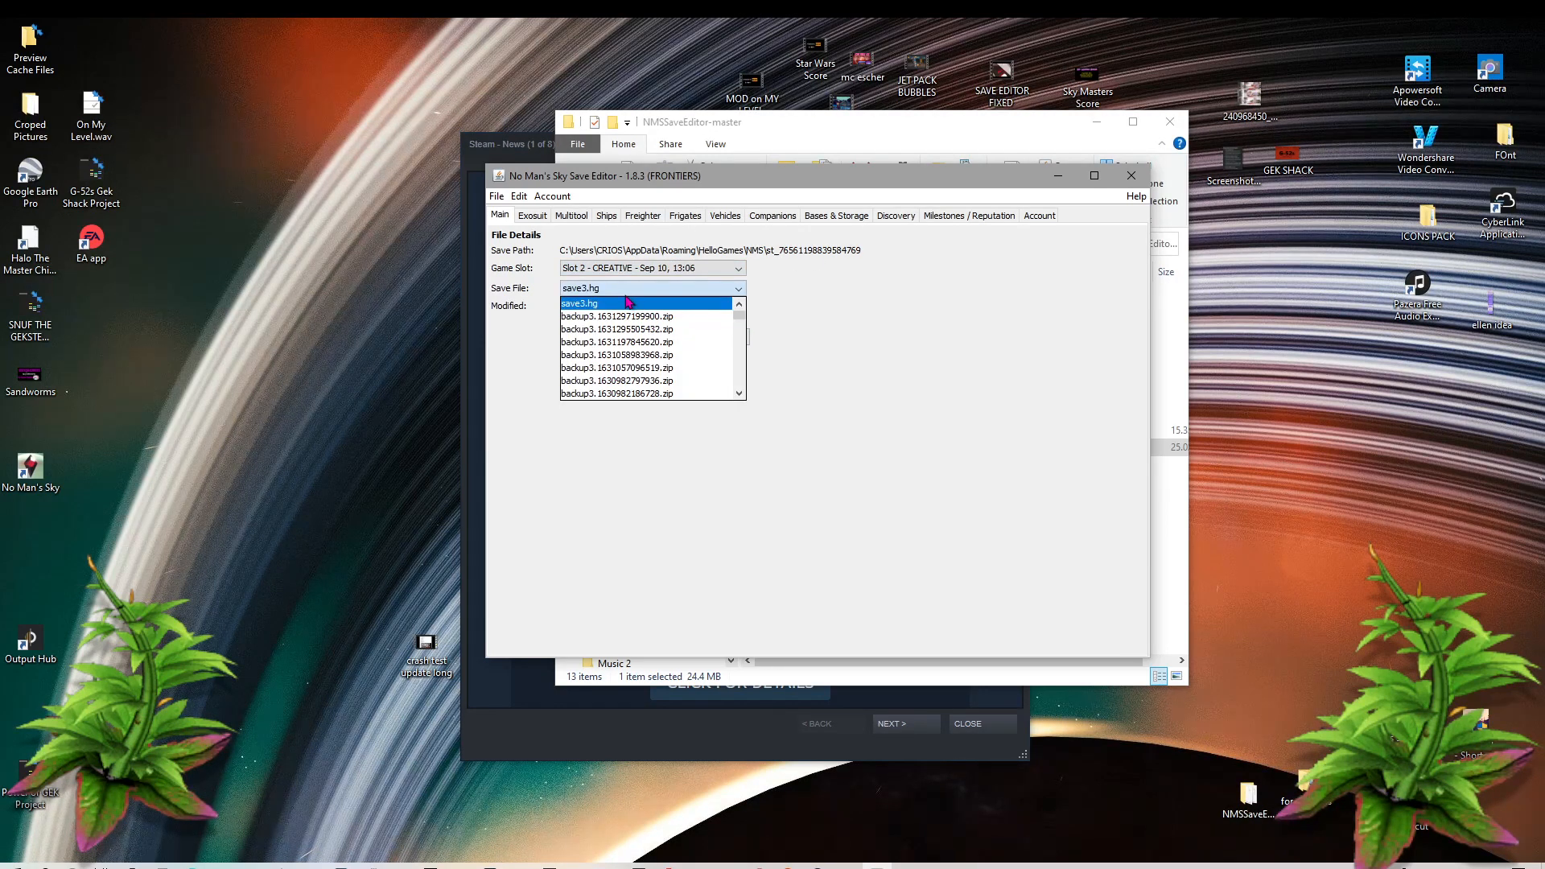
left_click(761, 283)
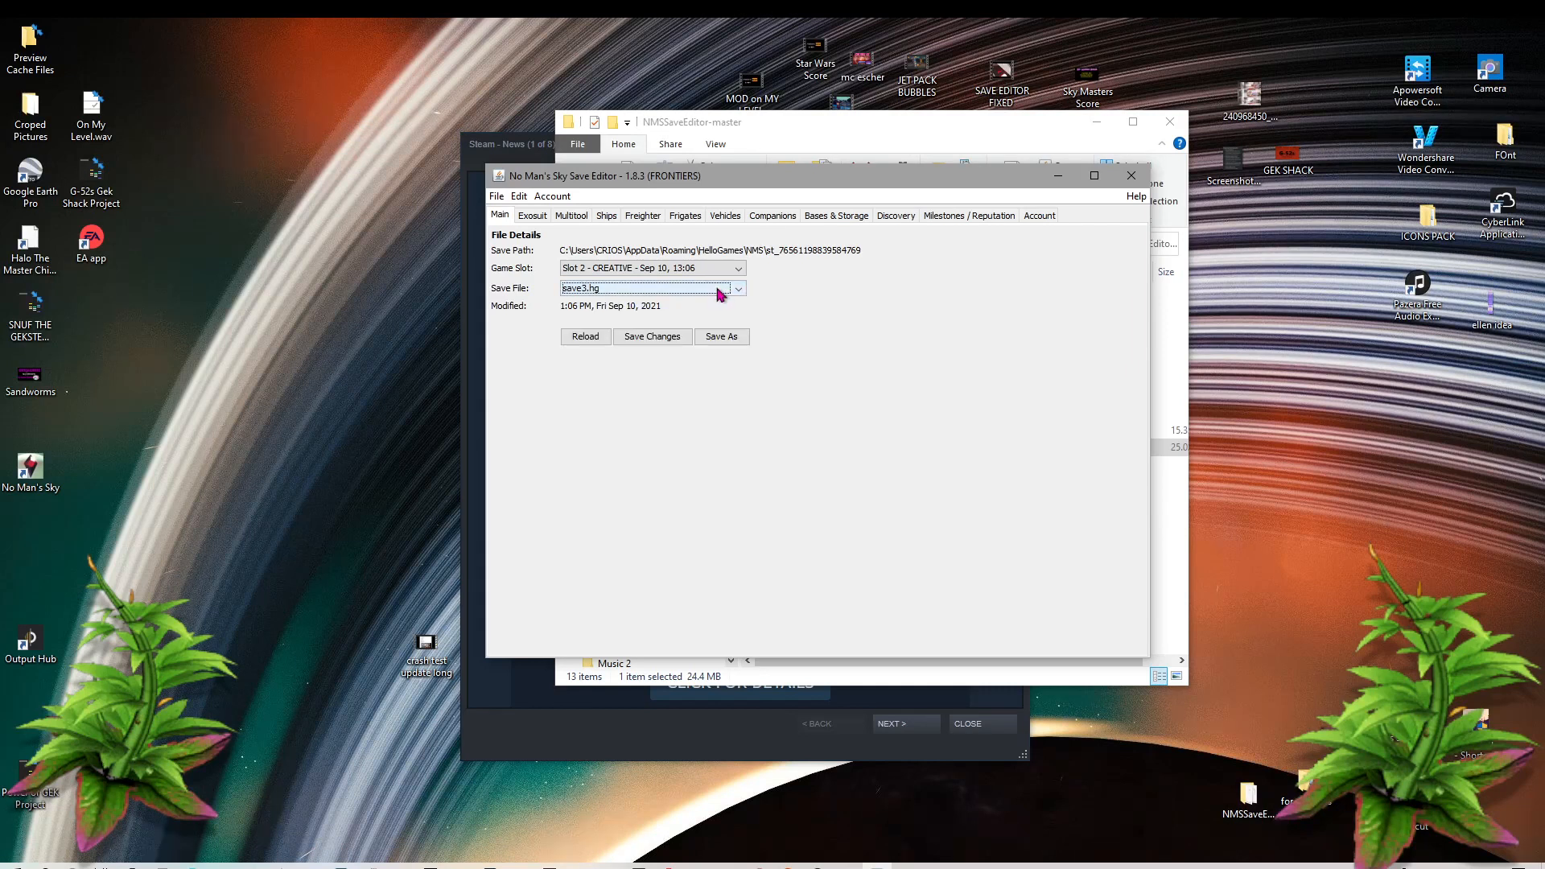
left_click(733, 269)
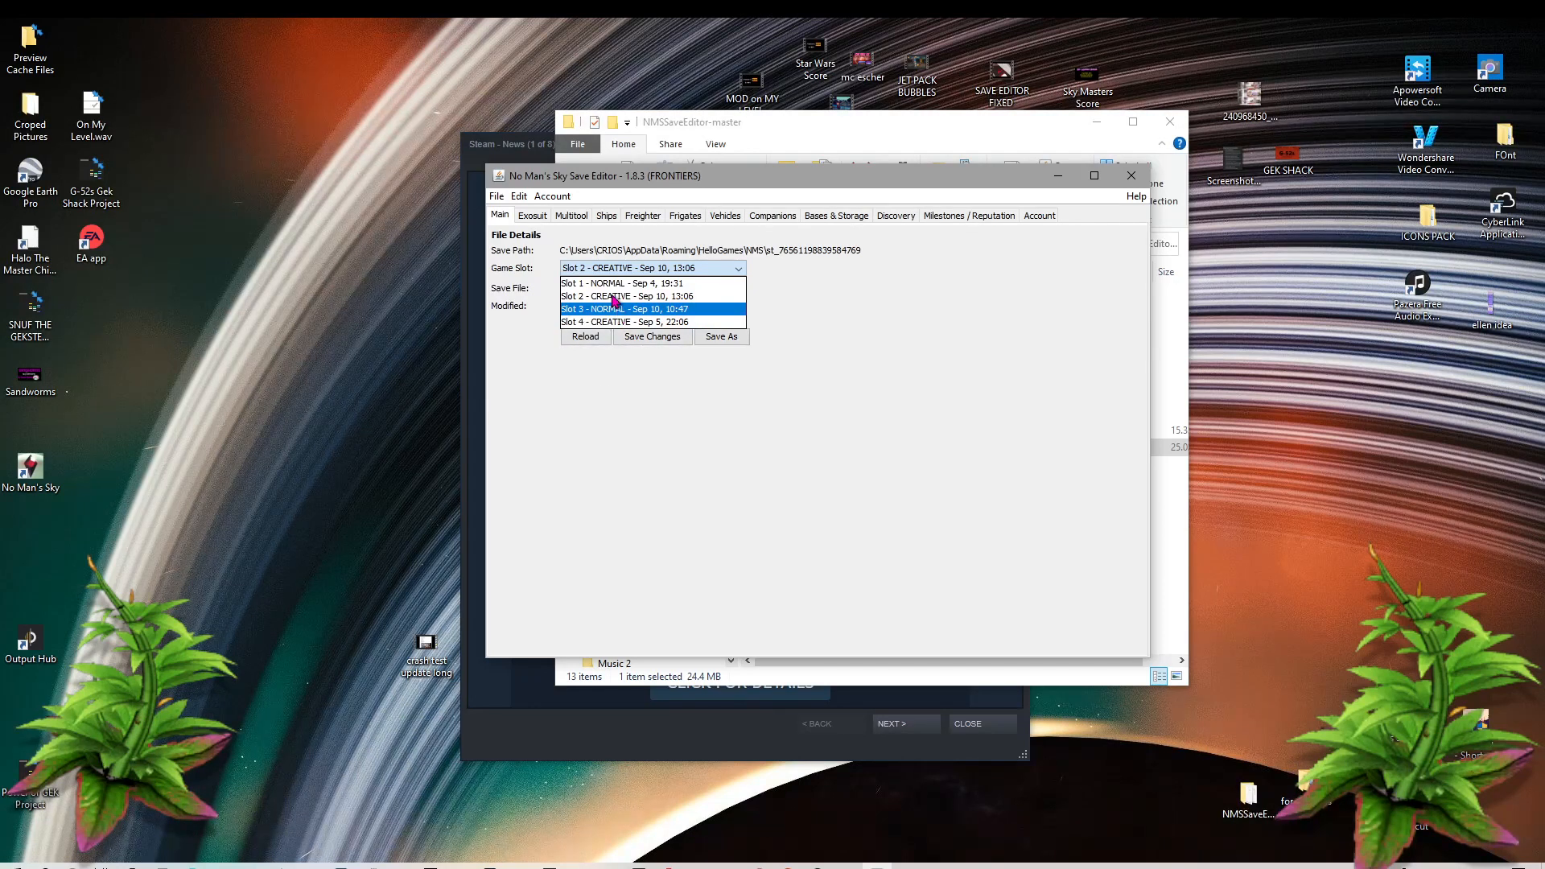
Step: Close the save editor, relaunch it from the NMSSaveEditor executable jar, and load Slot 3 - NORMAL as the game slot
left_click(1131, 176)
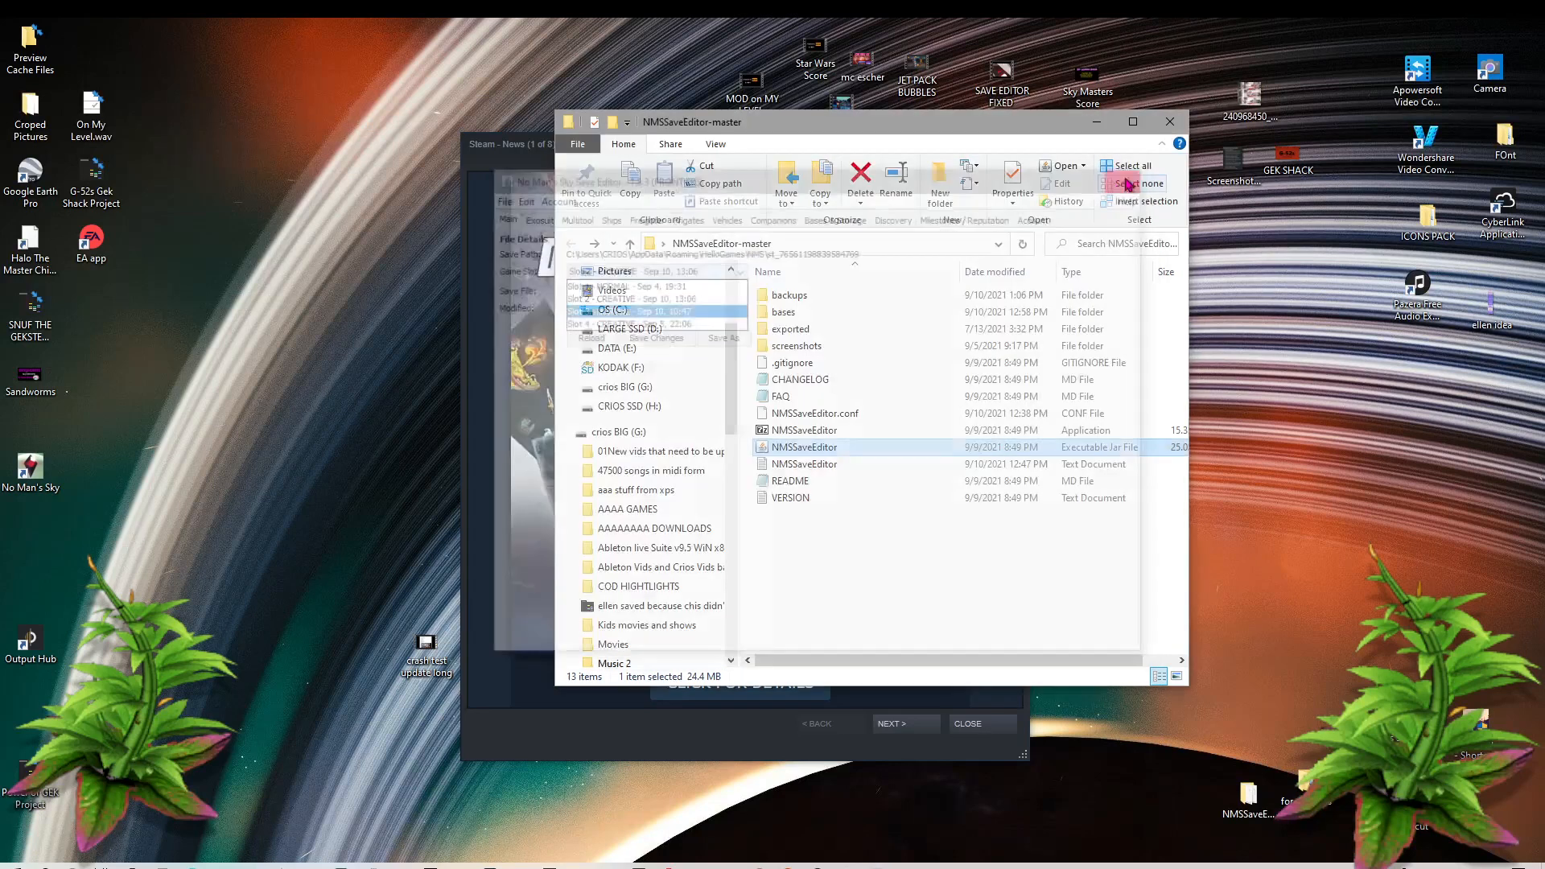
double_click(769, 447)
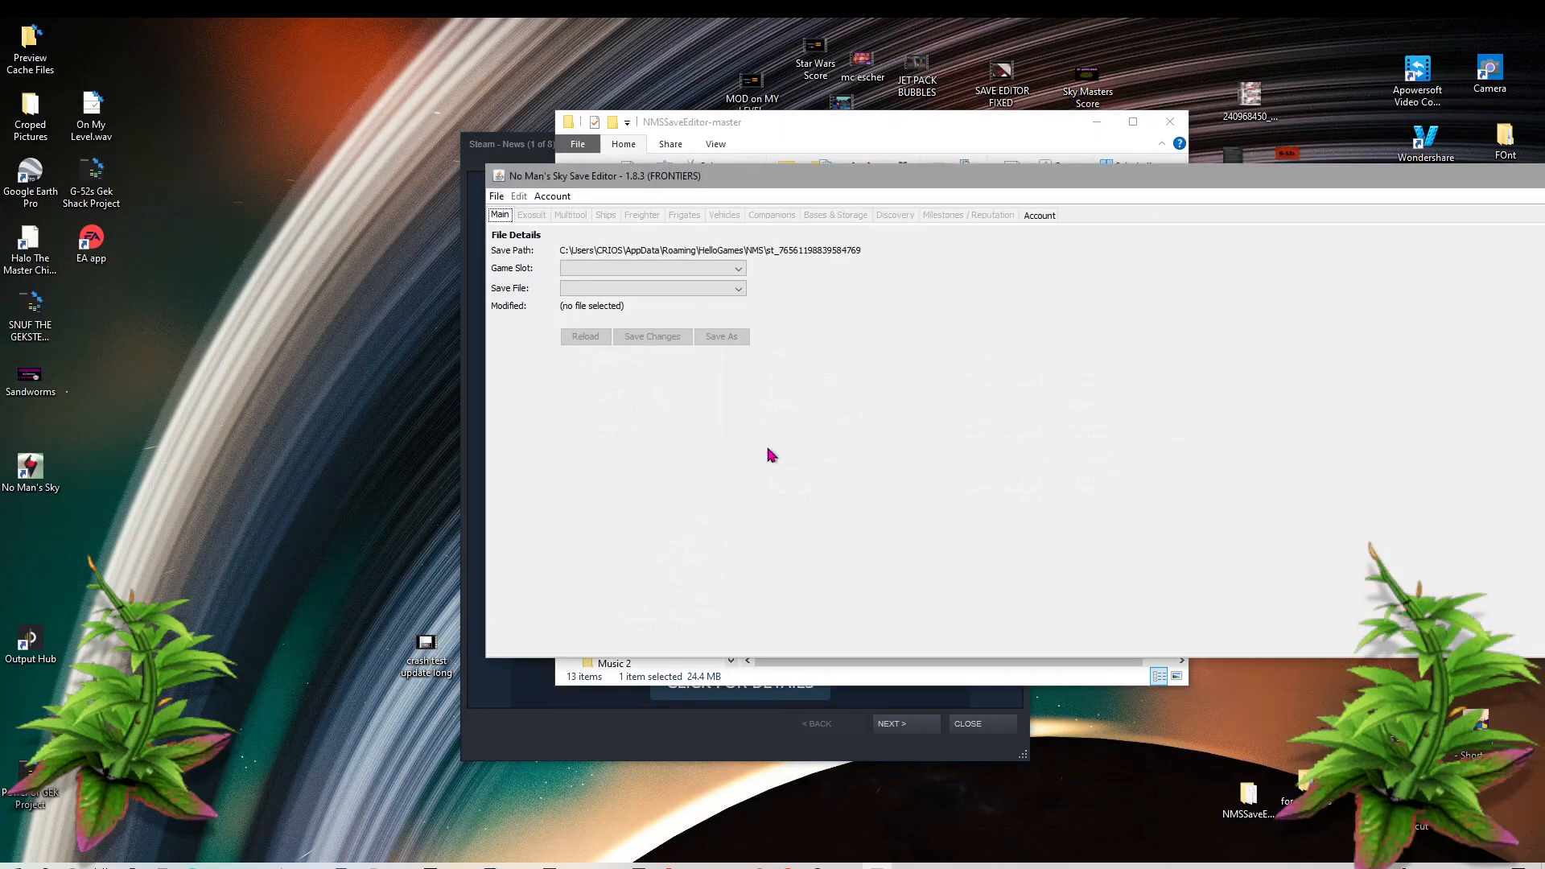
left_click(673, 268)
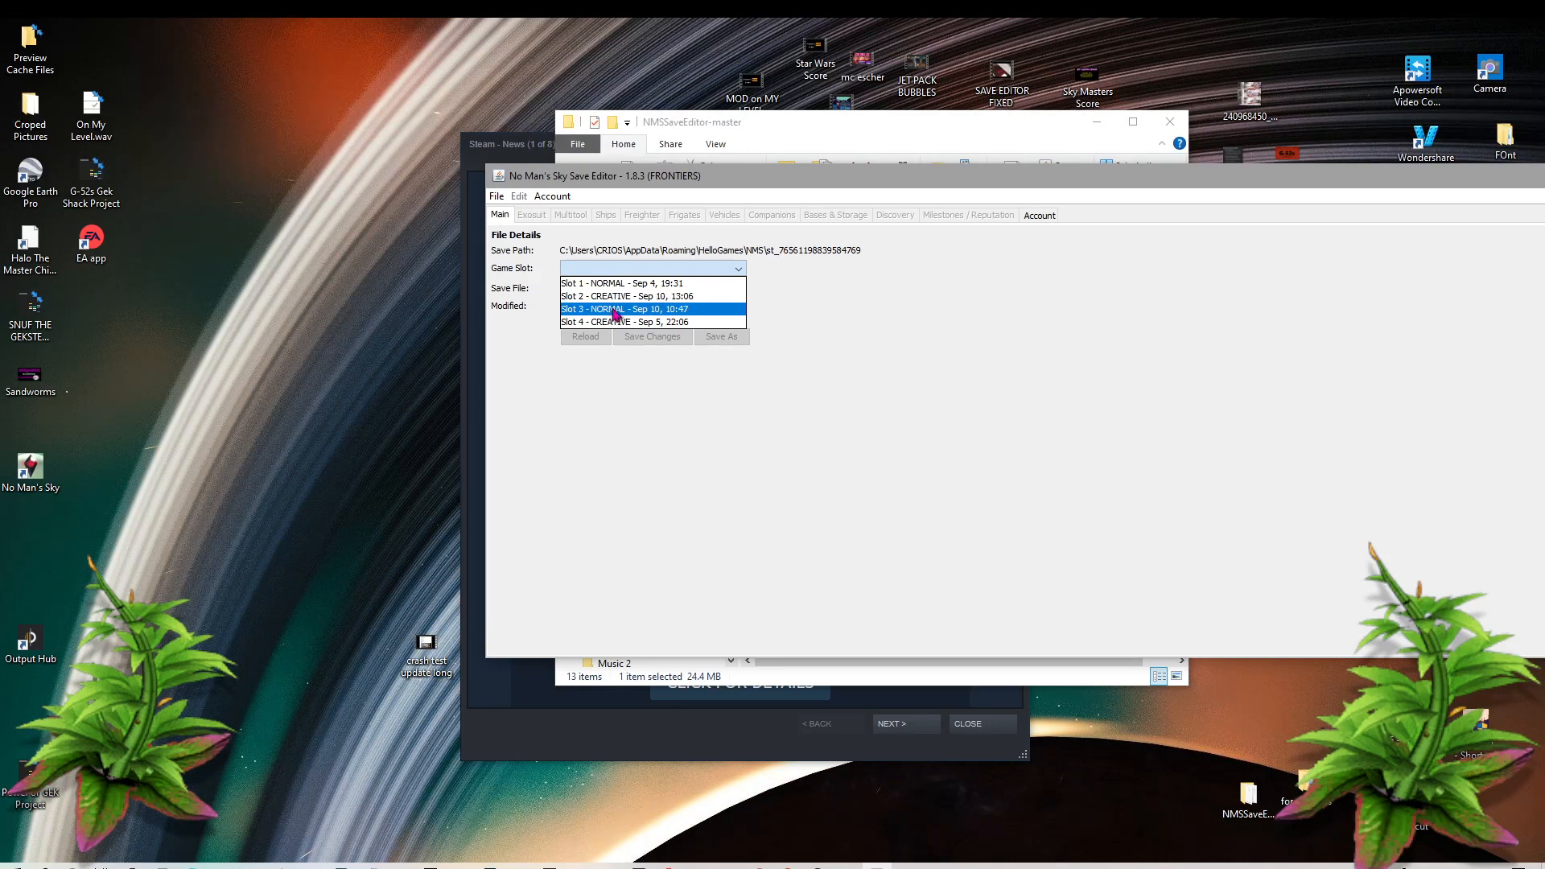
left_click(673, 315)
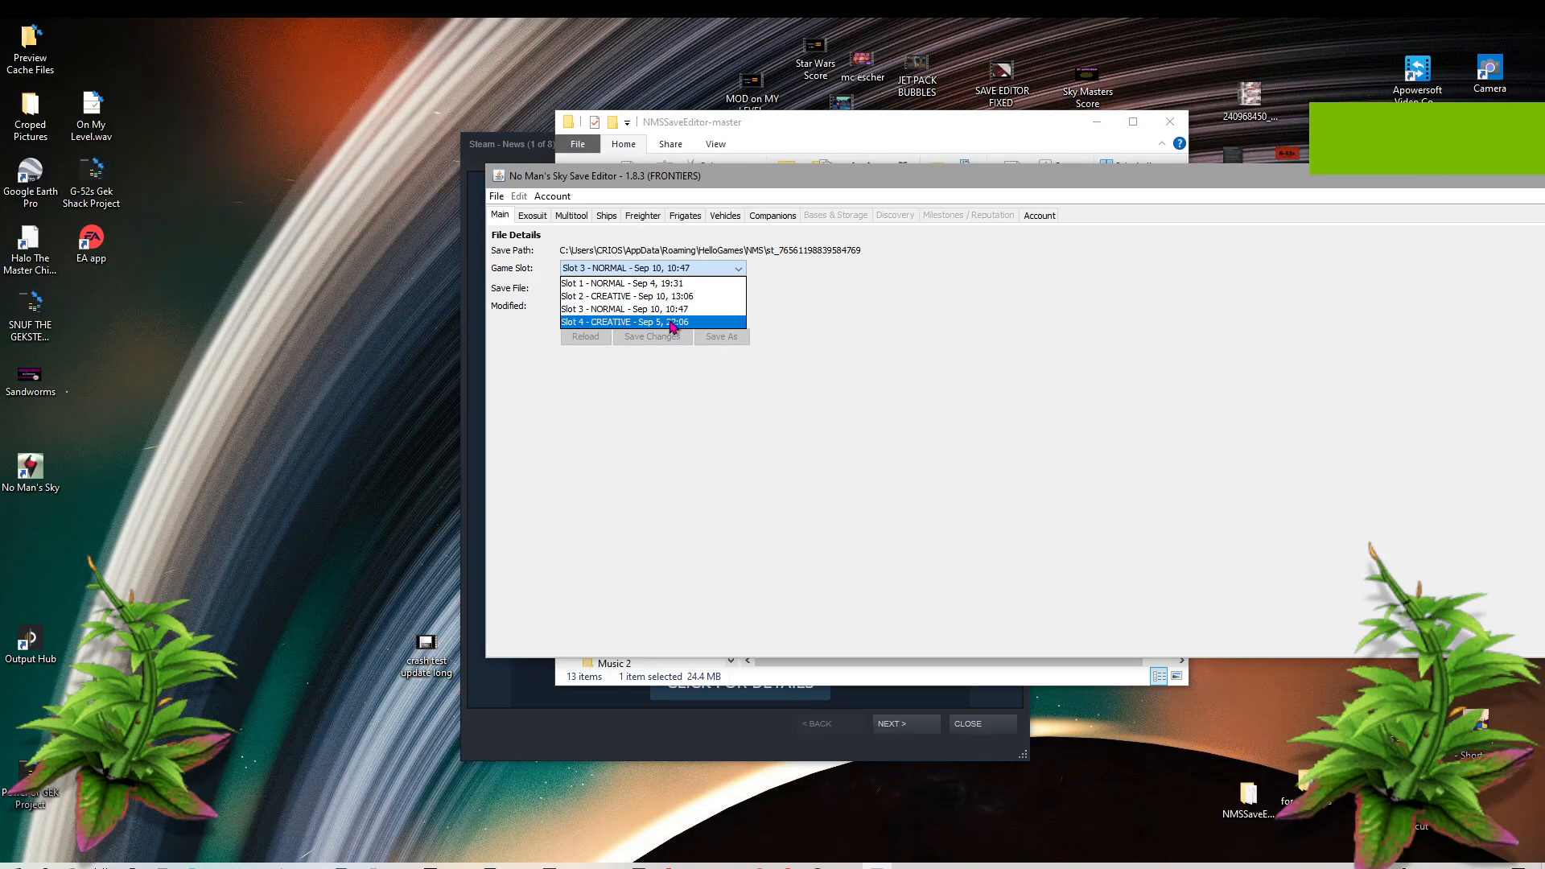
left_click(674, 272)
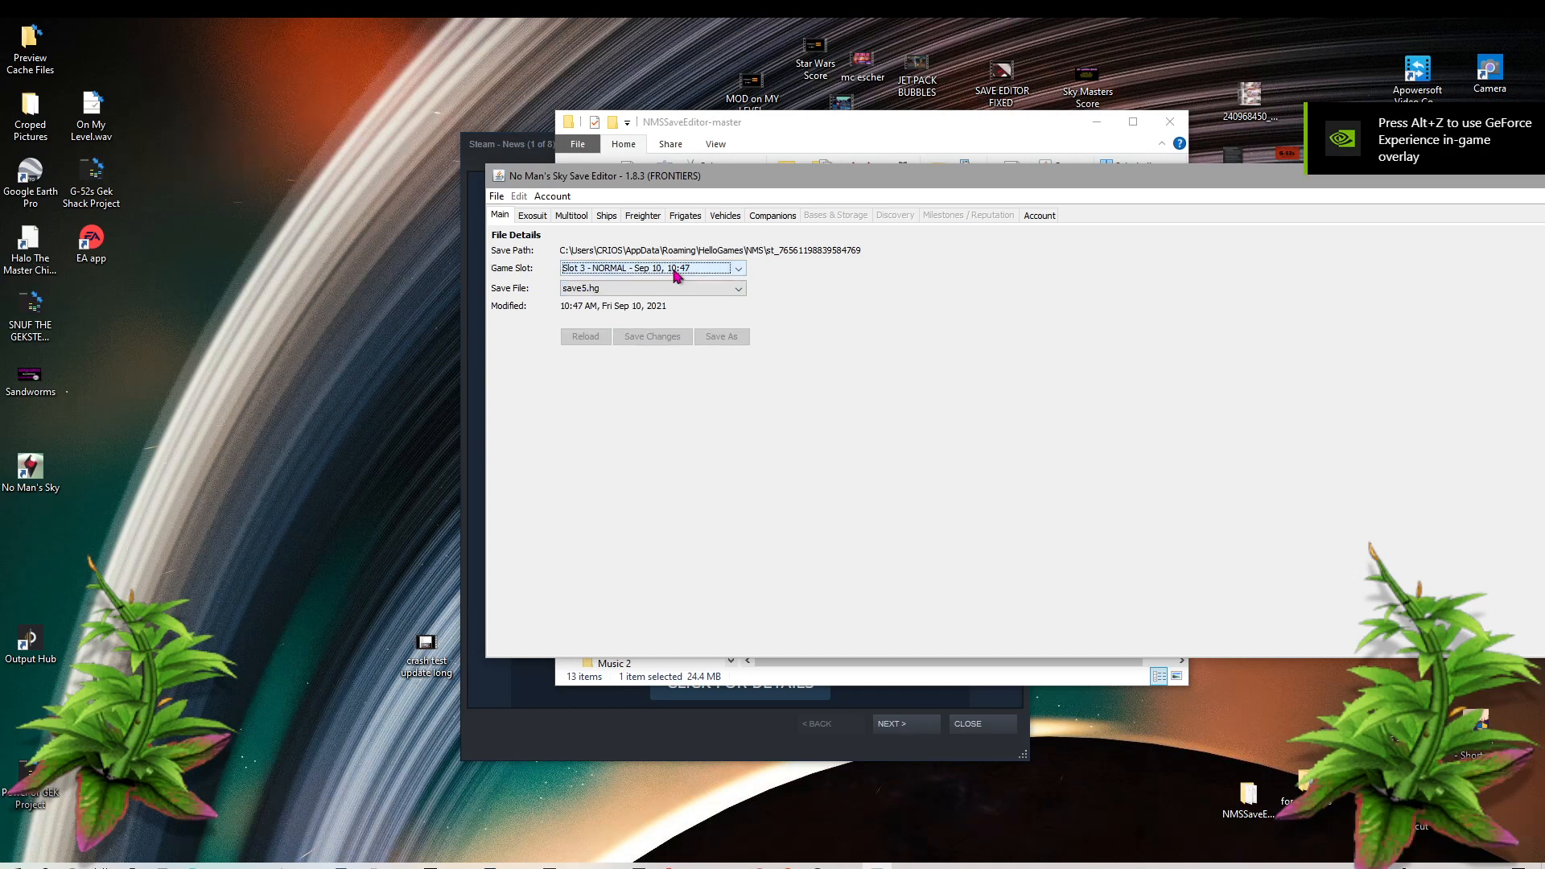
left_click(676, 270)
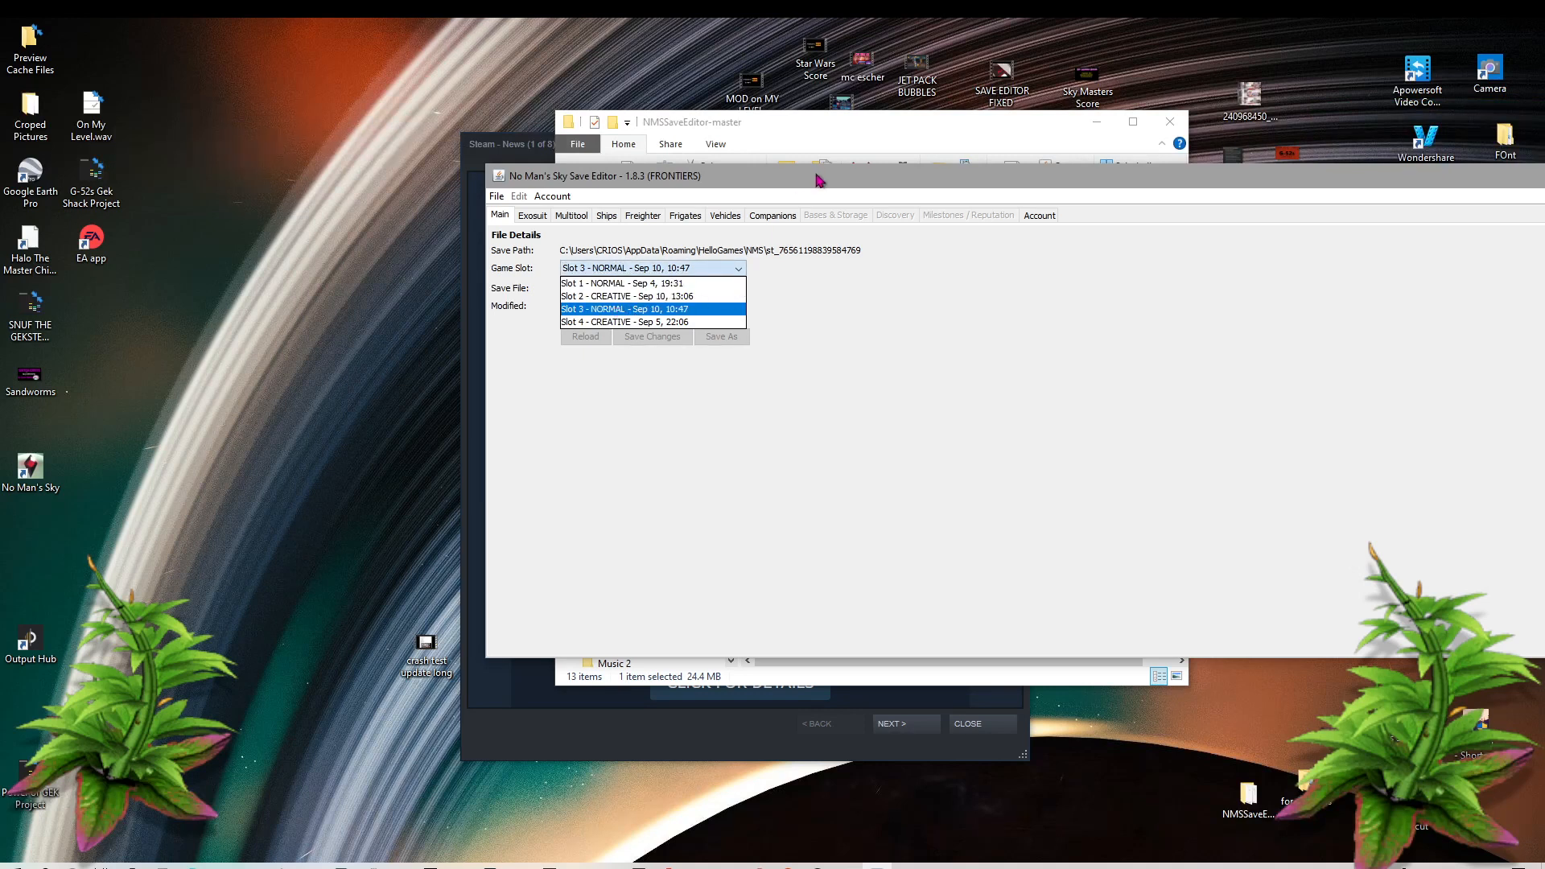
left_click_drag(926, 184, 831, 193)
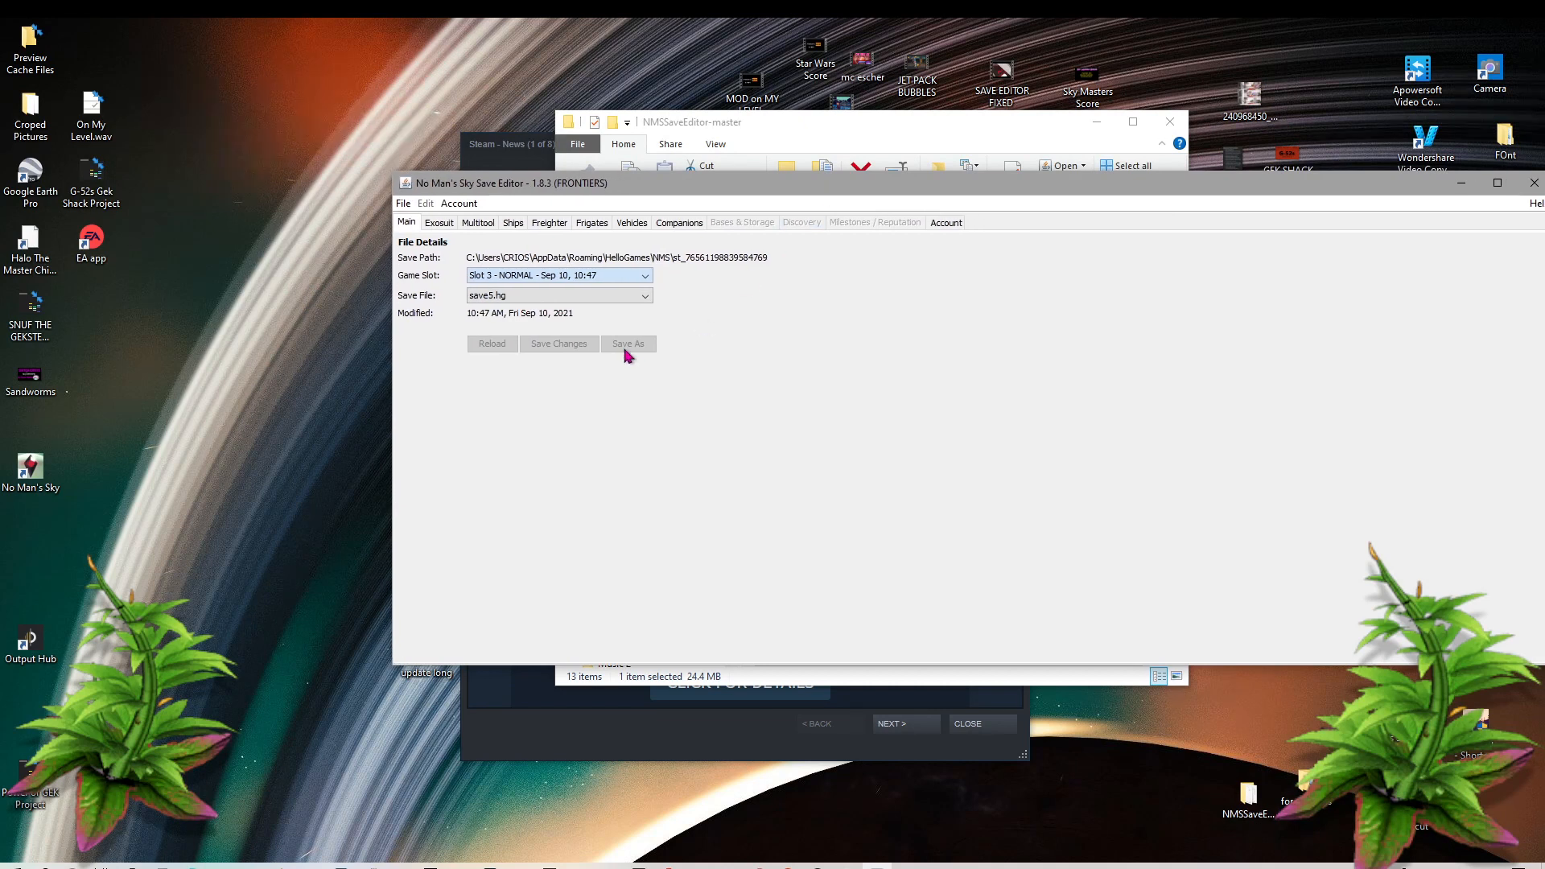
Step: Load backup5.1631286100932.zip as the save file for Slot 3
left_click(566, 298)
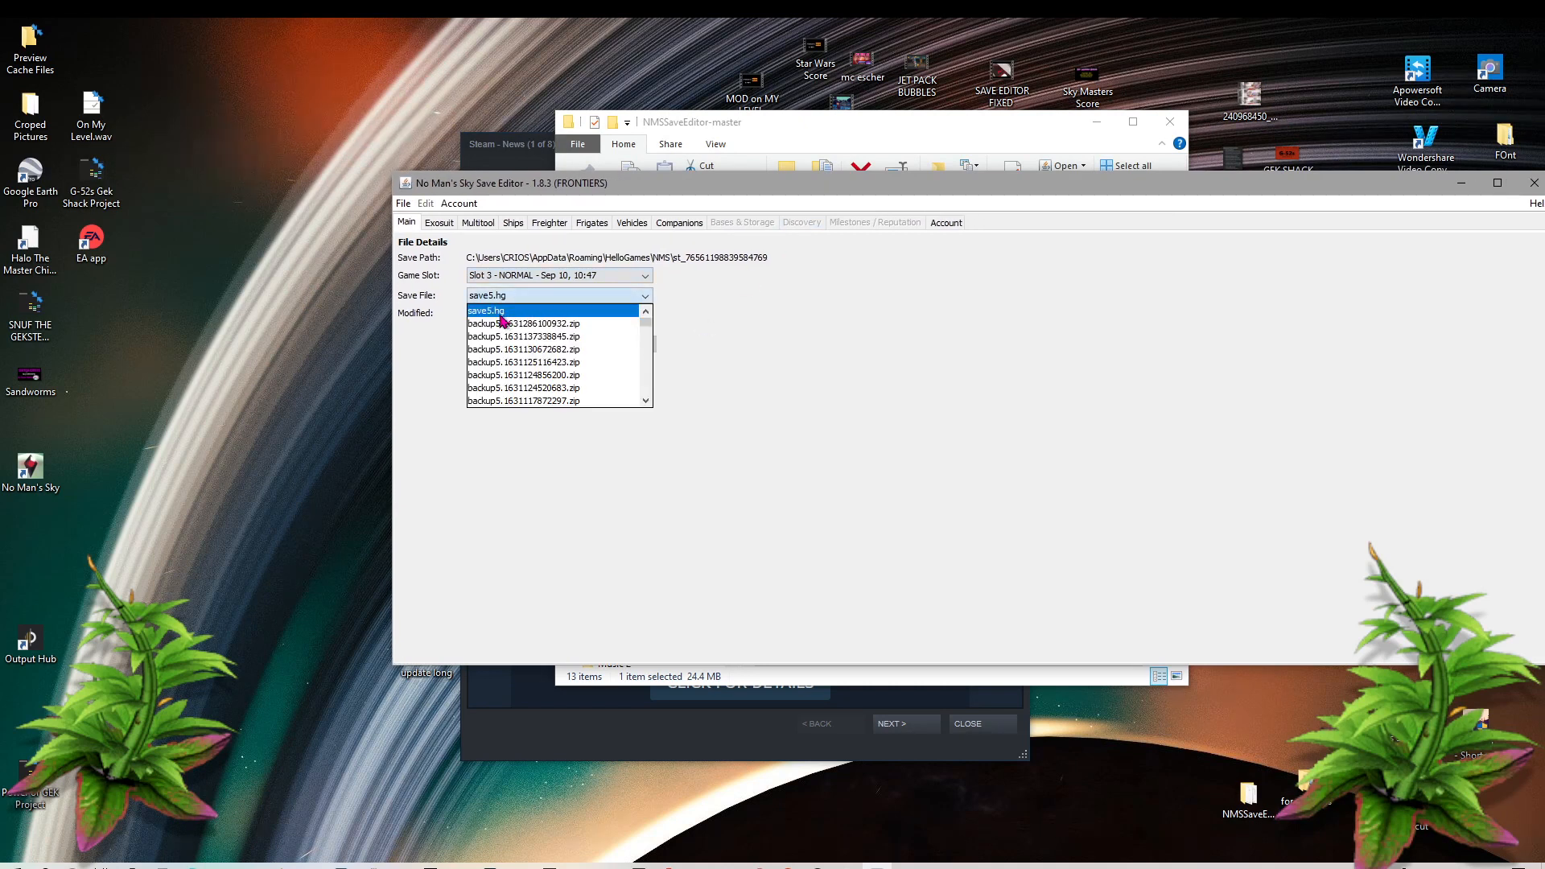
left_click(614, 312)
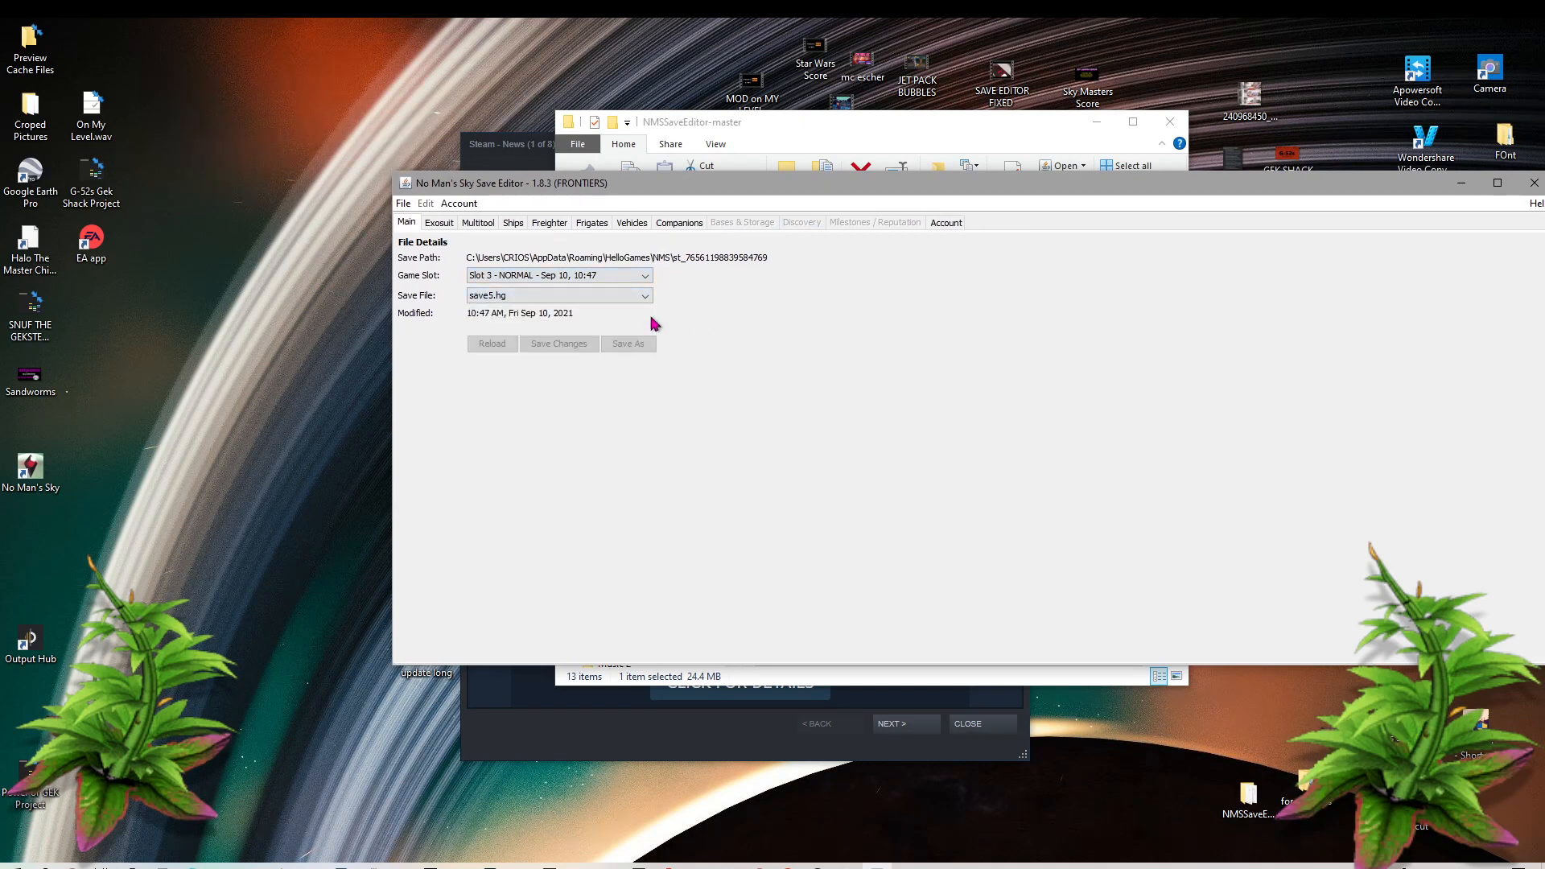
left_click(503, 297)
left_click(503, 325)
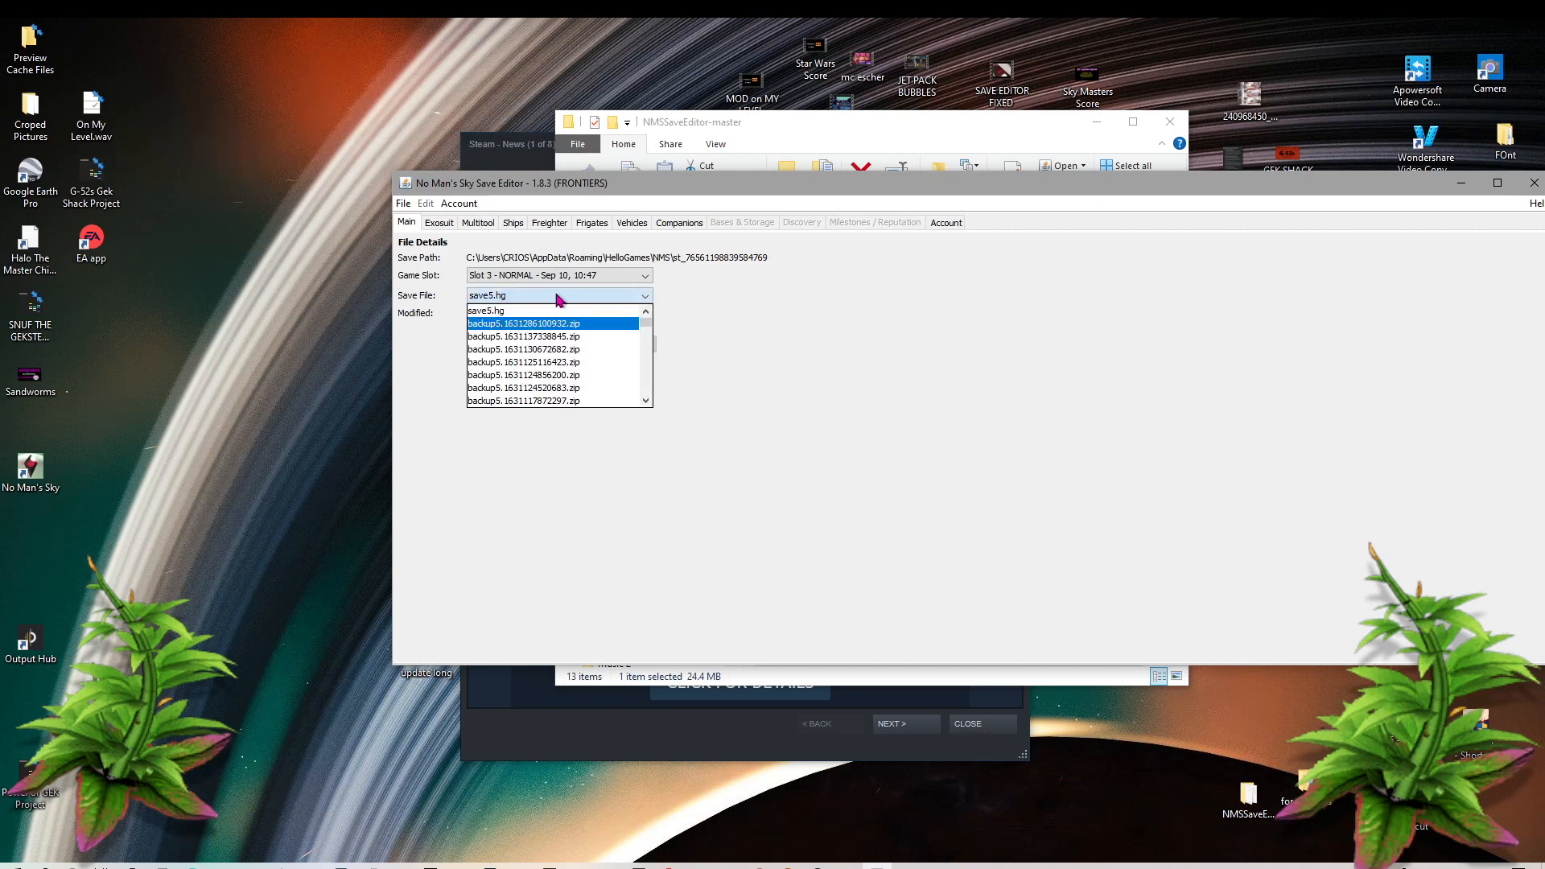
left_click(559, 296)
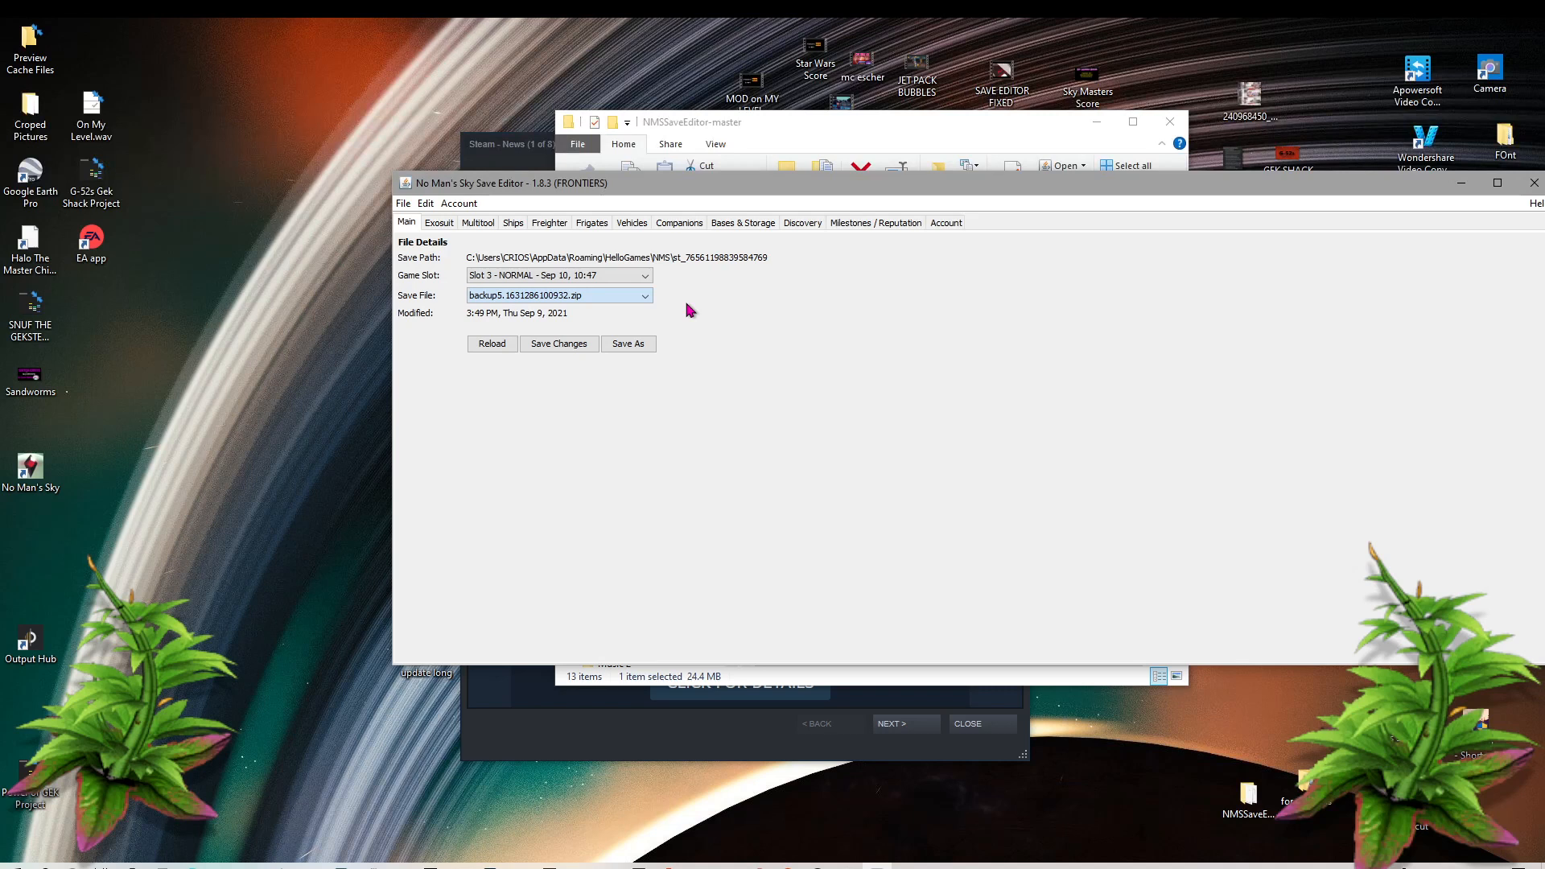
left_click(542, 296)
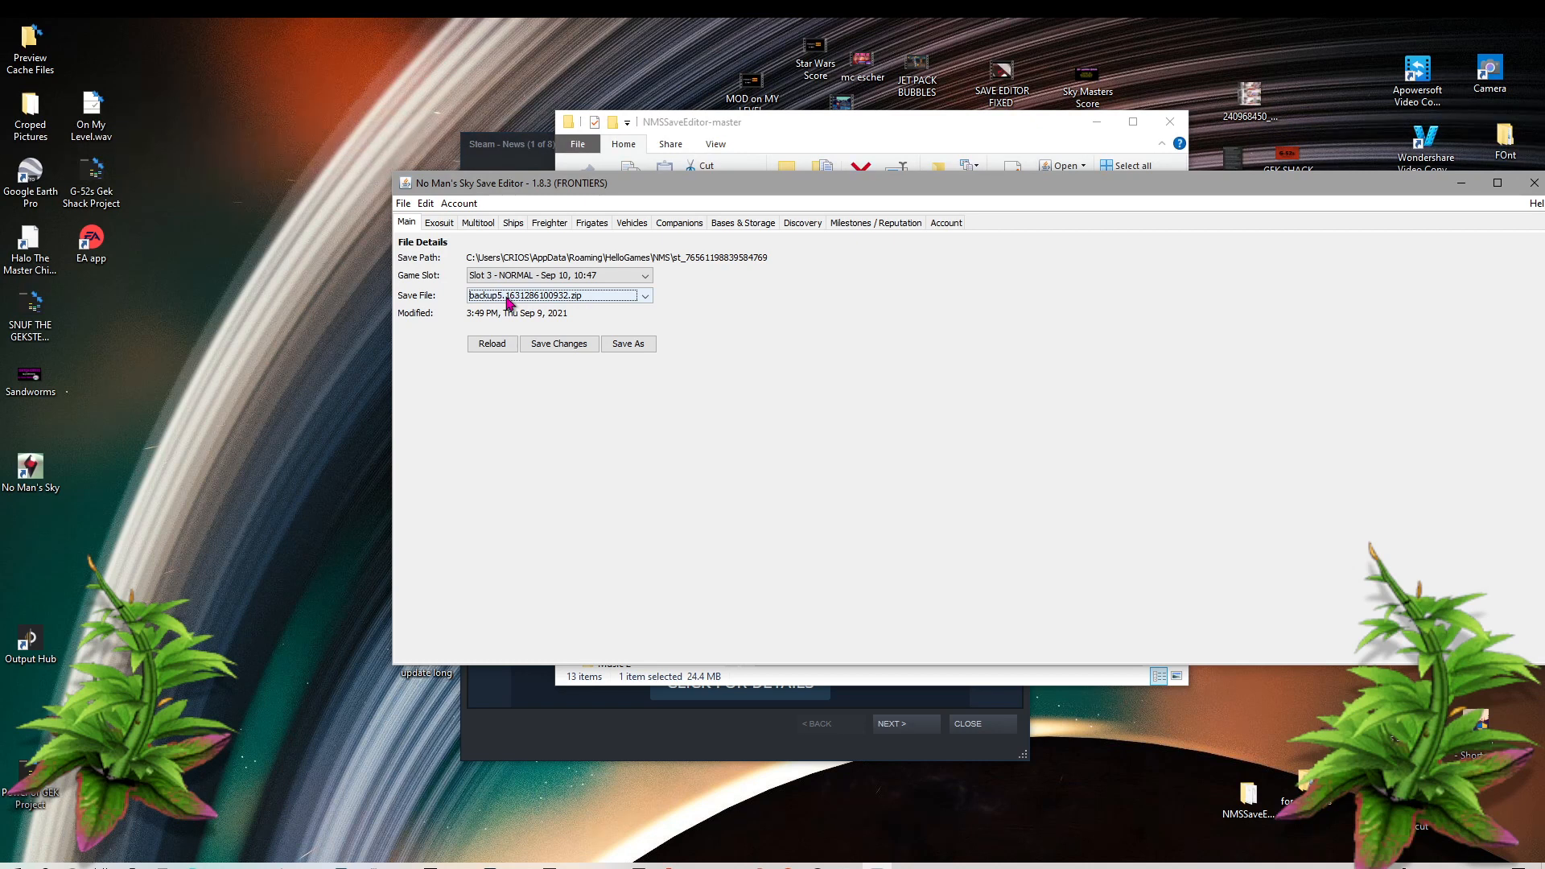
left_click(620, 346)
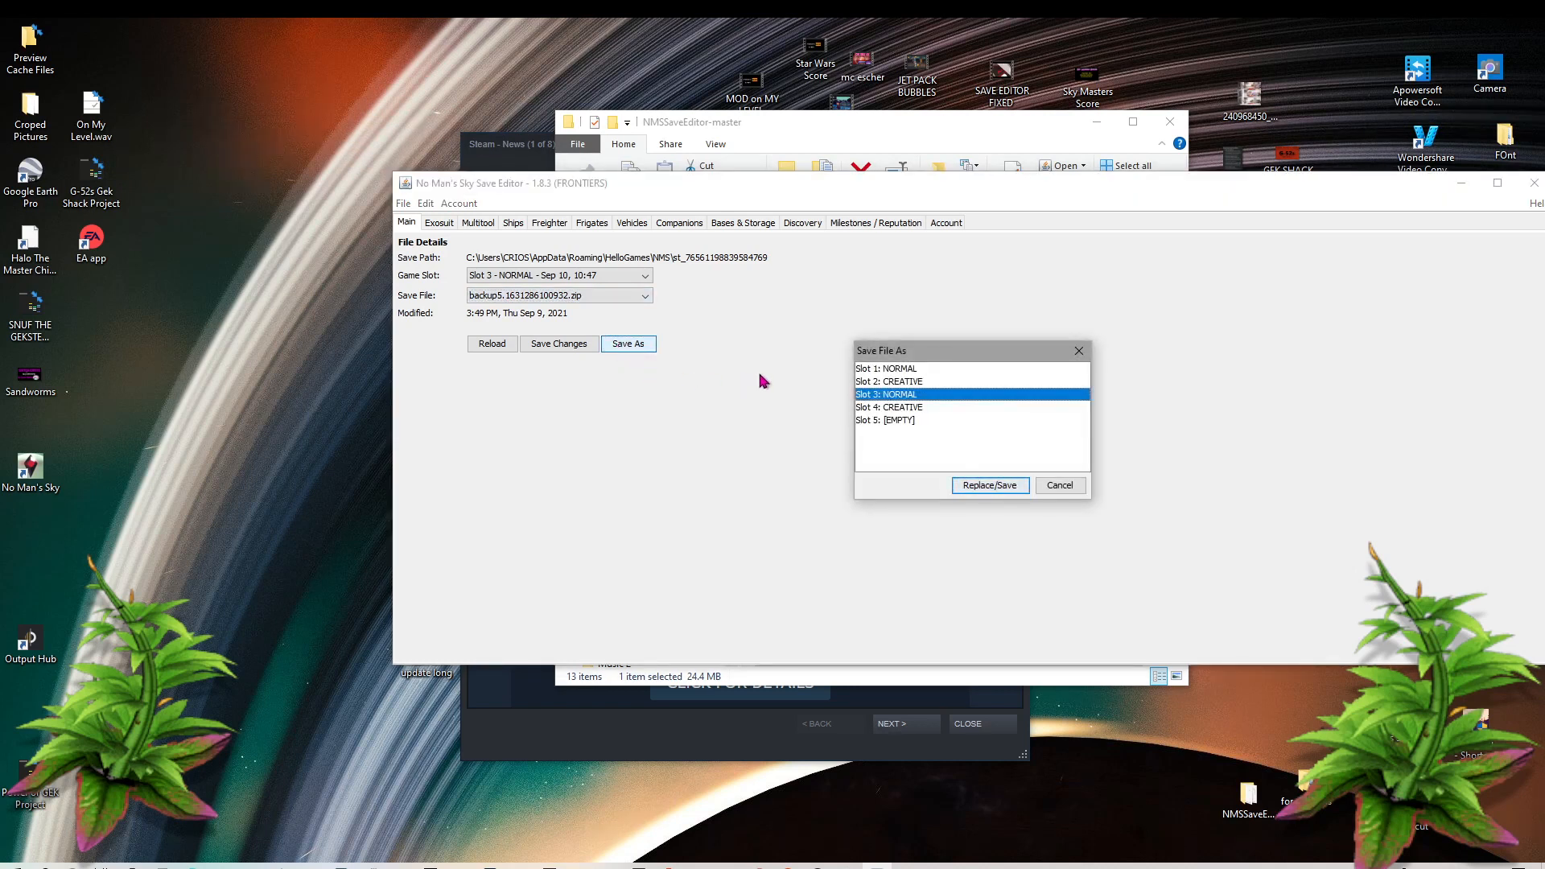
left_click(902, 420)
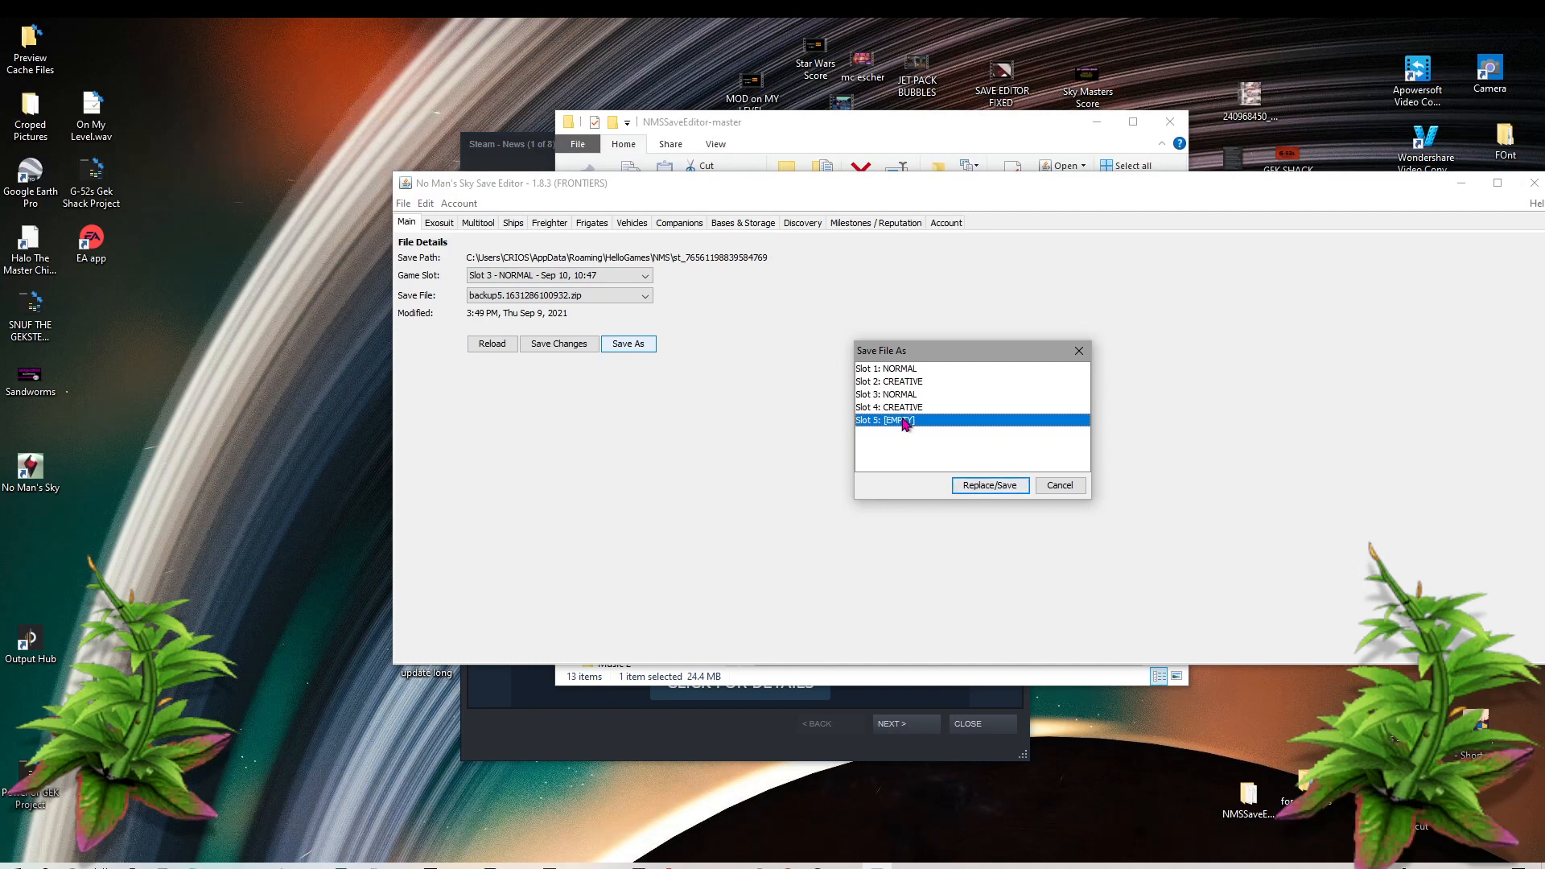
left_click(1063, 487)
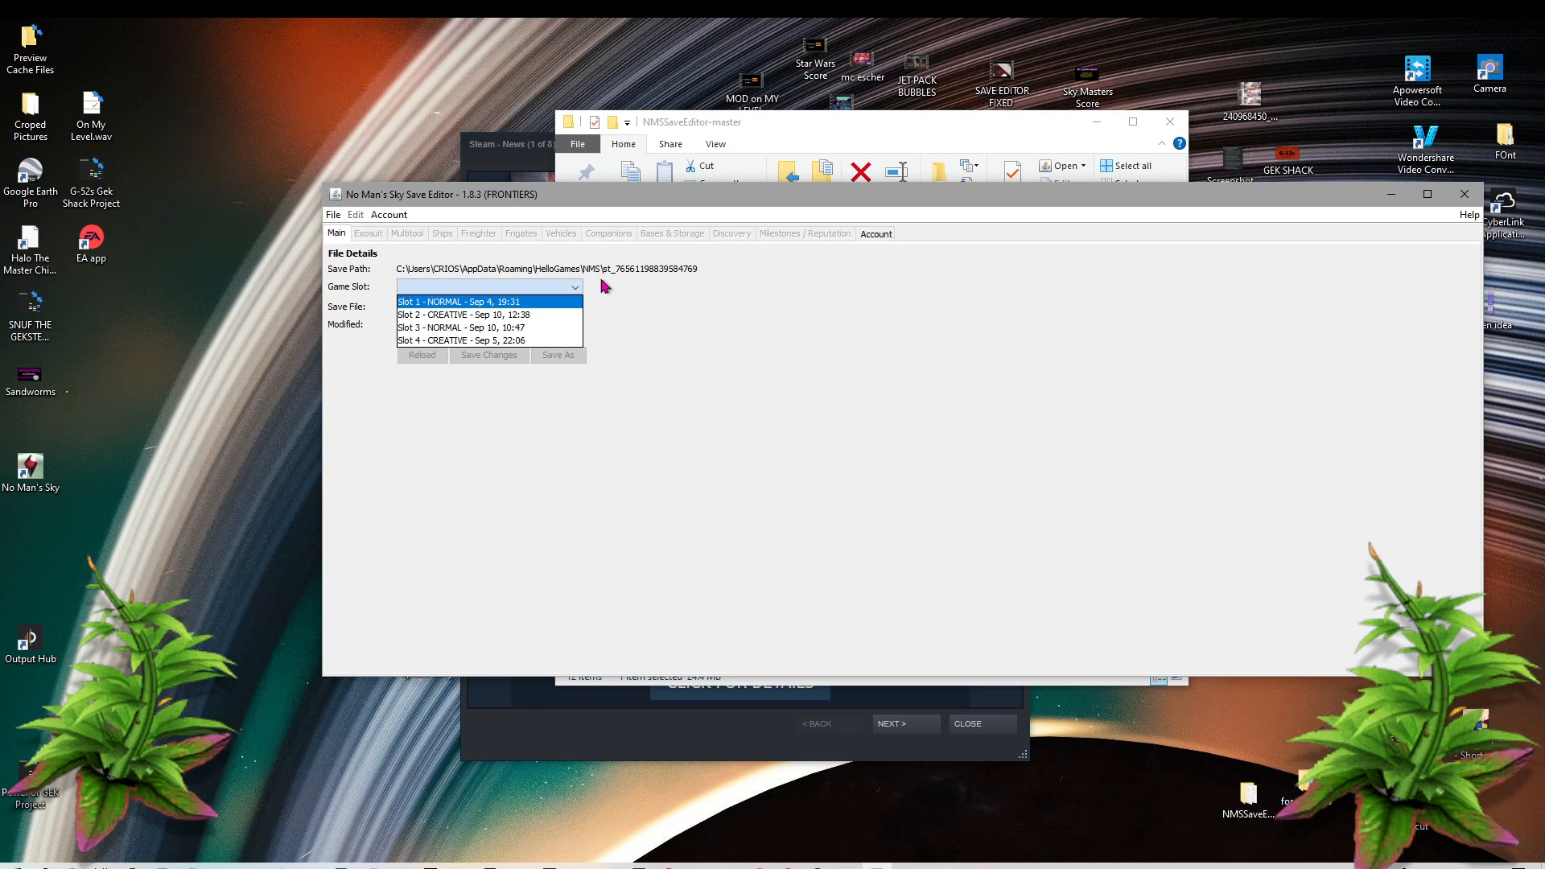
Step: Load Slot 2 - CREATIVE as the game slot and narrow the editor window
left_click(451, 316)
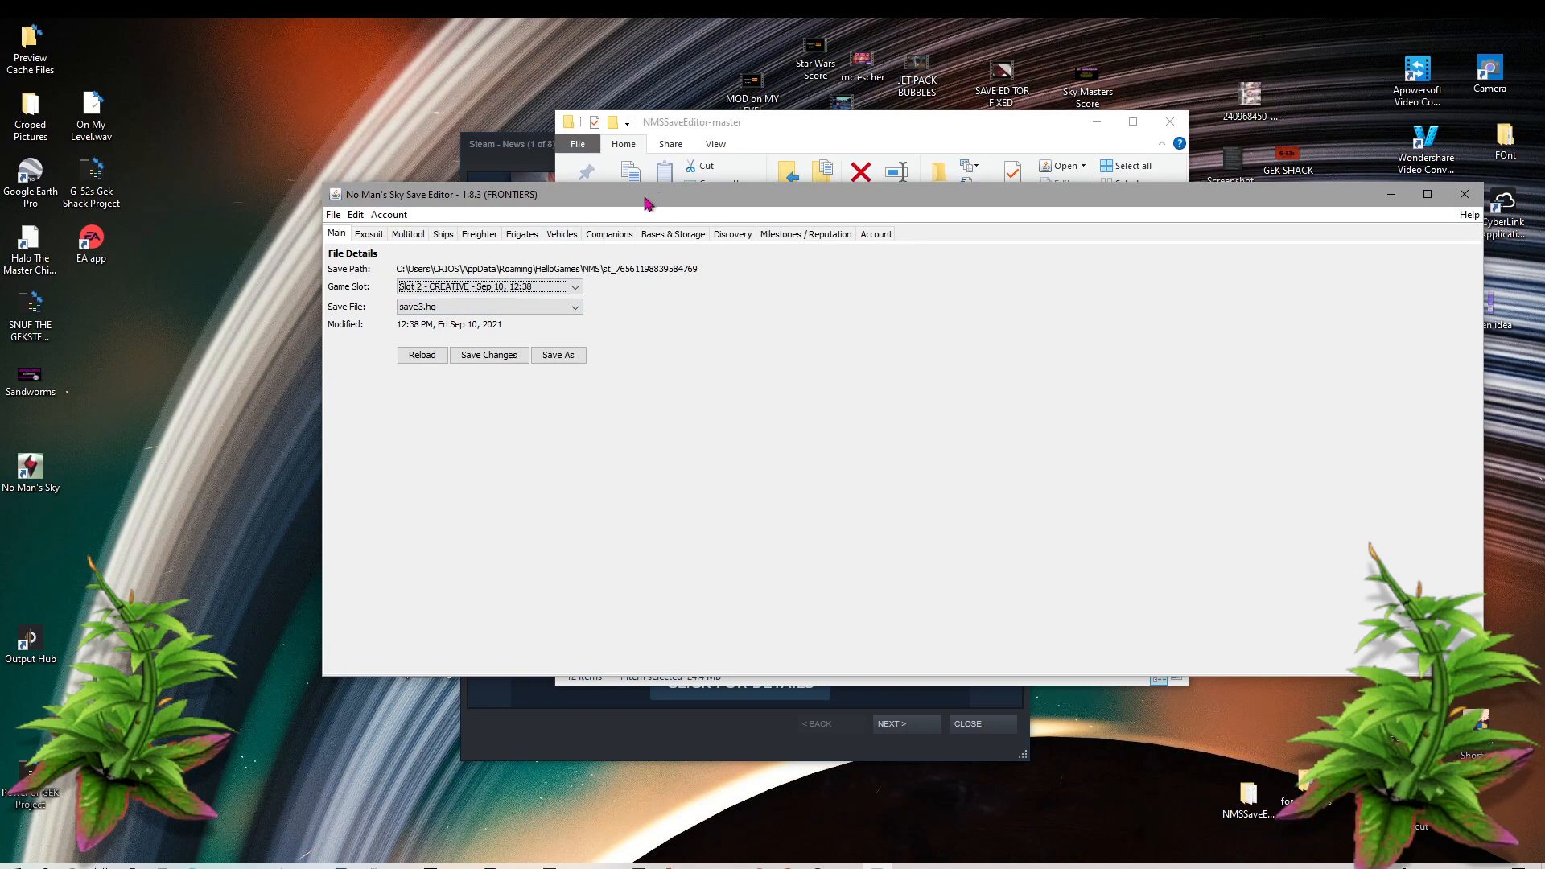
left_click_drag(656, 199, 689, 192)
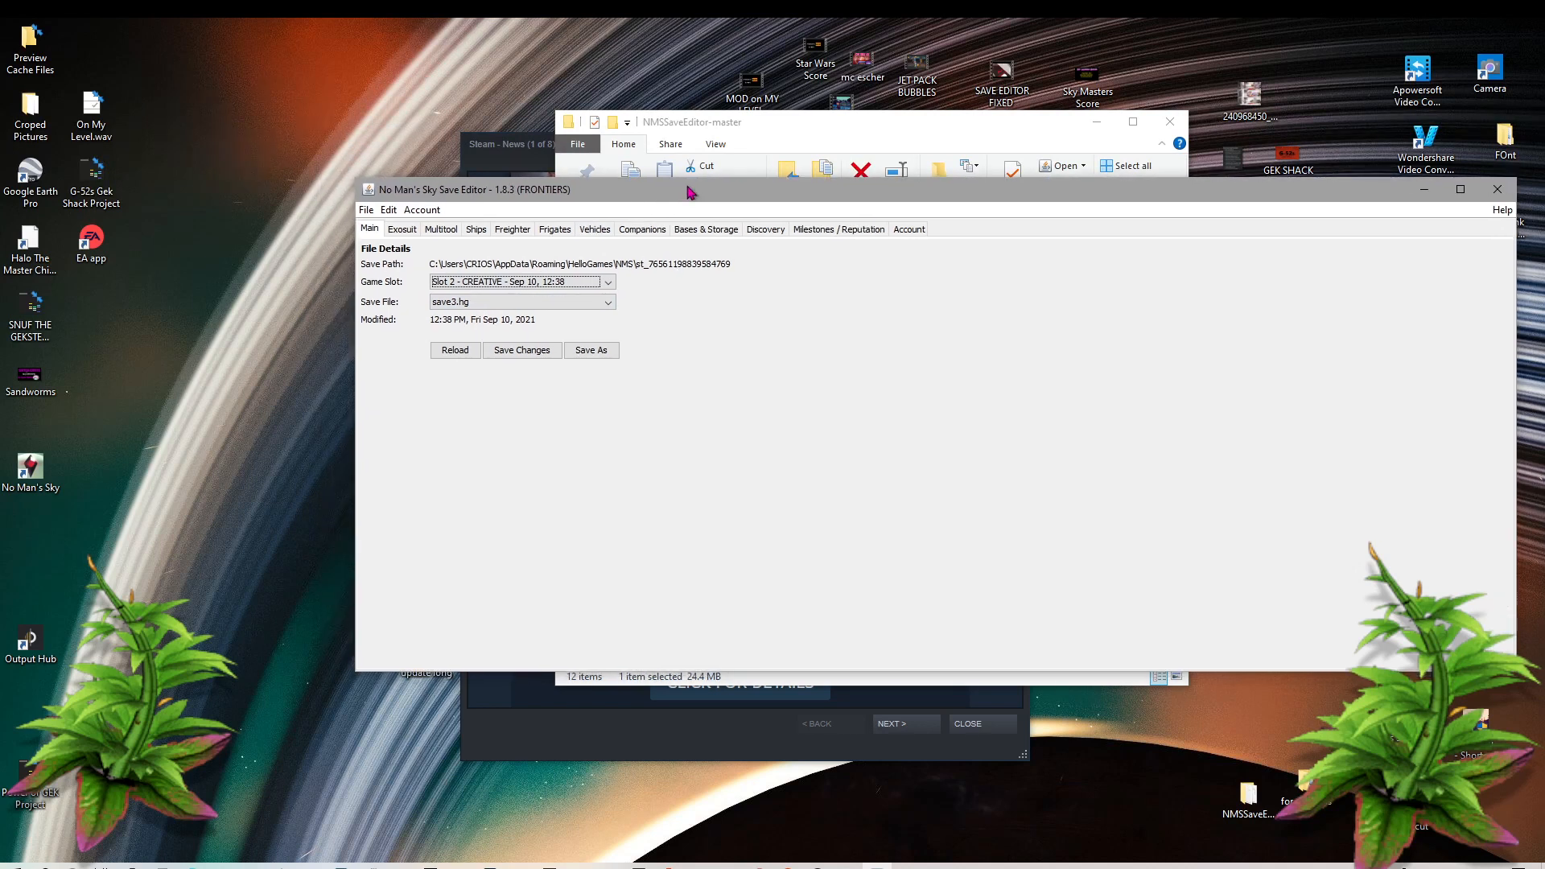
left_click_drag(1516, 273, 1019, 343)
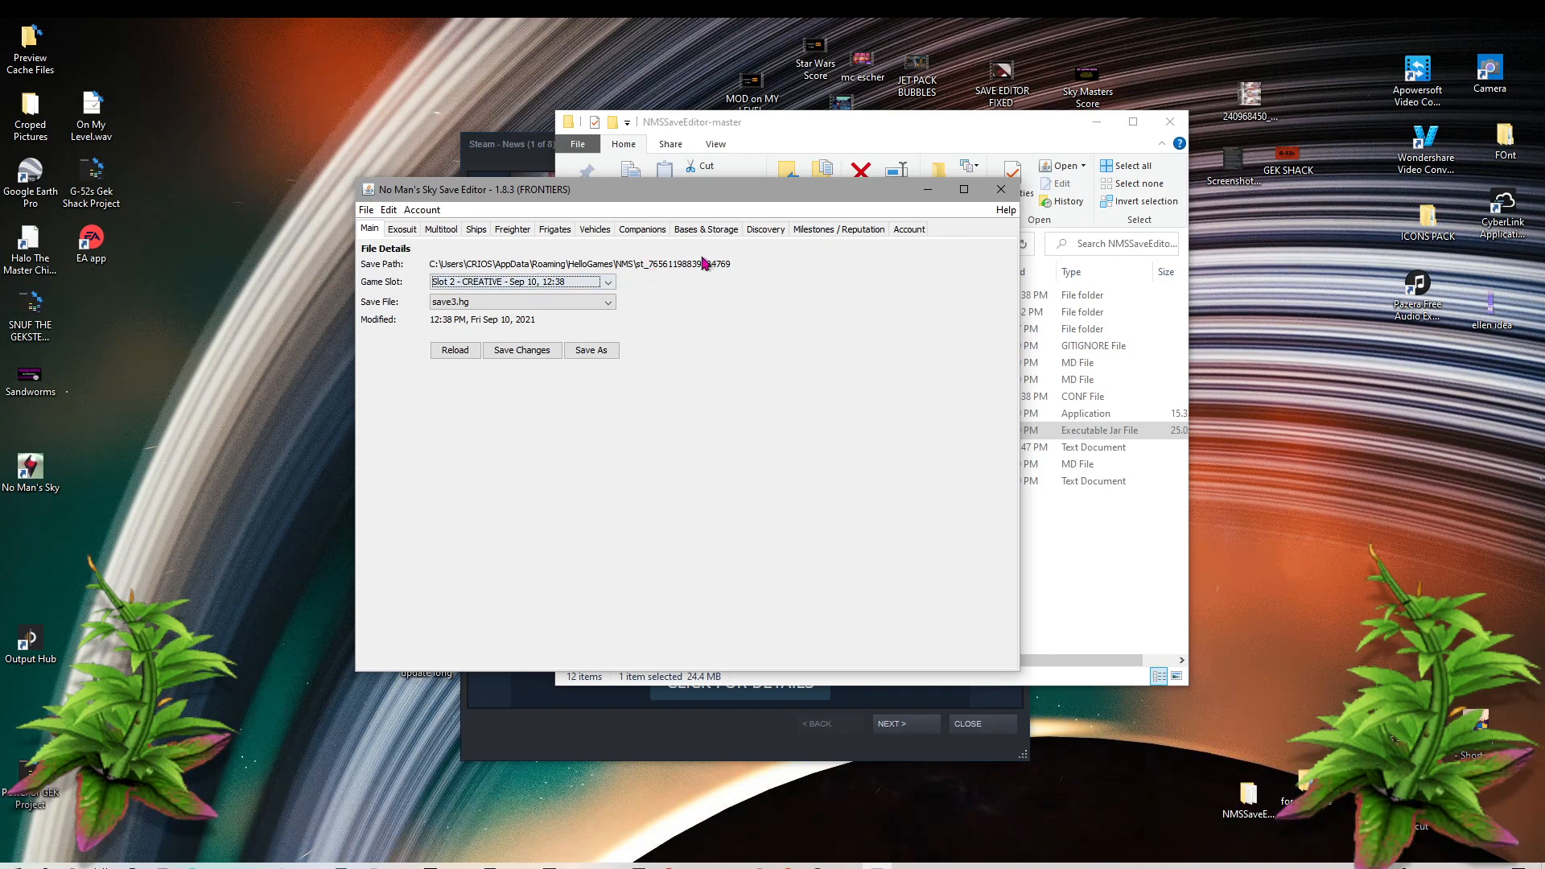
Step: Examine the account's Season Rewards and Twitch Rewards lists from beginning to end
left_click(910, 230)
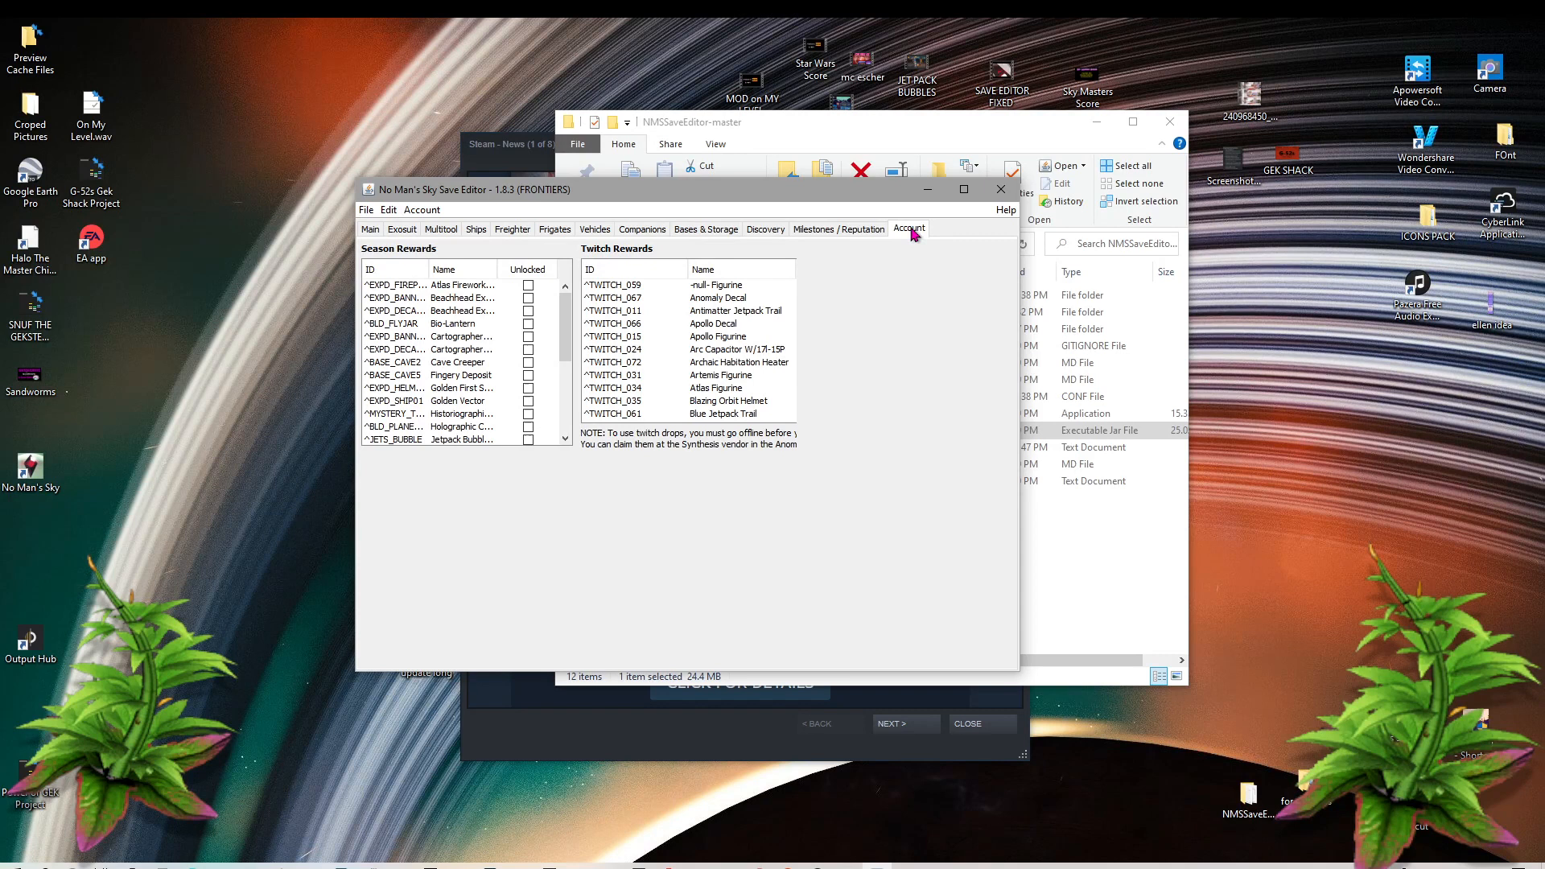
left_click(367, 211)
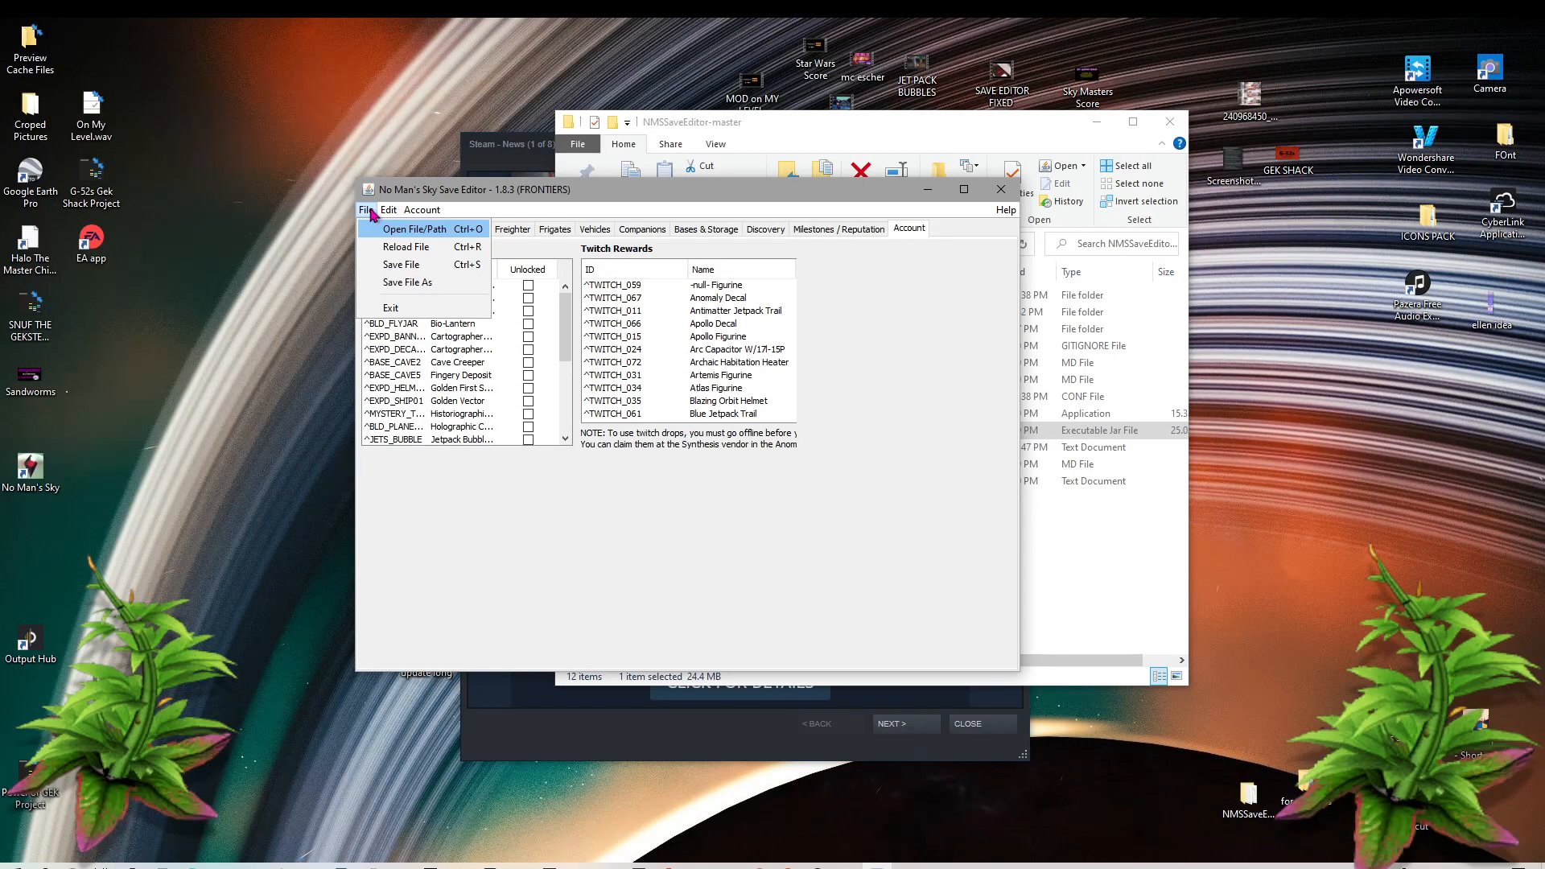
left_click(369, 210)
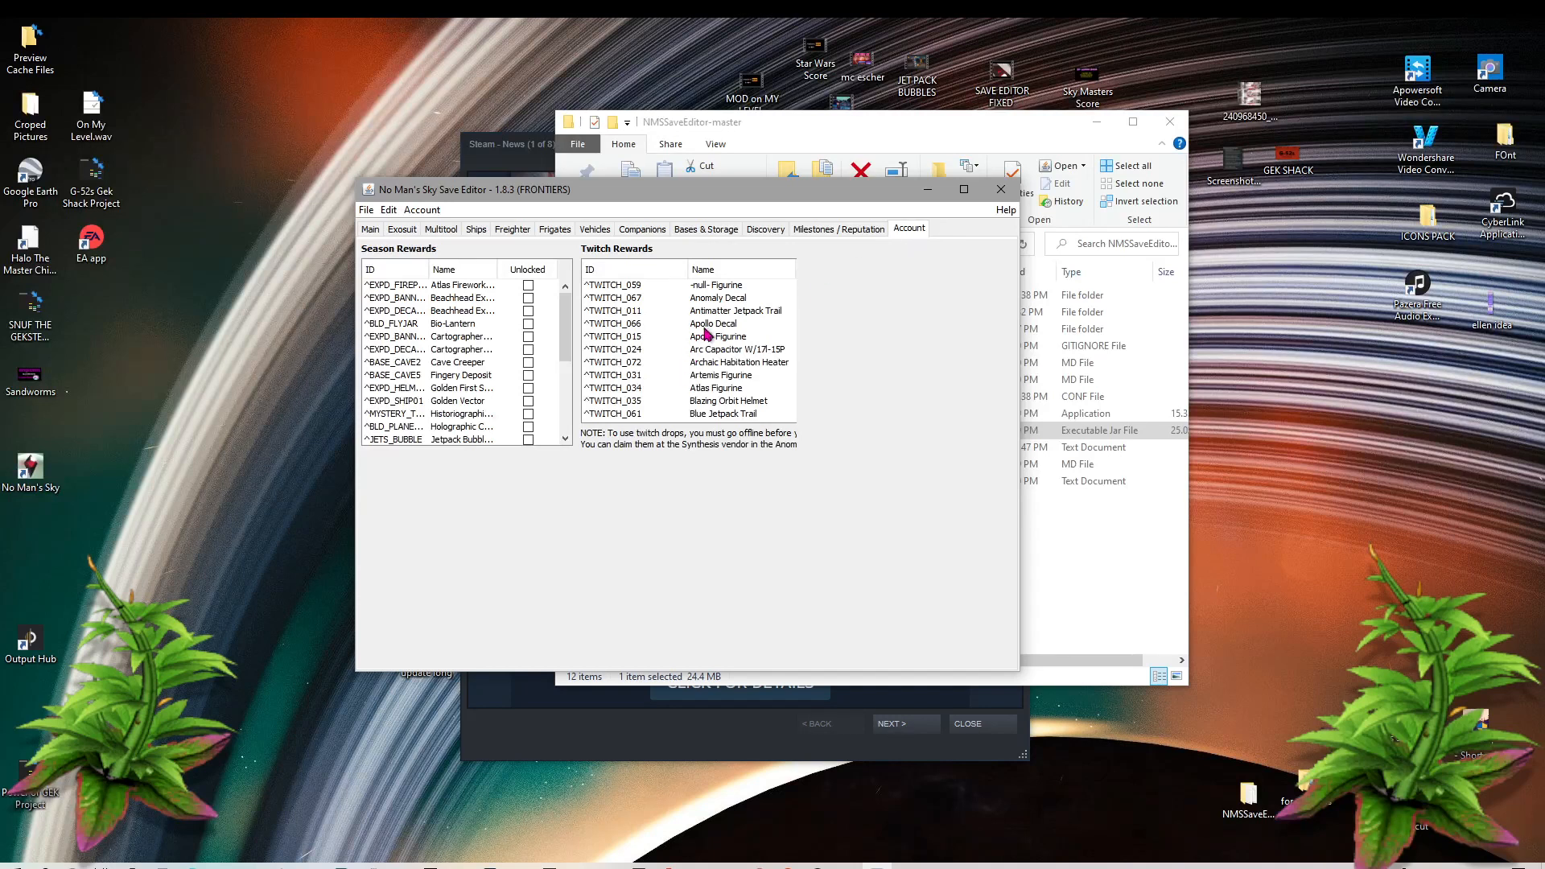
scroll(665, 356, "down", 15)
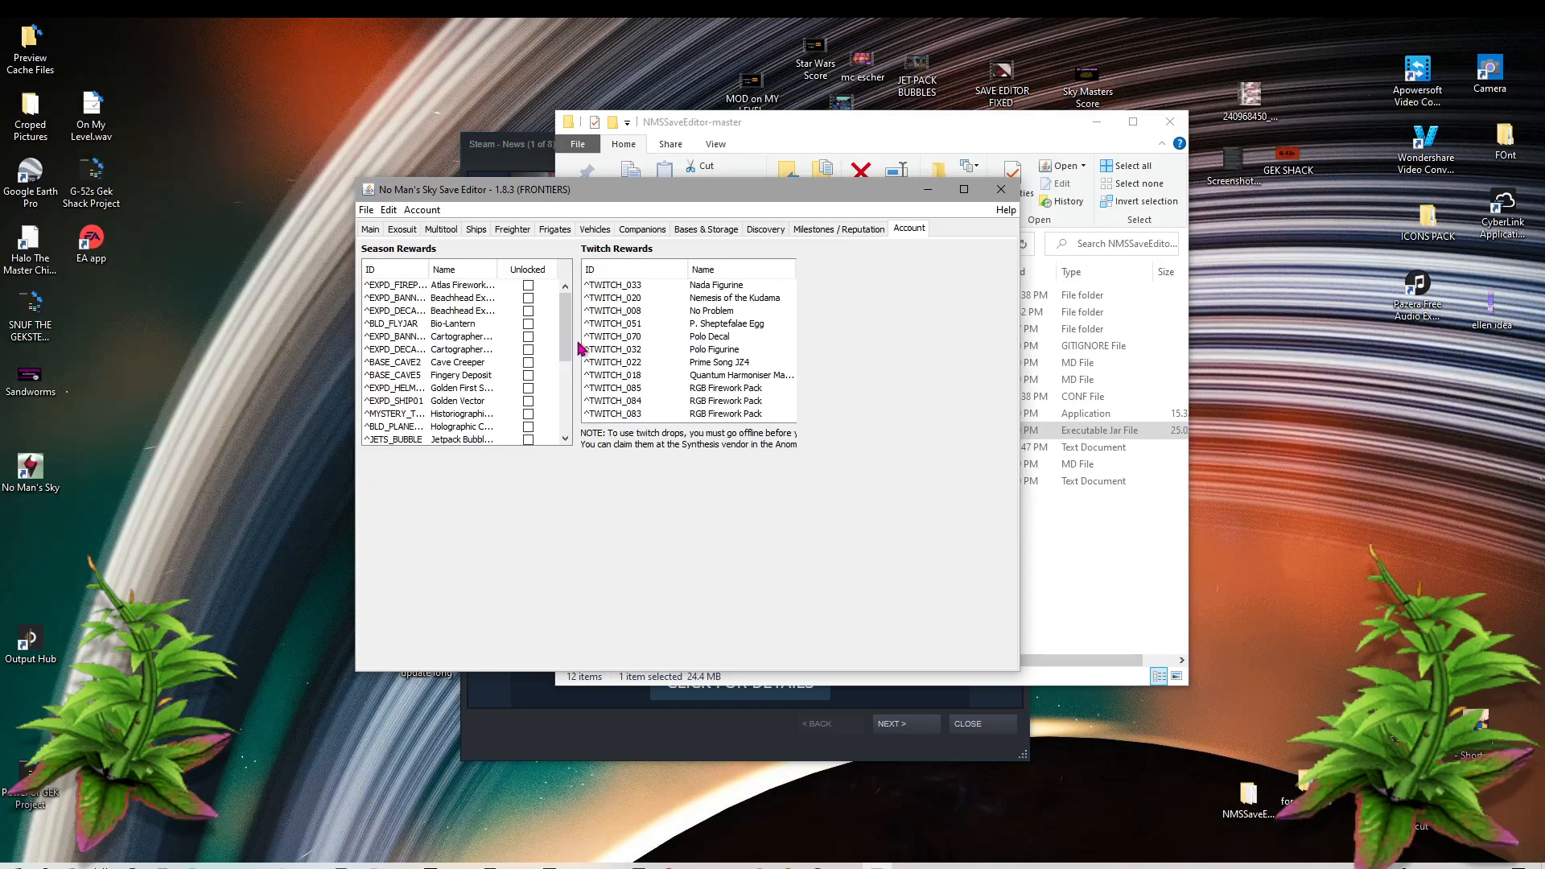
mouse_move(566, 347)
left_mouse_down()
mouse_move(566, 411)
mouse_move(567, 326)
left_mouse_up()
left_click_drag(565, 326, 565, 406)
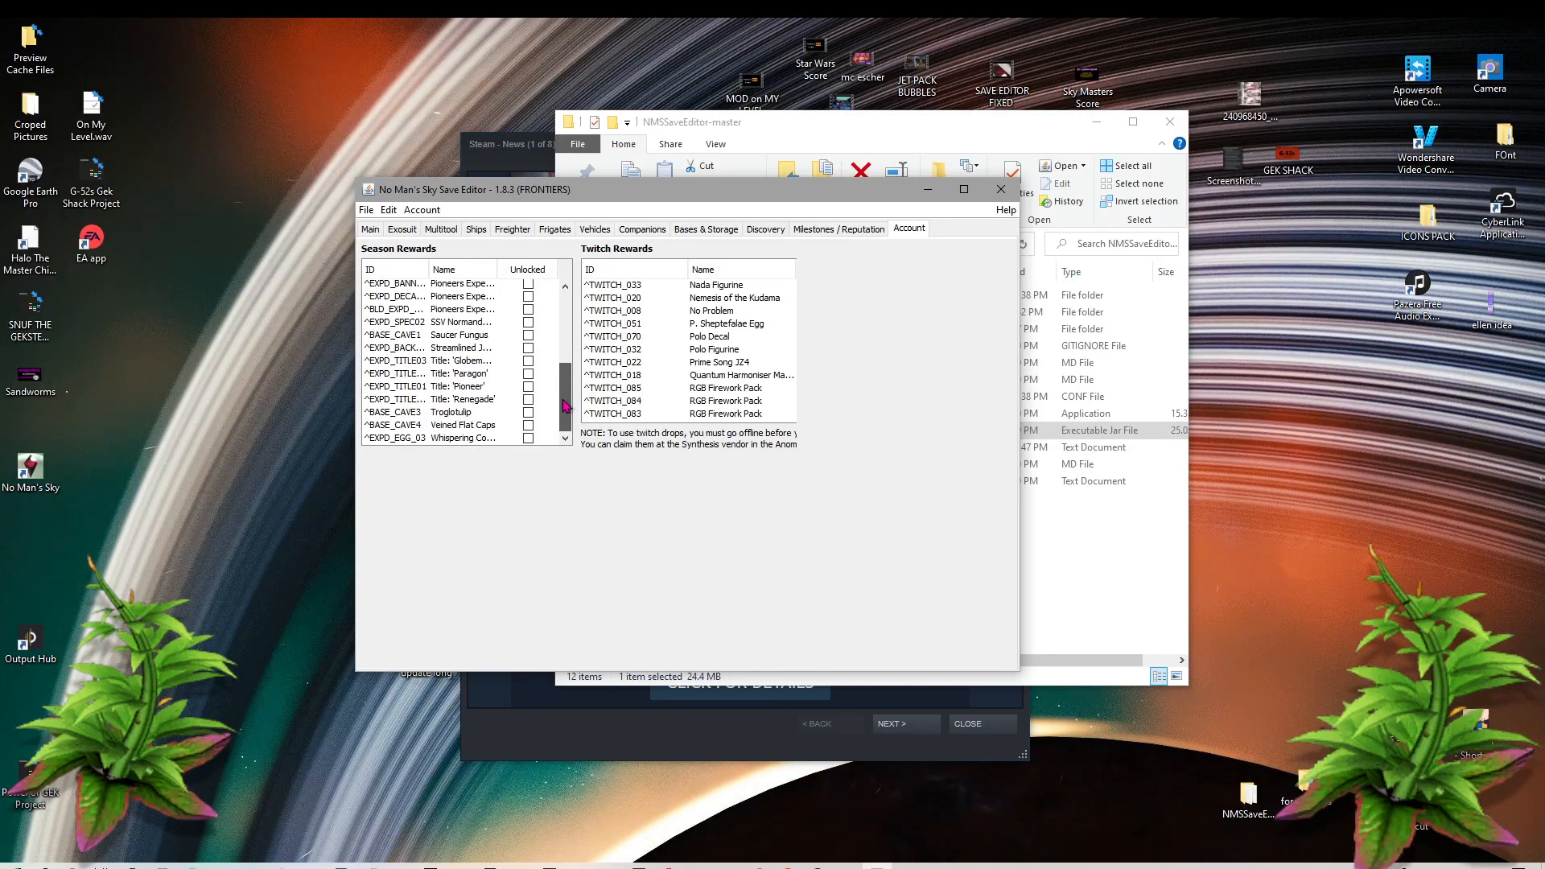
left_click_drag(566, 404, 571, 314)
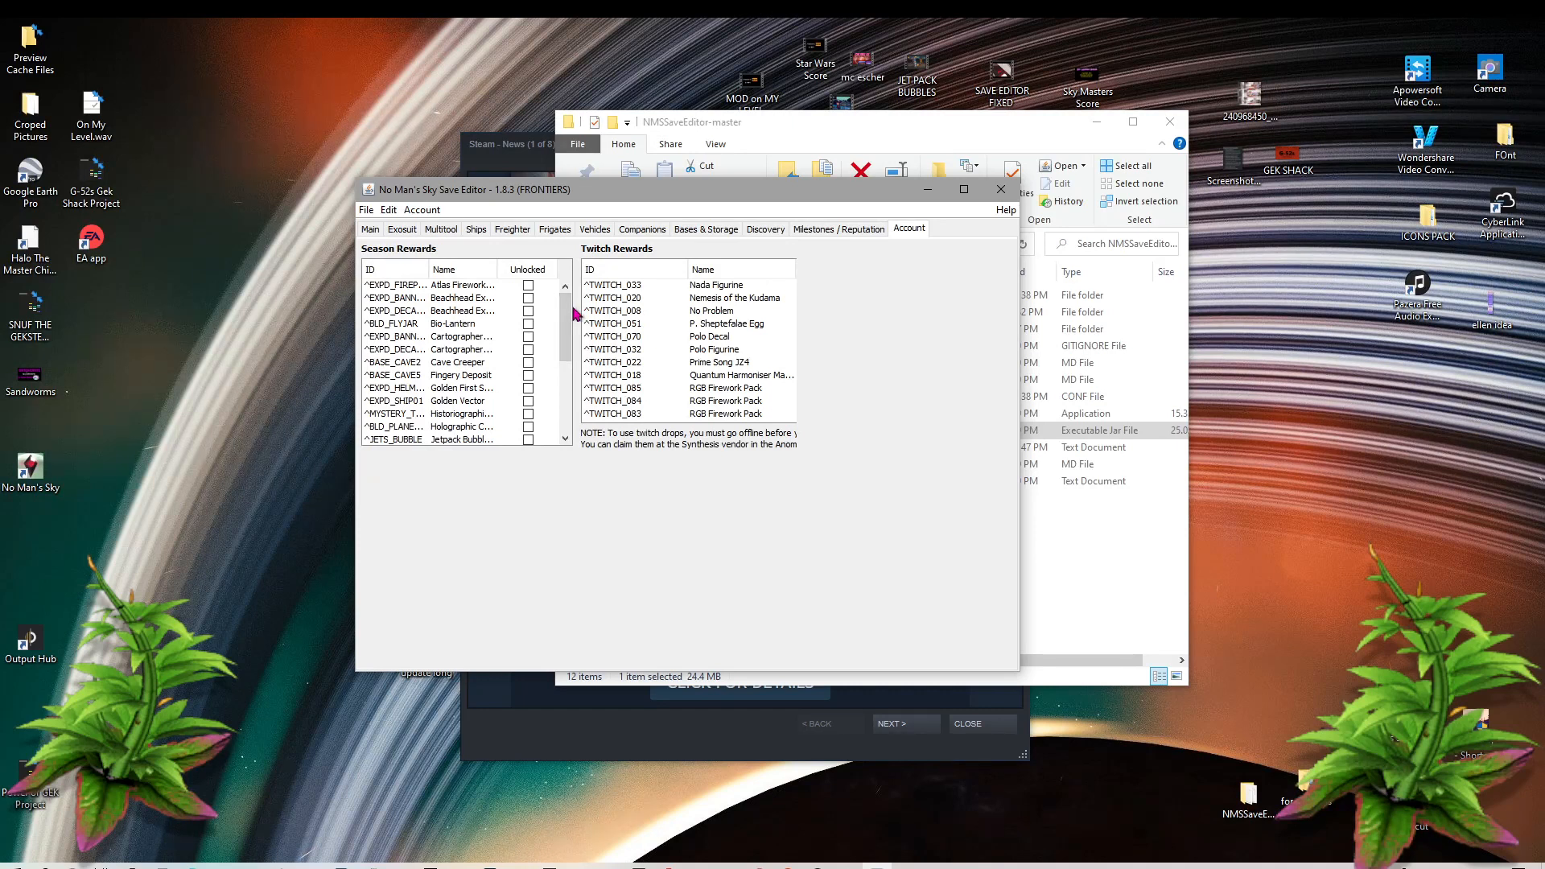
Step: Unlock the first 13 season rewards, from the Atlas firework through the Jetpack Bubble entry, and save the account data when leaving for Milestones / Reputation
left_click(528, 286)
left_click(528, 299)
left_click(528, 312)
left_click(528, 324)
left_click(528, 338)
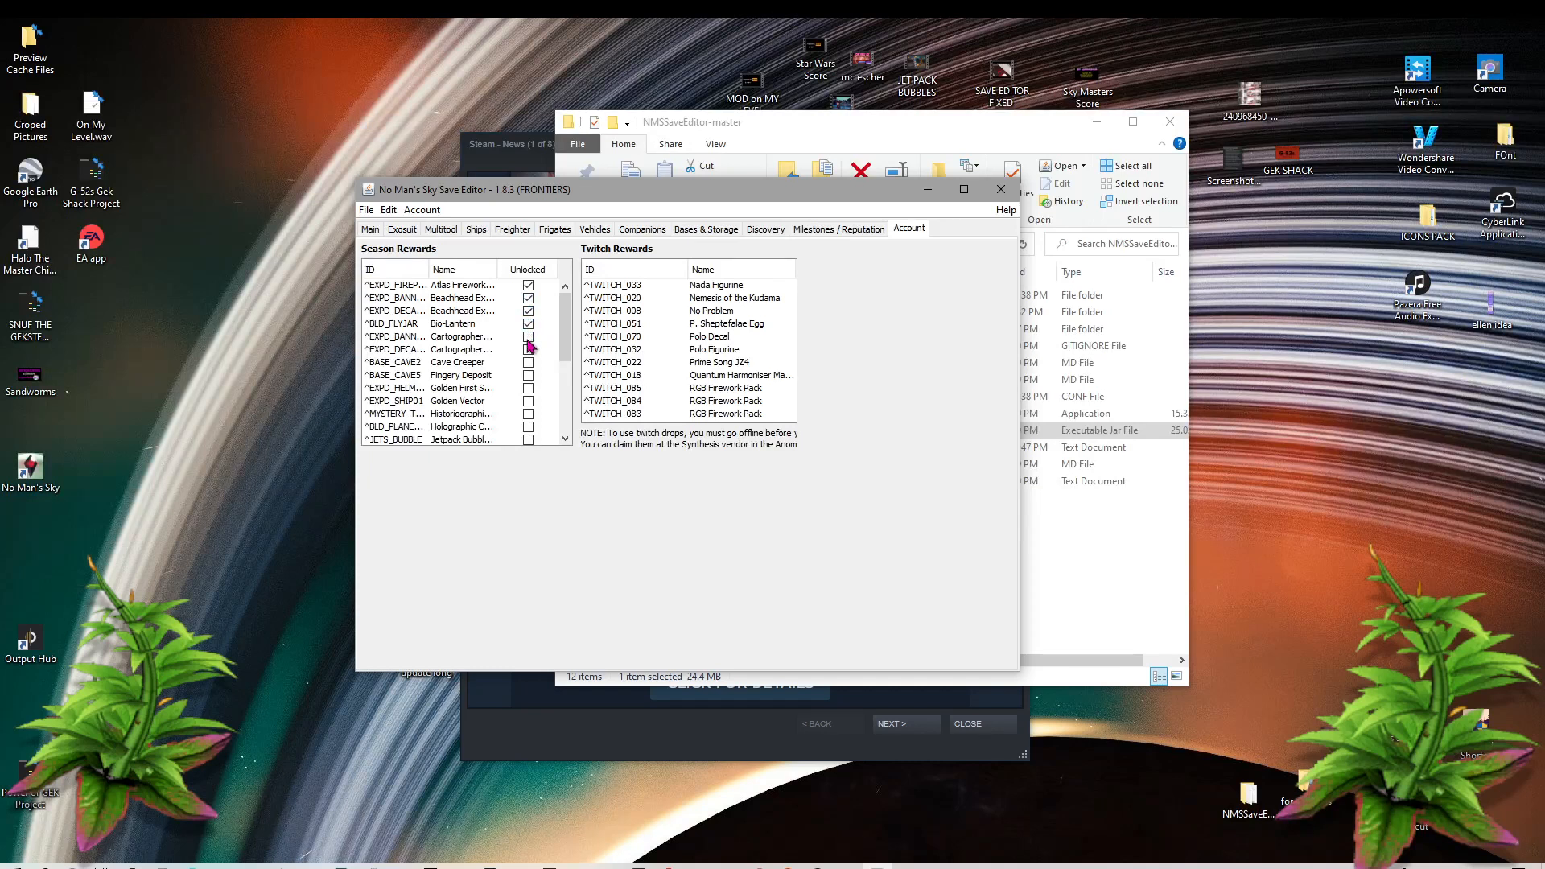
left_click(528, 350)
left_click(528, 363)
left_click(528, 376)
left_click(528, 389)
left_click(528, 401)
left_click(529, 415)
left_click(528, 428)
left_click(528, 439)
left_click_drag(564, 362, 565, 432)
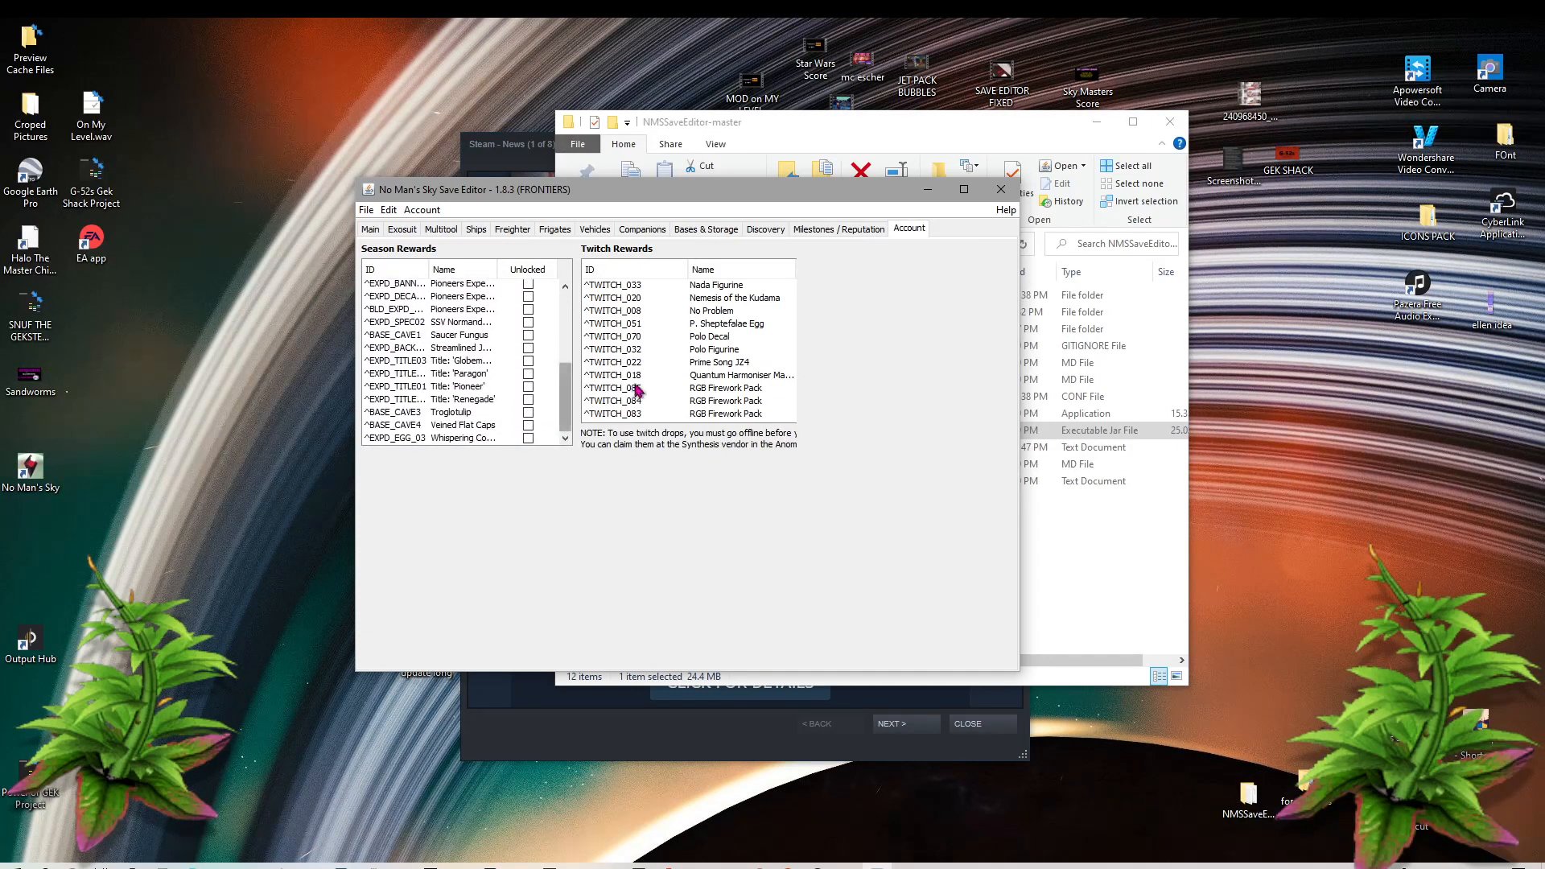
left_click(862, 235)
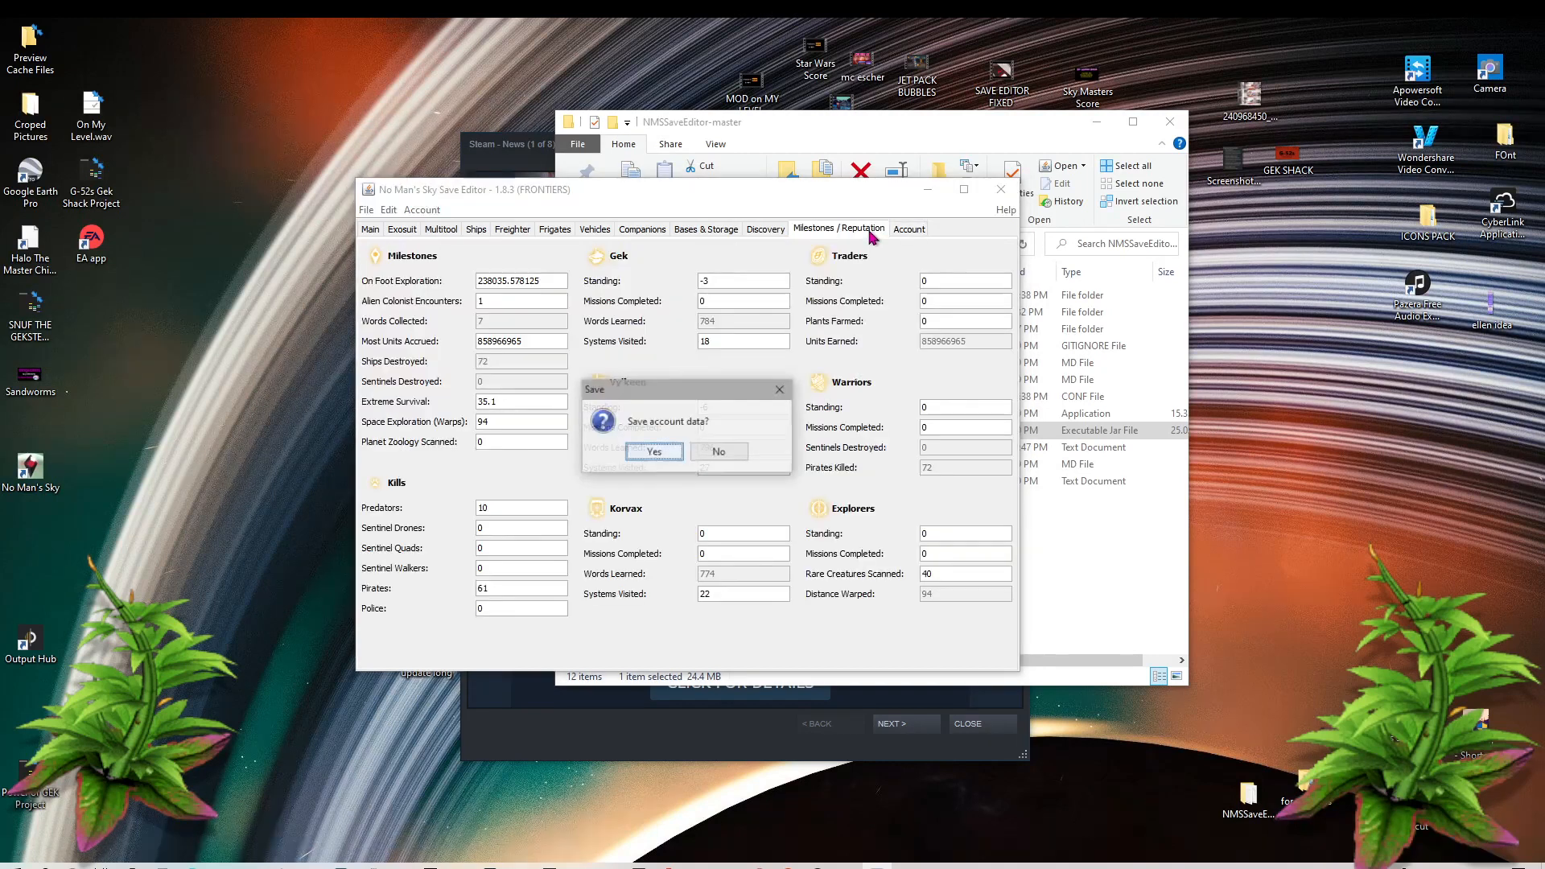
left_click(660, 454)
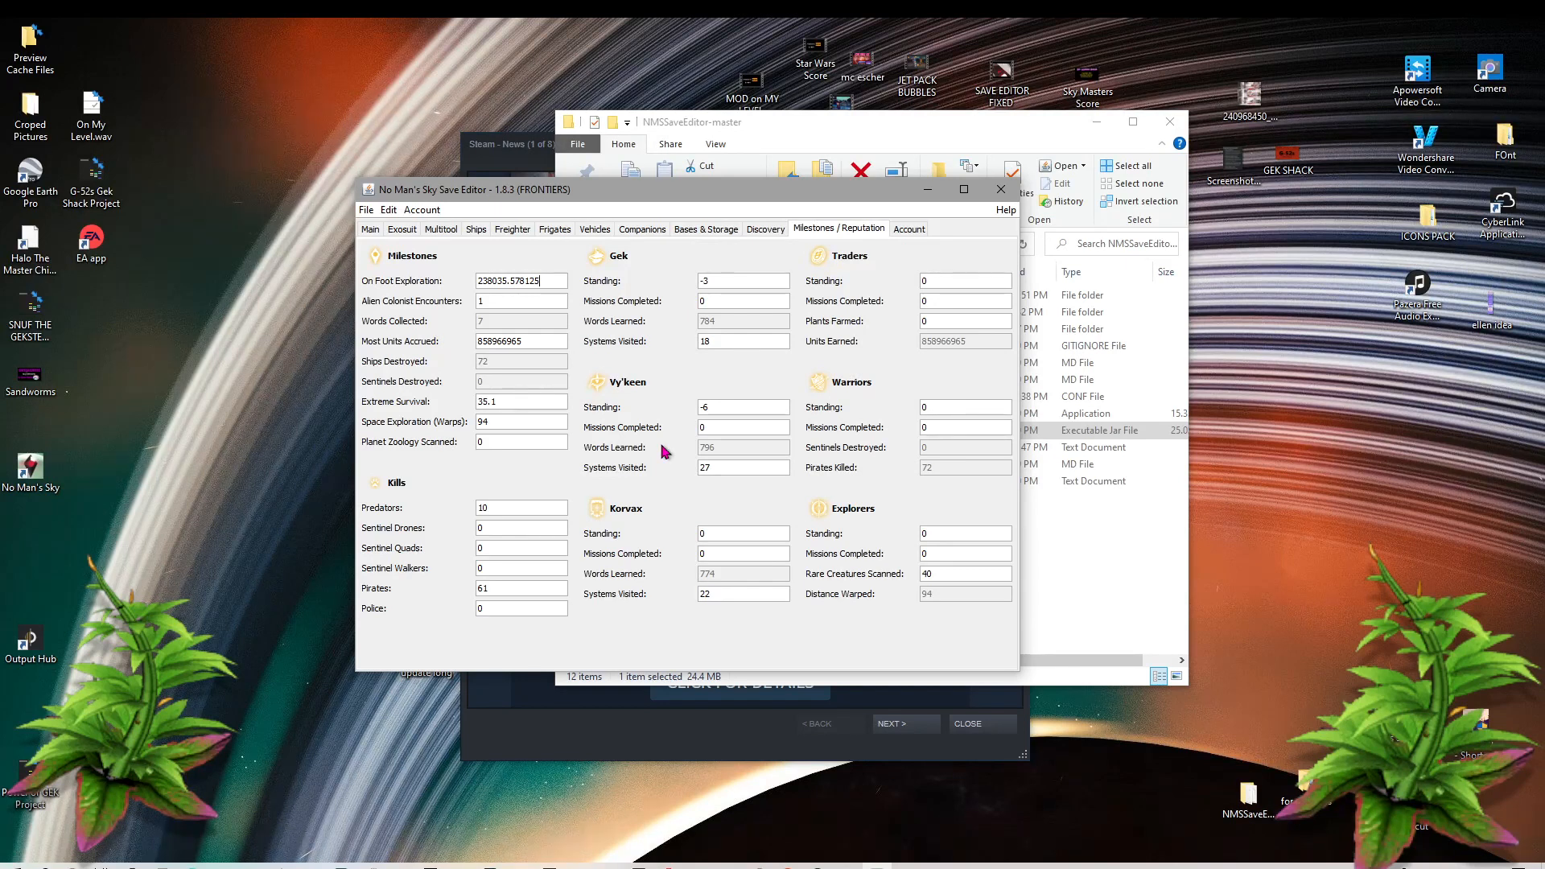
Step: Add every entry of the available products list to the save's known products in Discovery
left_click(765, 231)
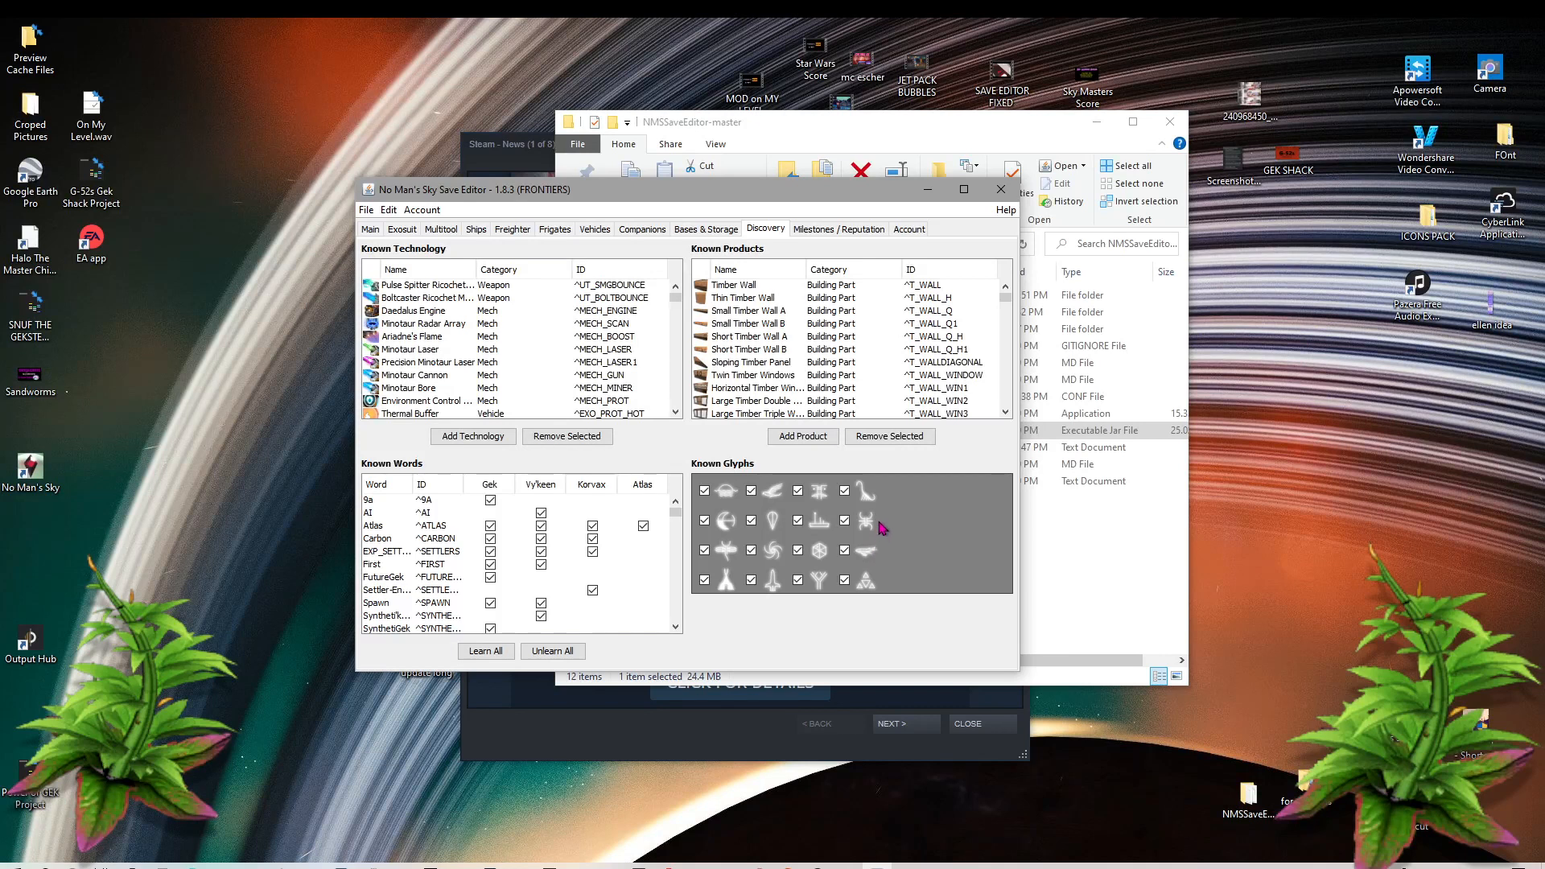
left_click(823, 366)
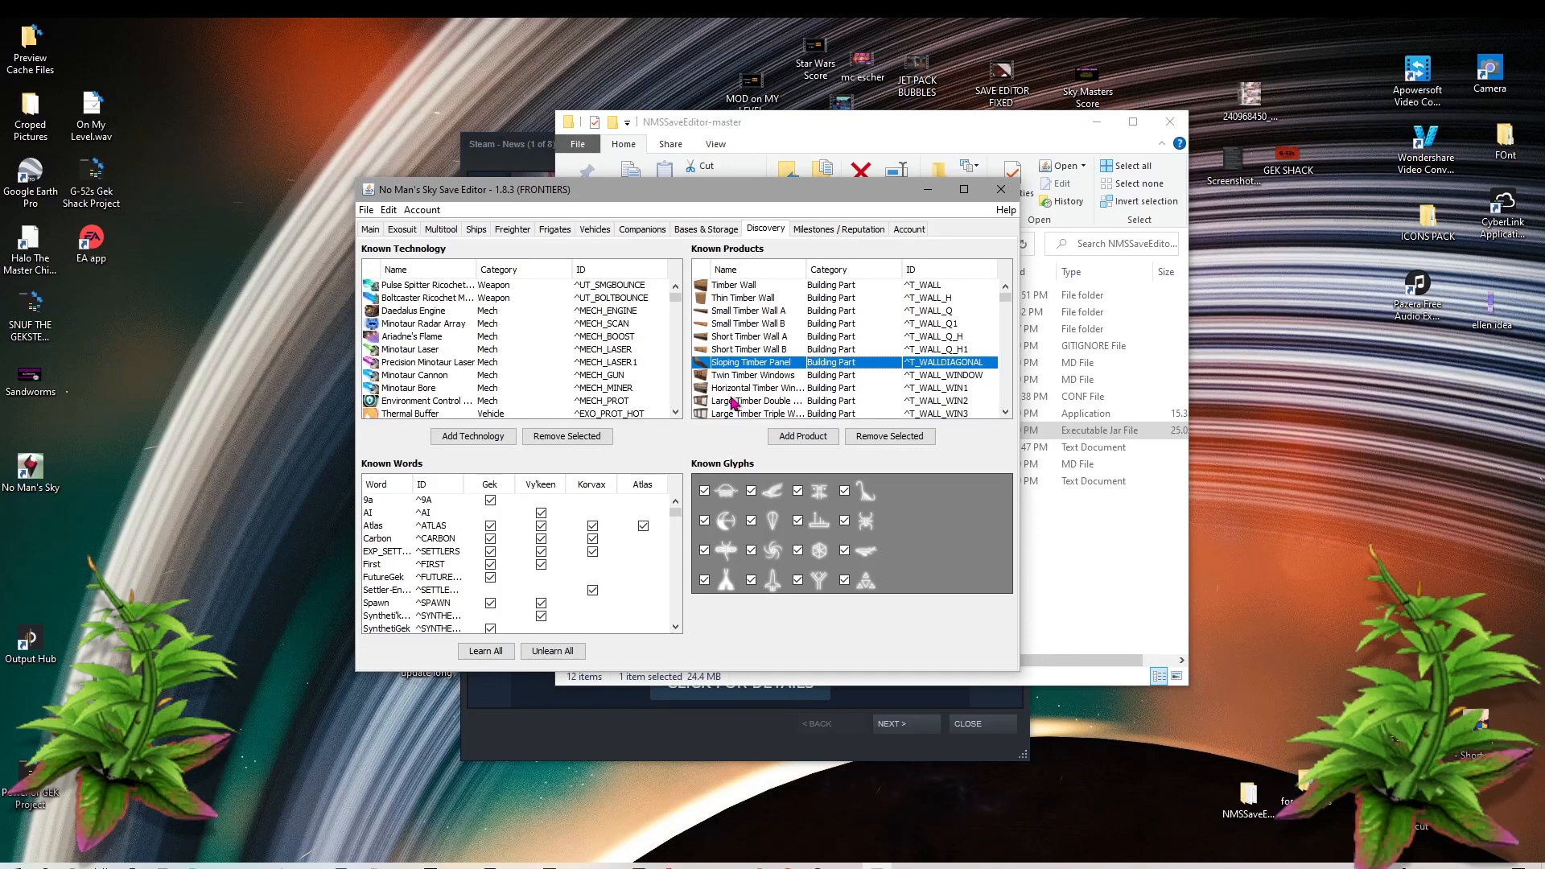
scroll(768, 383, "down", 3)
scroll(777, 380, "up", 3)
left_click(799, 436)
left_click(683, 445)
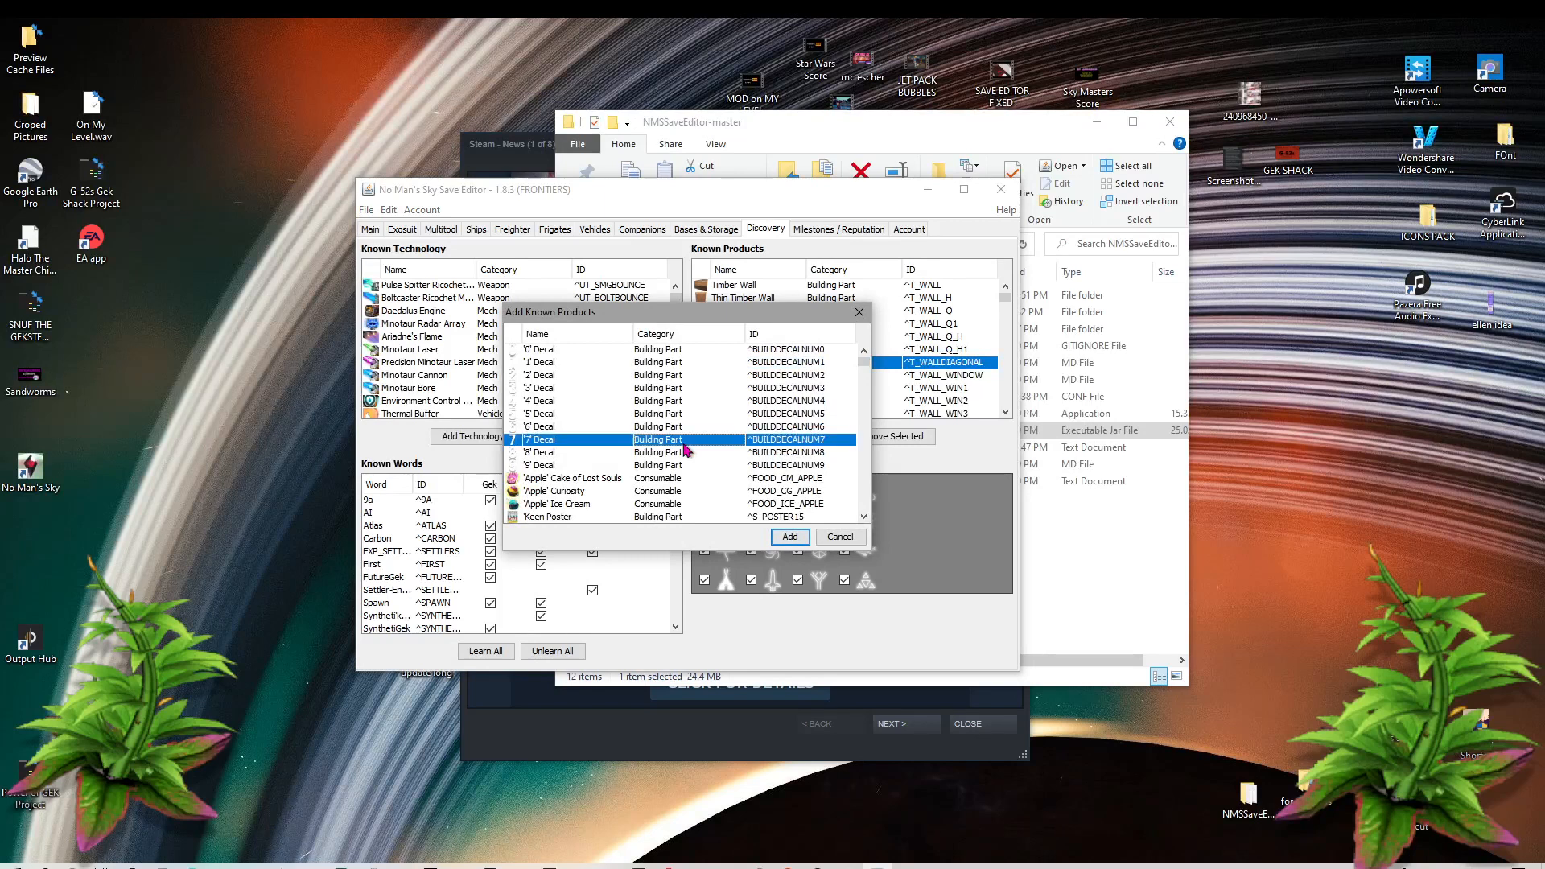
key("ctrl+a")
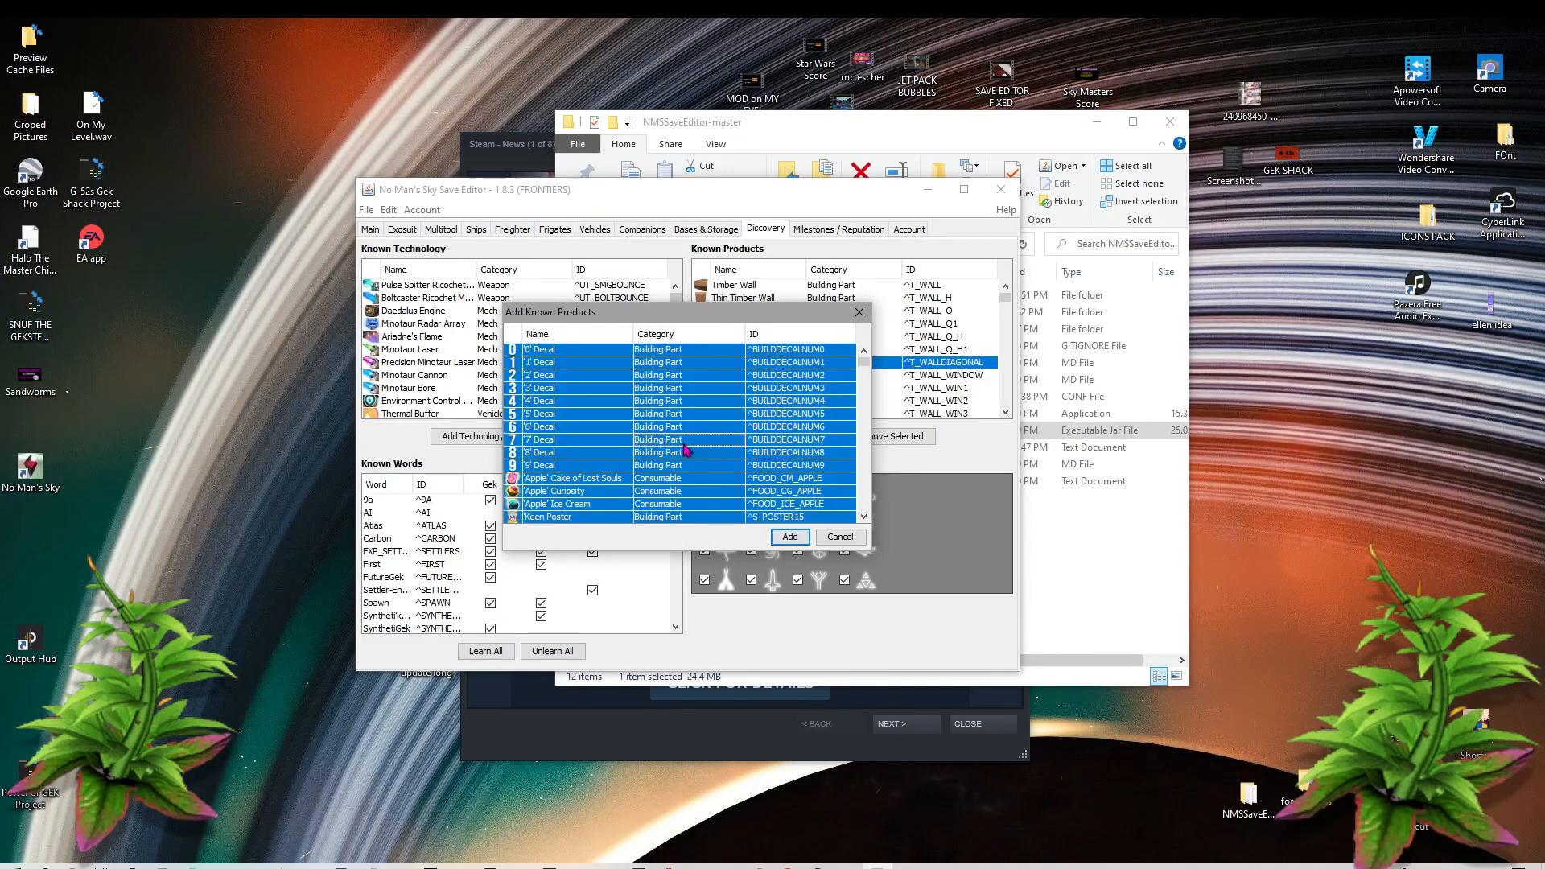
left_click(792, 538)
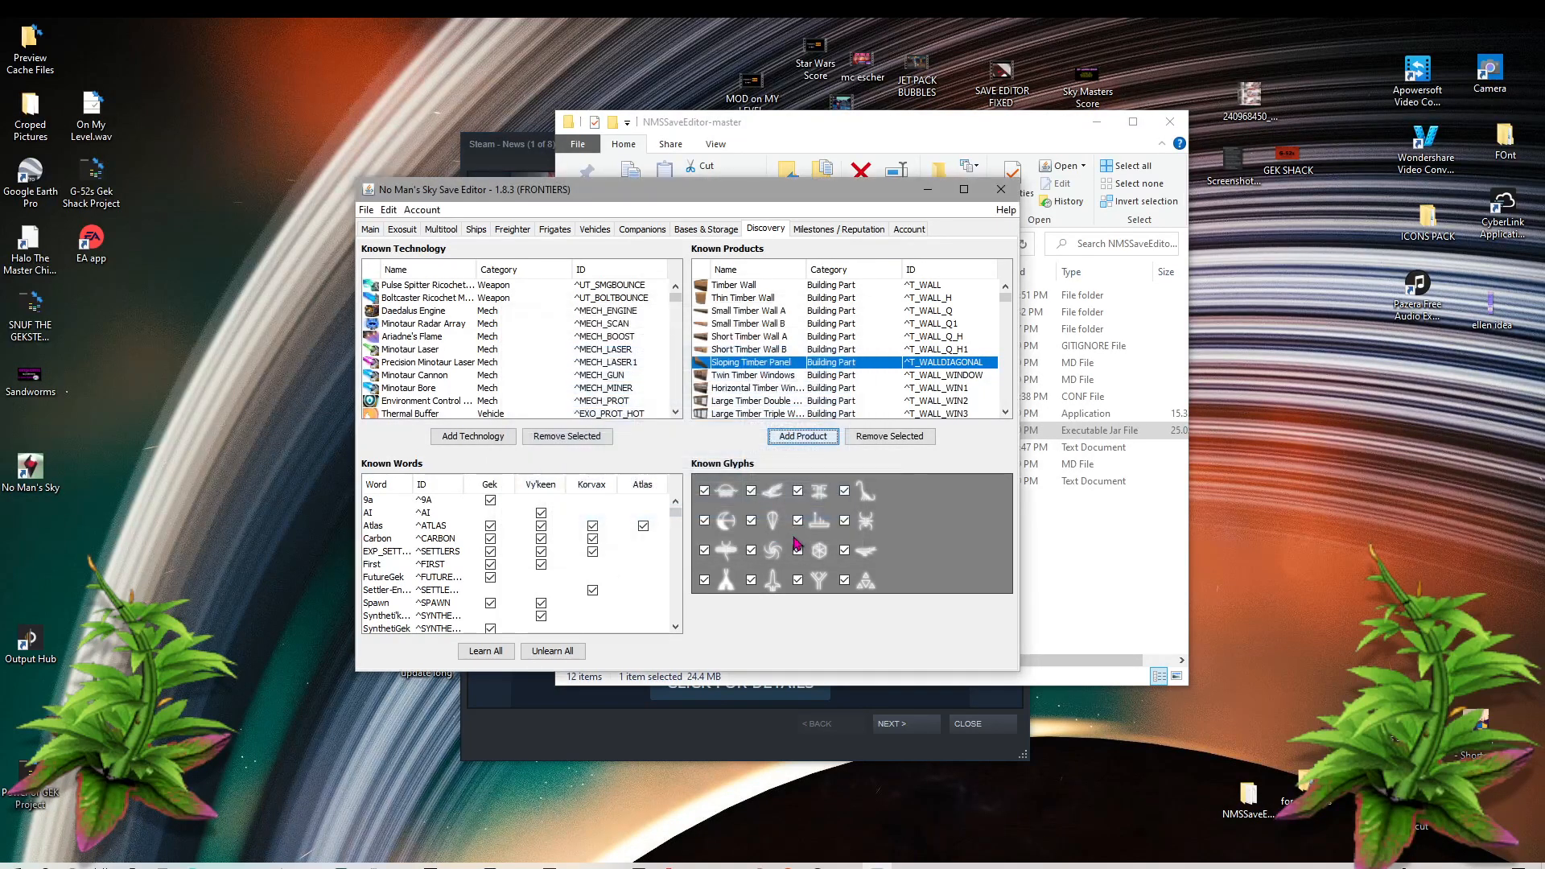
Step: Add every entry of the available technologies list to the save's known technologies
left_click(542, 352)
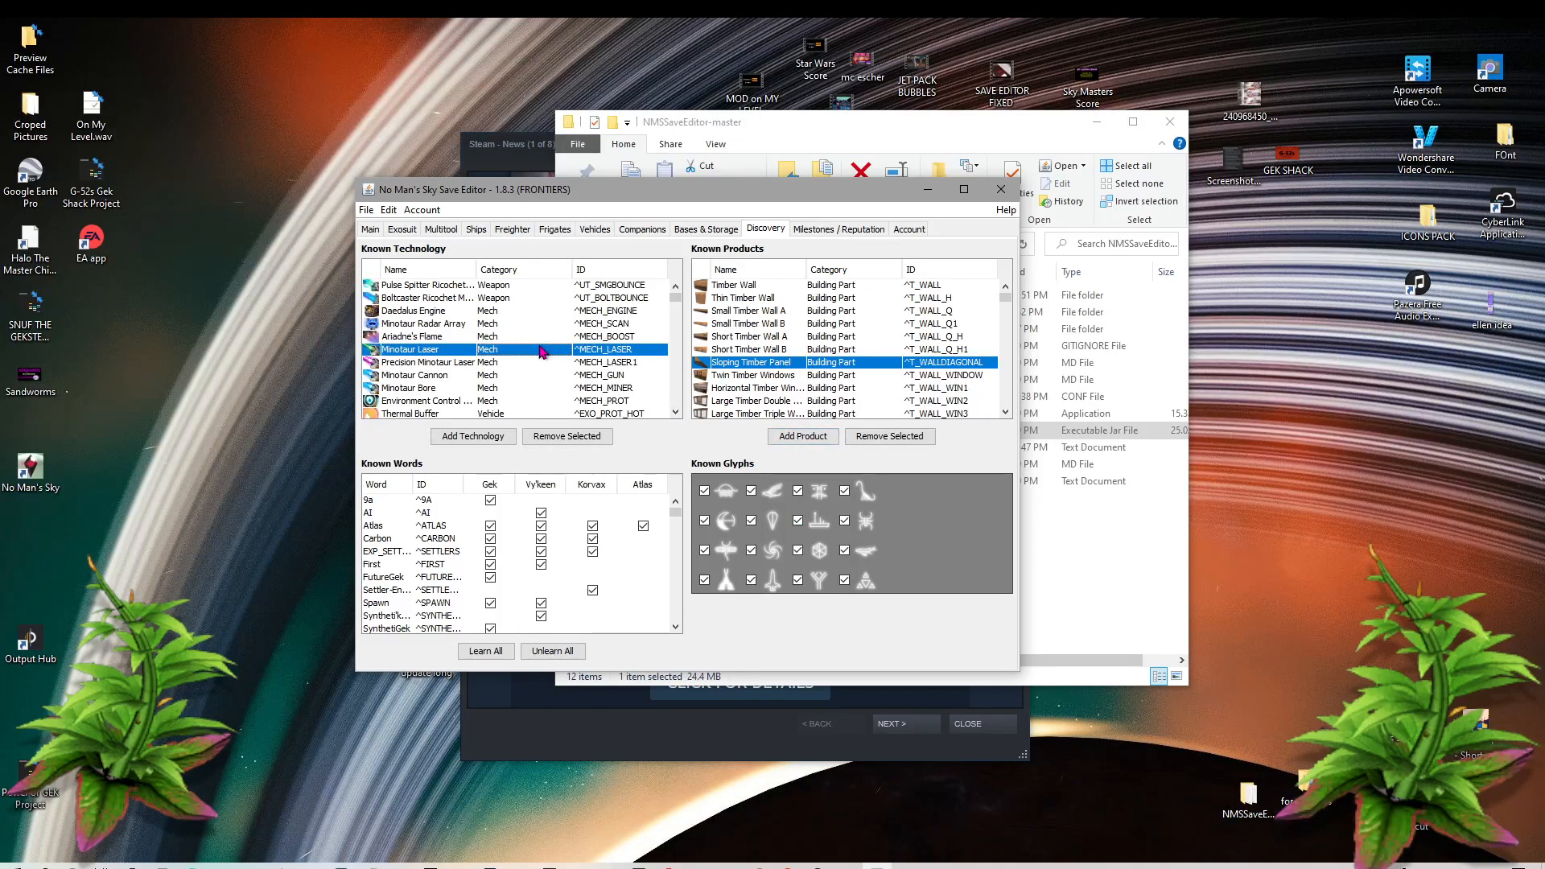
left_click(473, 436)
left_click(667, 428)
key("ctrl+a")
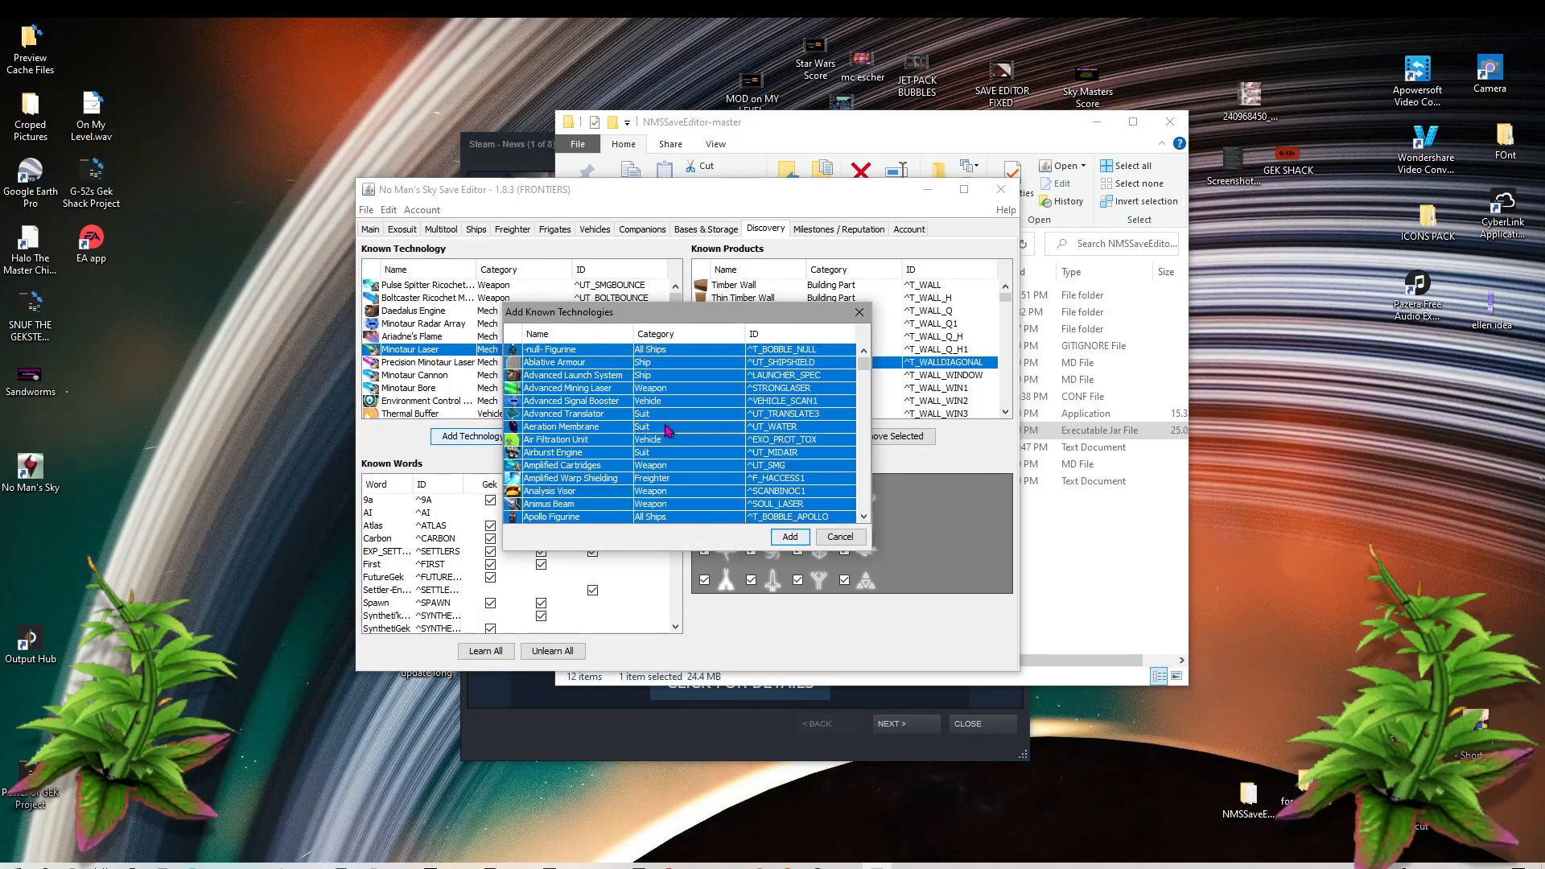
left_click(792, 538)
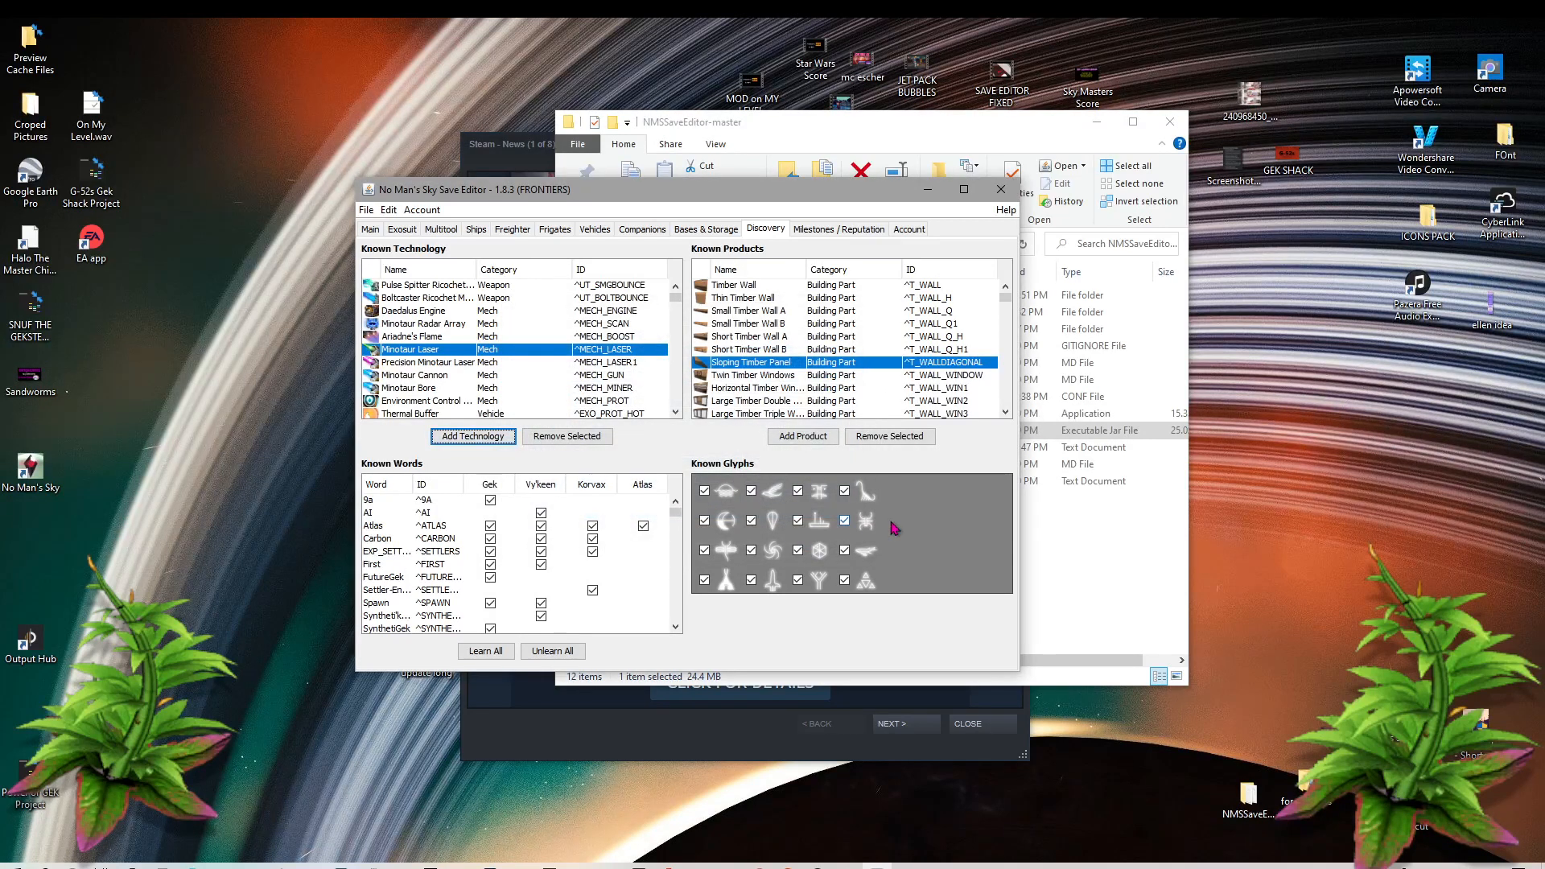
mouse_move(676, 523)
left_mouse_down()
mouse_move(673, 603)
mouse_move(695, 515)
left_mouse_up()
Step: Look over Bases & Storage, then change the creature type of companion Pet [0] to SandWorm
left_click(714, 234)
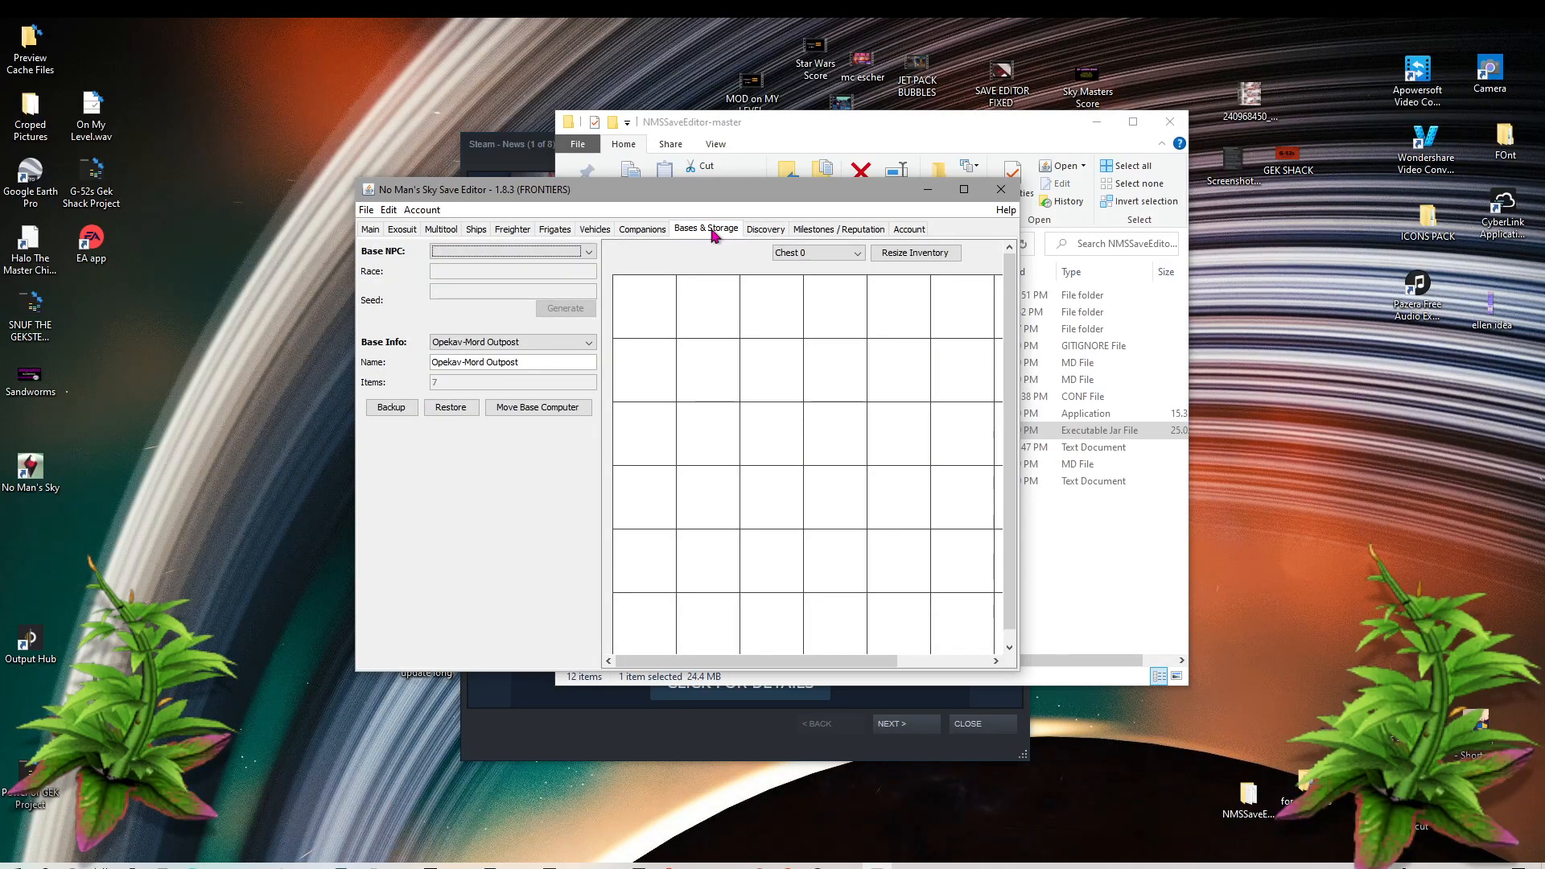
left_click(646, 235)
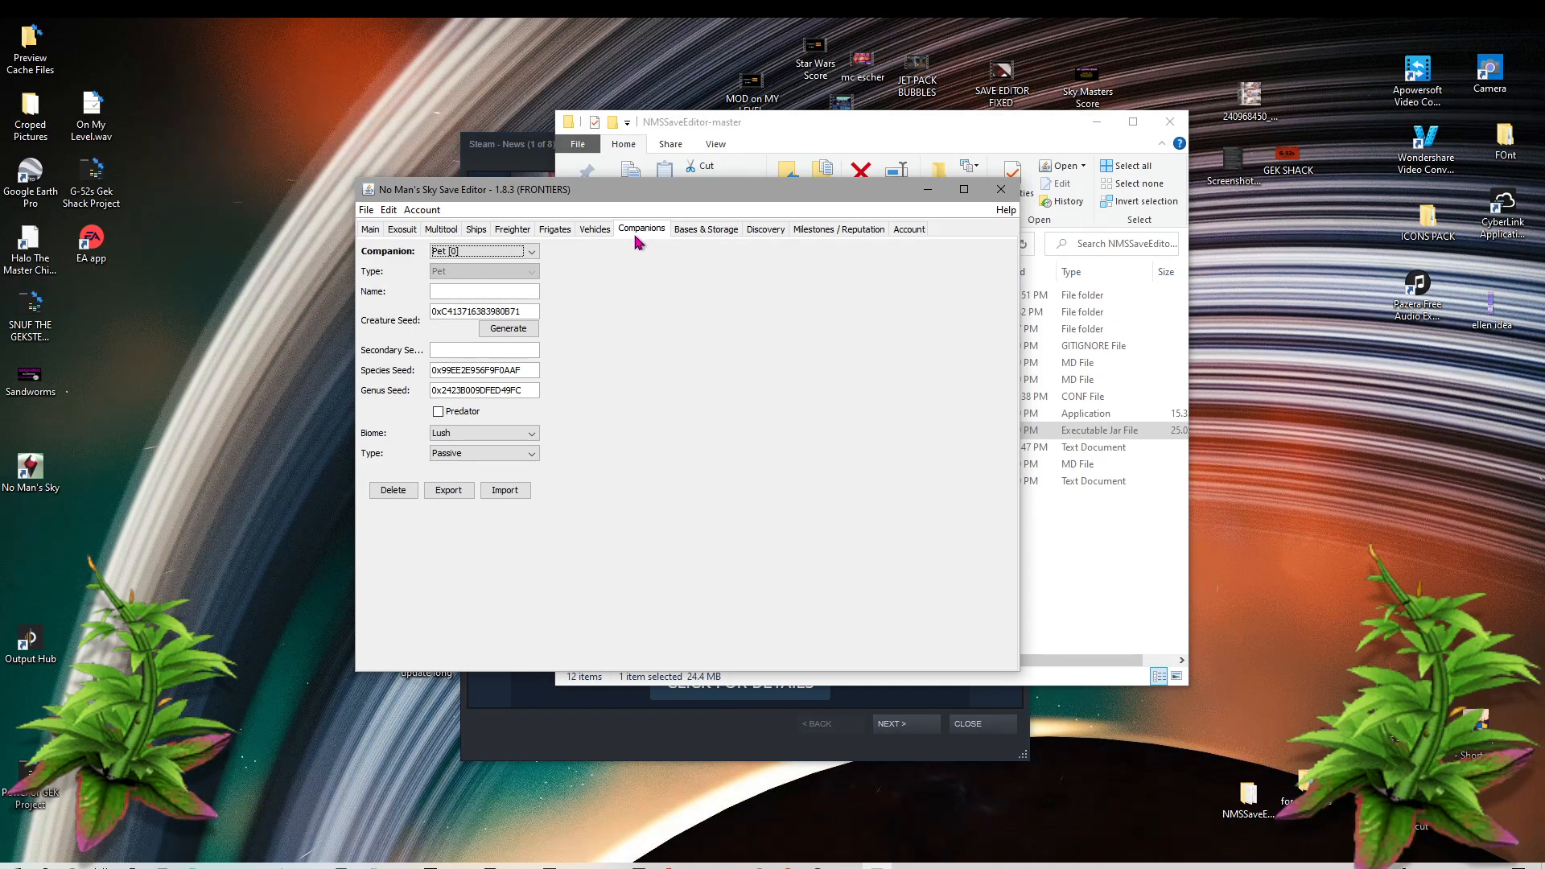
left_click(519, 256)
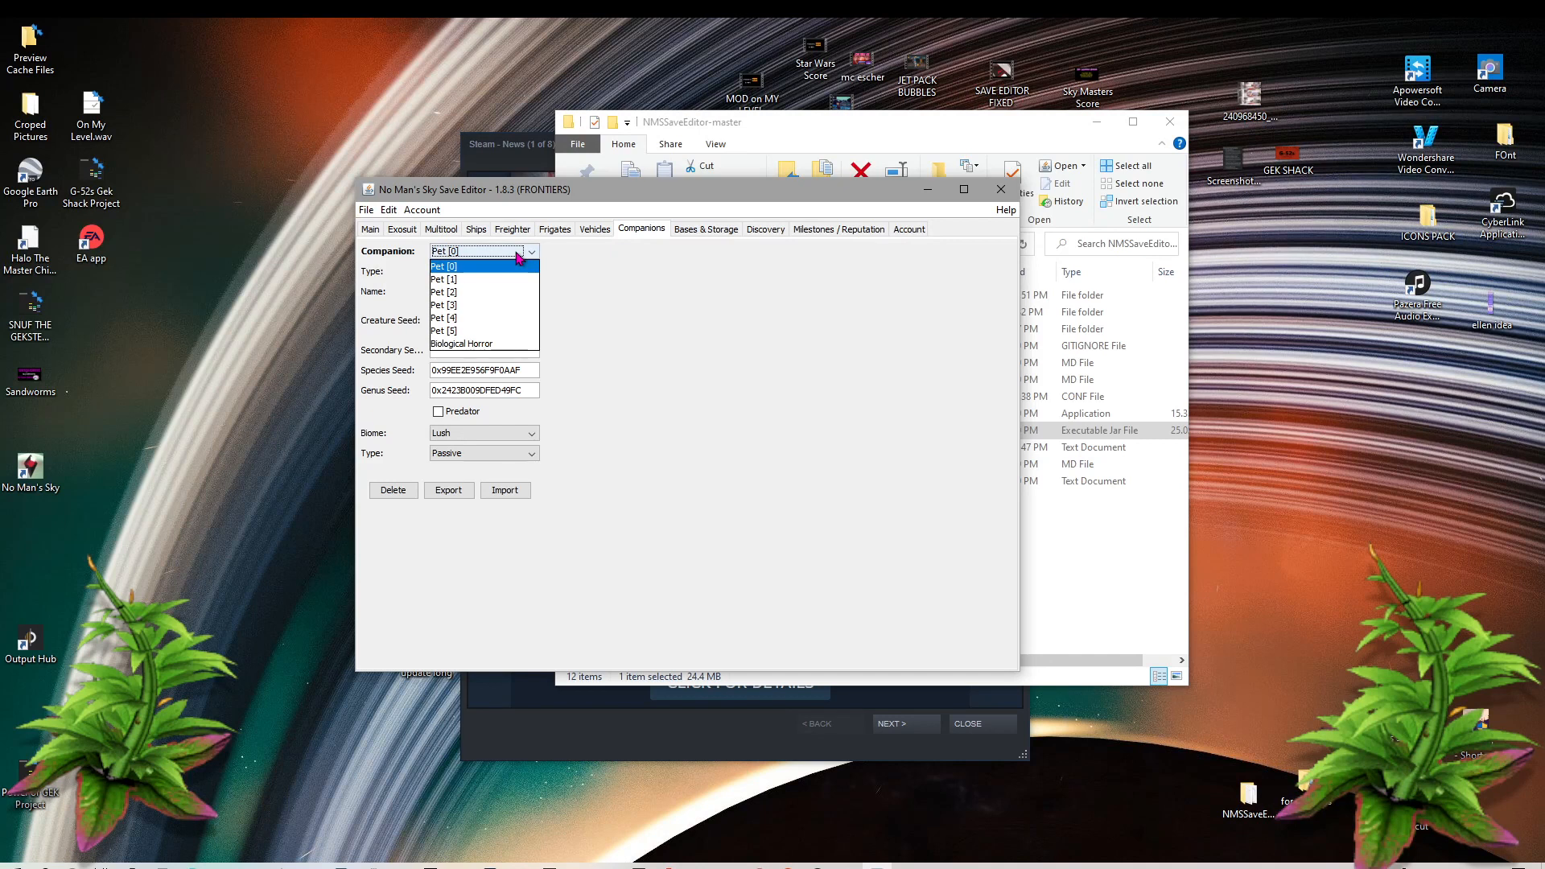
left_click(519, 256)
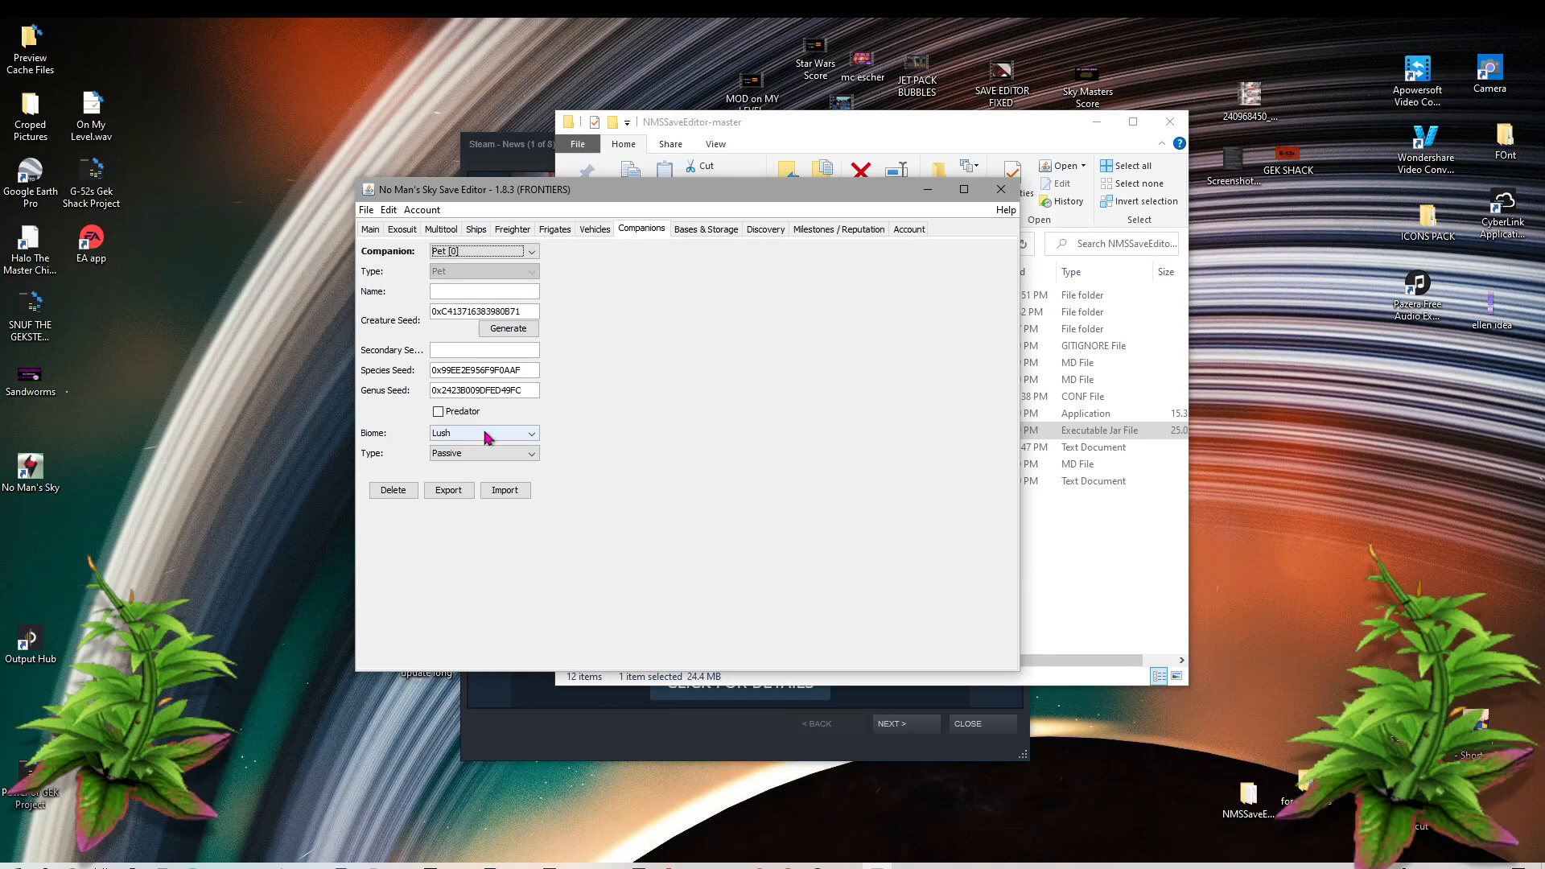
left_click(468, 457)
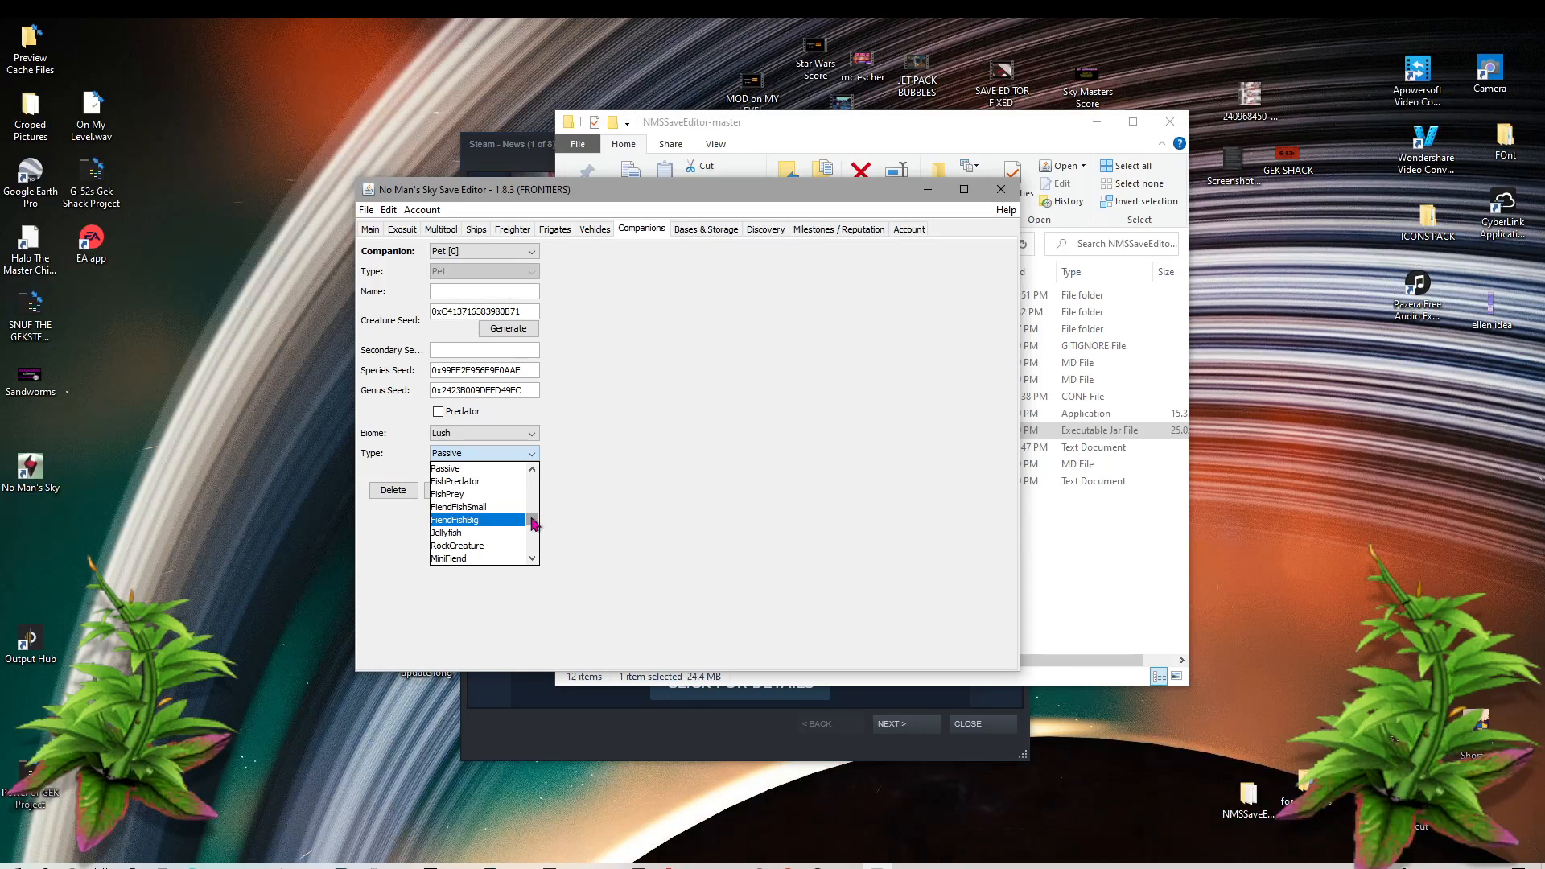
mouse_move(533, 523)
left_mouse_down()
mouse_move(535, 555)
mouse_move(531, 537)
left_mouse_up()
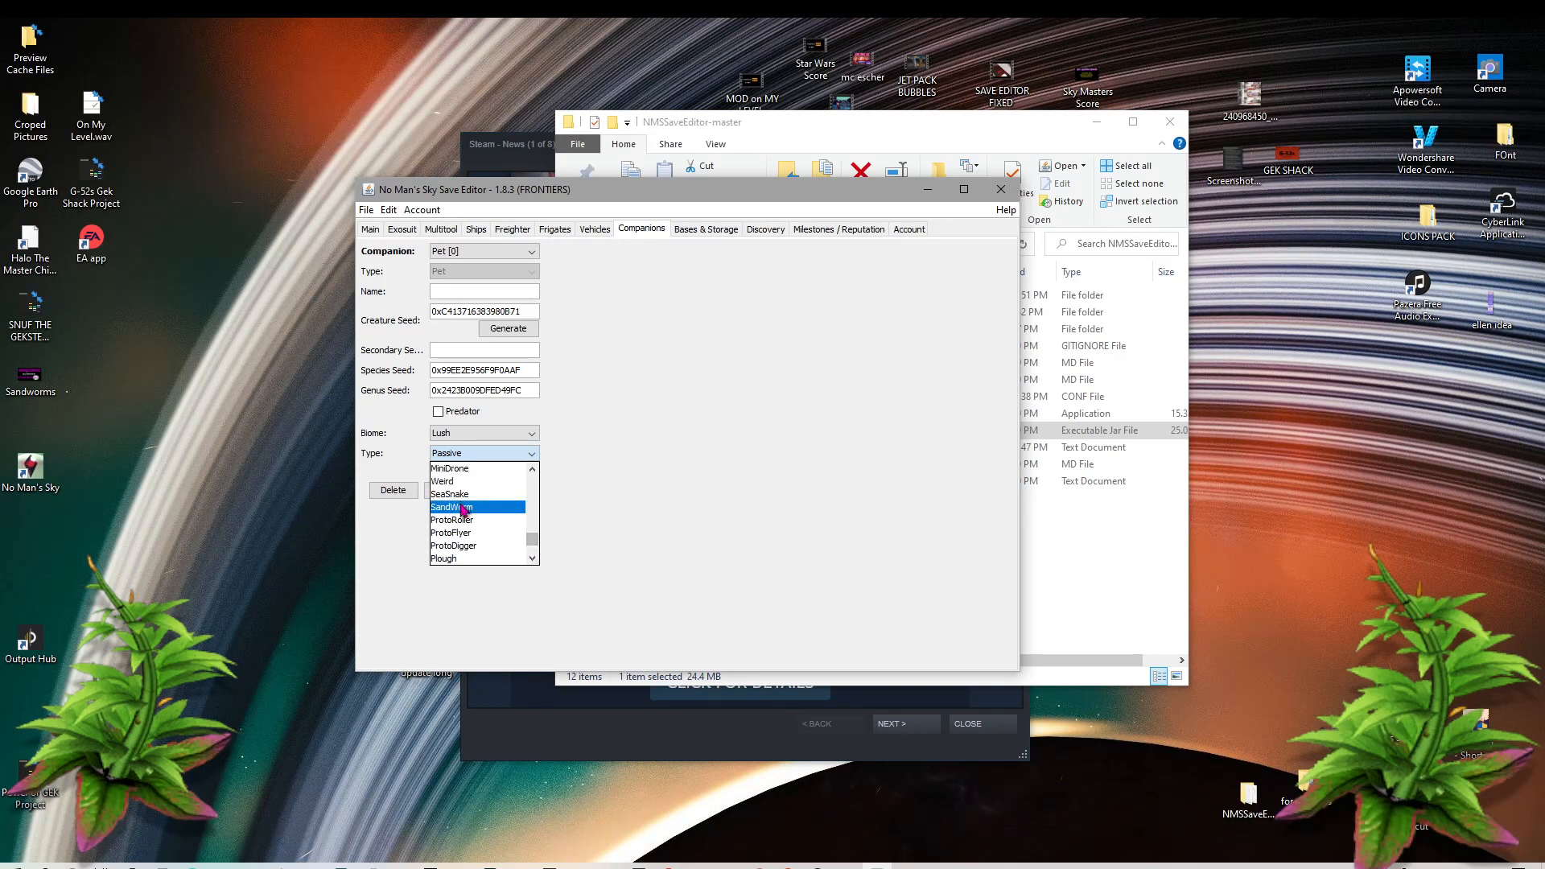
left_click(455, 506)
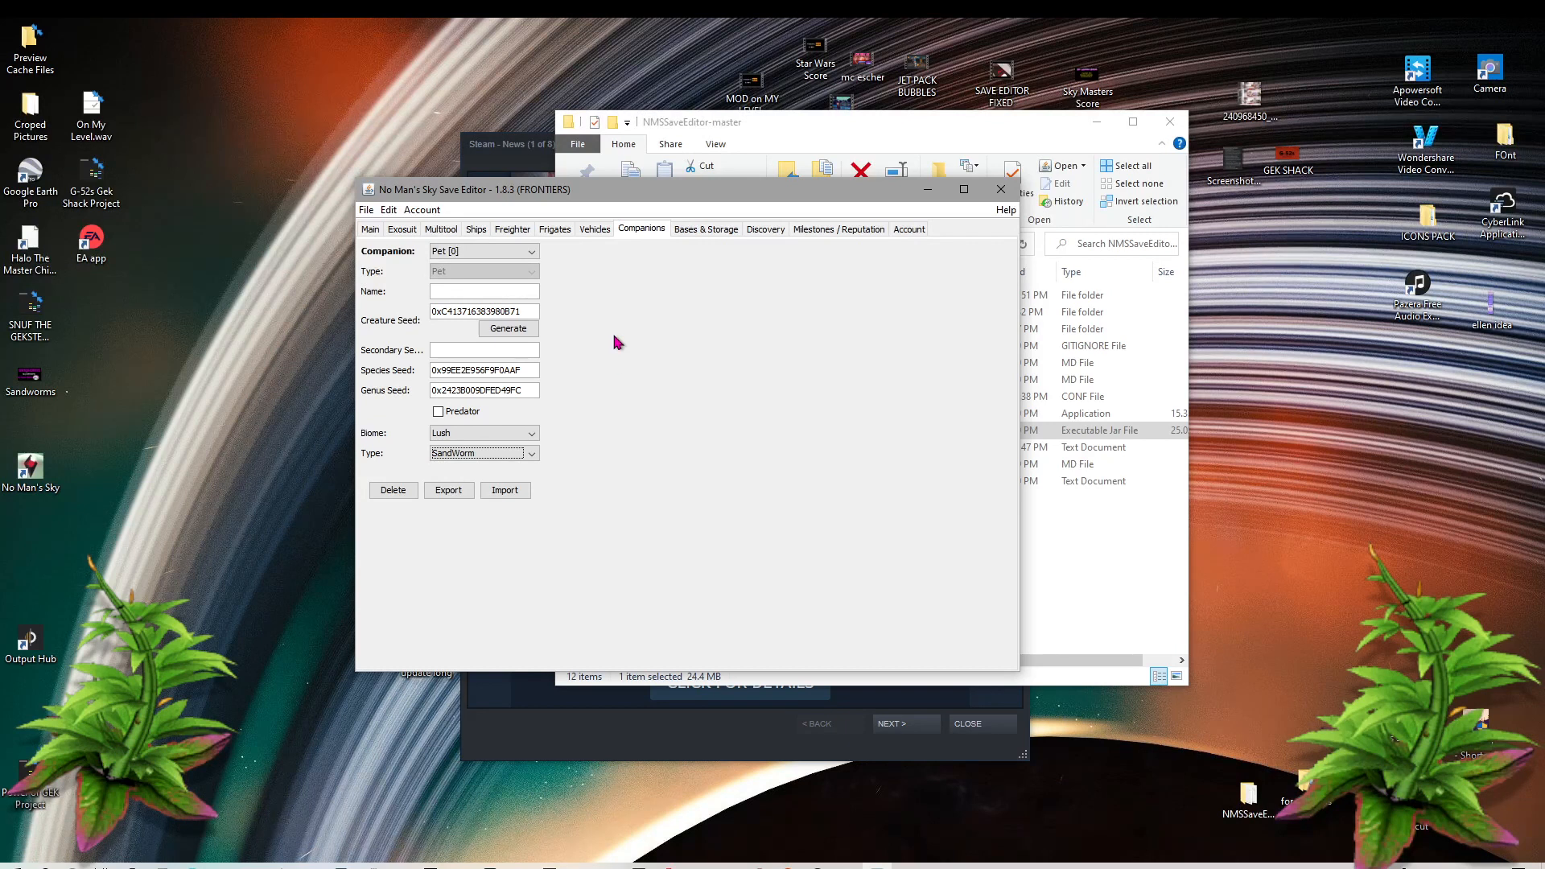
Step: Review the list of vehicles and the item types that can be added to an empty Roamer inventory slot, adding nothing
left_click(600, 231)
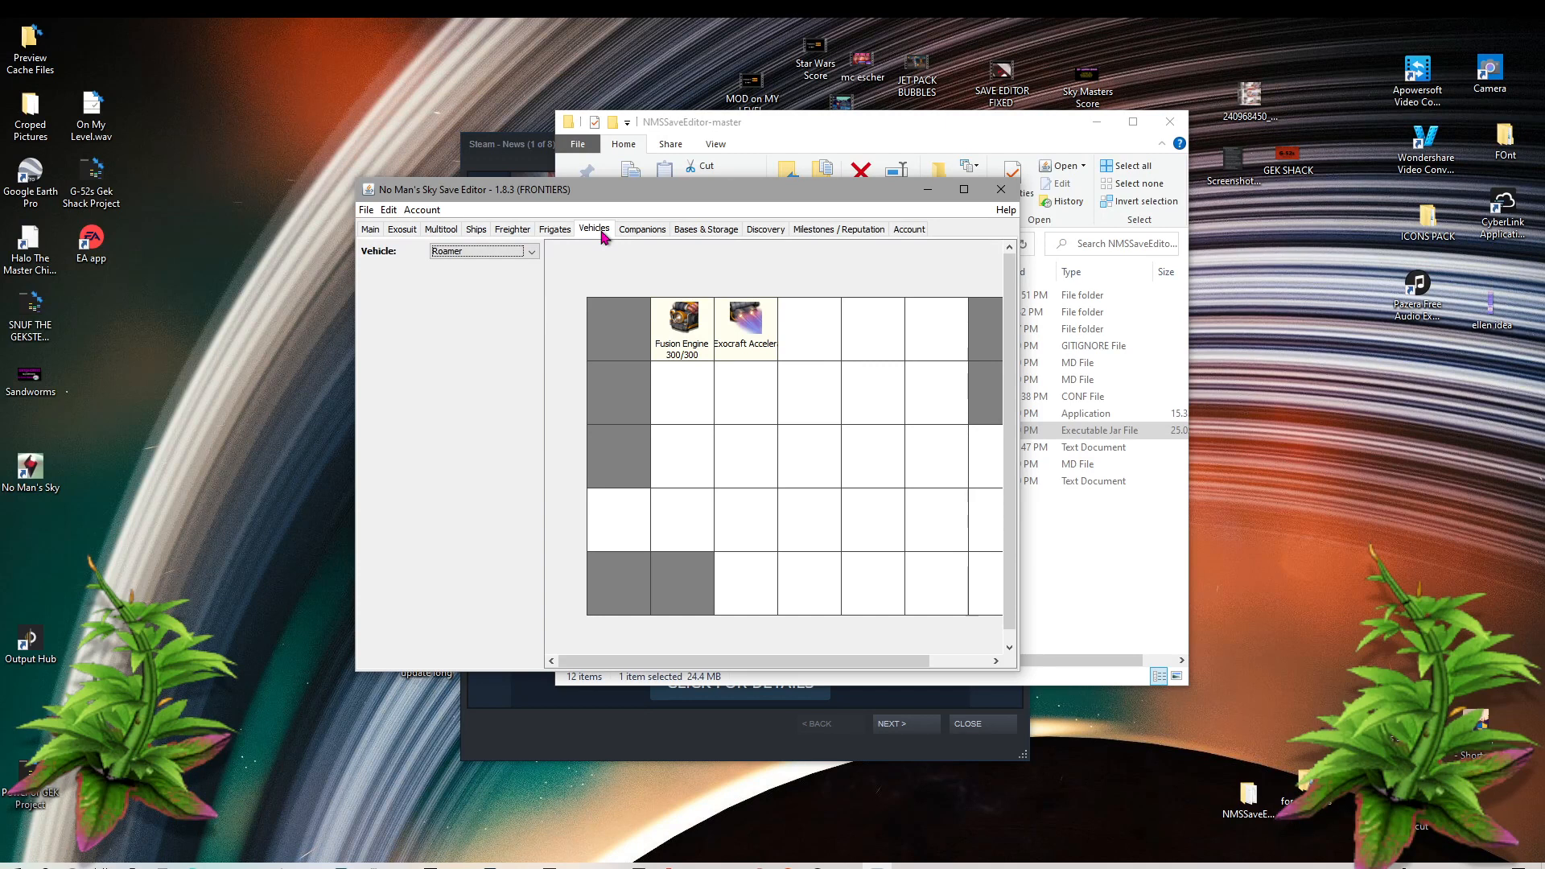
left_click(530, 255)
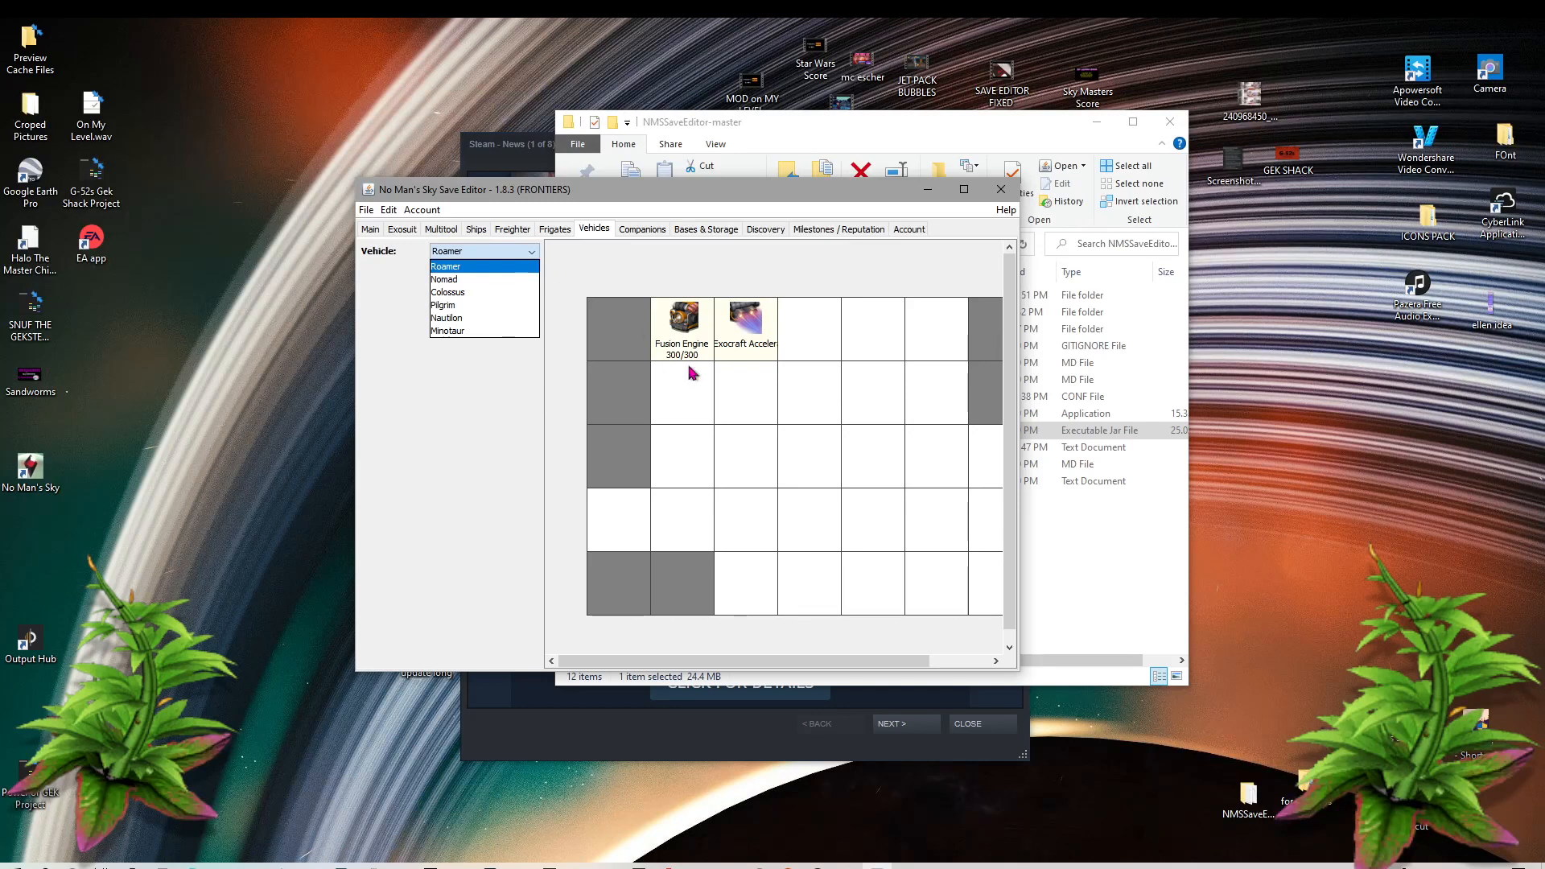
right_click(820, 326)
left_click(853, 376)
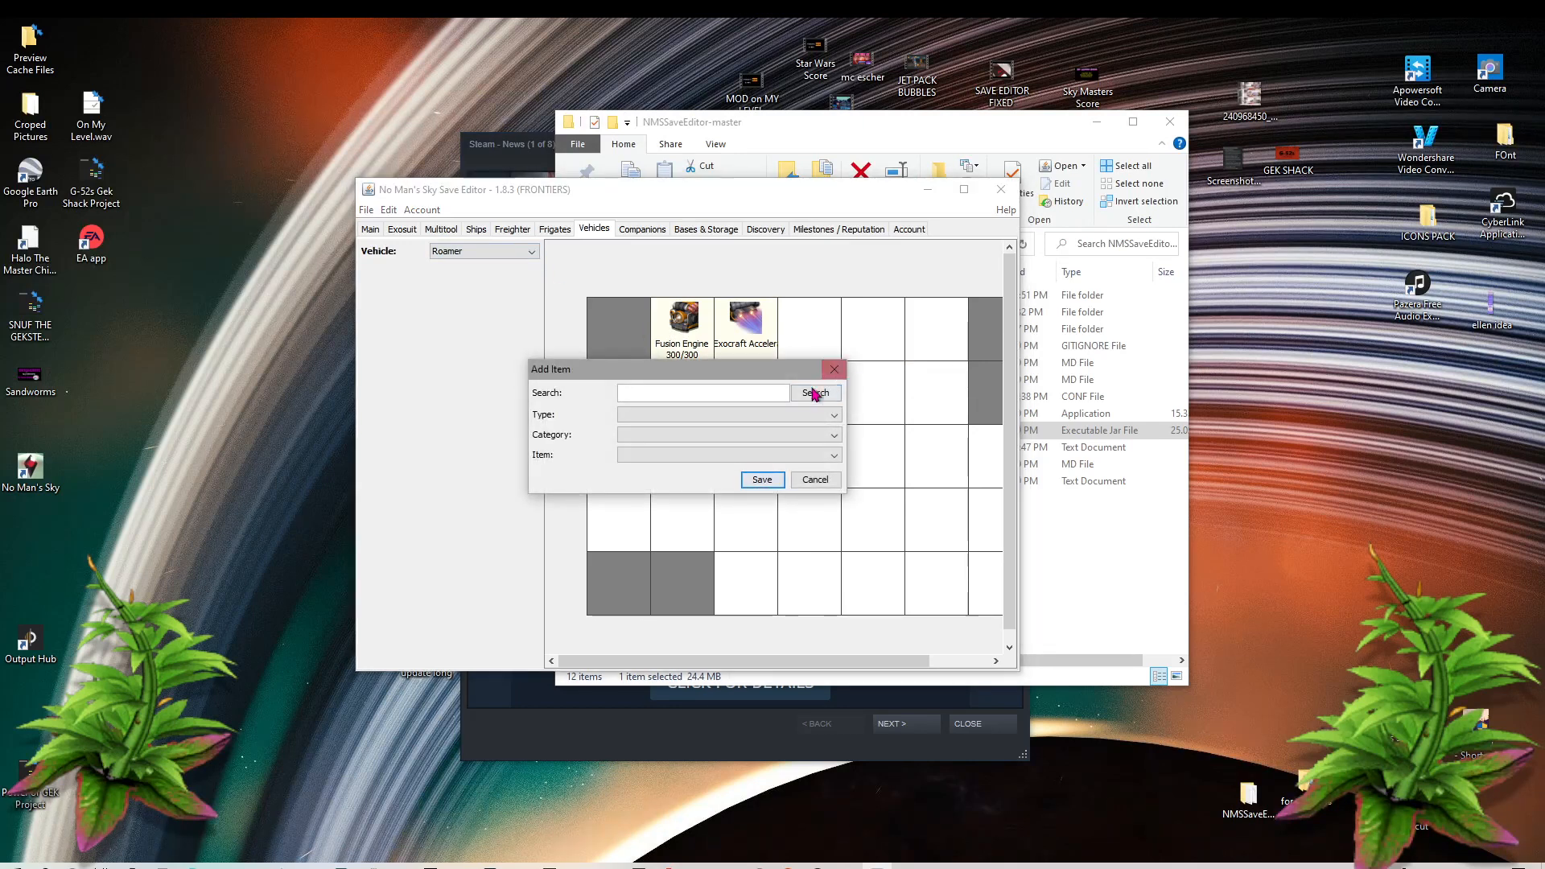
left_click(749, 415)
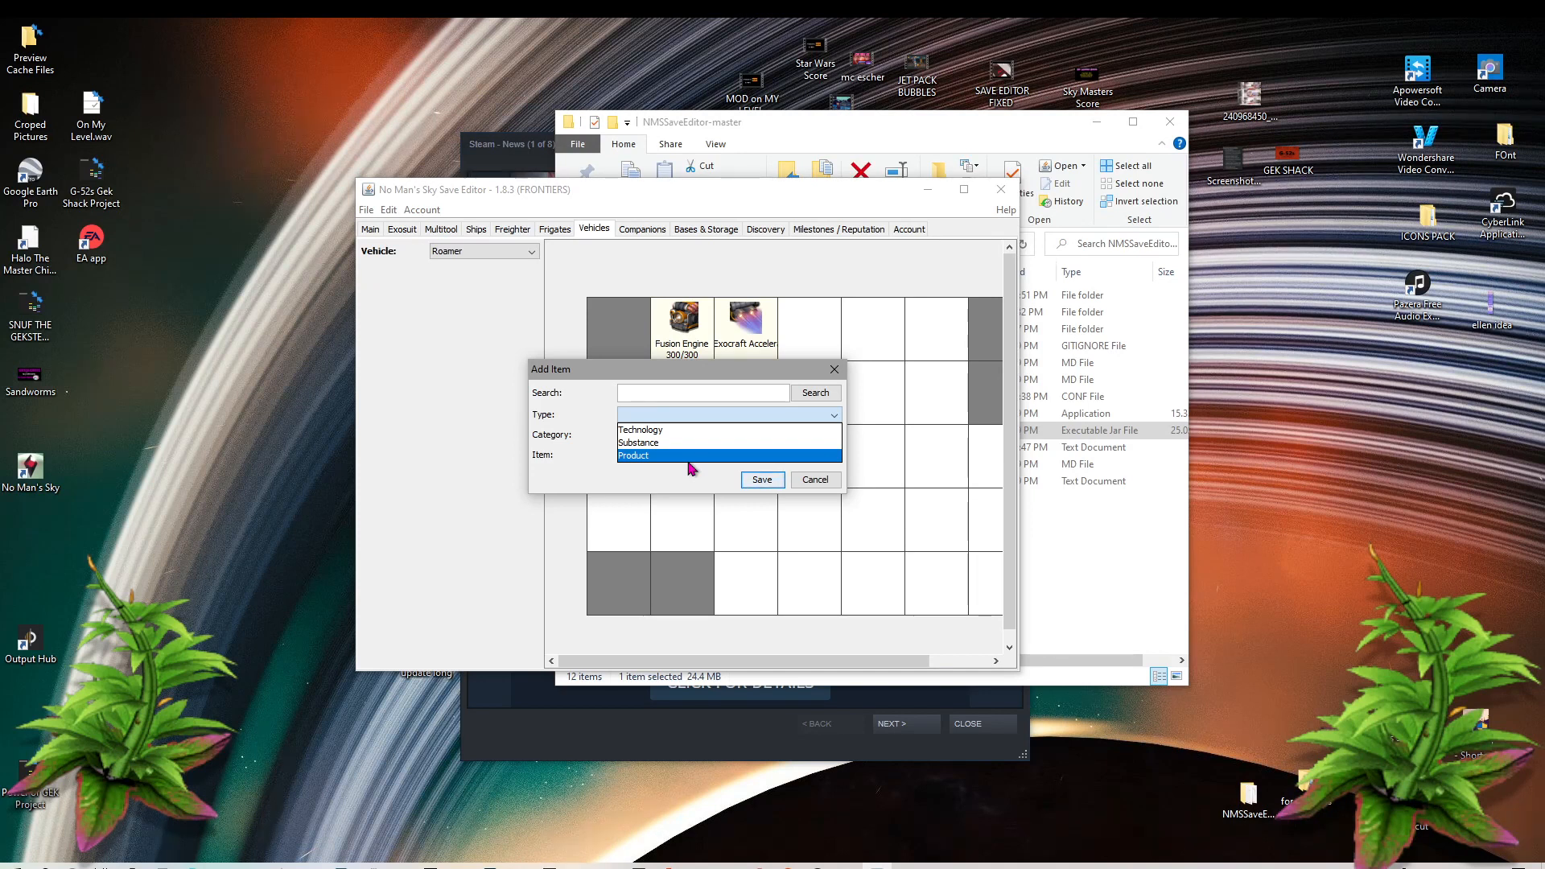
left_click(836, 373)
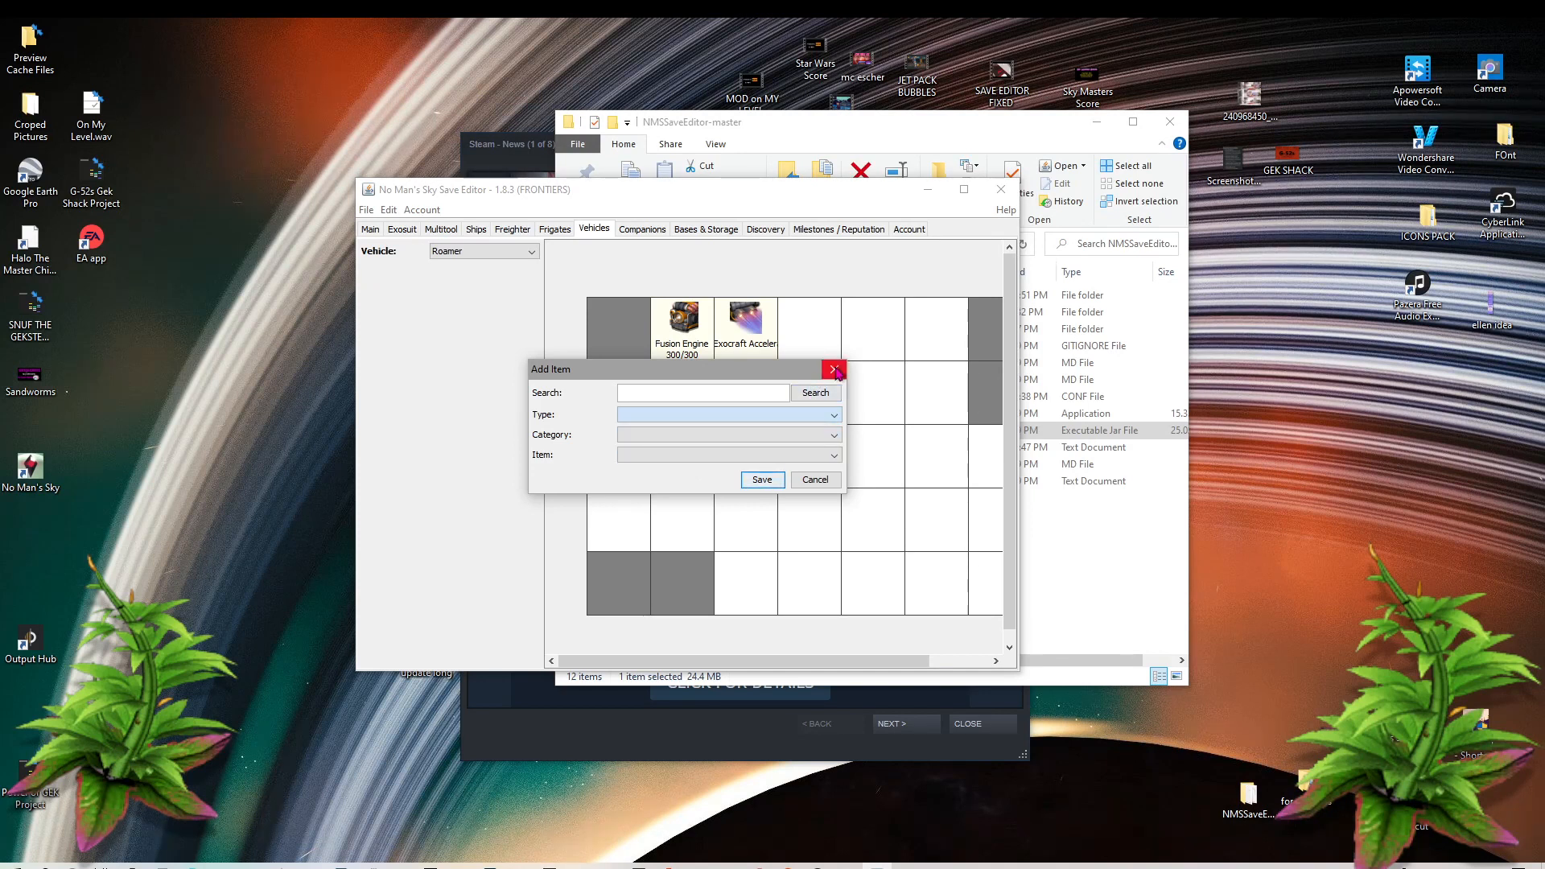
left_click(837, 372)
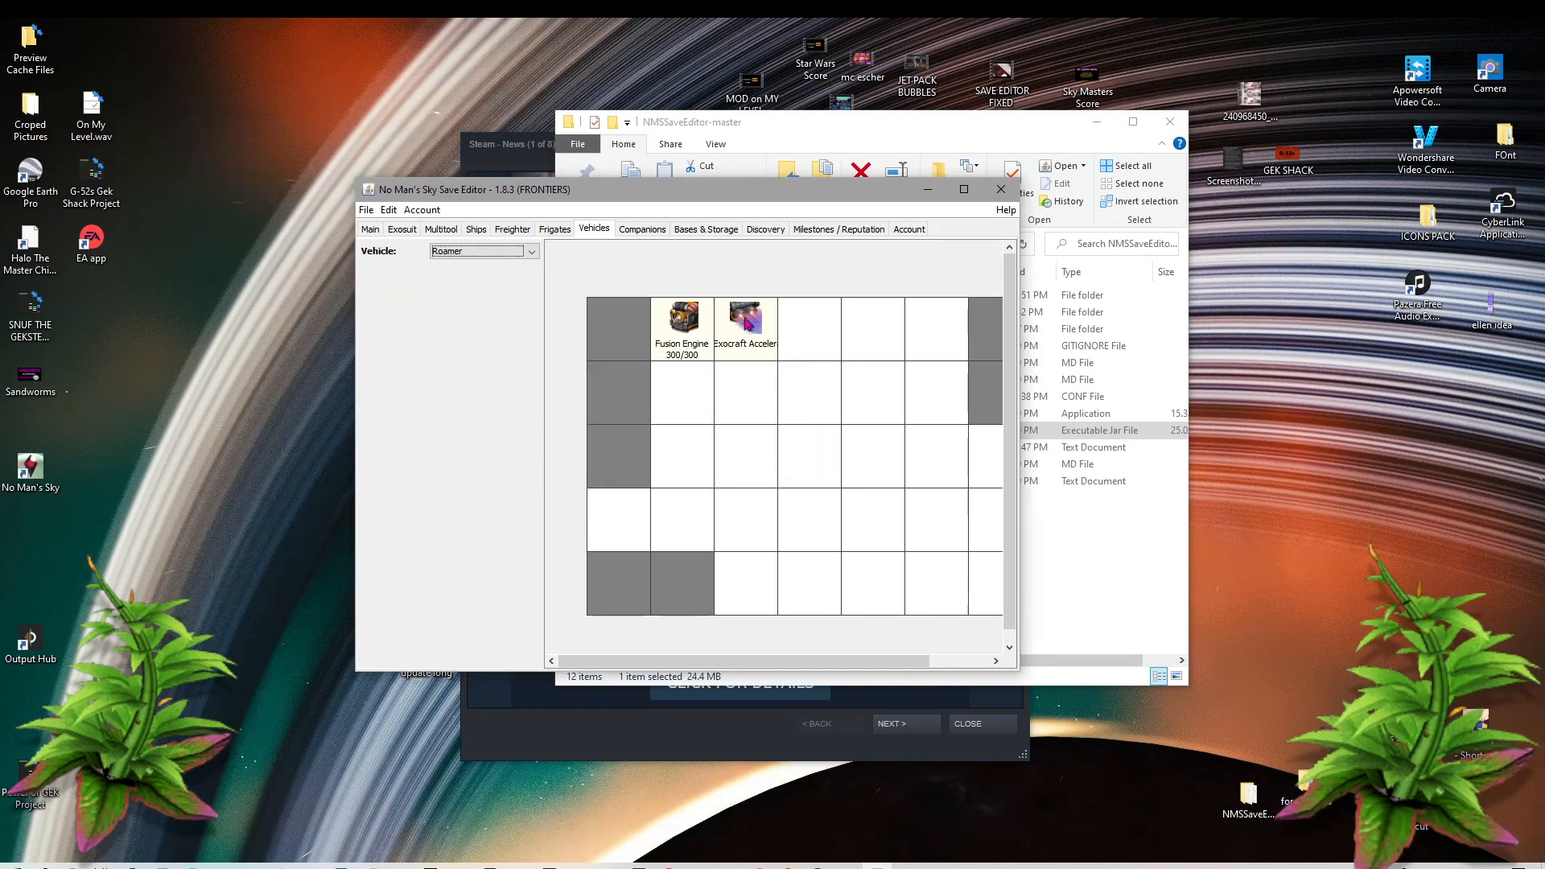
Step: Review the frigate types that can be assigned to the Normandy frigate, keeping its type
left_click(557, 230)
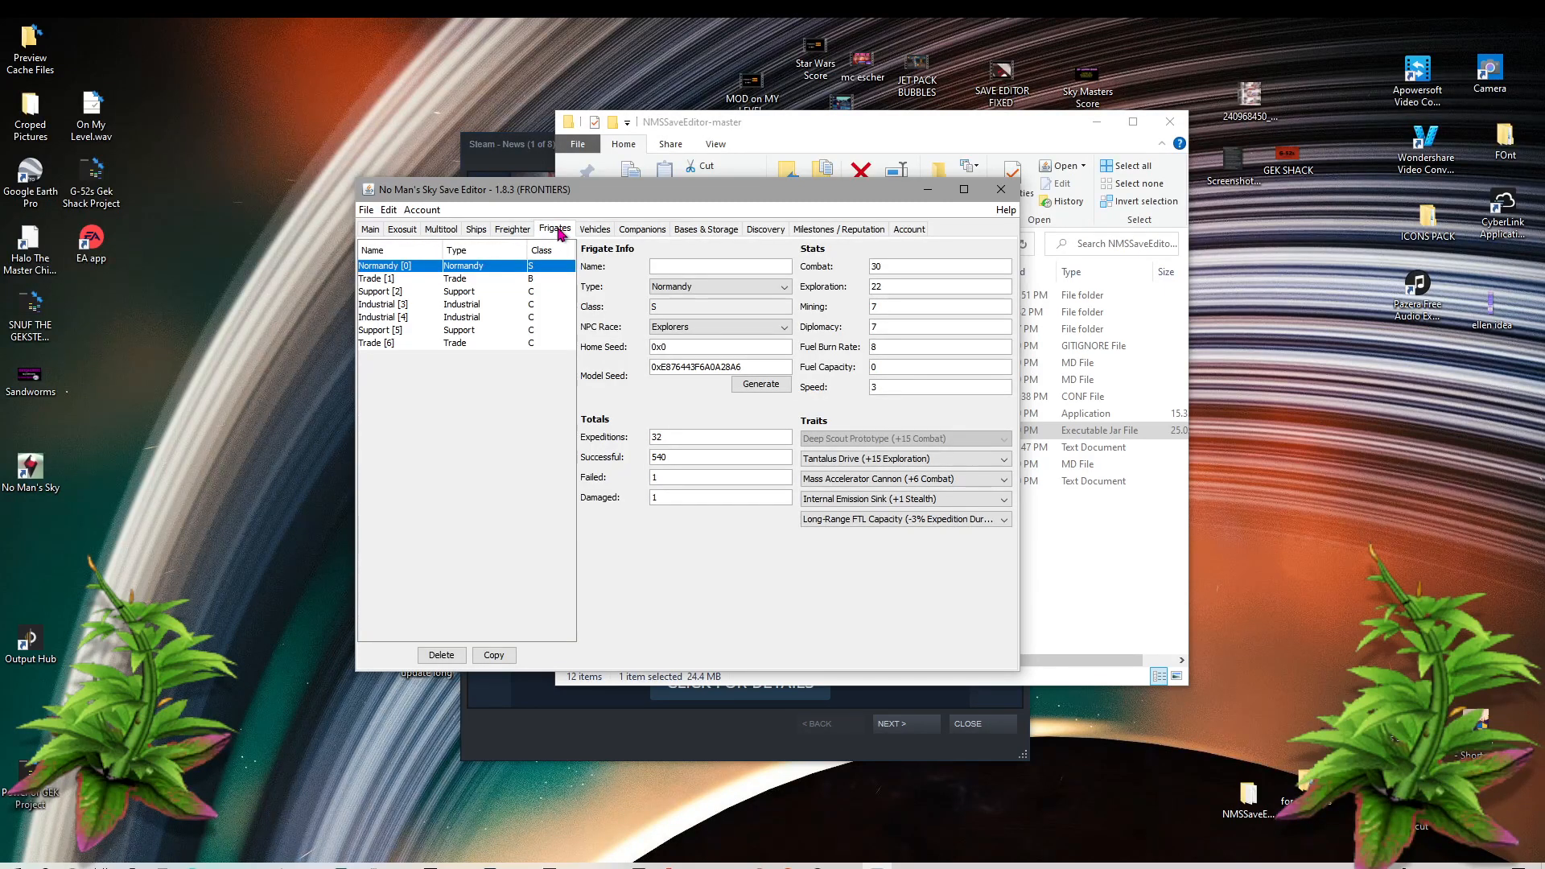
left_click(719, 288)
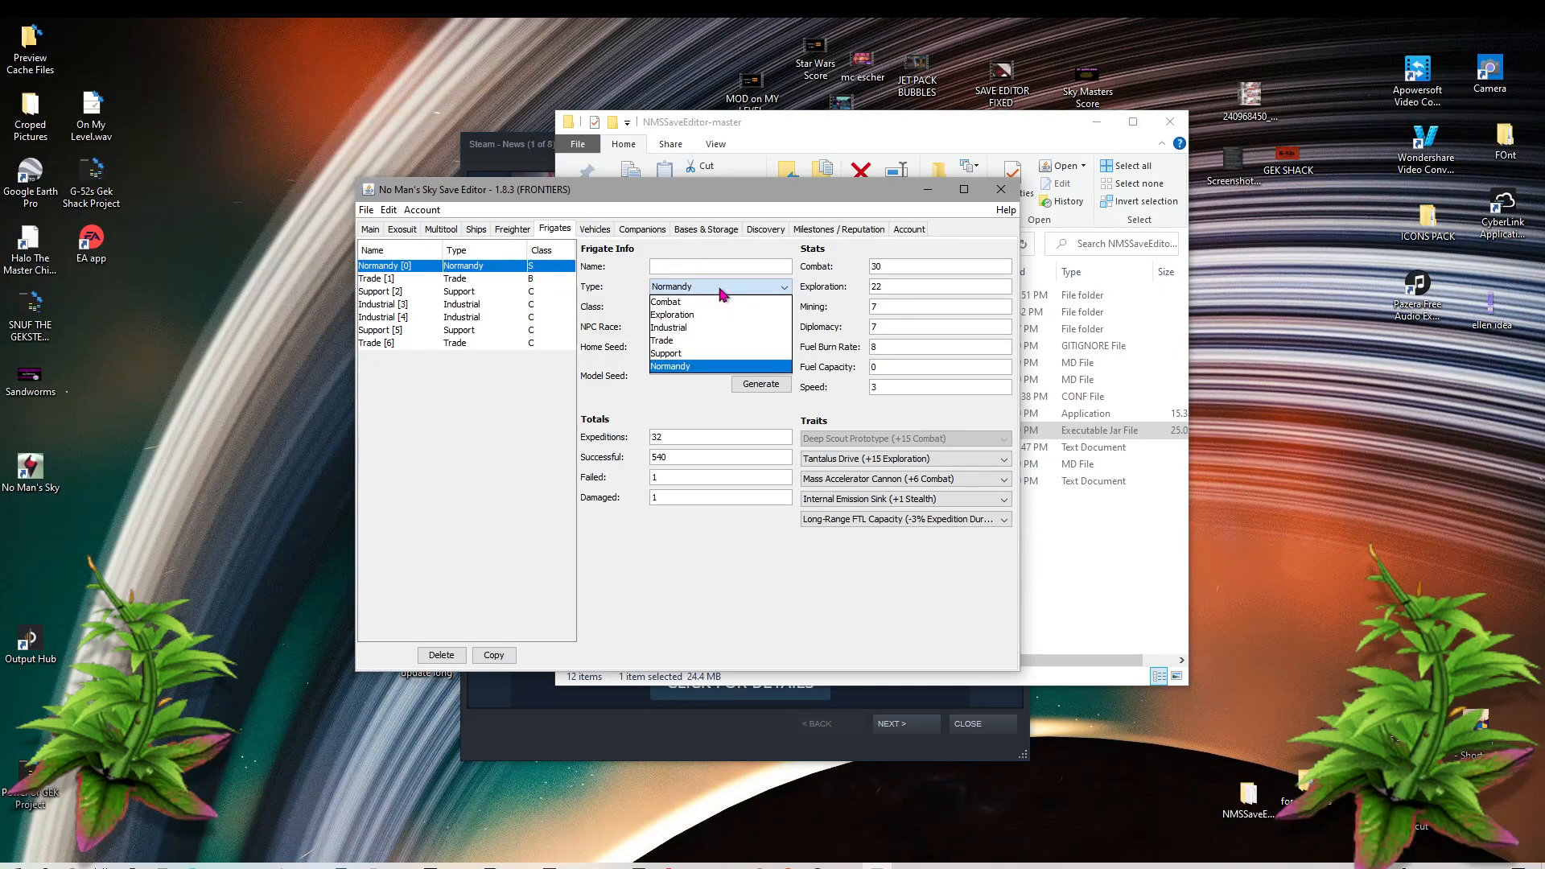
left_click(722, 290)
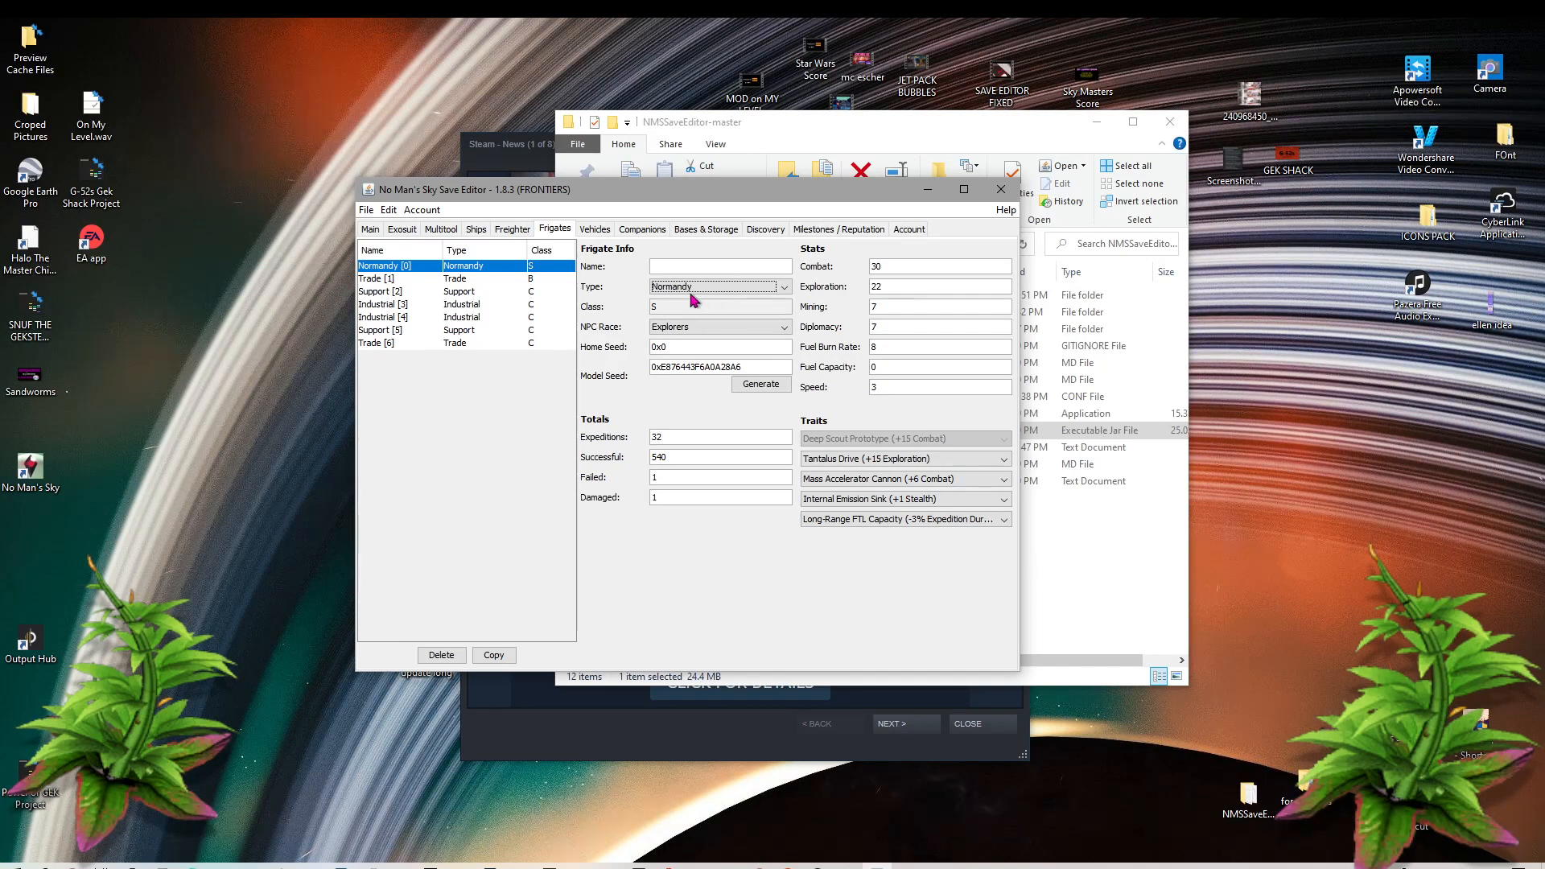
Step: Generate a new model seed for the freighter and check the item types available for an empty General inventory slot
left_click(505, 233)
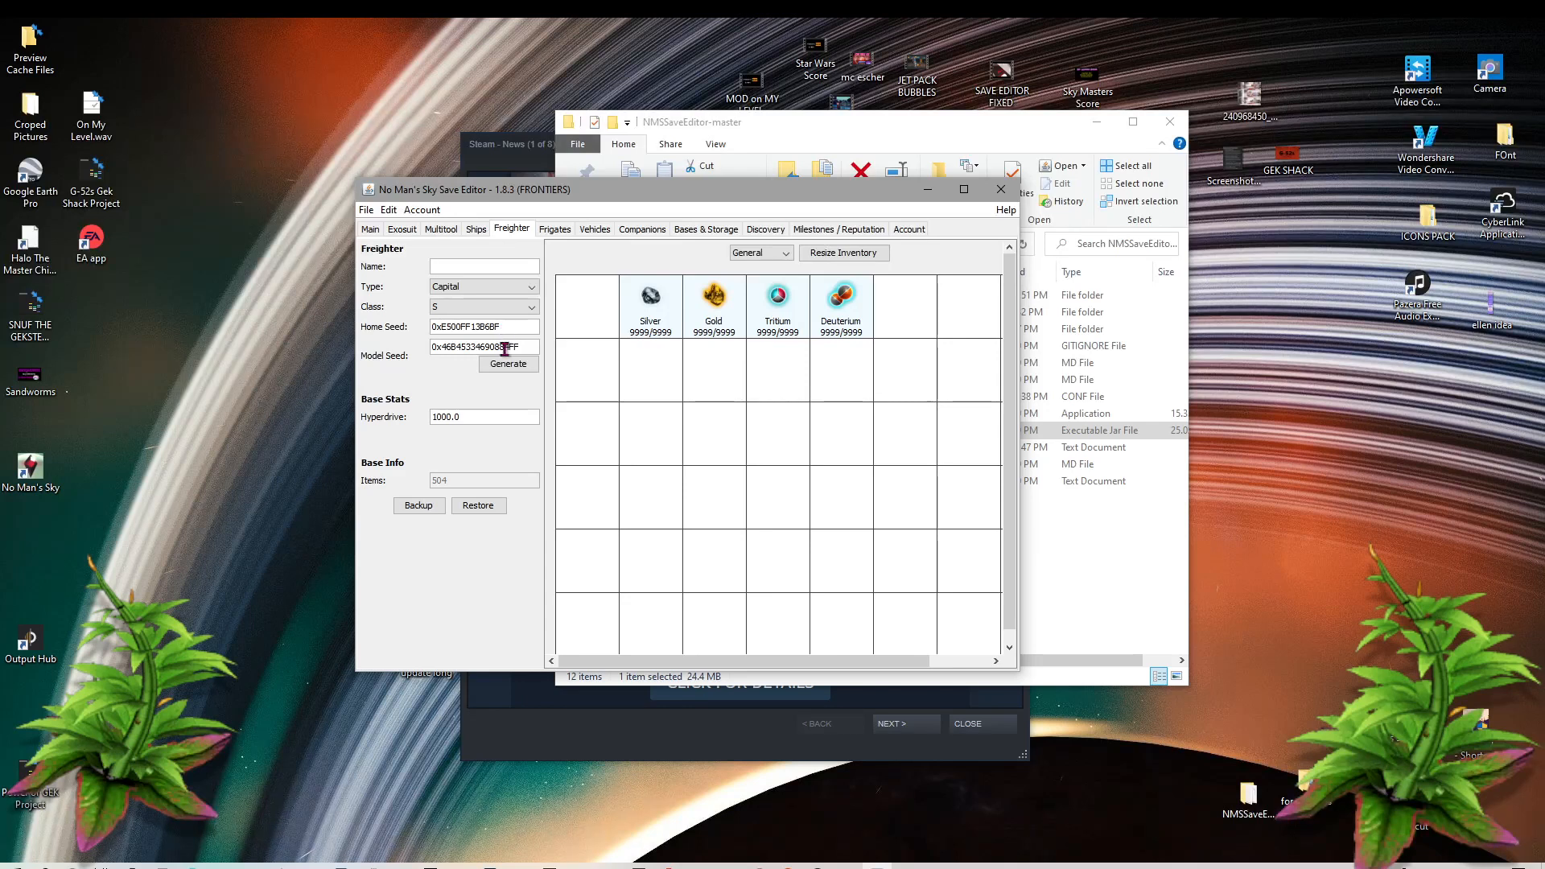
left_click(501, 366)
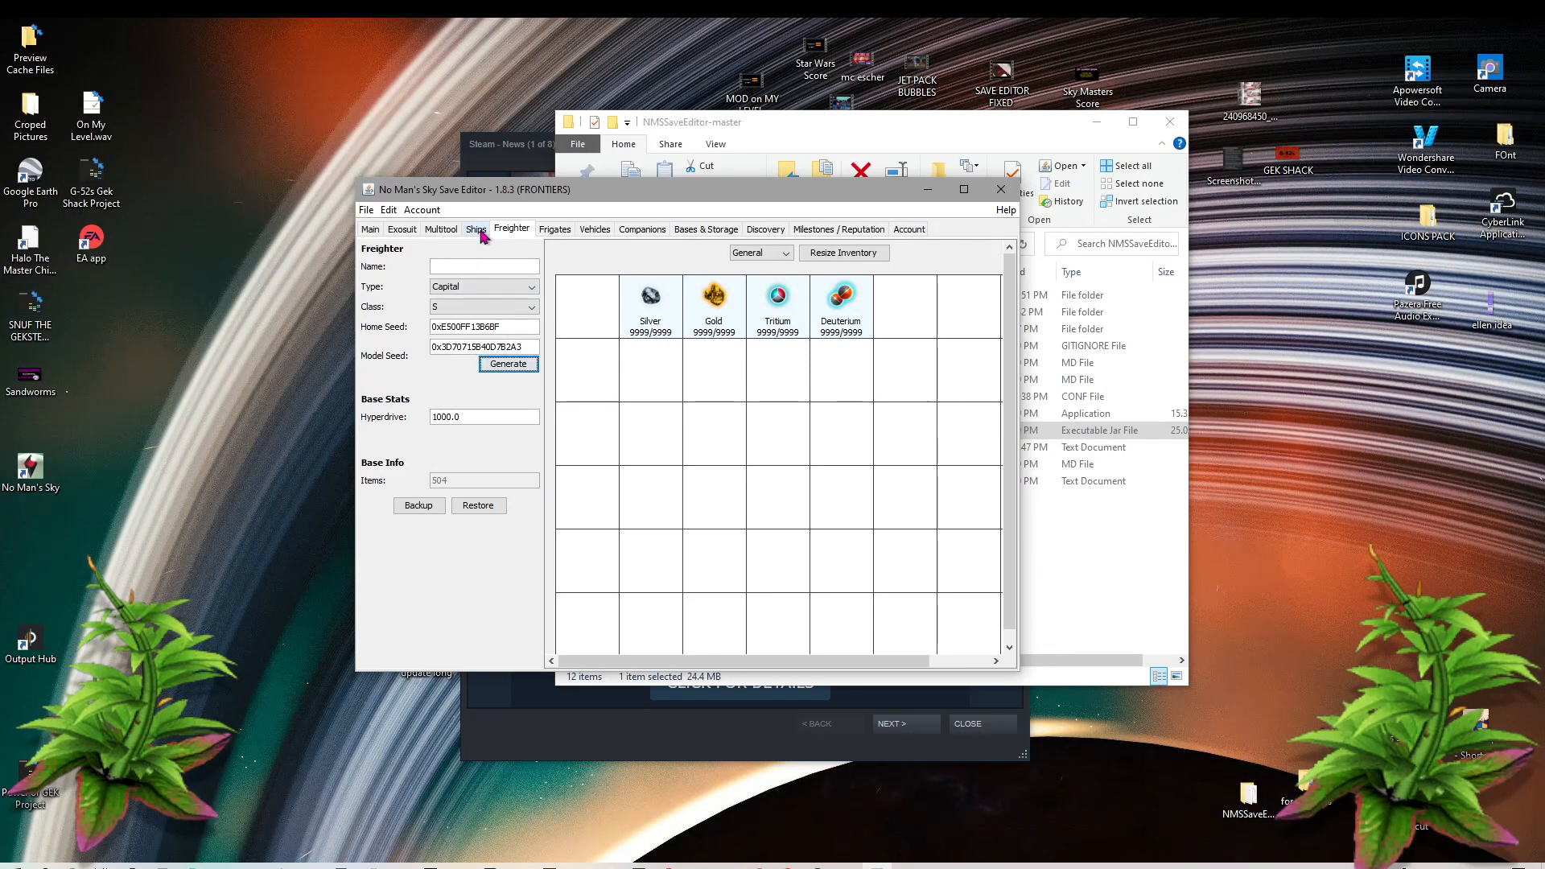
right_click(780, 425)
left_click(837, 513)
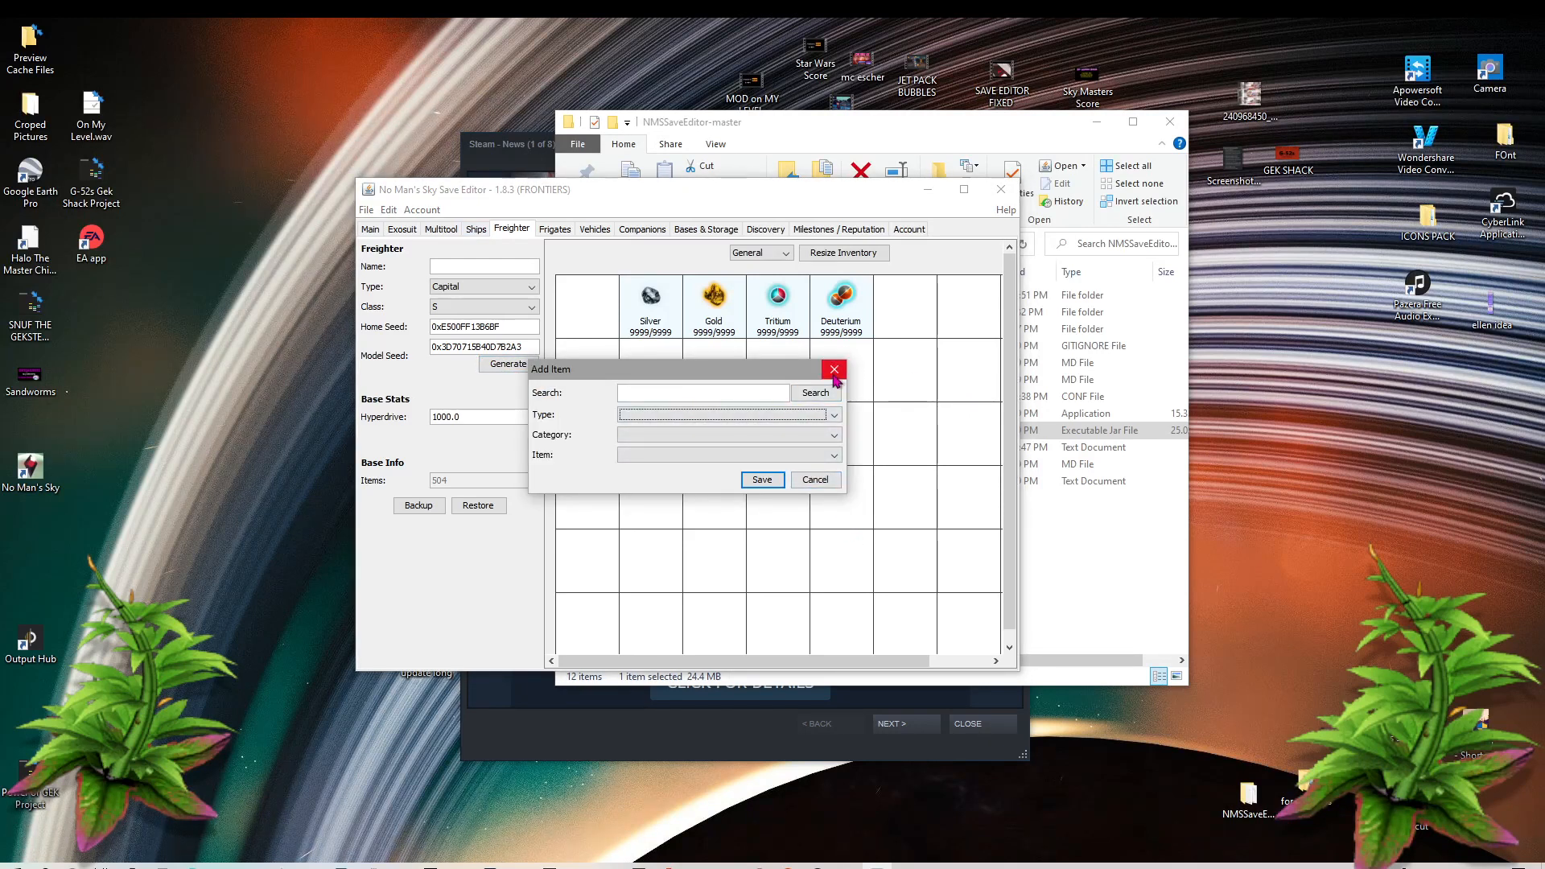
left_click(832, 416)
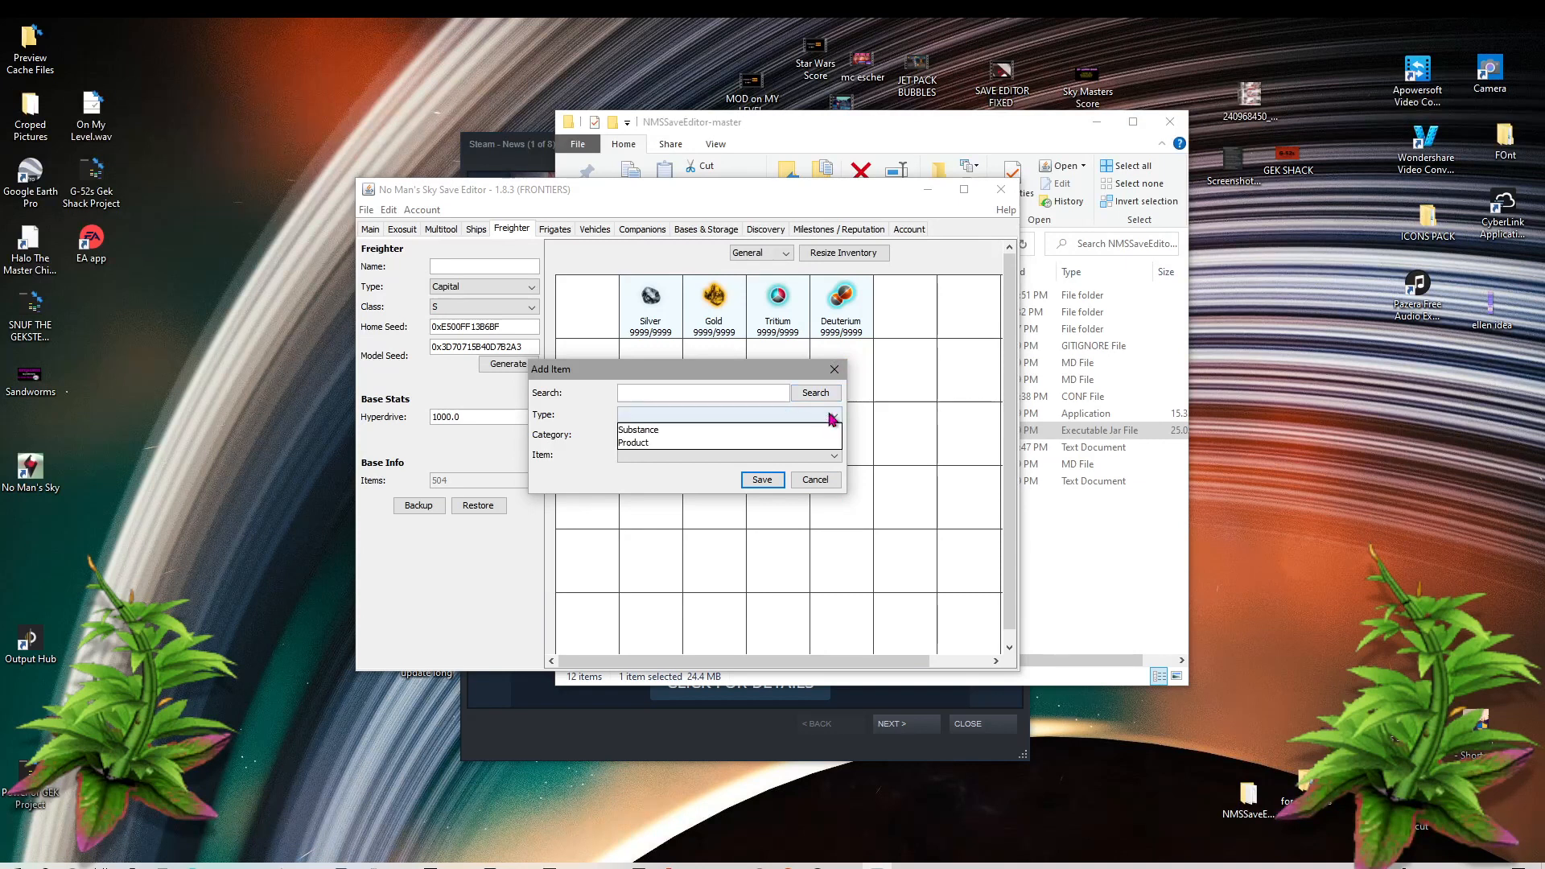
left_click(834, 368)
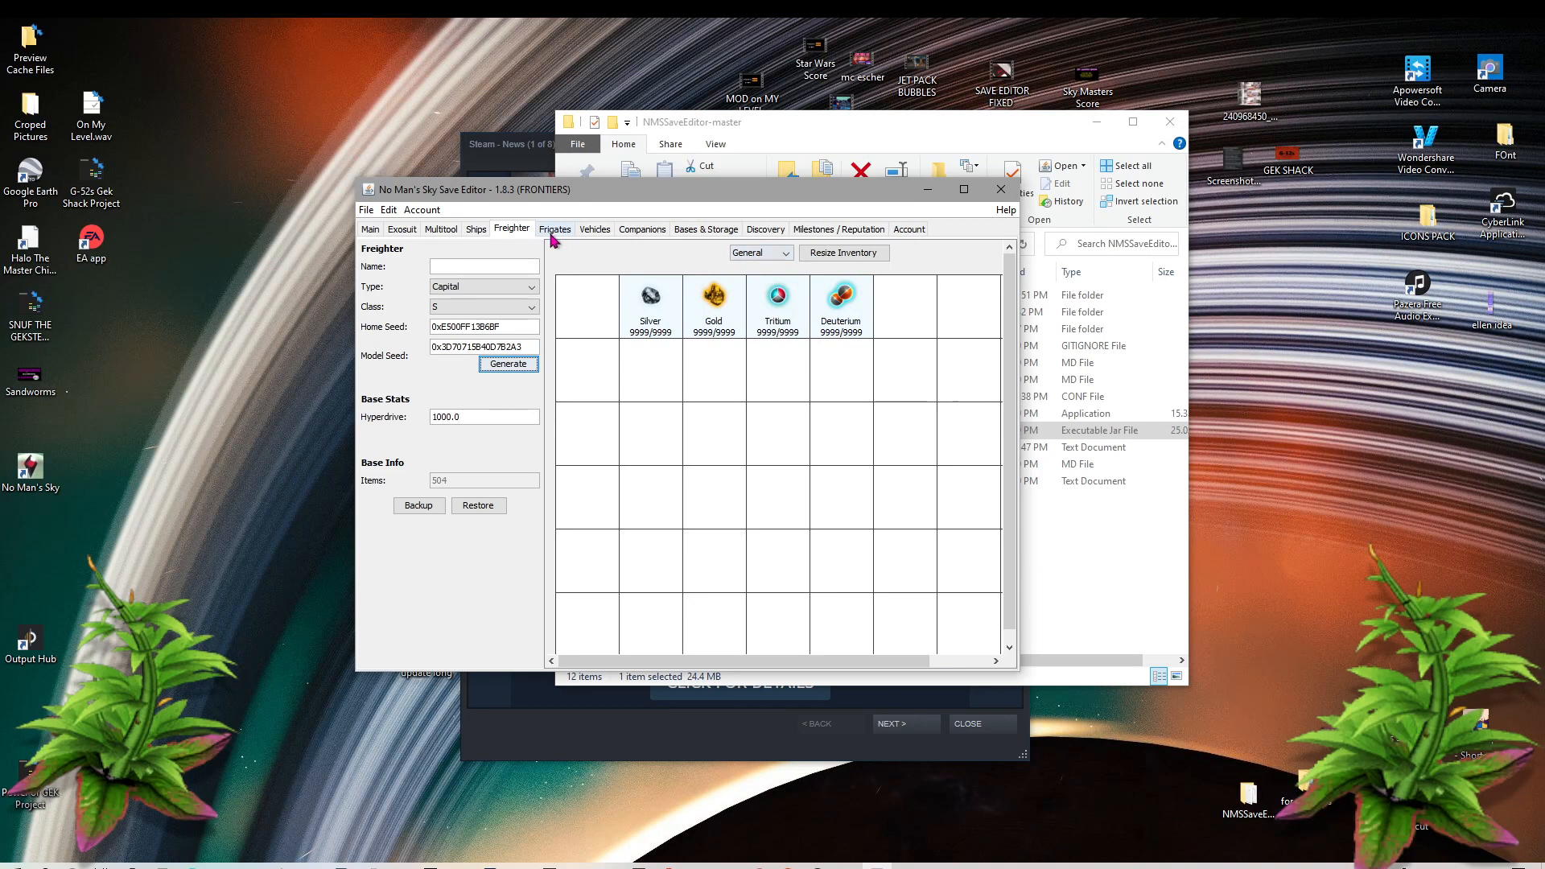
Step: Revisit the frigates and view the freighter's Technology inventory before returning to its General inventory
left_click(593, 230)
left_click(556, 231)
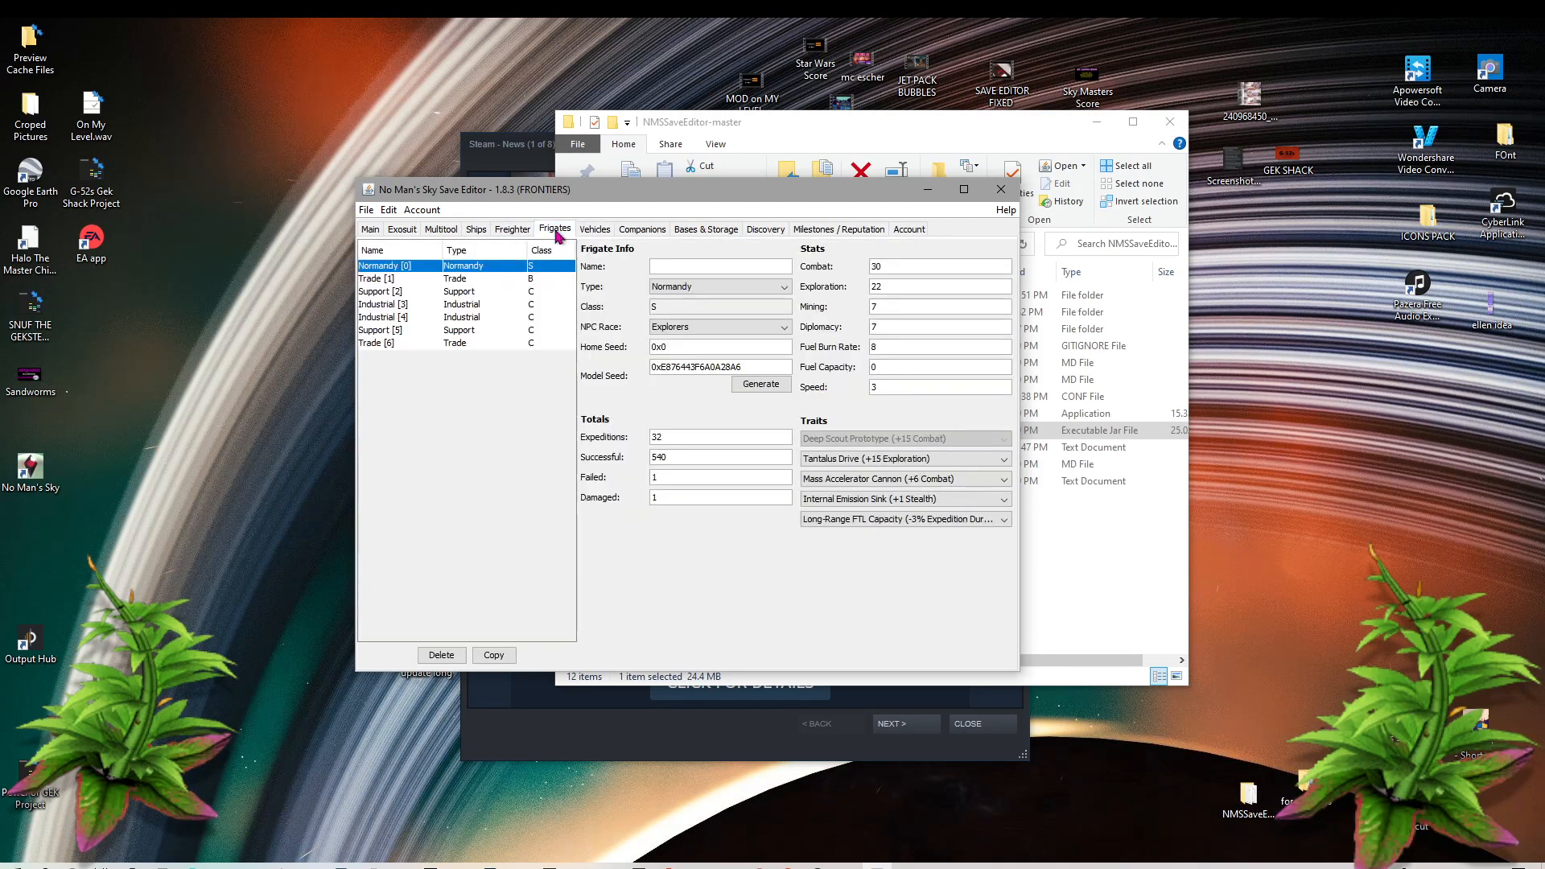
left_click(514, 231)
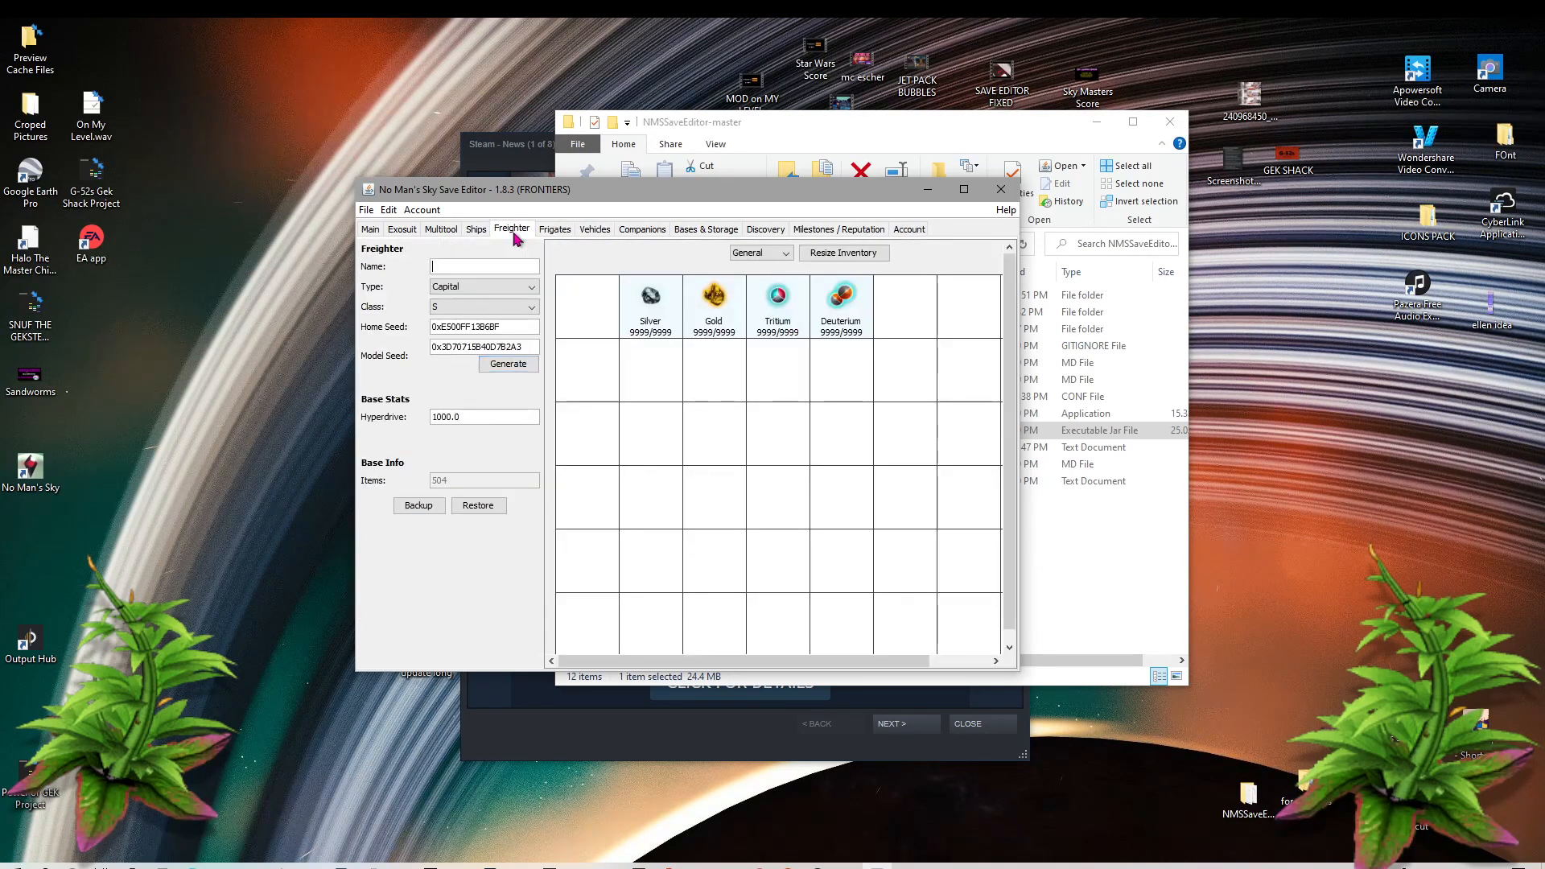
left_click(783, 255)
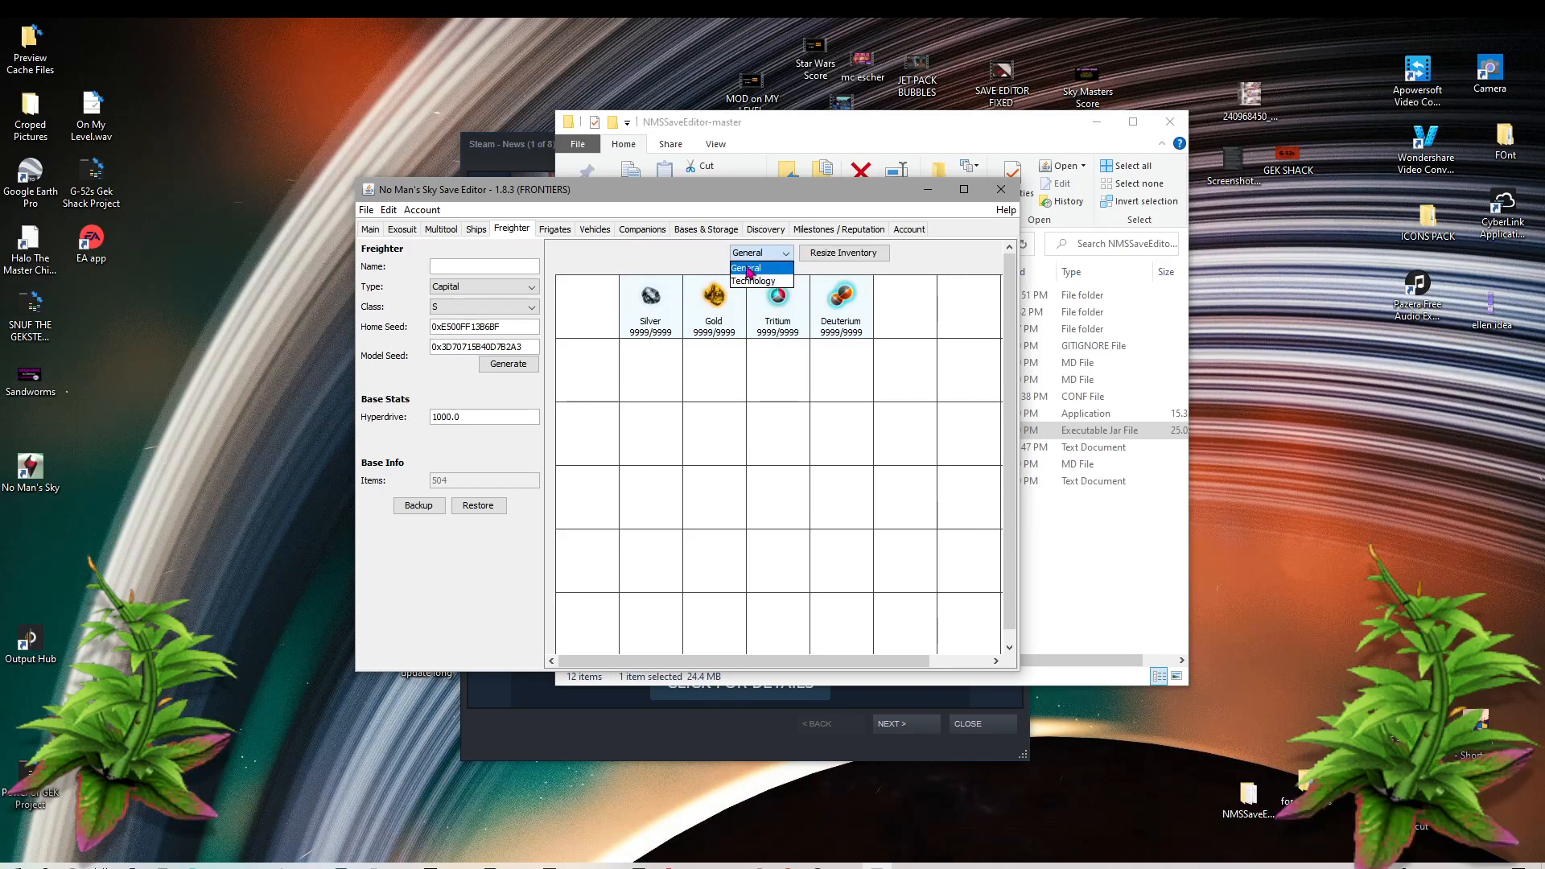
left_click(757, 281)
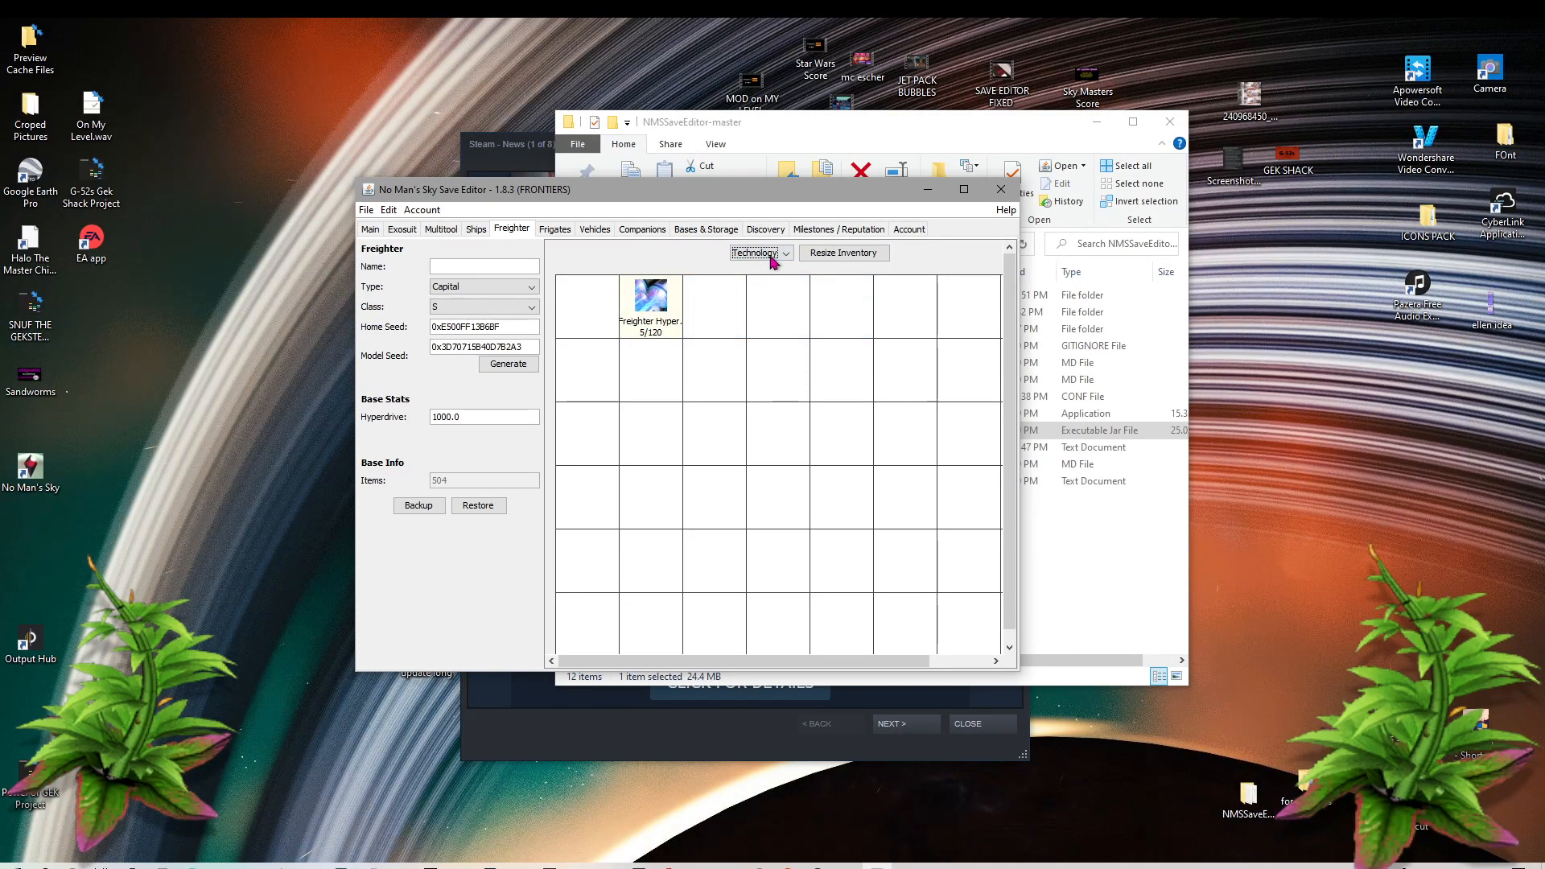
left_click(763, 256)
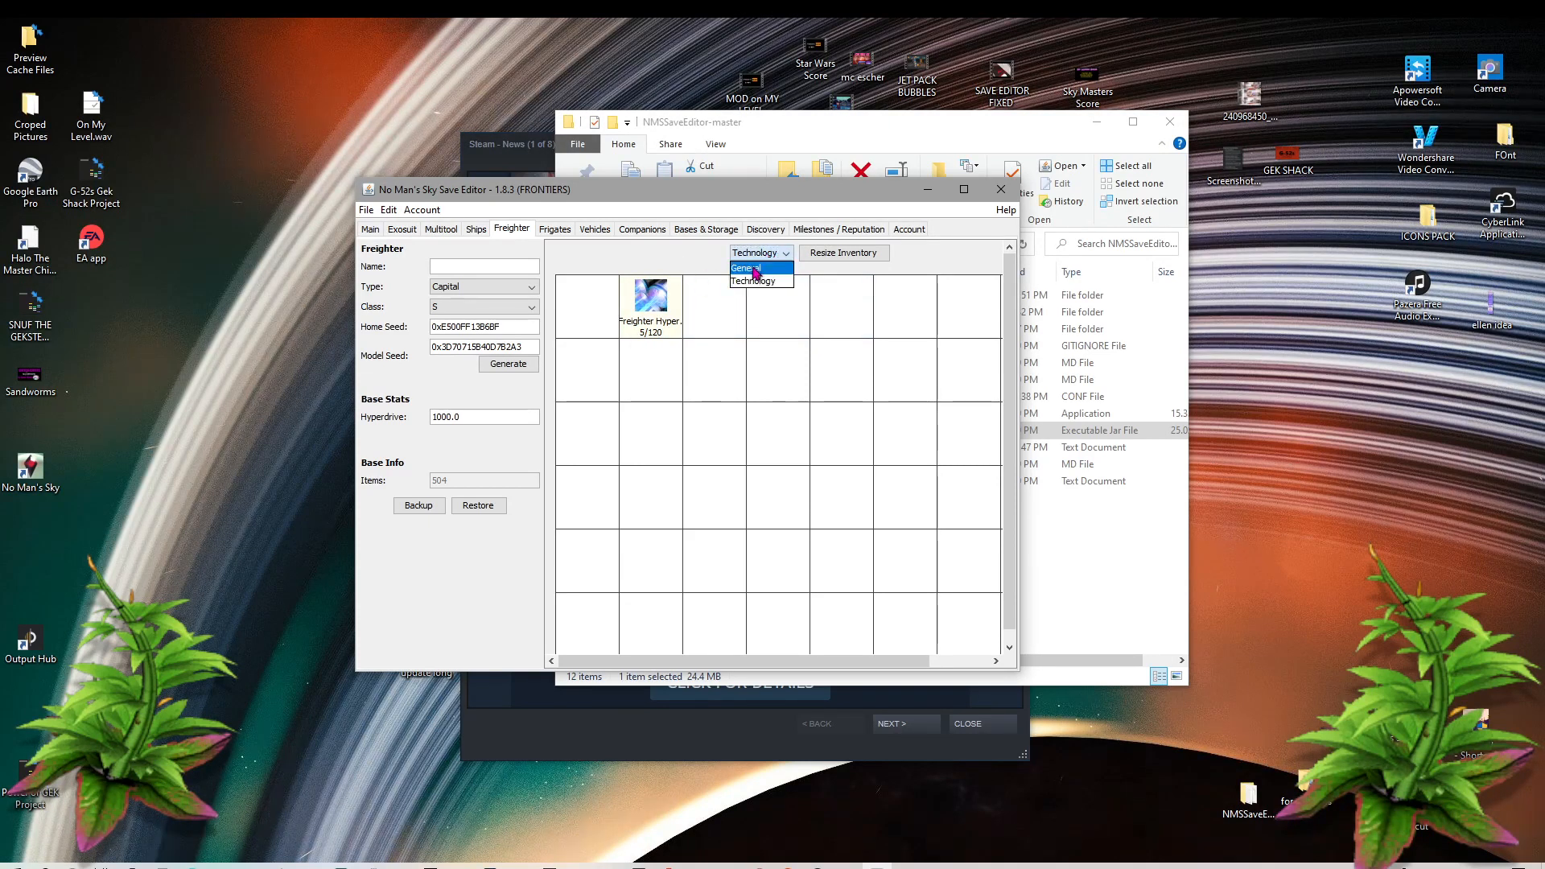
left_click(757, 271)
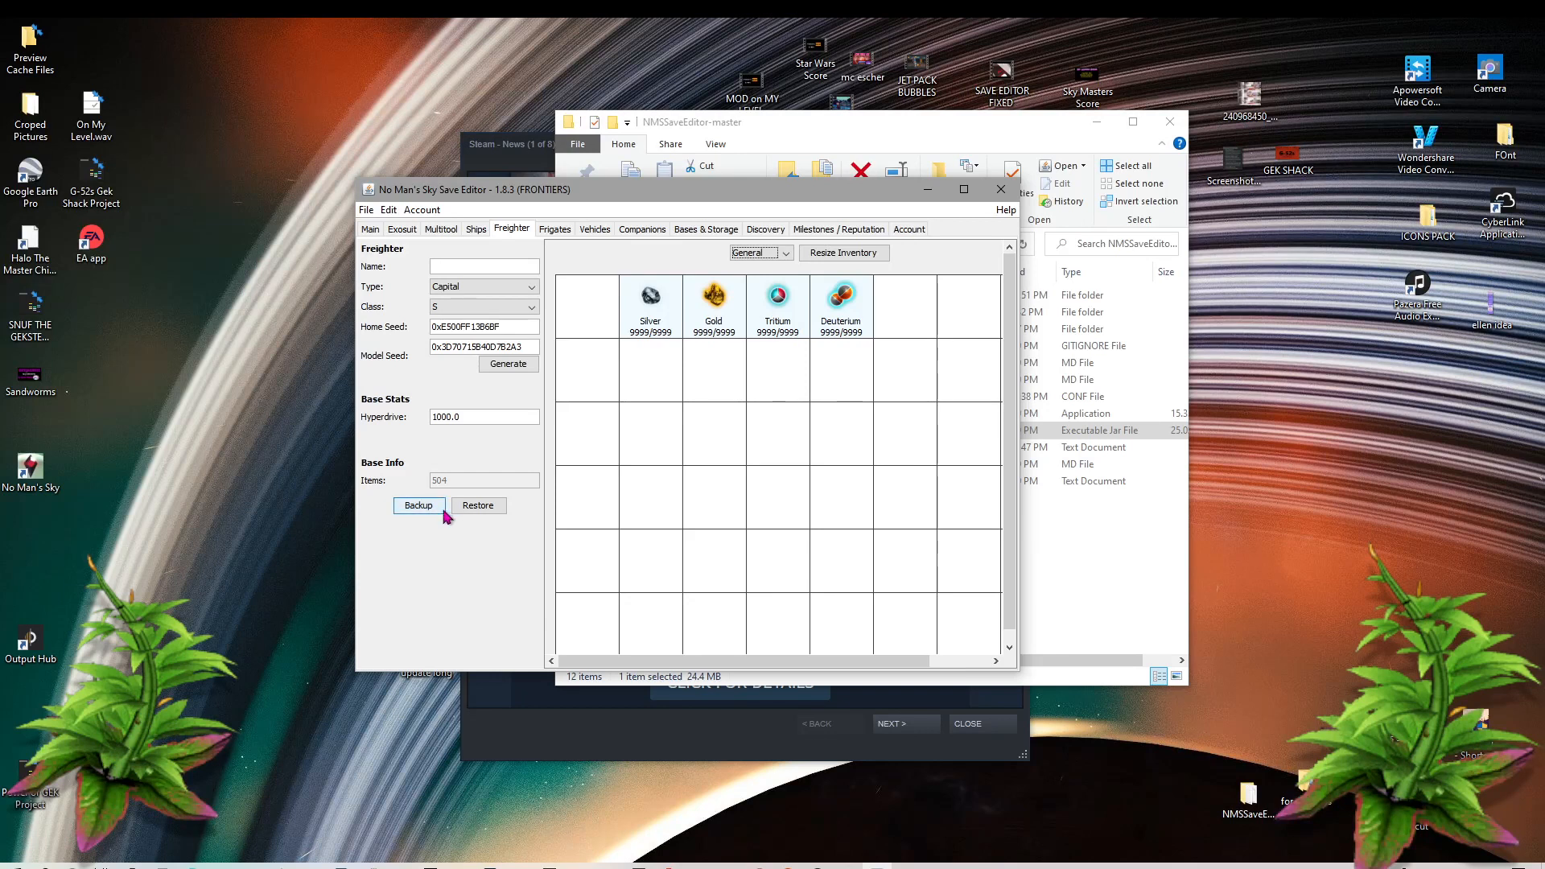
Step: Look at the save location offered for a freighter base backup, without saving a backup file
left_click(420, 506)
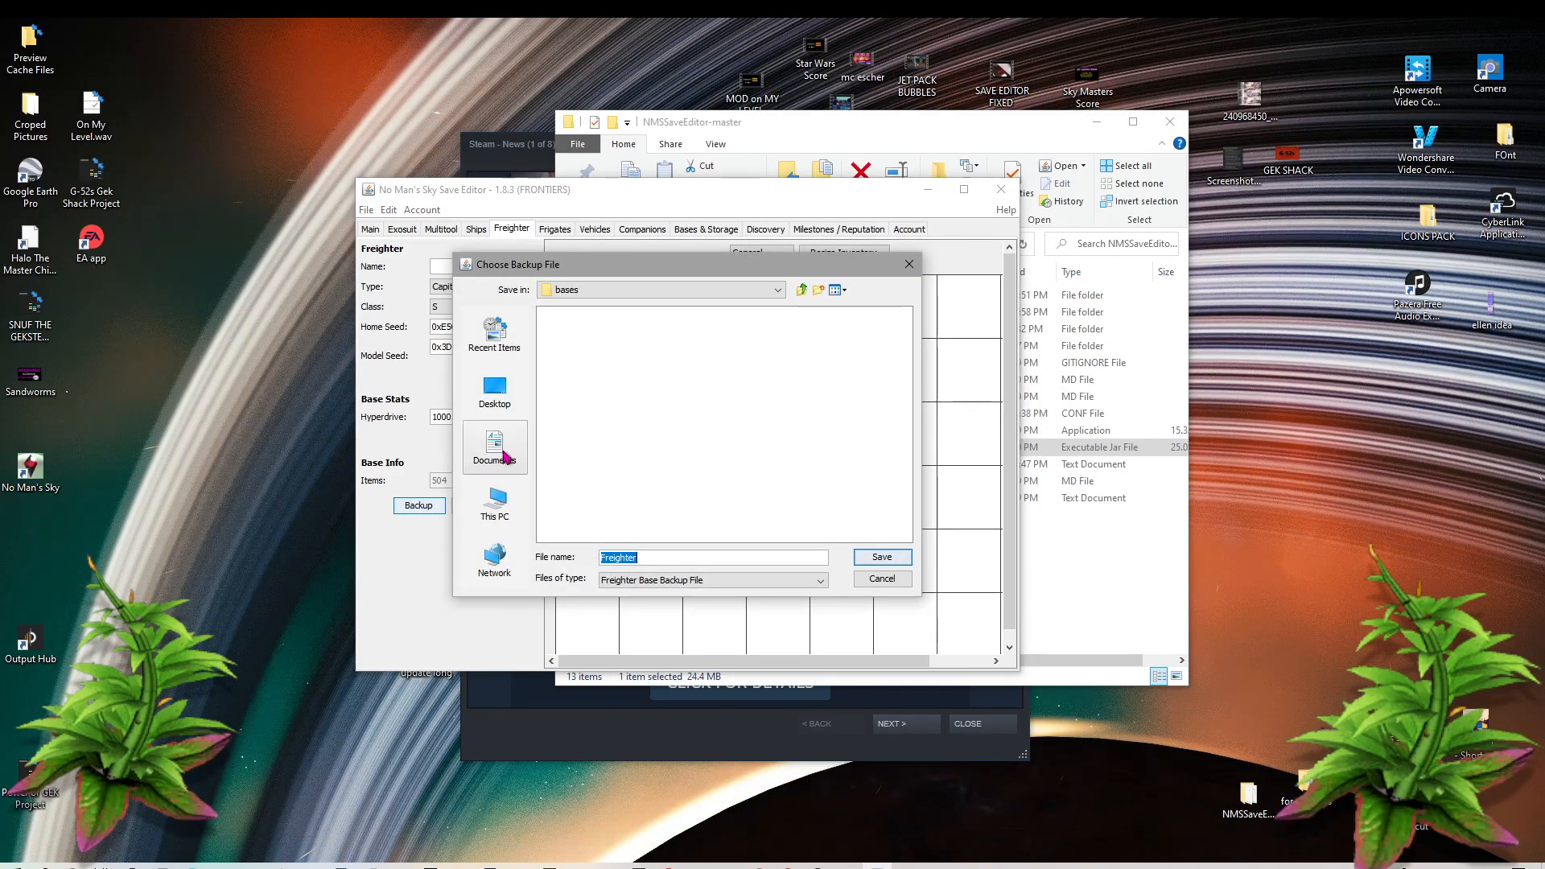
left_click(909, 265)
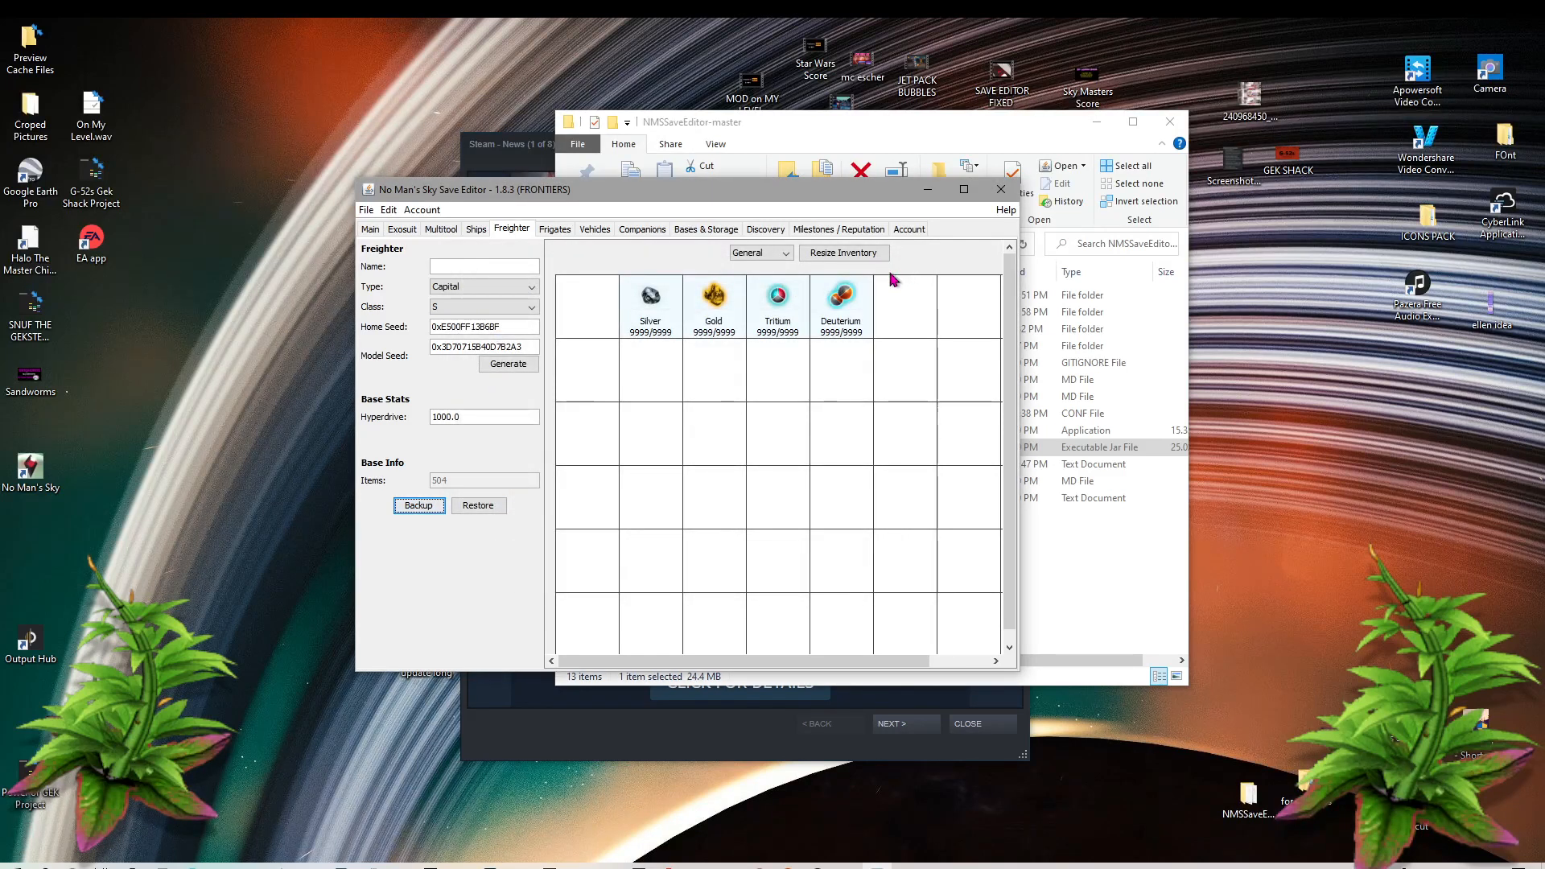
Step: Enable all slots in the General inventory of the ship Eokai's Prime Inquirer
left_click(476, 230)
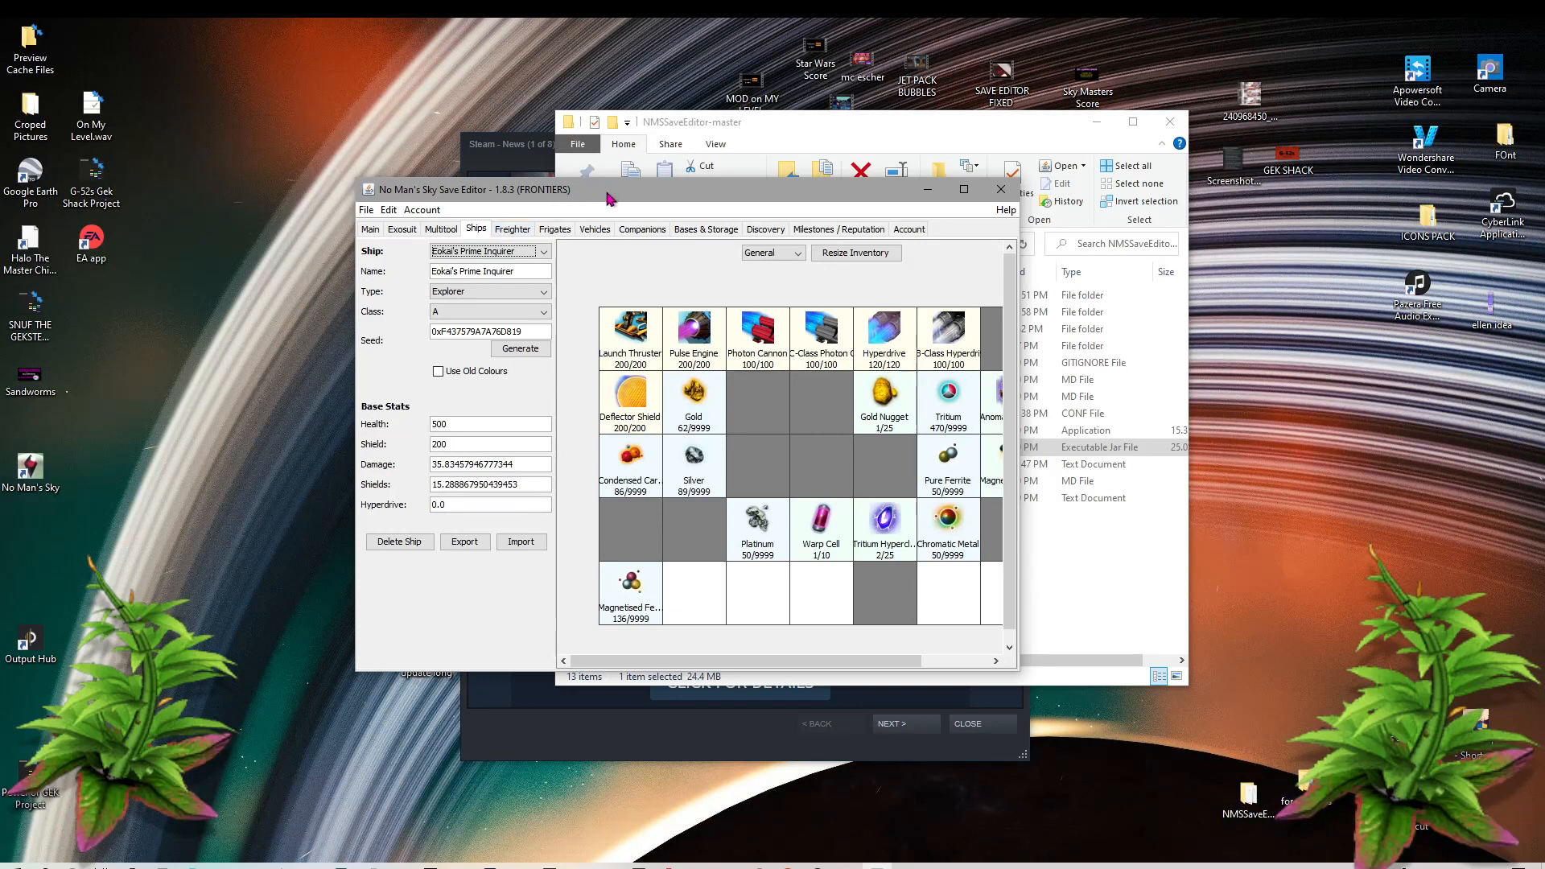
left_click_drag(607, 198, 741, 185)
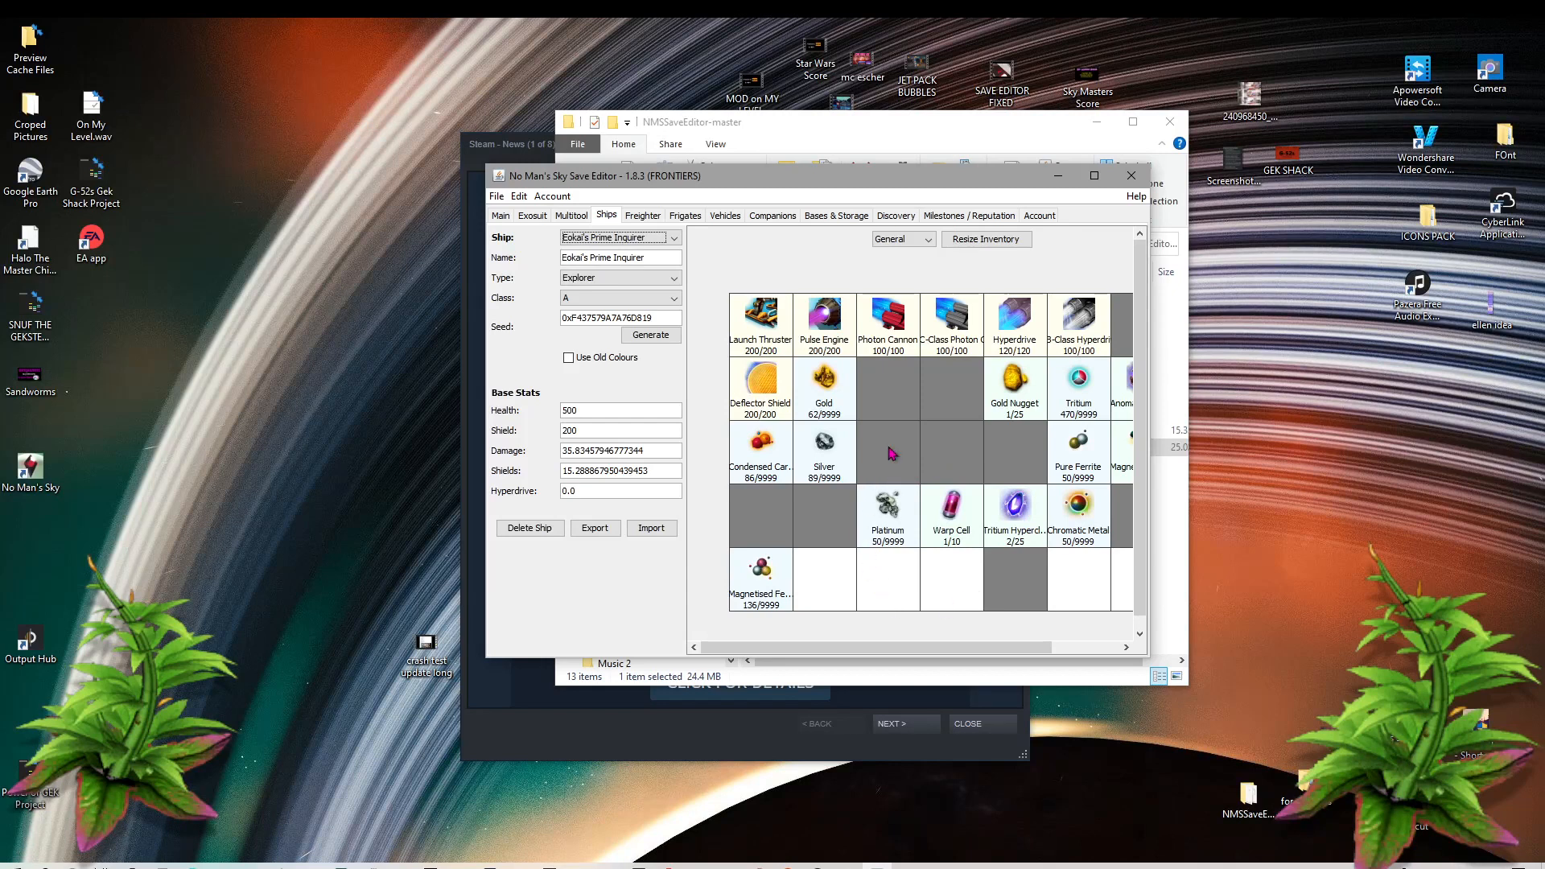
right_click(892, 591)
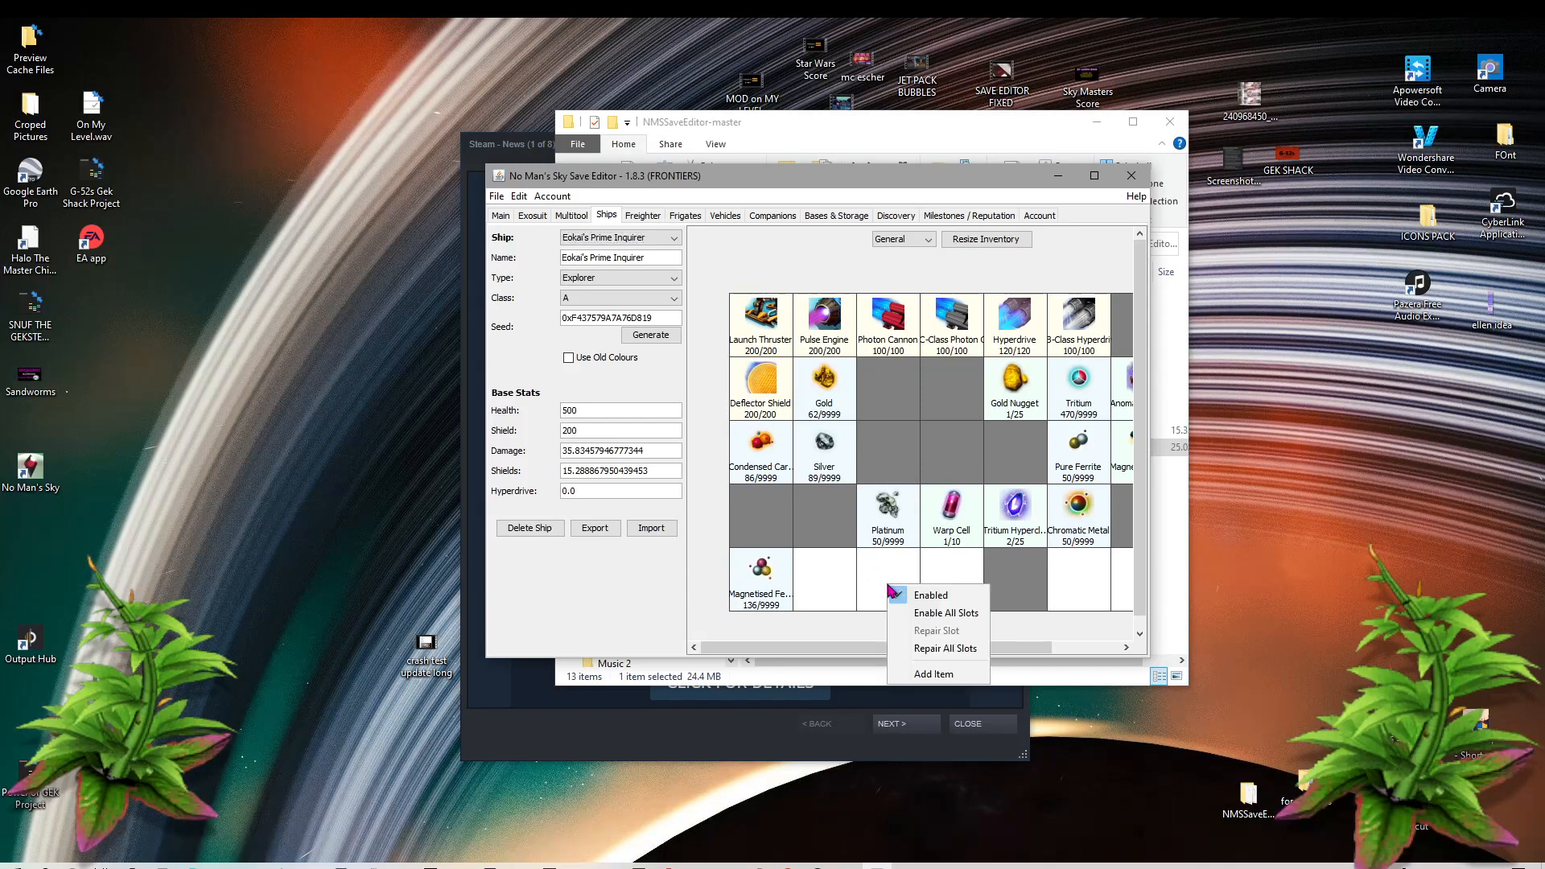
left_click(940, 615)
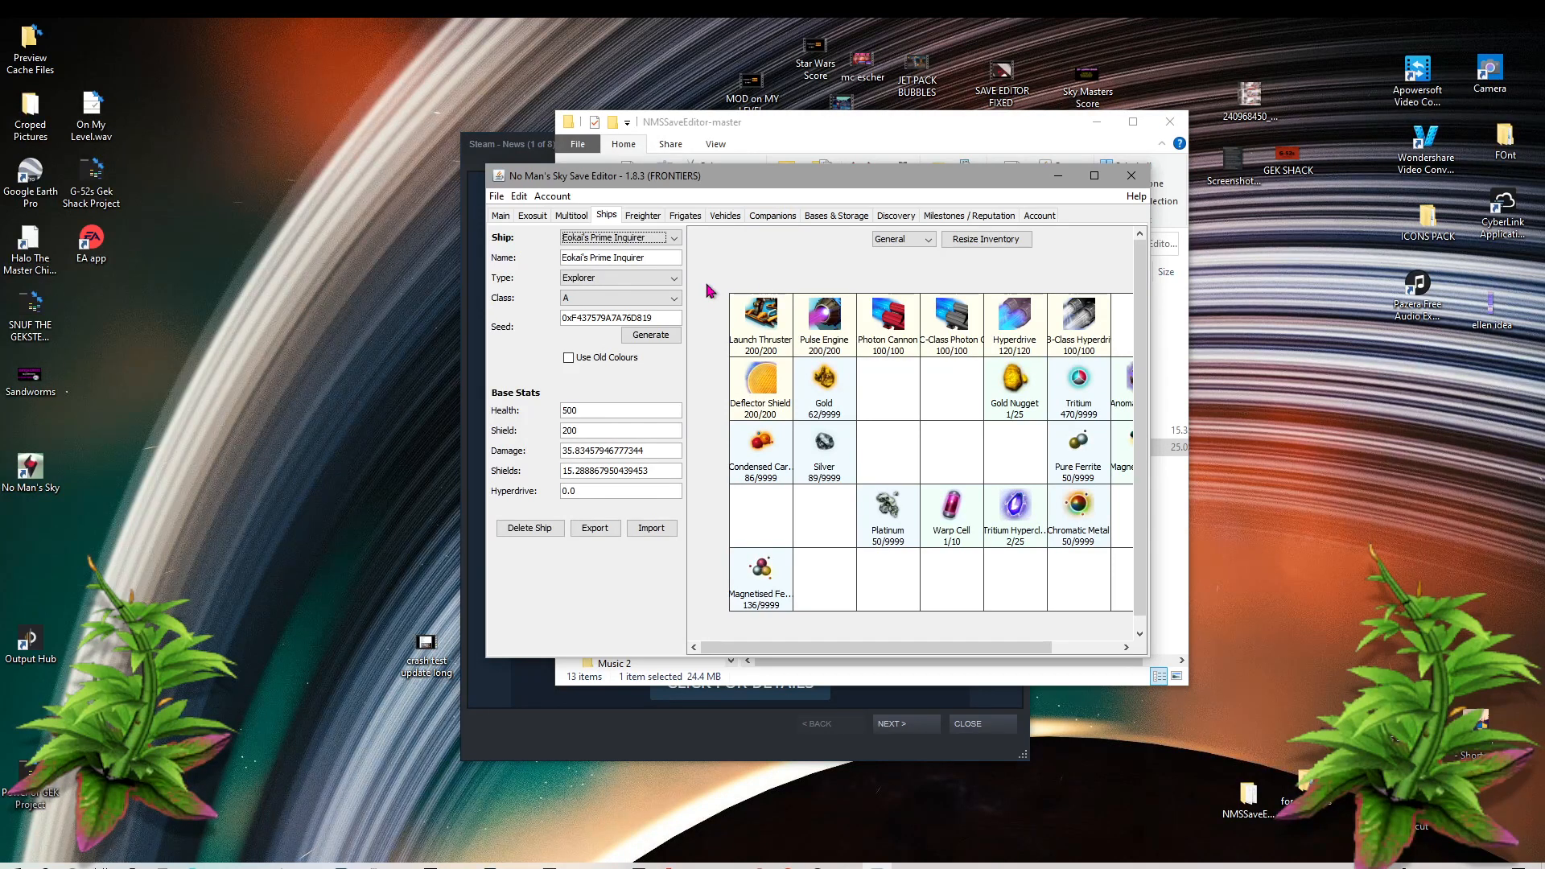
Step: Recharge all technology and refill all stacks throughout the save
left_click(497, 196)
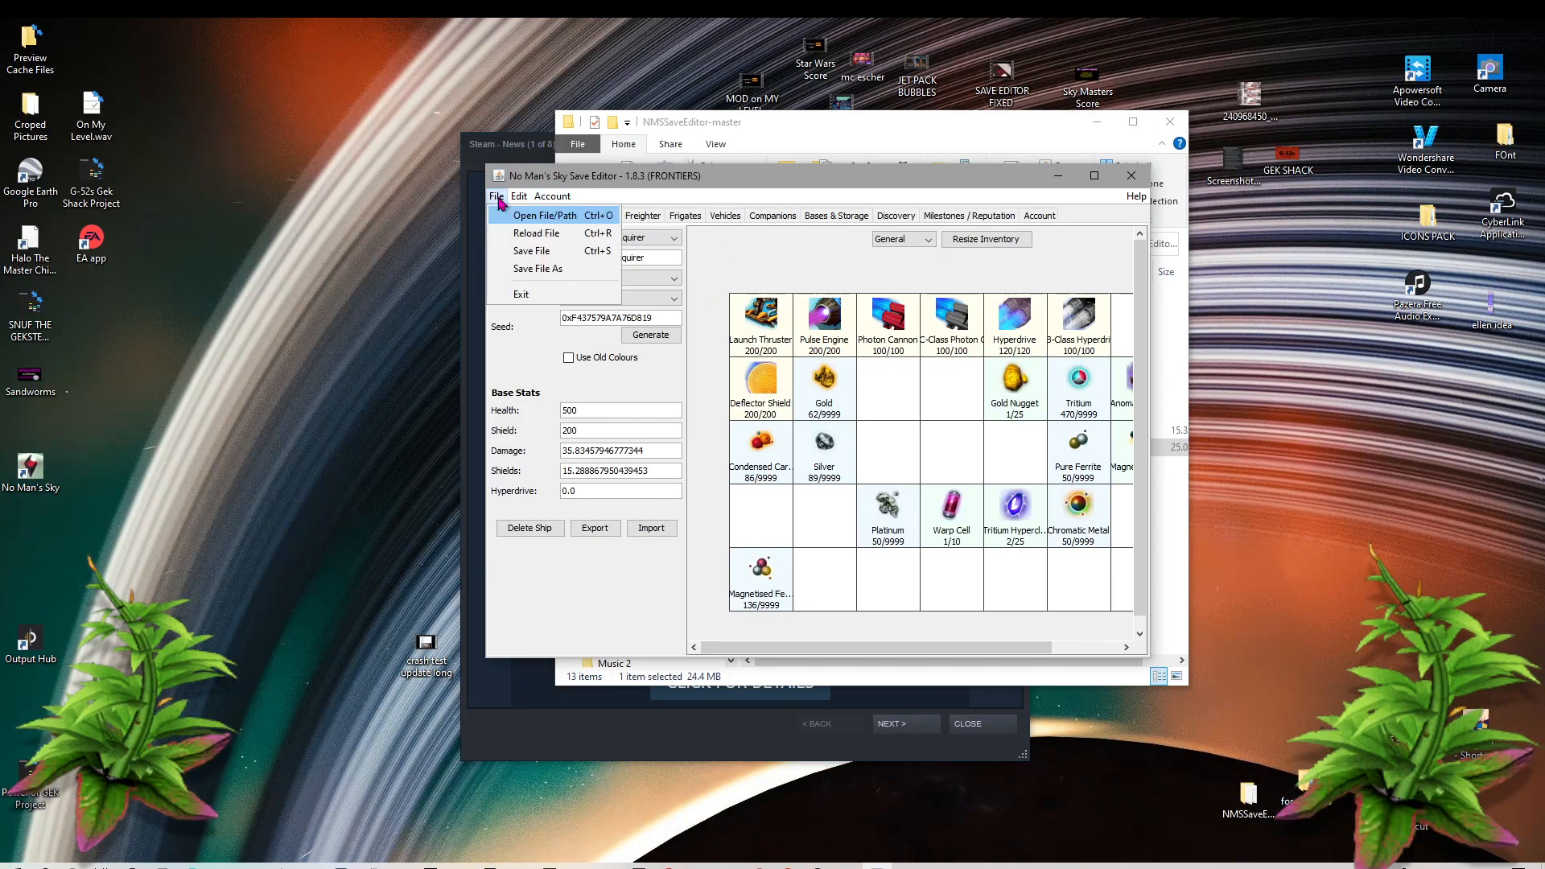
mouse_move(521, 203)
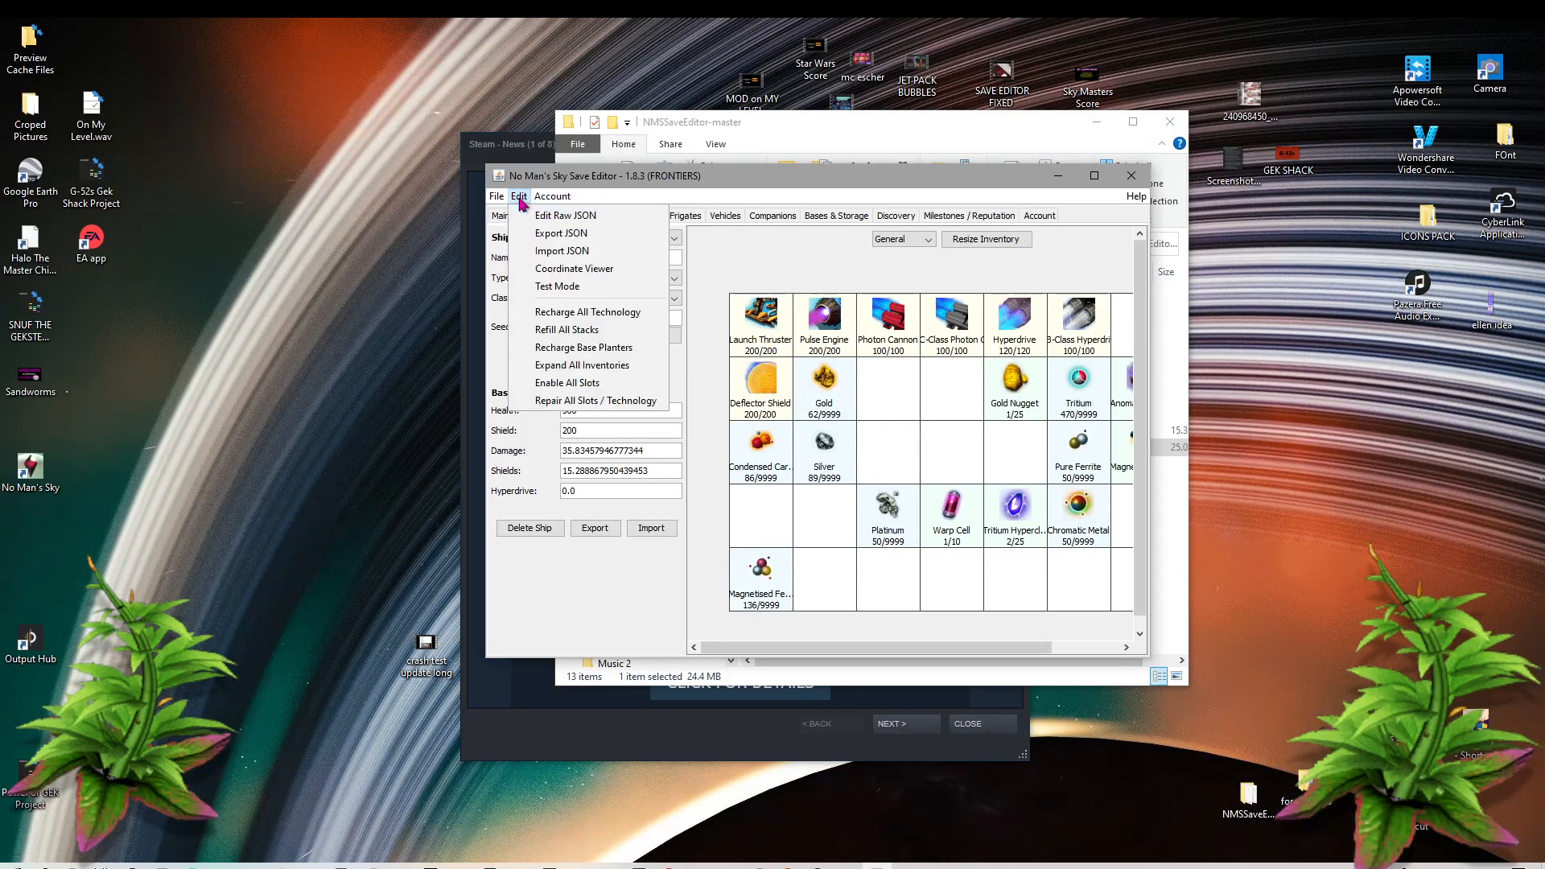
left_click(577, 314)
left_click(519, 195)
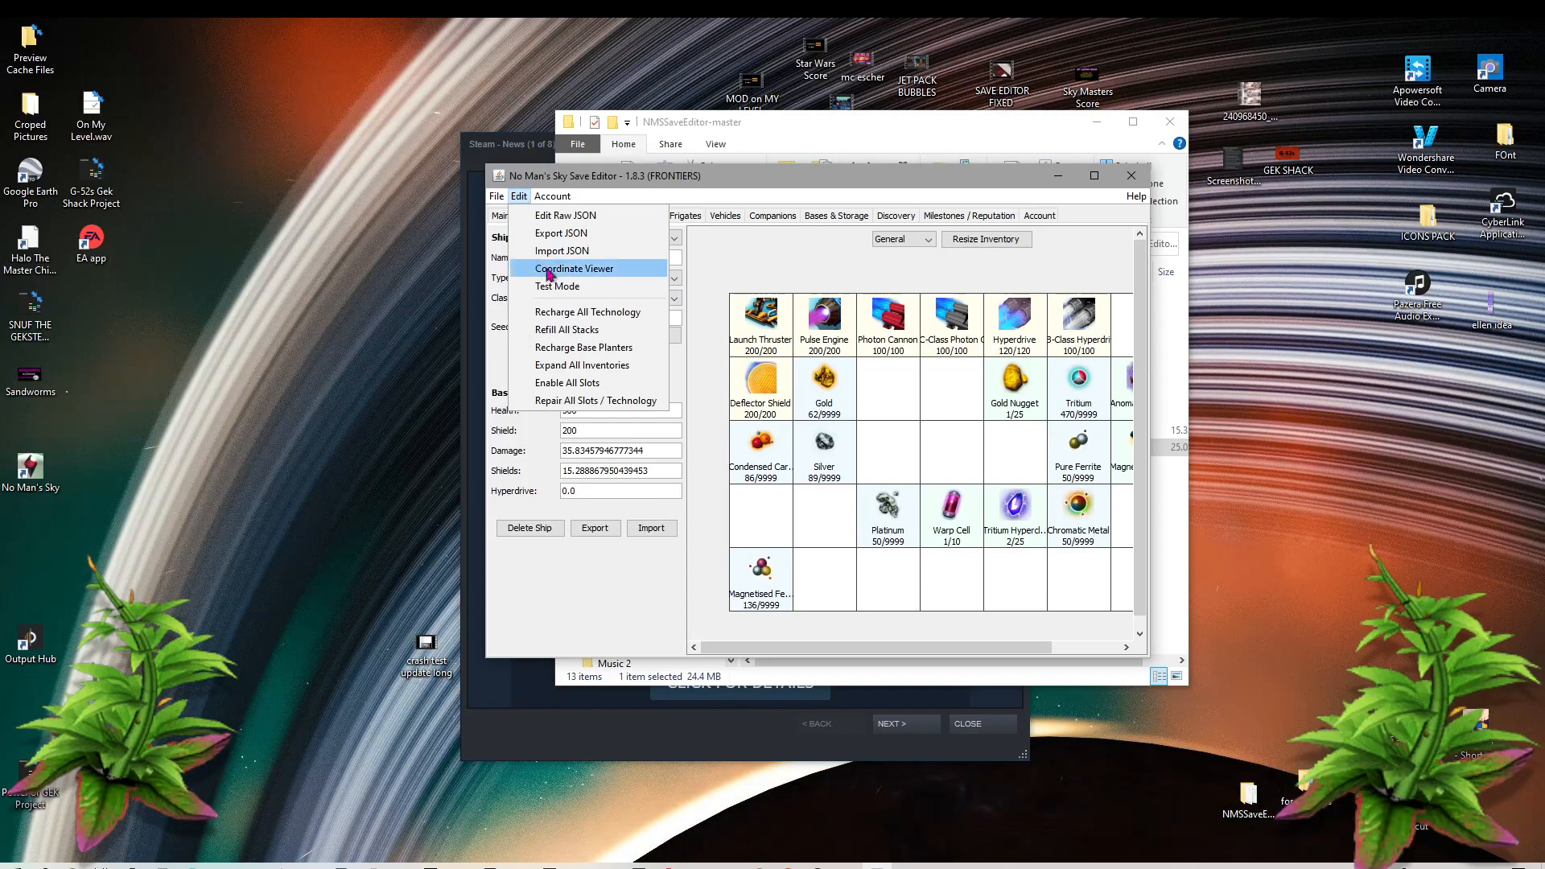
left_click(569, 330)
Step: Expand all inventories in the save and enable all of their slots
left_click(519, 197)
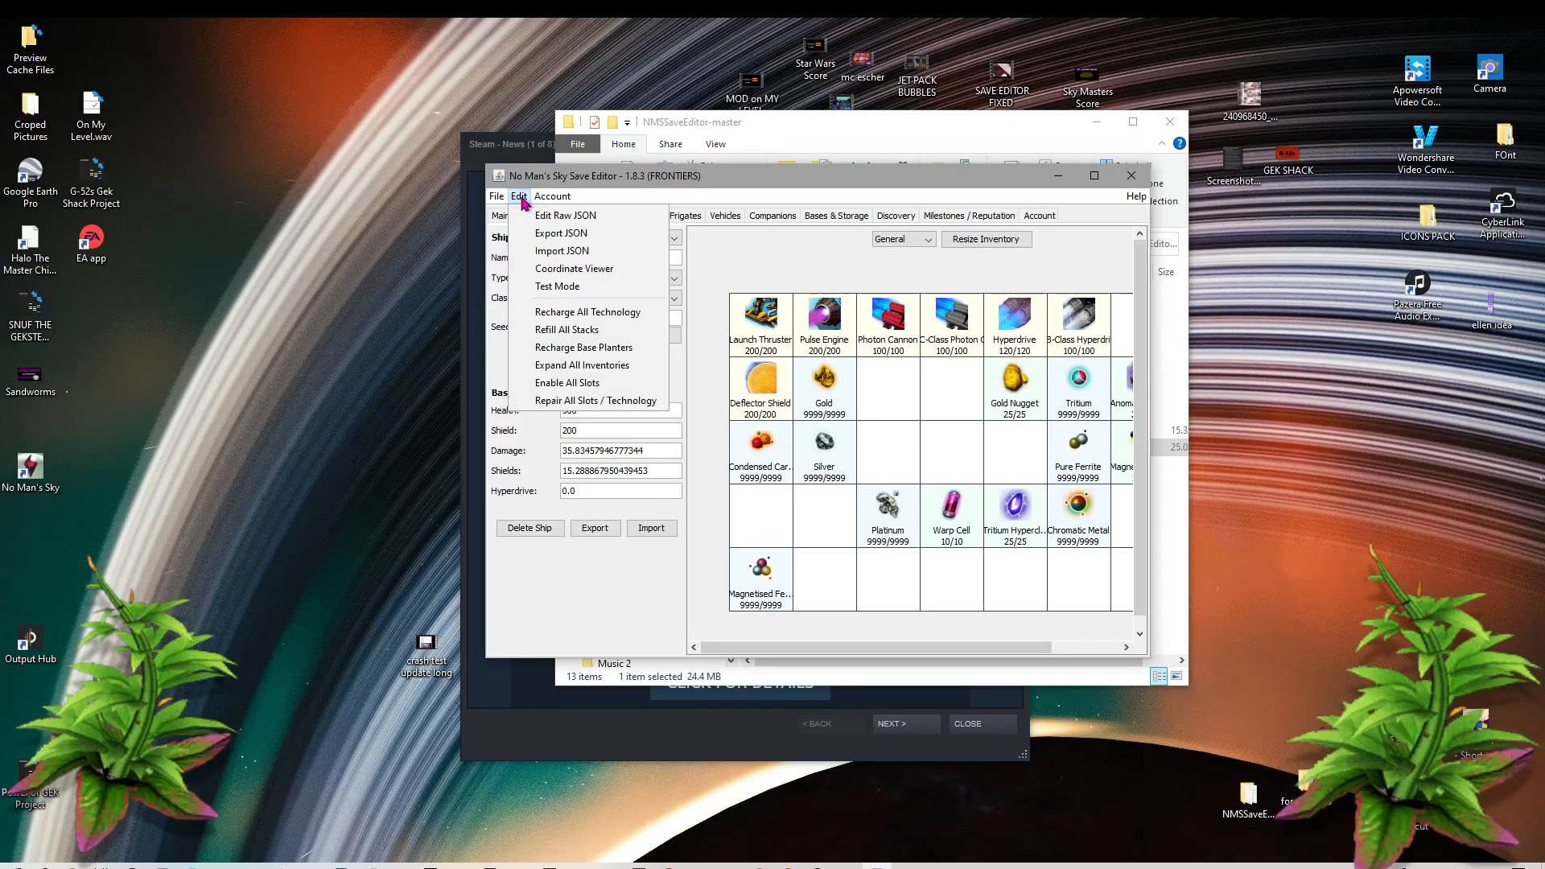
left_click(558, 367)
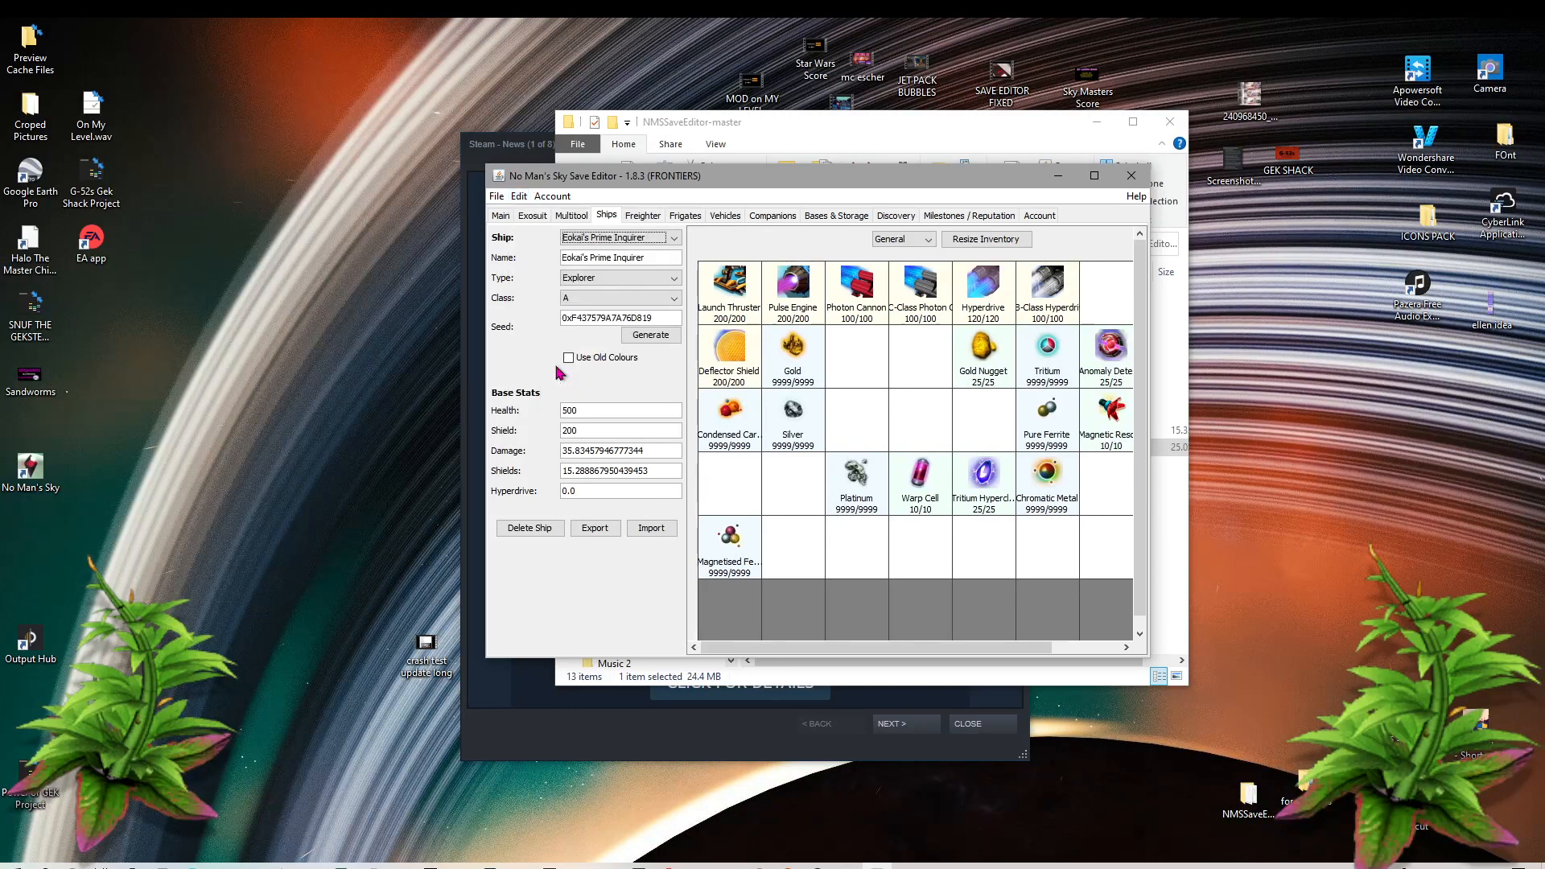
left_click(520, 198)
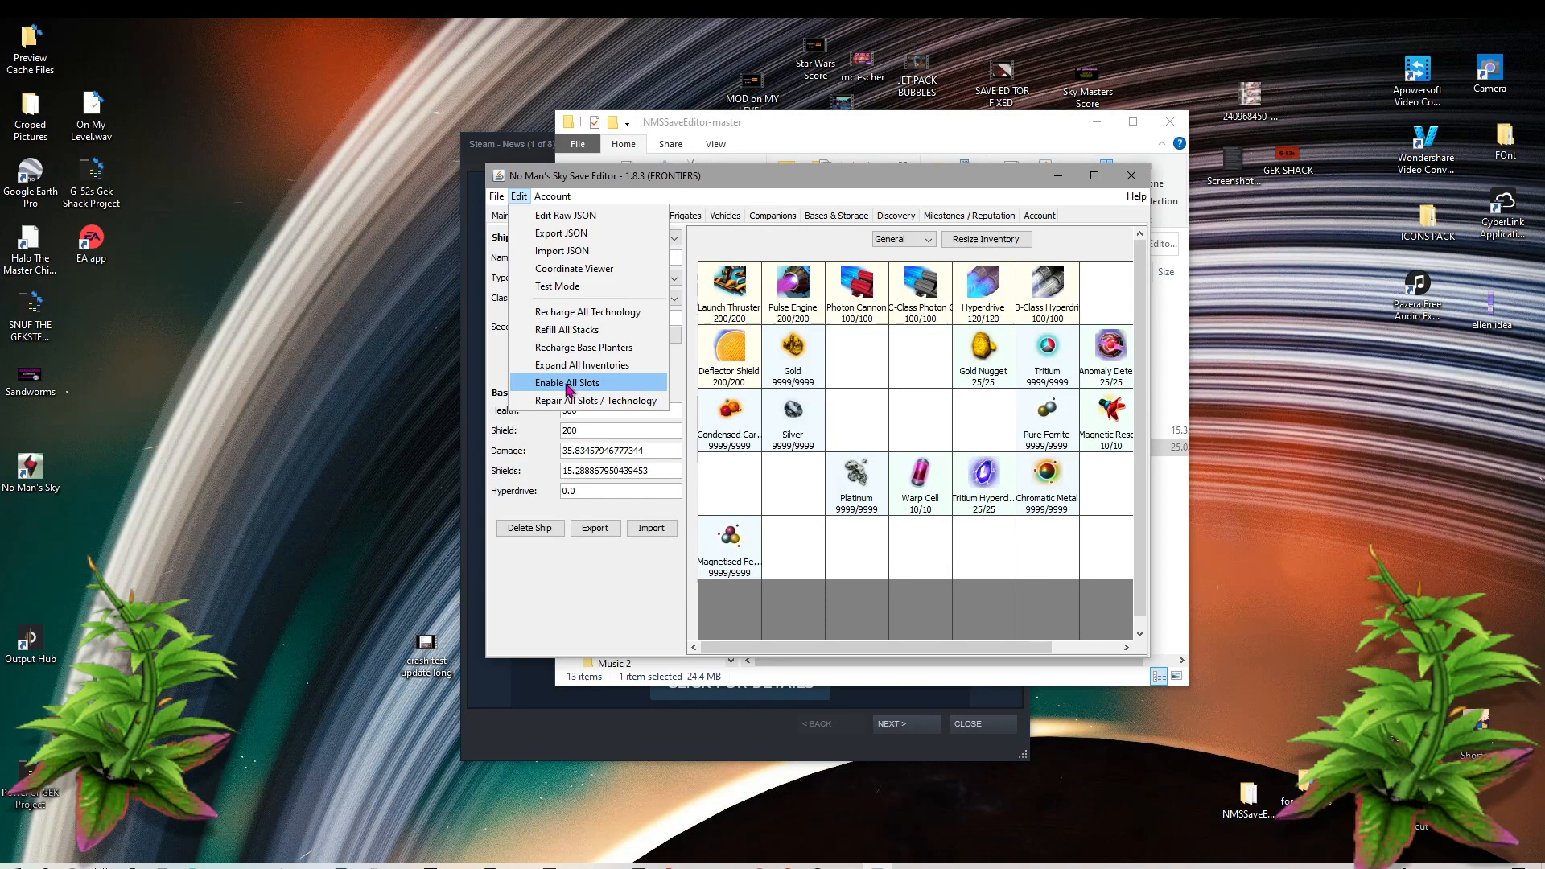
left_click(569, 389)
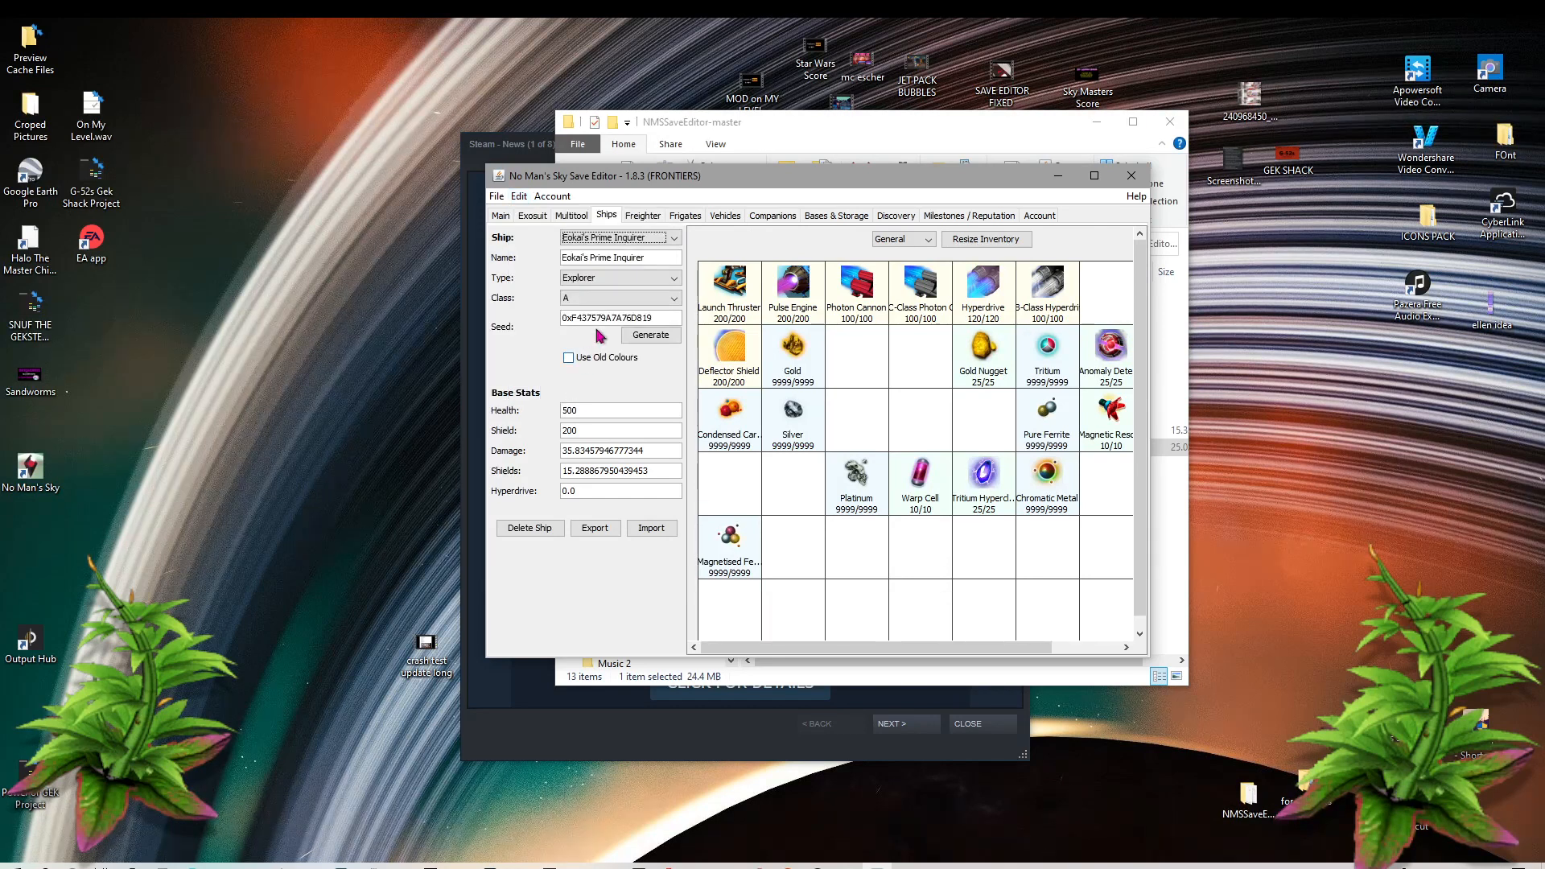
Step: Repair all slots and technology throughout the save
left_click(520, 198)
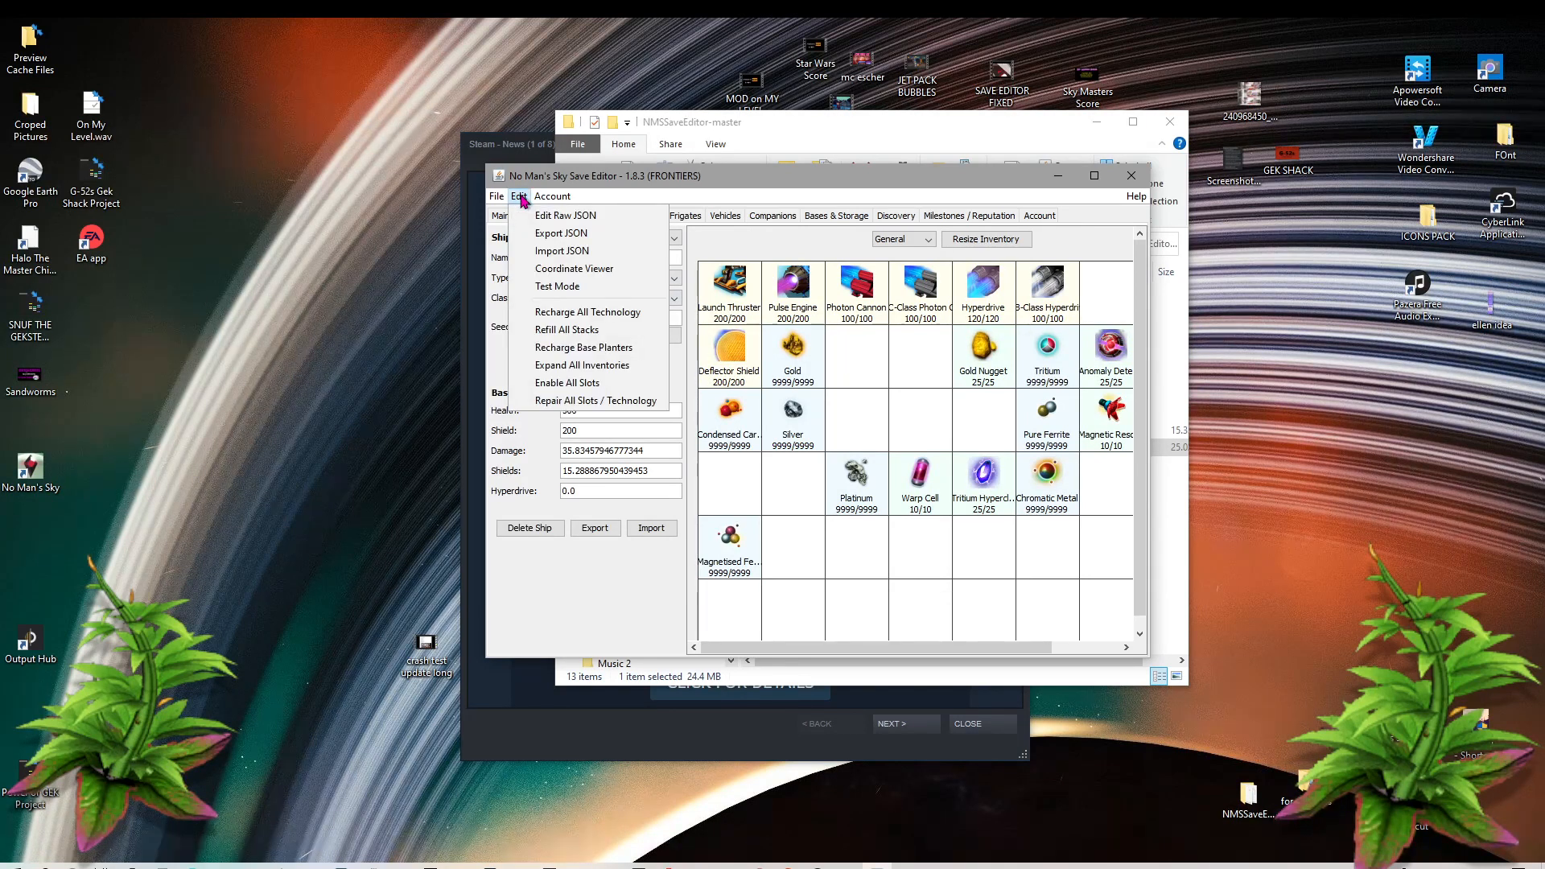
left_click(557, 401)
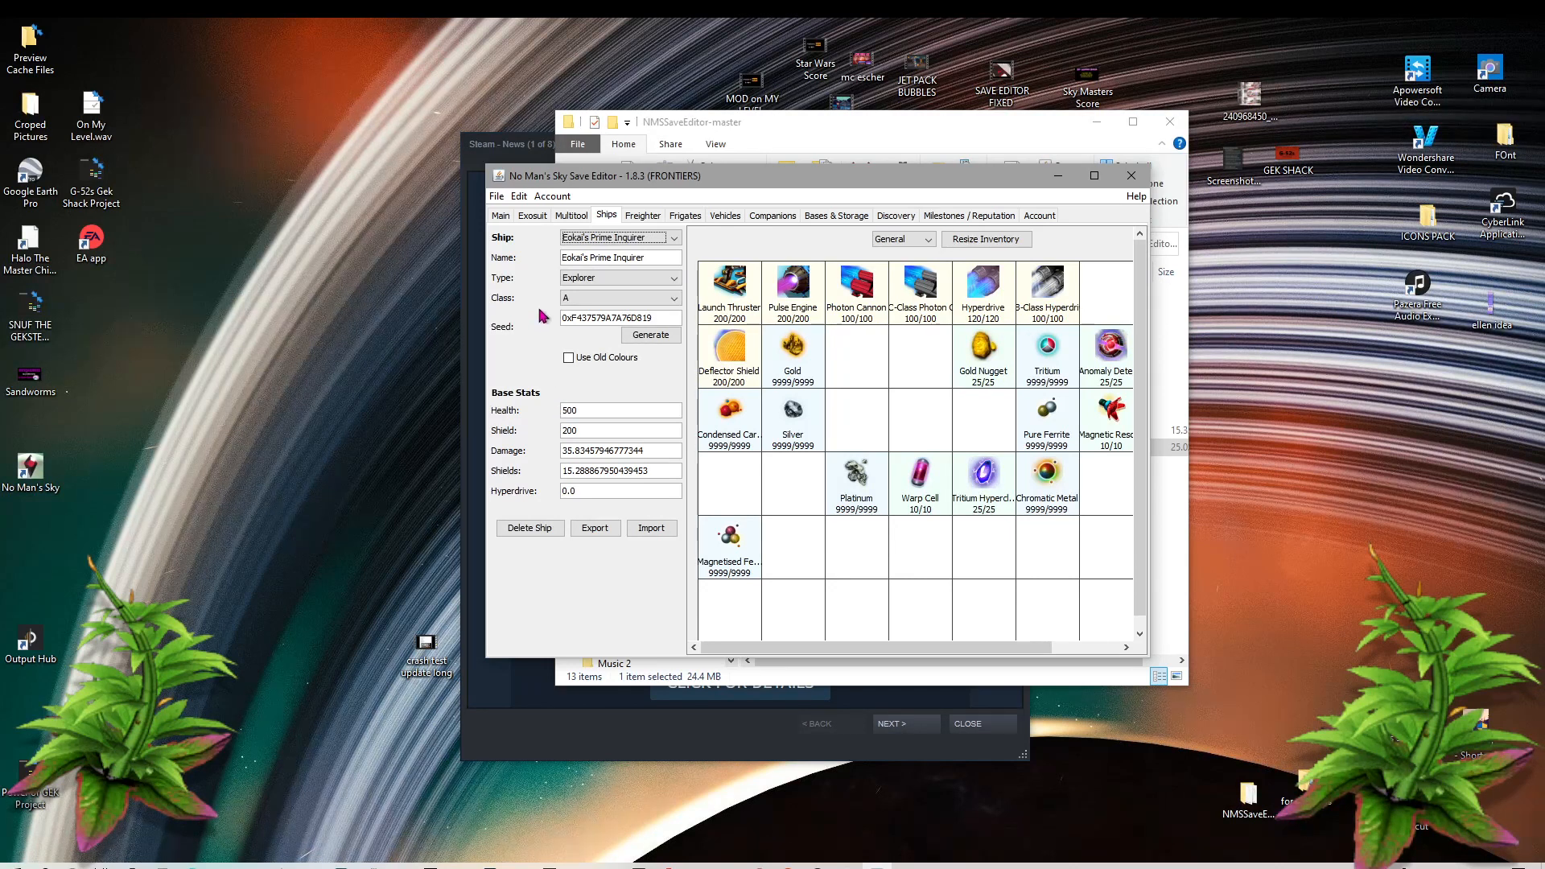
left_click(520, 197)
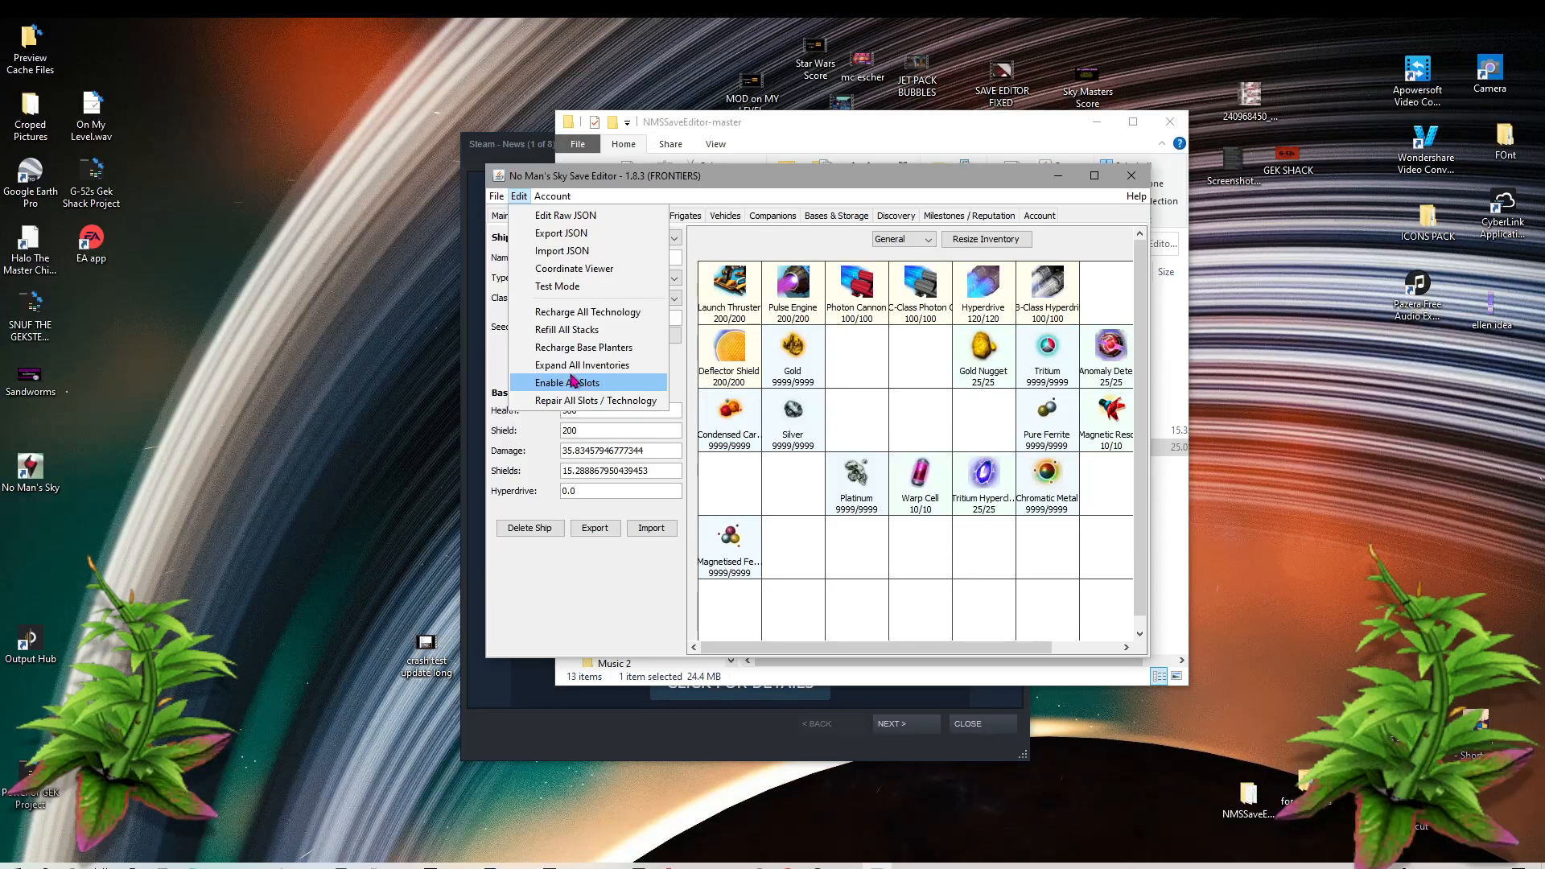
left_click(751, 186)
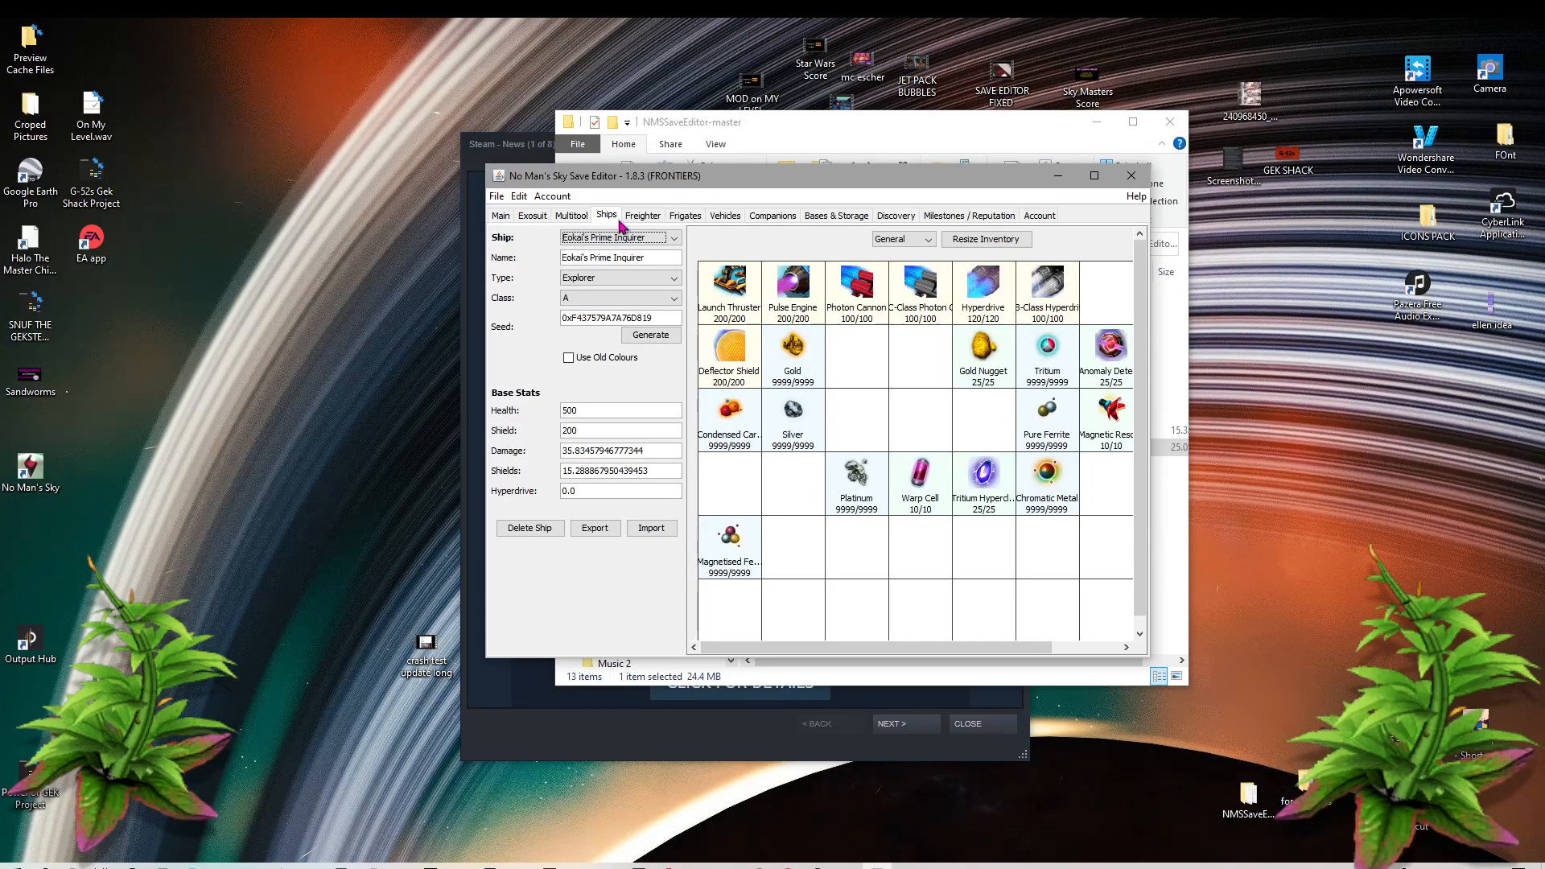
Step: Select the ship Fighter [1], check the available ship types without changing its type, and set its class to S
left_click(672, 241)
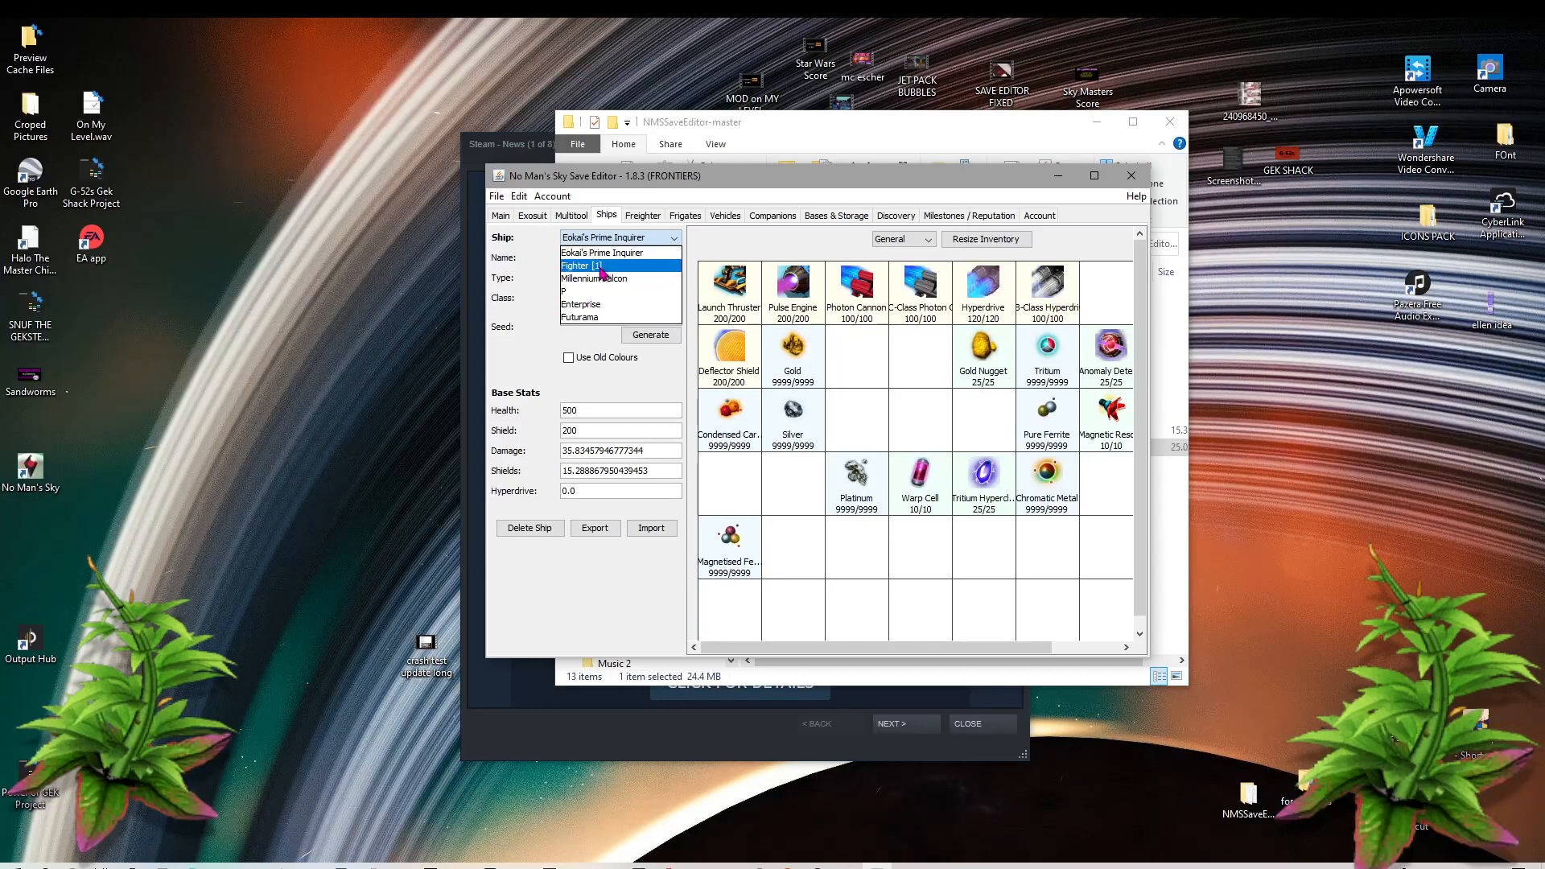
left_click(600, 268)
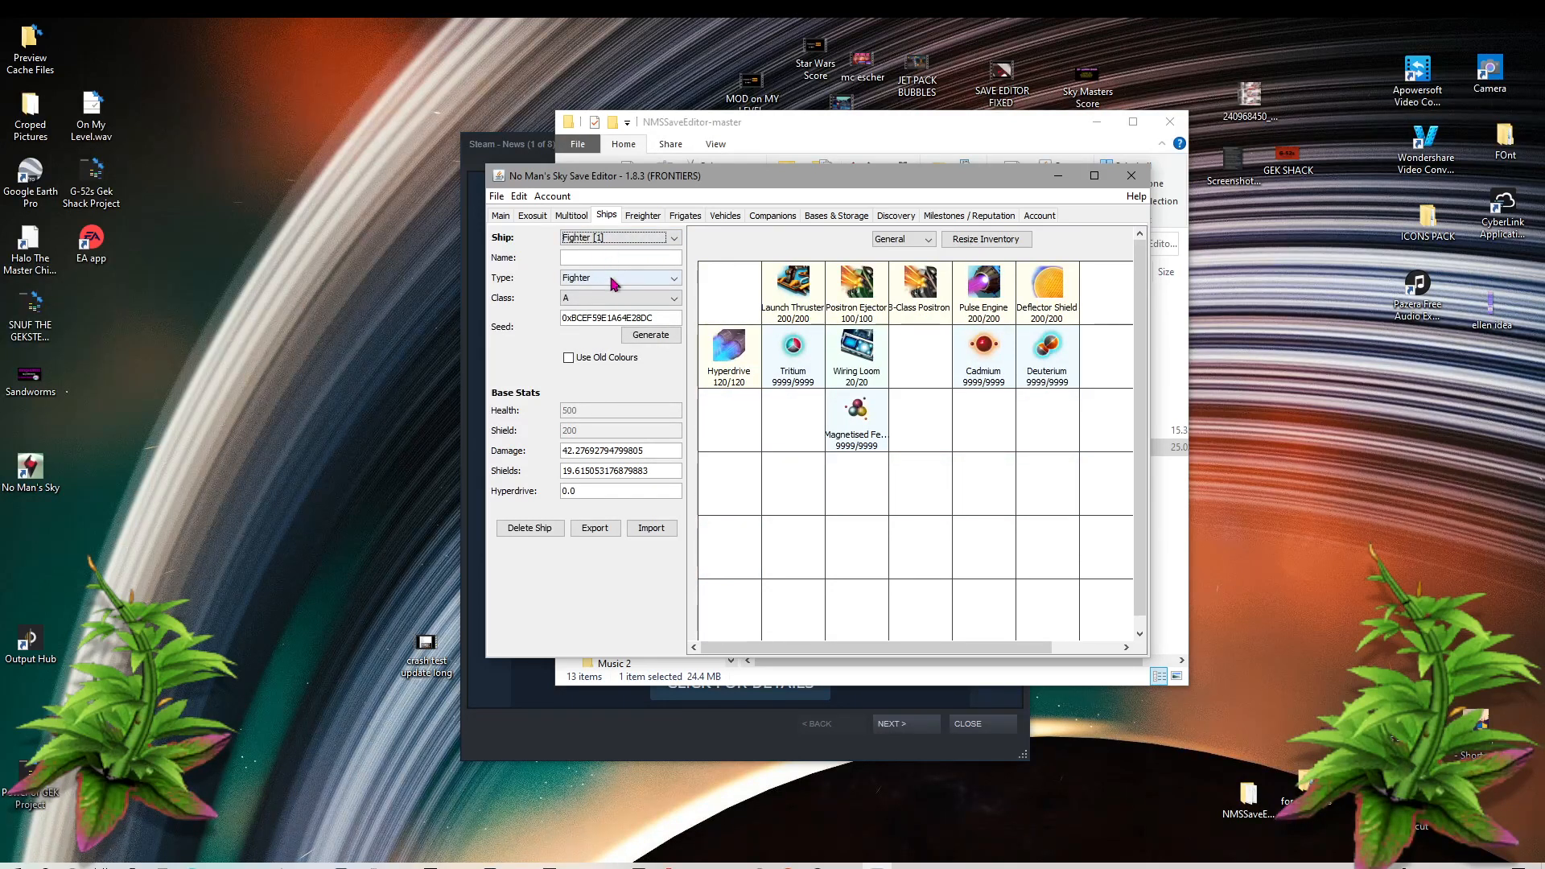
left_click(622, 279)
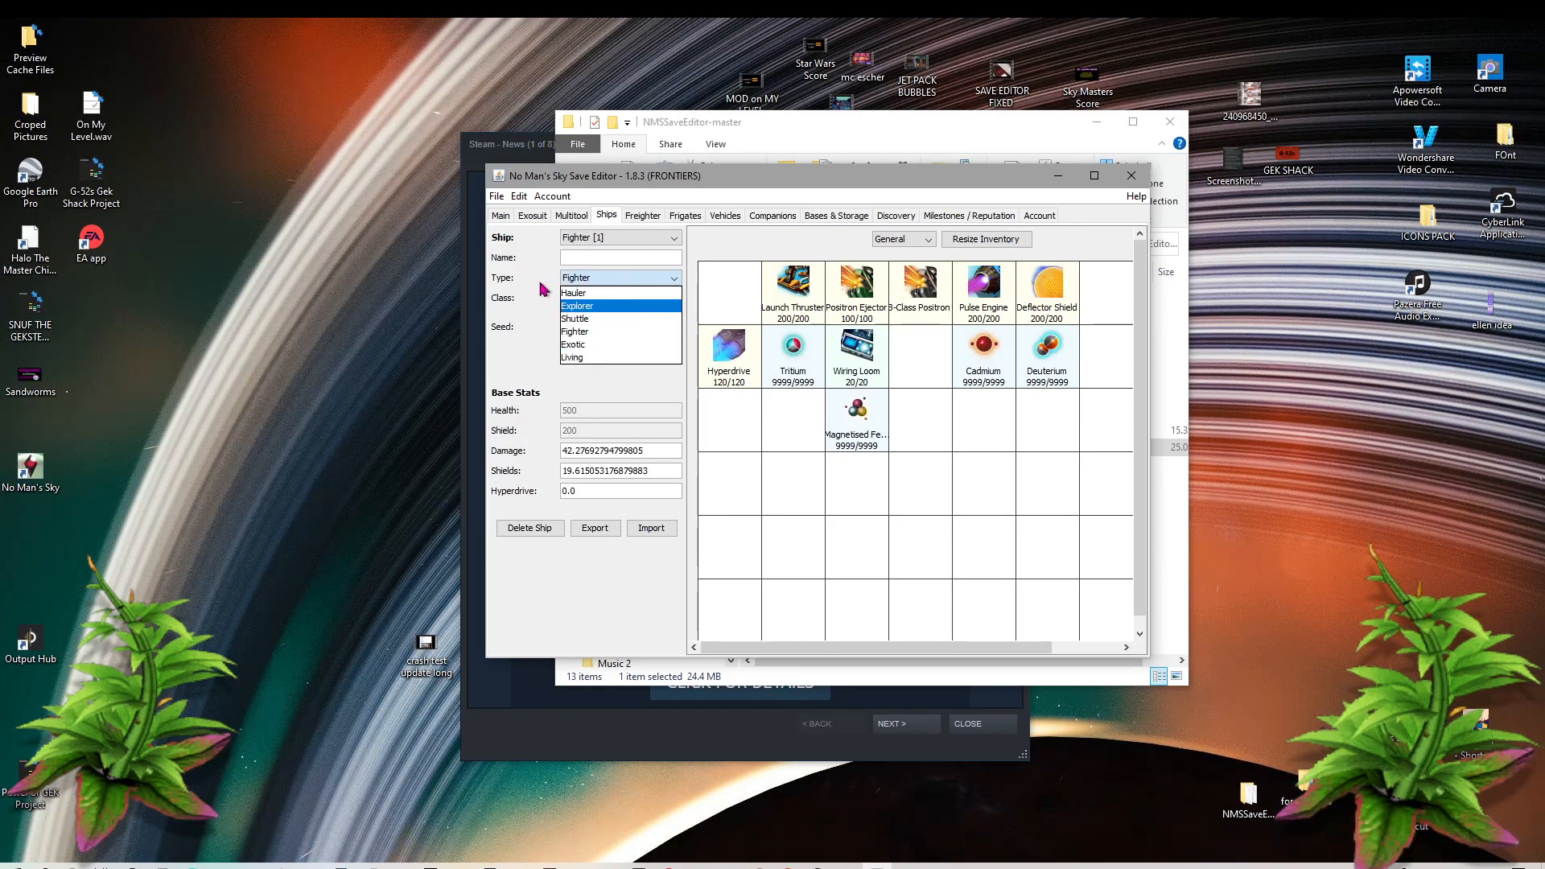
left_click(545, 286)
left_click(592, 300)
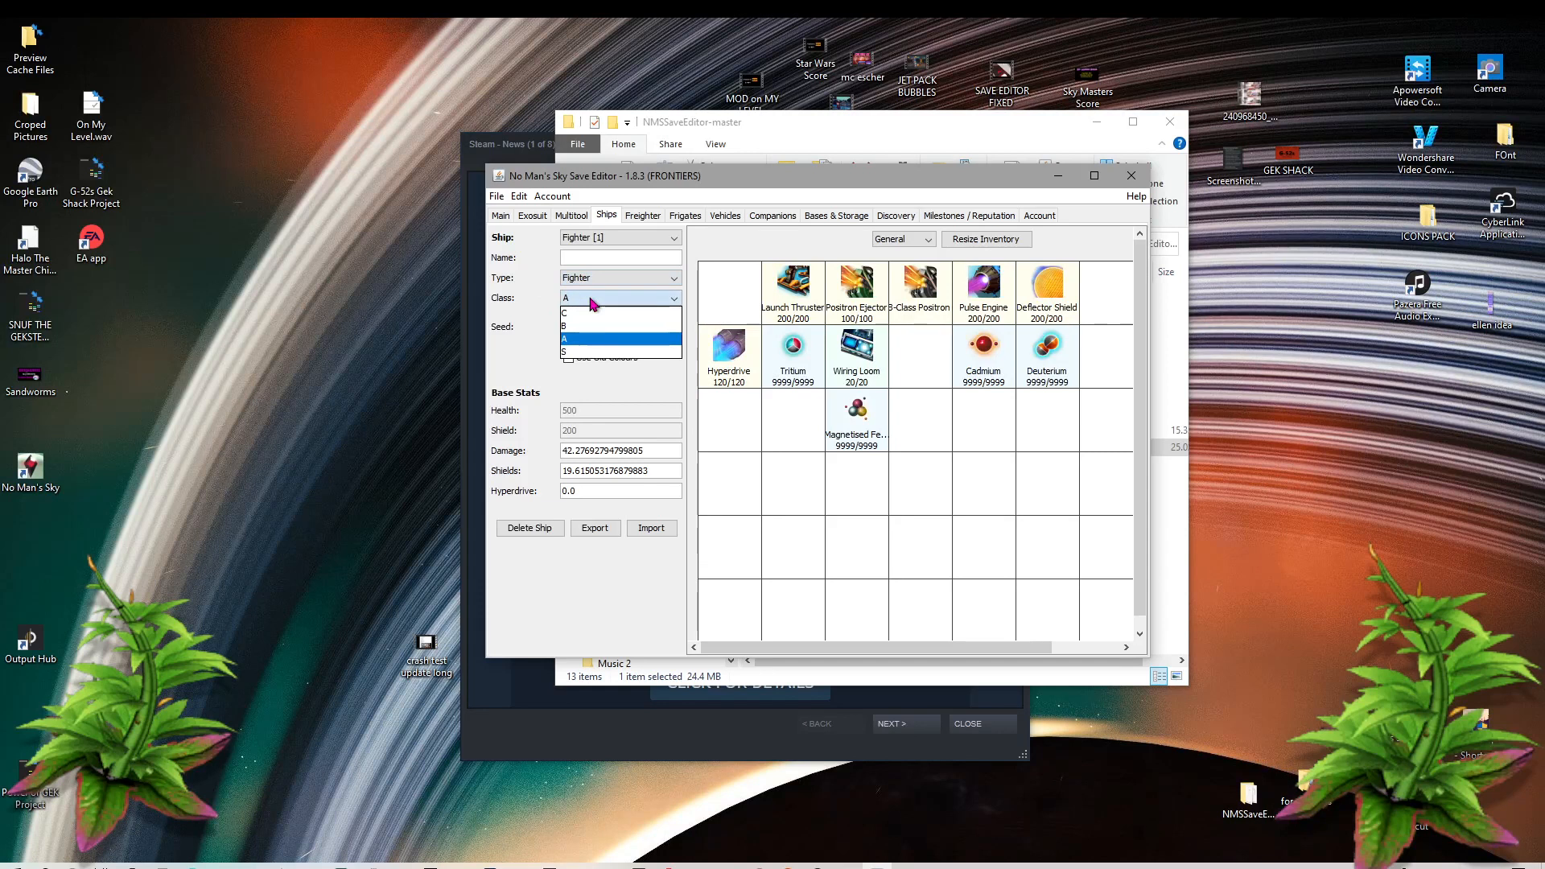
left_click(585, 350)
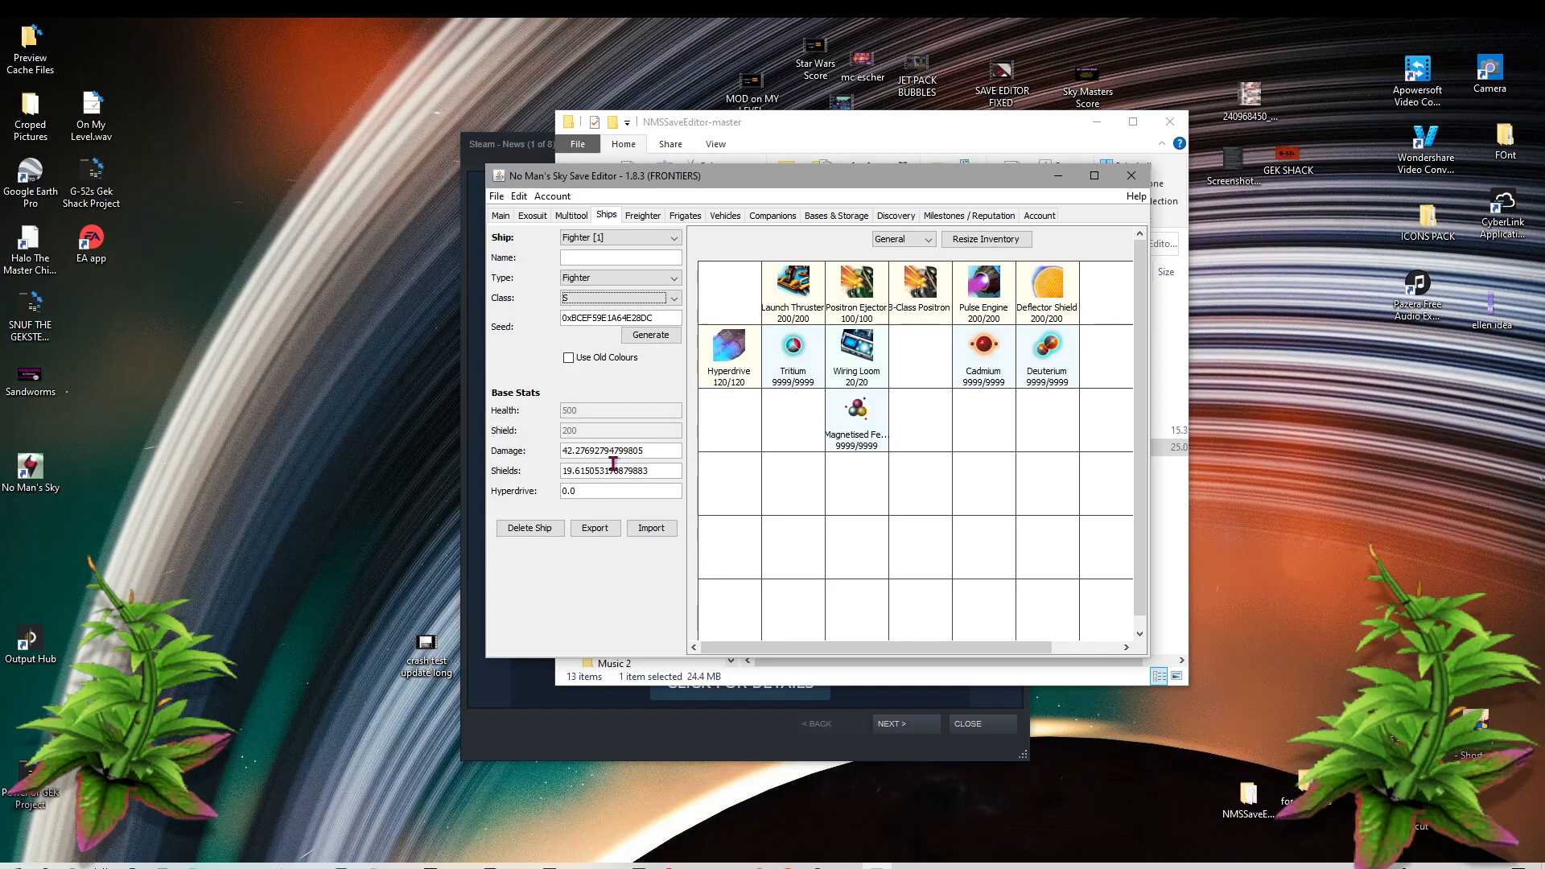
Step: Set the Fighter [1] ship's Damage, Shields and Hyperdrive base stats to 1000.0 each
left_click(571, 452)
key("BackSpace")
key("BackSpace")
key("BackSpace")
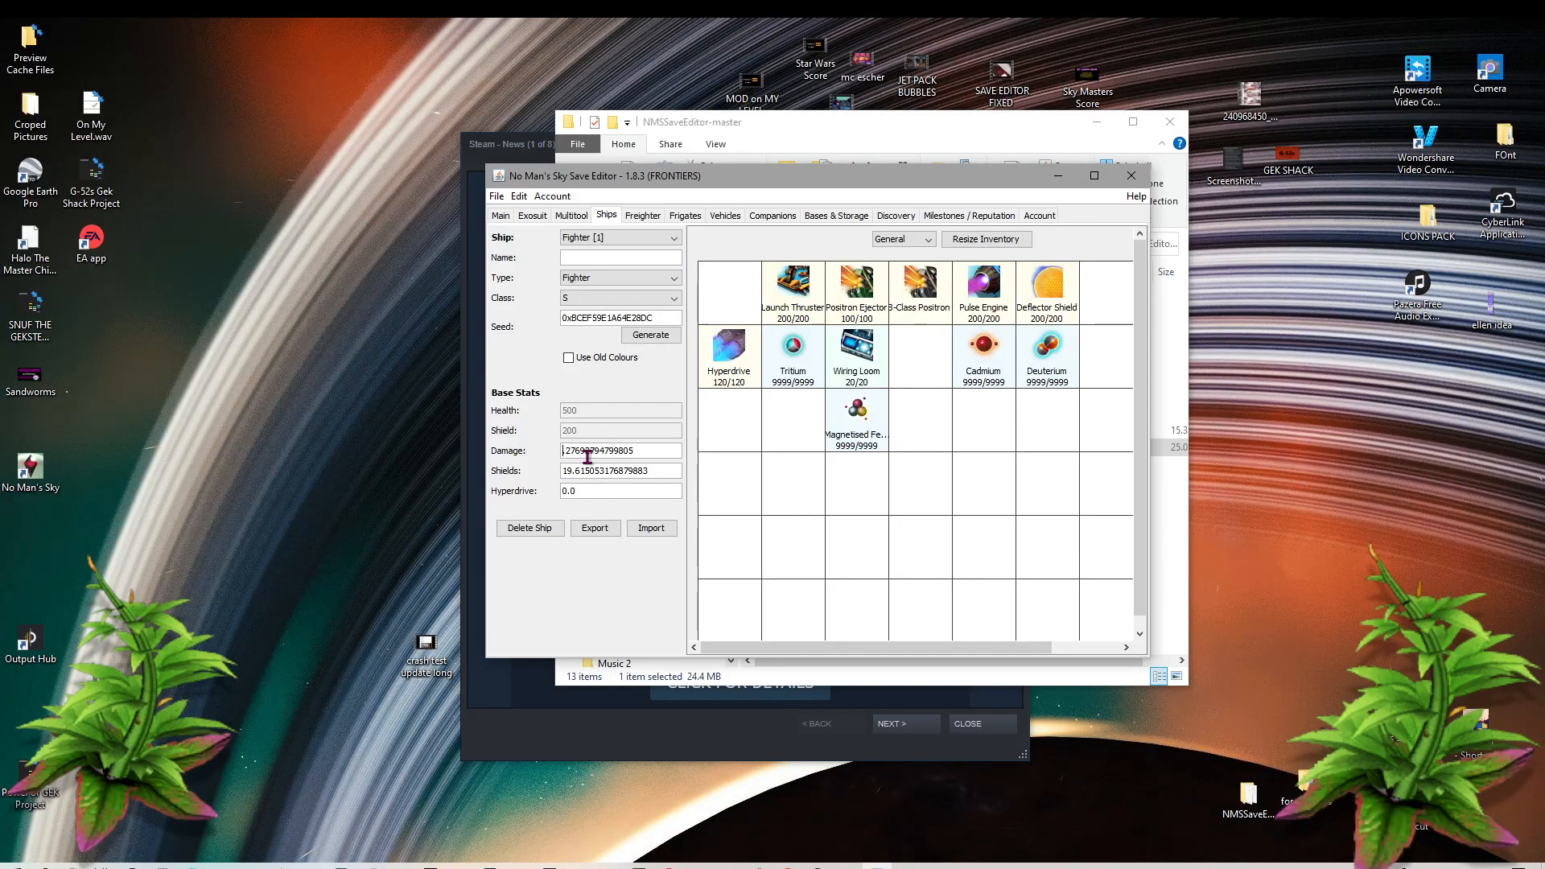
type(".")
type("99999999")
left_click(573, 471)
type("9999")
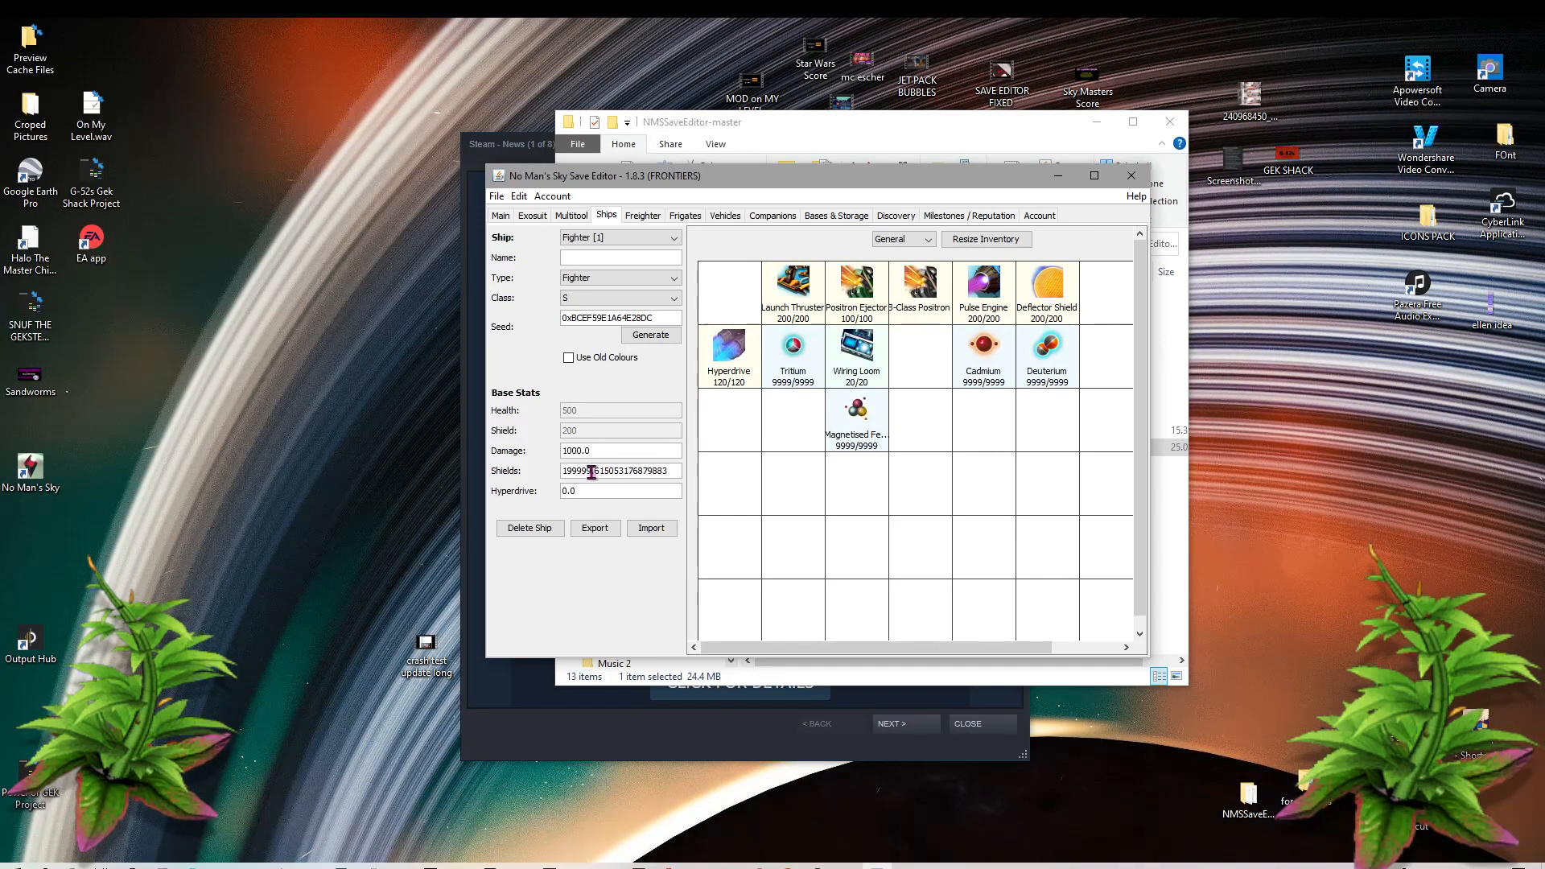
left_click(569, 491)
type("999999999")
left_click(610, 471)
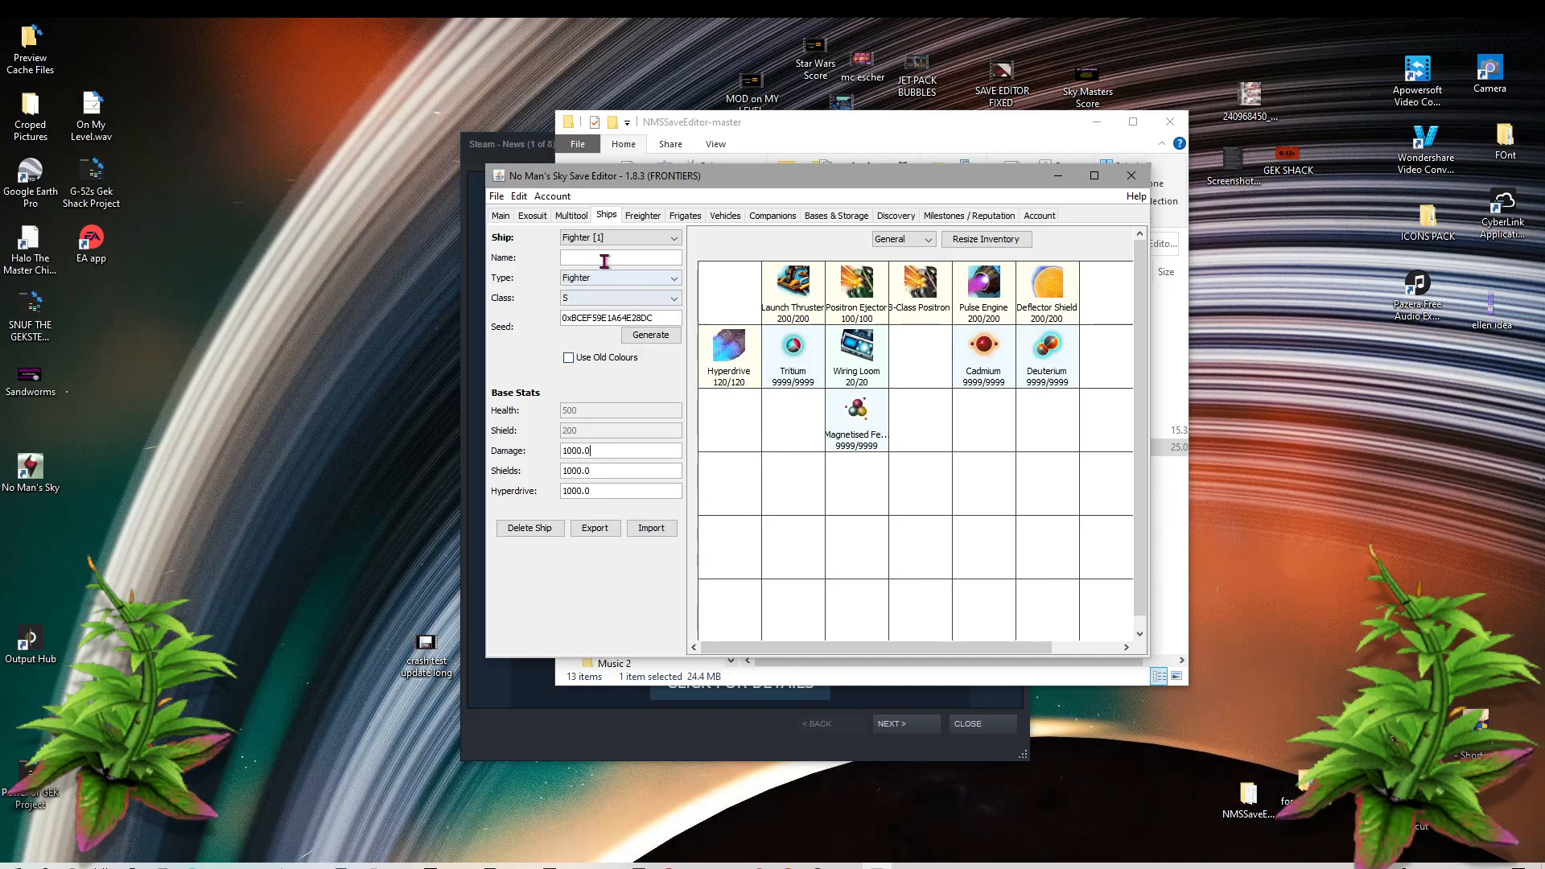
Step: Set the Enterprise ship's Damage, Shields and Hyperdrive base stats to 1000.0 each
left_click(620, 240)
left_click(602, 307)
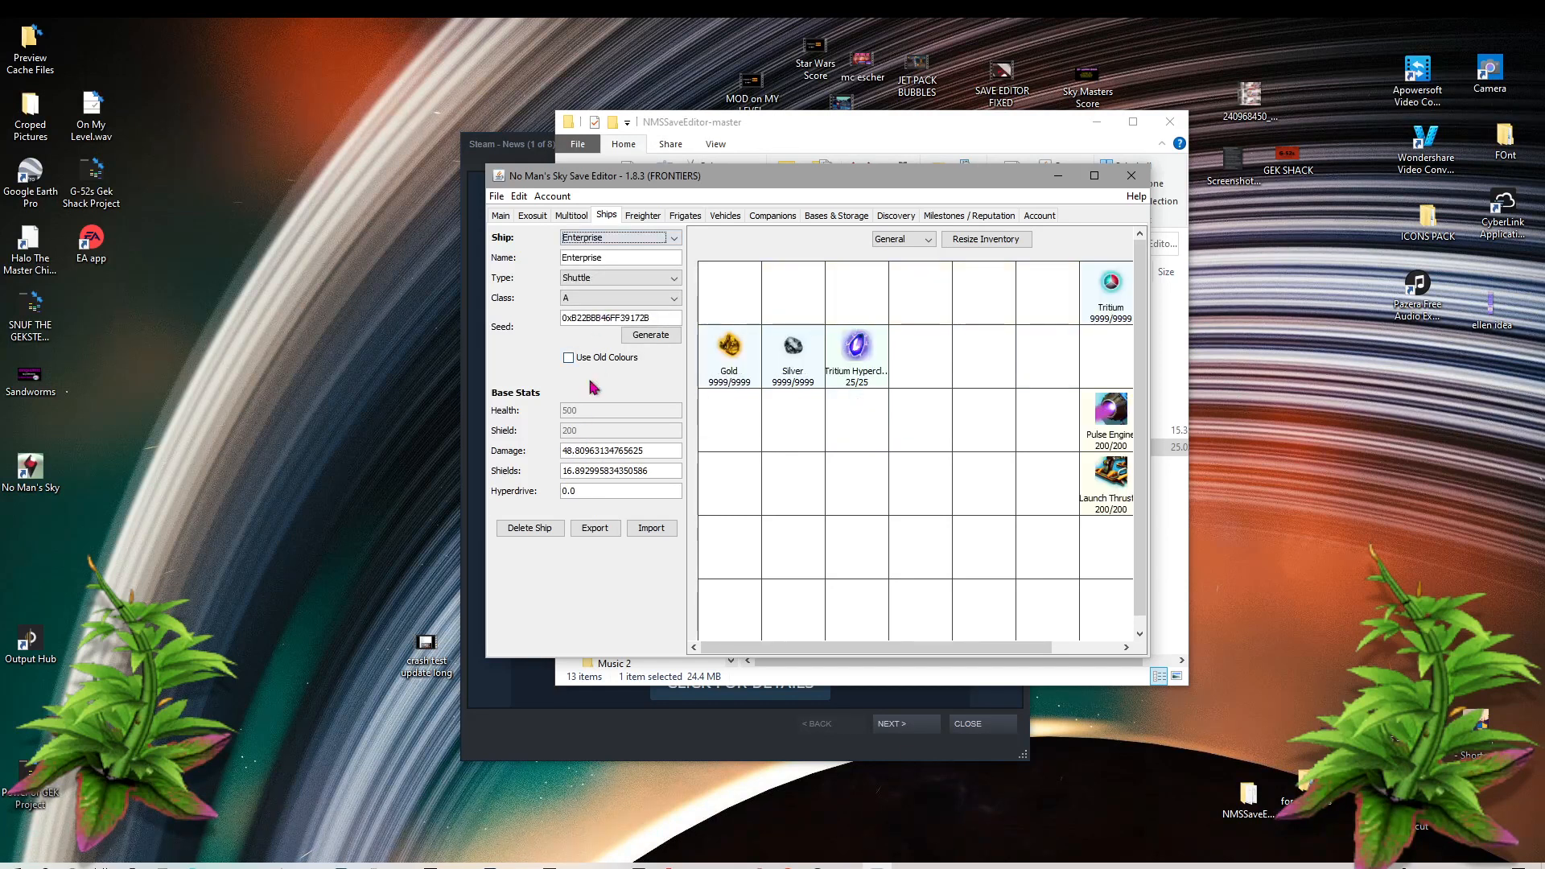
left_click(566, 452)
type("999999")
left_click(571, 472)
type("999999")
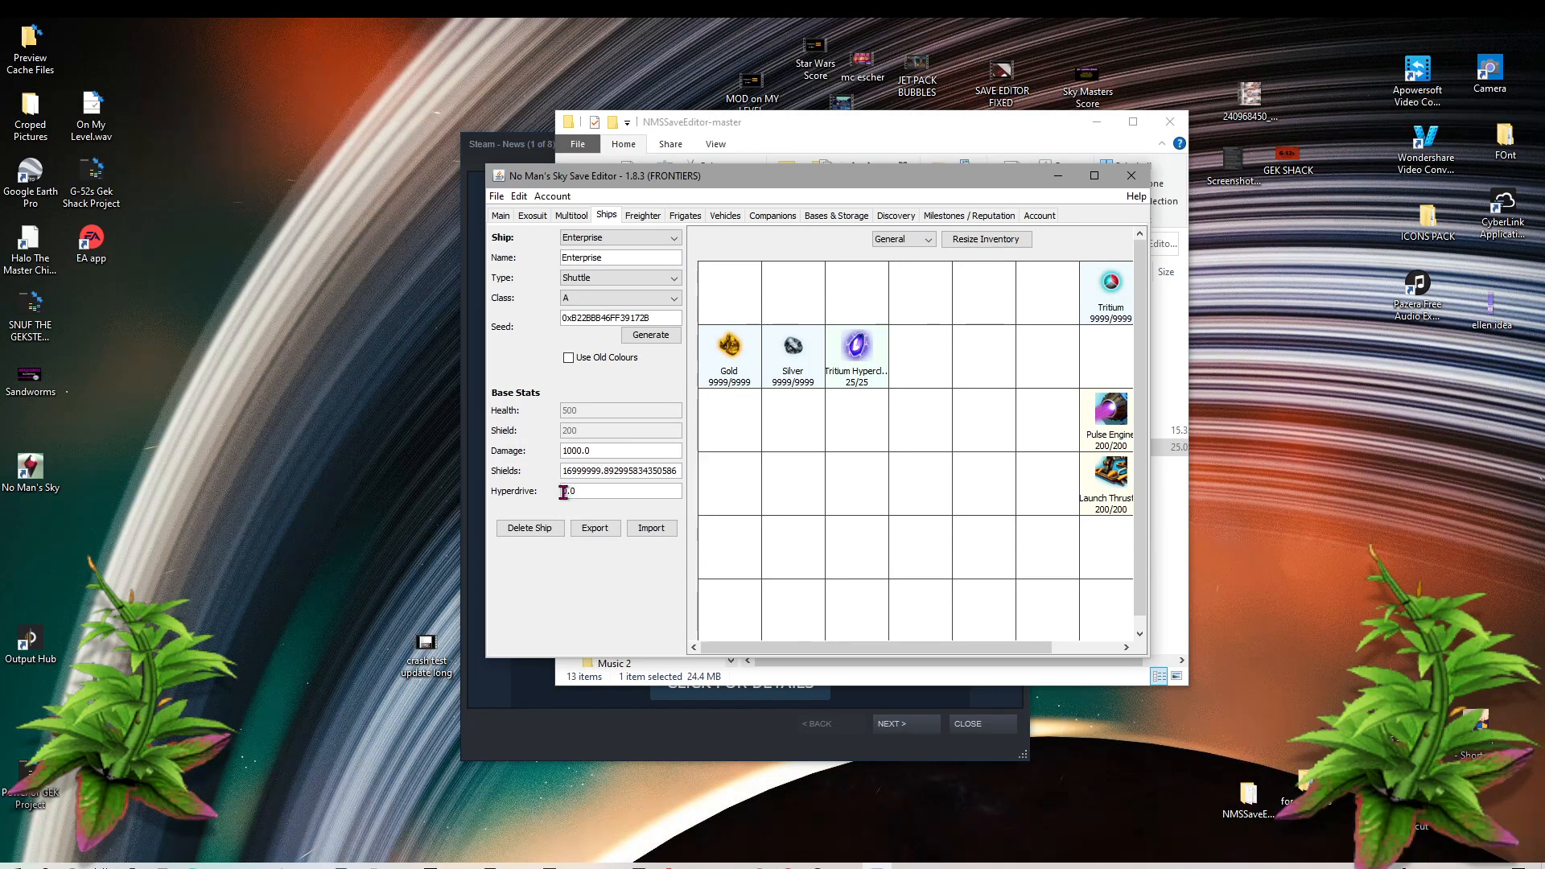
left_click(564, 492)
type("999")
left_click(593, 472)
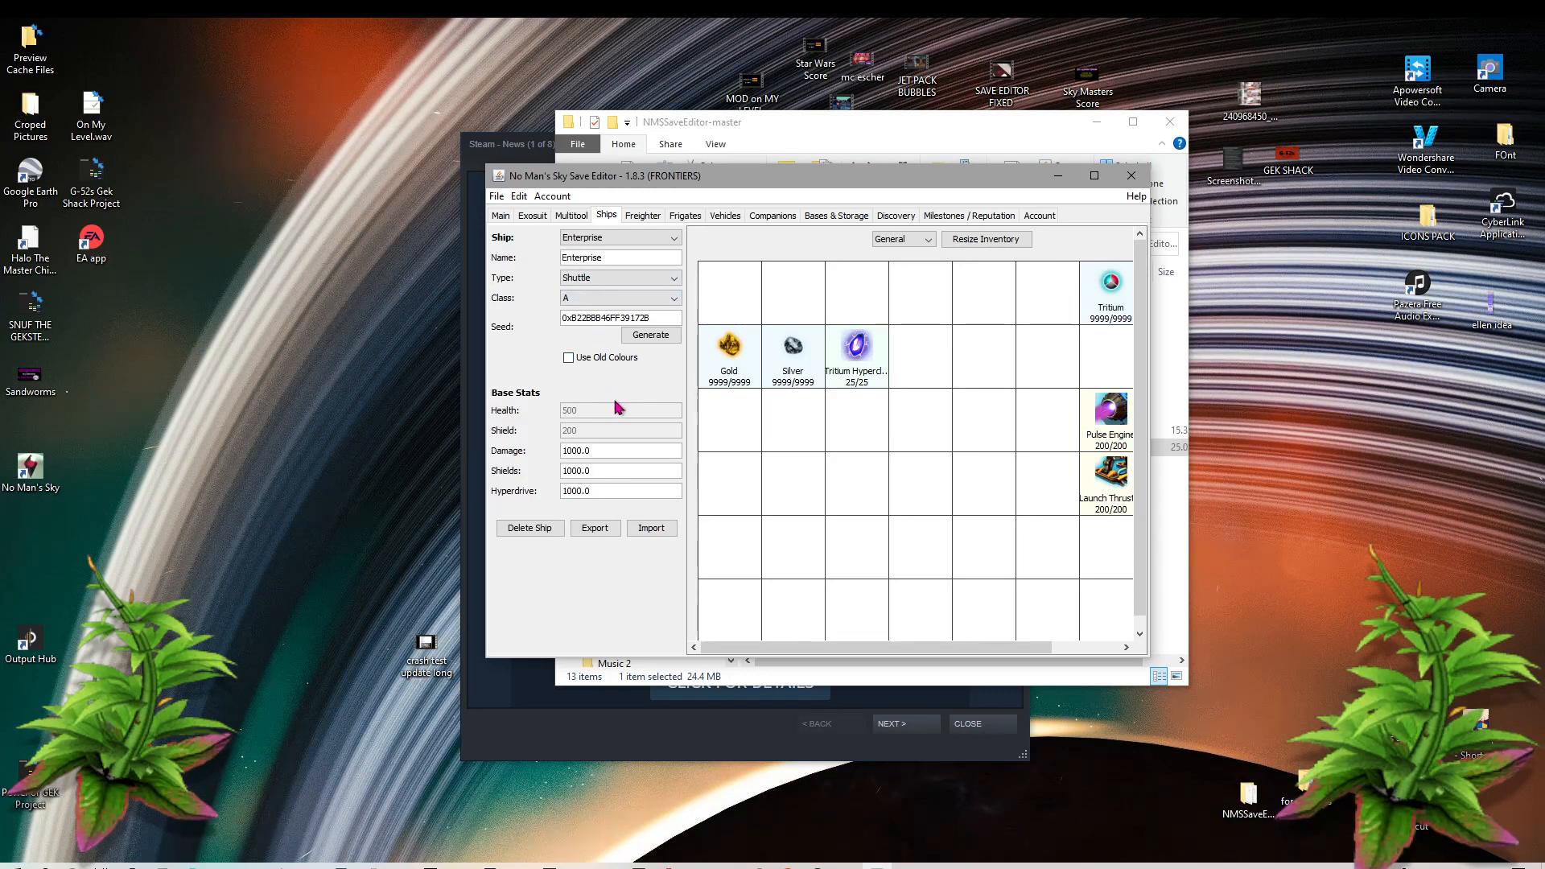
Step: Export the ship Eokai's Prime Inquirer to the exported folder as Eokais_Prime_Inquirer
left_click(598, 238)
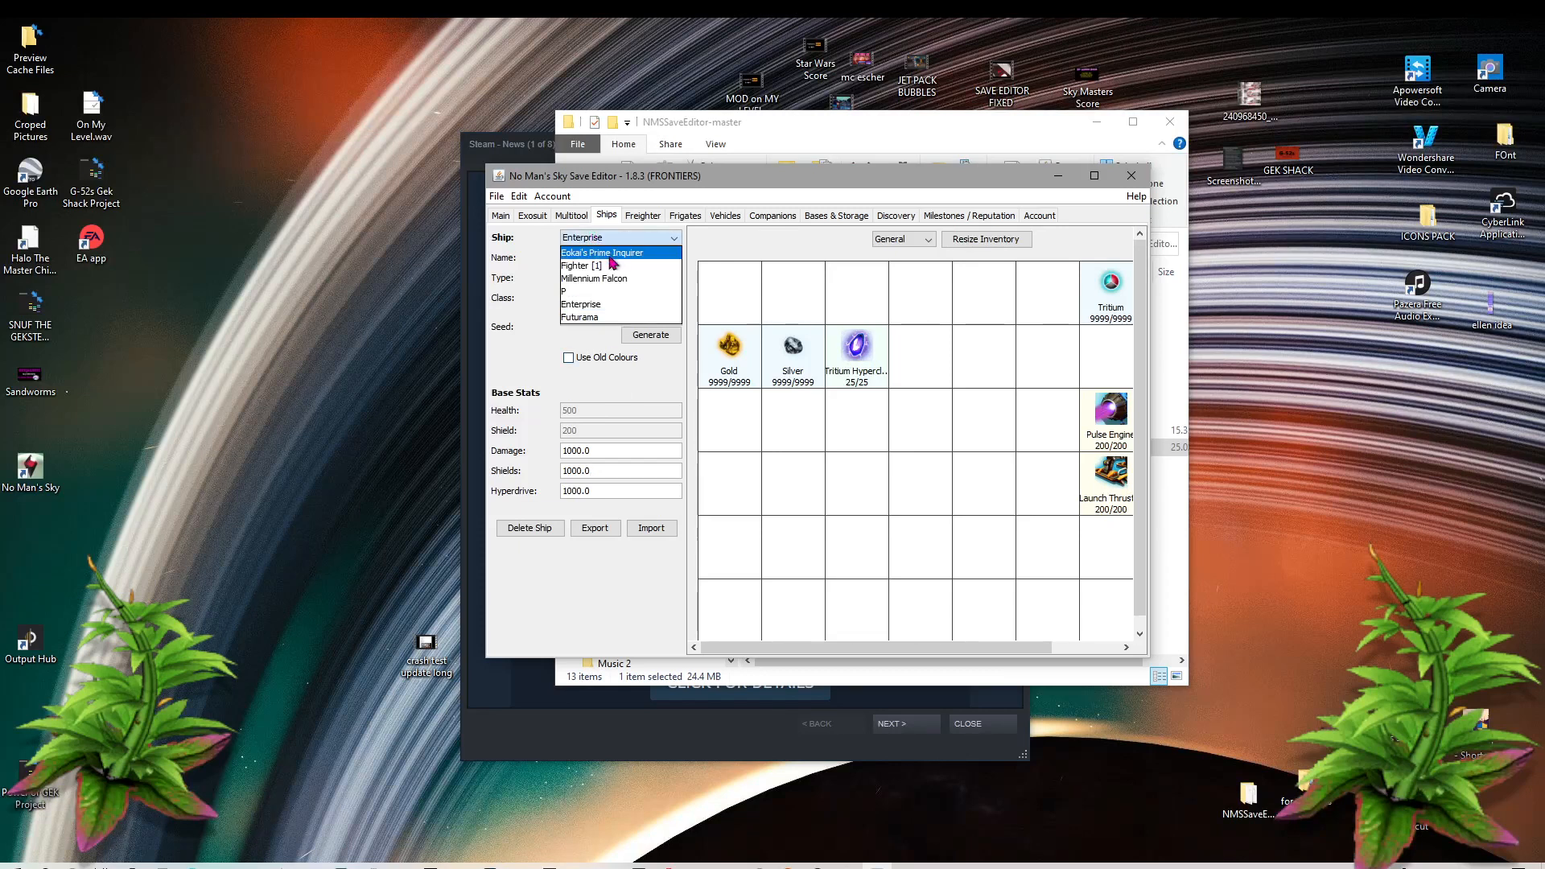
left_click(610, 254)
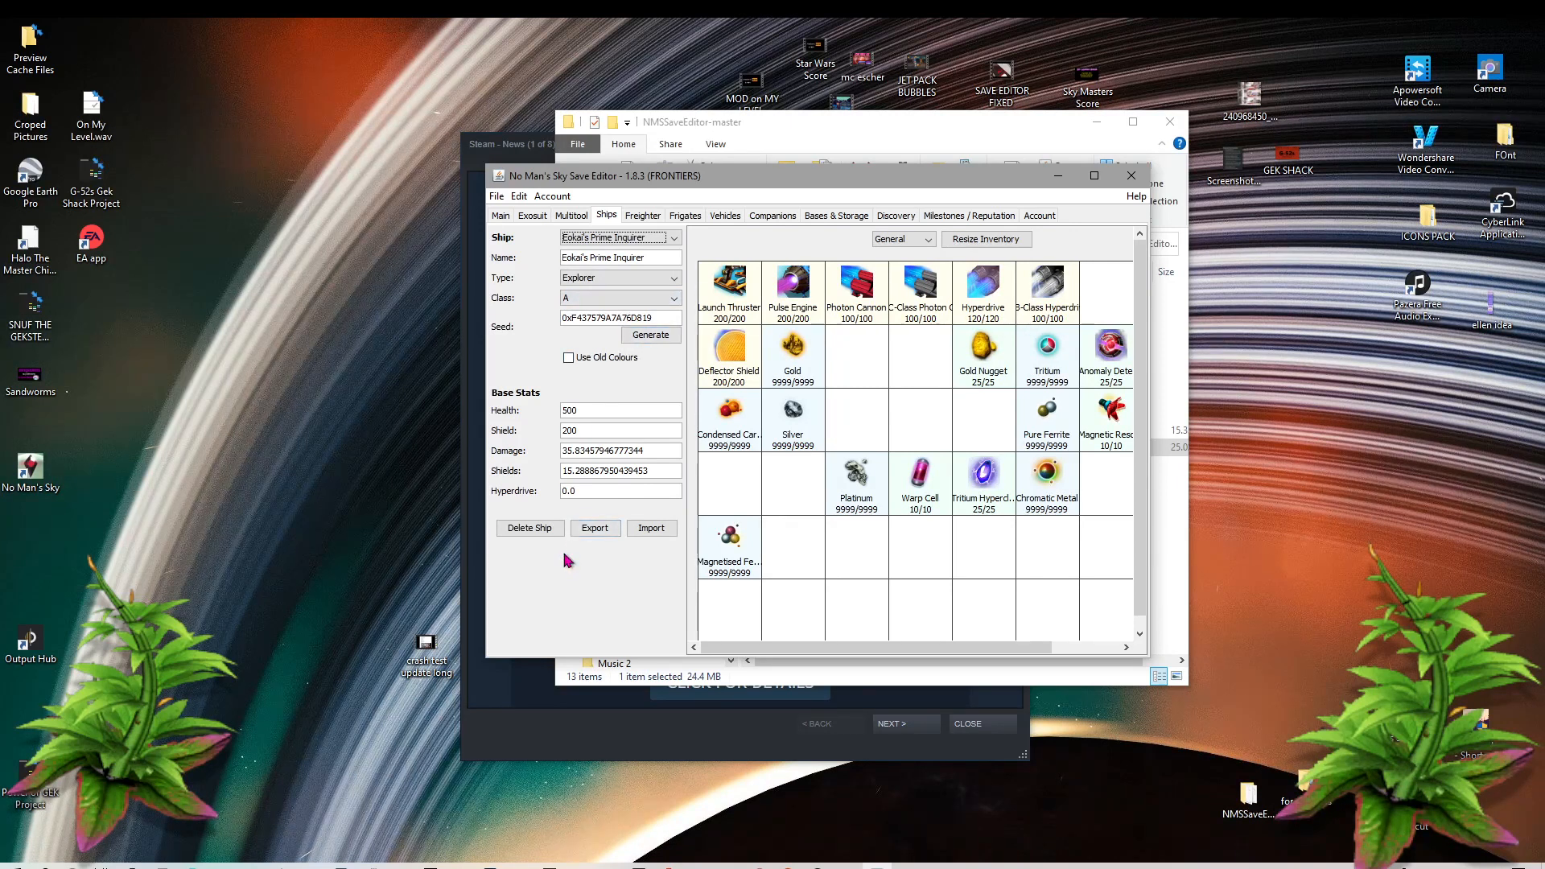
left_click(615, 528)
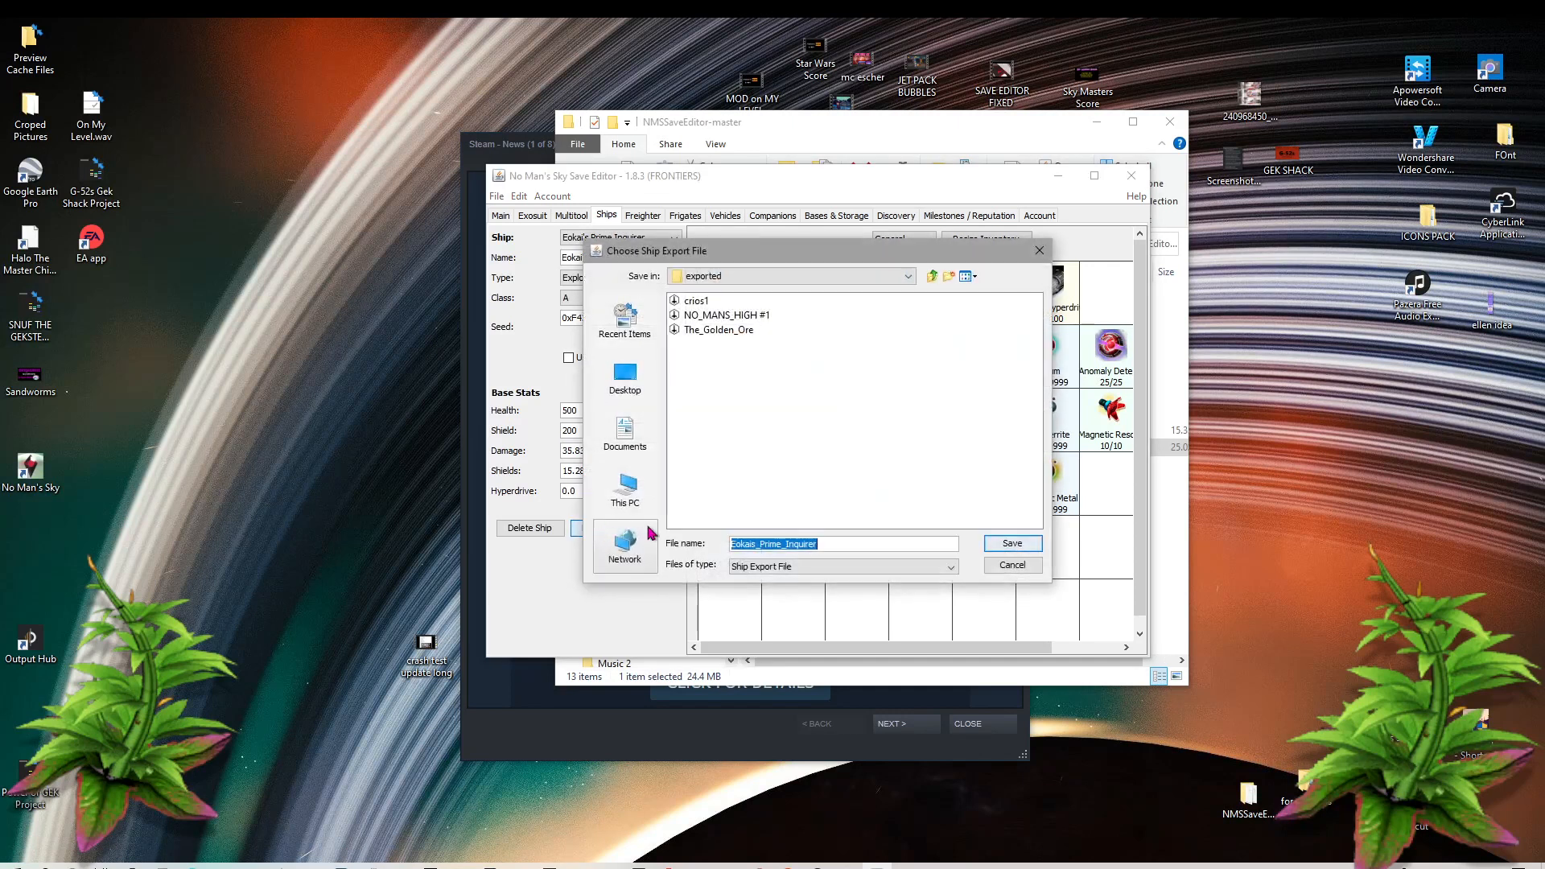
left_click(1006, 545)
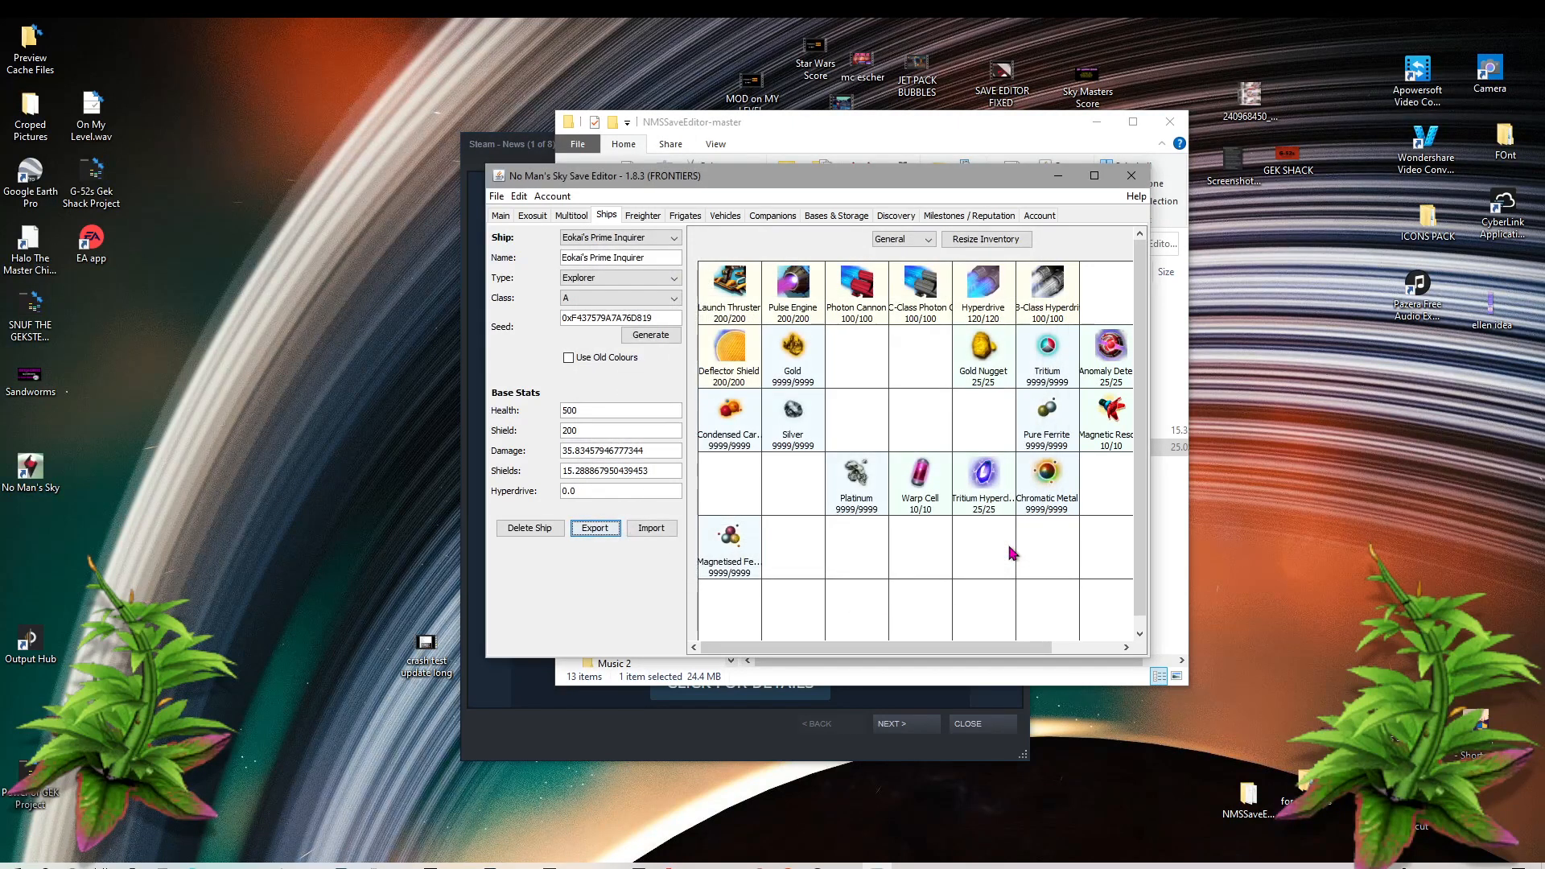
Step: Delete the ship Futurama, accepting the loss of its inventory items and technology
left_click(648, 238)
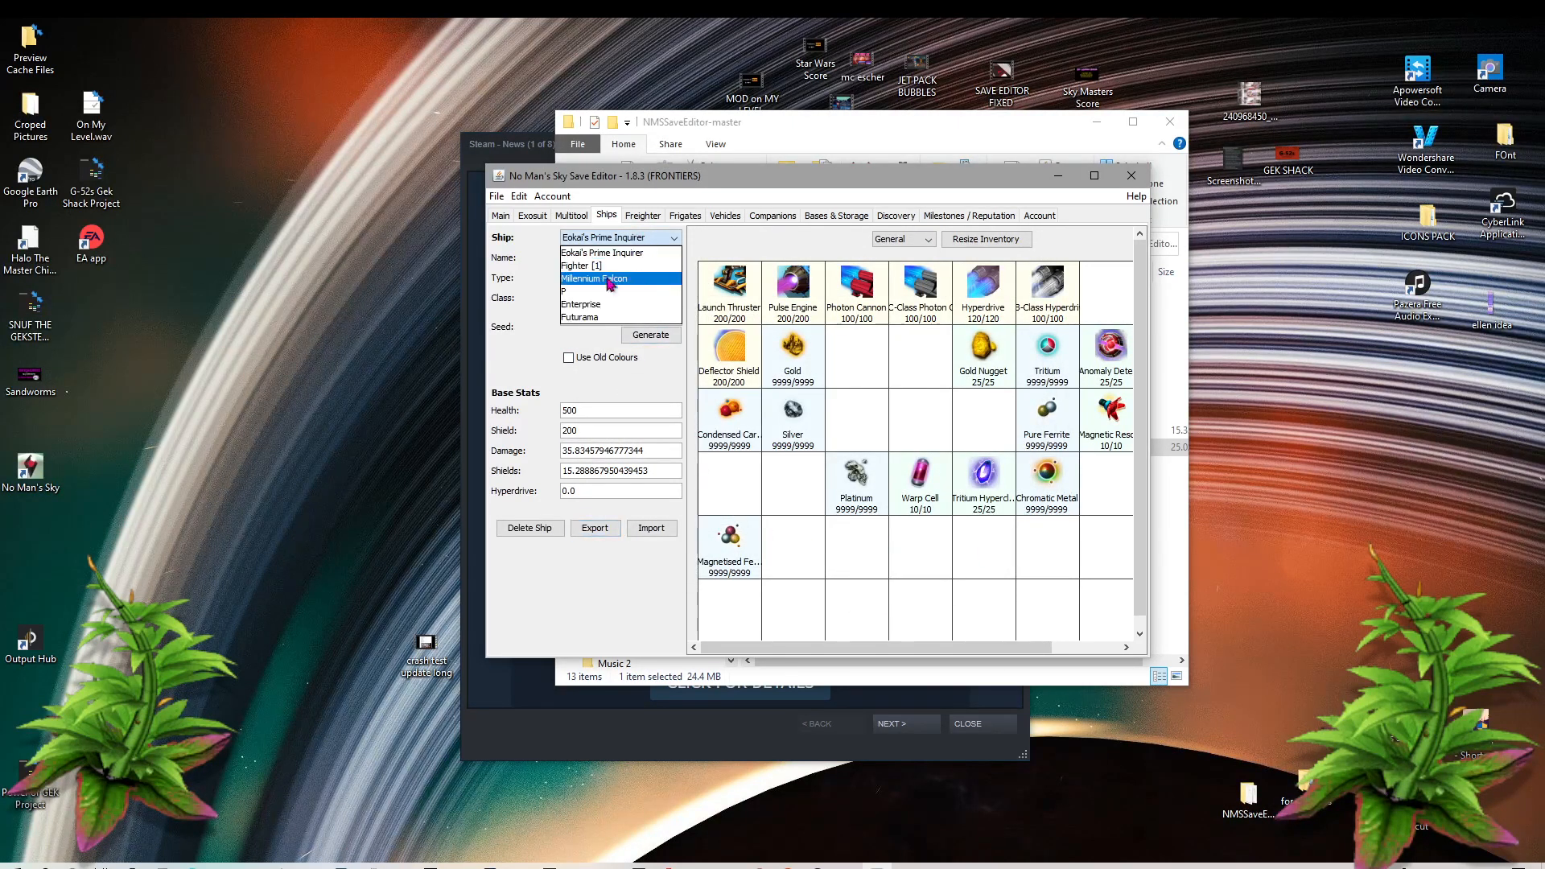
left_click(590, 318)
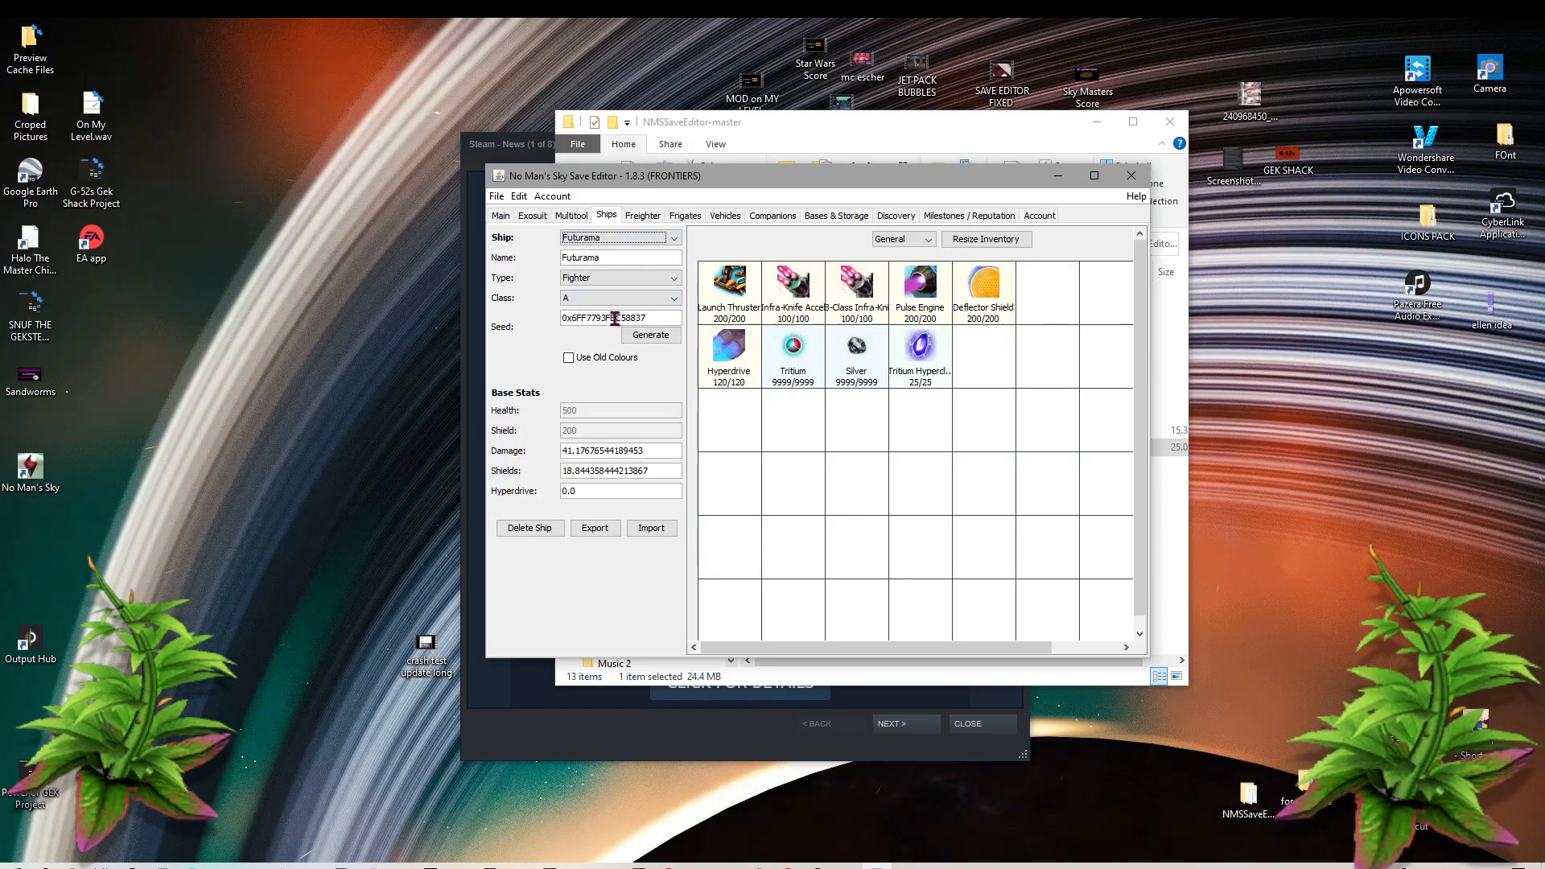
left_click(534, 531)
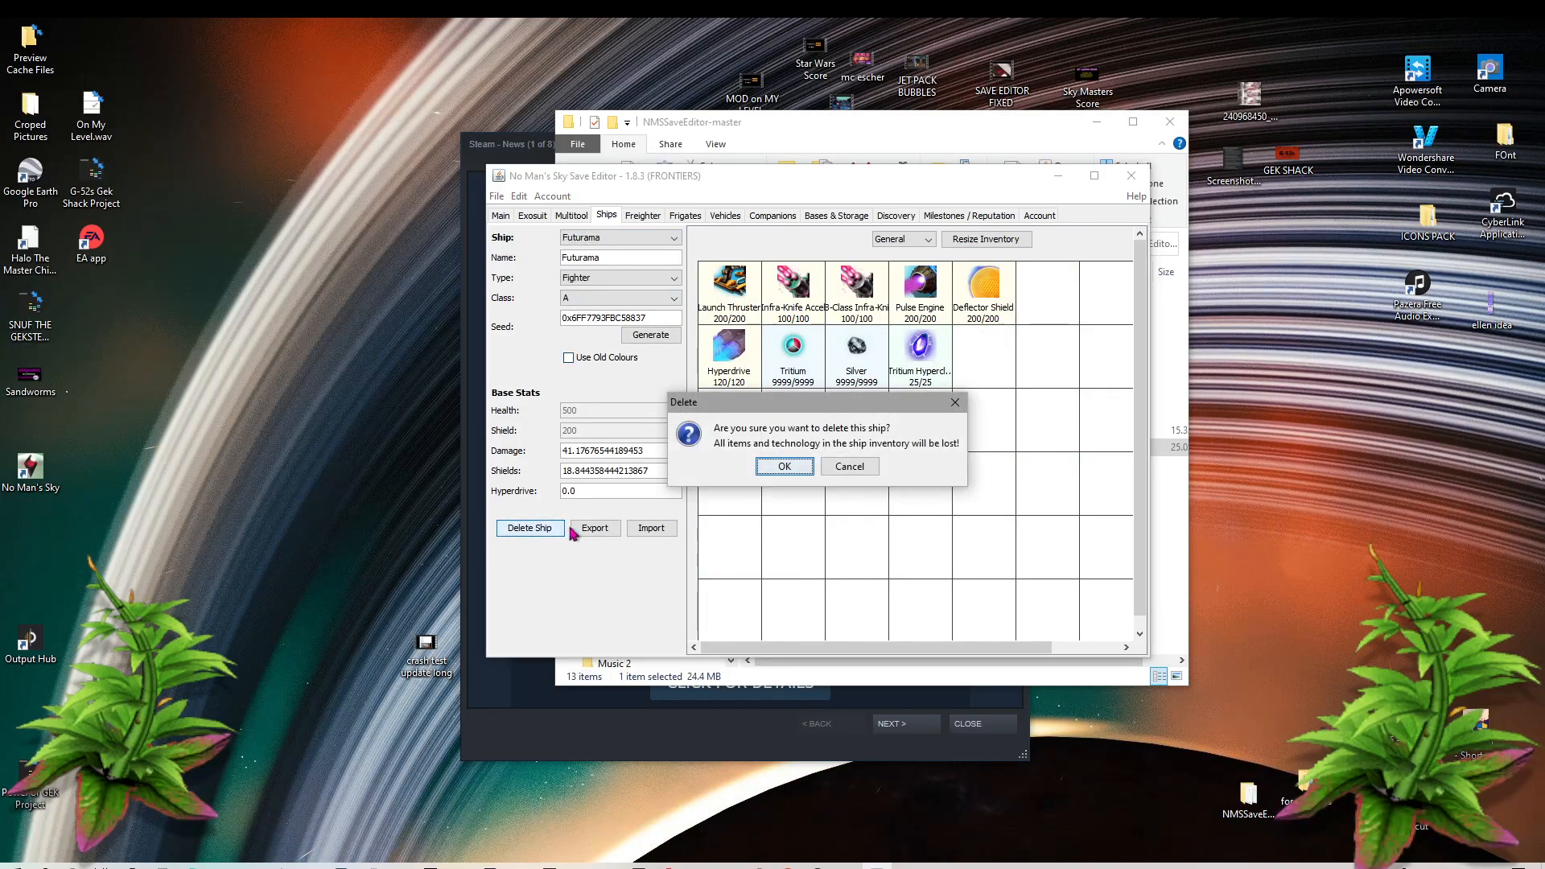
left_click(784, 467)
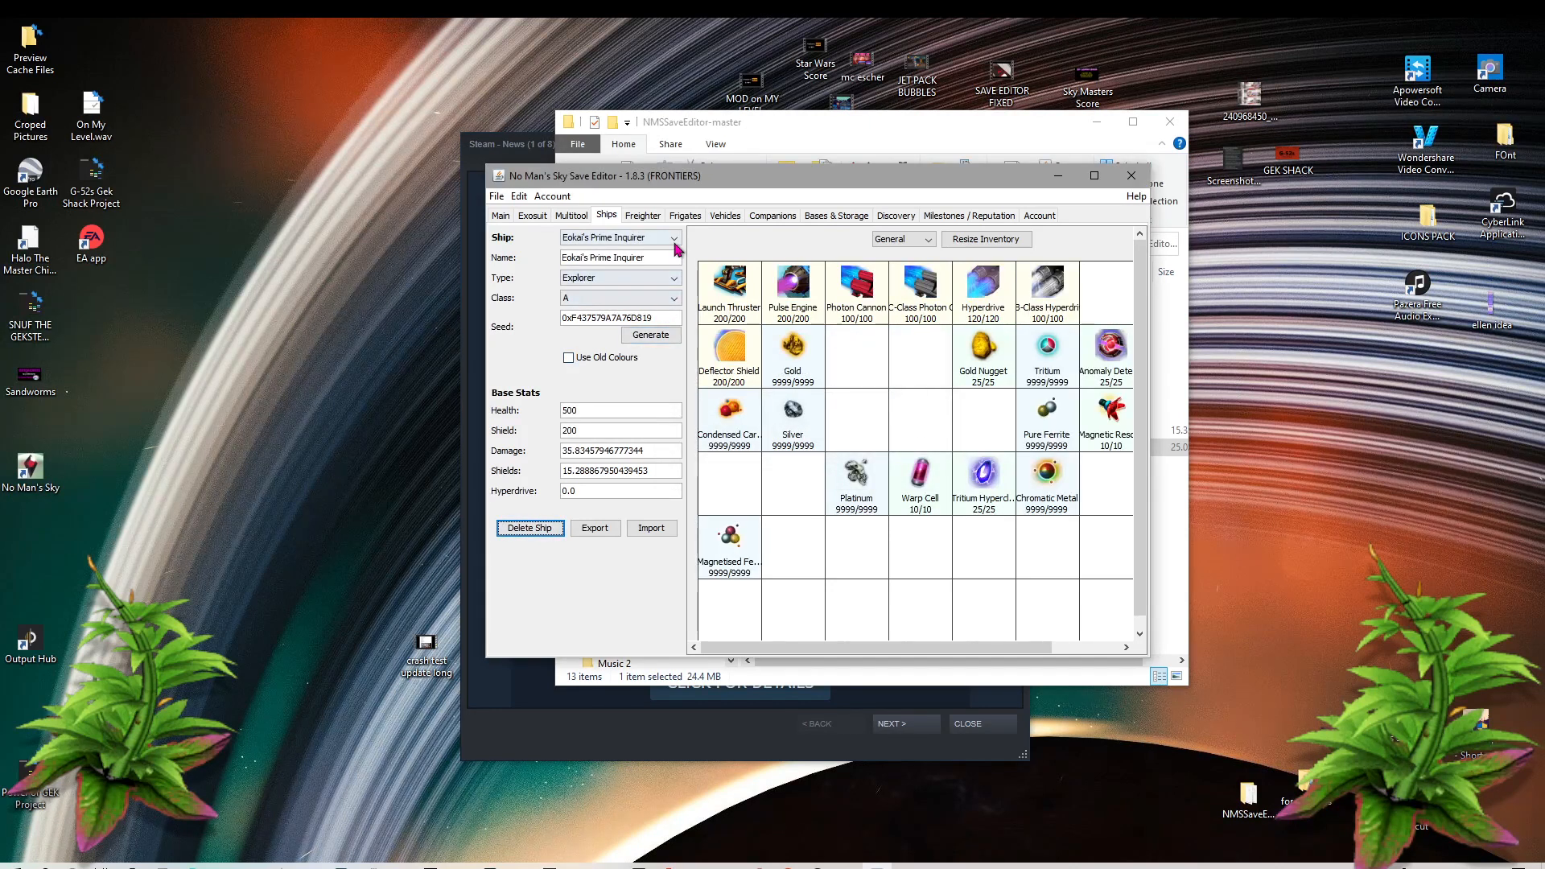
Step: Select the ship Eokai's Prime Inquirer and import the ship file Eokais_Prime_Inquirer from the exported folder
left_click(674, 238)
left_click(656, 250)
left_click(652, 528)
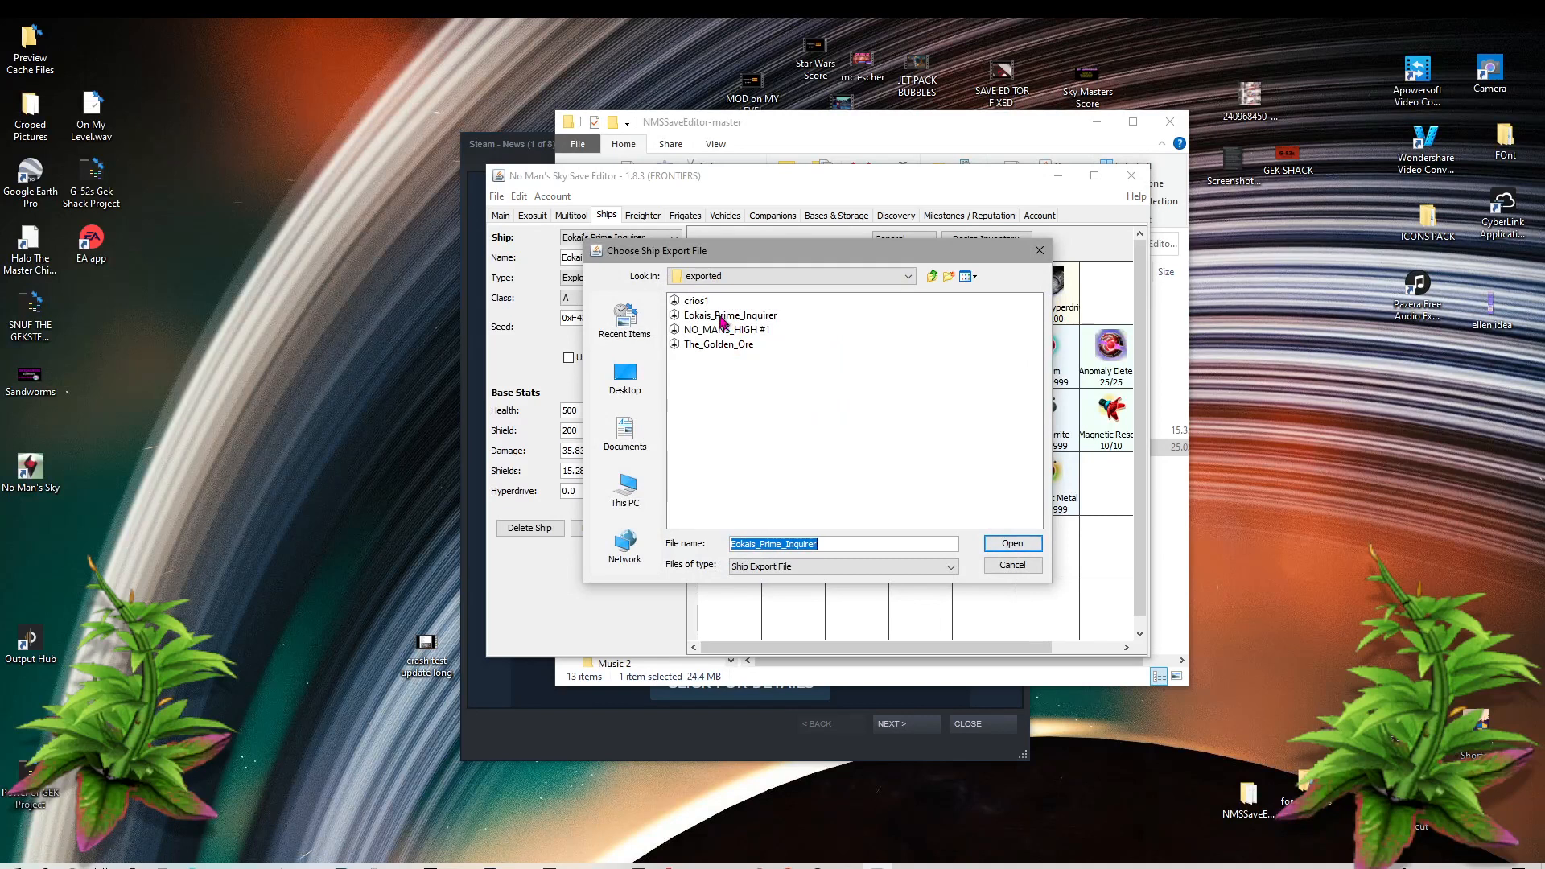
left_click(722, 318)
left_click(1030, 545)
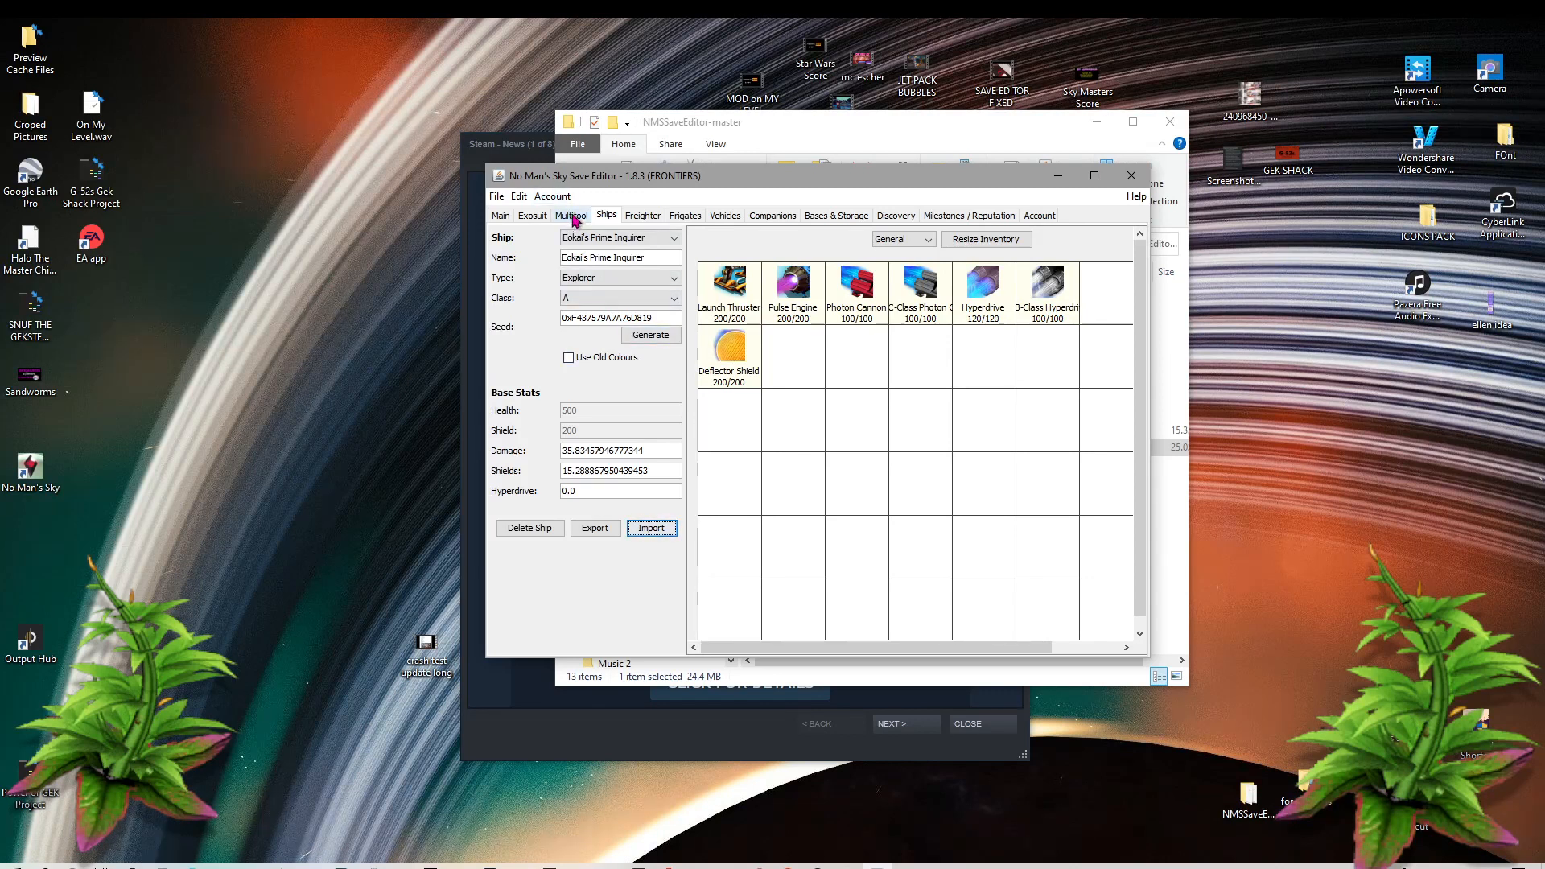
Step: View the Technology inventory of Eokai's Prime Inquirer, then return to its General inventory
left_click(914, 242)
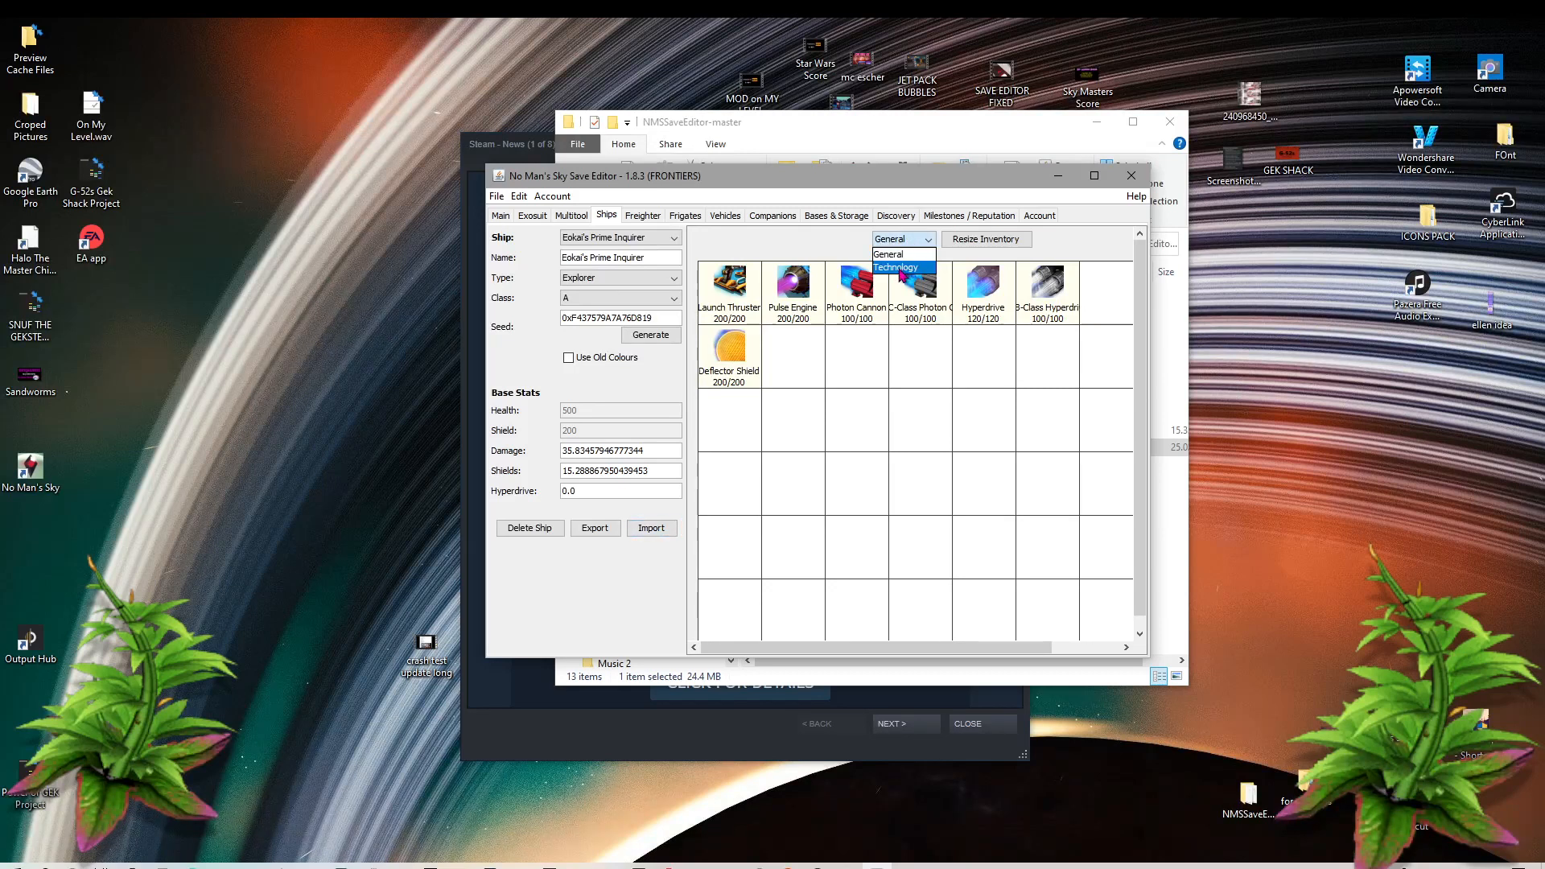
left_click(903, 268)
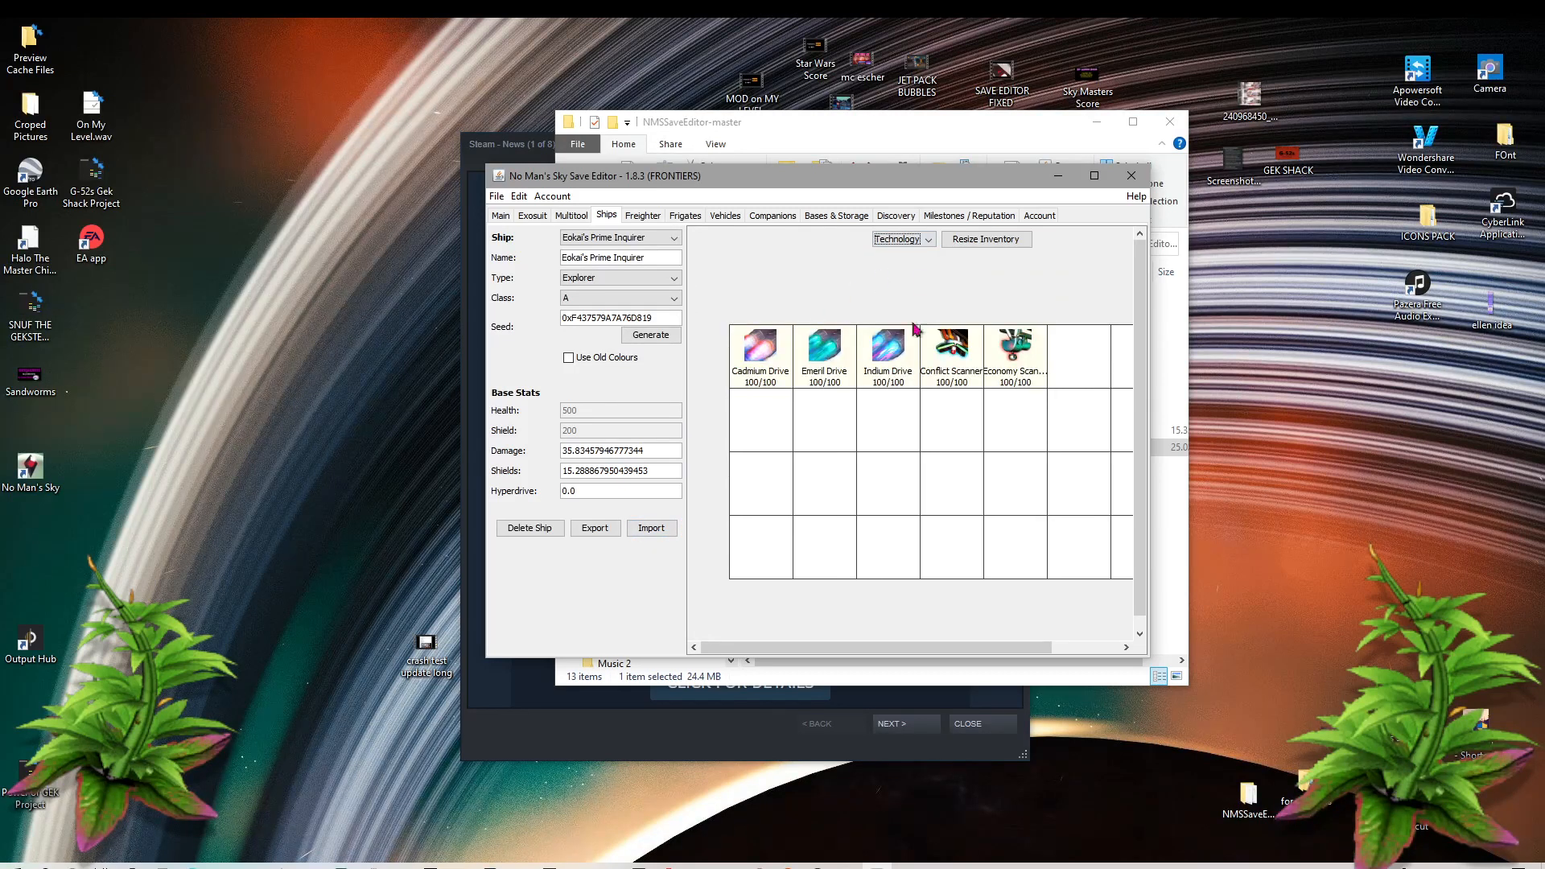
left_click(924, 240)
left_click(909, 255)
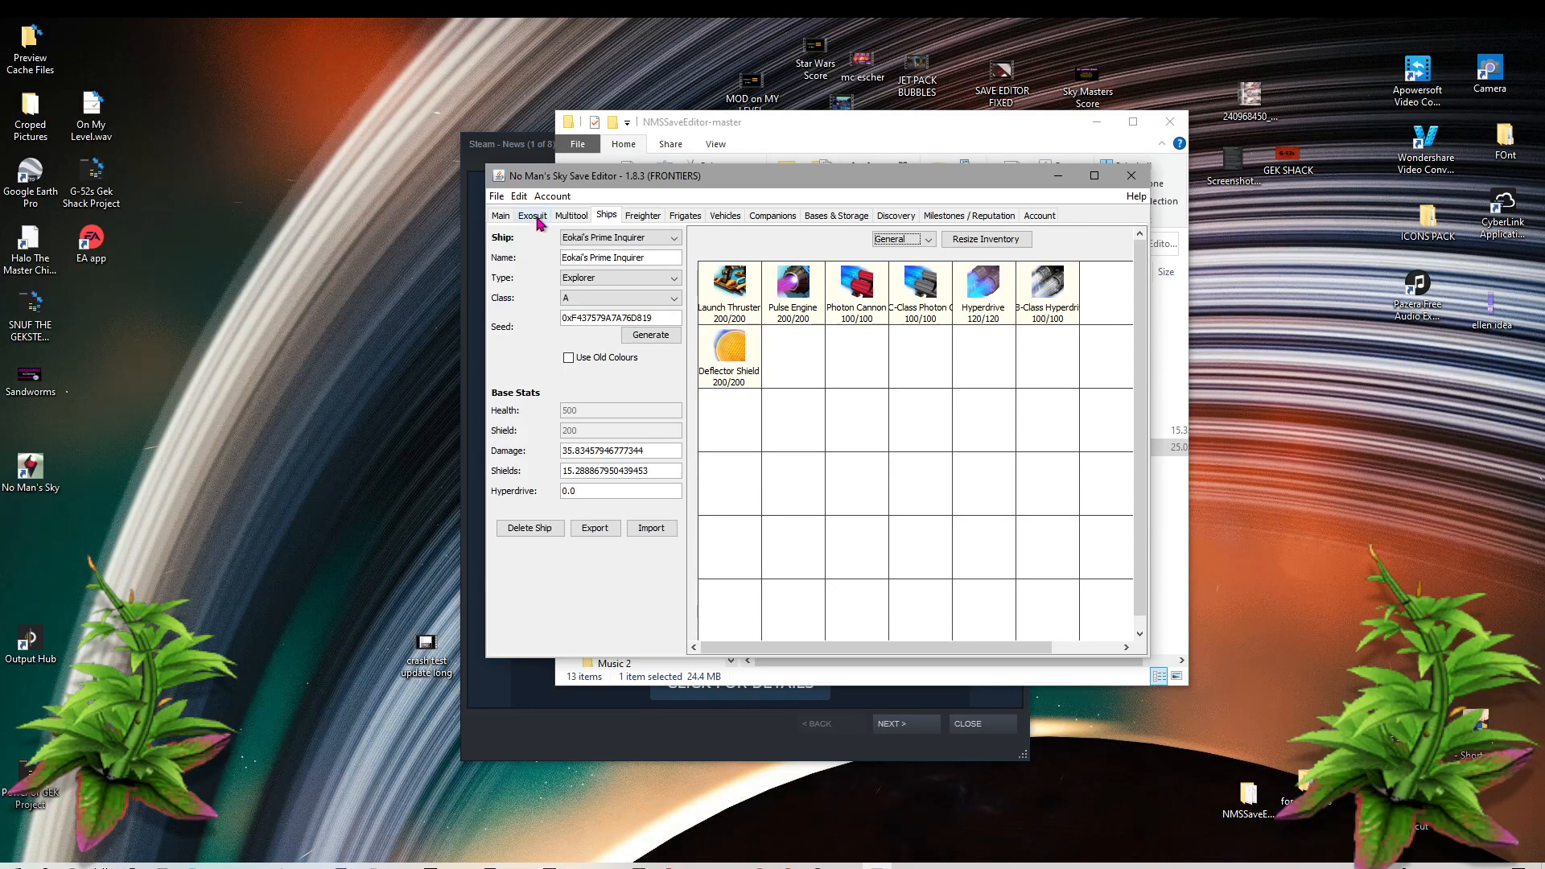
Step: Check the list of available multitools and set the class of Multitool [0] to S
left_click(572, 217)
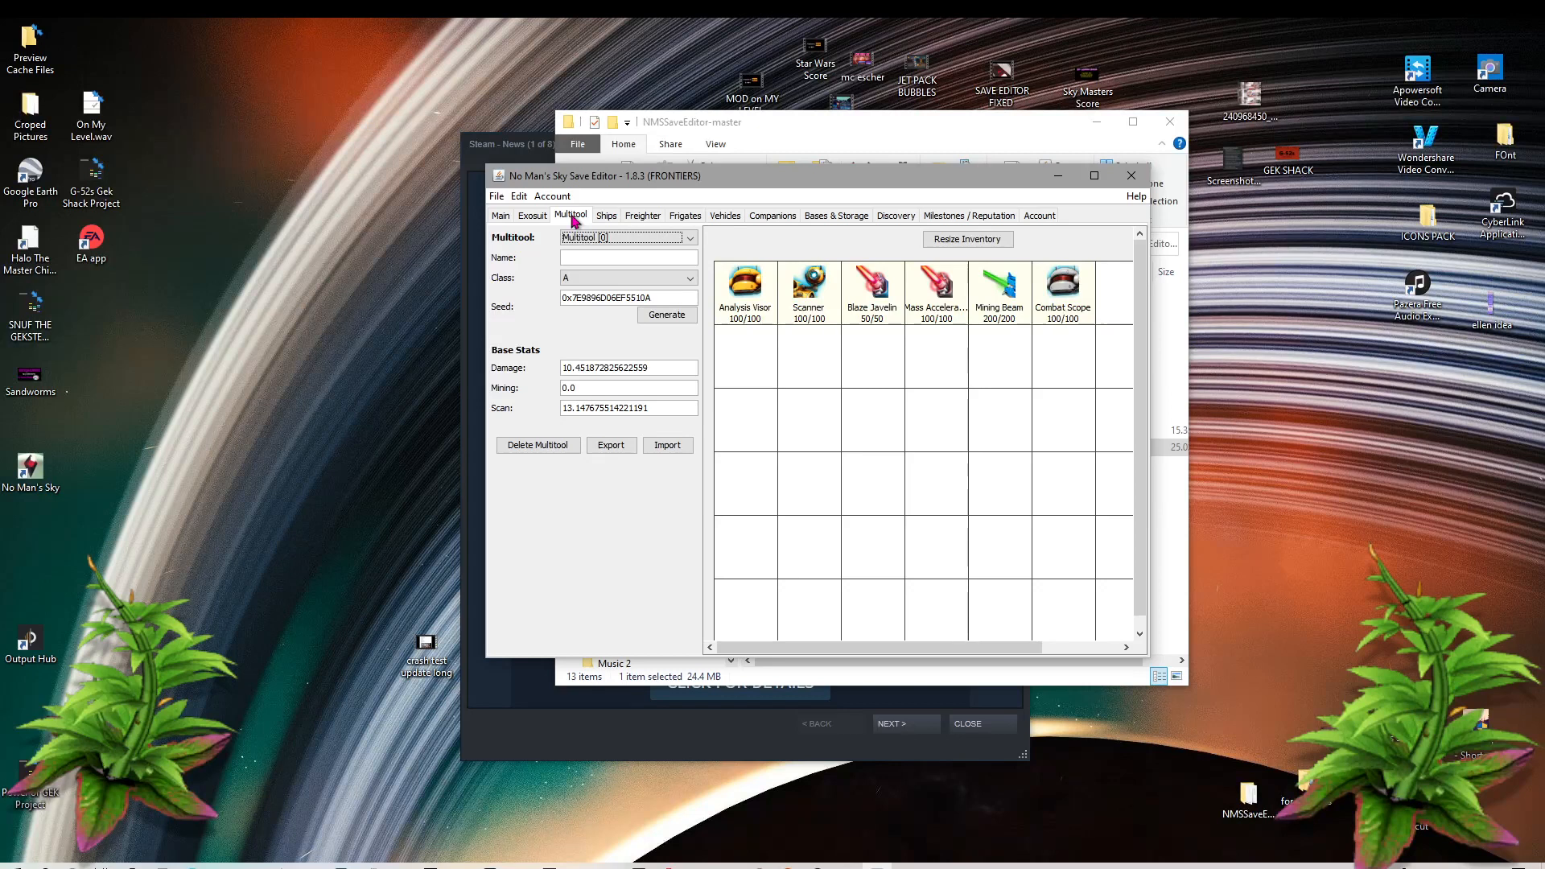
left_click(664, 240)
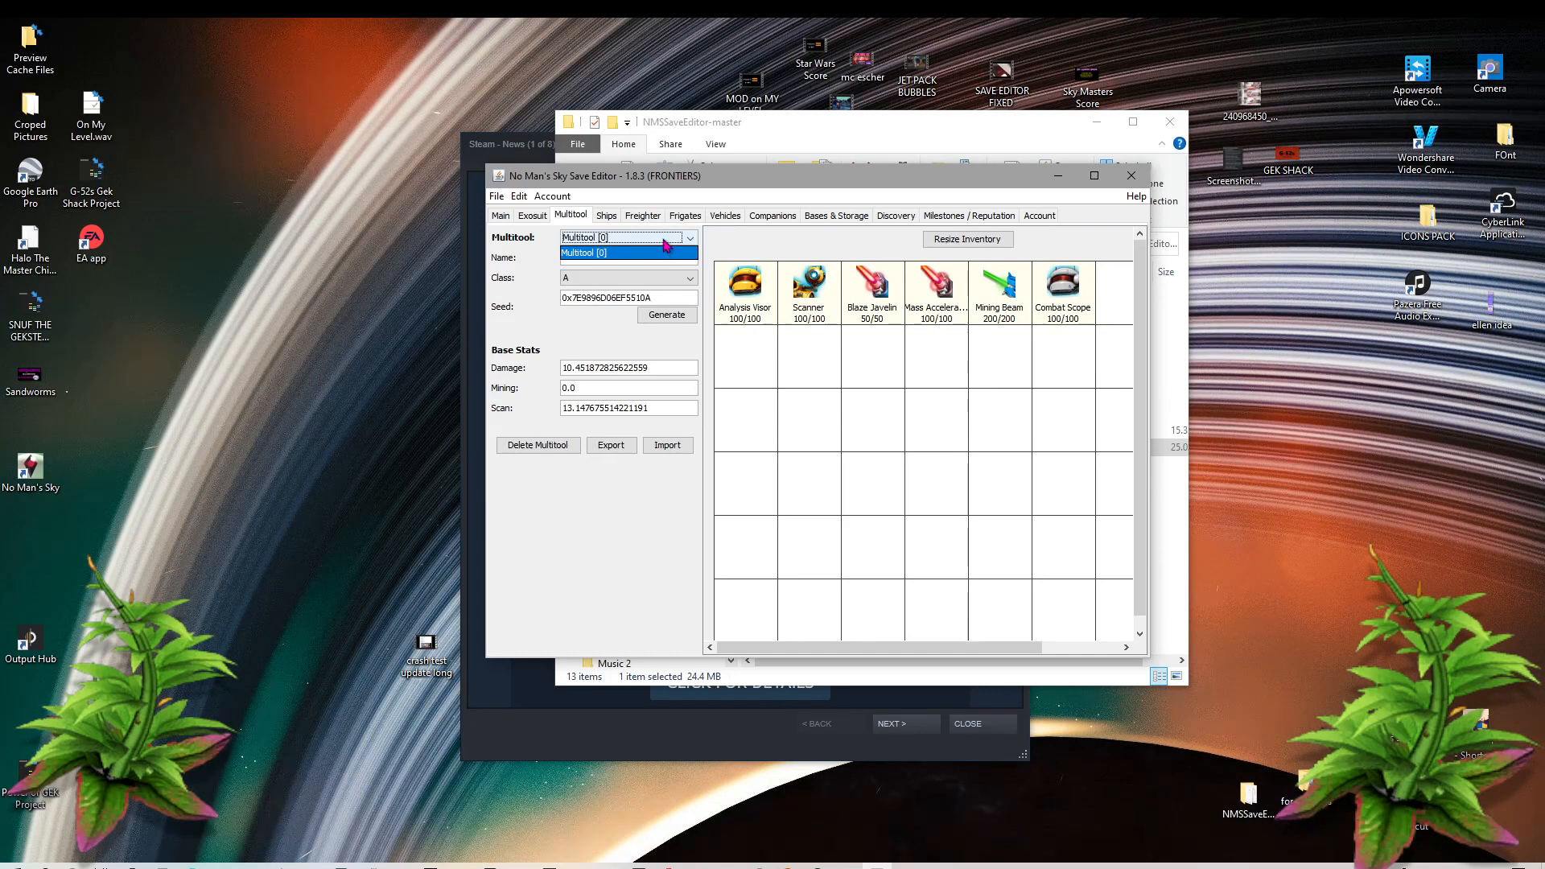
left_click(546, 245)
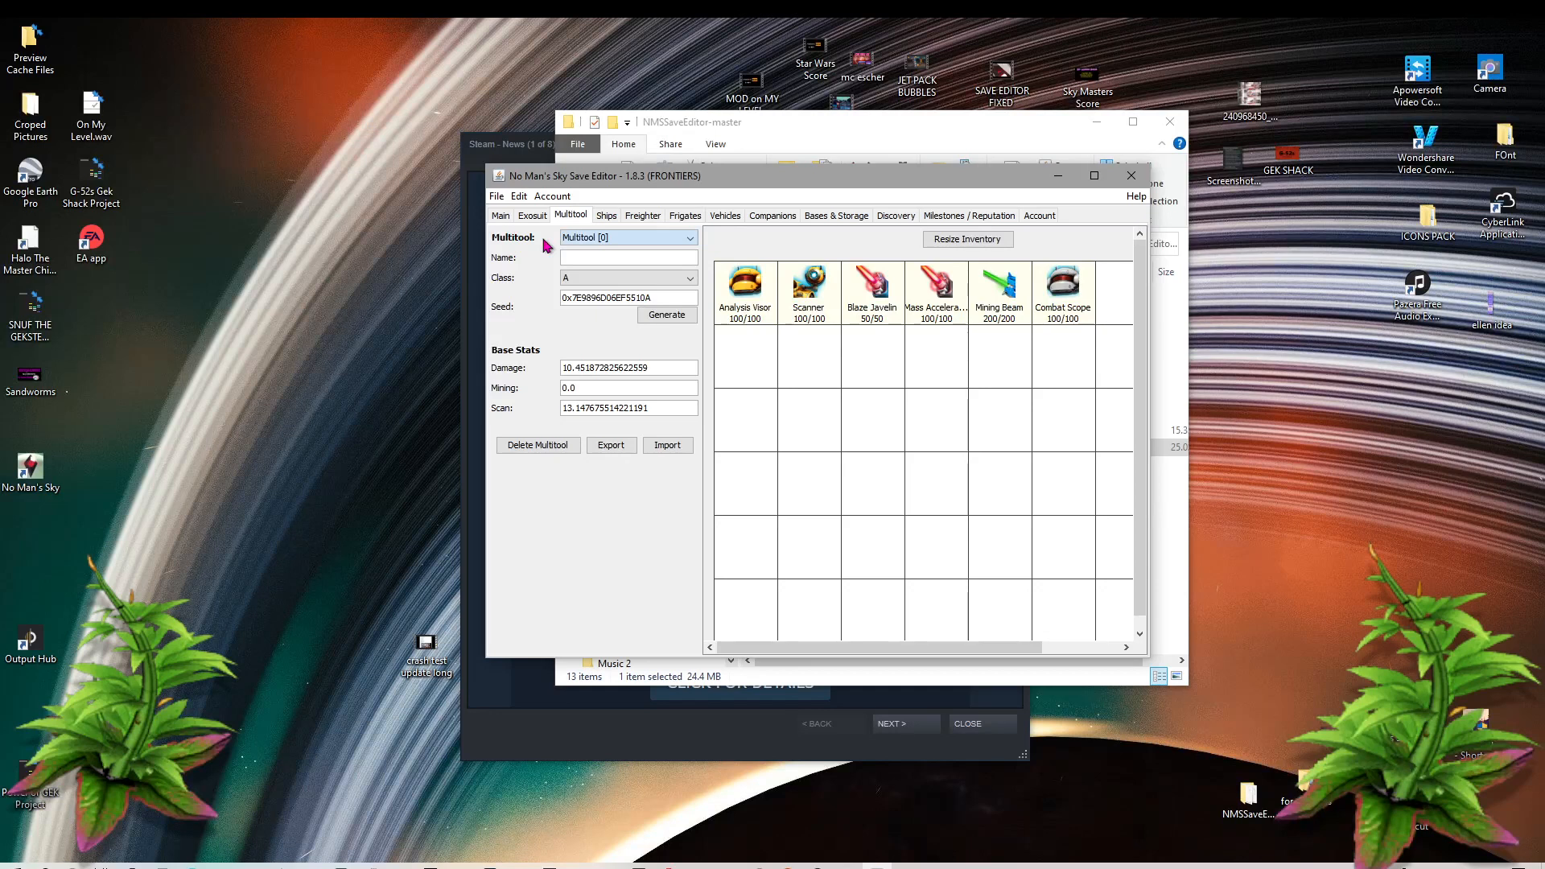
left_click(629, 280)
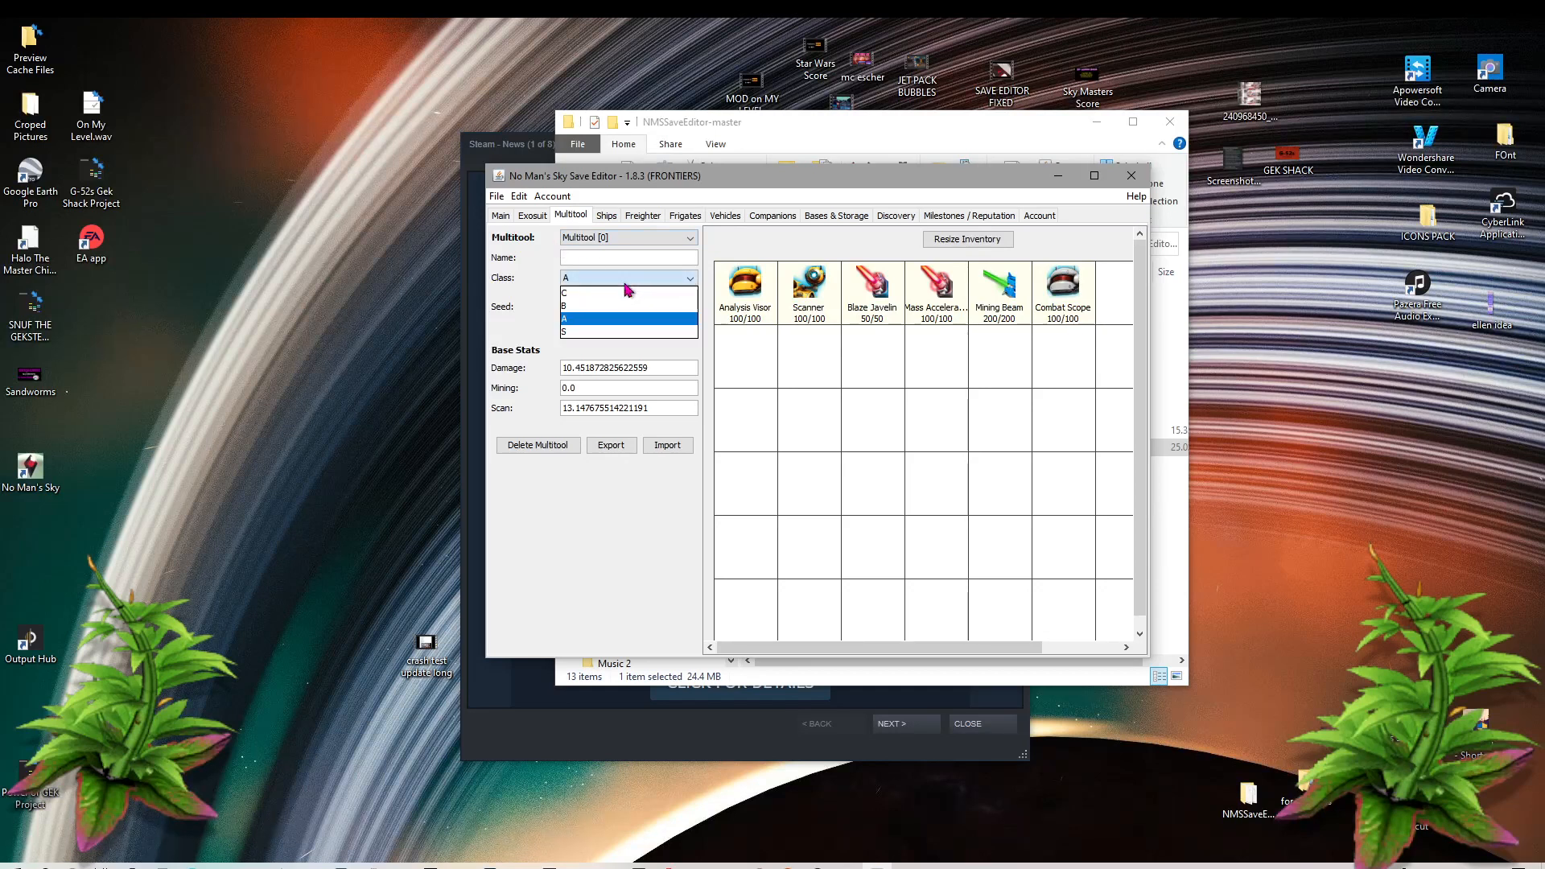
left_click(594, 334)
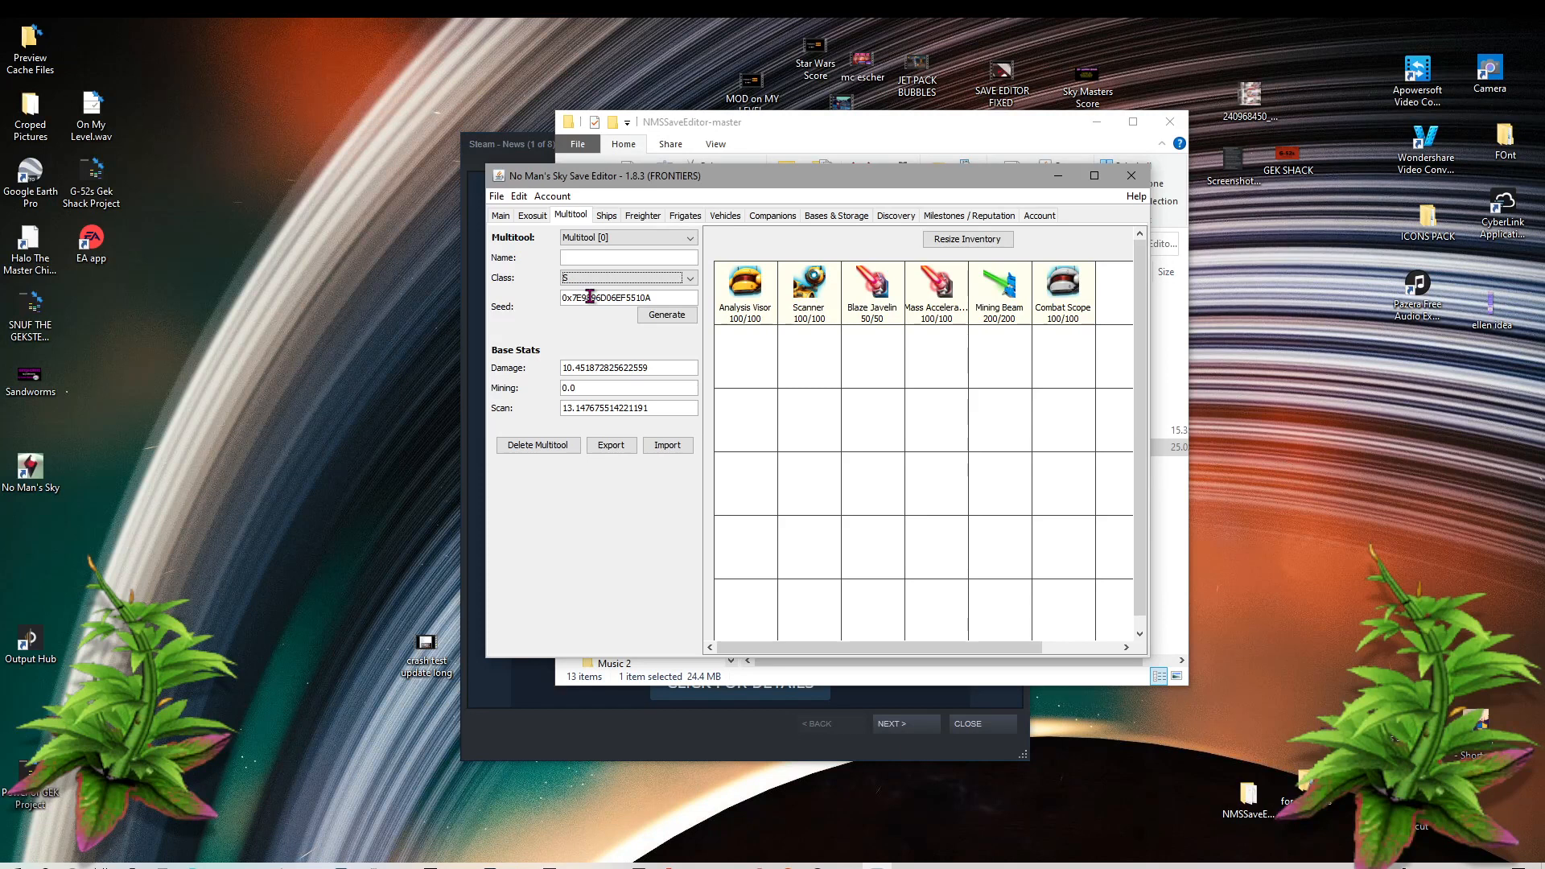
Step: Set the multitool's Damage, Mining and Scan base stats to 1000.0 each, and look at its export dialog without exporting
left_click(570, 368)
type("9999")
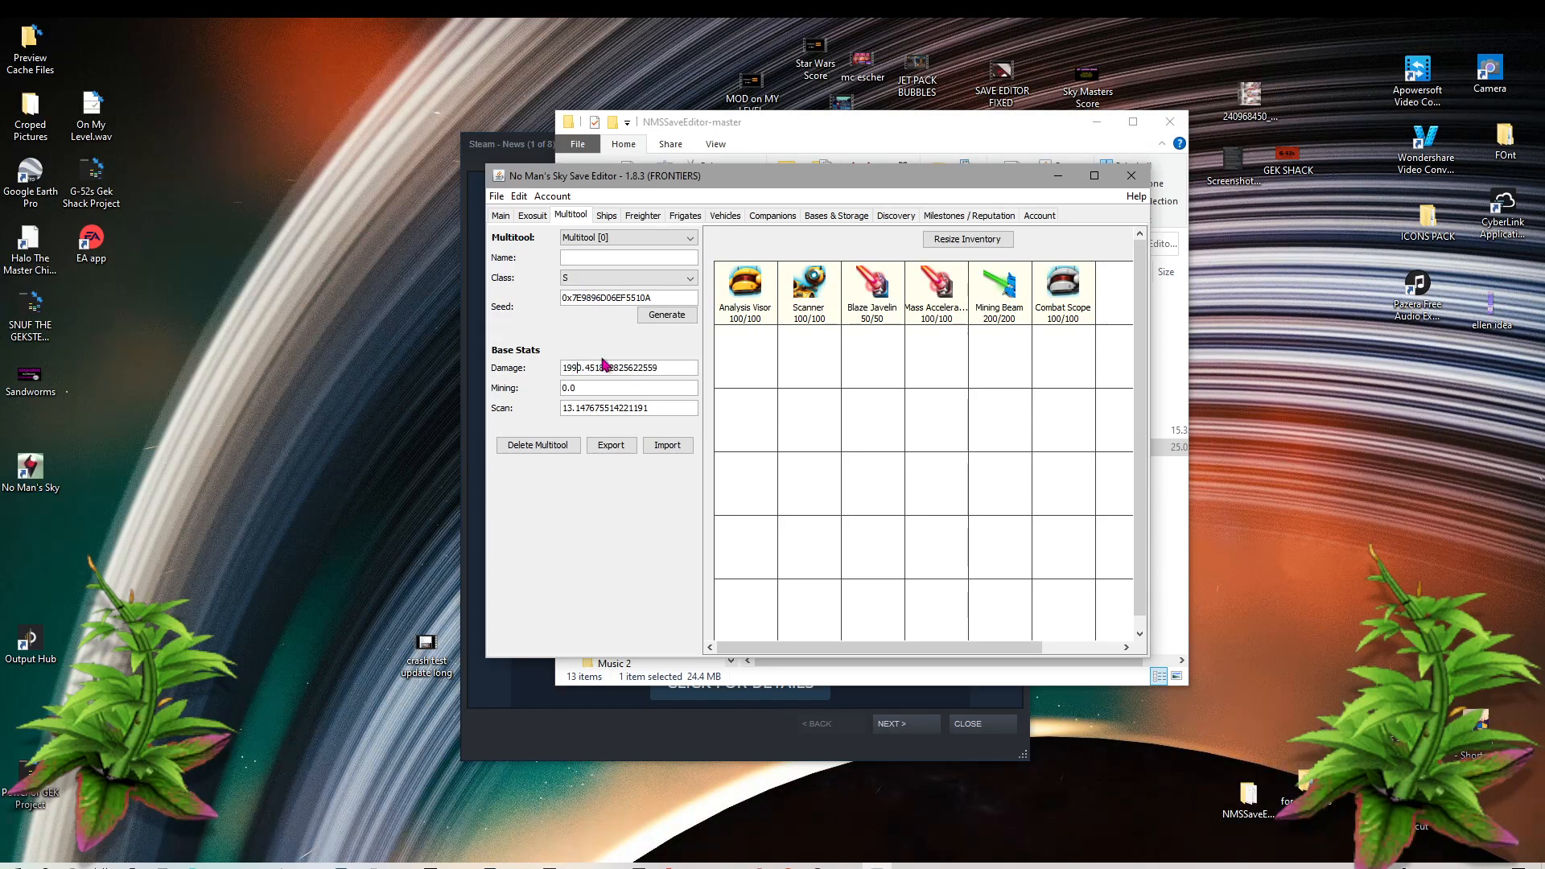
left_click(567, 390)
type("999999")
left_click(563, 408)
type("999999")
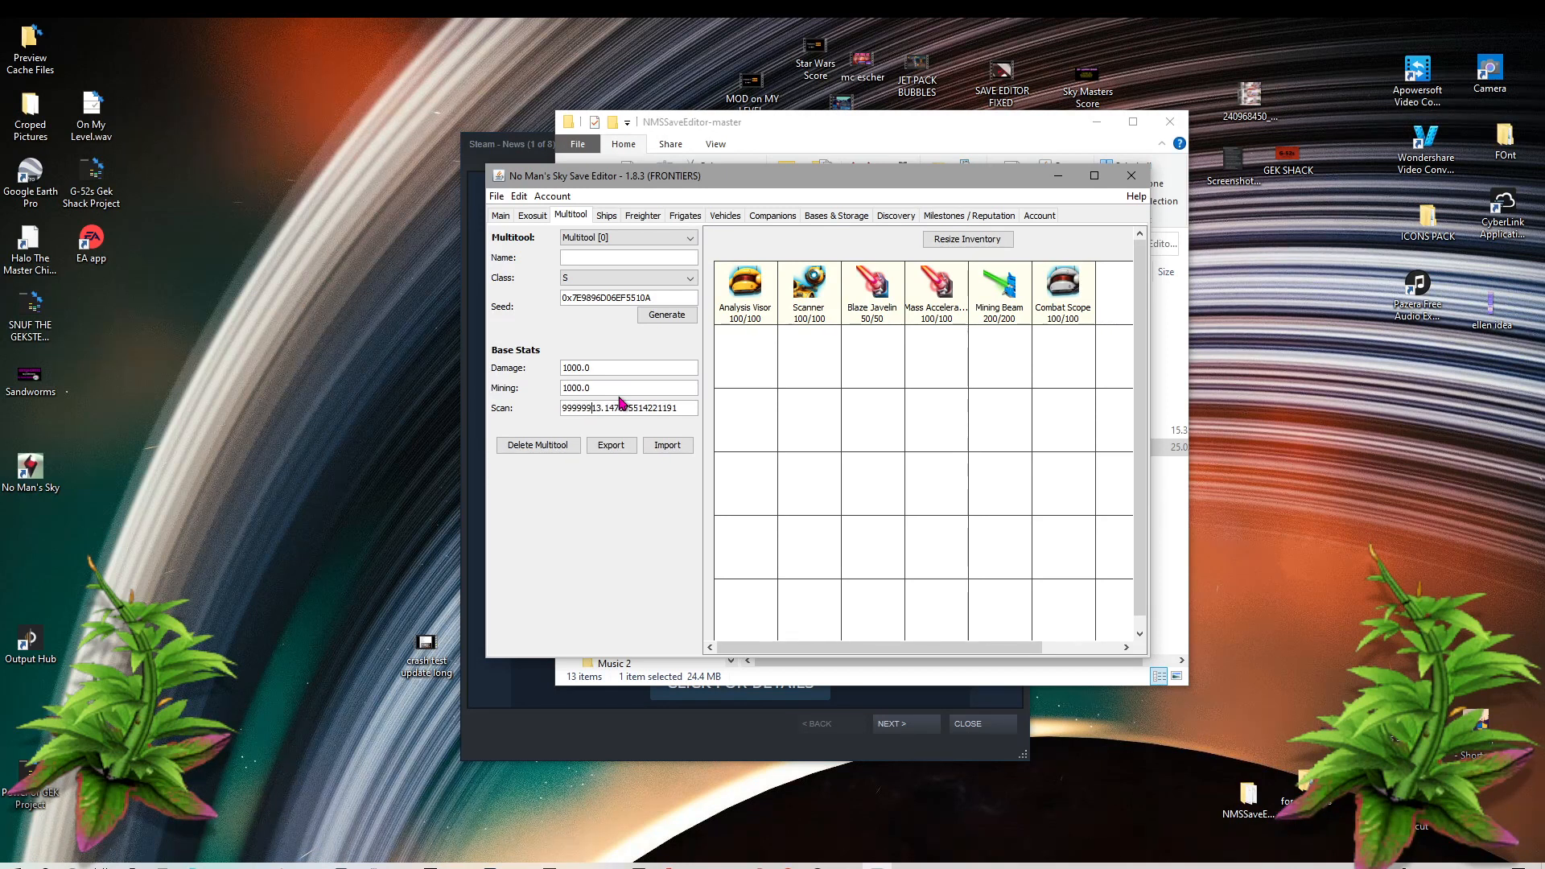
left_click(619, 393)
left_click(626, 453)
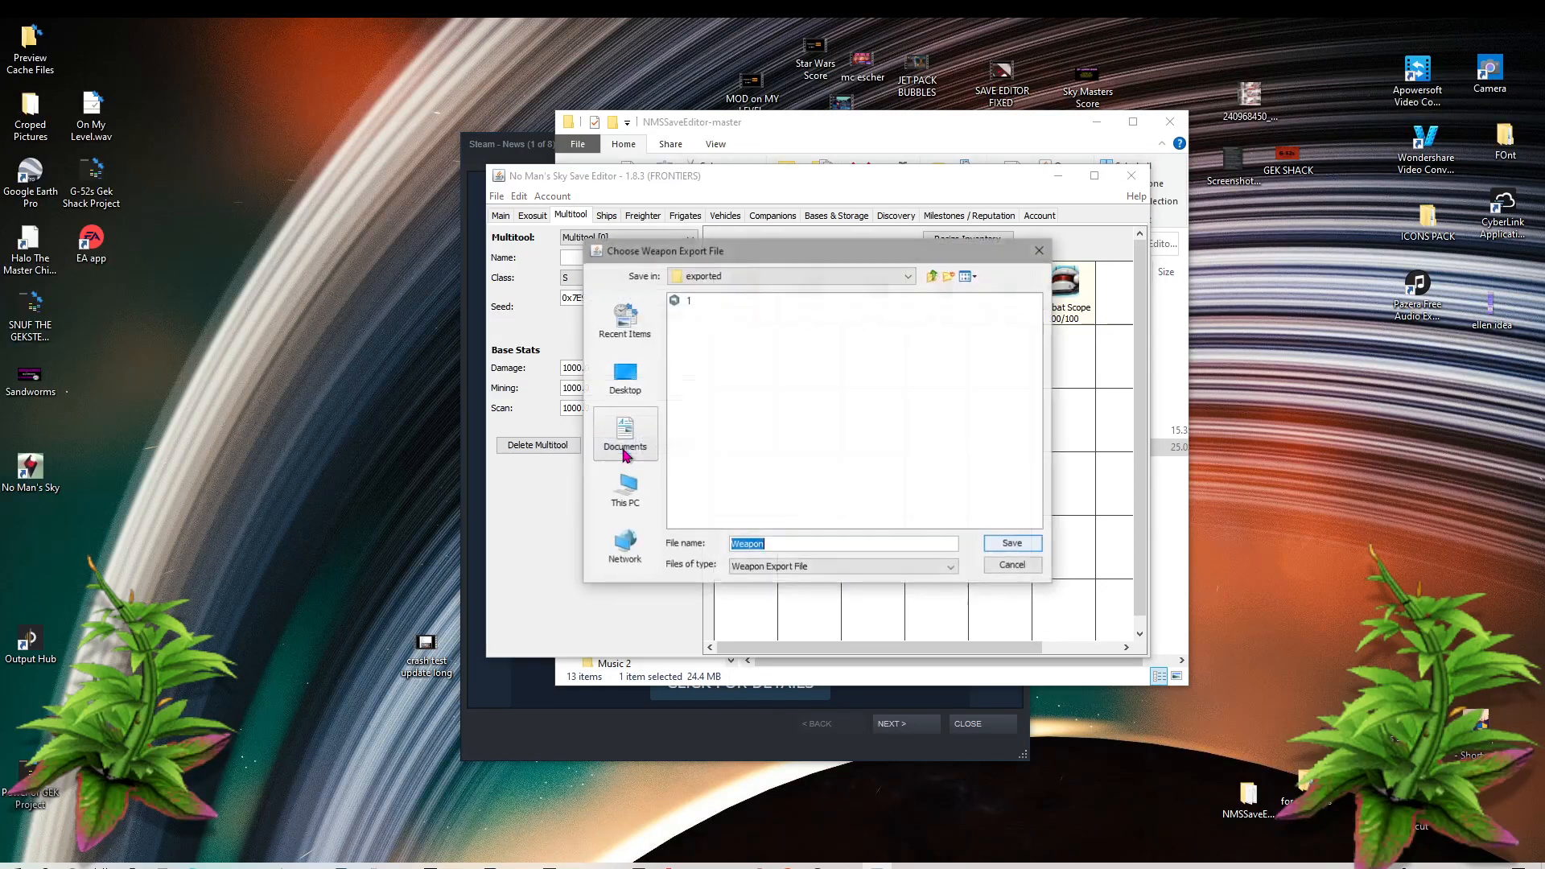
left_click(1039, 251)
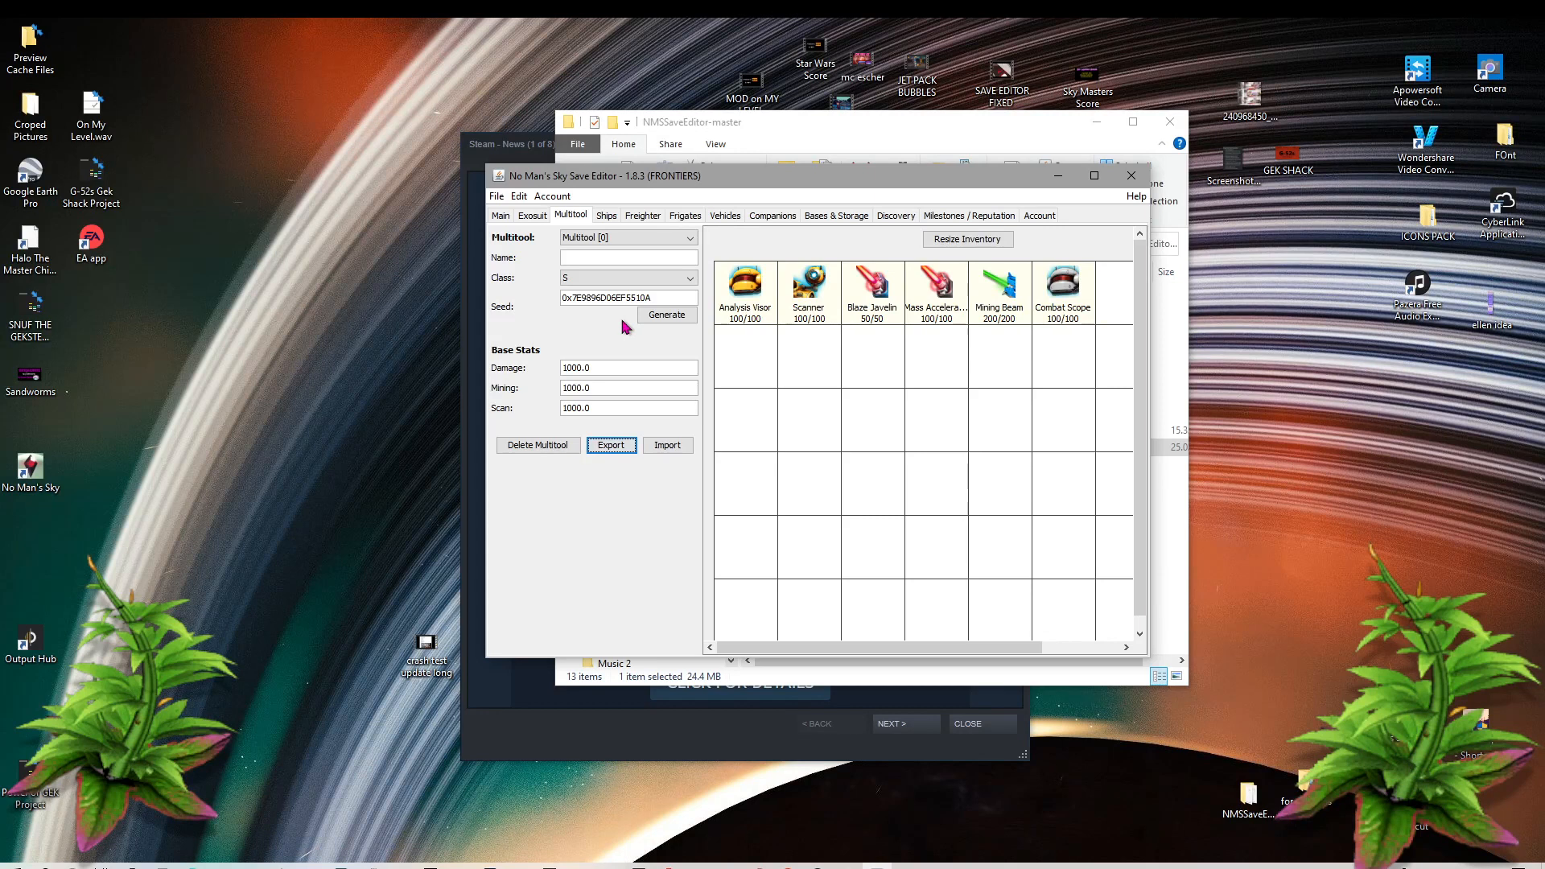
Step: Examine the exosuit's General, Technology and Cargo inventories, leaving Cargo on display
left_click(535, 217)
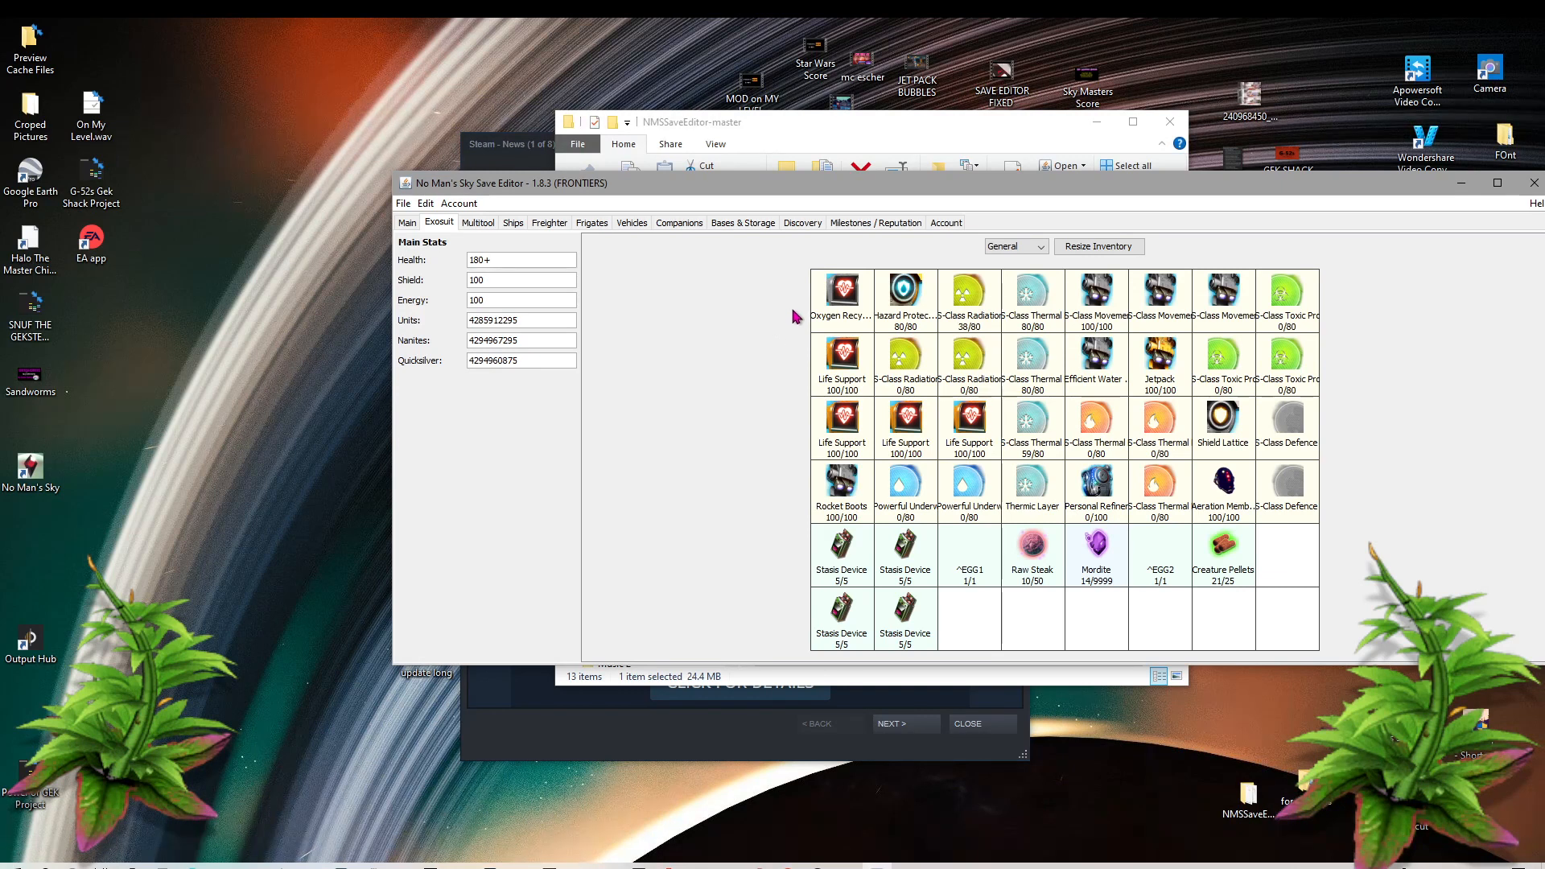
left_click(1038, 253)
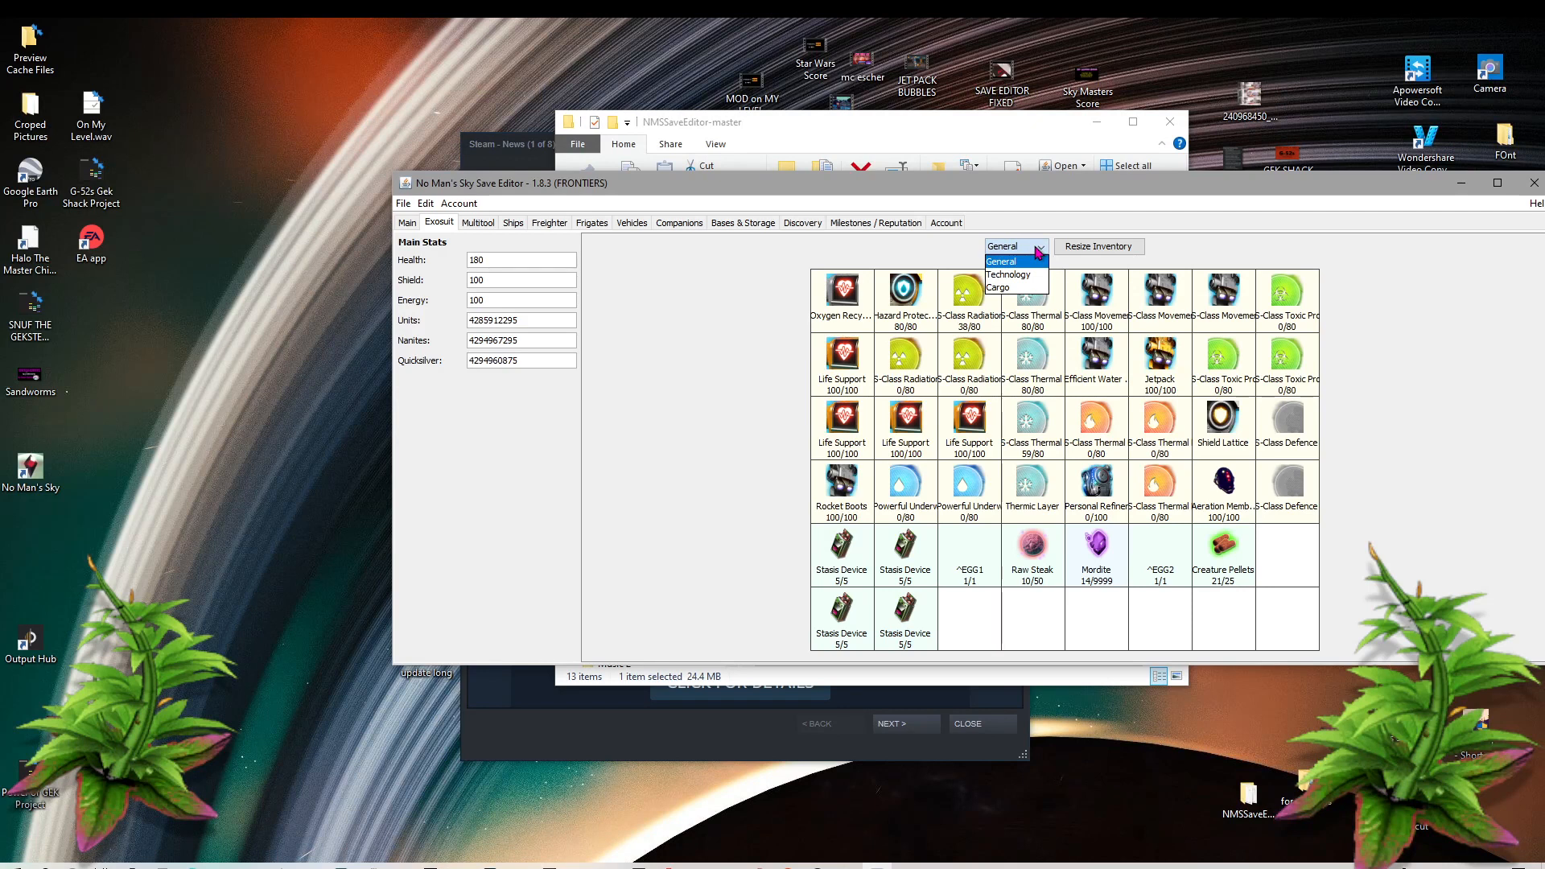
left_click(1011, 274)
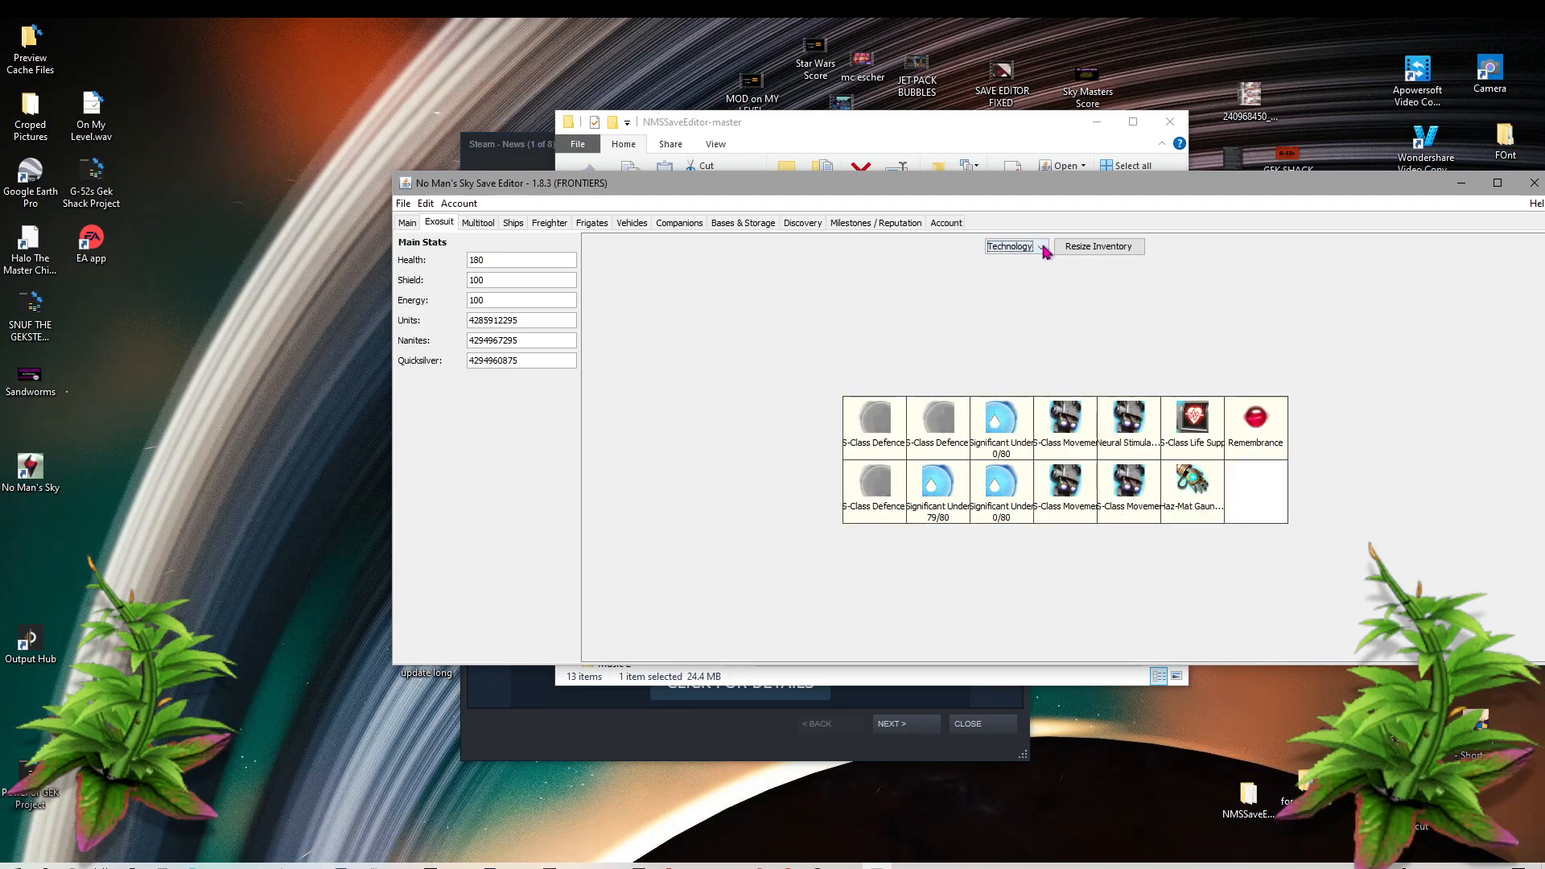
left_click(1042, 248)
left_click(1005, 290)
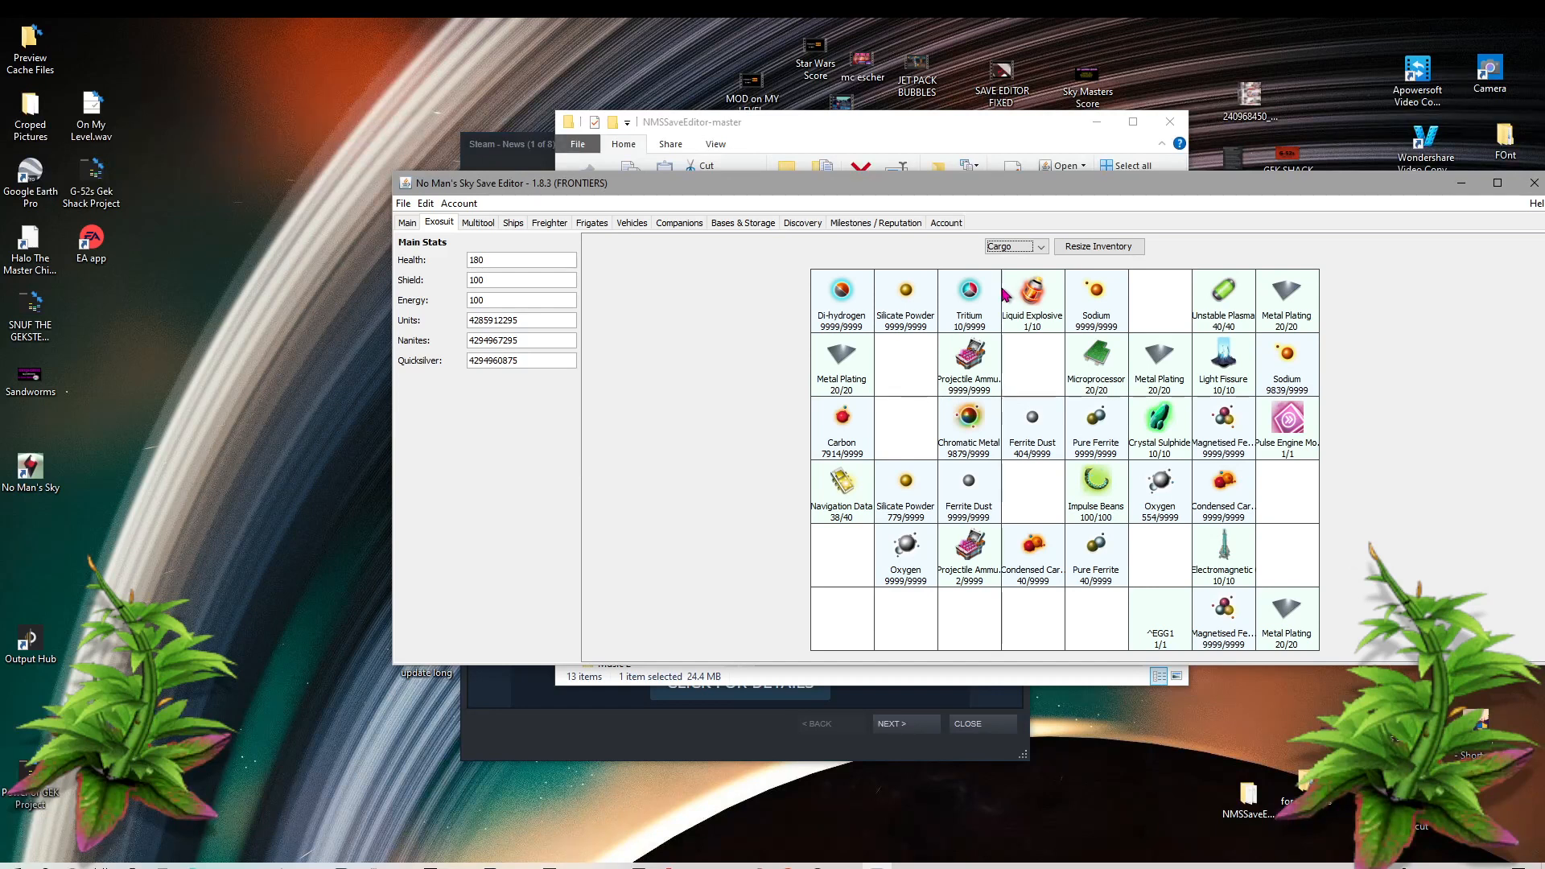
left_click(1027, 248)
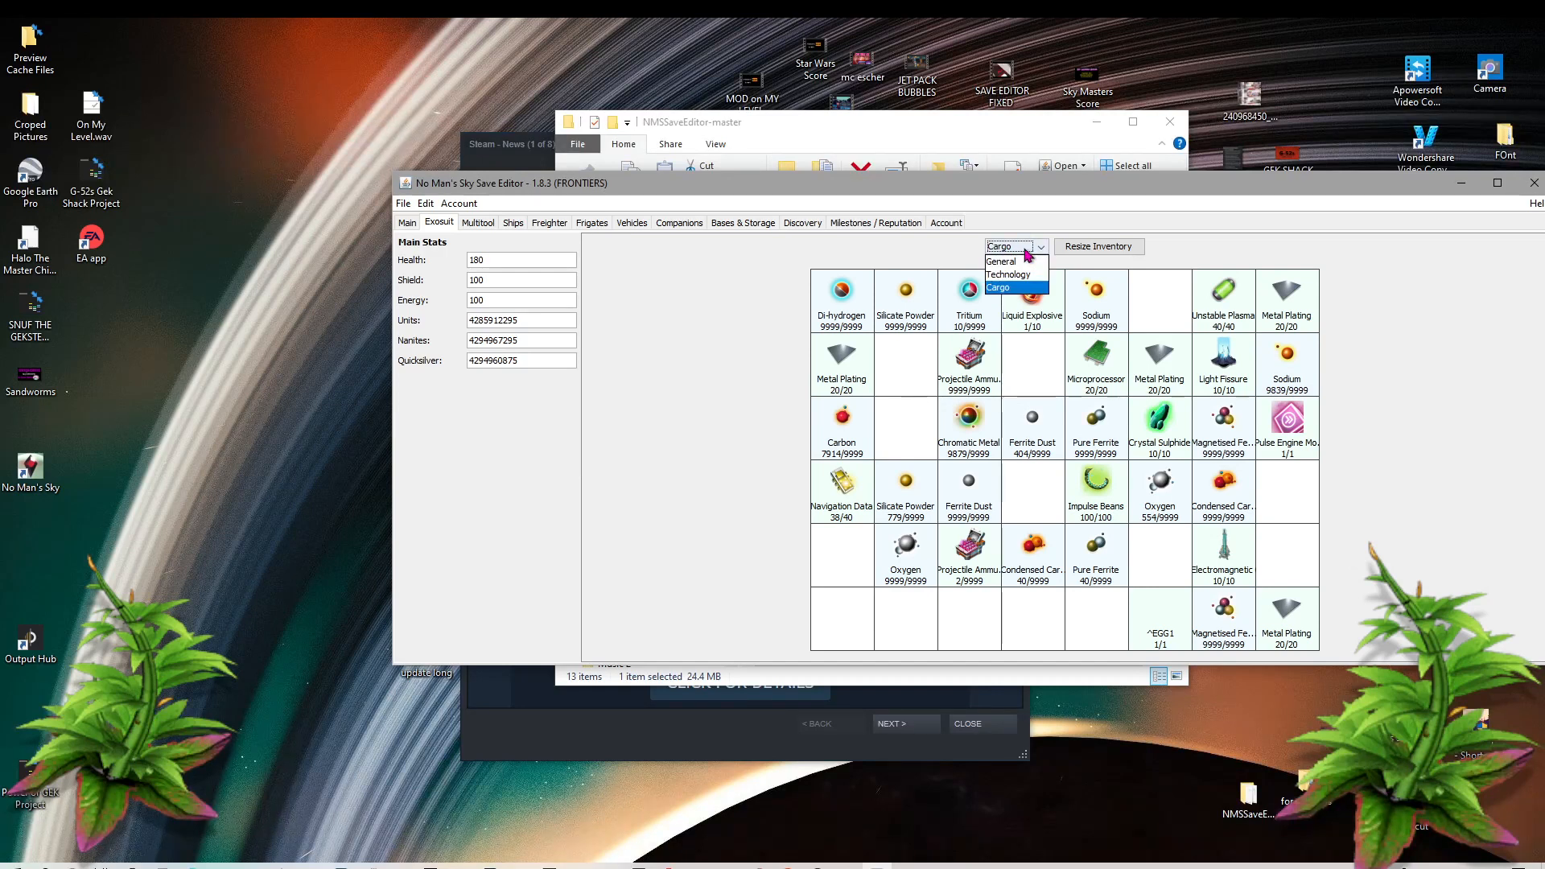
left_click(1013, 250)
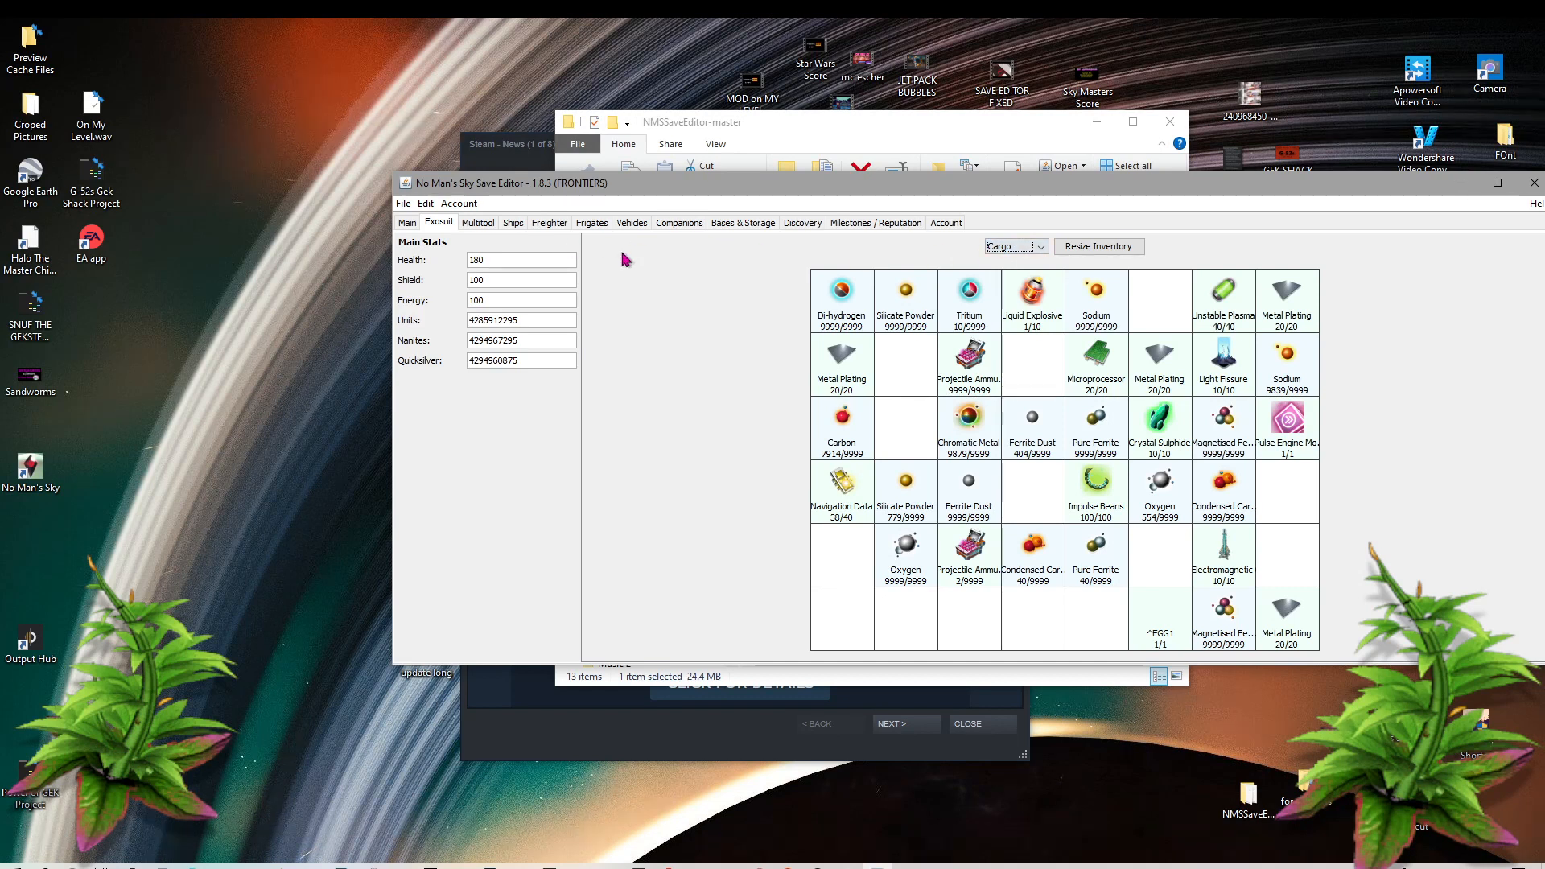
Step: Max out the exosuit's main stats, with Health at 200 and Shield and Energy at 100 each
left_click(511, 263)
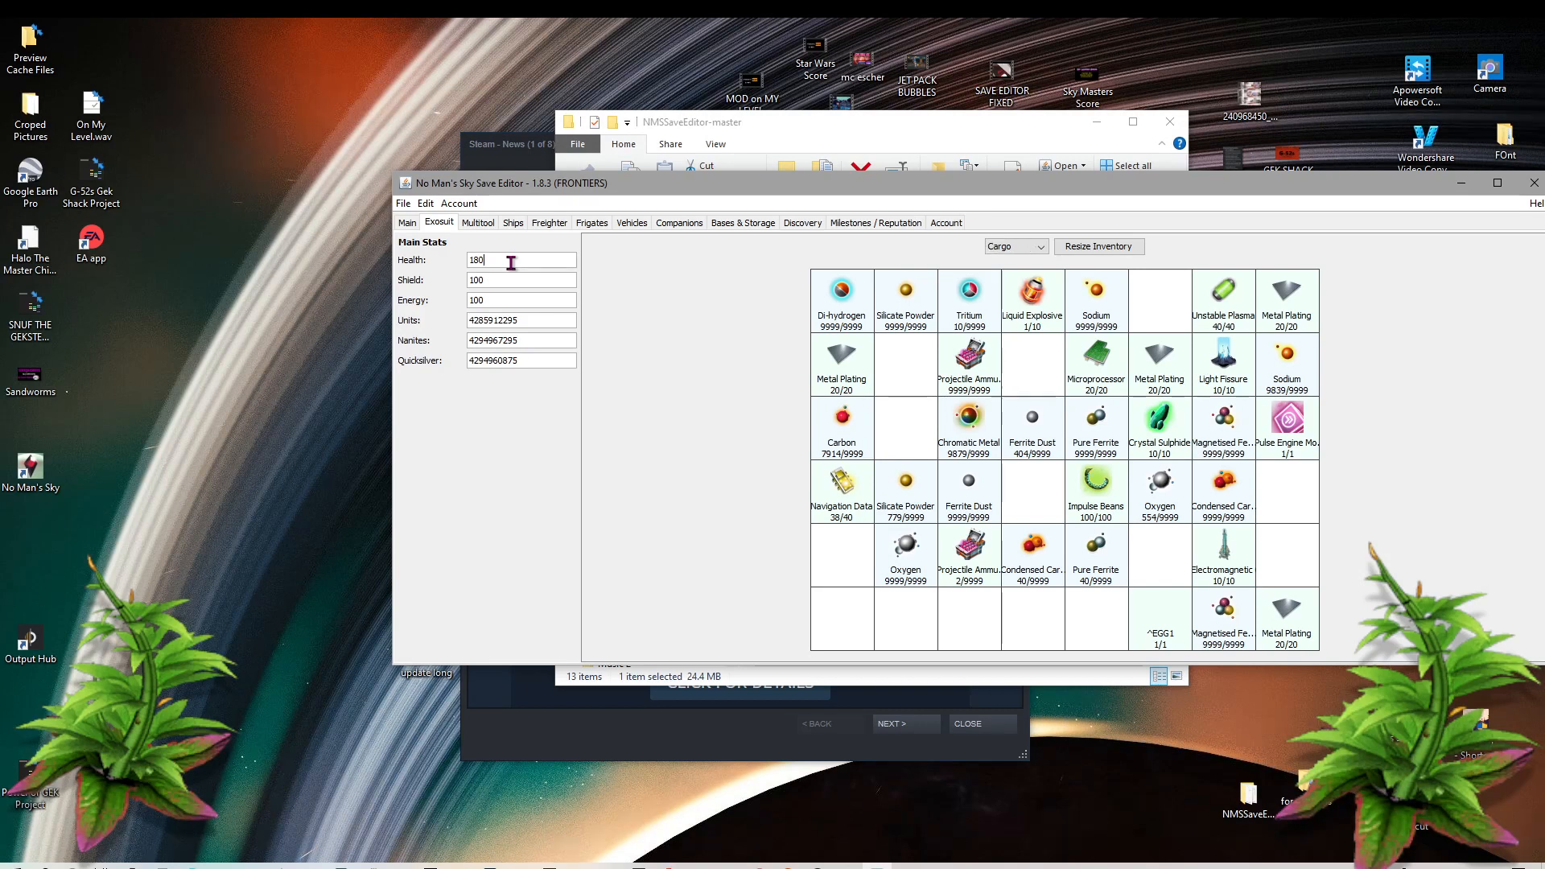
key("BackSpace")
key("BackSpace")
type("999999")
left_click(505, 280)
key("BackSpace")
key("BackSpace")
key("BackSpace")
type("999999")
left_click(508, 301)
key("BackSpace")
key("BackSpace")
key("BackSpace")
type("99999")
left_click(546, 321)
Step: Move the Metal Plating at the start of the second cargo row into the empty slot in the first row
left_click_drag(994, 184, 846, 145)
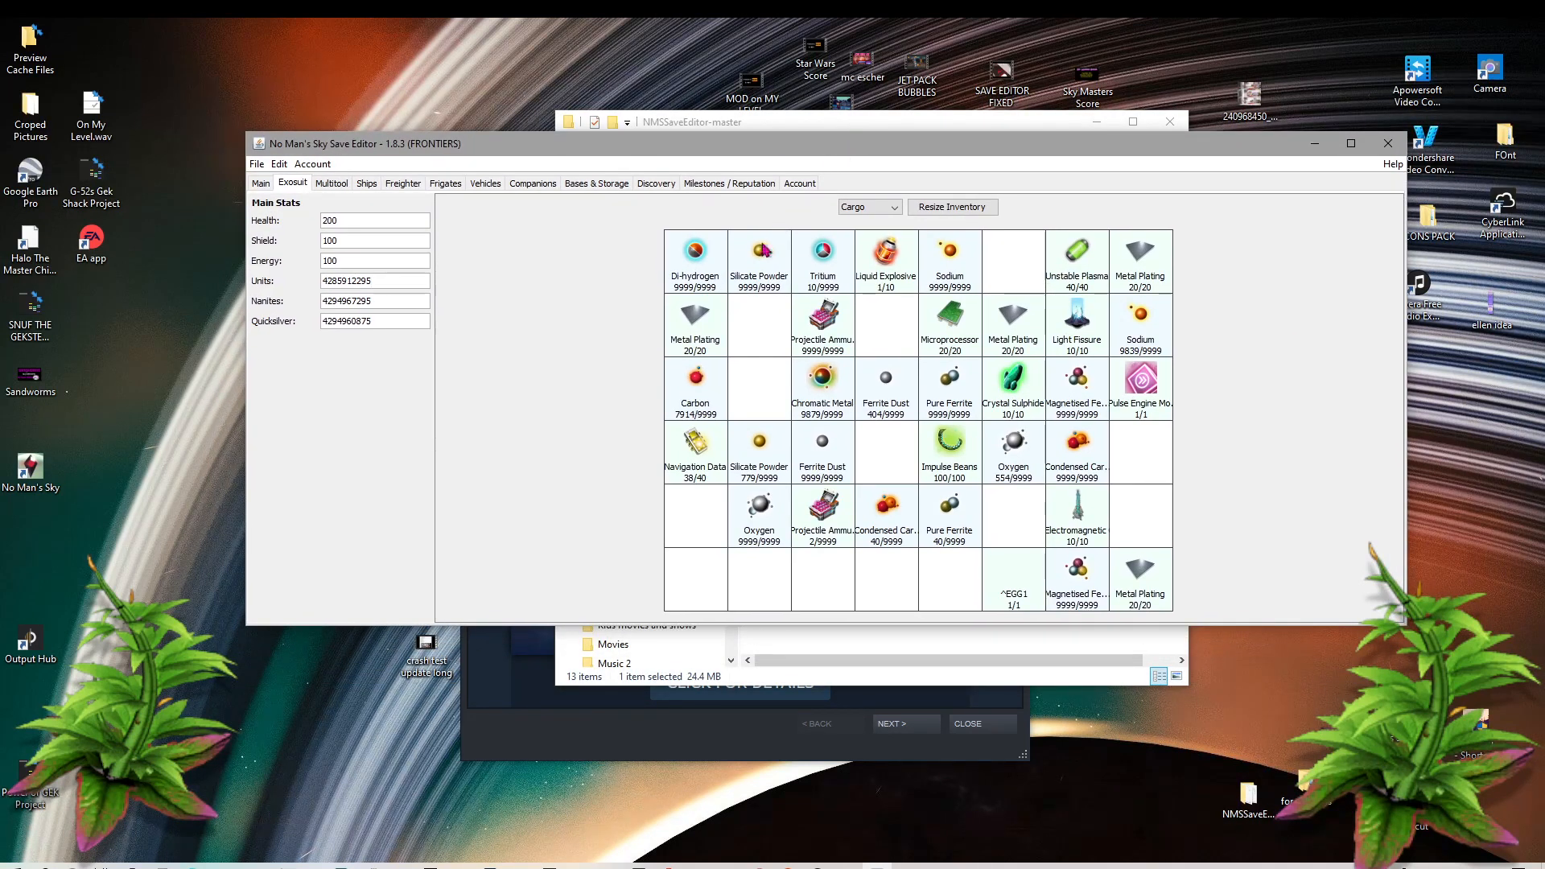
left_click_drag(707, 330, 1024, 277)
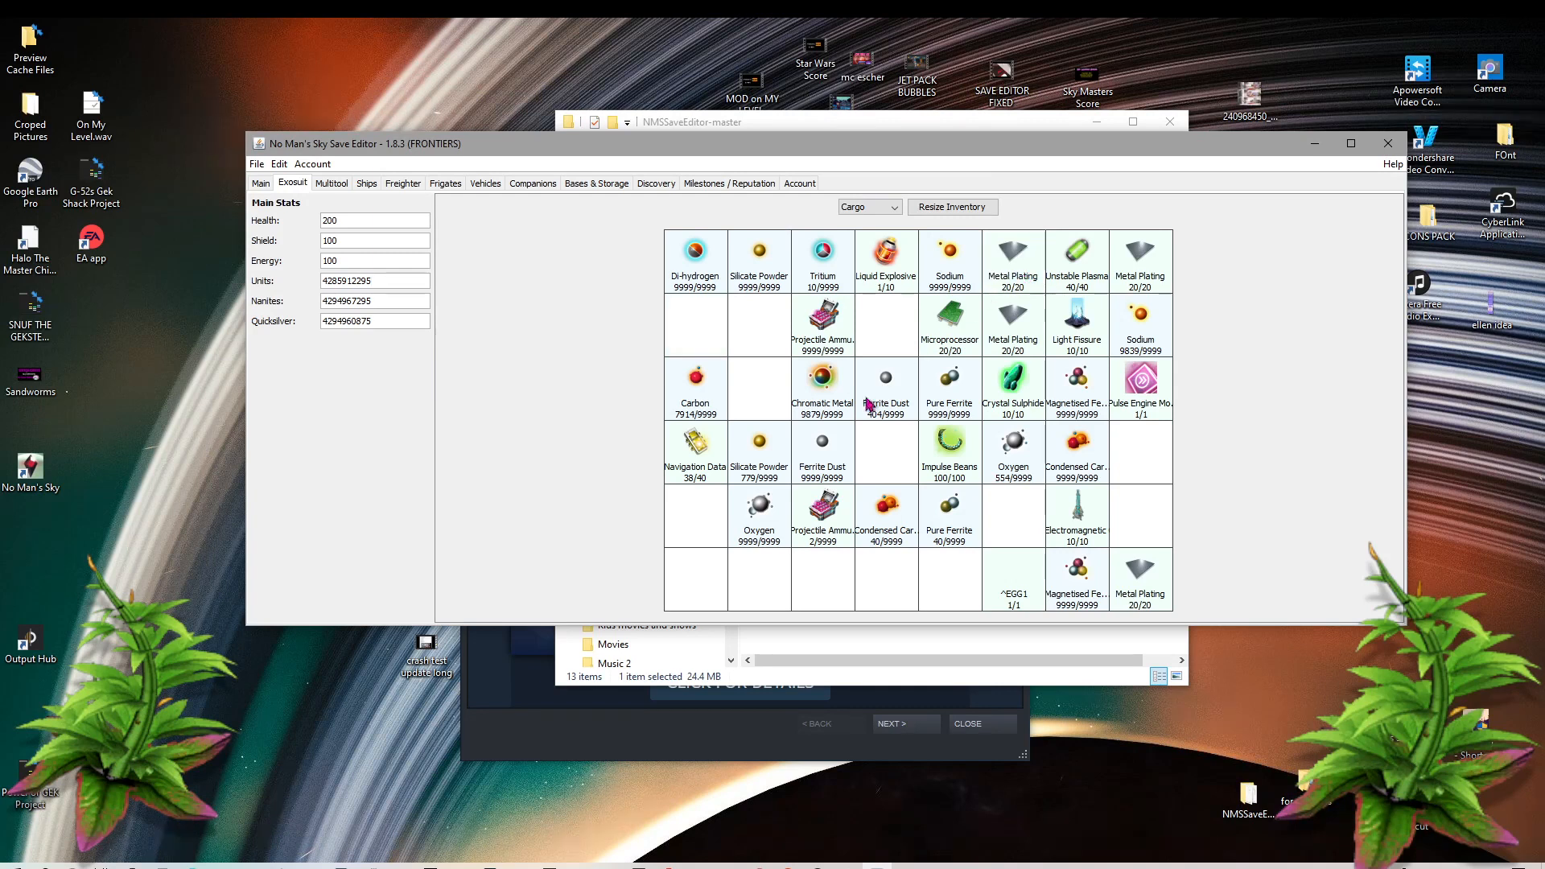
Step: Start adding an item to the empty slot at the start of the fifth cargo row, with its type set to Substance
right_click(706, 519)
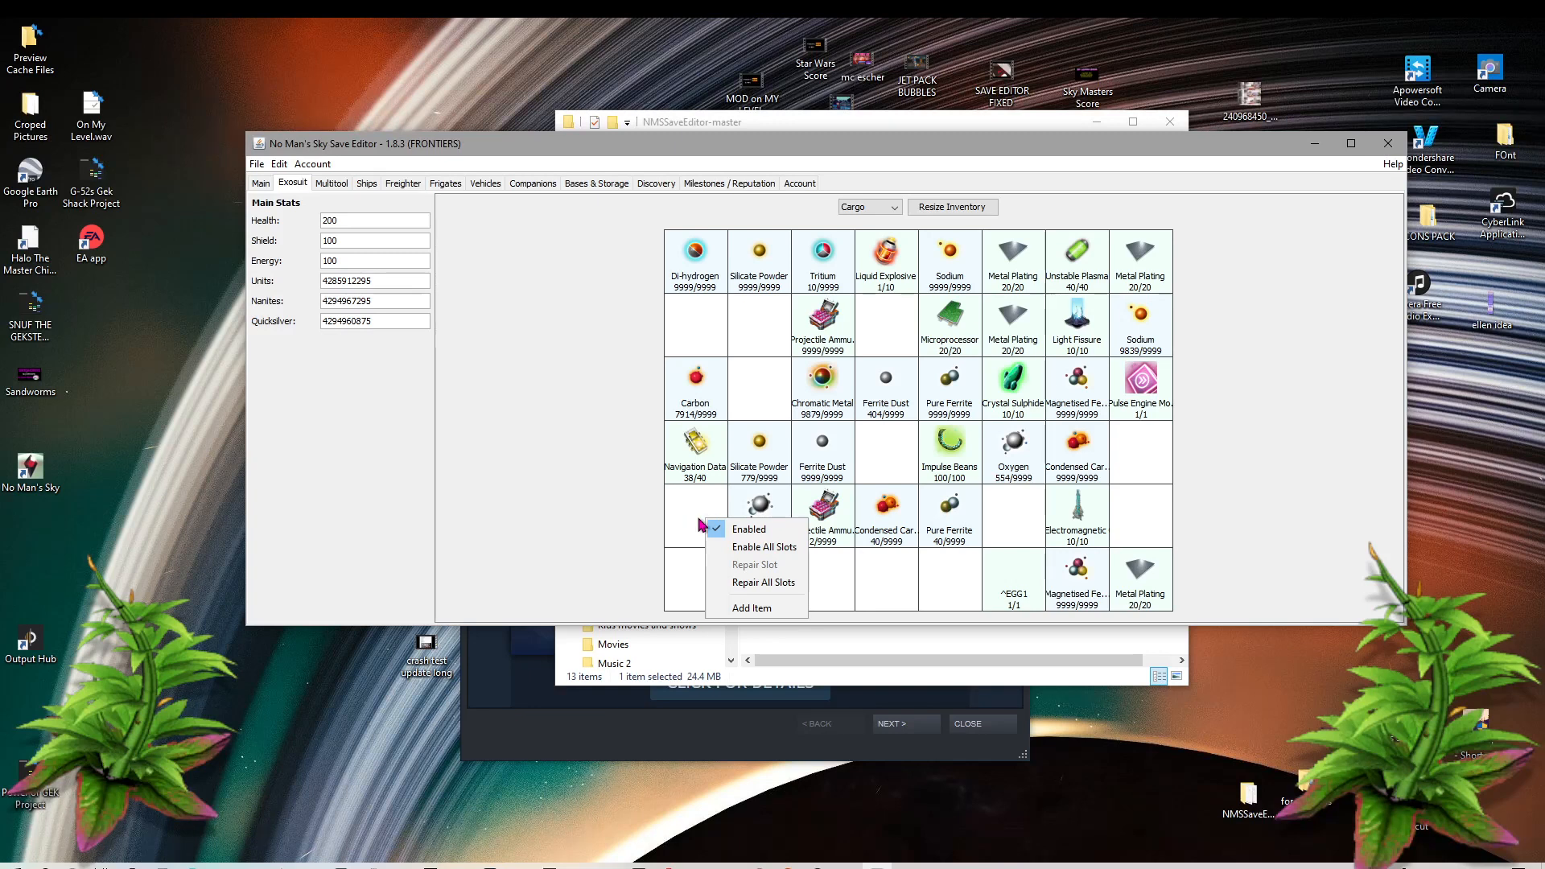
left_click(753, 608)
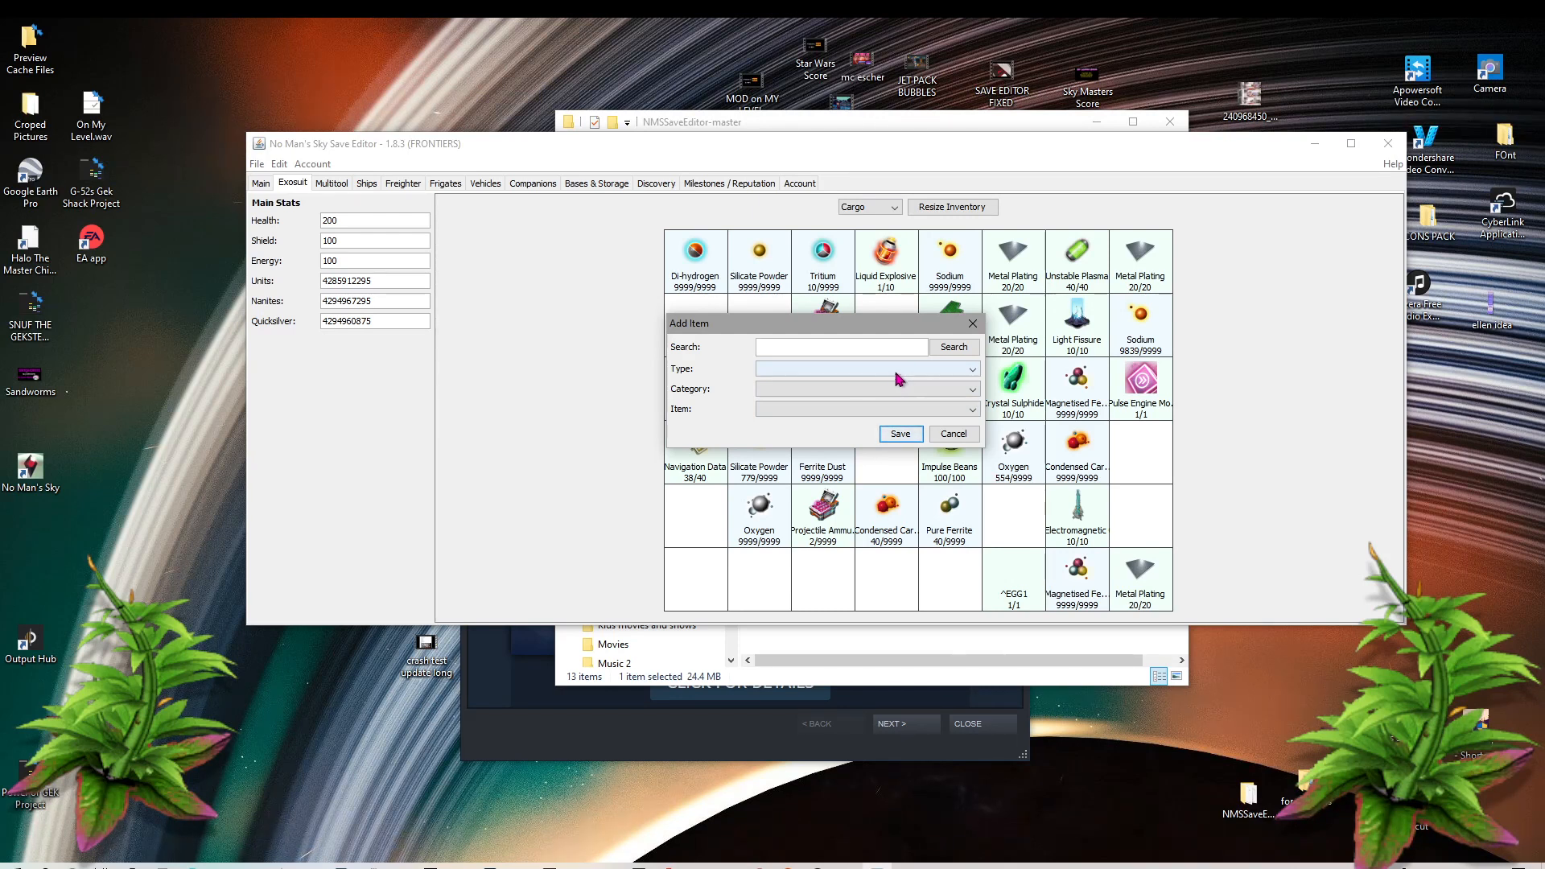
left_click(929, 372)
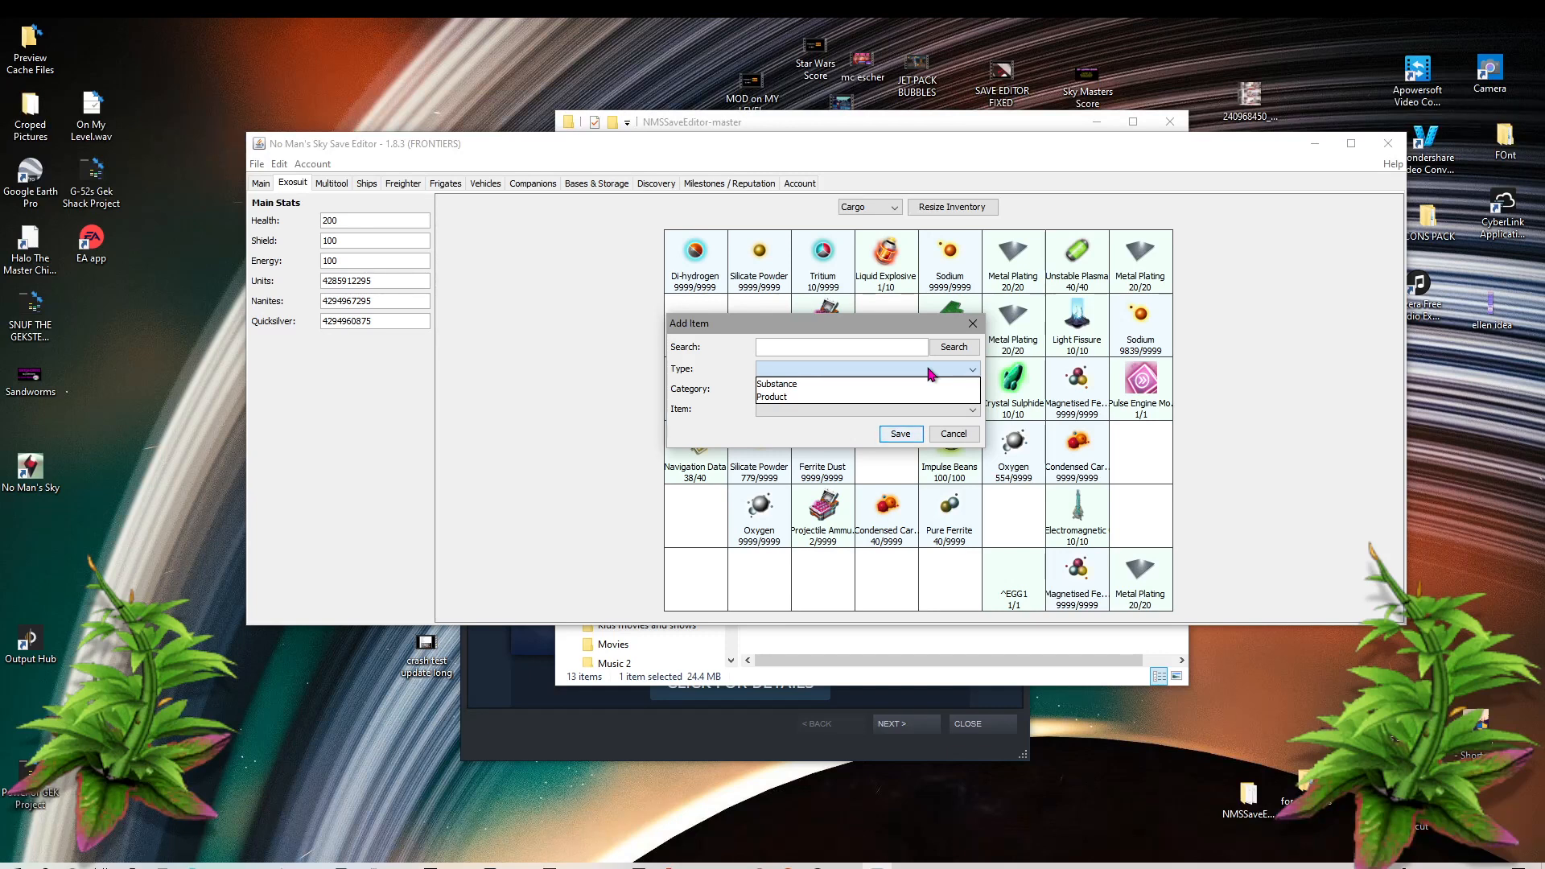
left_click(873, 385)
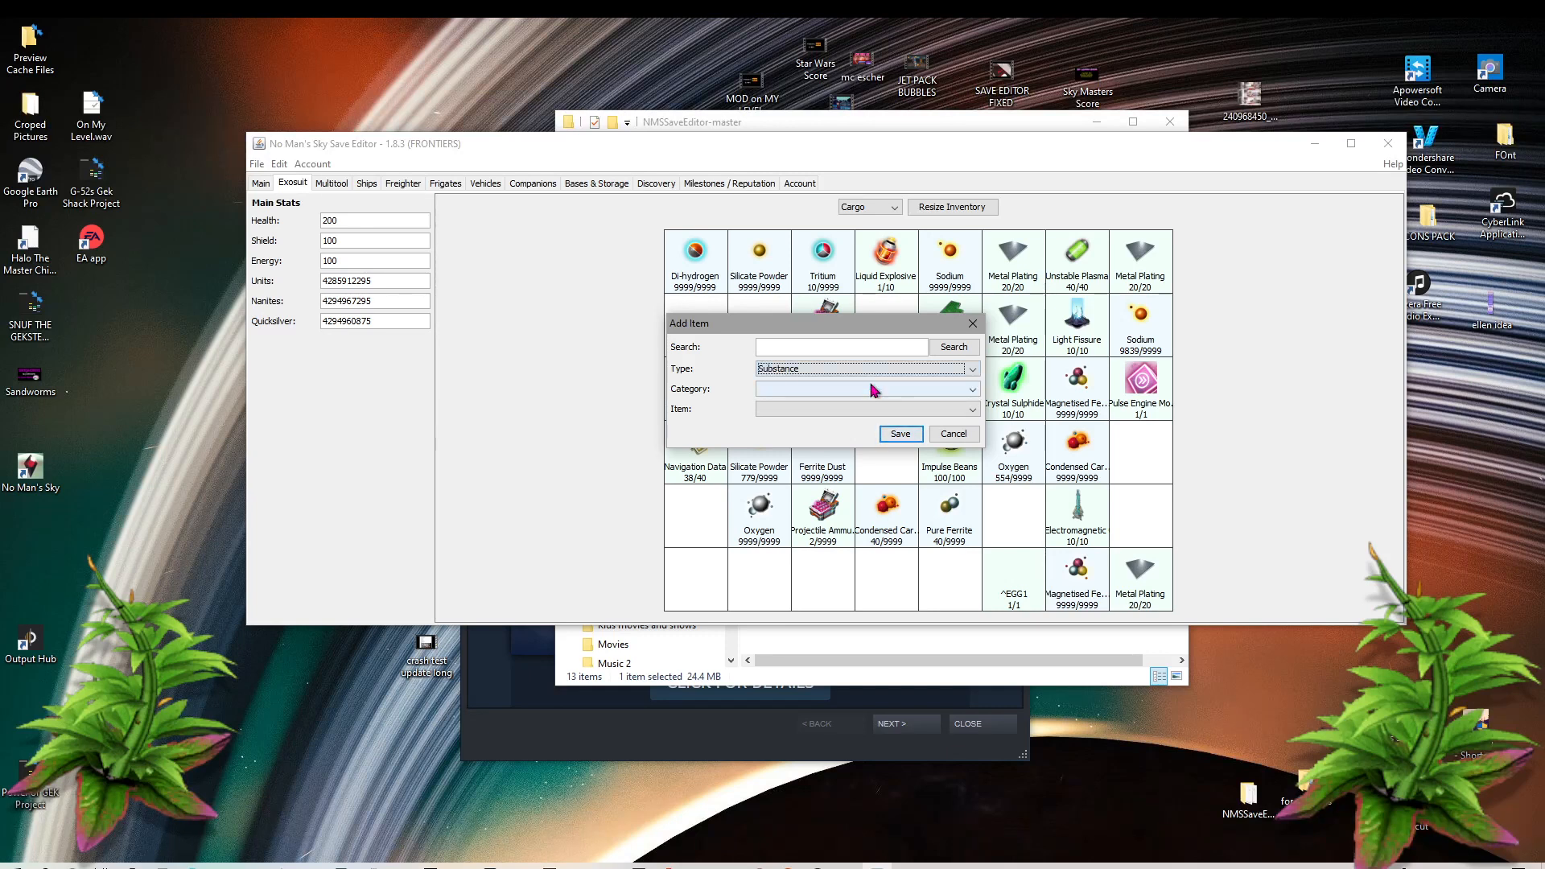
Step: Examine the substances available for adding in the Fuel, Metal, Catalyst and Stellar categories
left_click(935, 398)
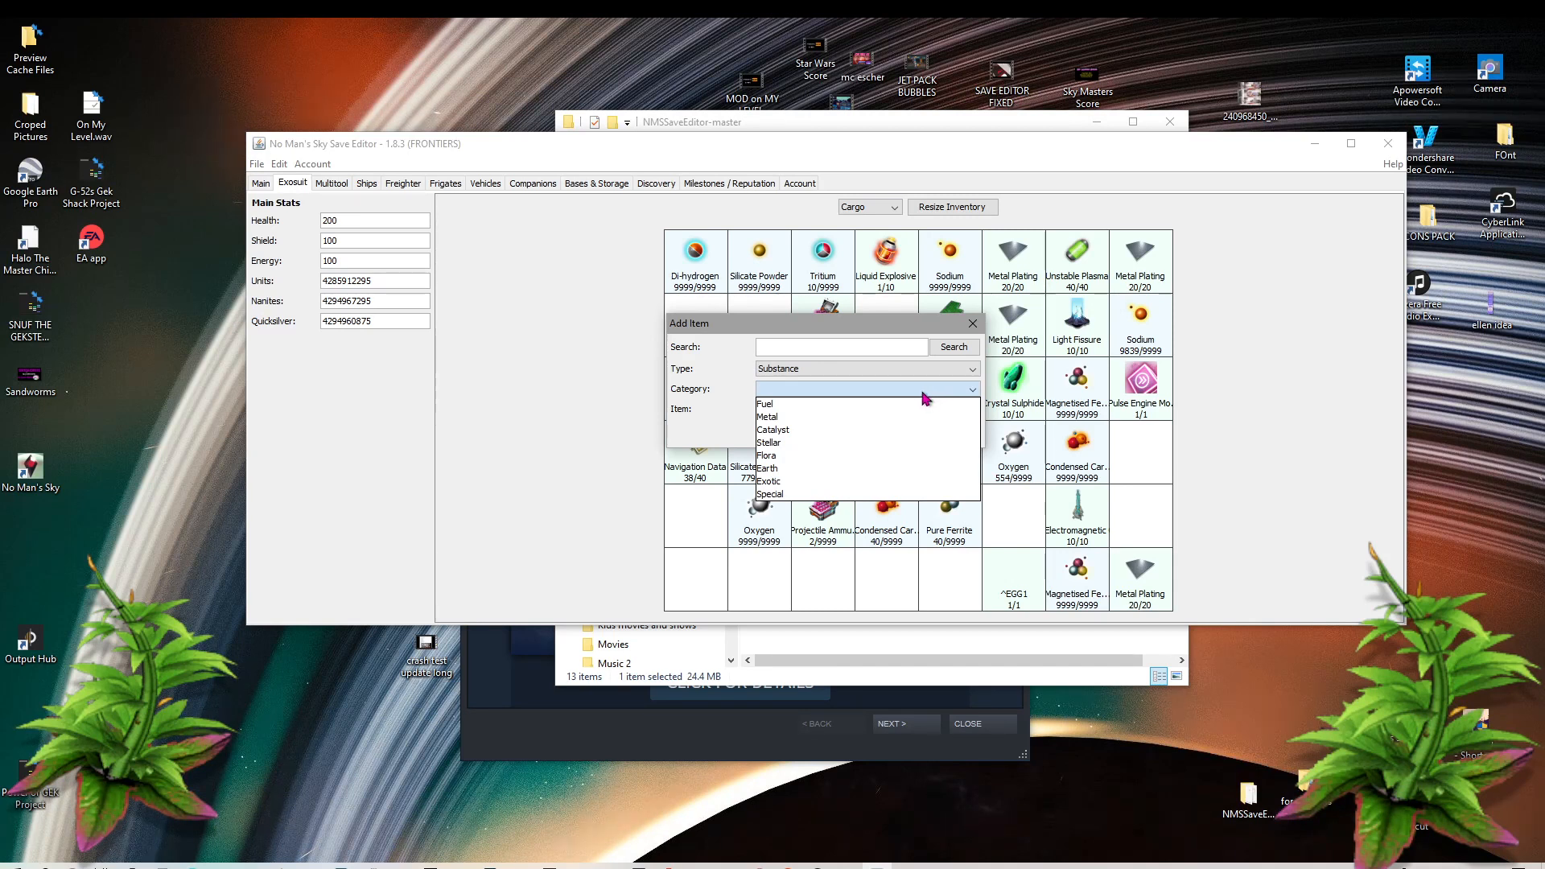
left_click(848, 412)
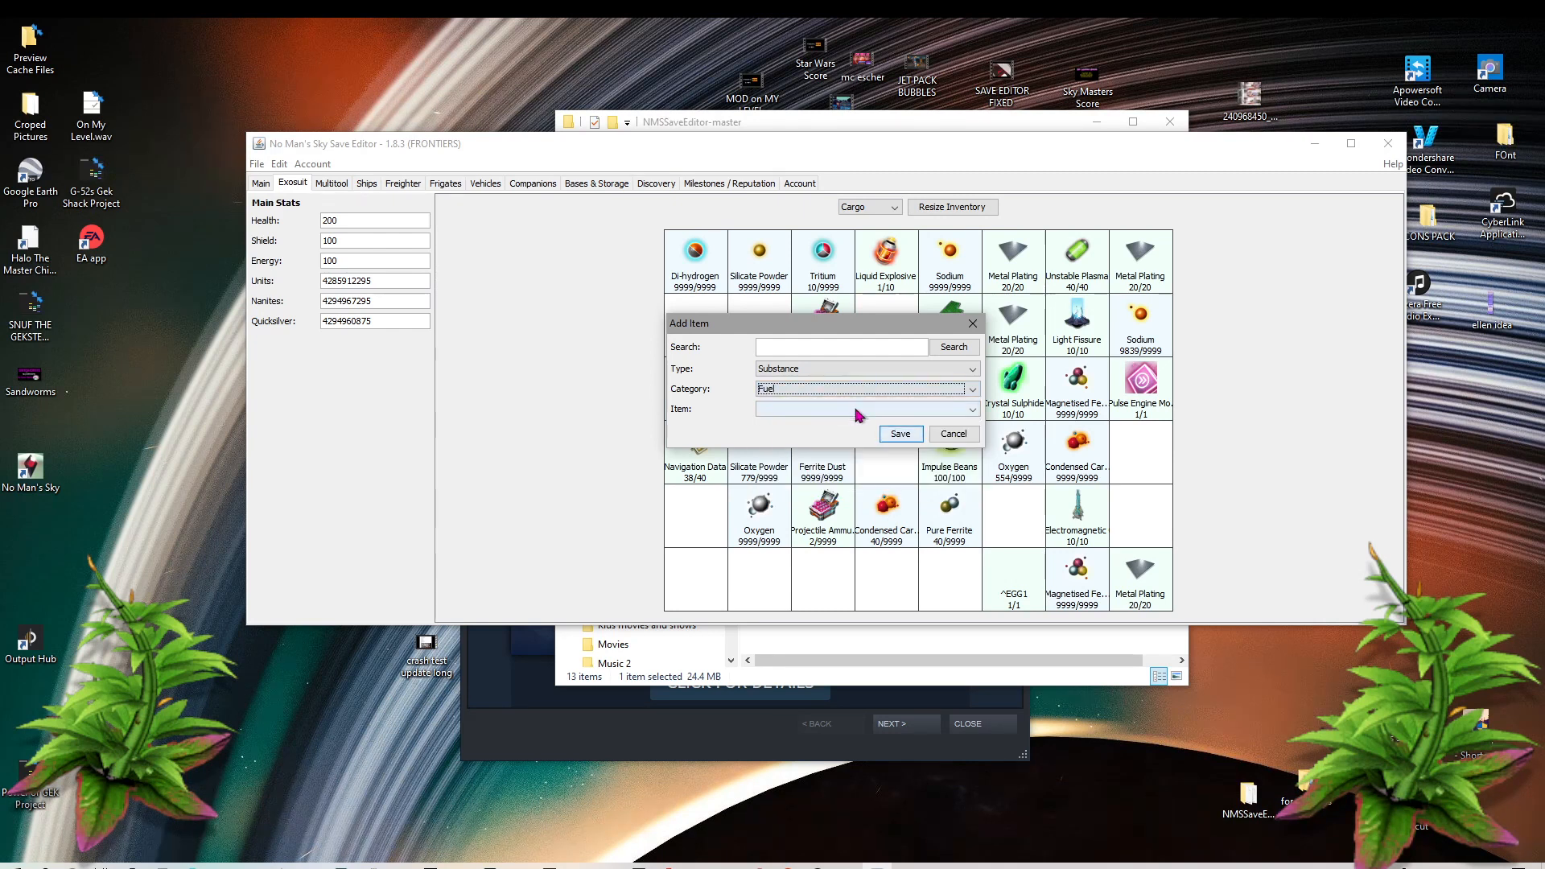
left_click(878, 411)
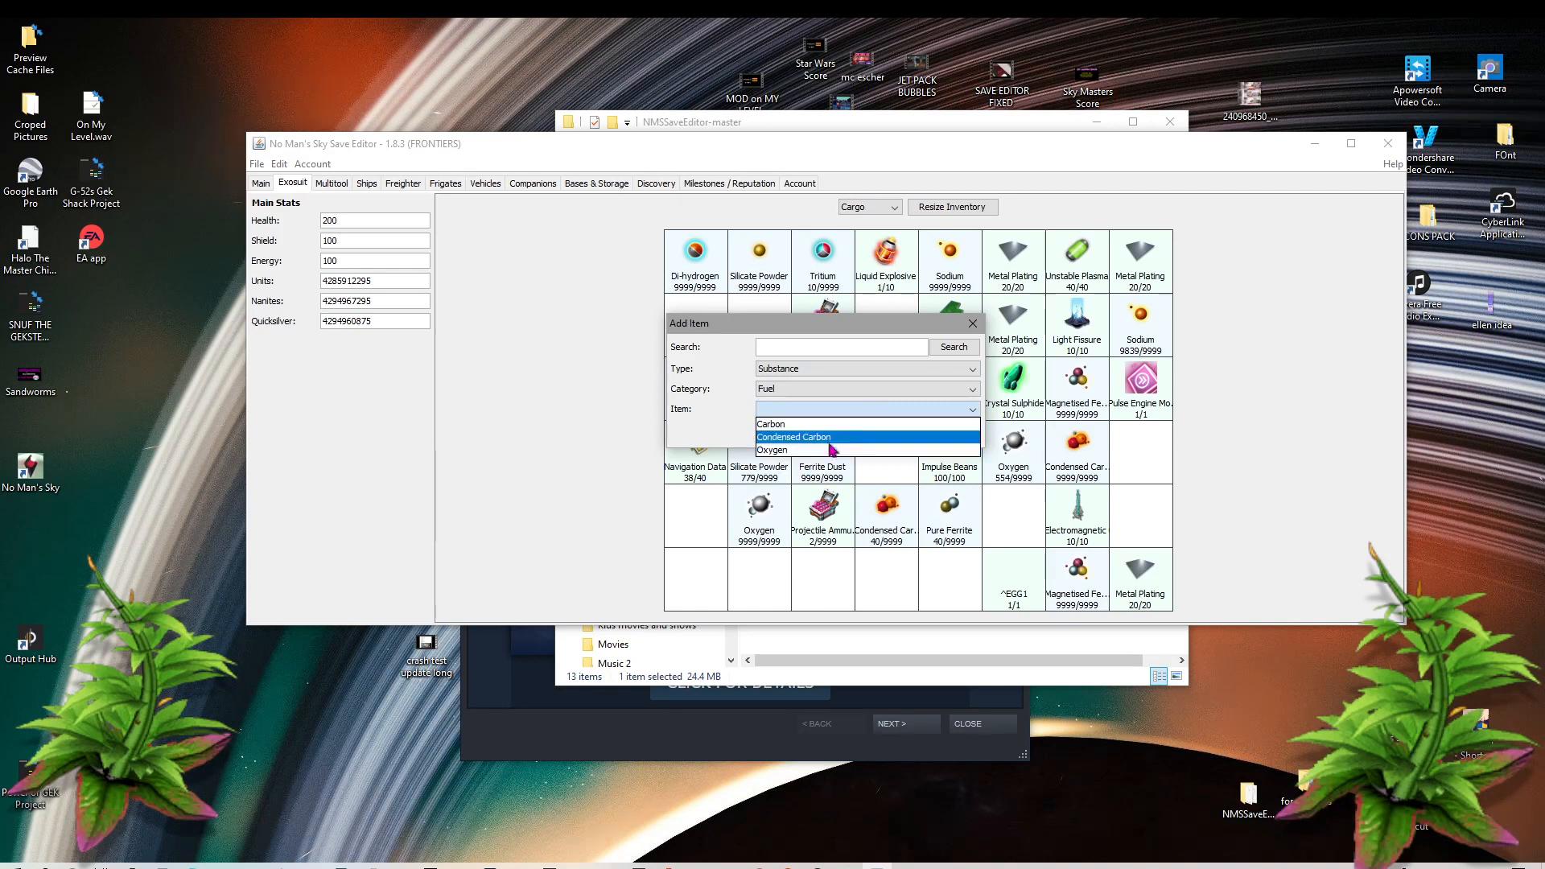
left_click(908, 396)
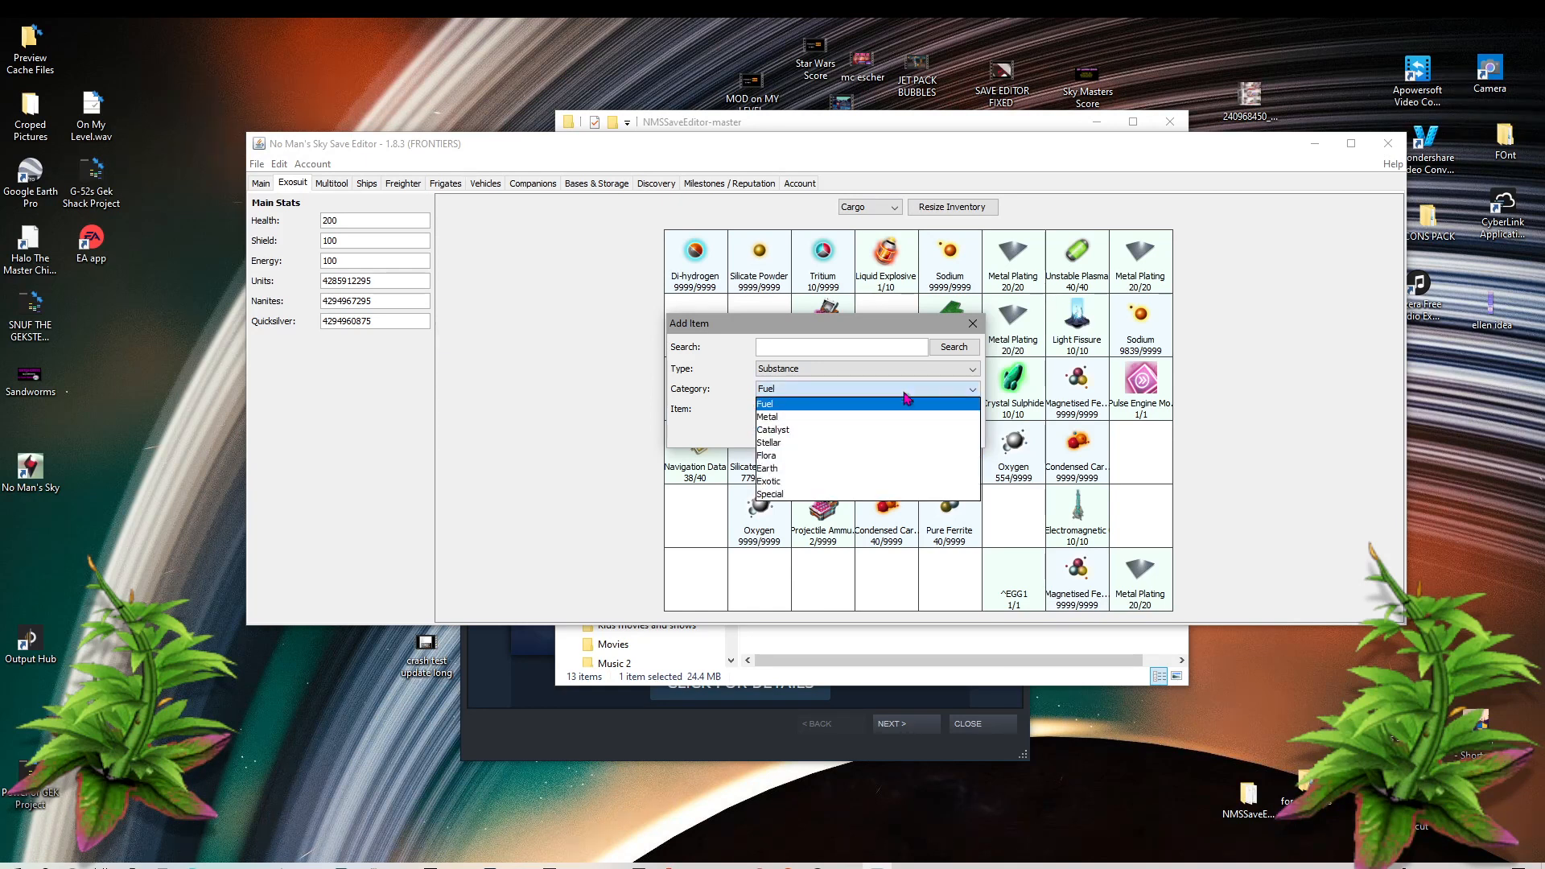
left_click(840, 417)
left_click(849, 409)
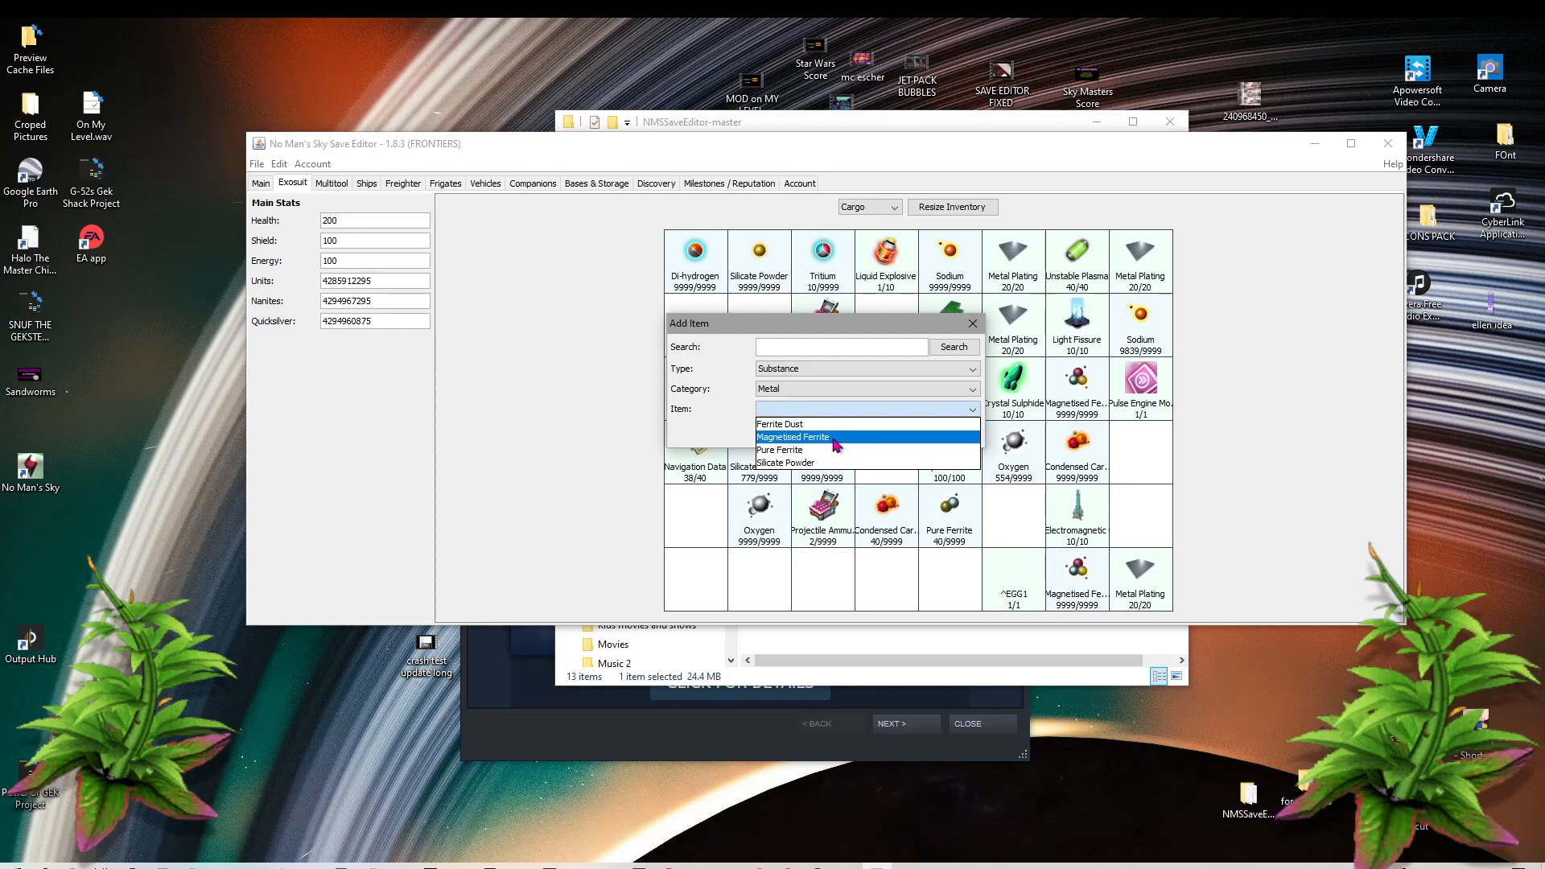
left_click(886, 412)
left_click(892, 391)
left_click(857, 431)
left_click(878, 413)
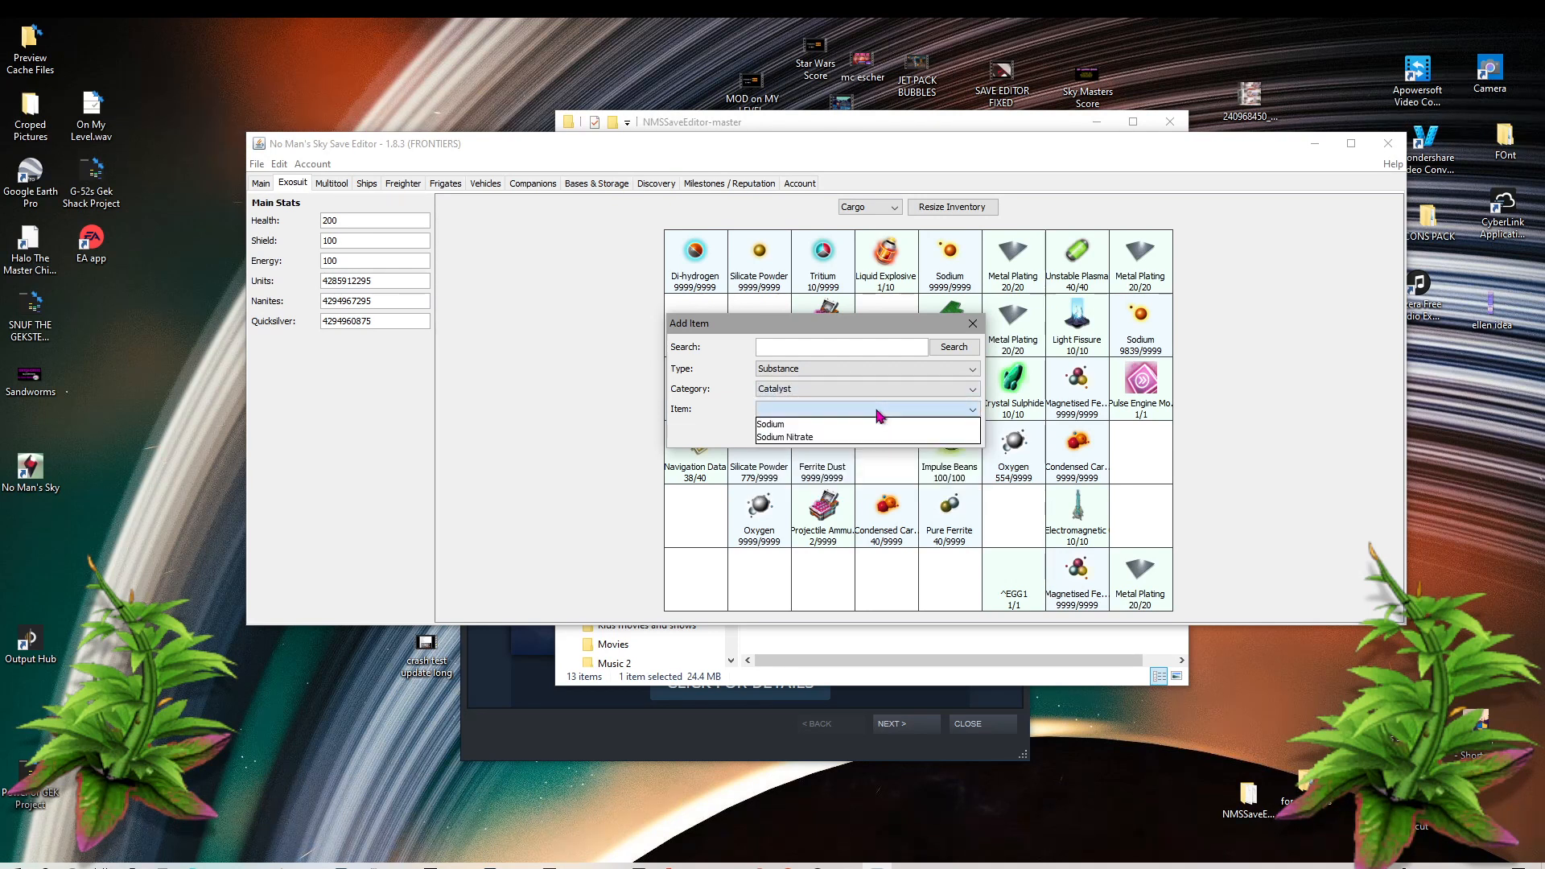
left_click(896, 390)
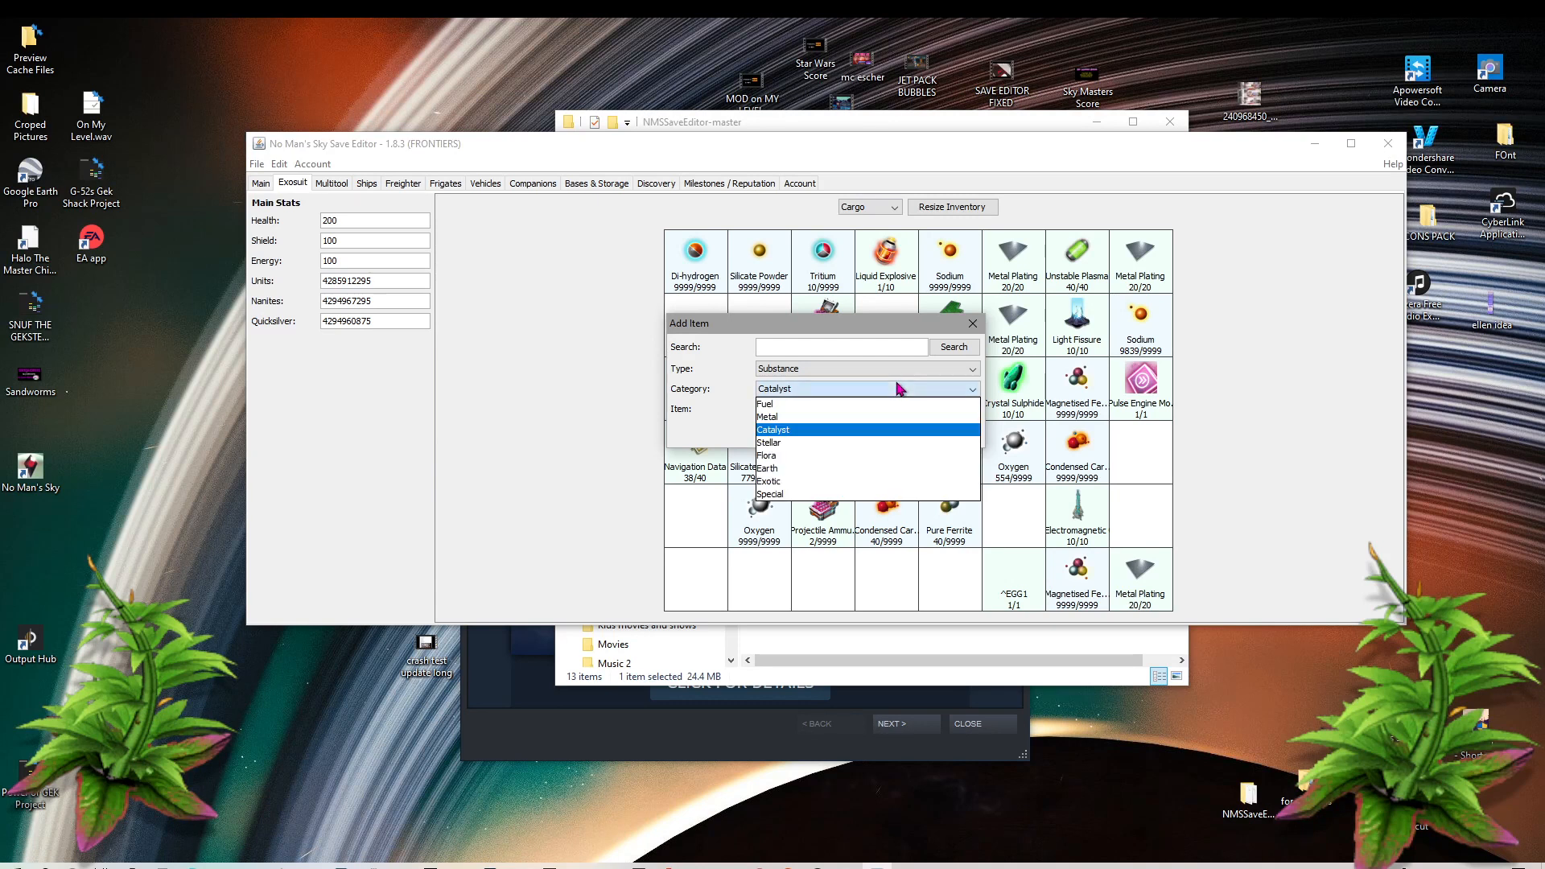
left_click(850, 455)
left_click(883, 413)
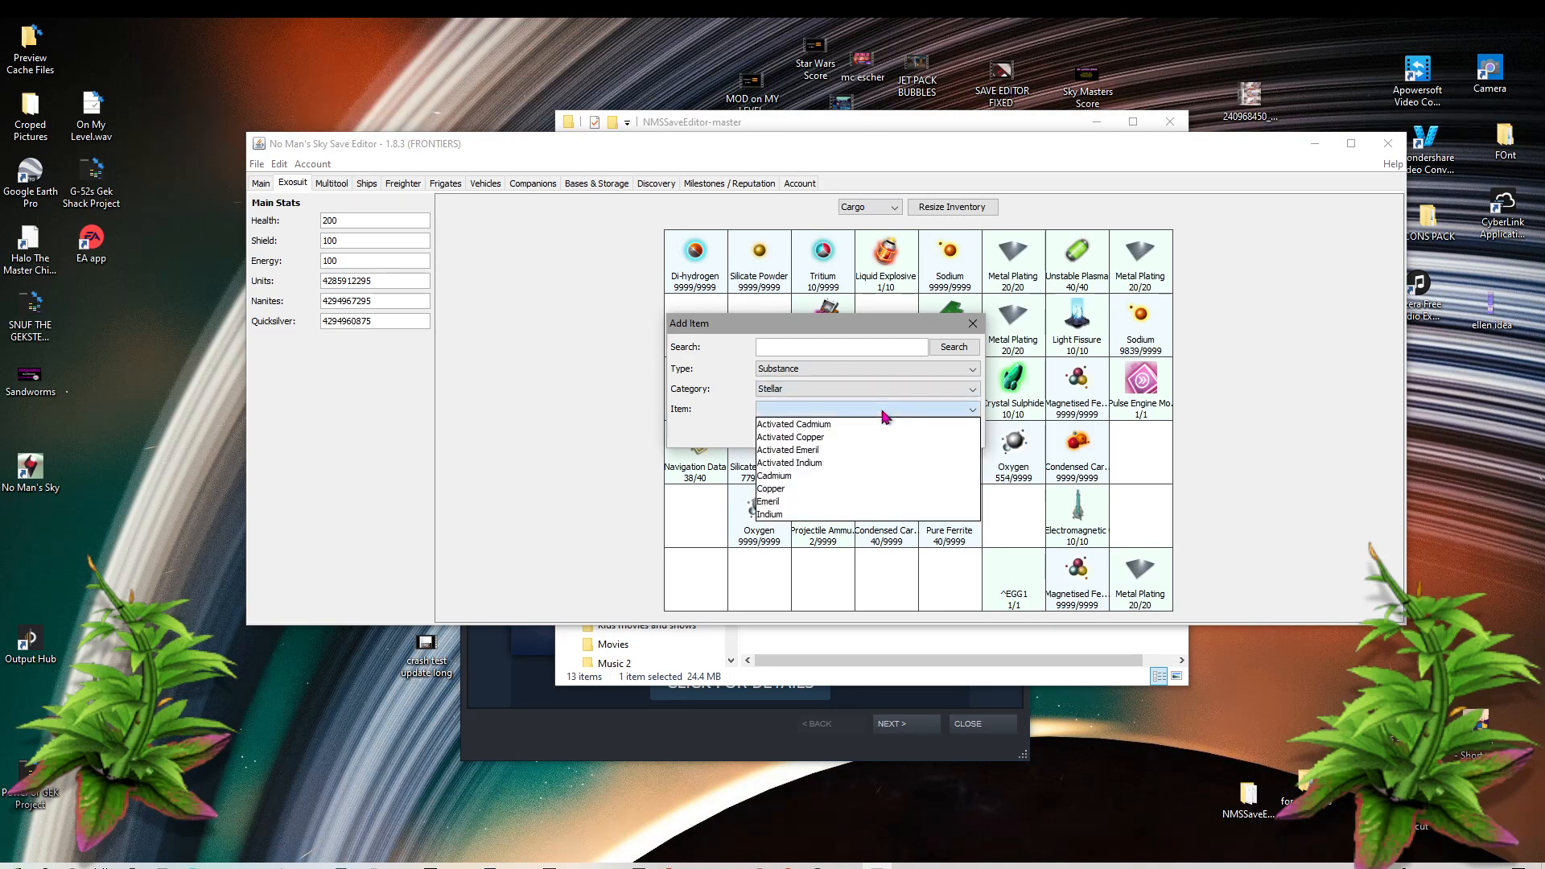
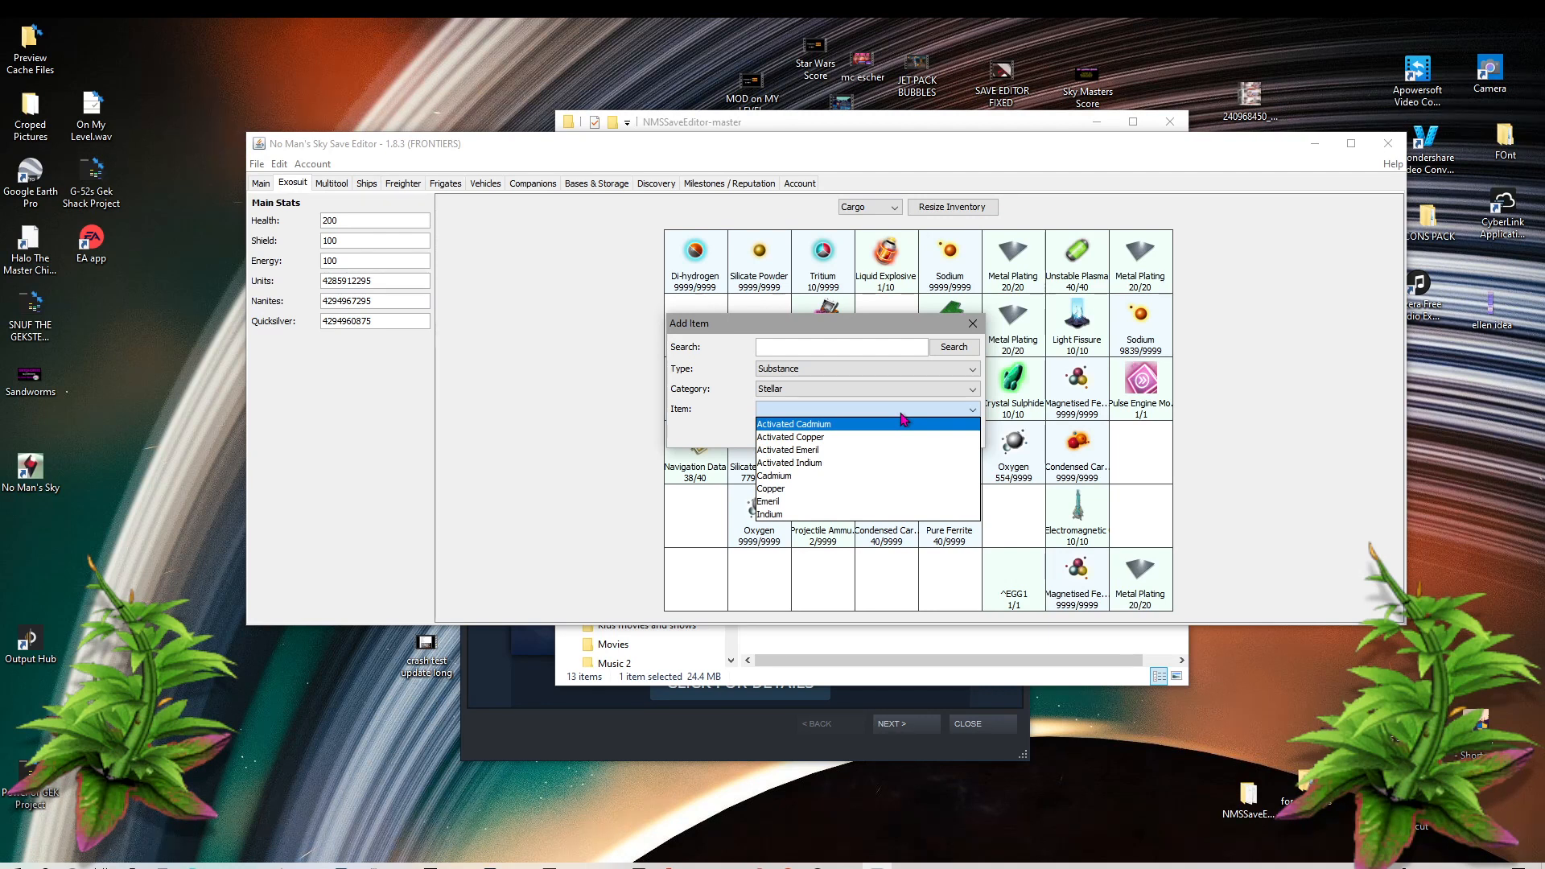
left_click(903, 415)
Step: Examine the substances available for adding in the Flora, Earth and Exotic categories
left_click(916, 392)
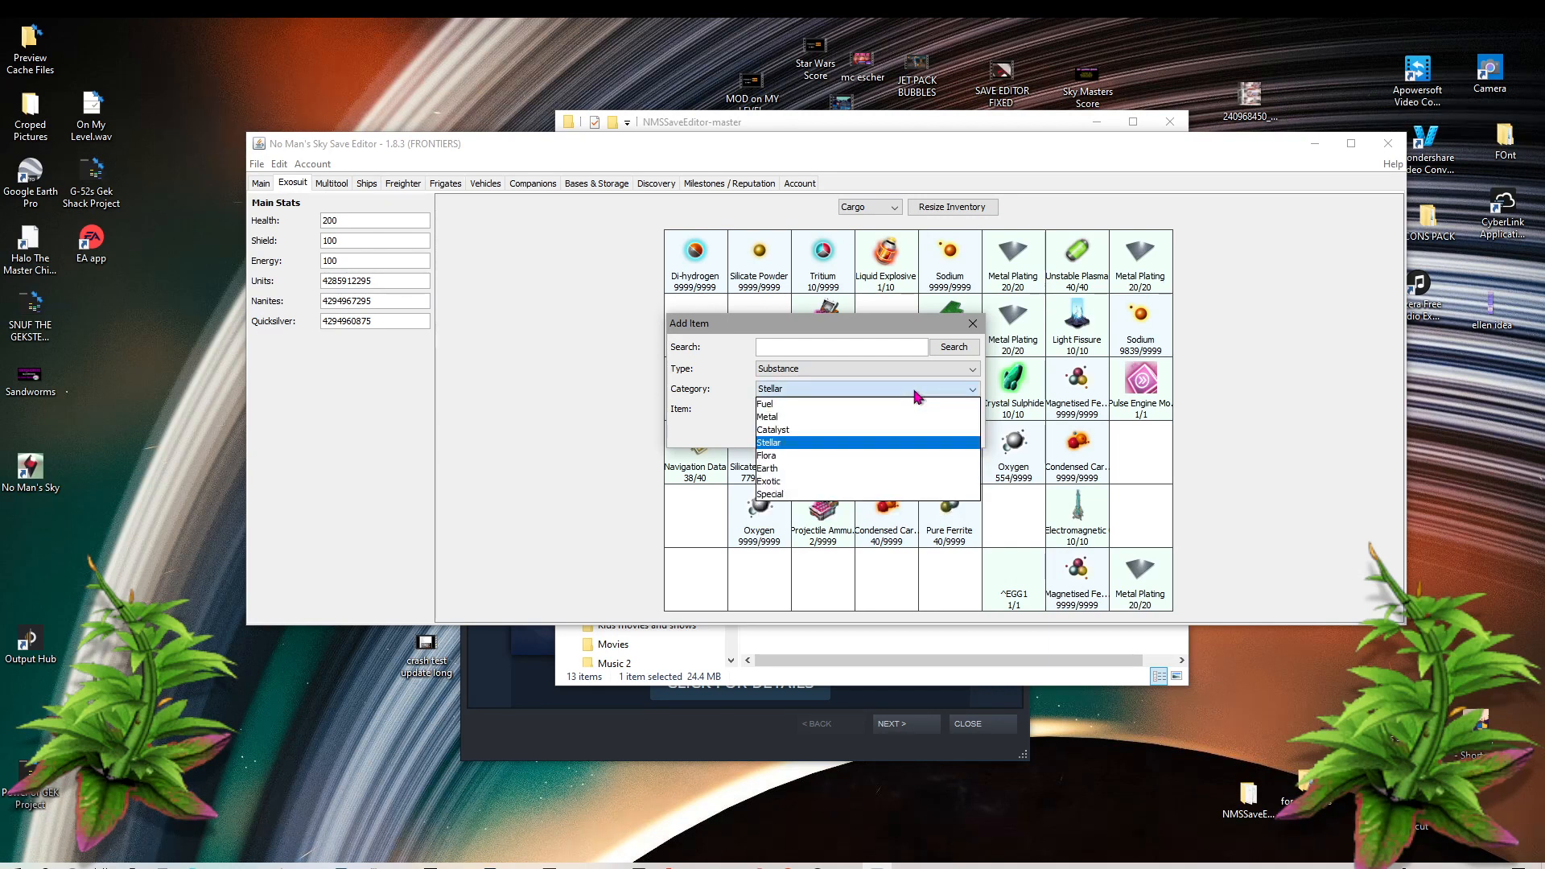
left_click(817, 456)
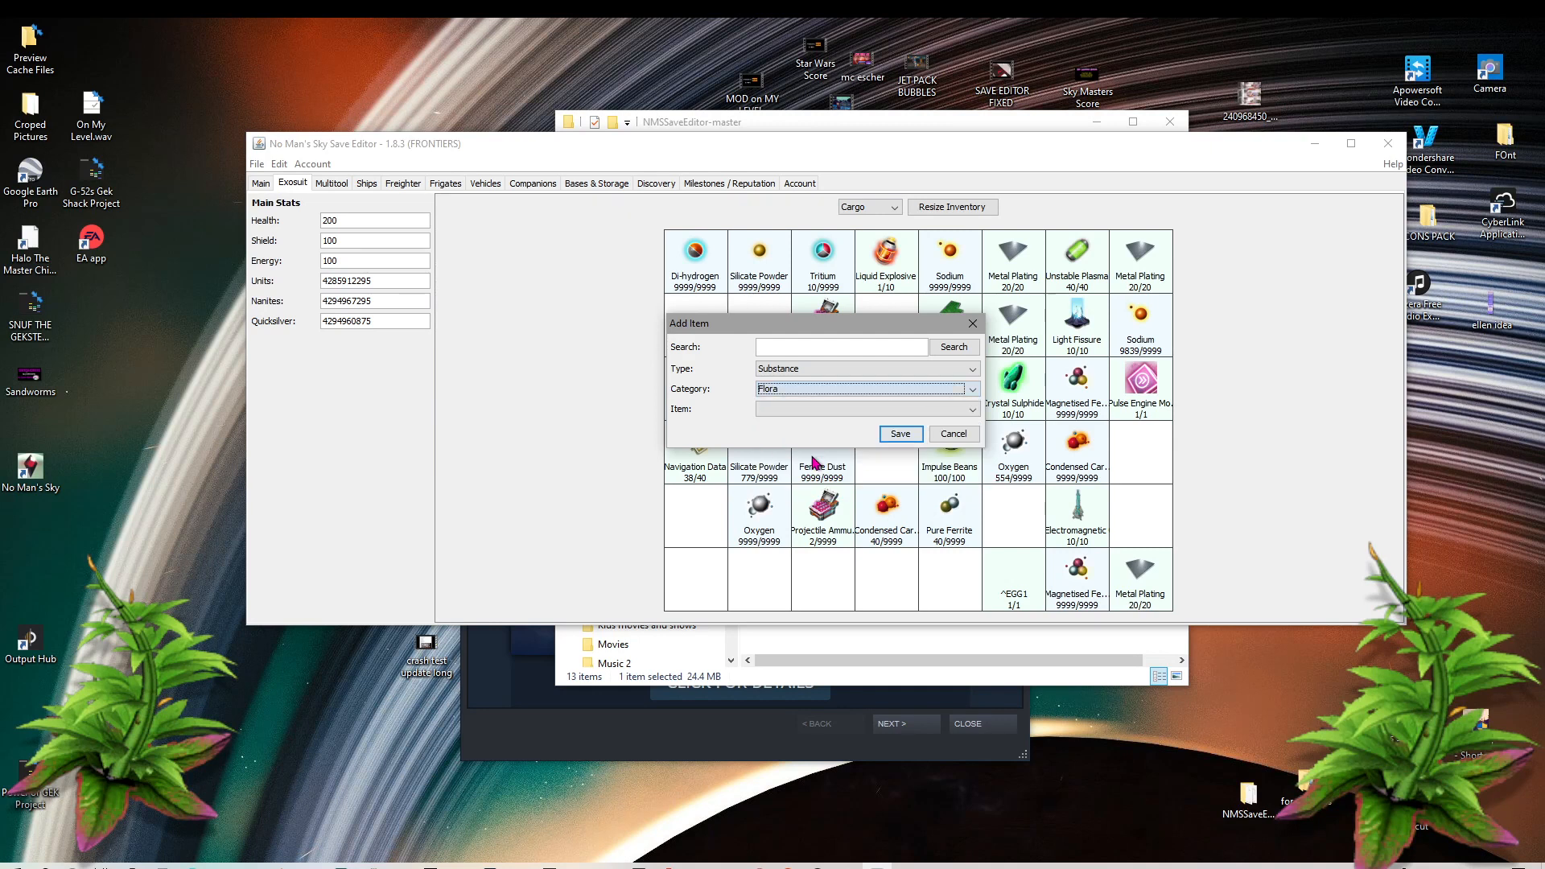
left_click(868, 415)
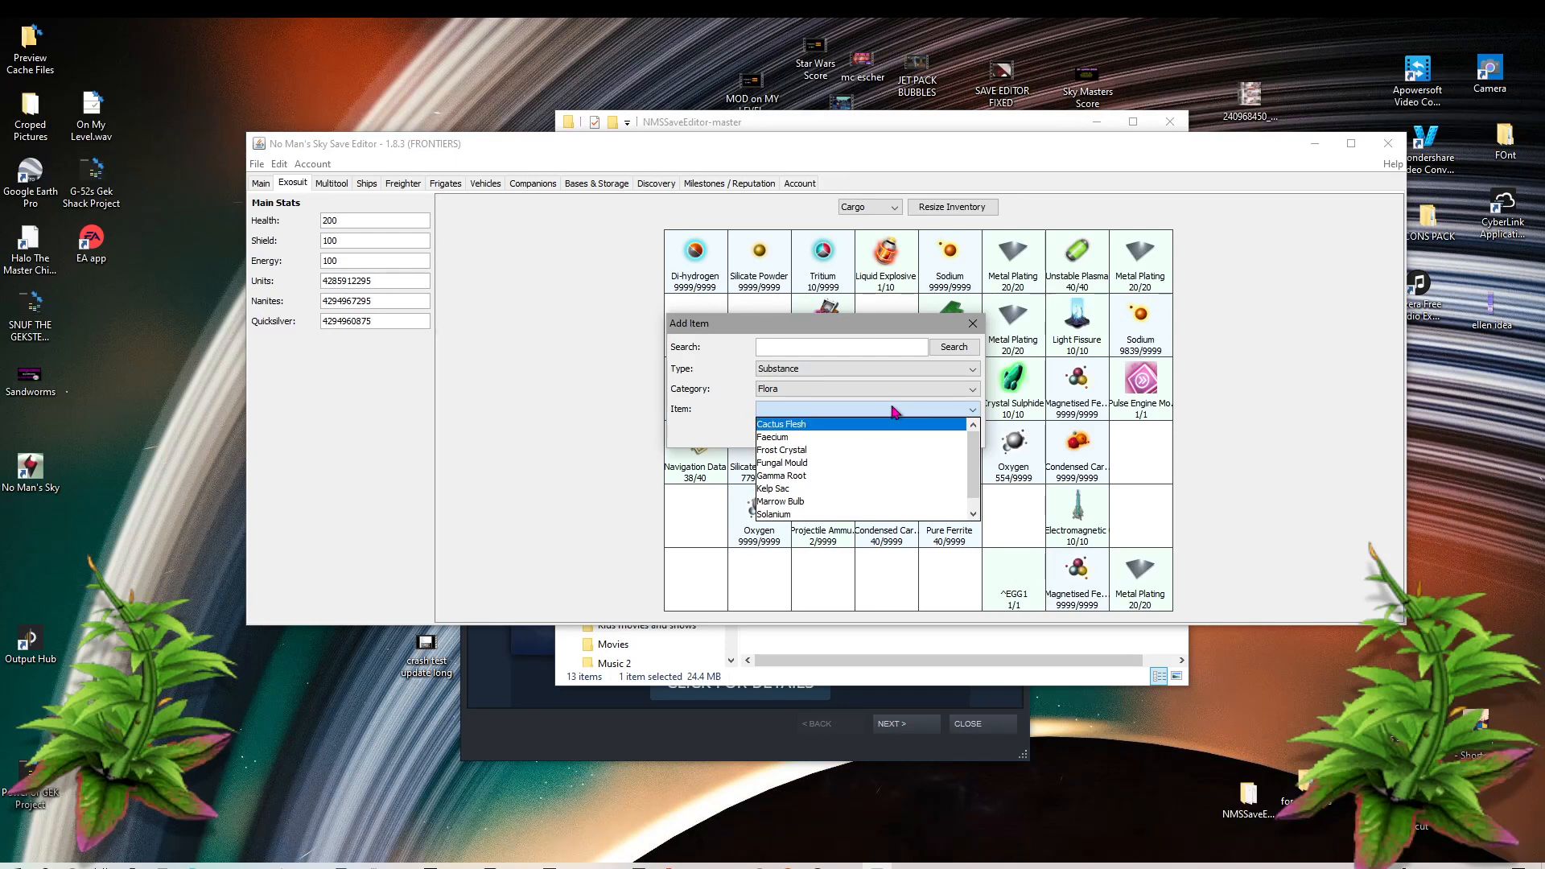
left_click(895, 409)
left_click(899, 395)
left_click(855, 469)
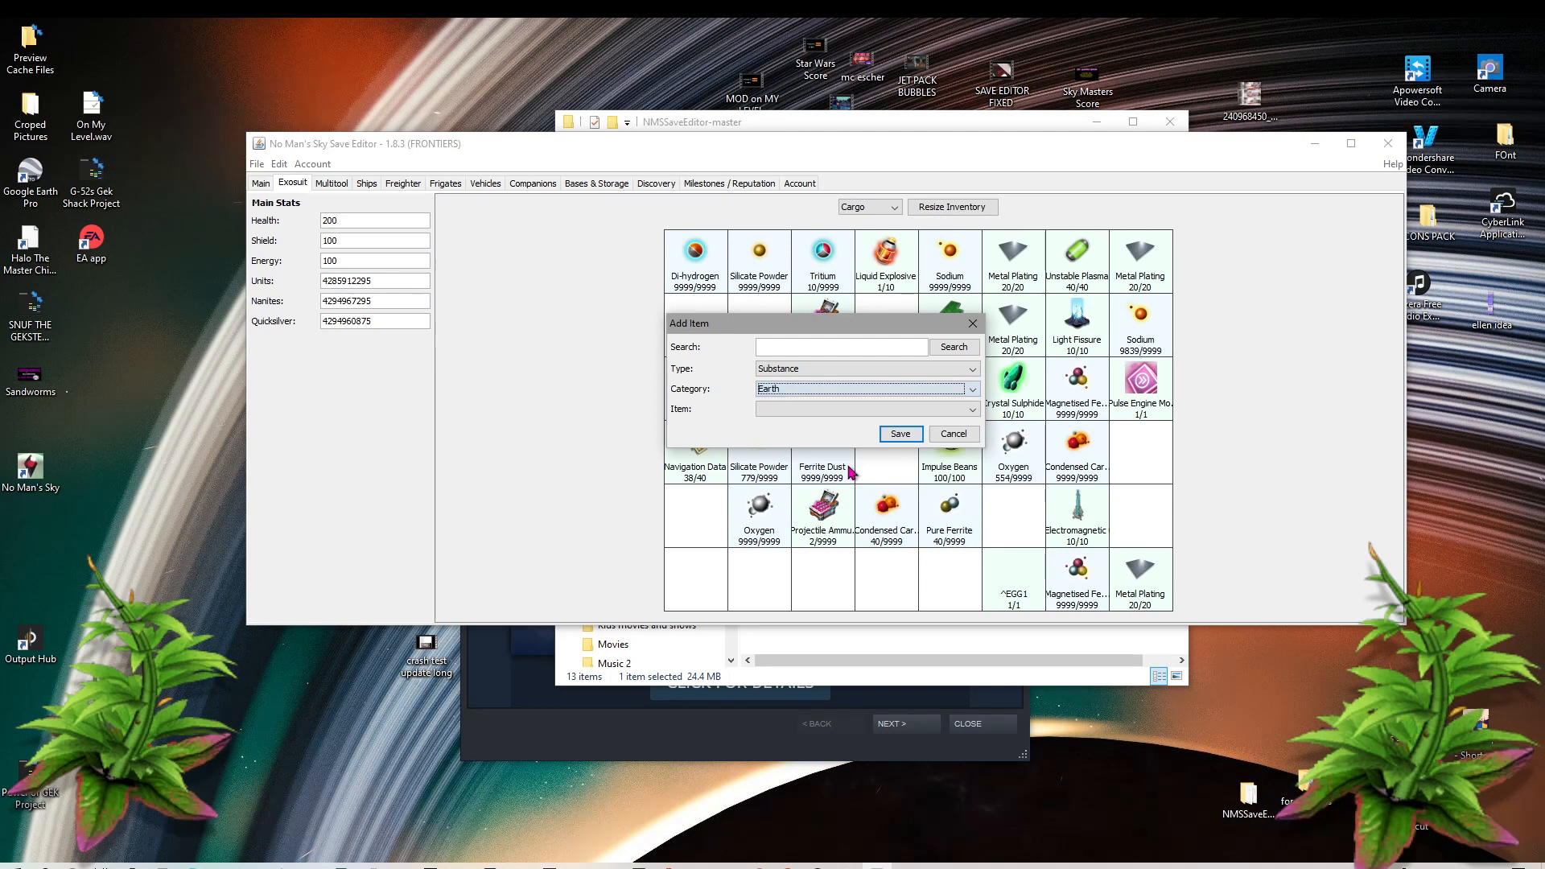
left_click(899, 410)
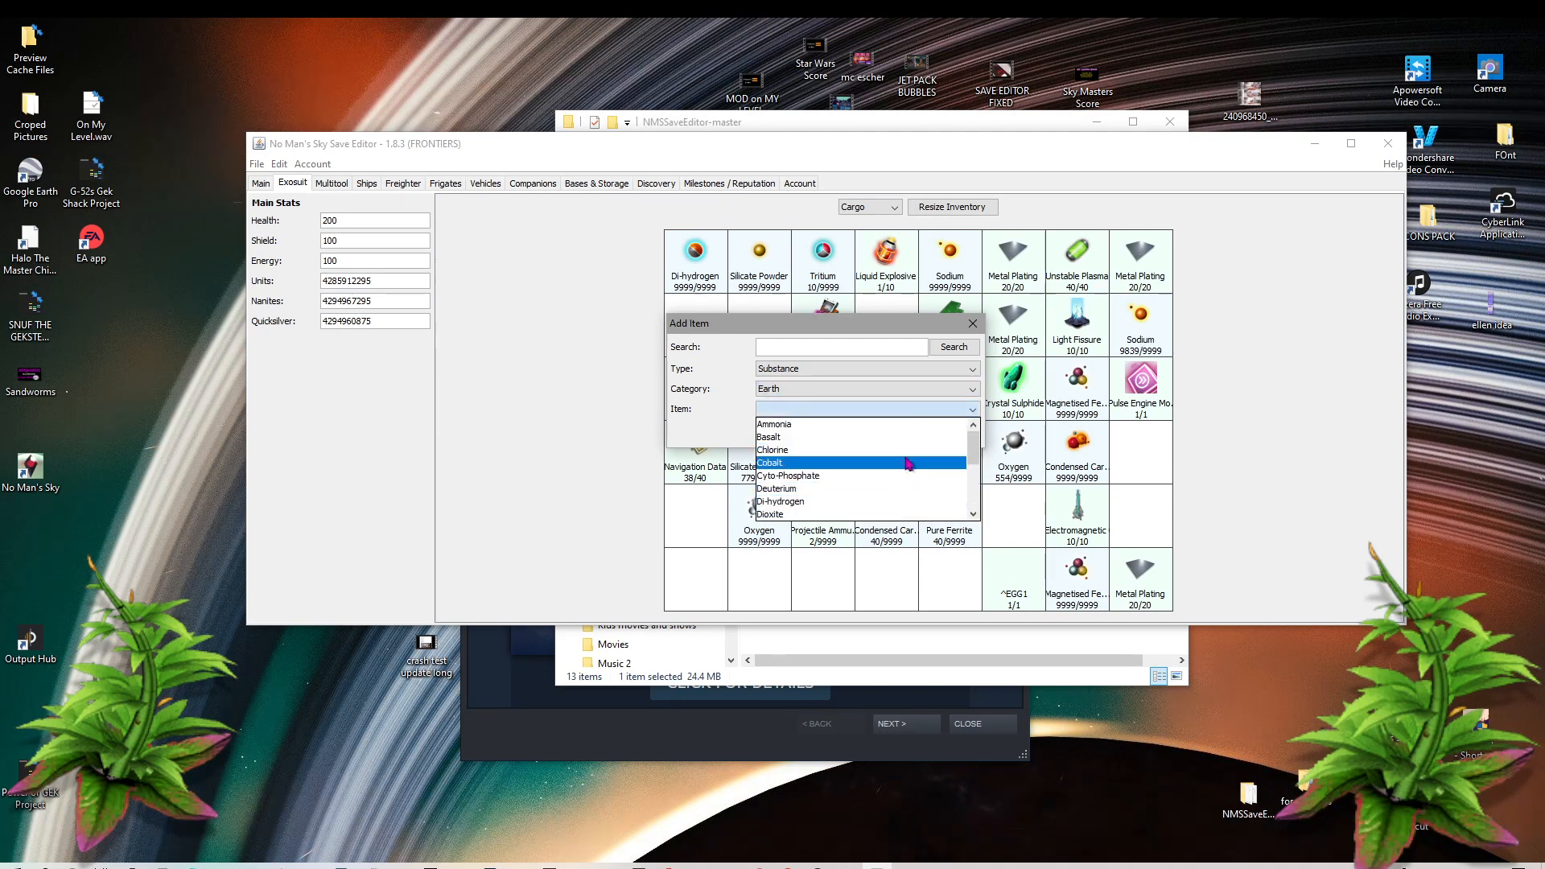
left_click(922, 411)
left_click(923, 393)
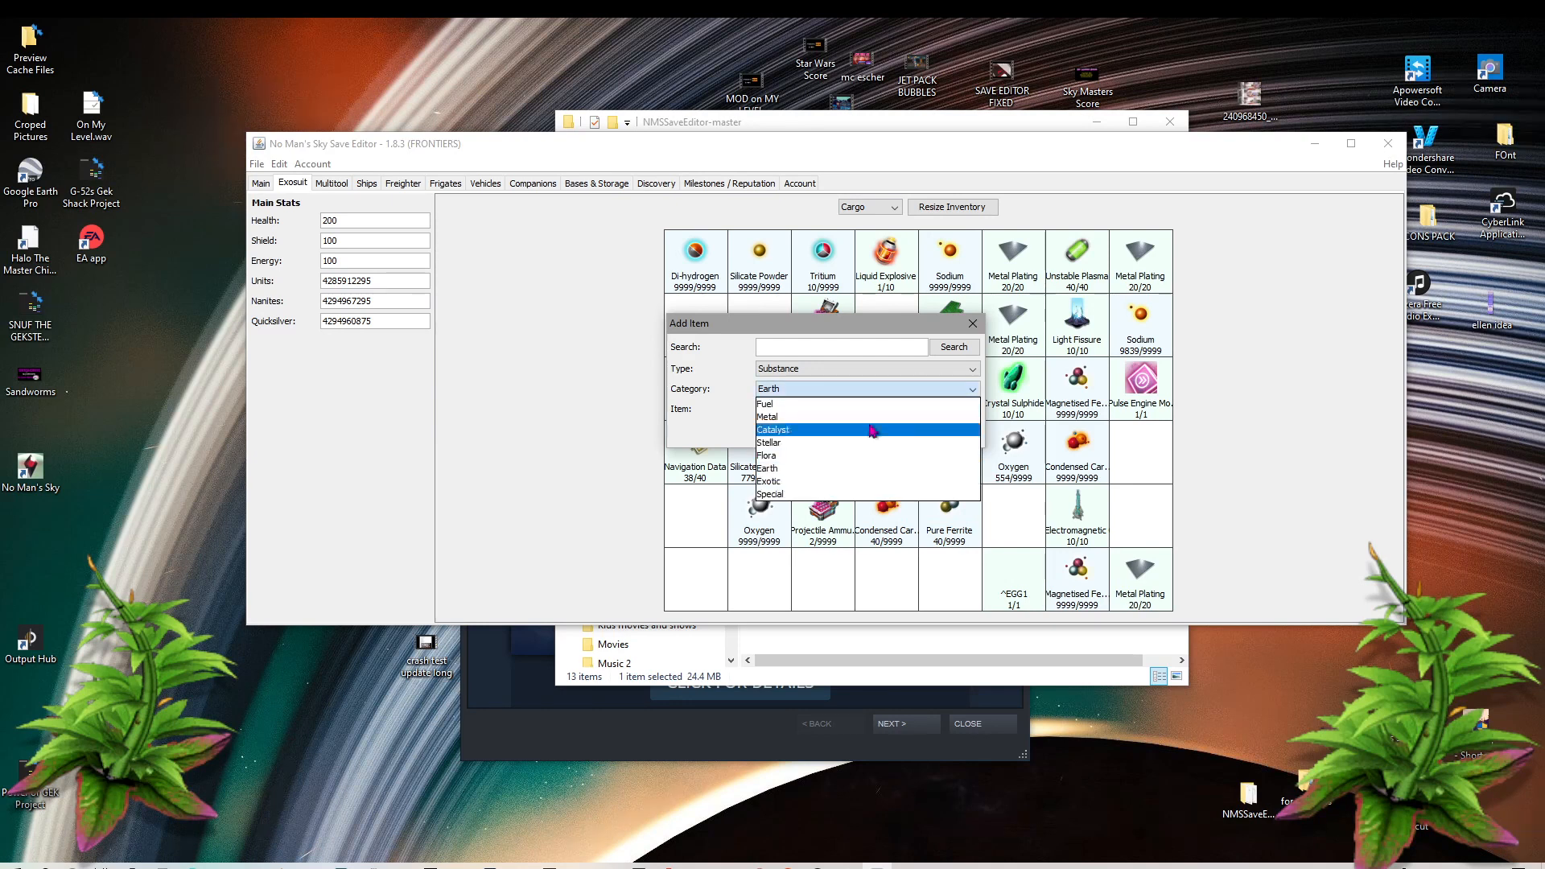
left_click(805, 482)
left_click(859, 412)
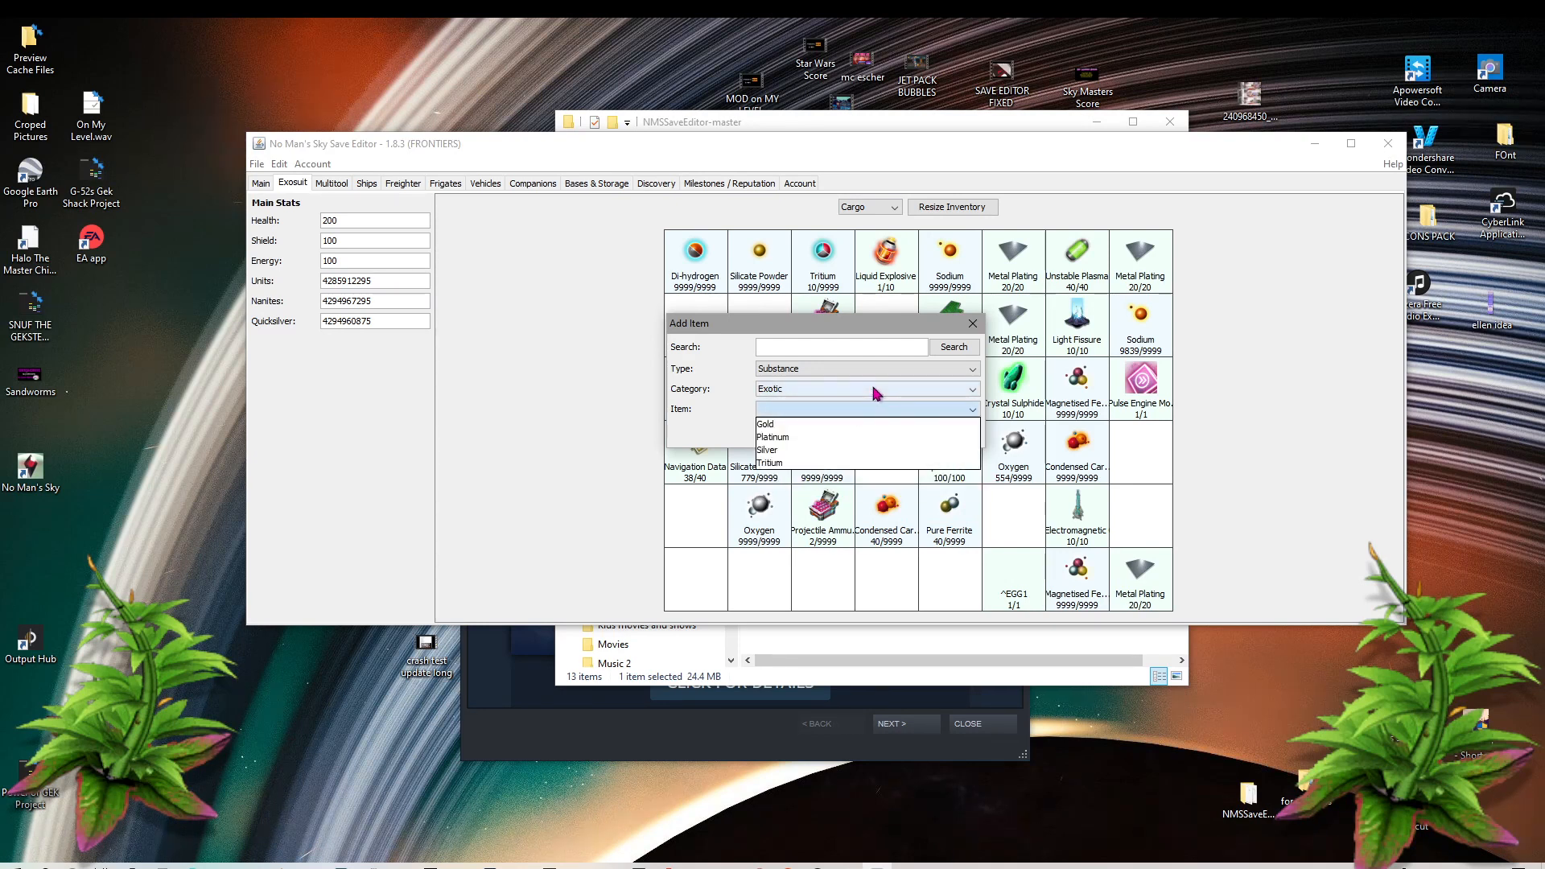
Step: Choose the first Happiness entry from the Special category and add it to the fifth cargo row's first slot
left_click(876, 393)
left_click(807, 490)
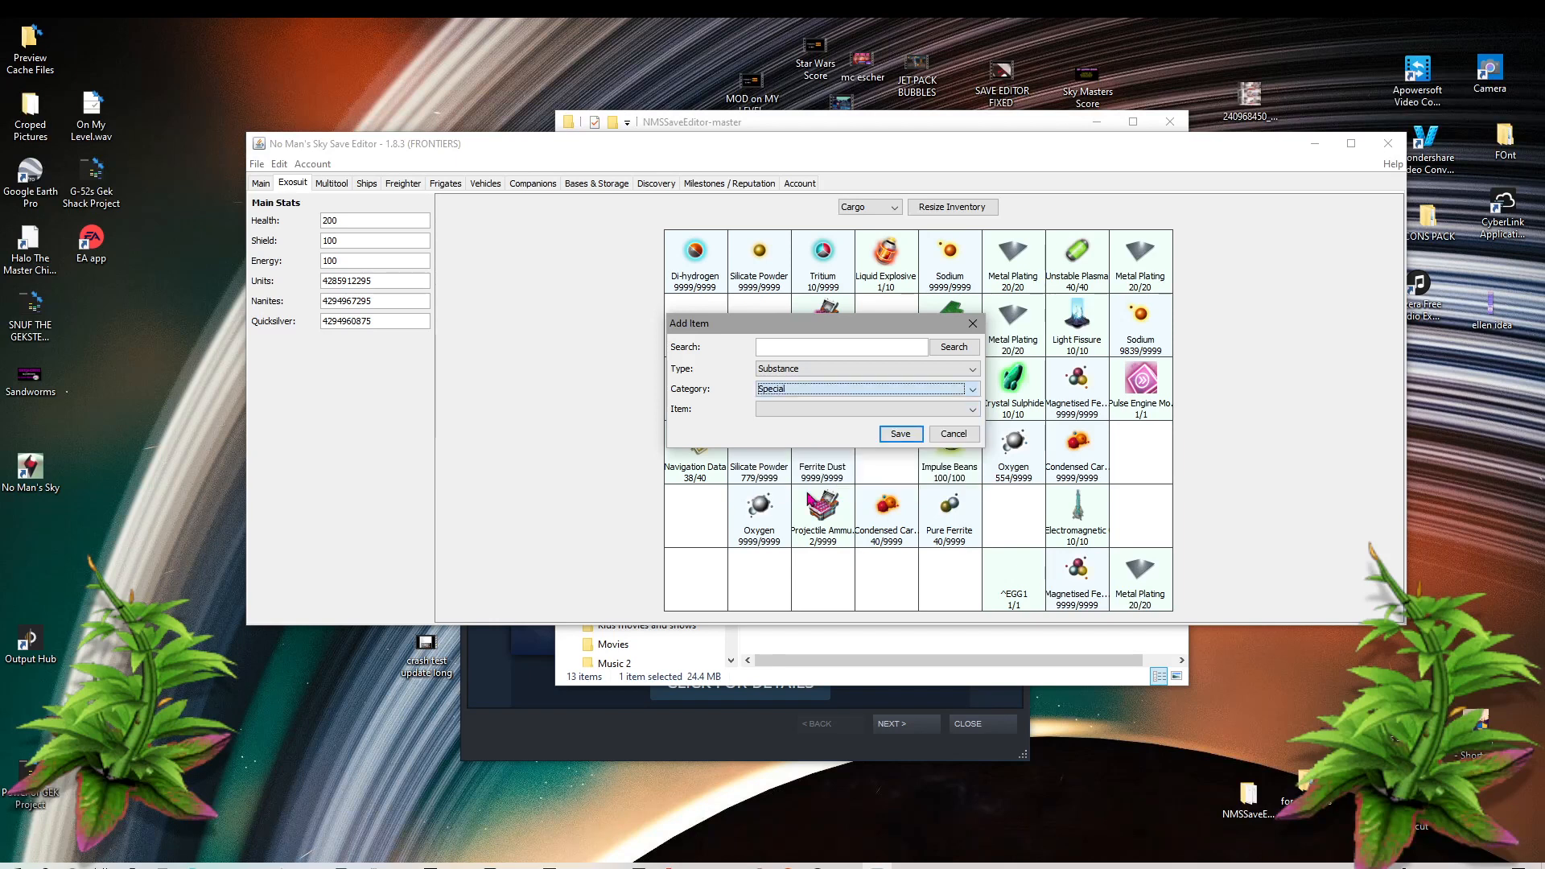
left_click(862, 411)
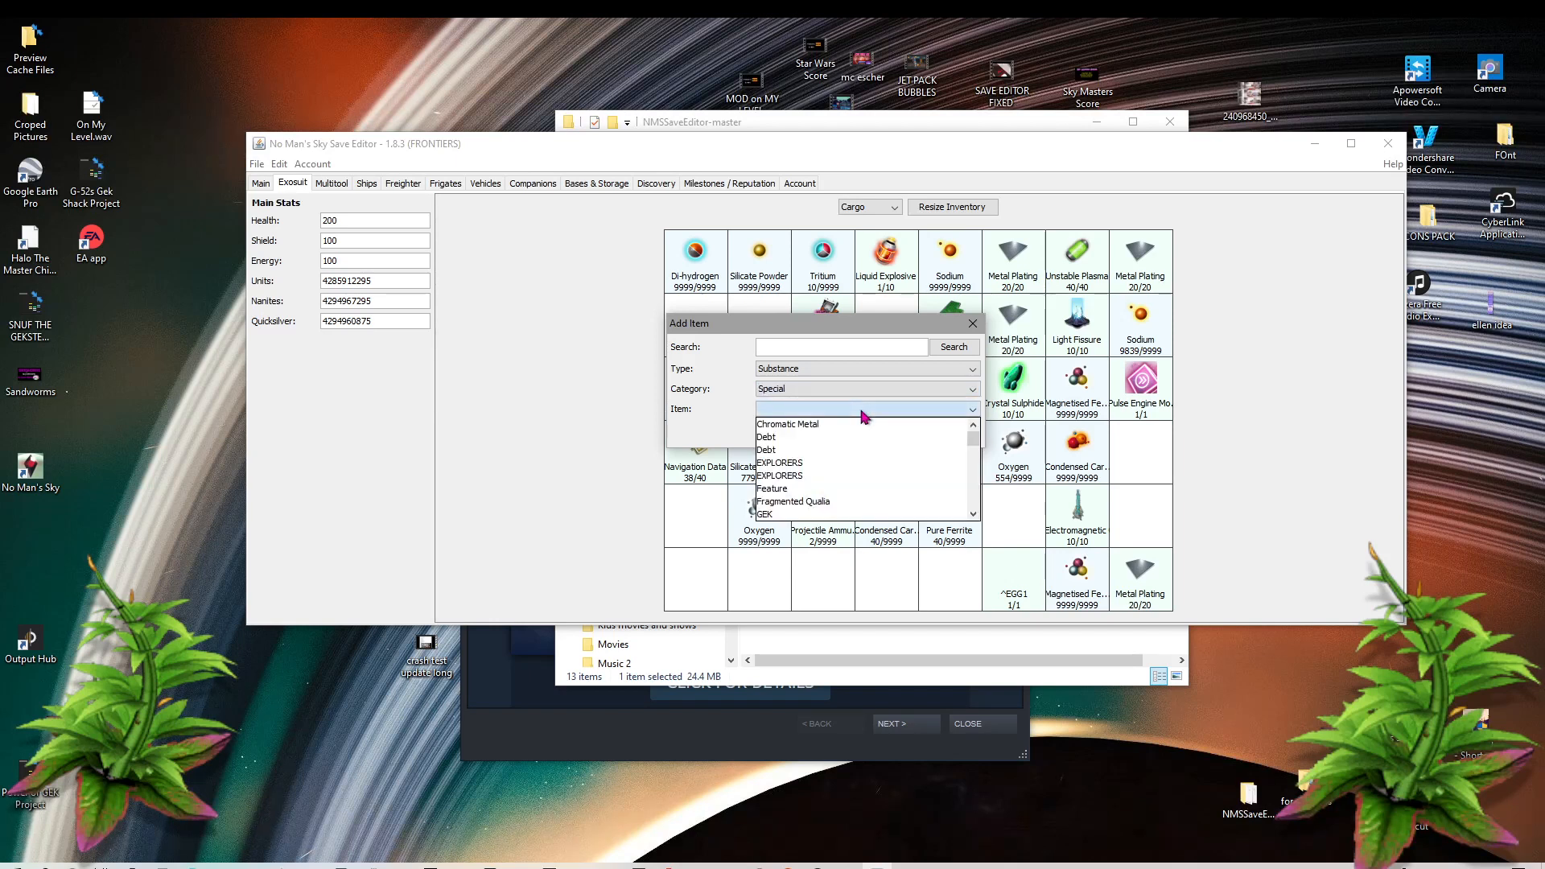
left_click_drag(973, 448, 975, 453)
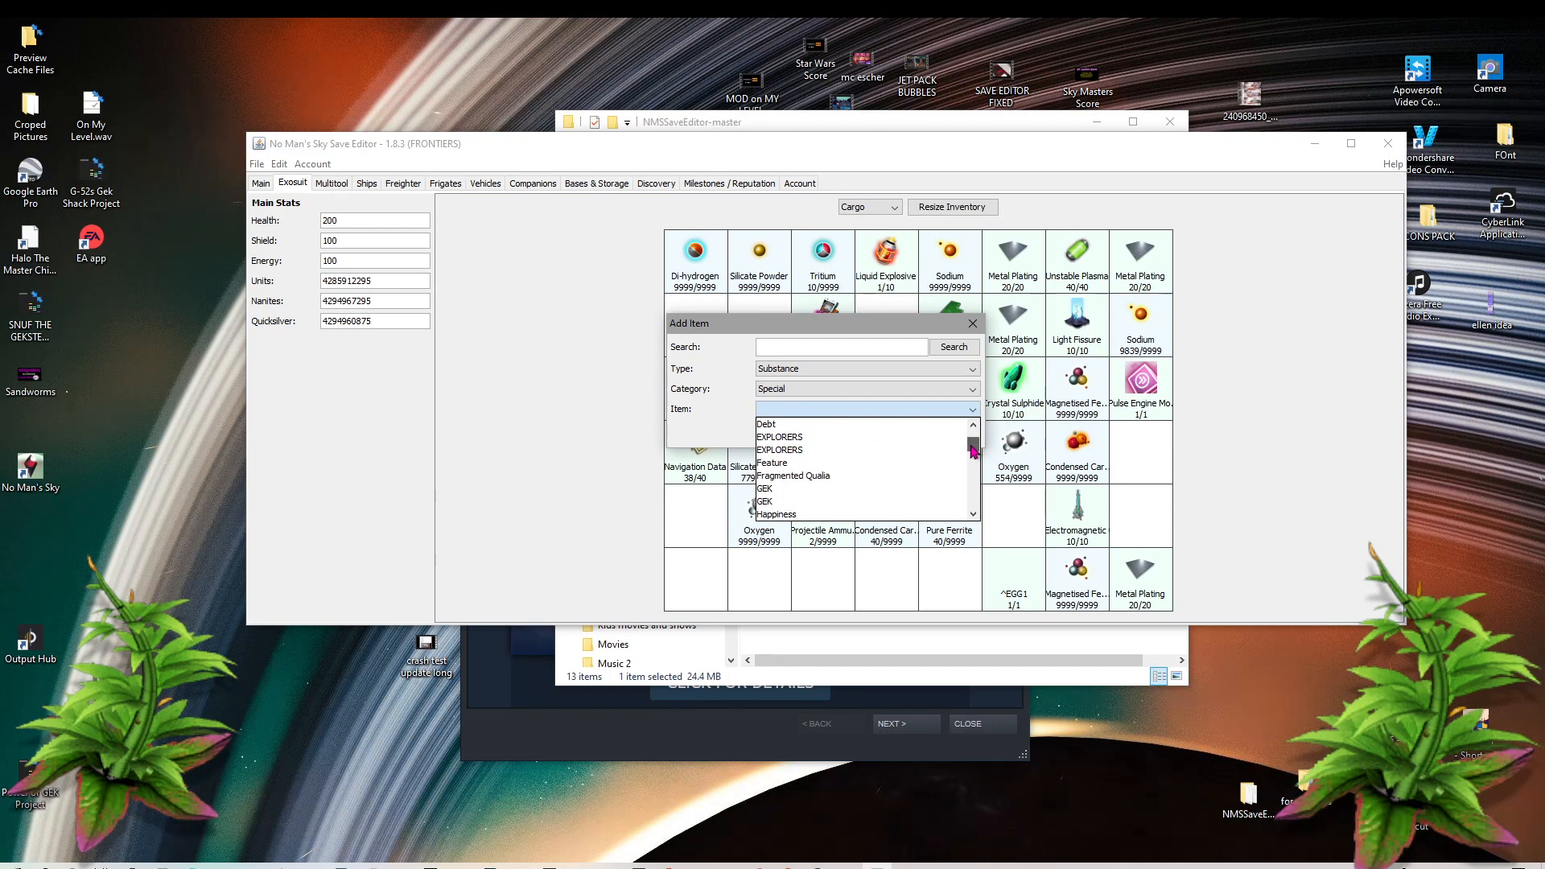
left_click_drag(974, 452, 976, 447)
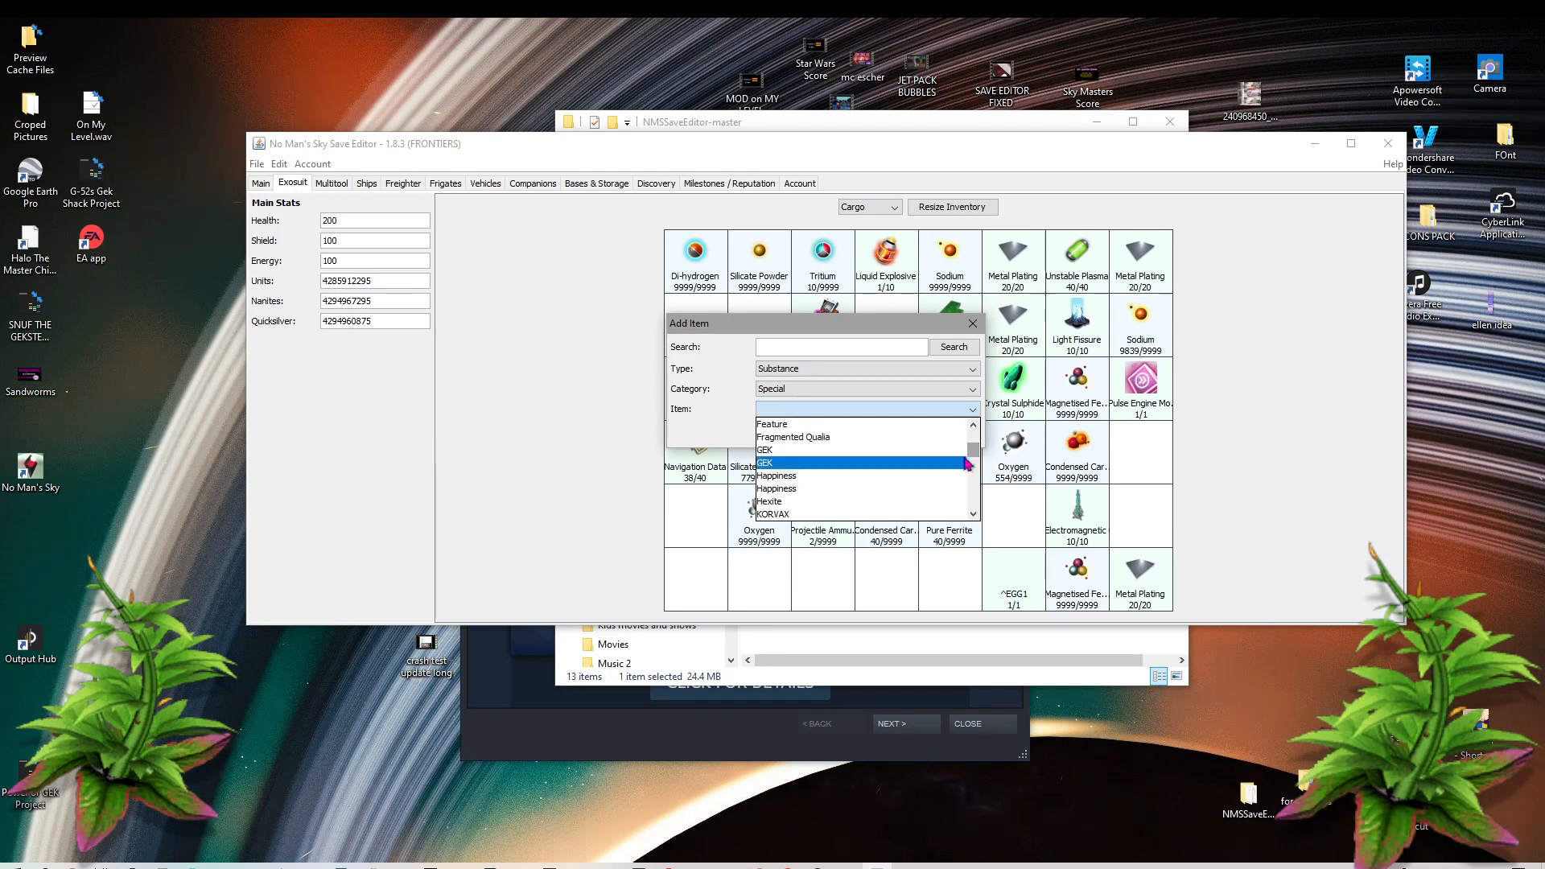
left_click(787, 480)
left_click(899, 436)
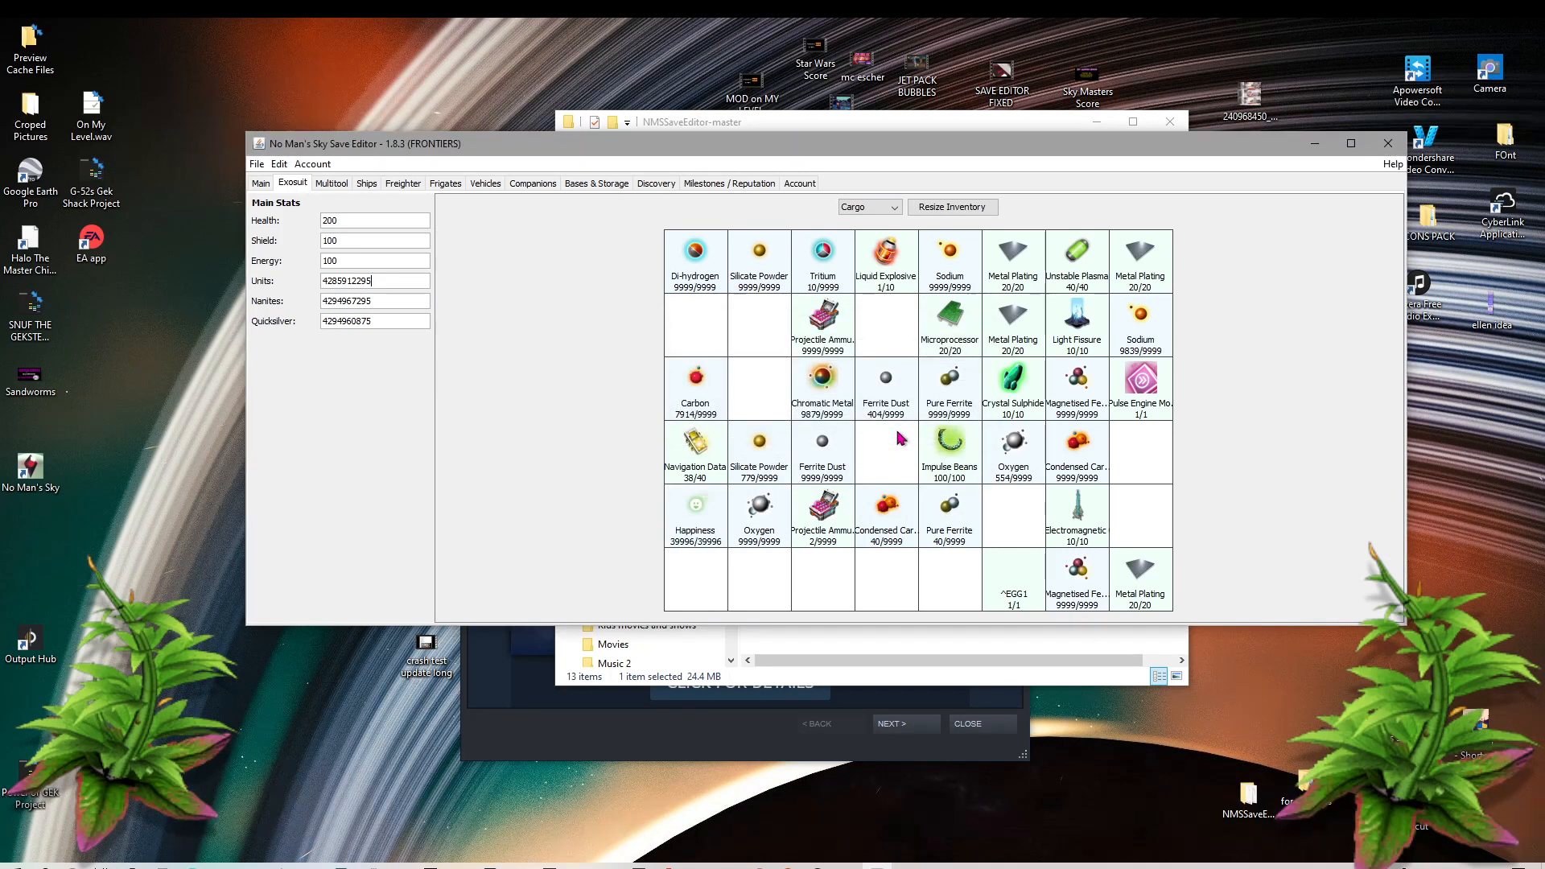
Step: Add the first EXPLORERS entry of the Special substances to the first slot of the sixth cargo row
right_click(697, 588)
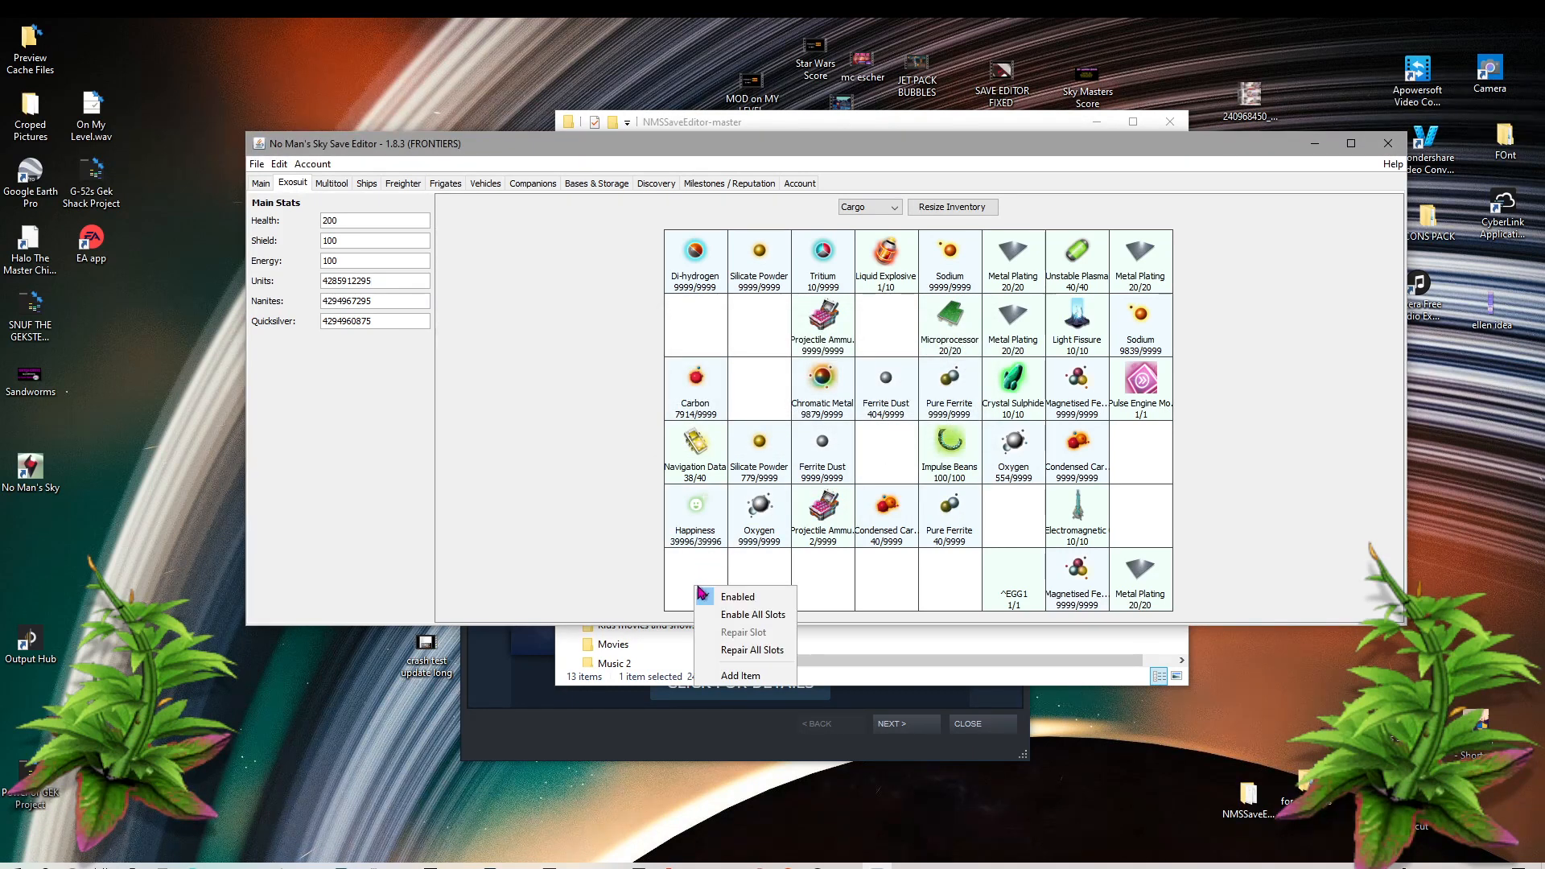
left_click(746, 676)
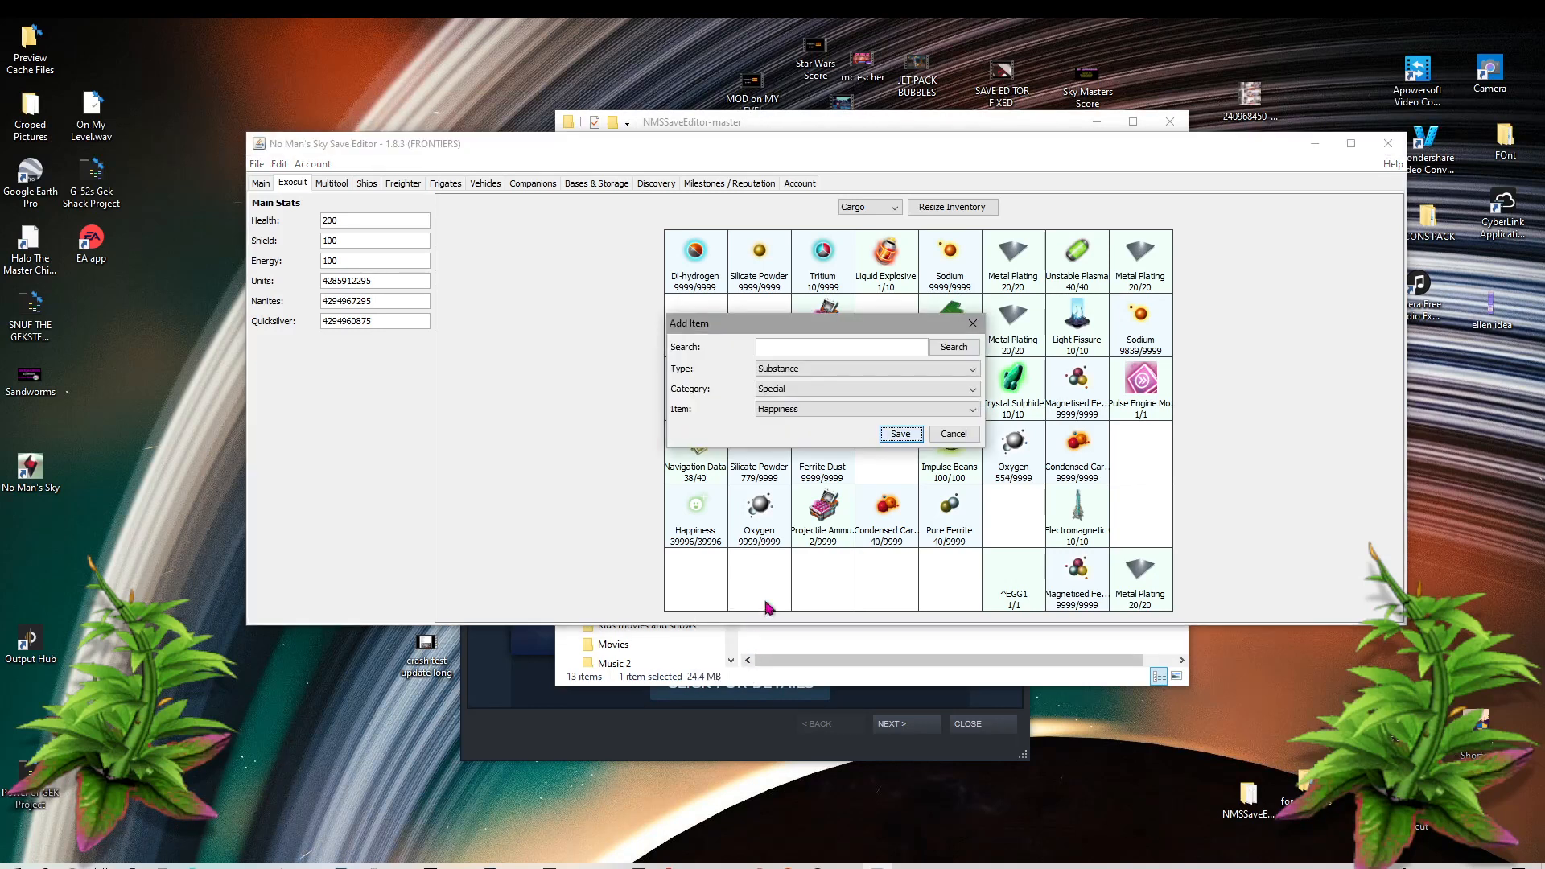
left_click(855, 409)
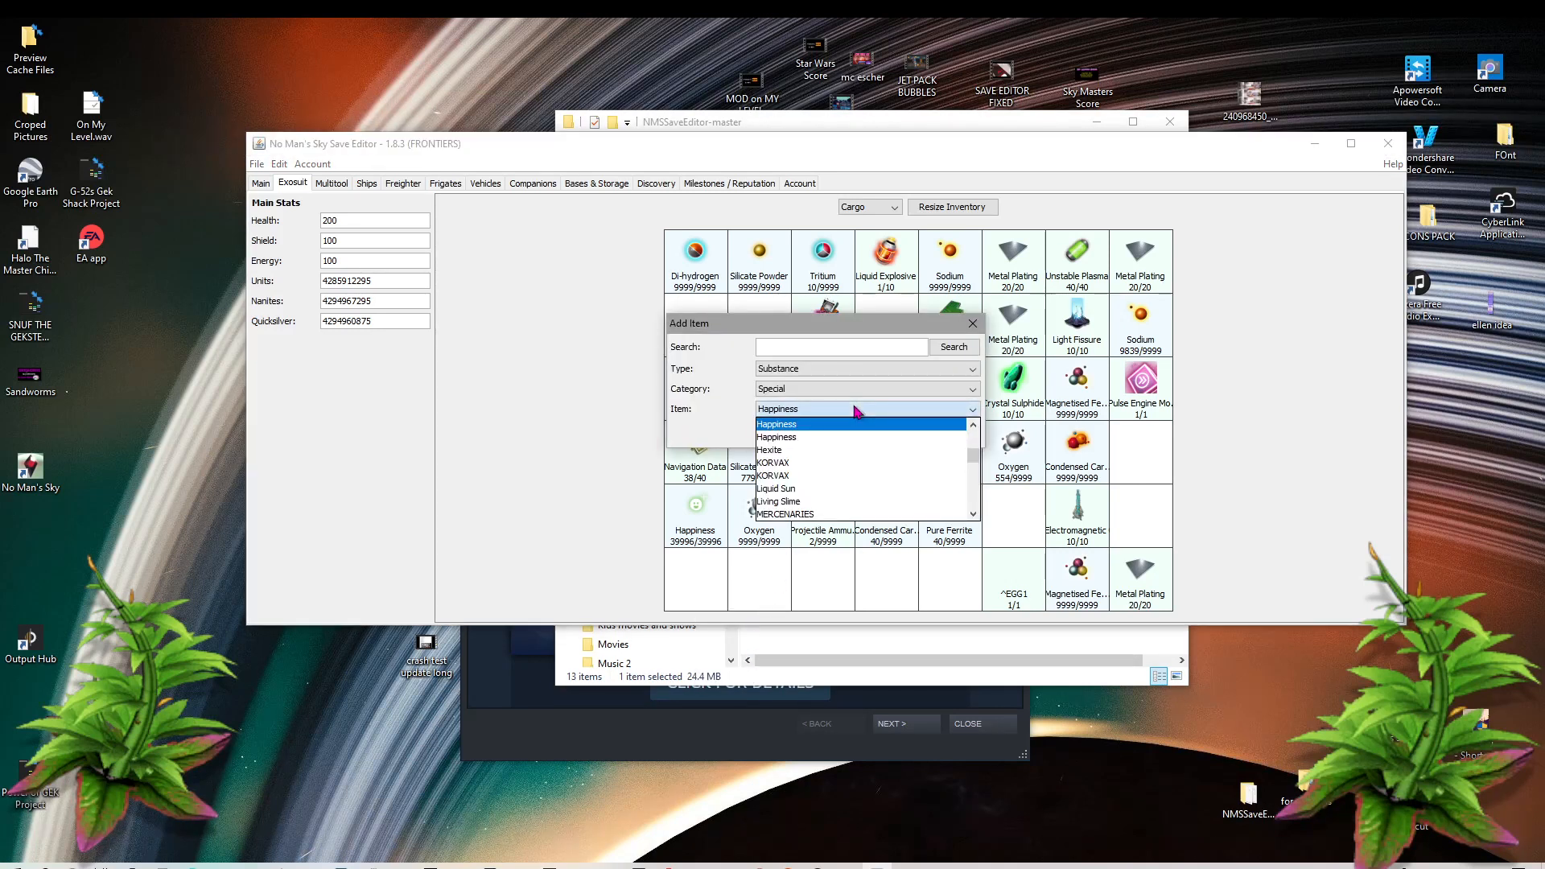
scroll(842, 471, "up", 3)
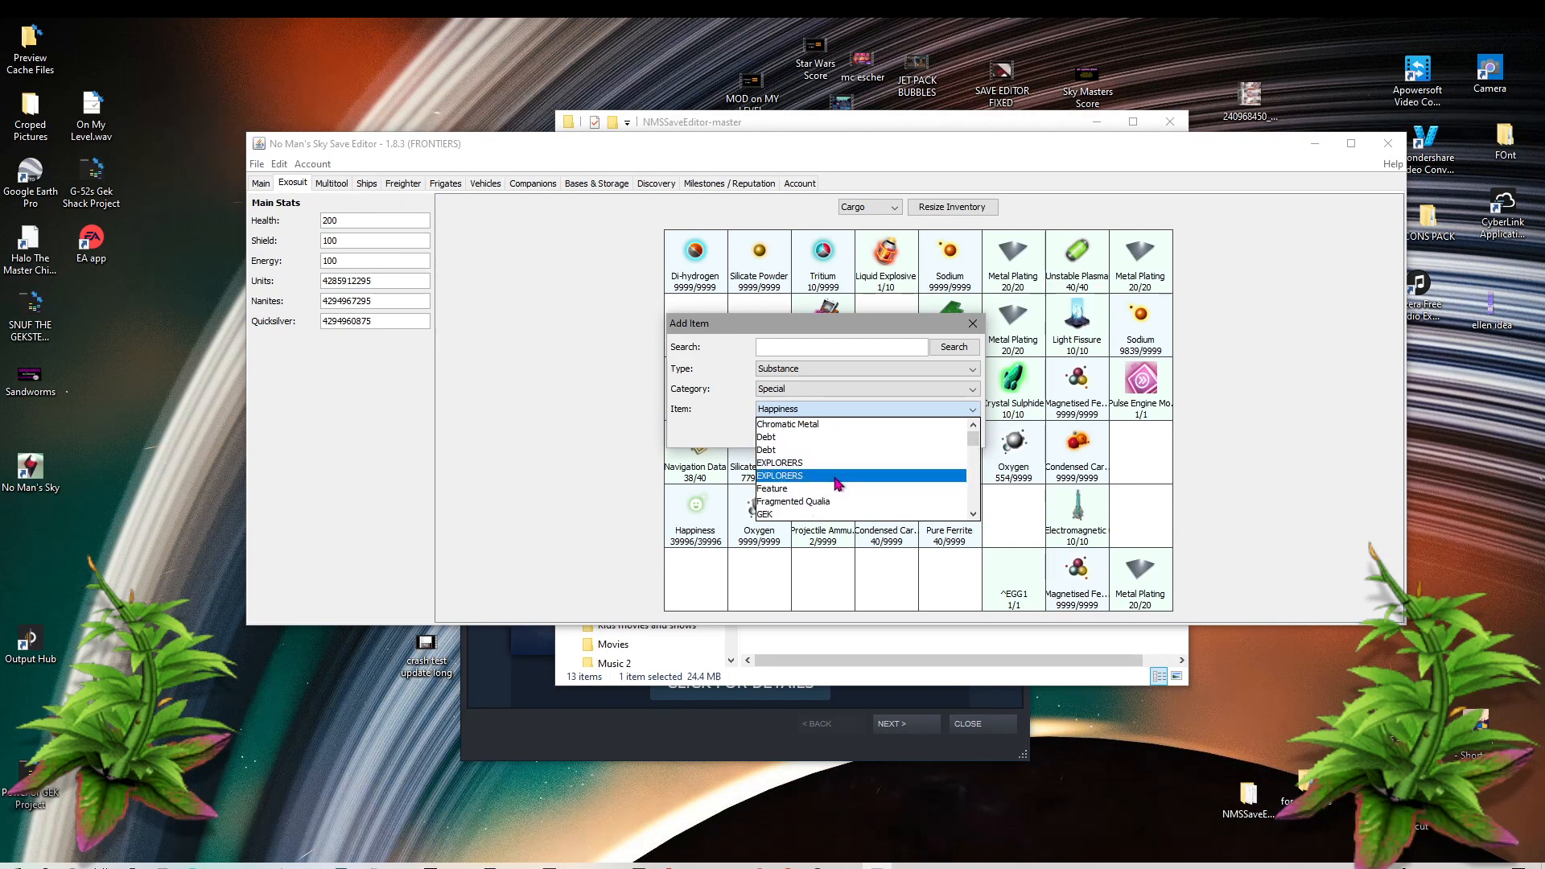
left_click(825, 464)
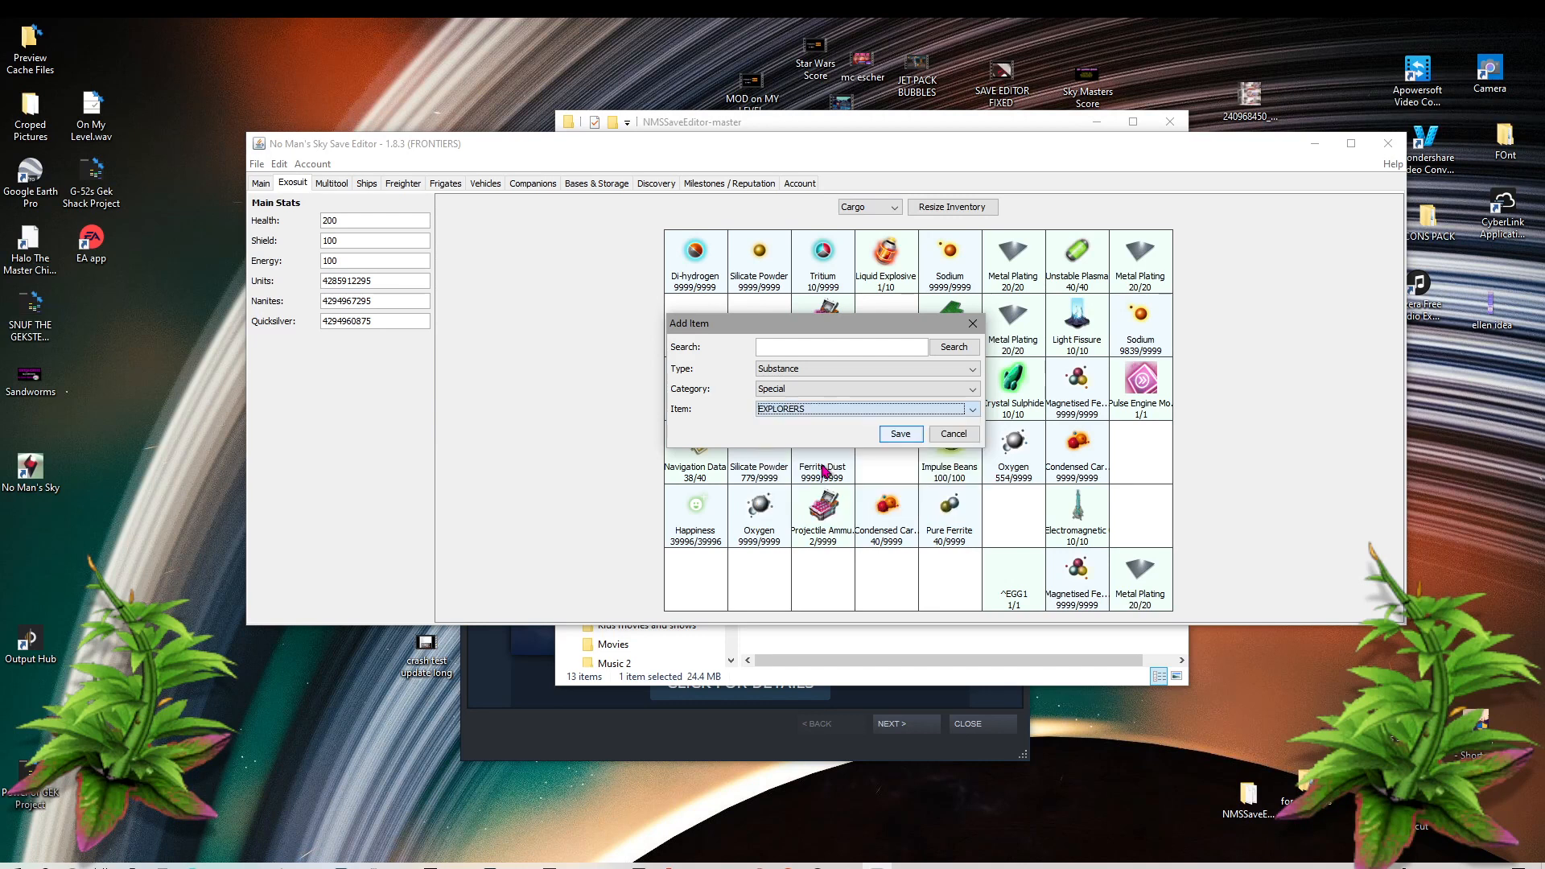
left_click(907, 437)
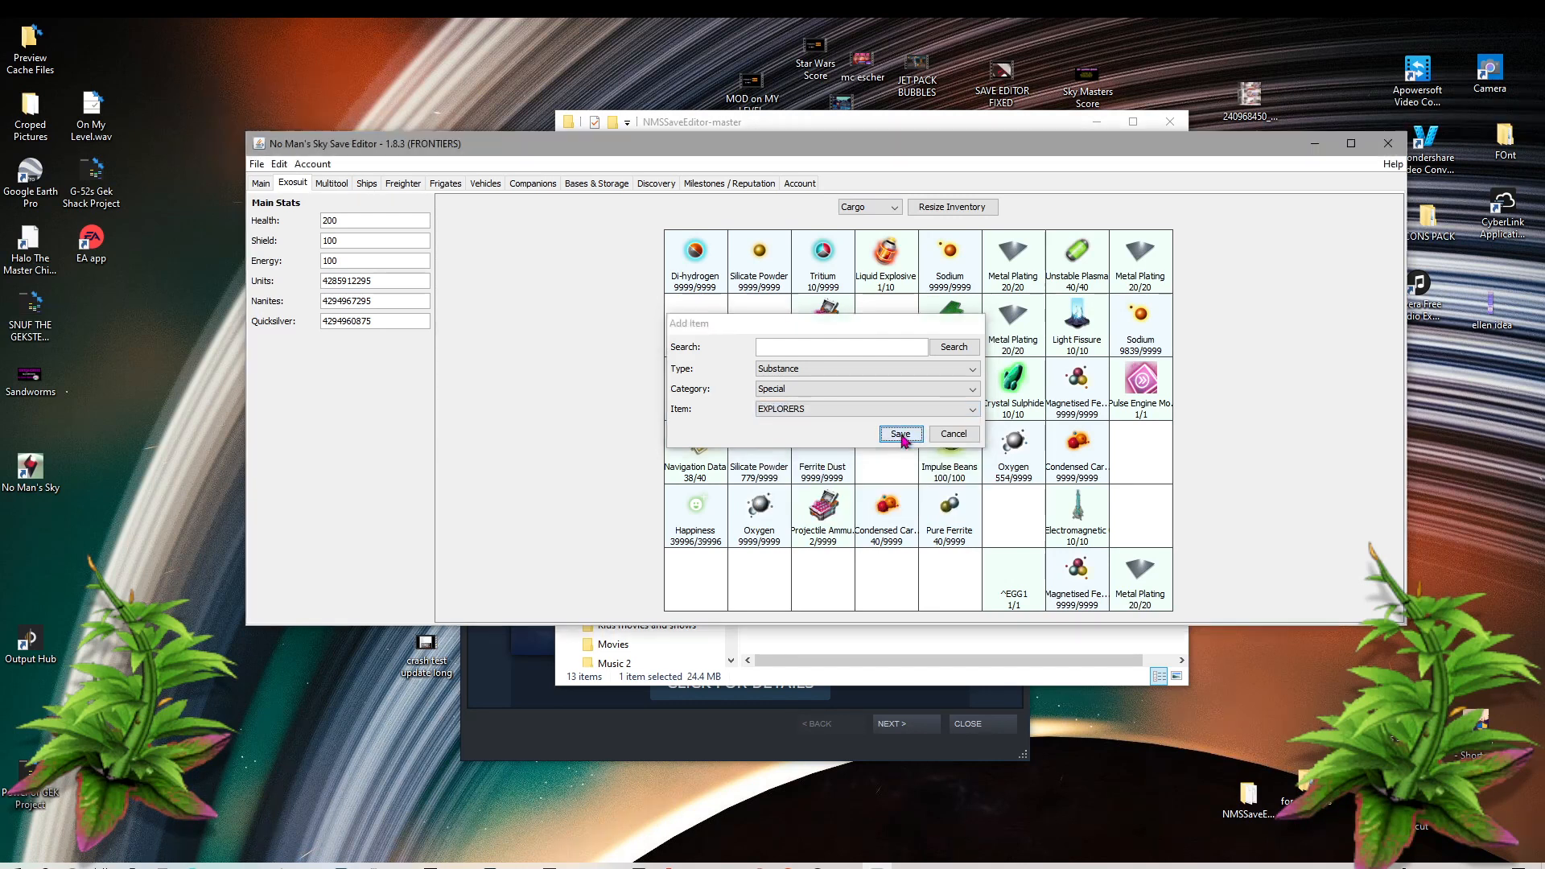
Step: Add the first GEK entry of the Special substances to the second slot of the sixth cargo row
right_click(761, 596)
left_click(809, 686)
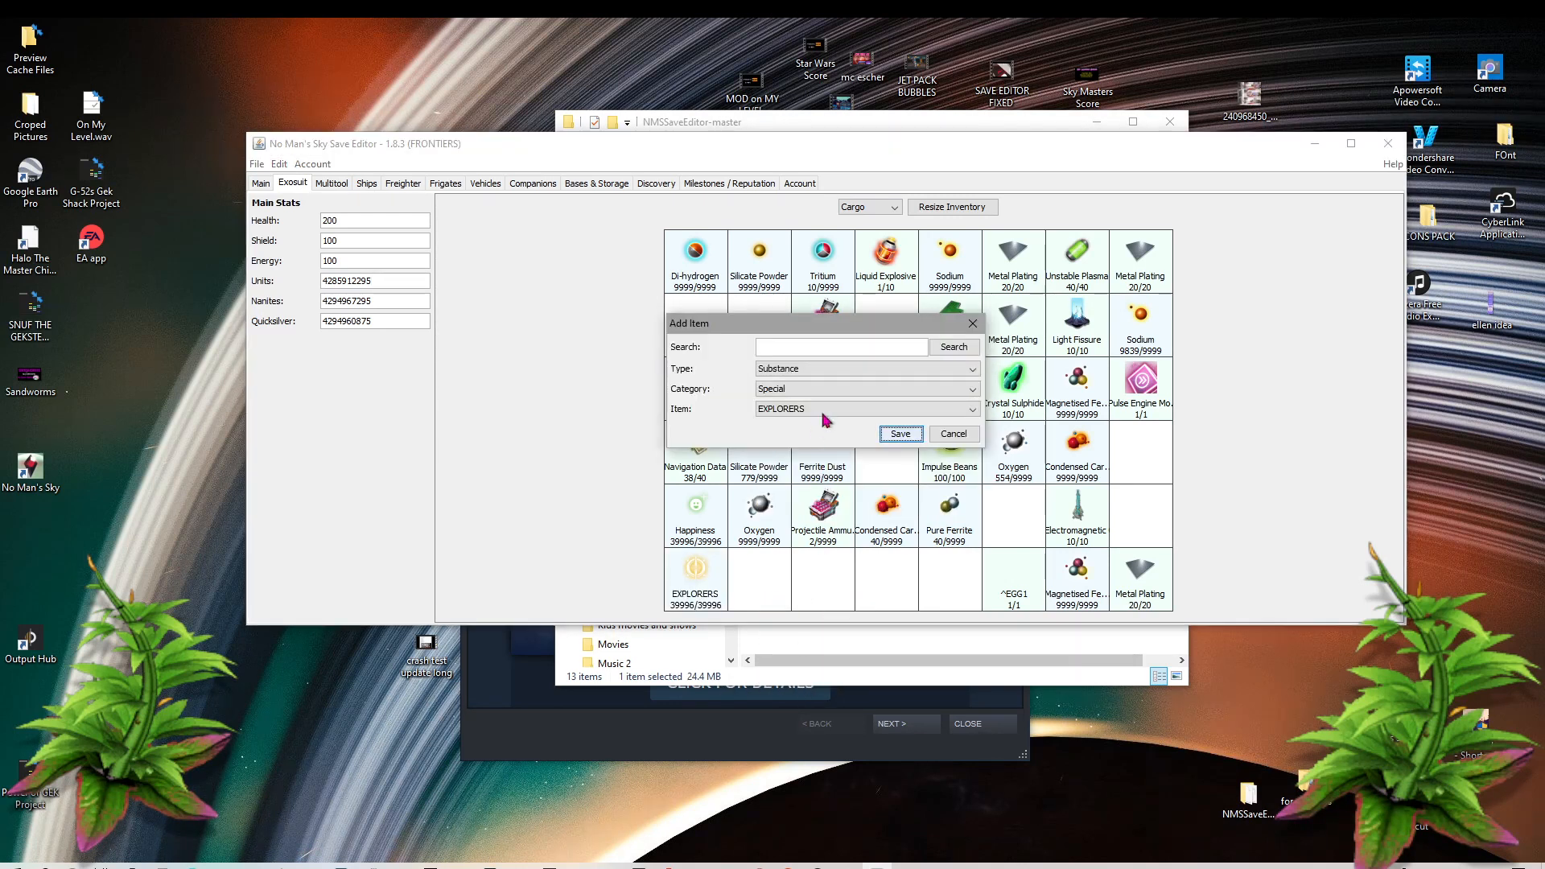
left_click(865, 409)
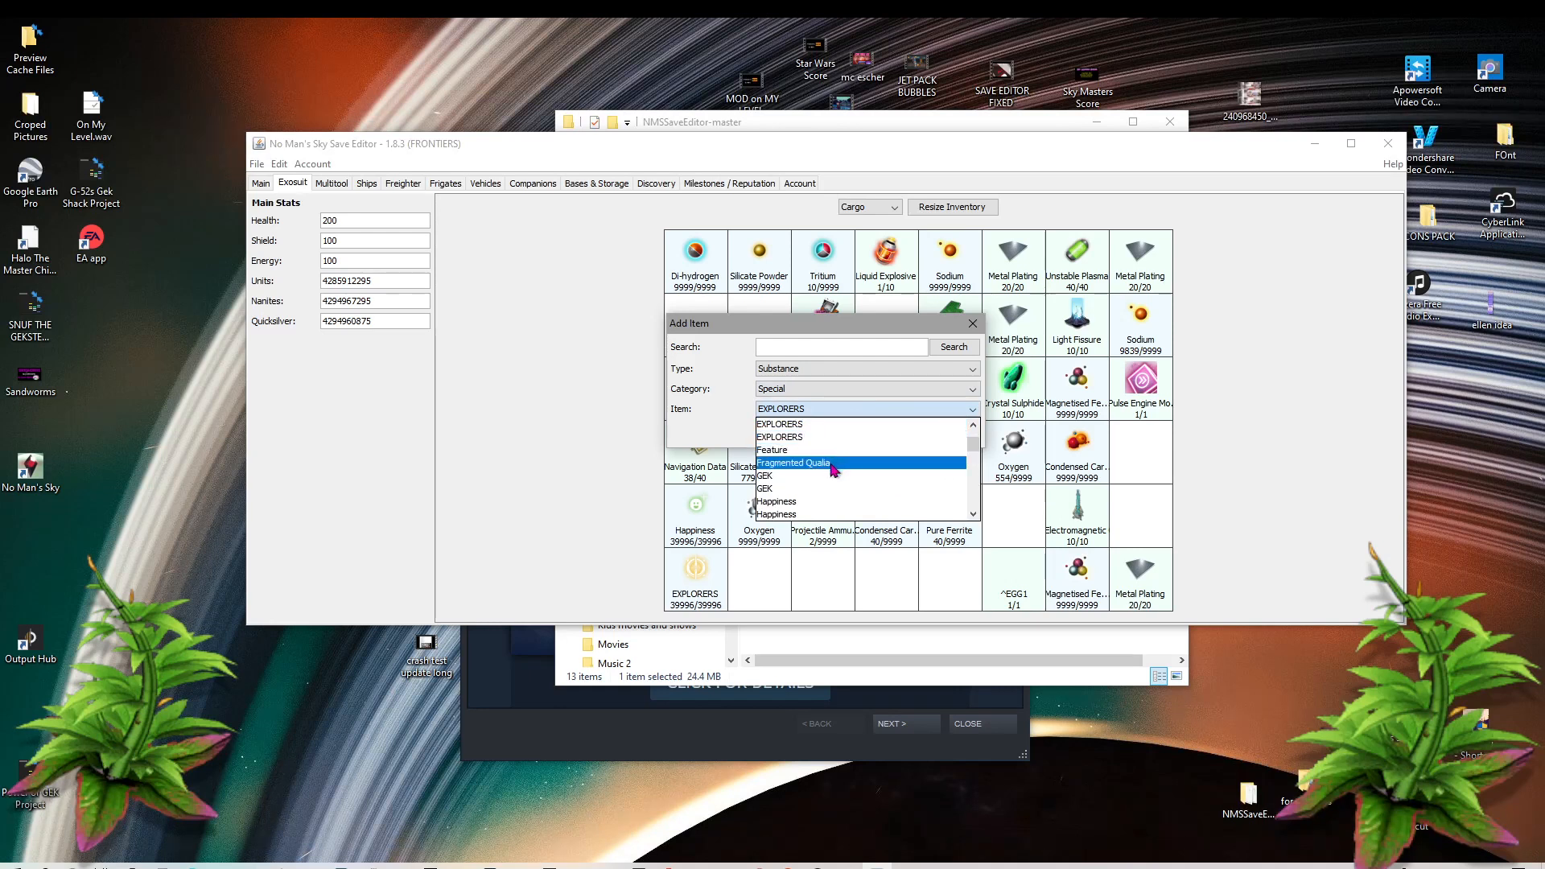
scroll(817, 487, "down", 1)
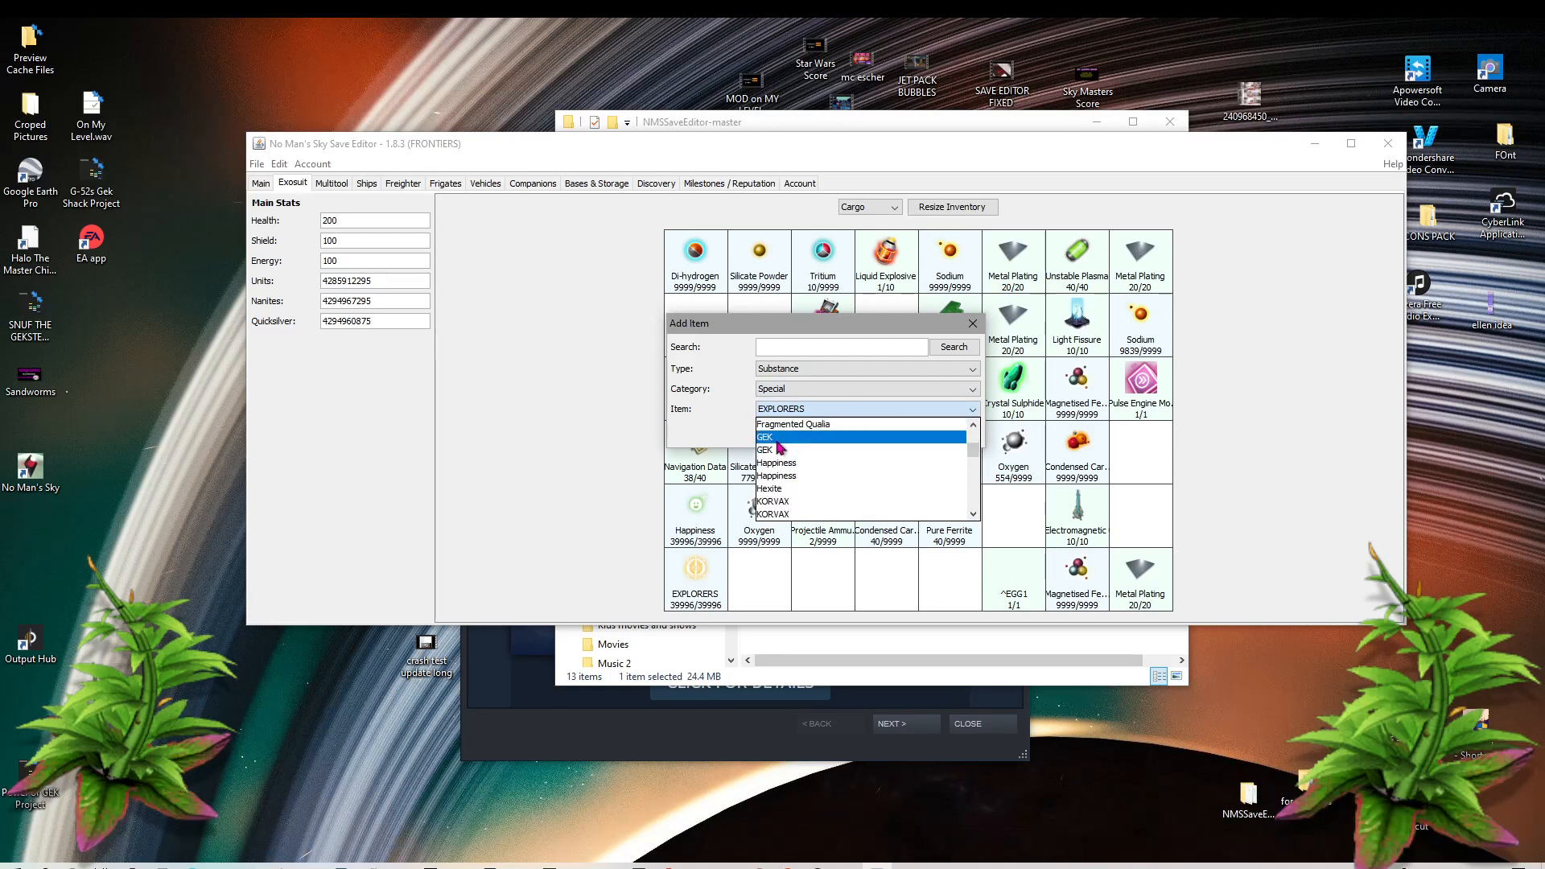
left_click(805, 437)
left_click(889, 445)
Step: Start adding an item to the third slot of the sixth cargo row and look through the Special substances
right_click(818, 589)
left_click(876, 680)
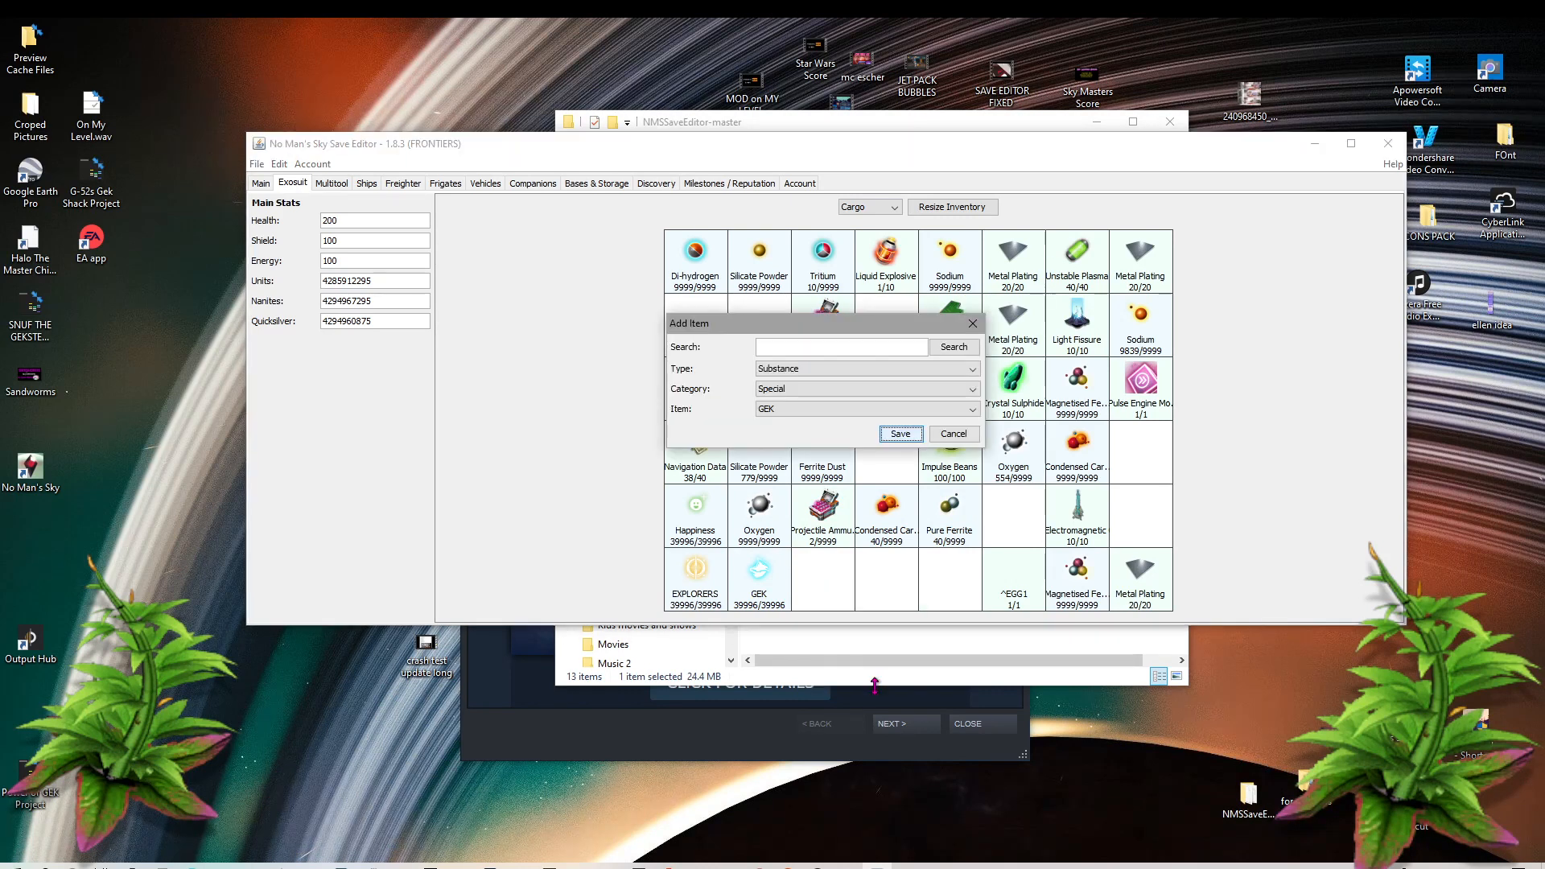
left_click(866, 411)
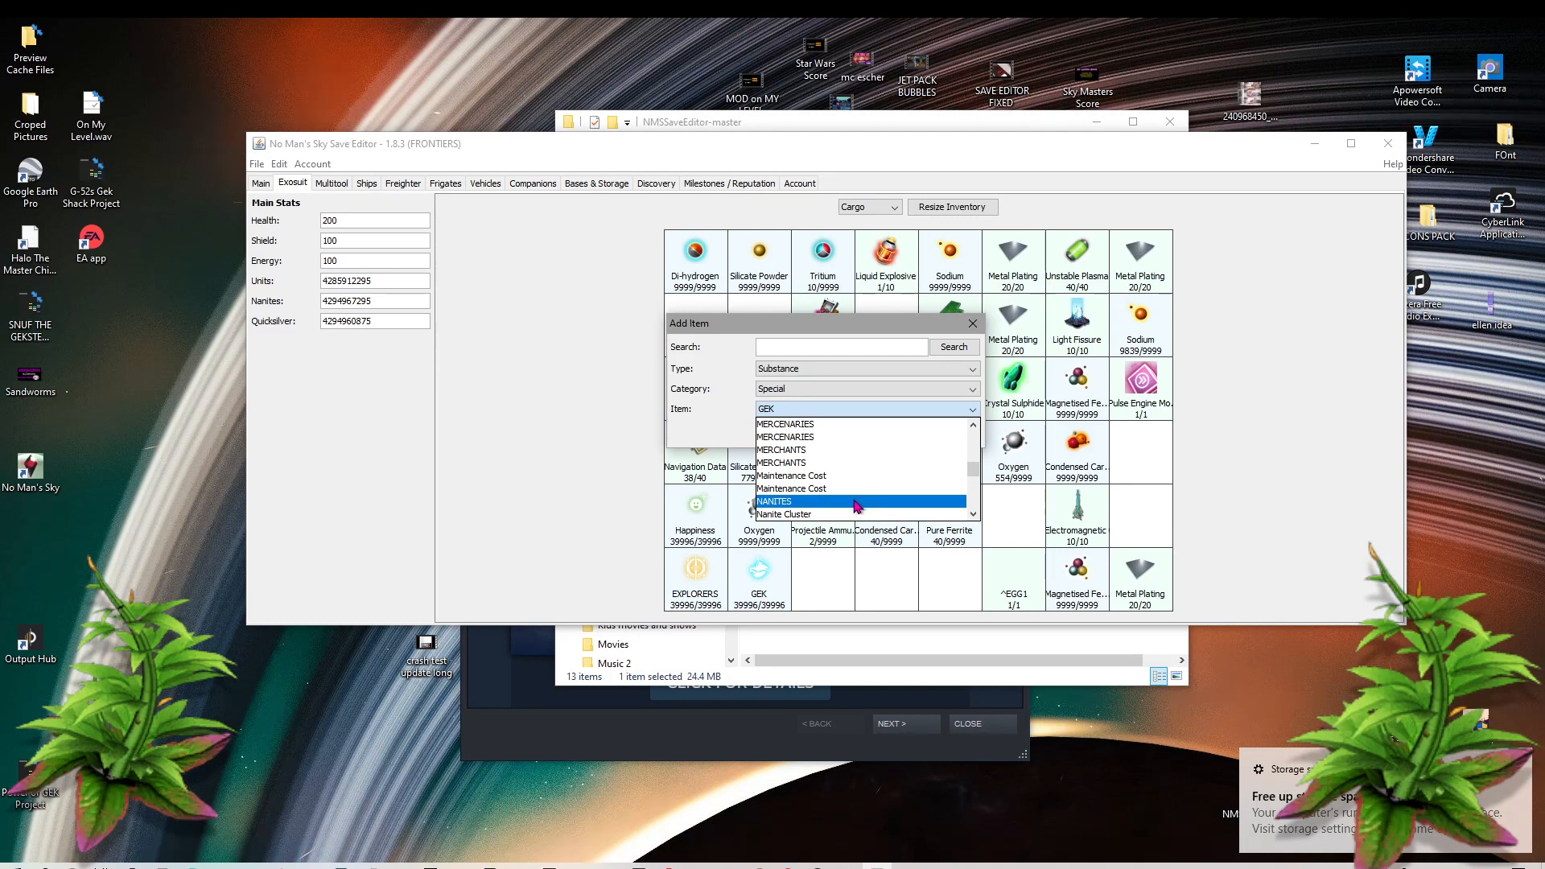
key("Escape")
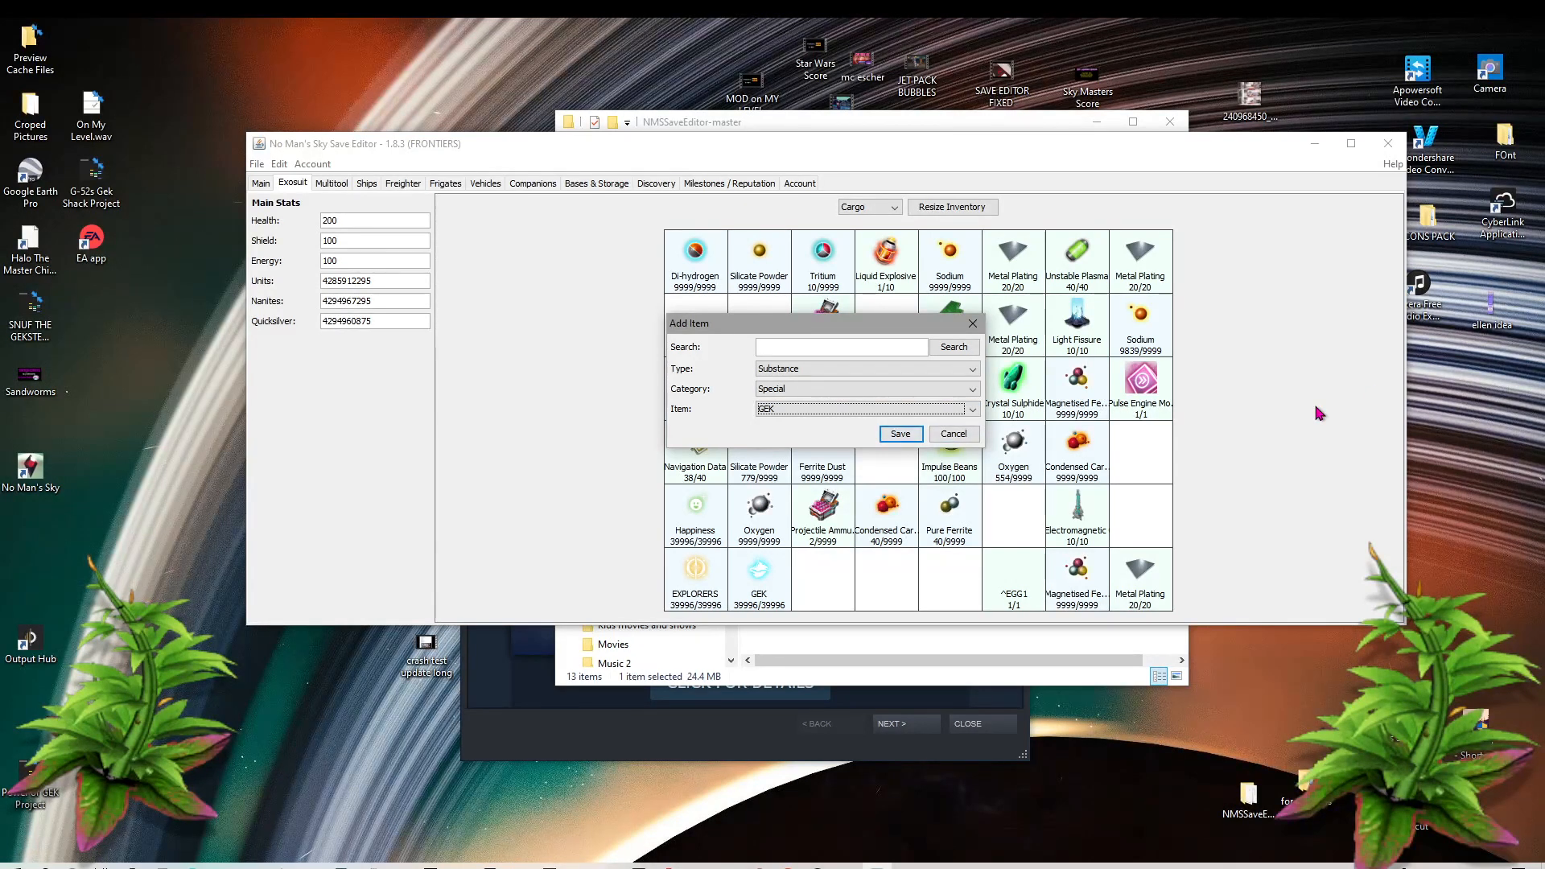
Step: Set the type of the new cargo item to Product and examine the items in the Component category
left_click(881, 389)
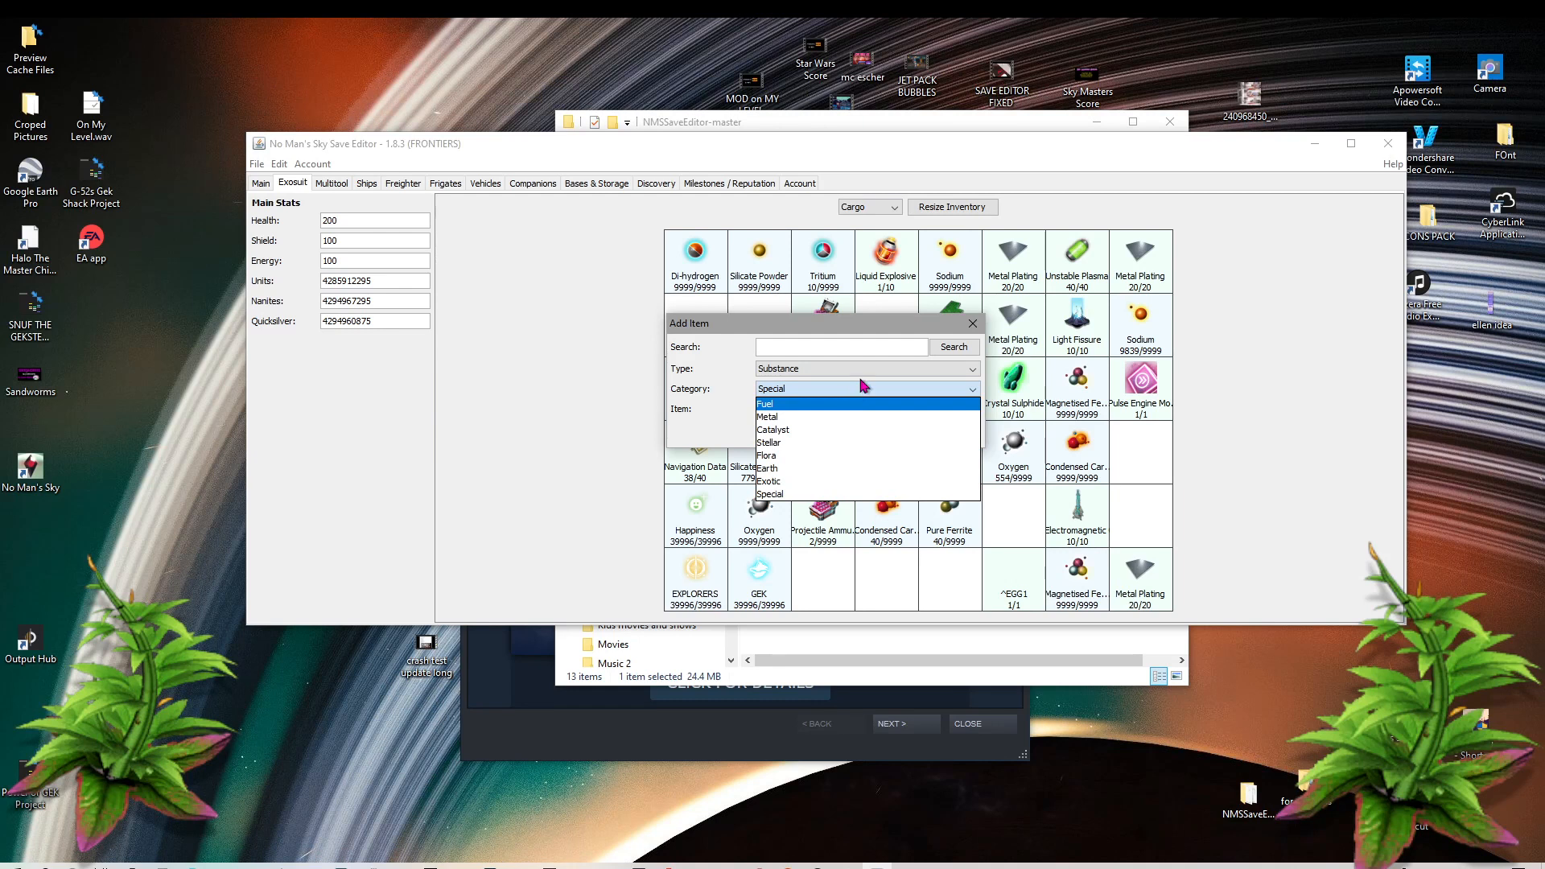
left_click(876, 372)
left_click(853, 391)
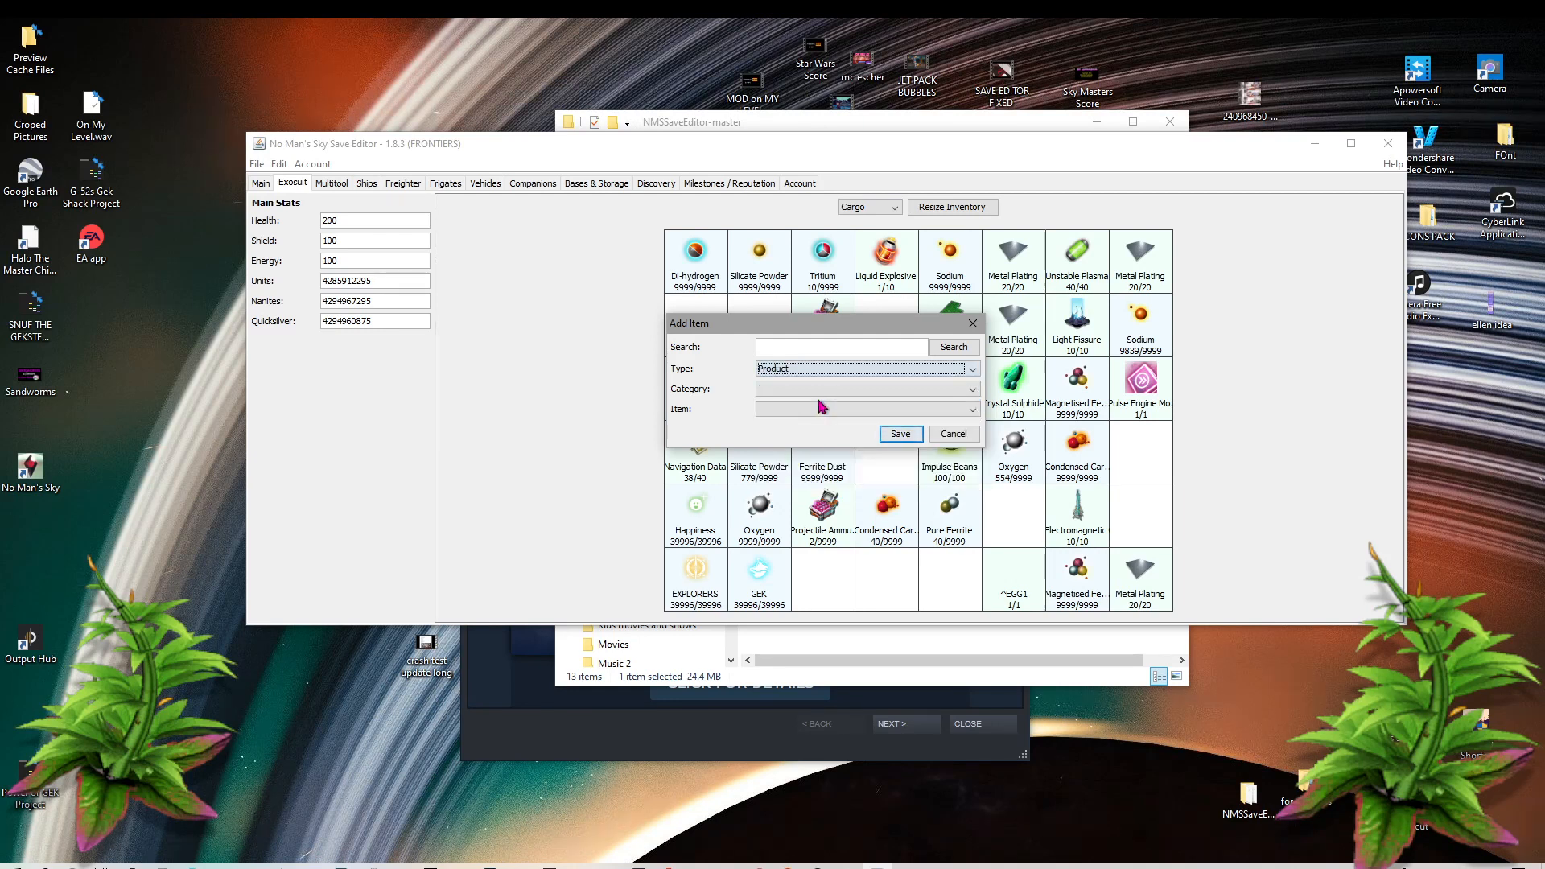
left_click(856, 394)
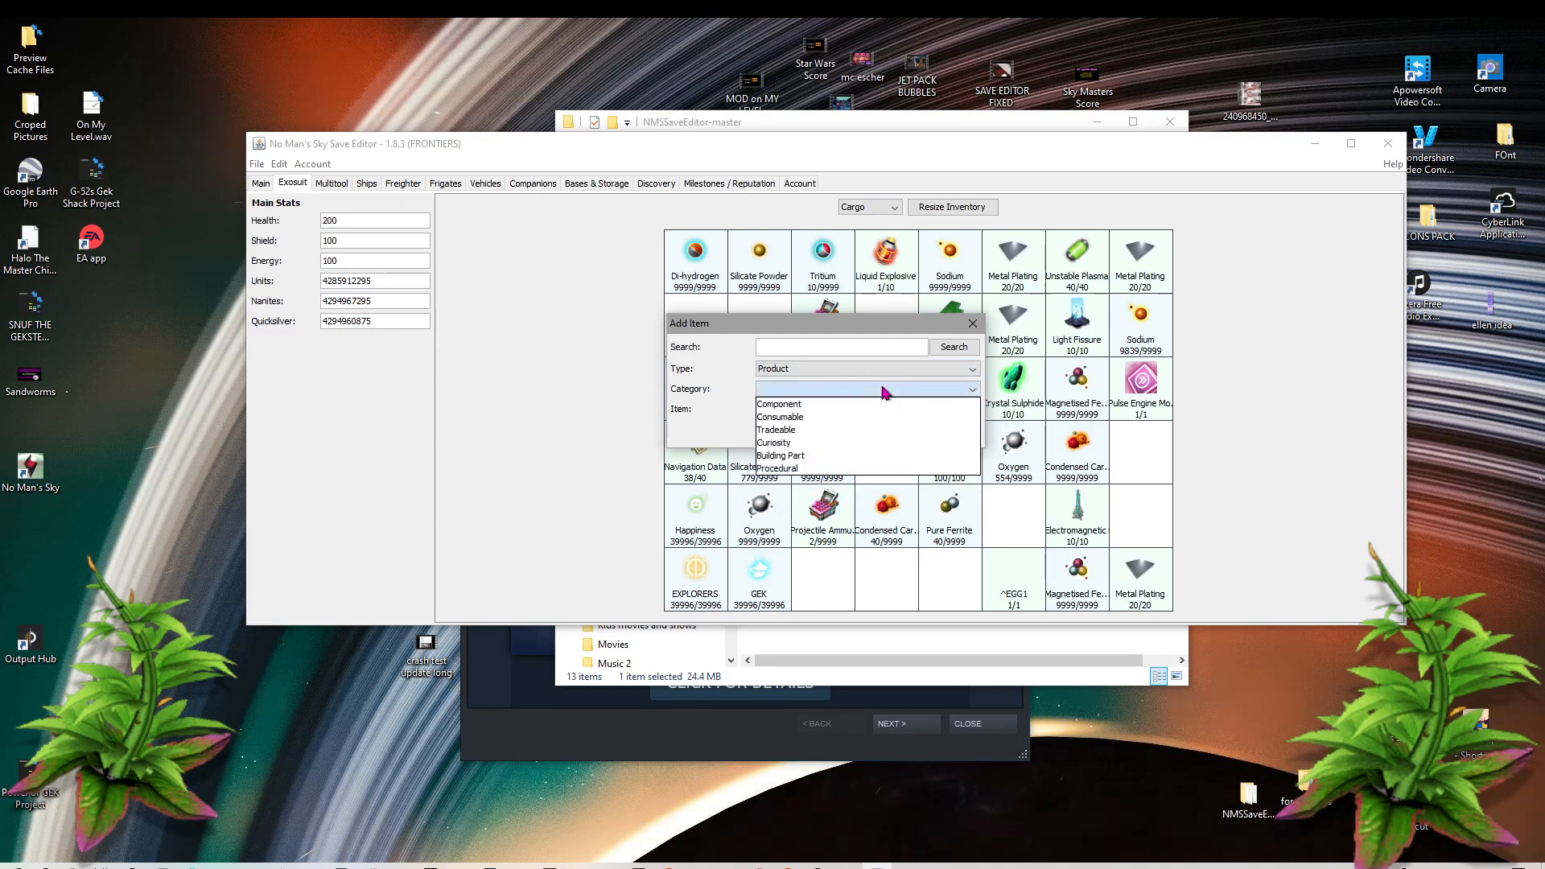
left_click(792, 406)
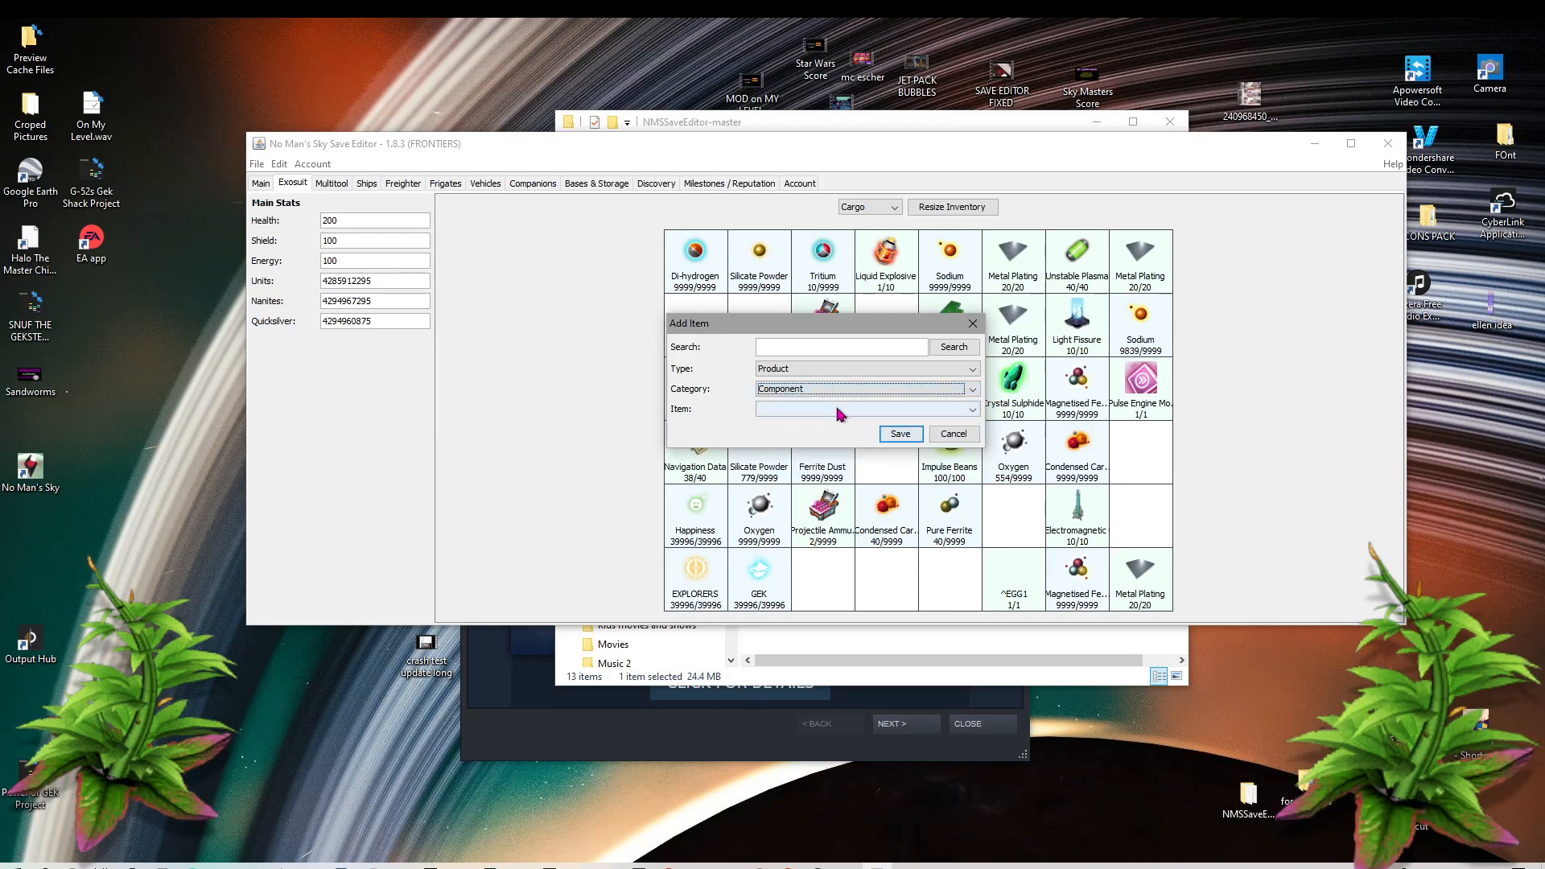
left_click(838, 409)
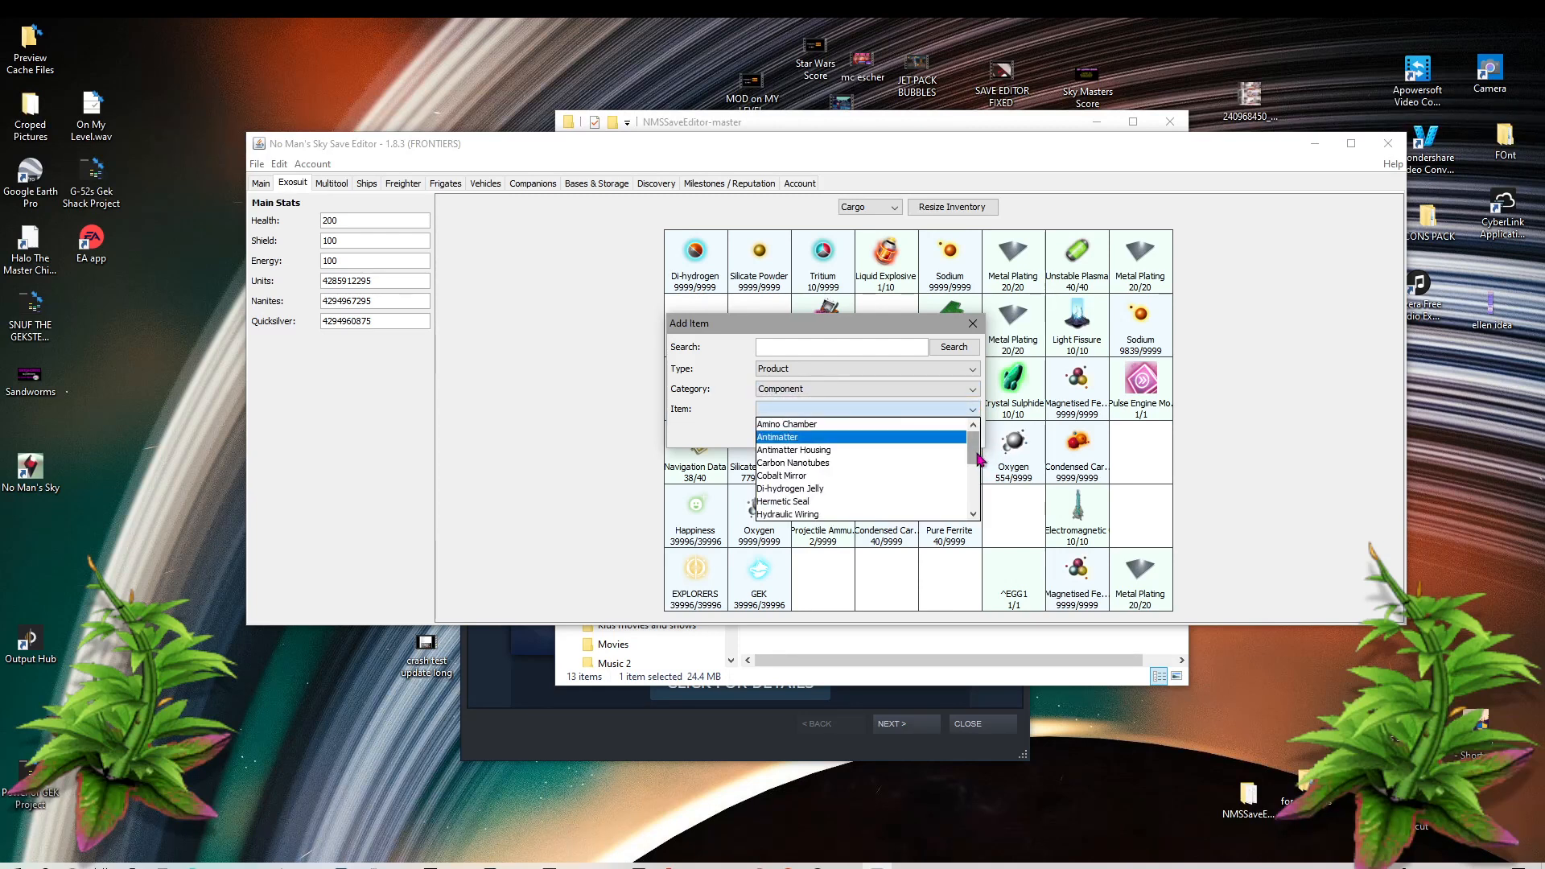
left_click_drag(977, 455, 982, 462)
scroll(885, 478, "down", 1)
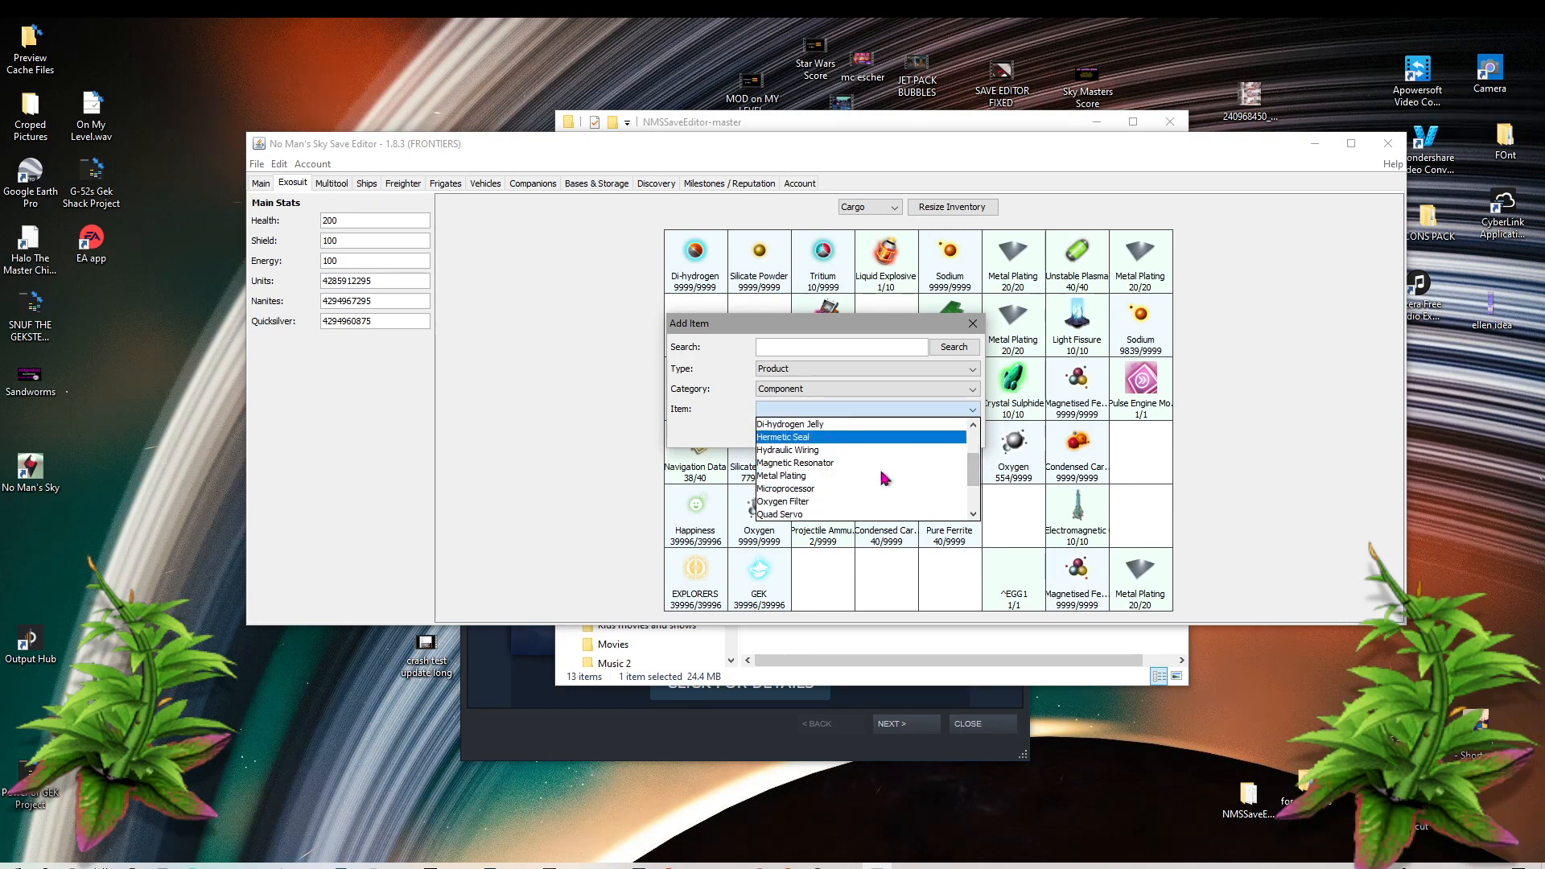
scroll(885, 478, "down", 1)
scroll(908, 476, "down", 1)
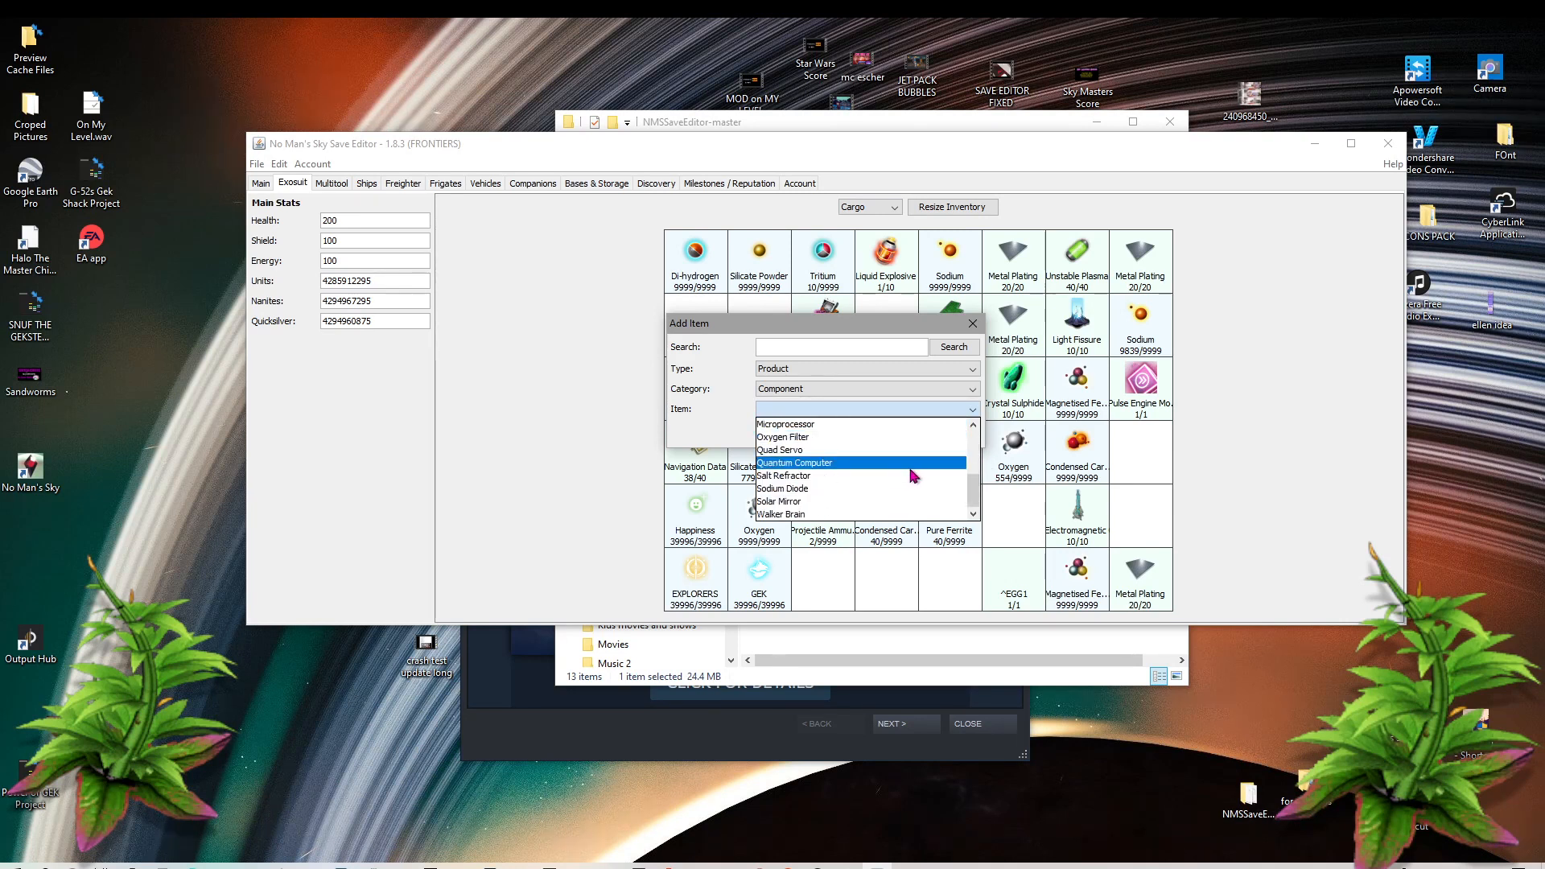
scroll(915, 476, "up", 4)
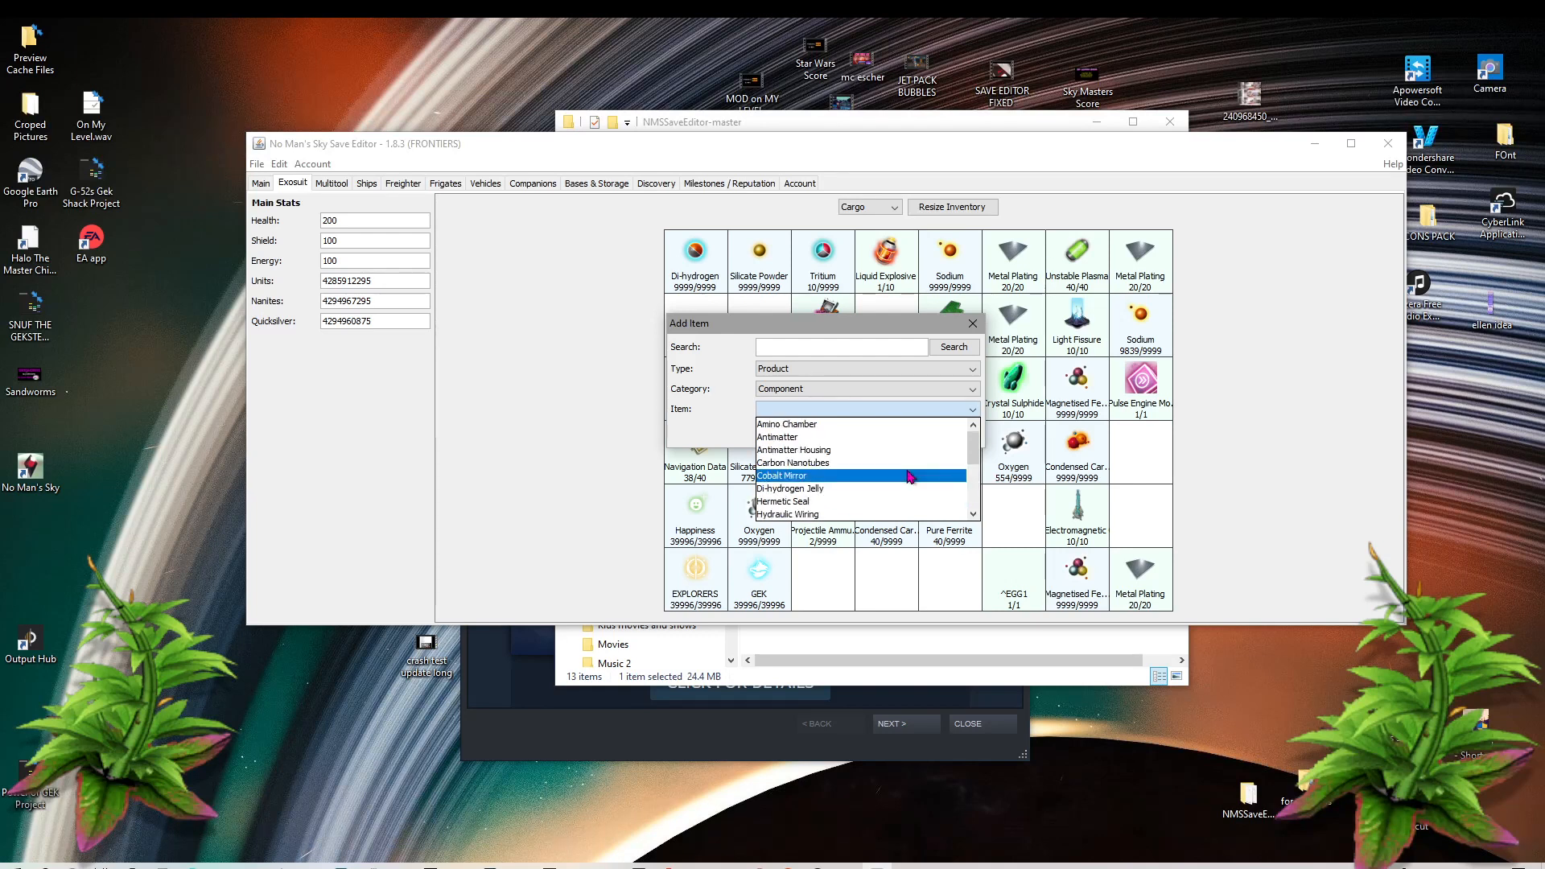
Step: Change the product category to Consumable and look through its available items, from the 'Apple' foods to the Nautilon modules
left_click(963, 396)
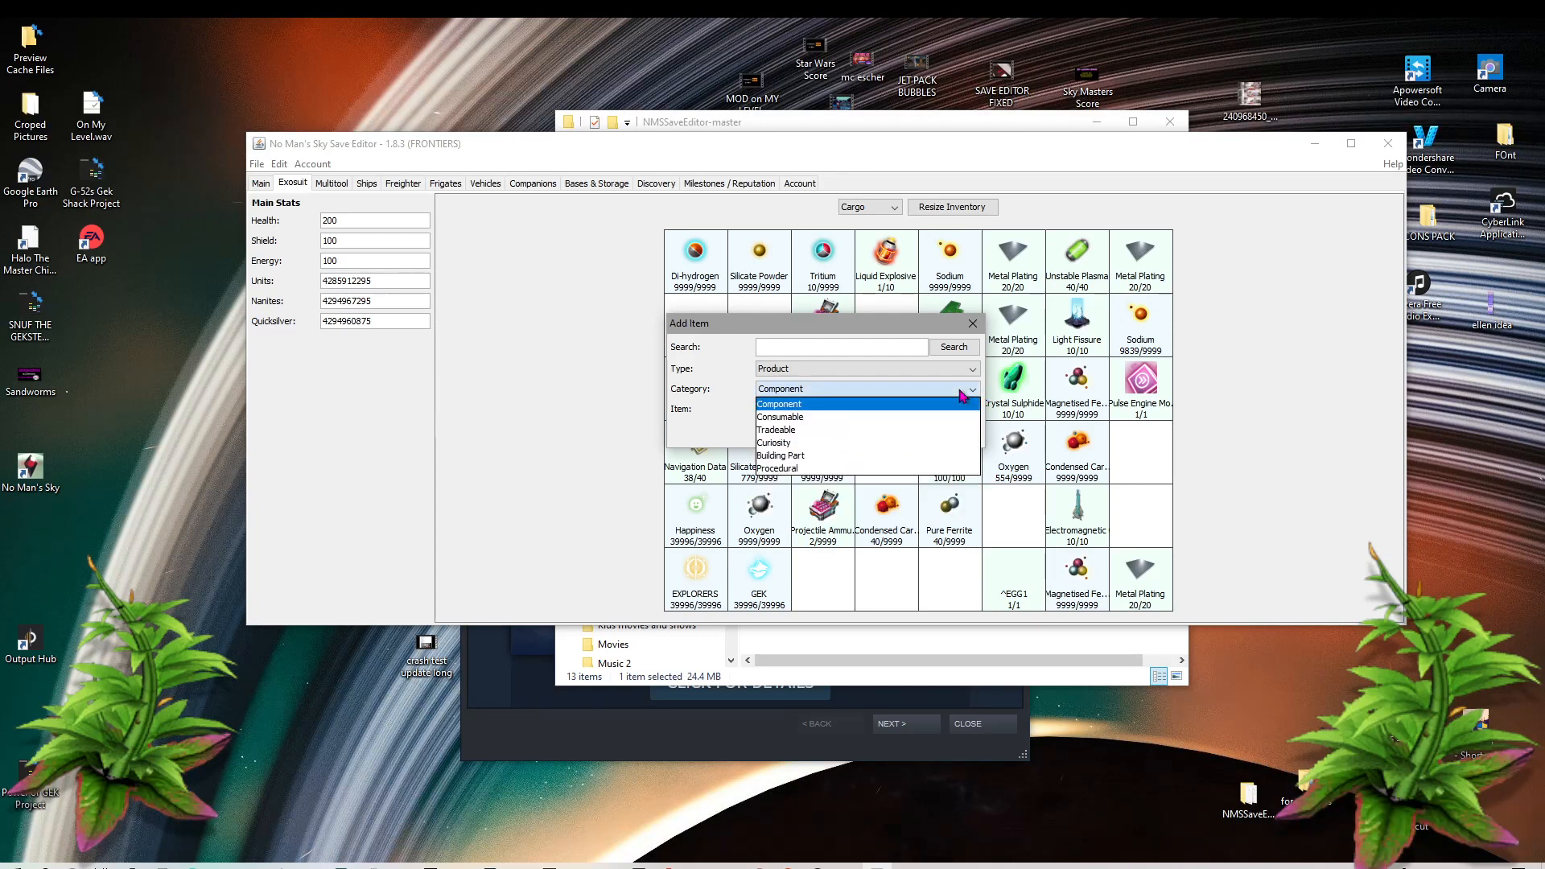
left_click(803, 419)
left_click(867, 412)
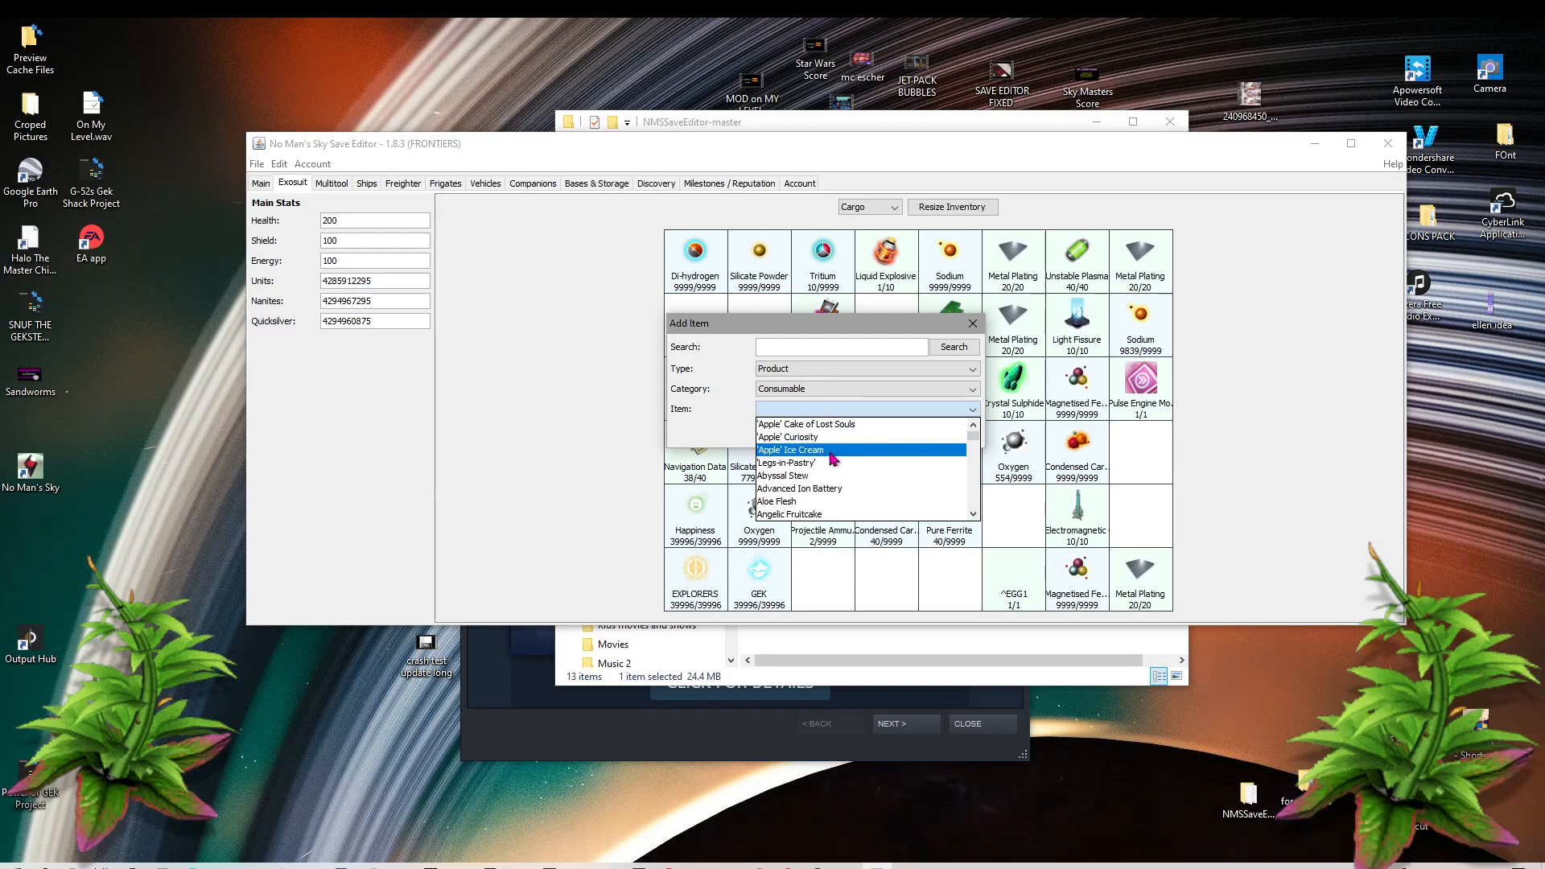
scroll(833, 458, "down", 1)
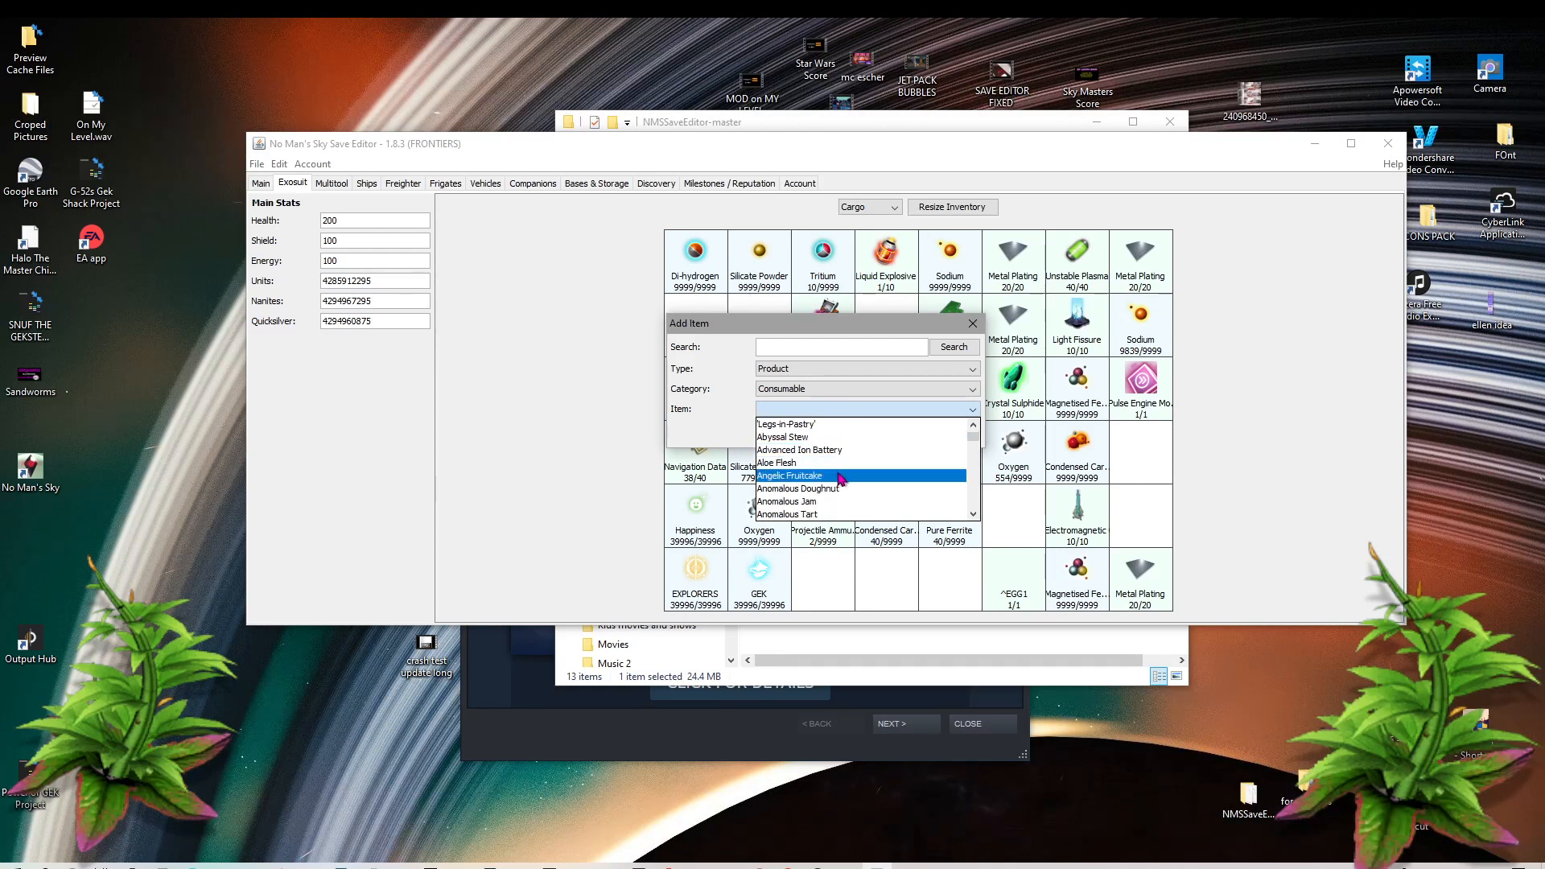
scroll(841, 479, "down", 1)
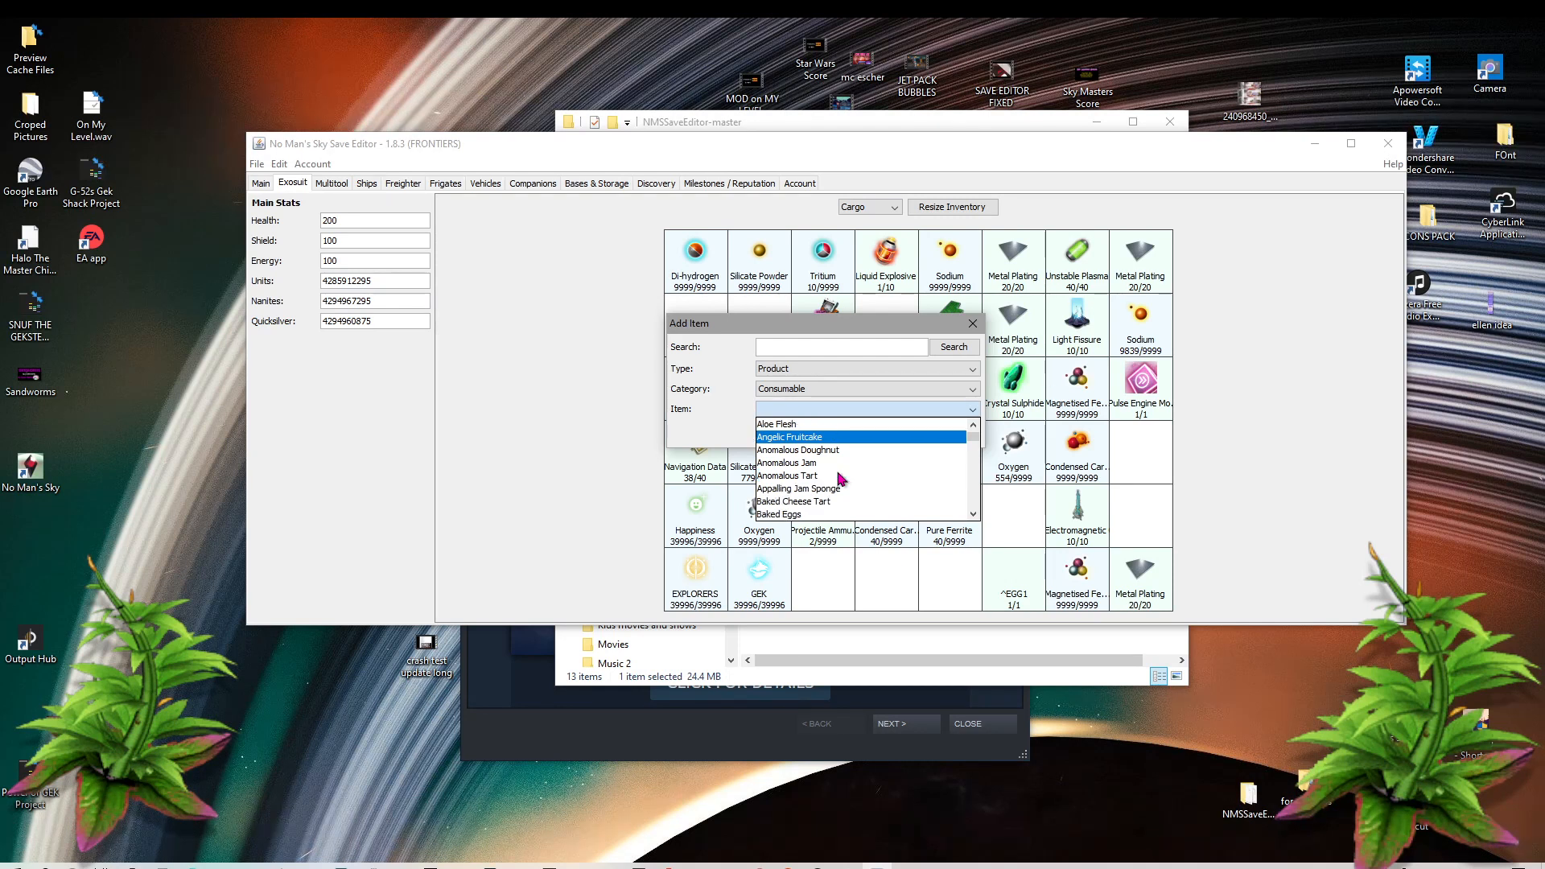
scroll(841, 479, "down", 1)
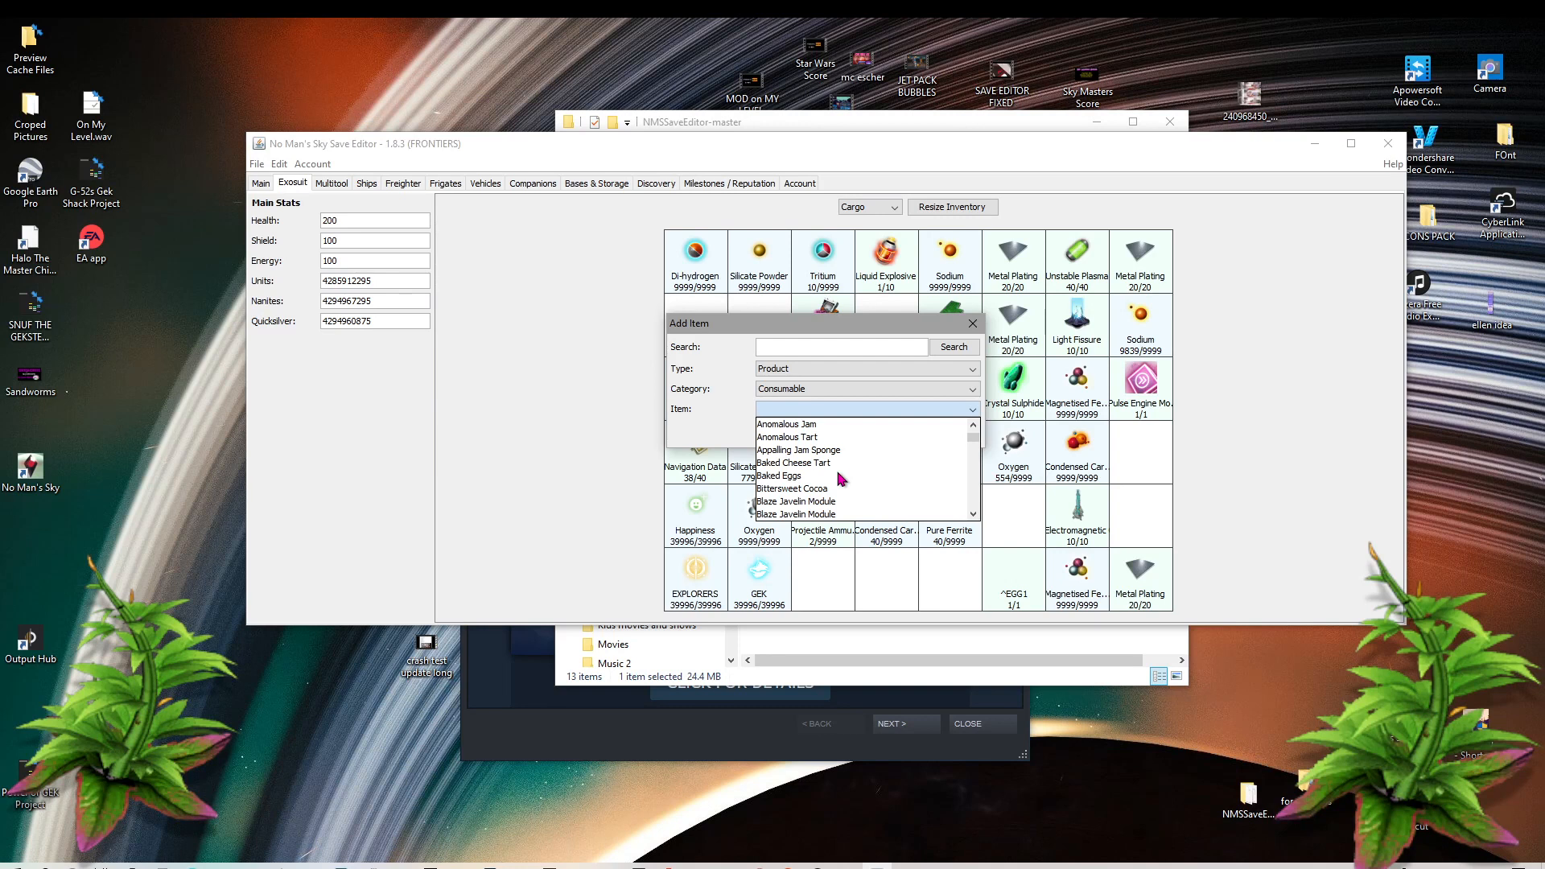
scroll(841, 479, "down", 2)
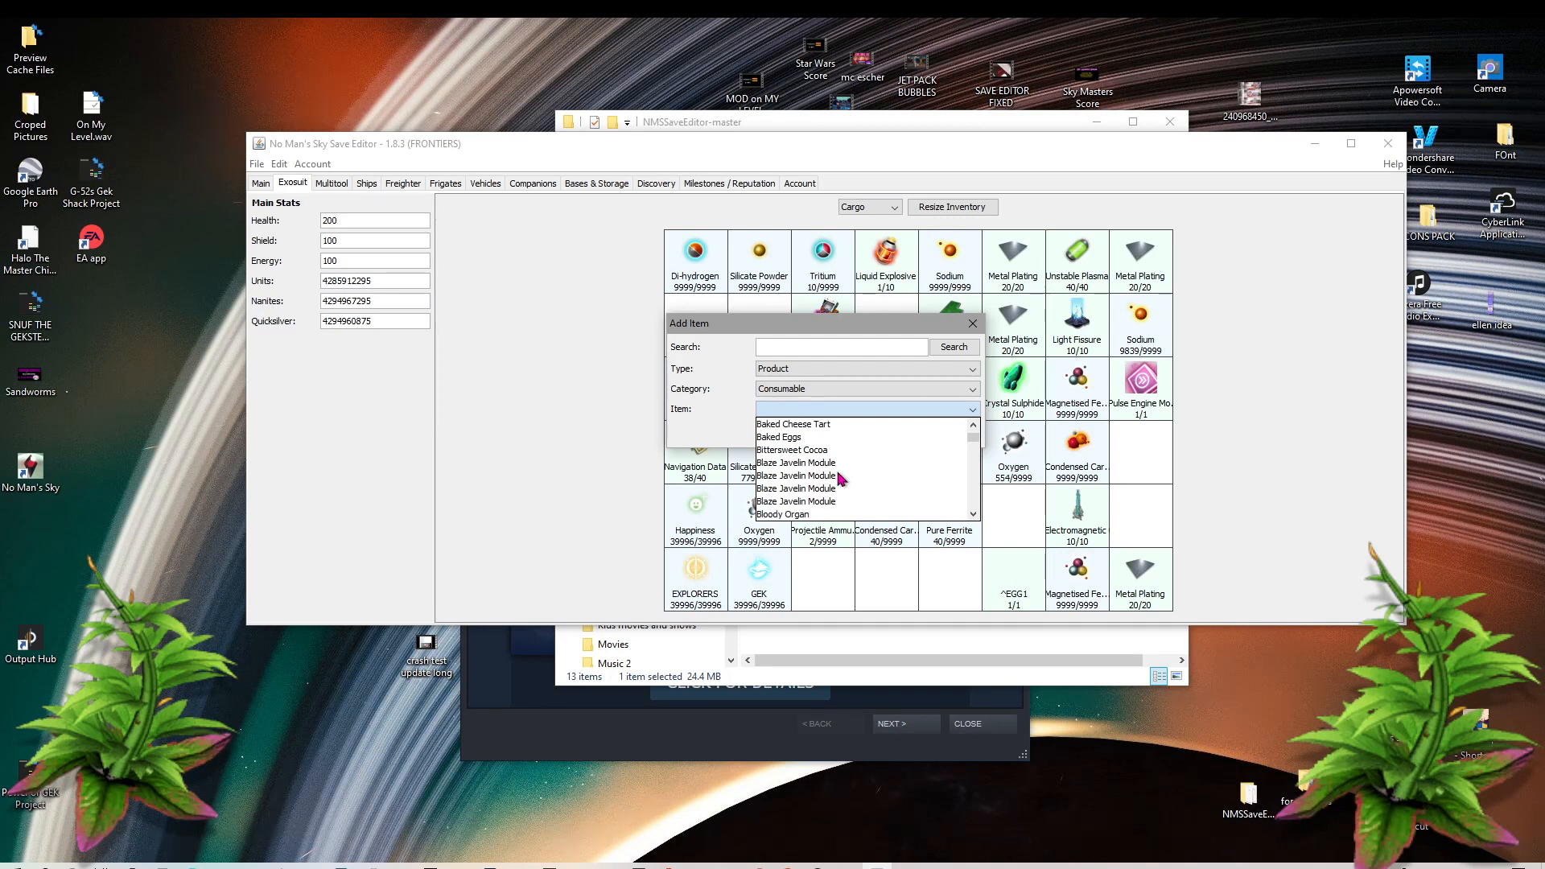
scroll(842, 479, "down", 2)
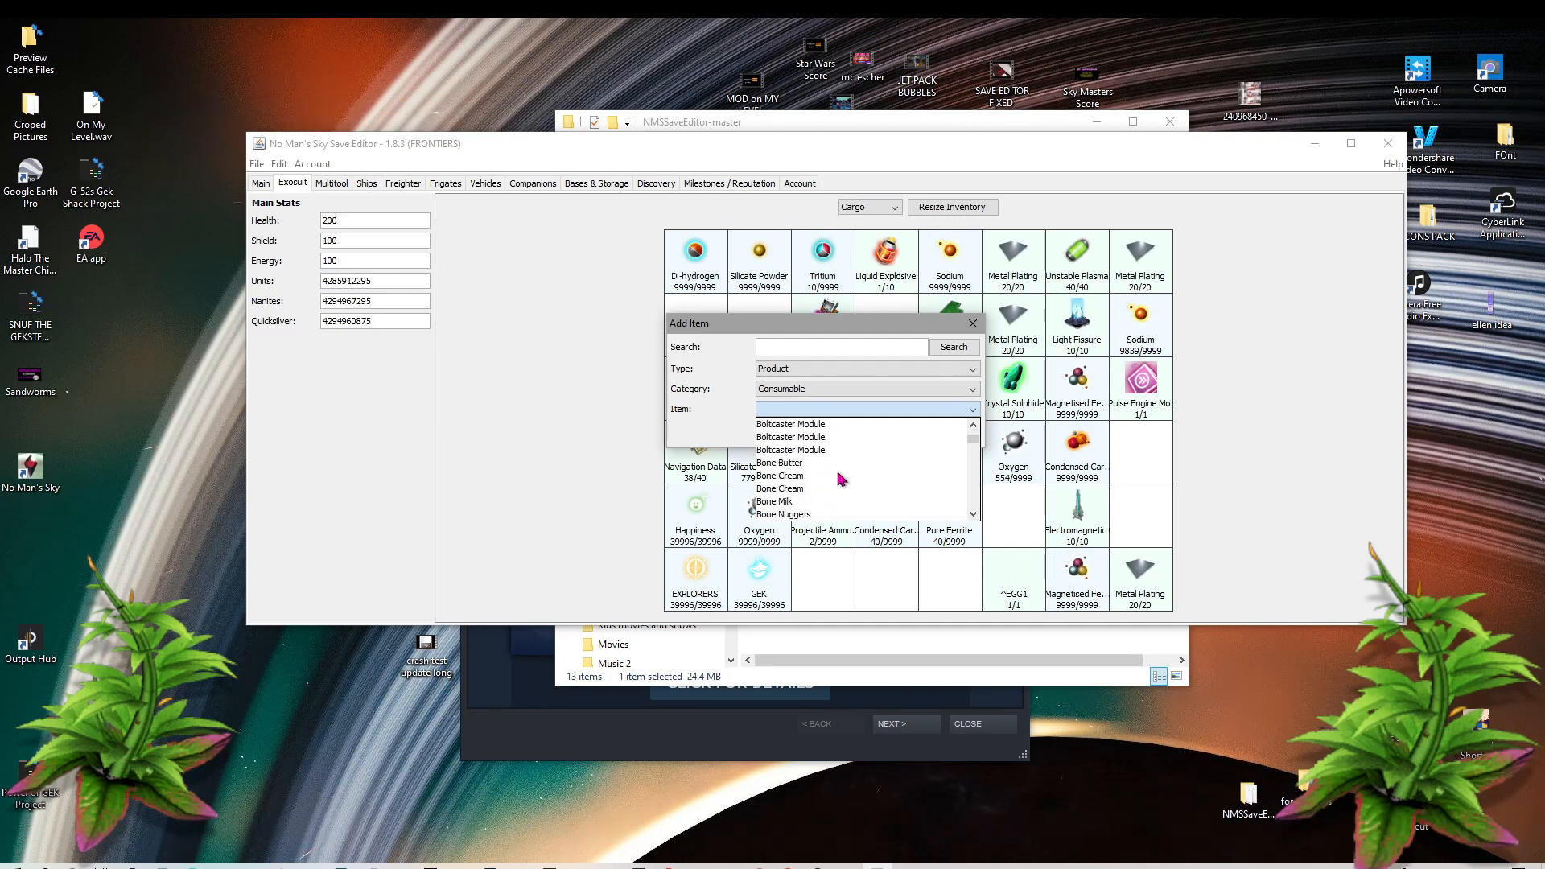
scroll(841, 479, "down", 1)
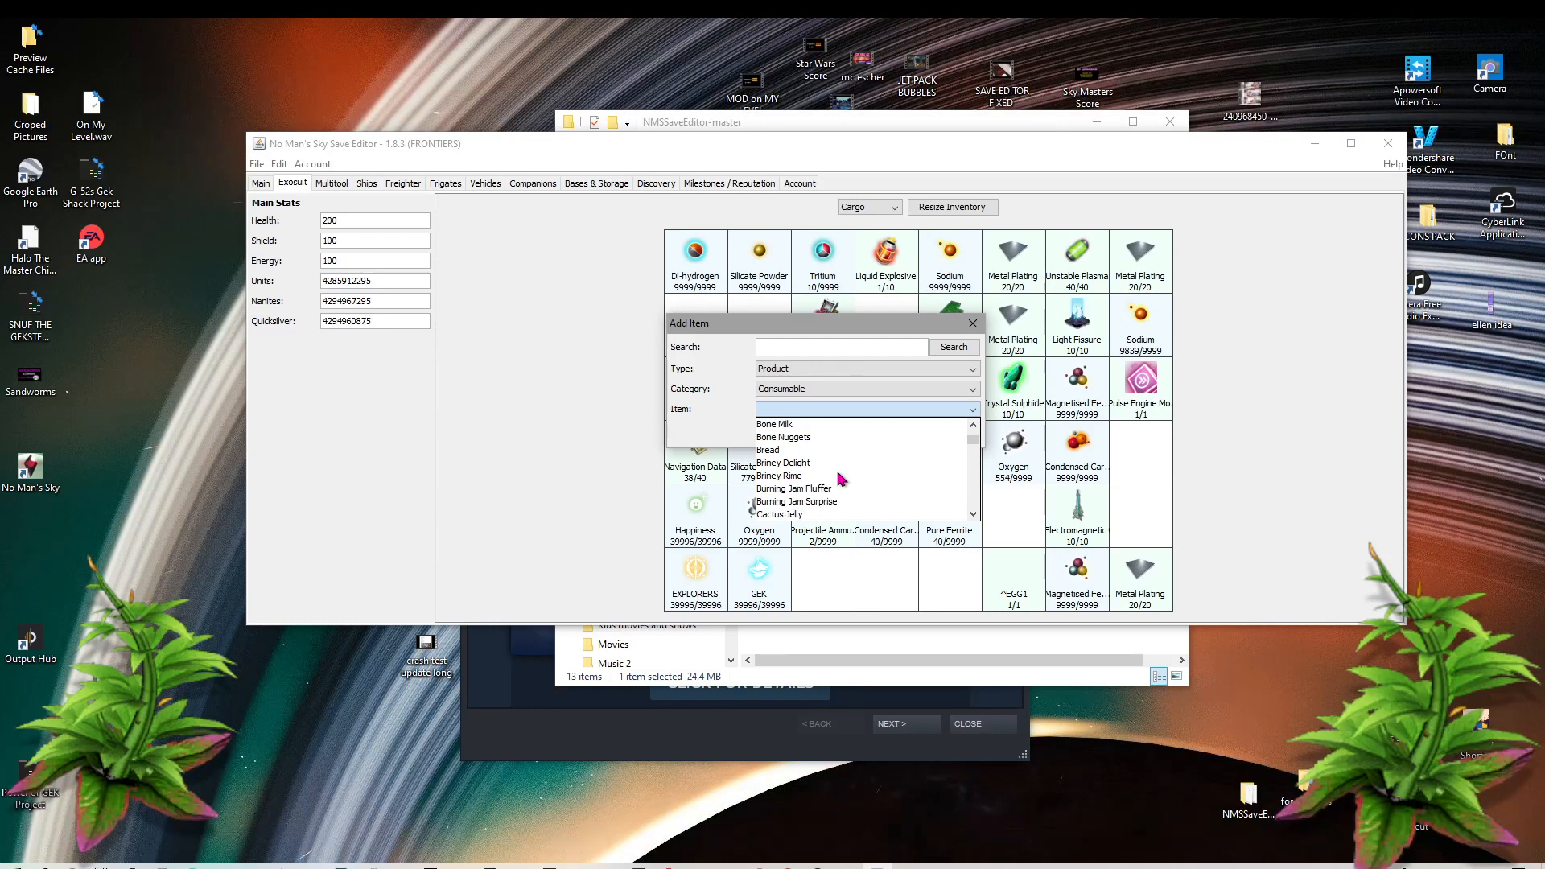
scroll(829, 481, "down", 1)
scroll(829, 480, "down", 3)
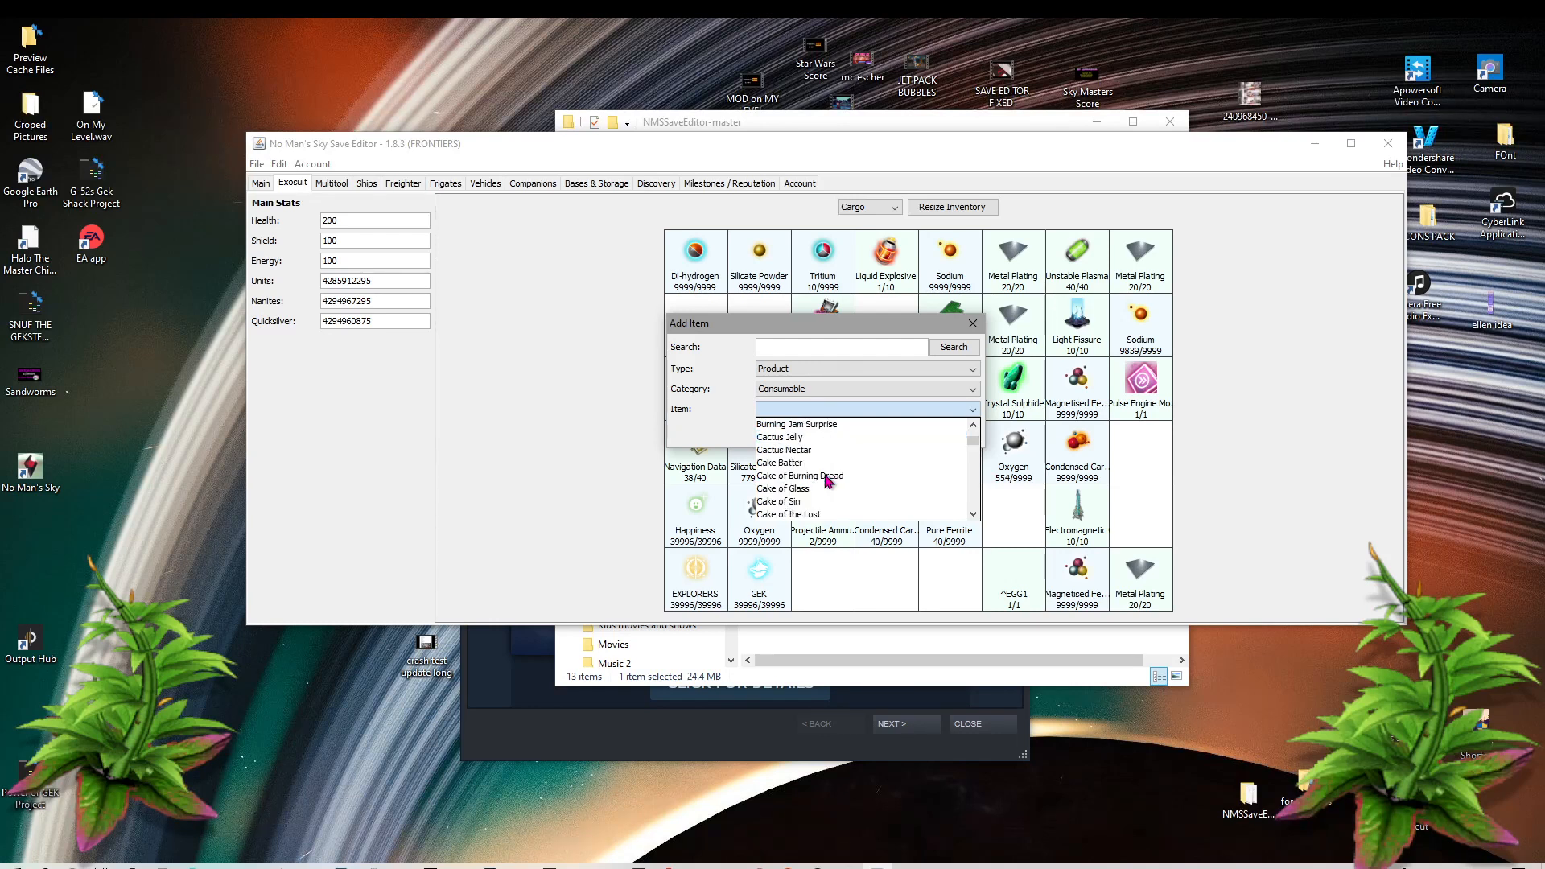
scroll(829, 481, "down", 2)
scroll(829, 481, "down", 4)
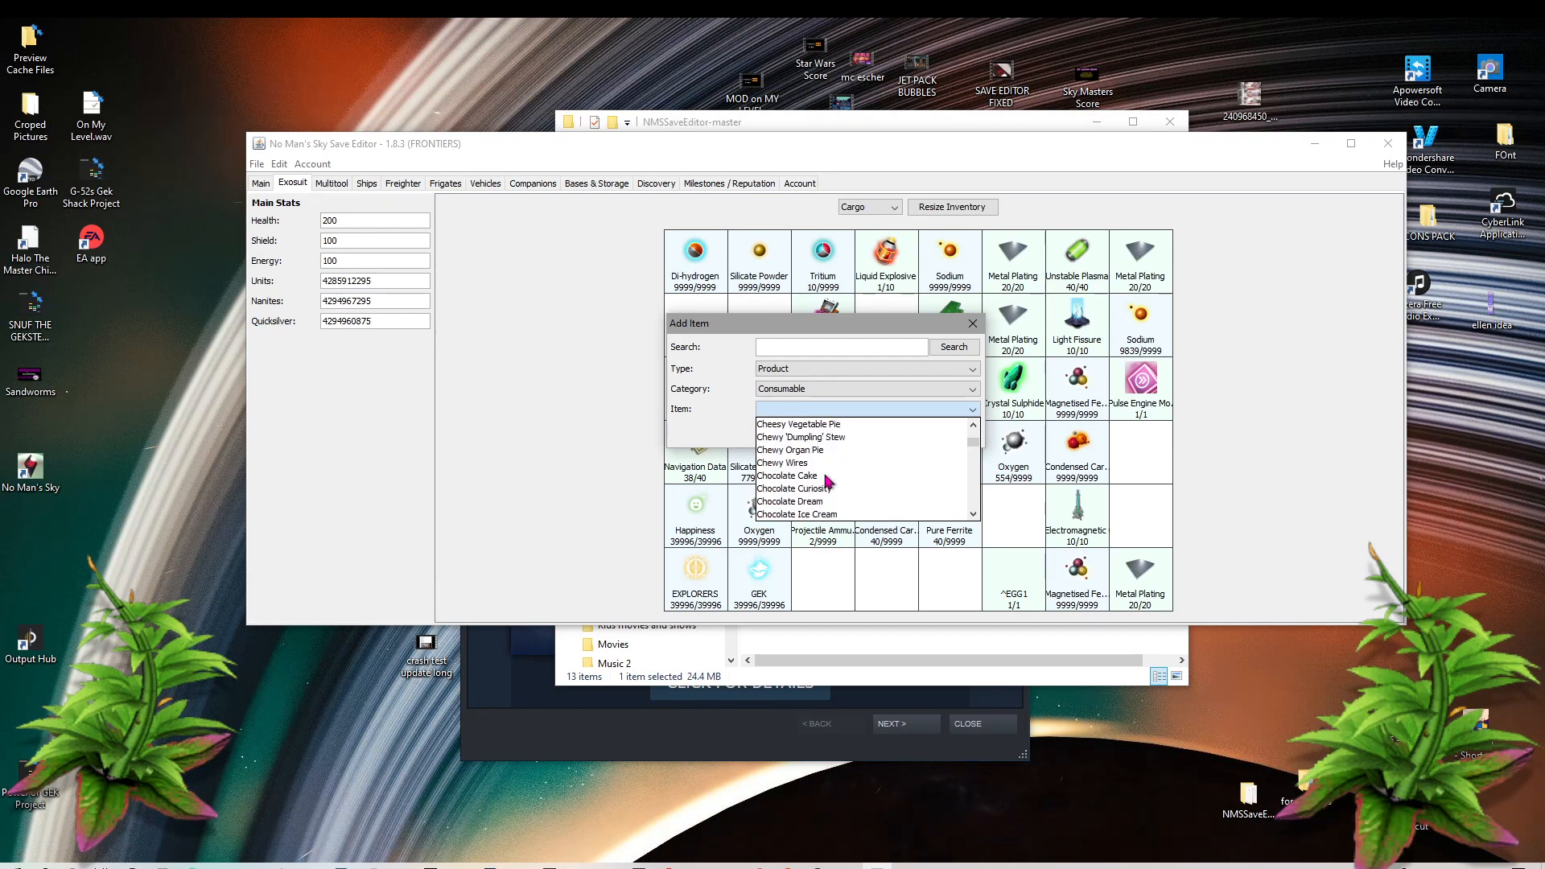
scroll(880, 461, "down", 2)
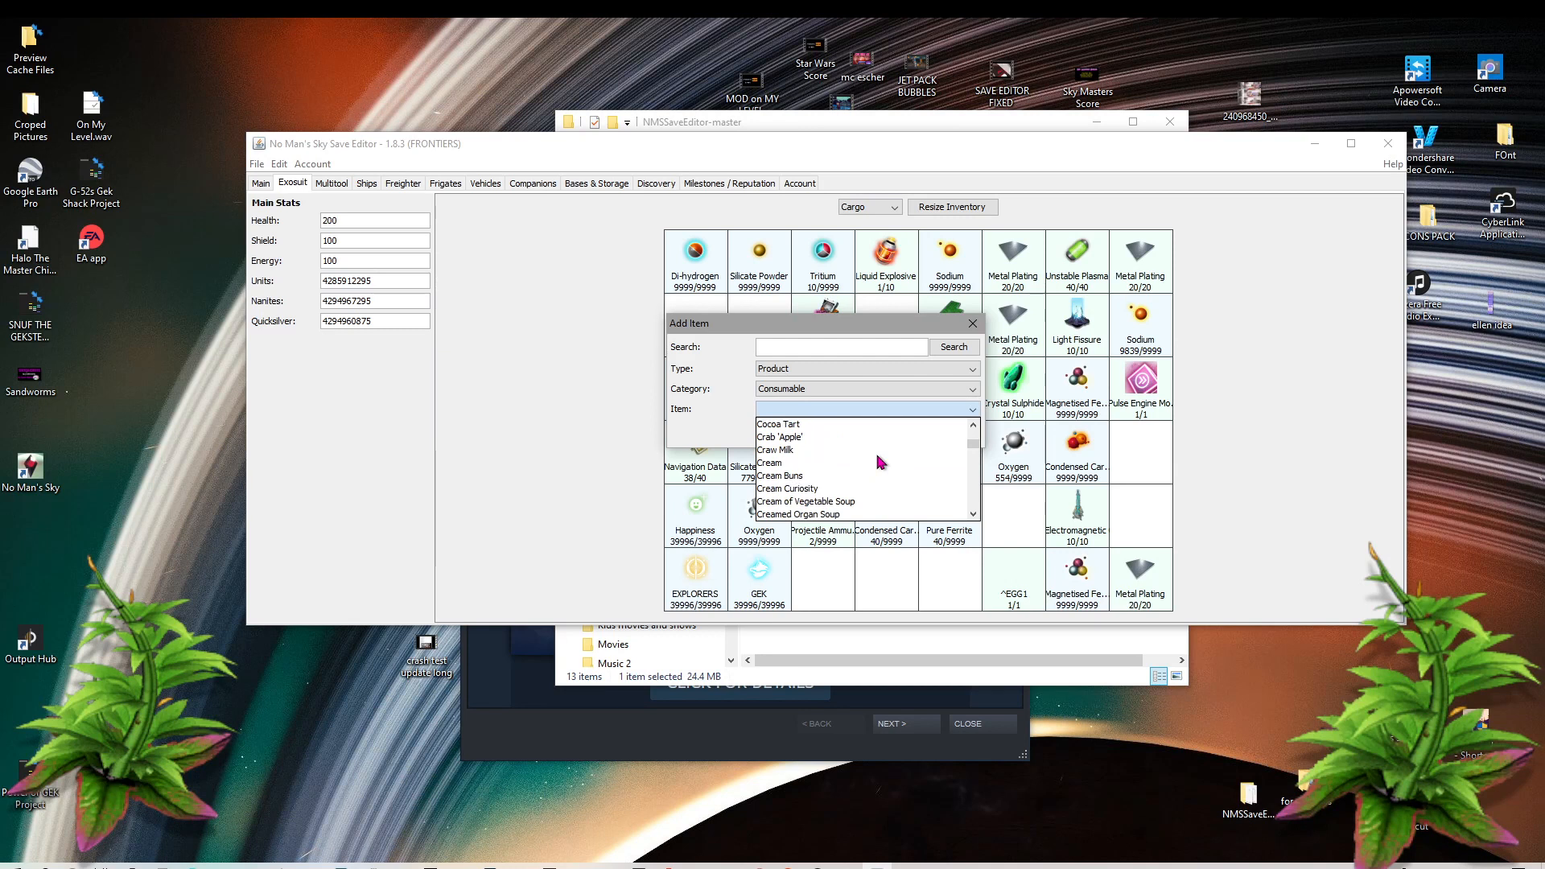
scroll(881, 461, "down", 2)
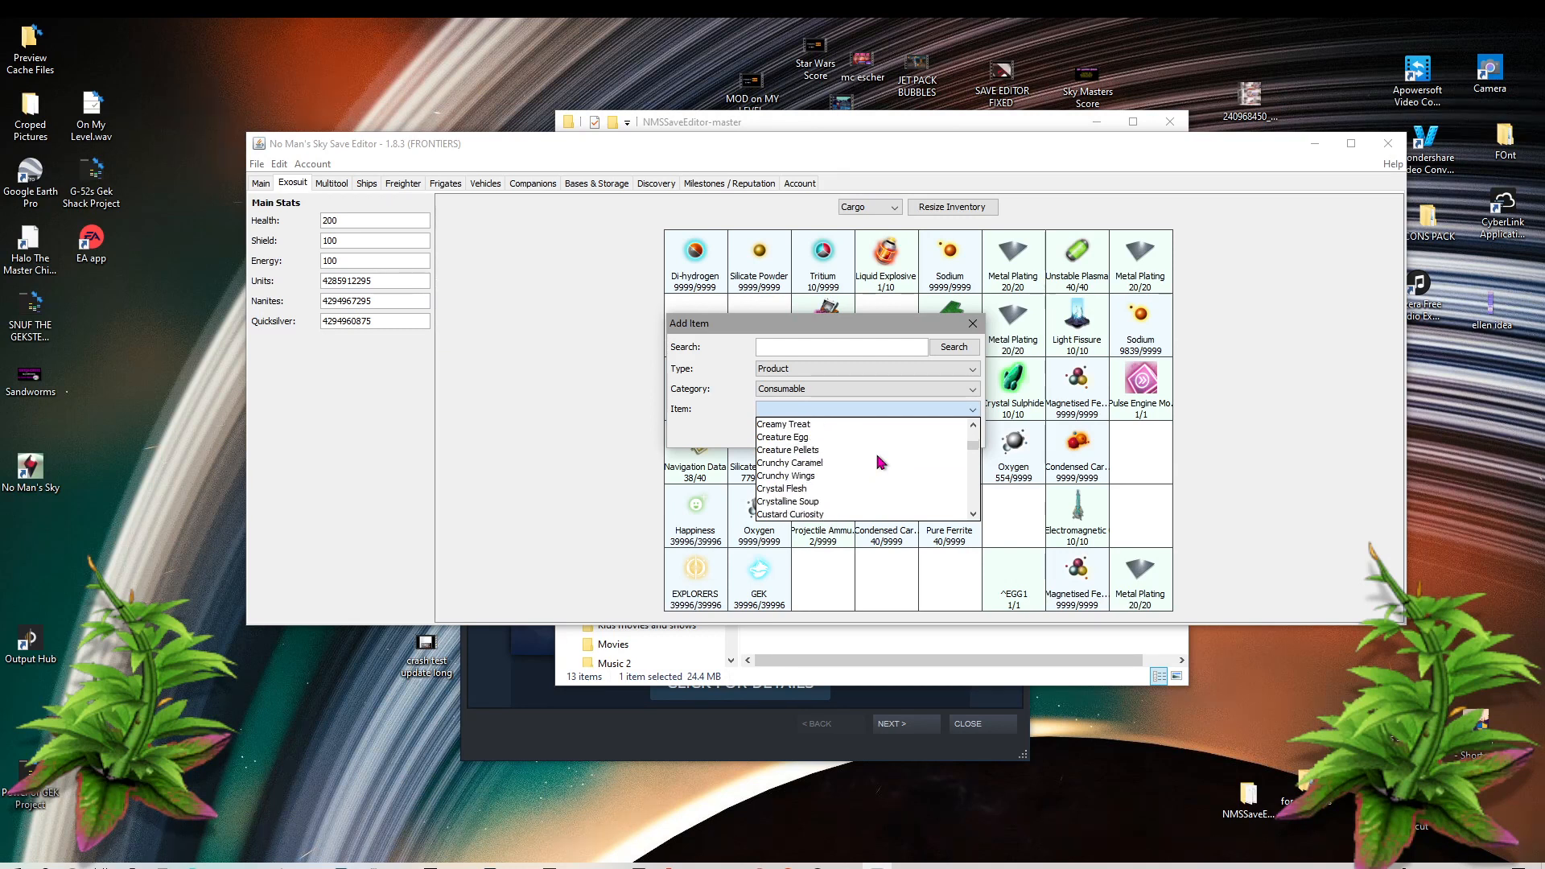
scroll(881, 462, "down", 3)
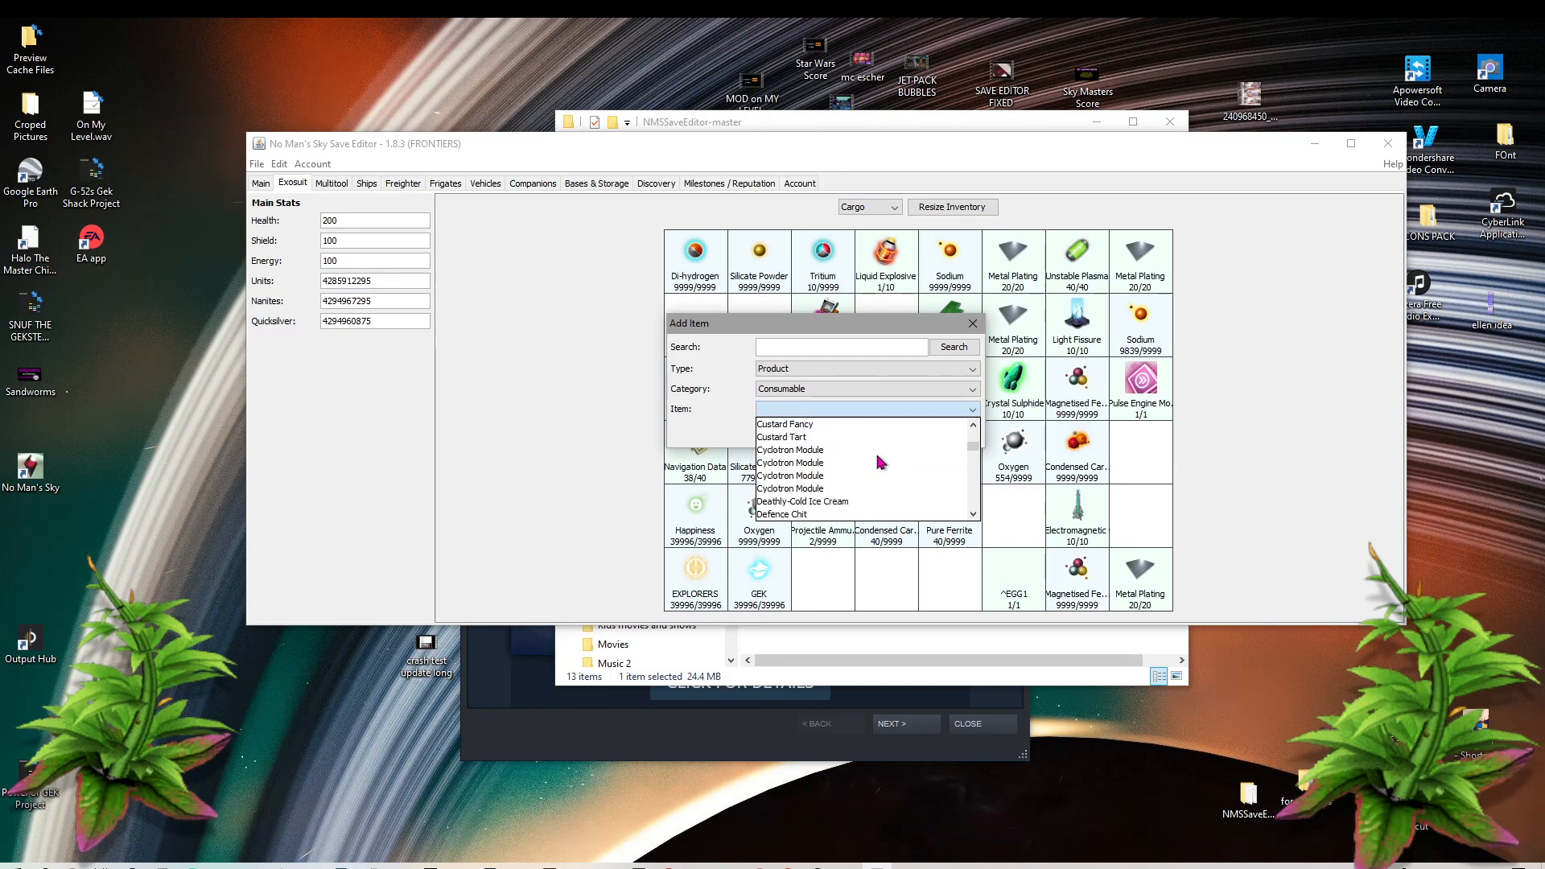
scroll(881, 461, "down", 1)
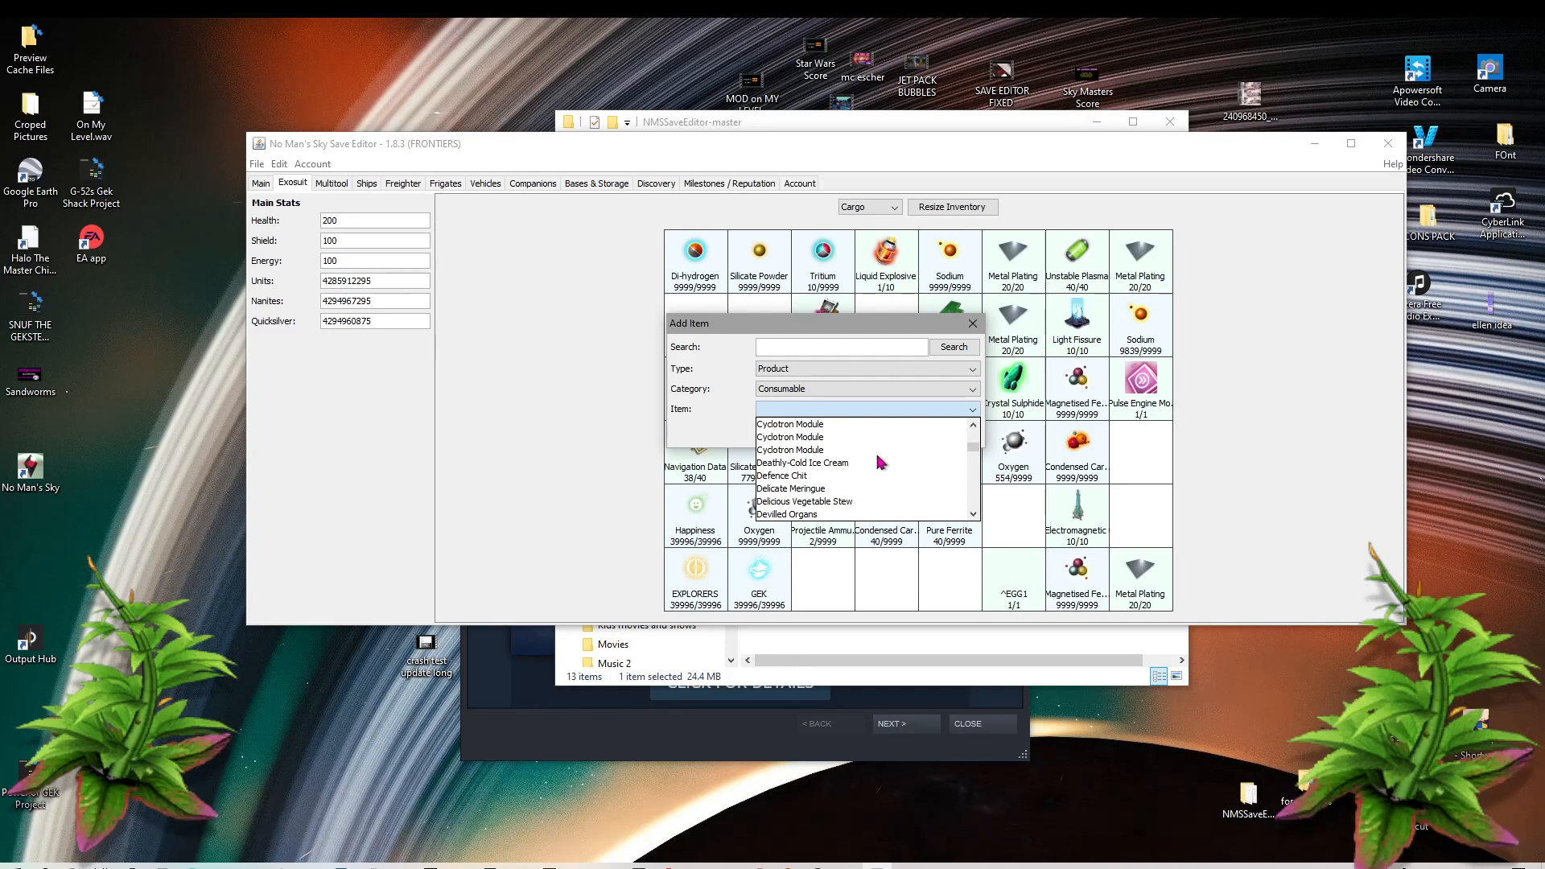
scroll(881, 461, "down", 1)
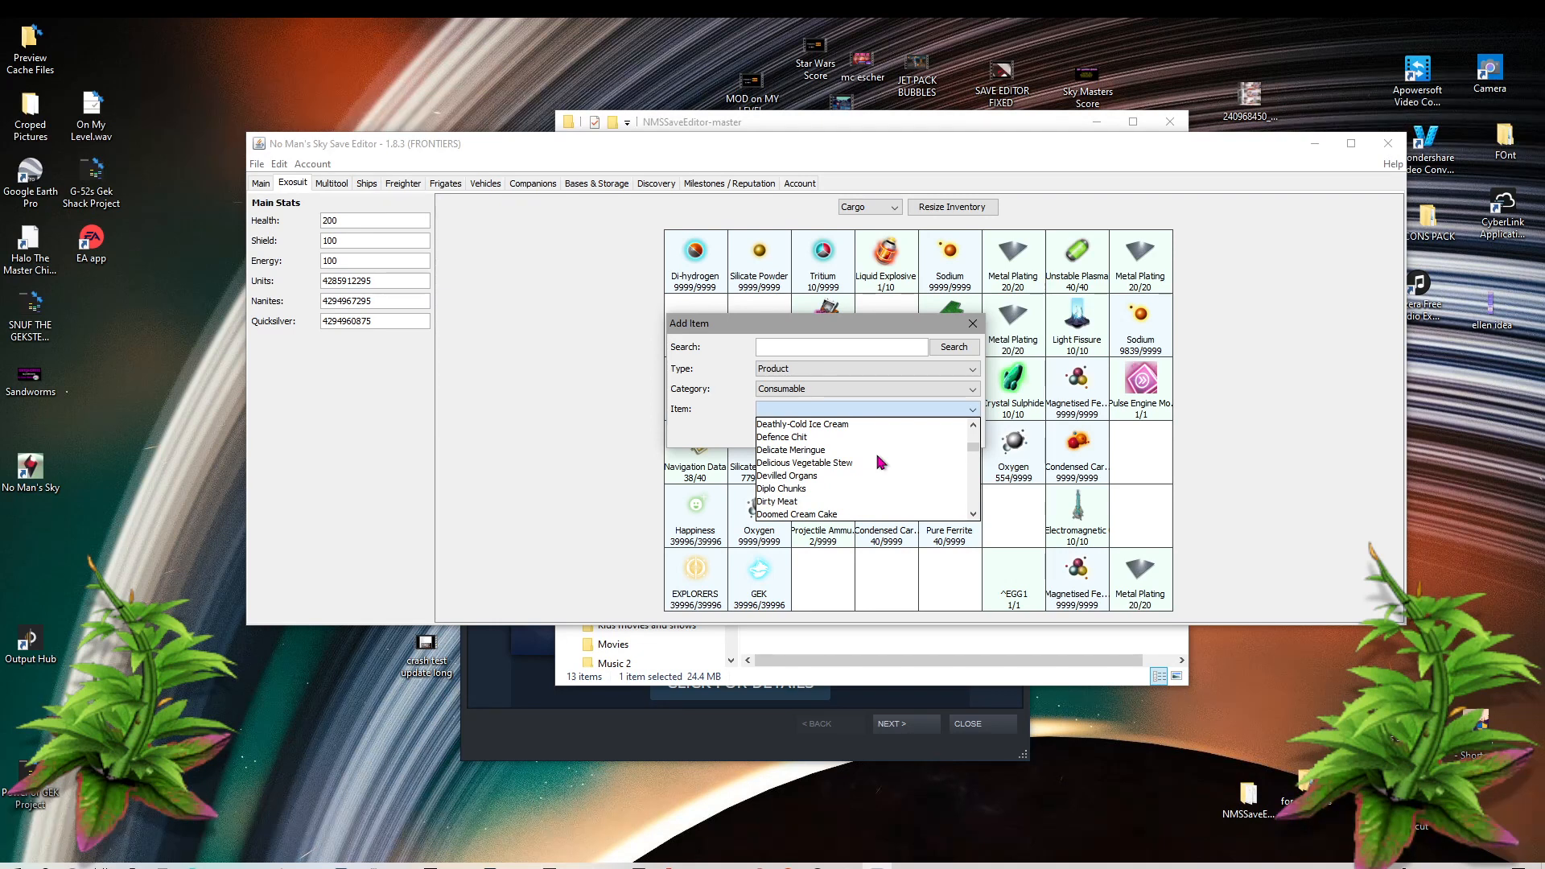
scroll(877, 456, "down", 1)
scroll(877, 456, "down", 1)
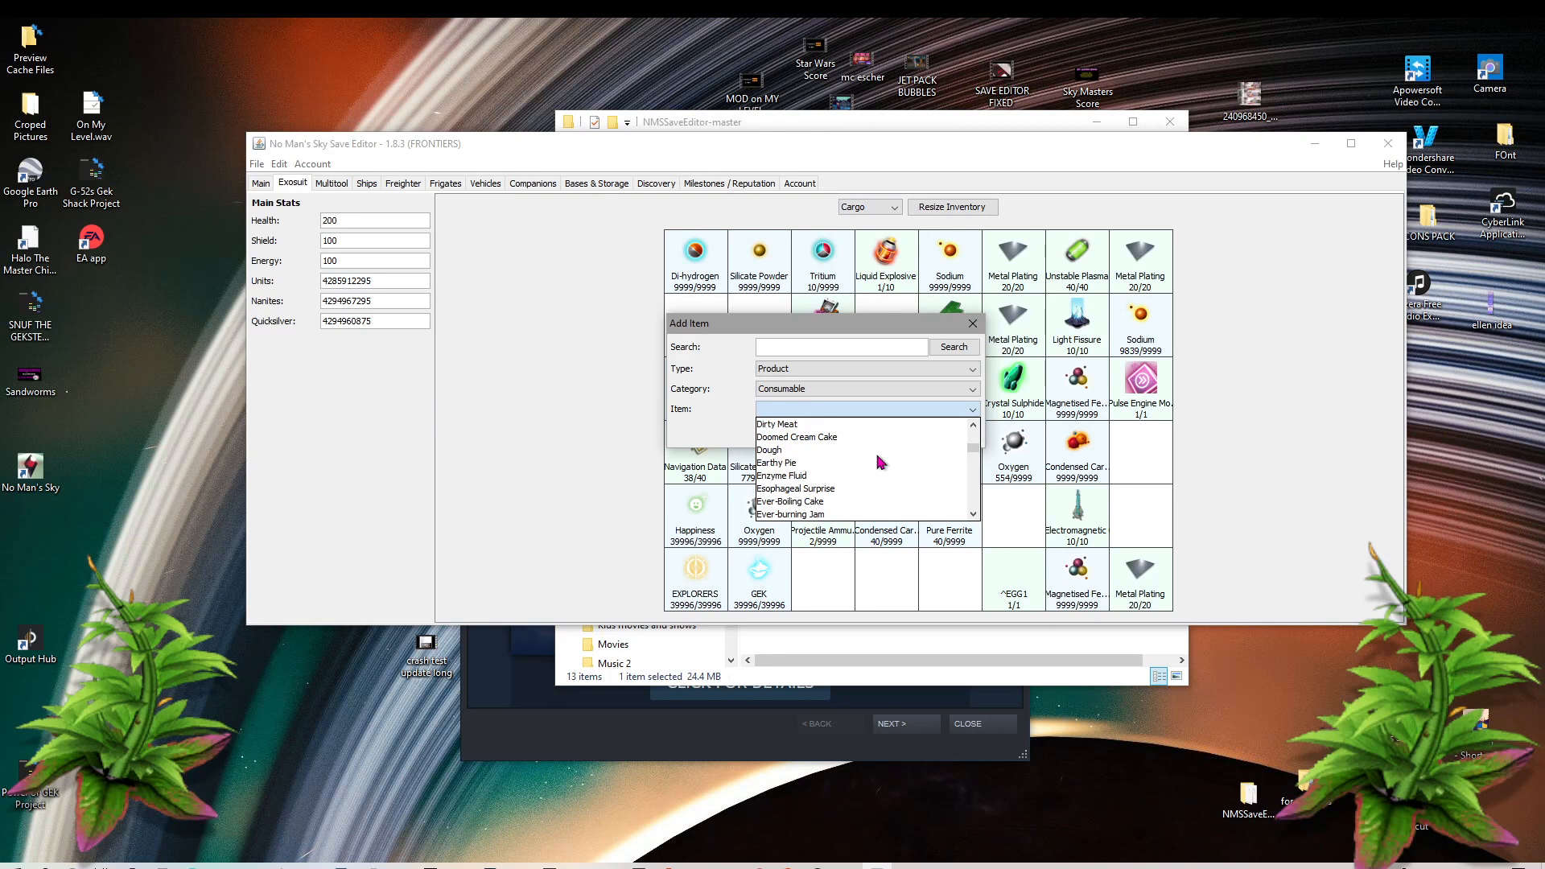
scroll(877, 456, "down", 1)
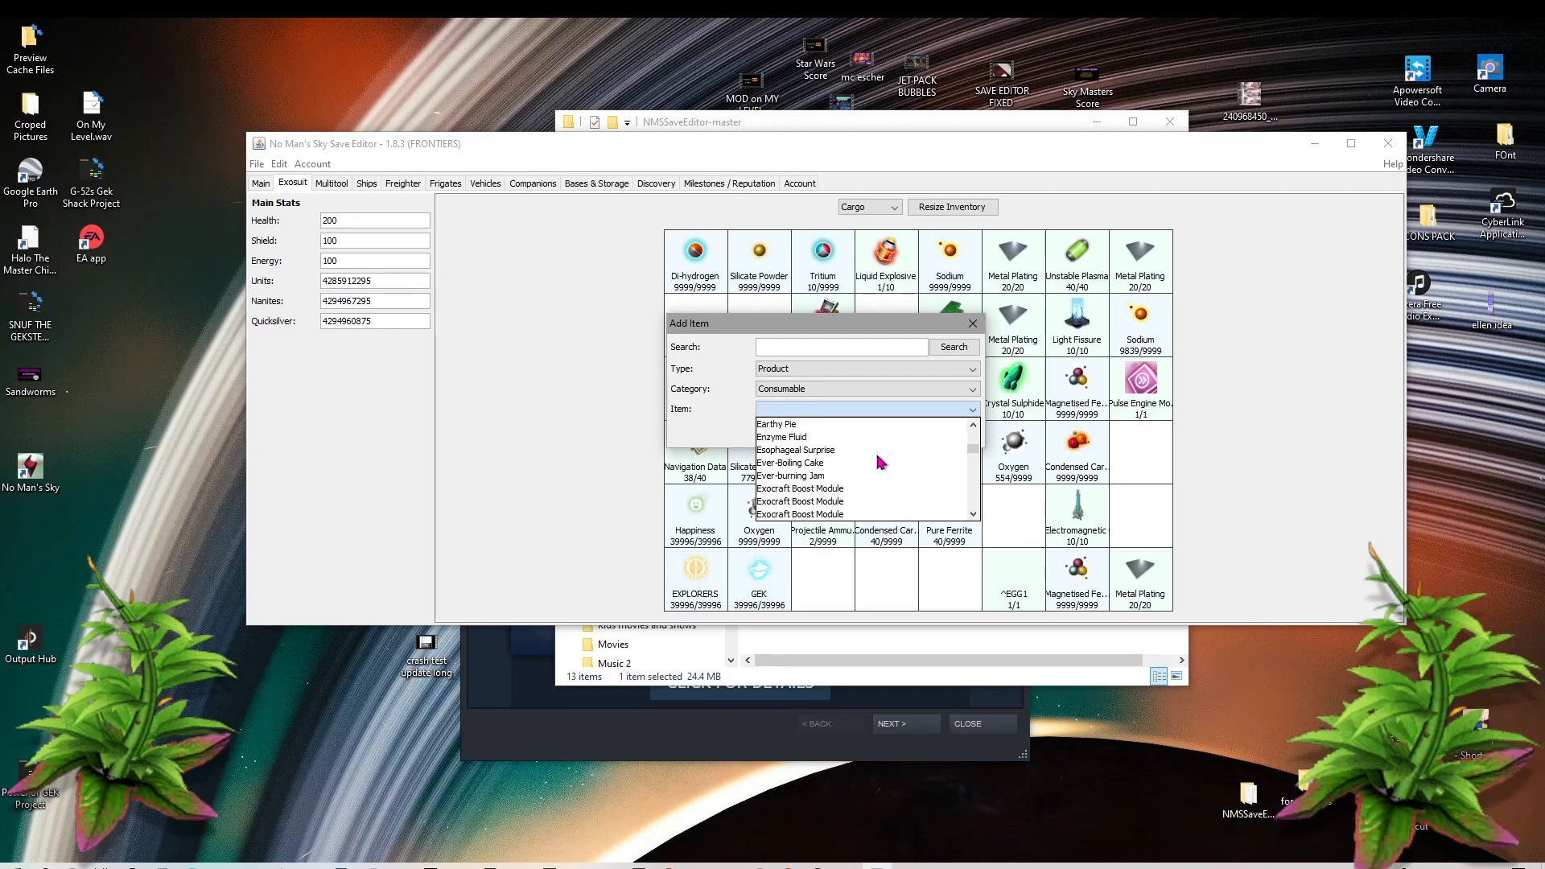
scroll(878, 459, "down", 1)
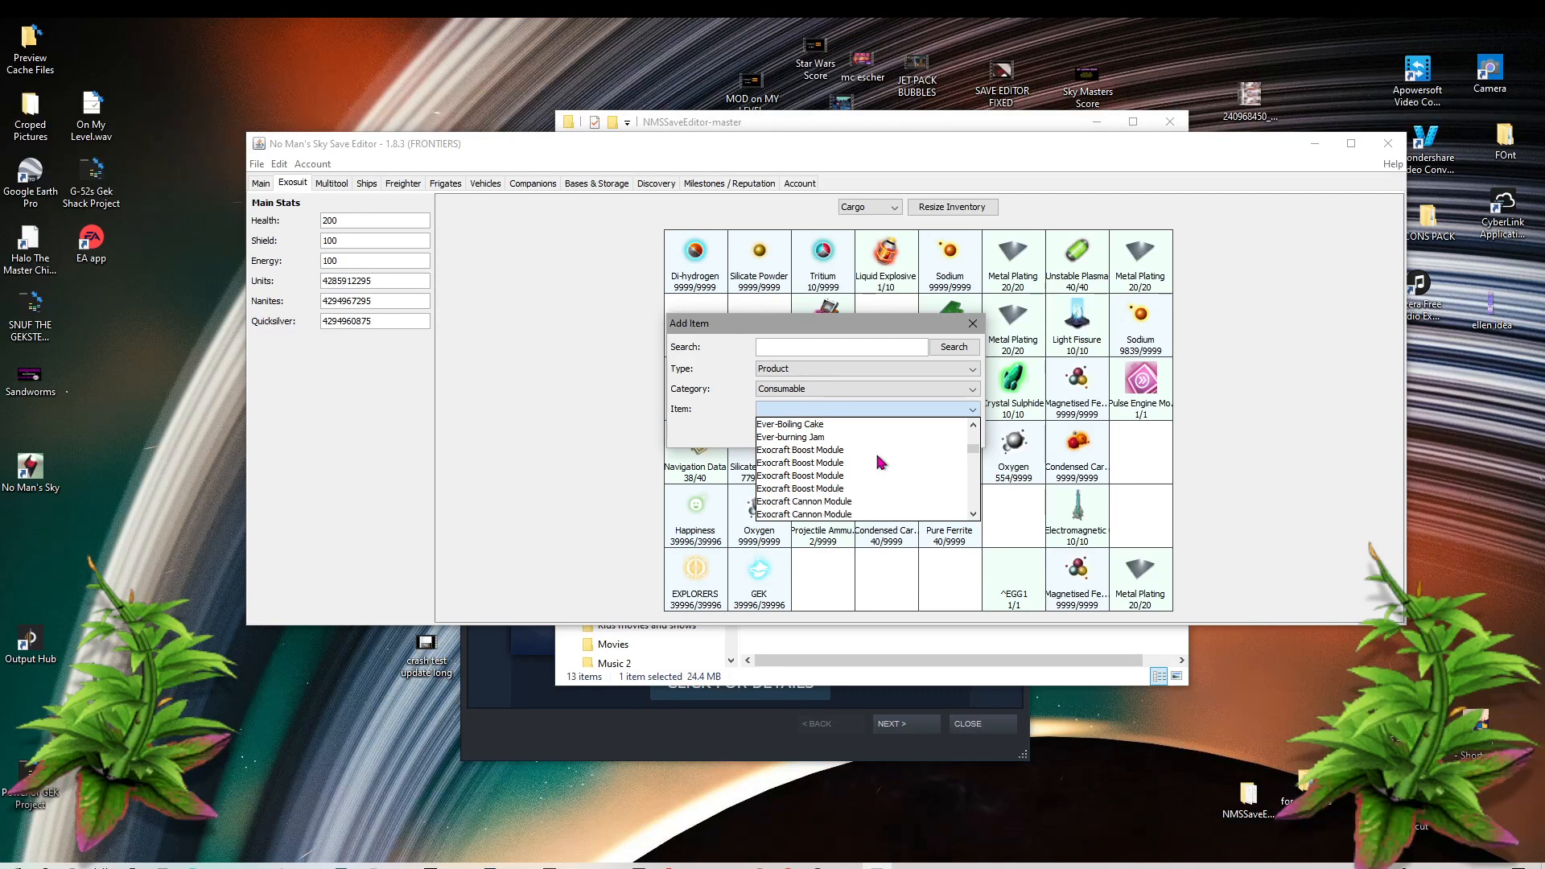
scroll(878, 458, "down", 2)
scroll(876, 451, "down", 2)
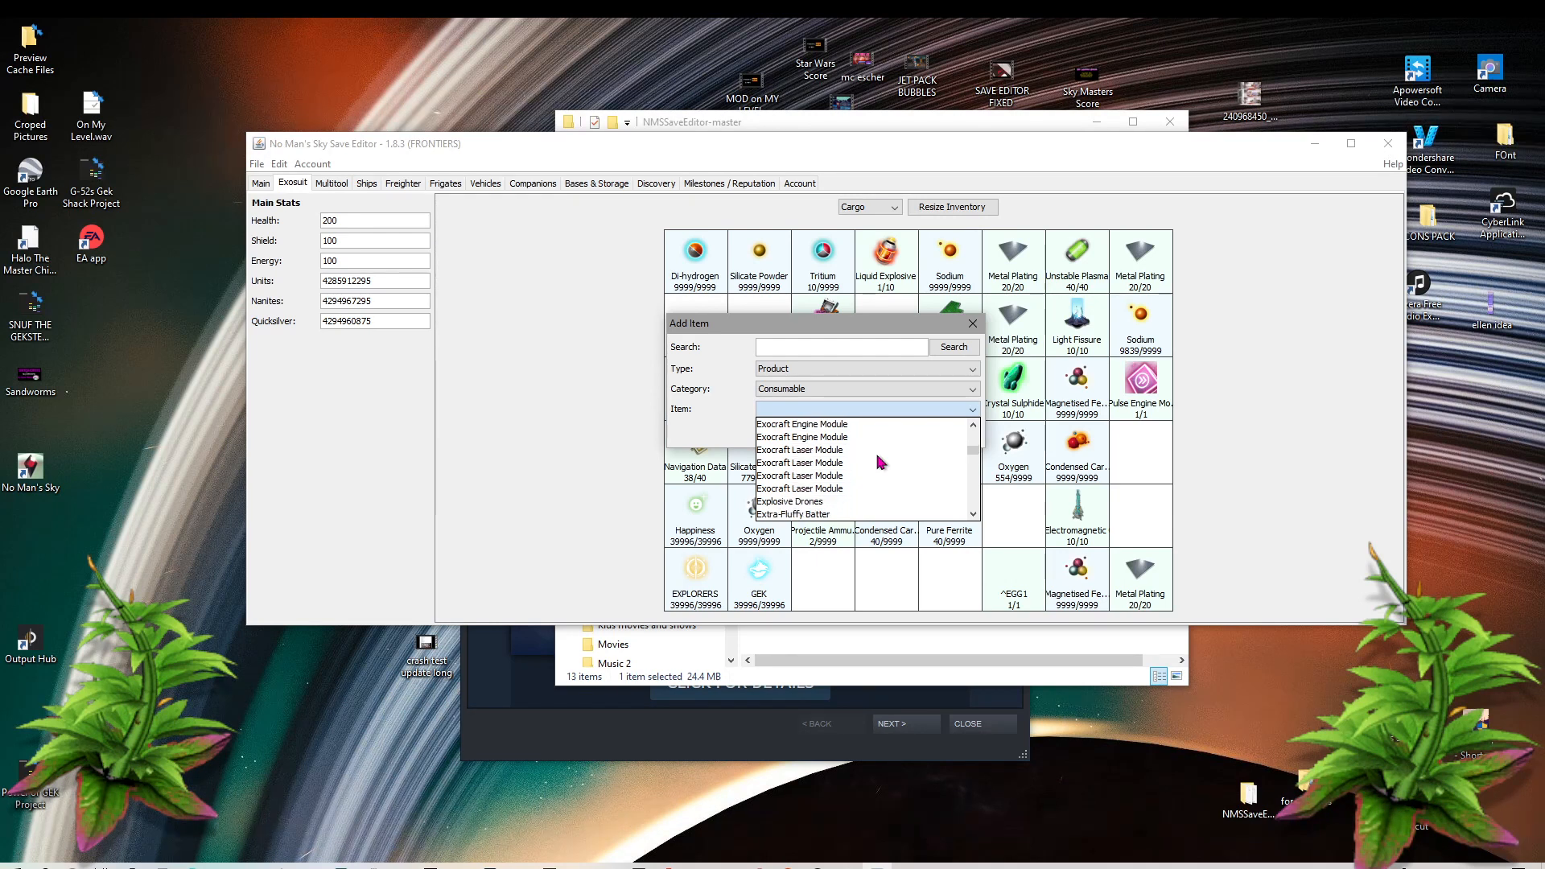
scroll(876, 451, "down", 1)
scroll(876, 451, "down", 3)
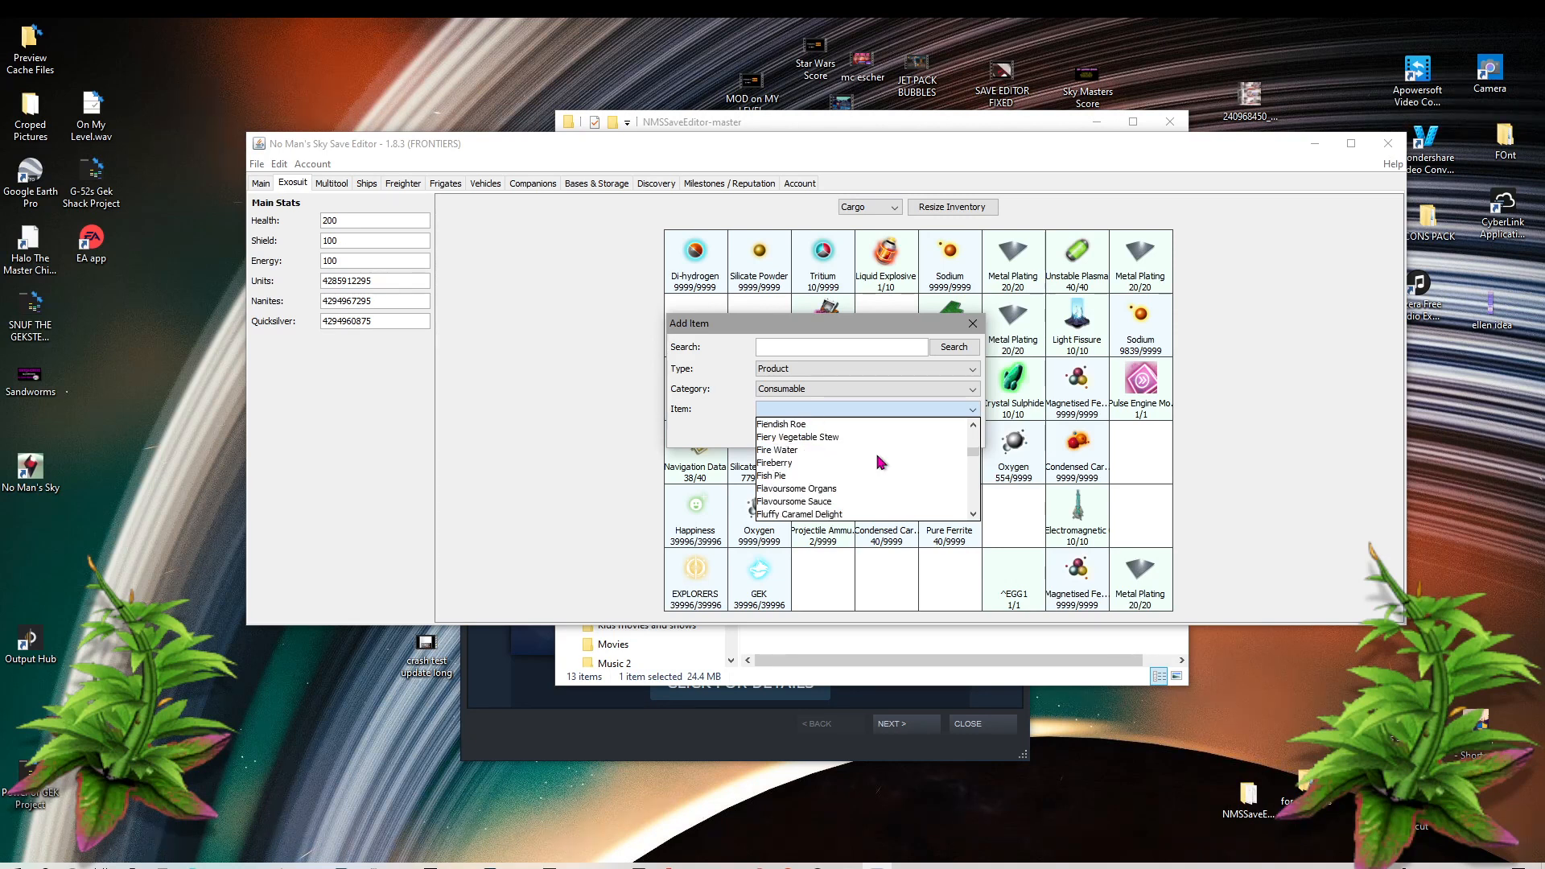
scroll(875, 451, "down", 5)
scroll(876, 451, "down", 2)
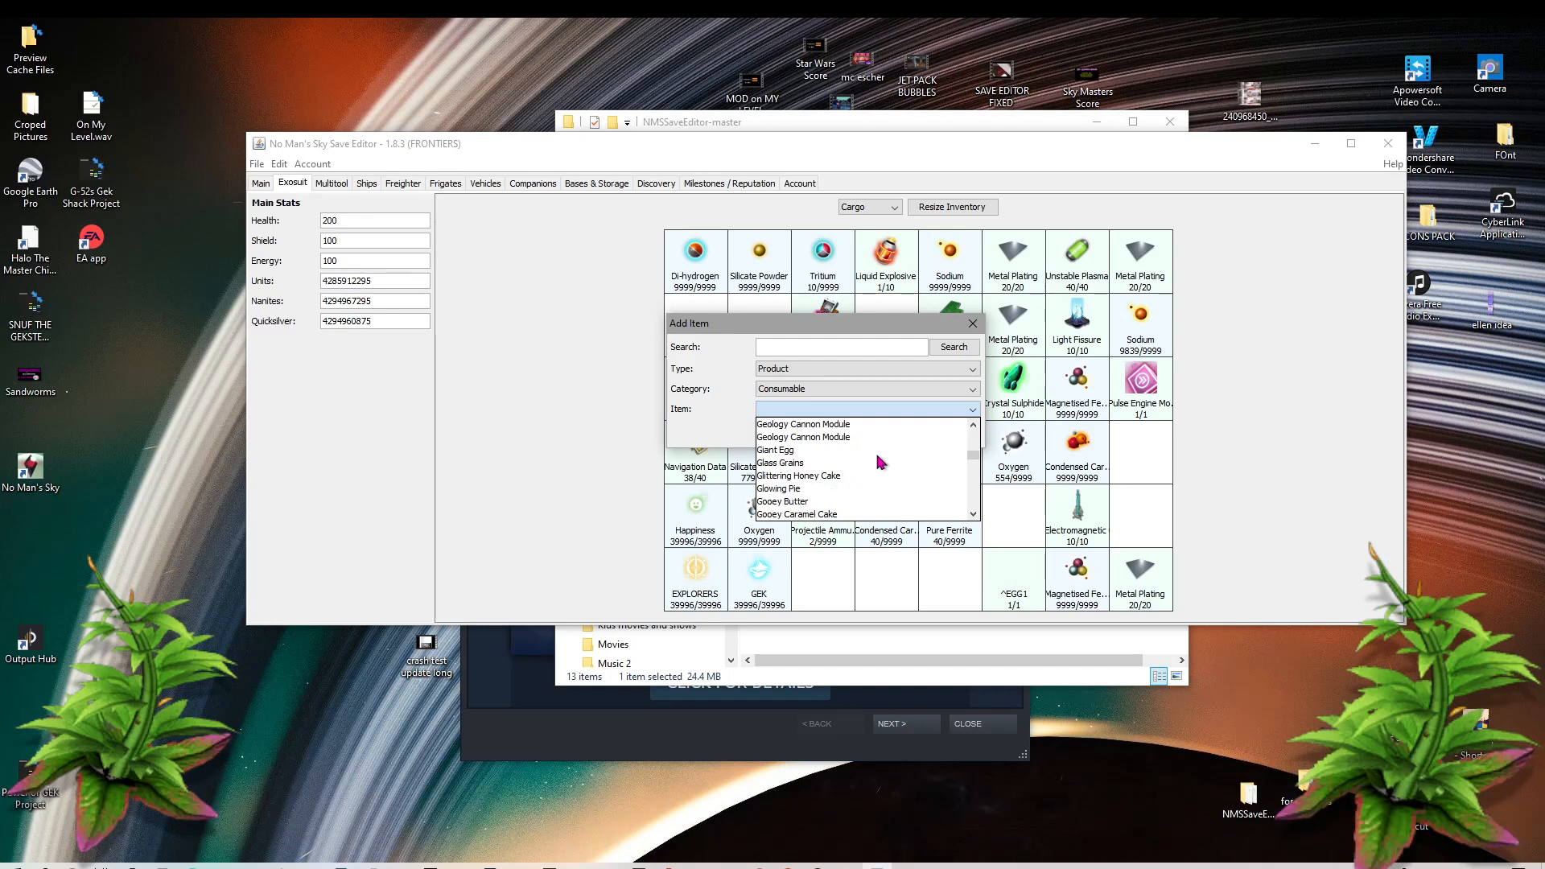
scroll(876, 451, "down", 4)
scroll(875, 451, "down", 3)
scroll(876, 451, "down", 2)
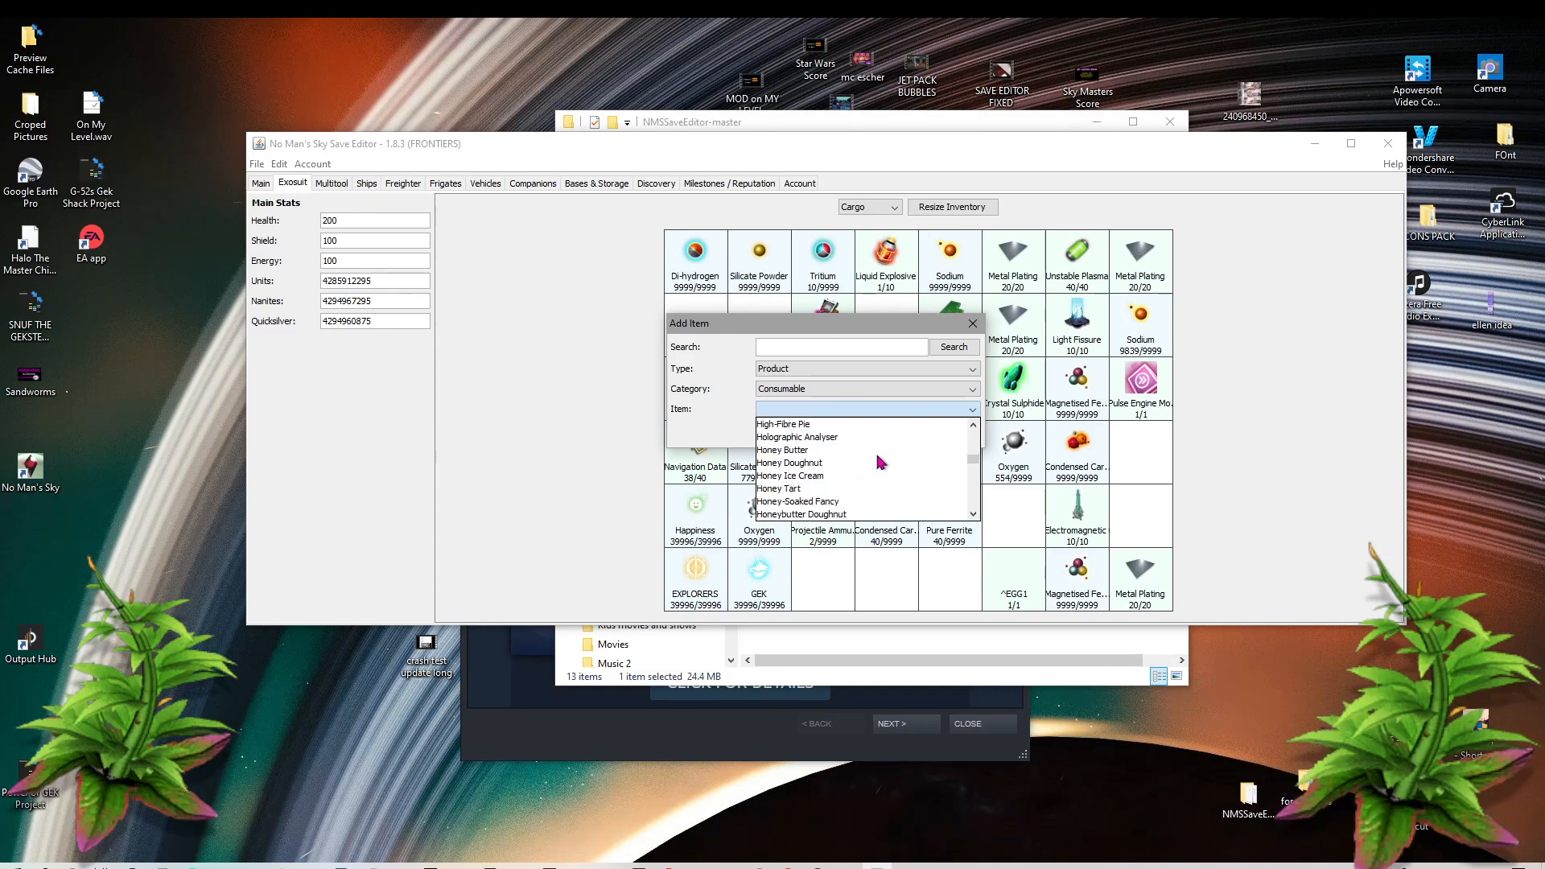
scroll(875, 451, "down", 5)
scroll(876, 451, "down", 6)
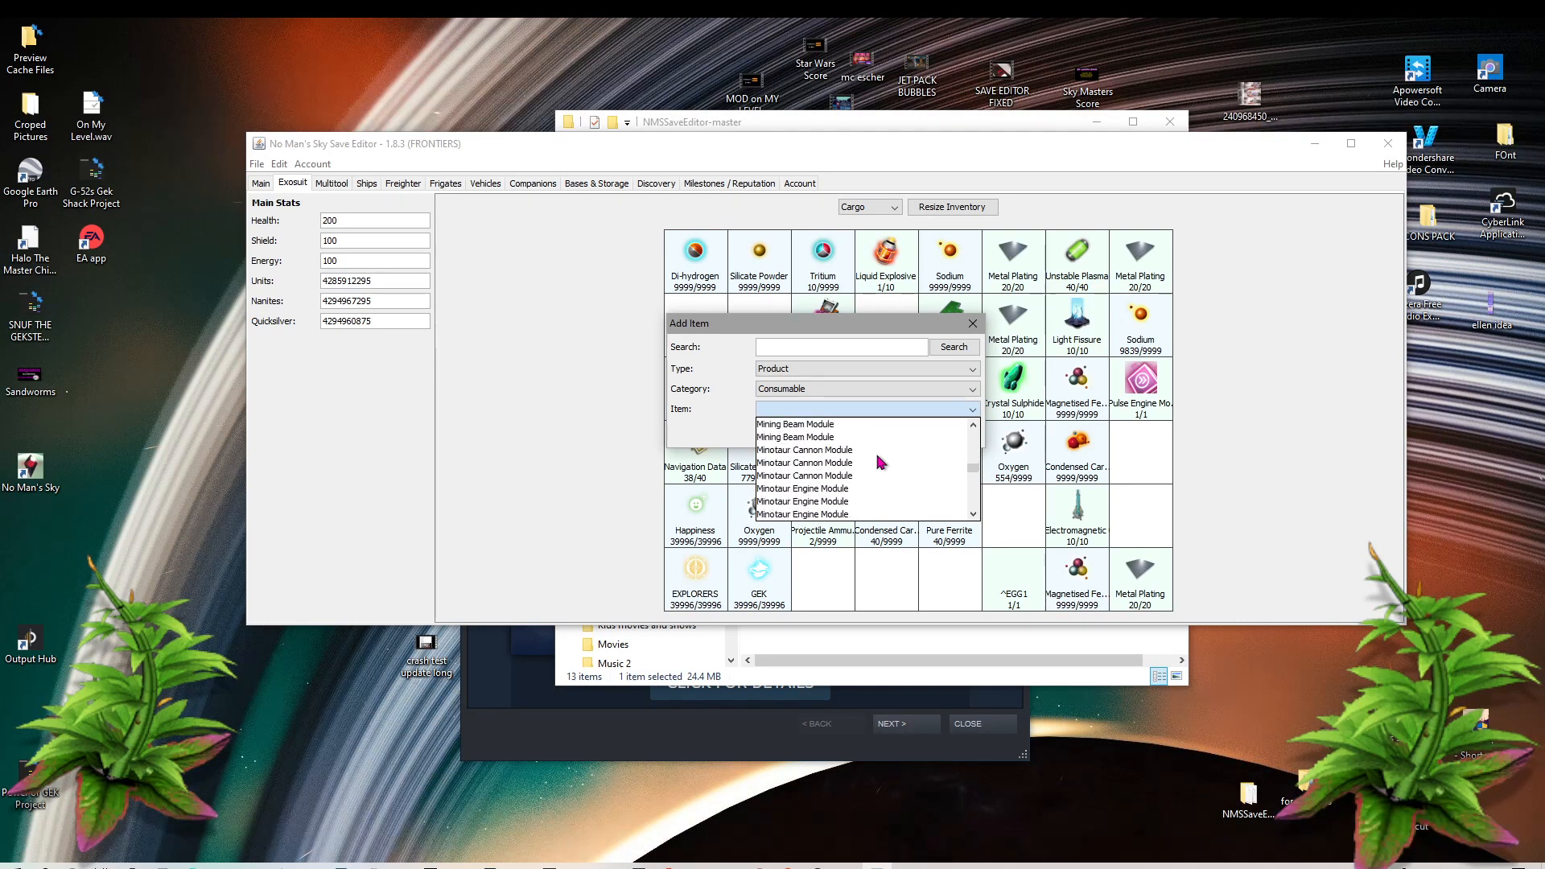
scroll(876, 451, "down", 2)
scroll(876, 451, "down", 2)
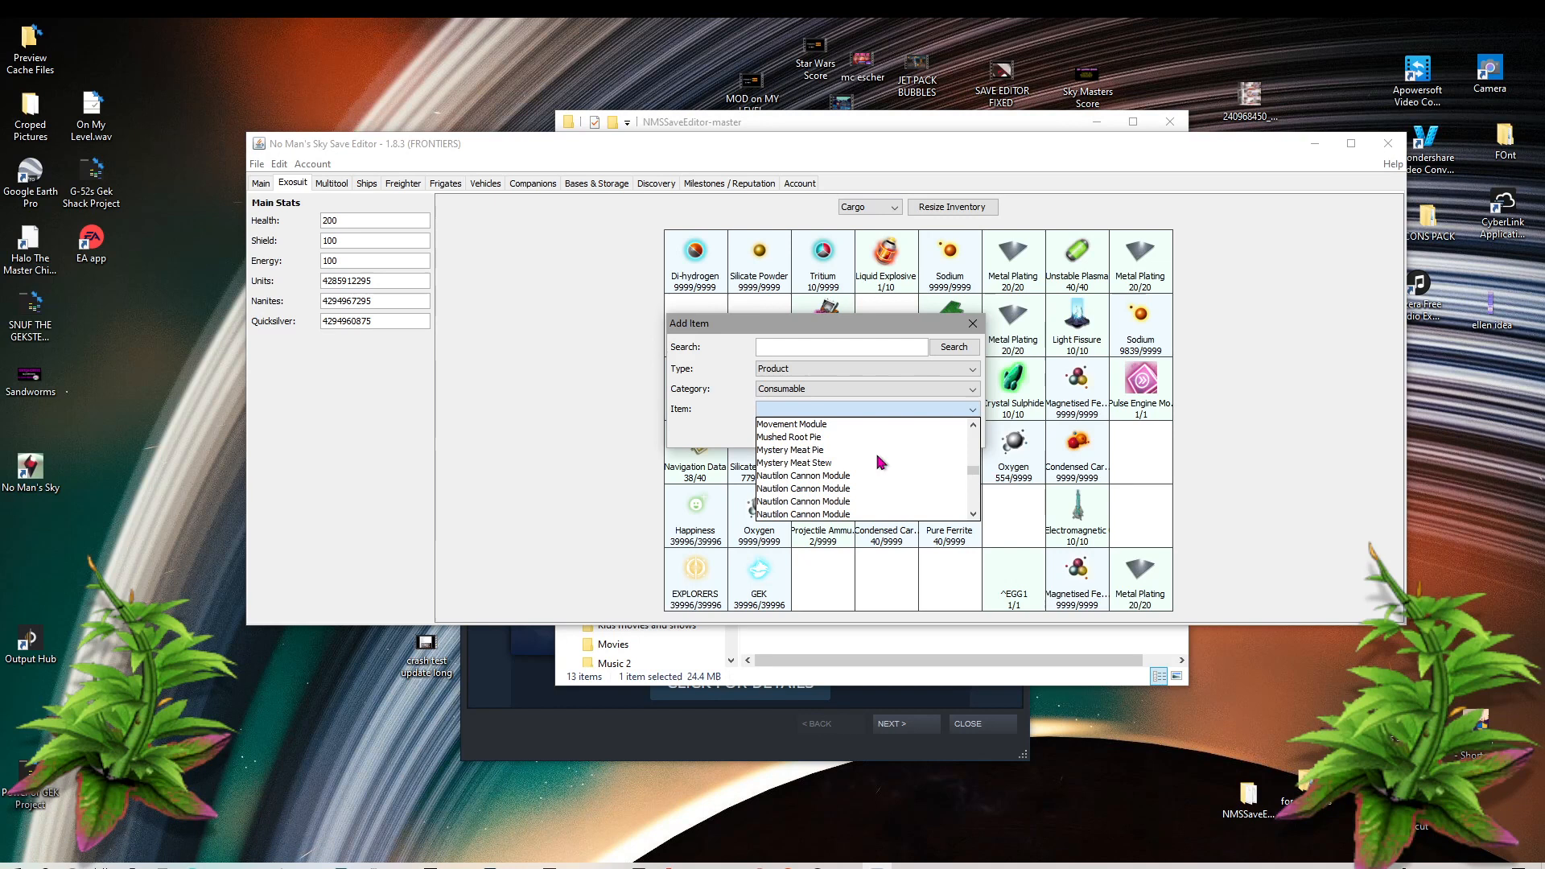
Step: Look through the rest of the Consumable products, from the Nautilon modules down to X.O. Suit
scroll(878, 459, "down", 3)
scroll(878, 459, "down", 5)
scroll(878, 457, "down", 4)
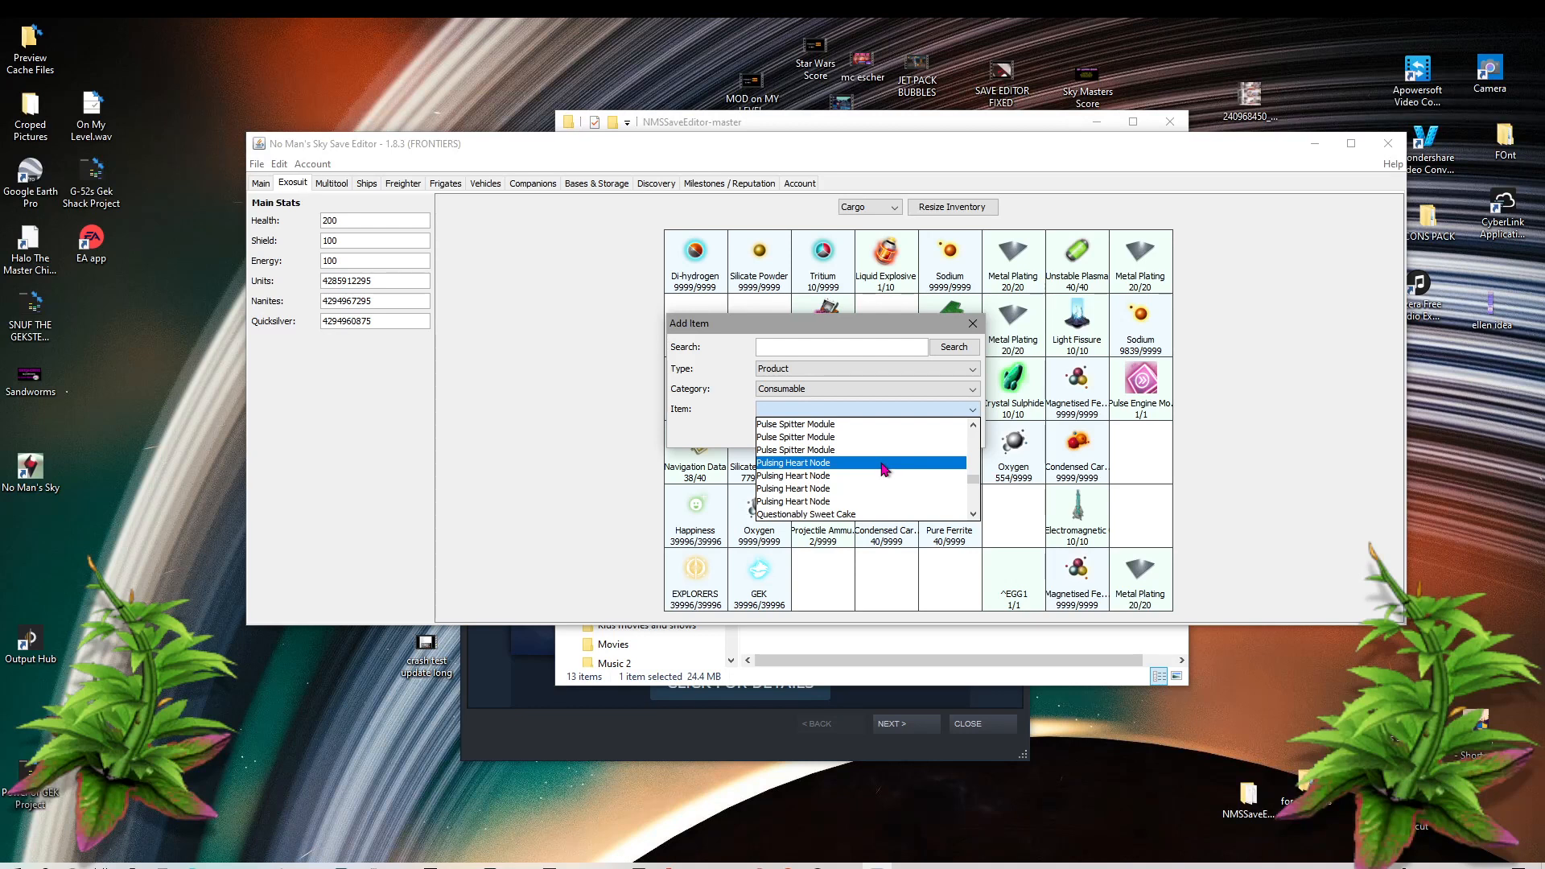
scroll(884, 469, "down", 3)
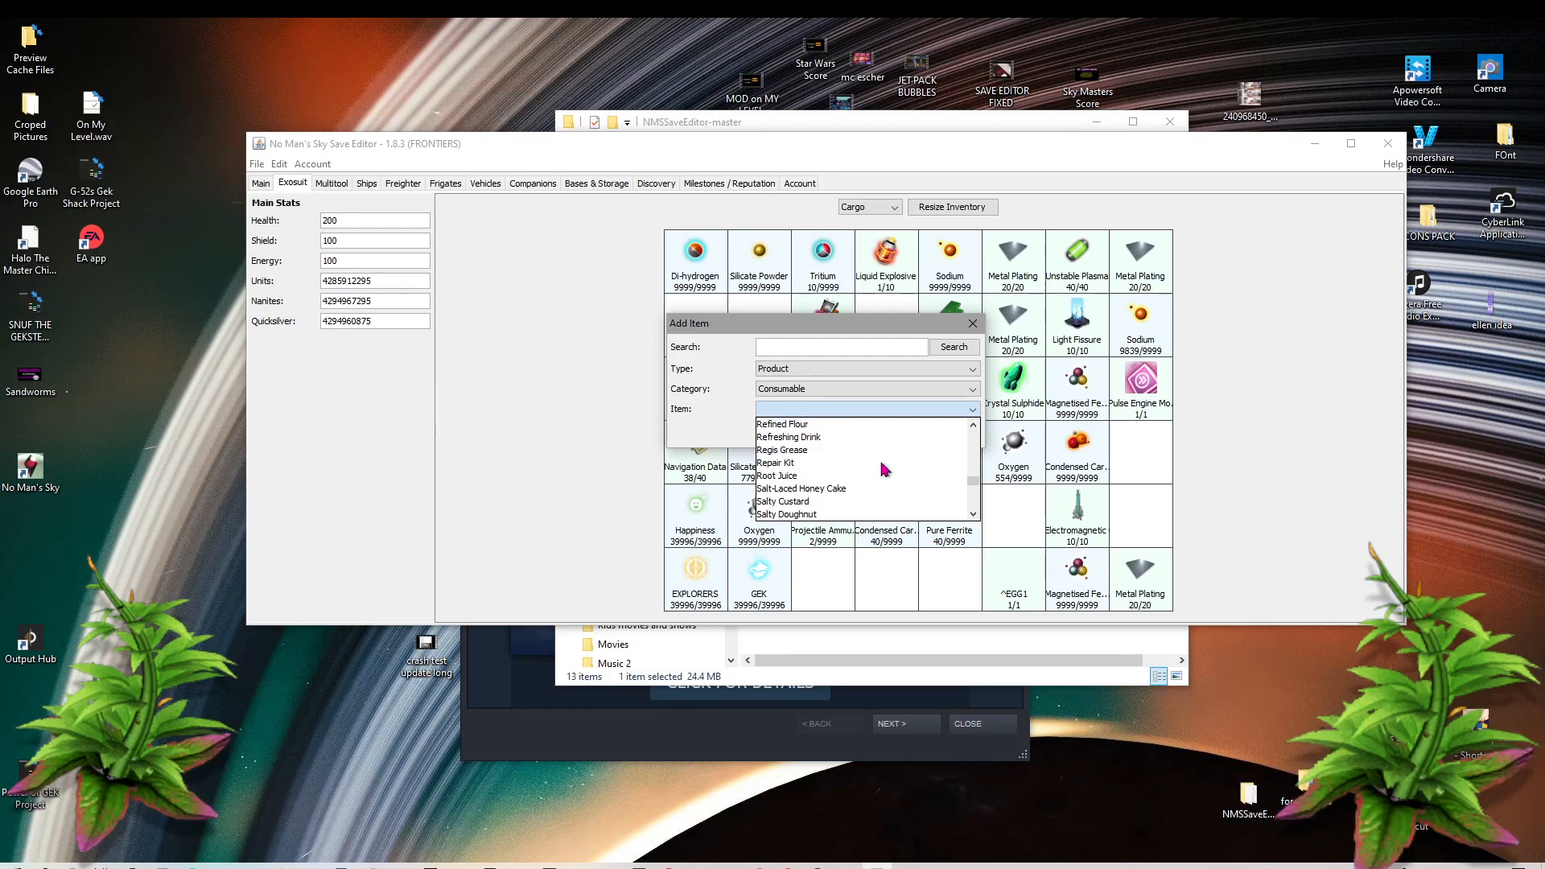
scroll(884, 469, "down", 6)
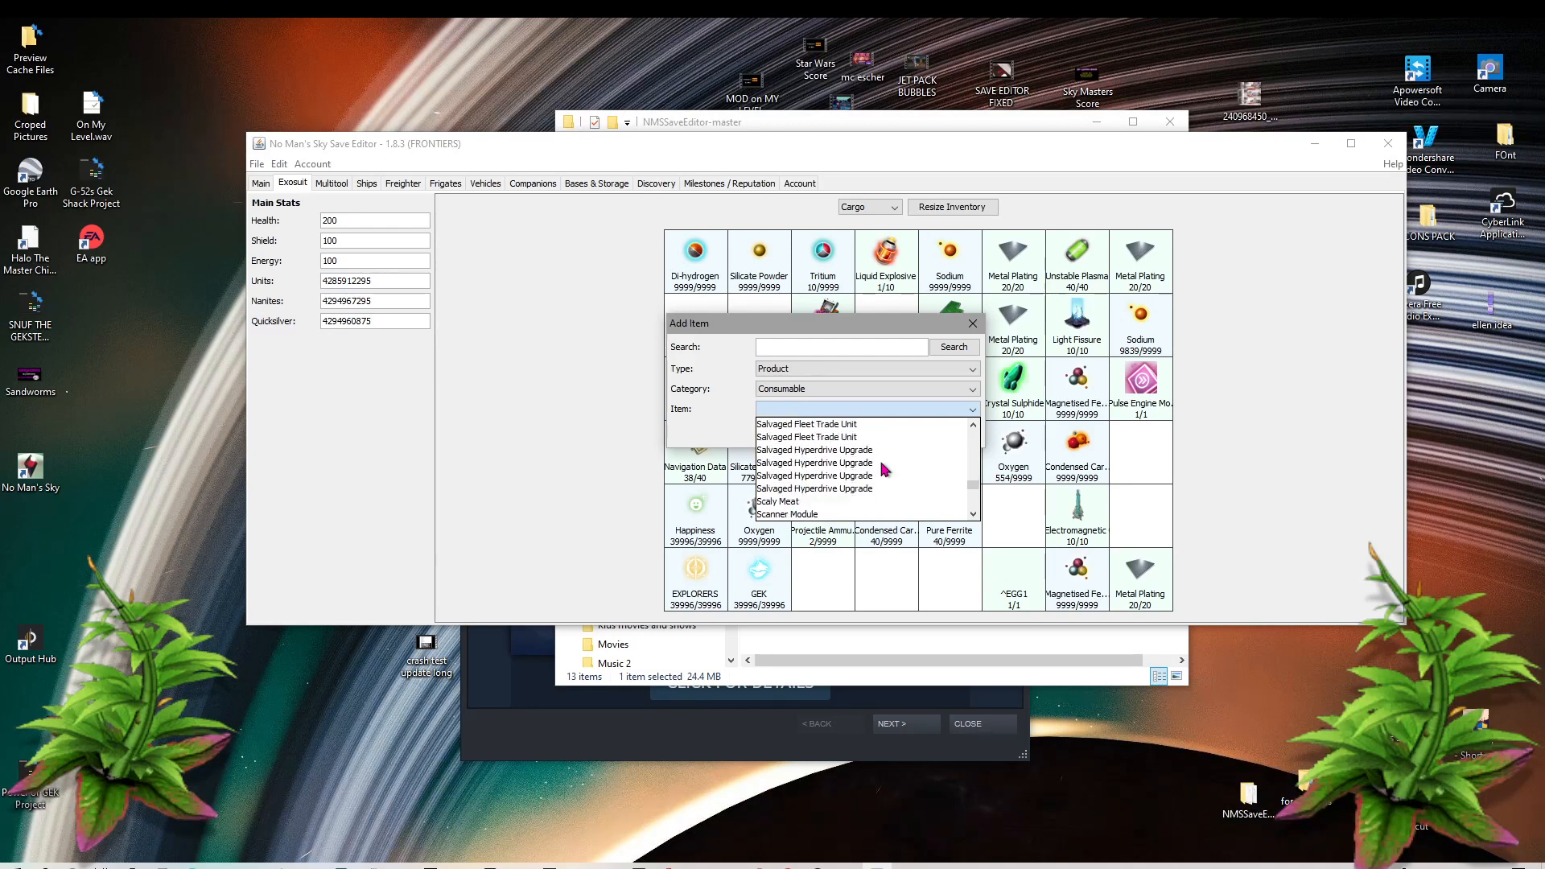
scroll(884, 469, "down", 3)
scroll(881, 467, "down", 6)
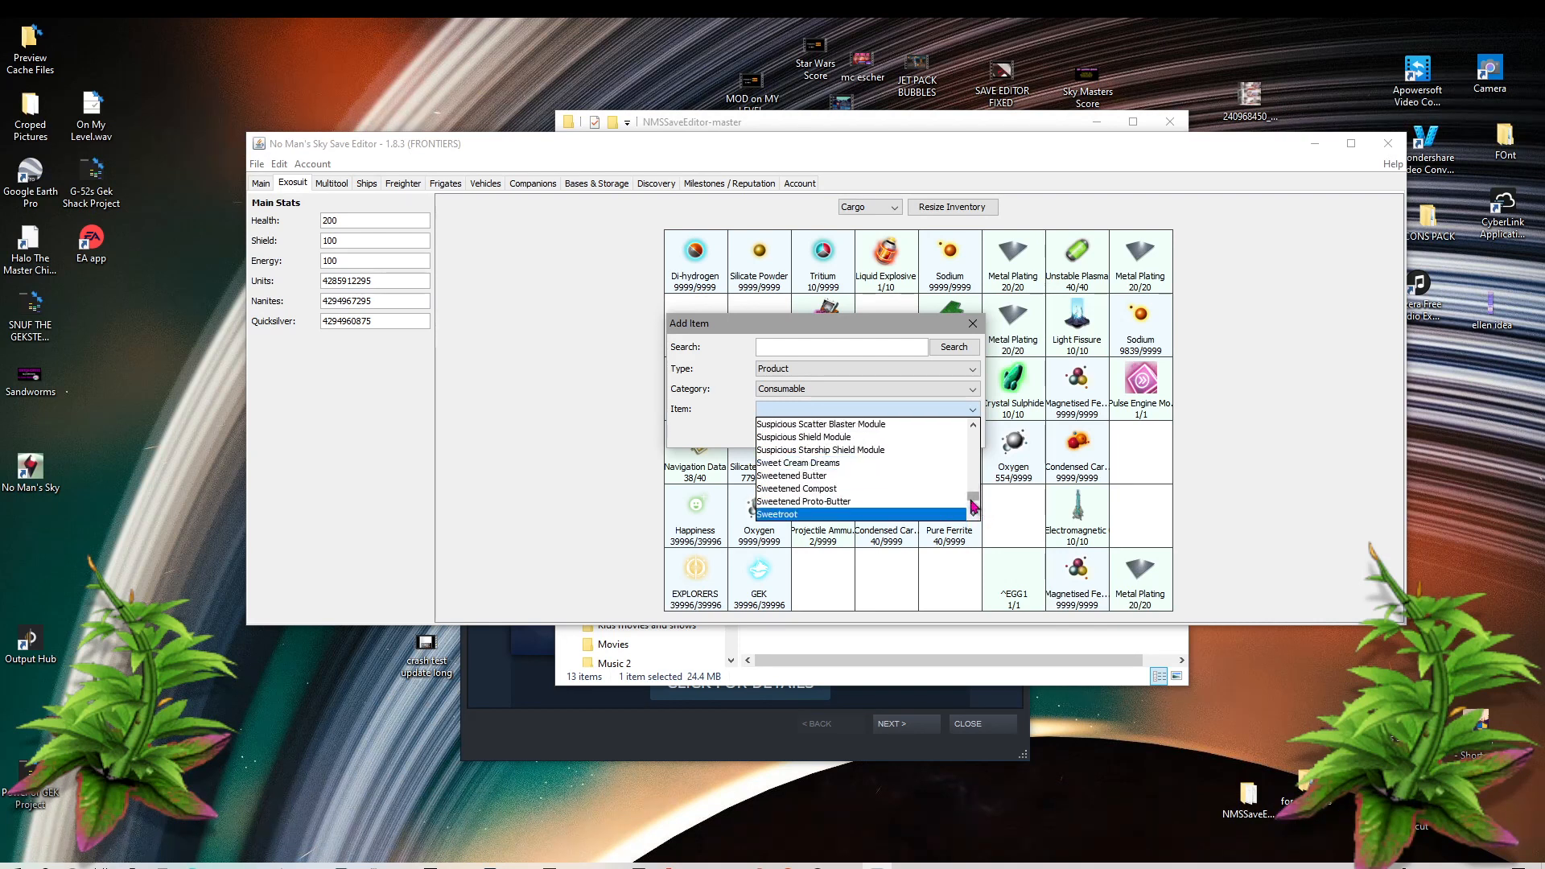
left_click_drag(973, 498, 970, 524)
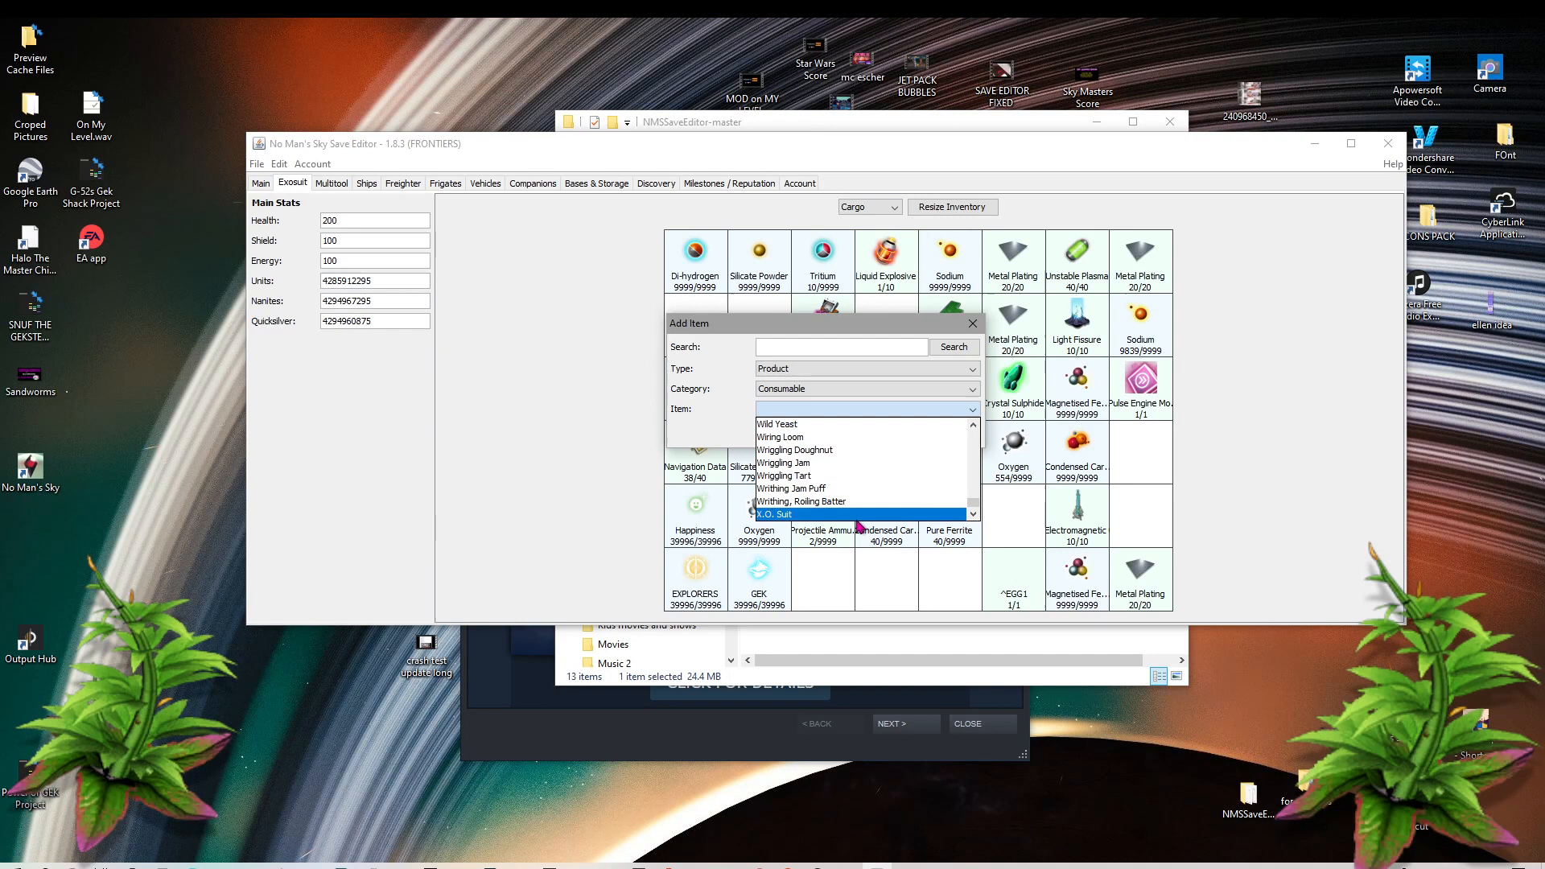
Step: Change the product category to Tradeable and add Comet Droplets to the third slot of the sixth cargo row
left_click(850, 390)
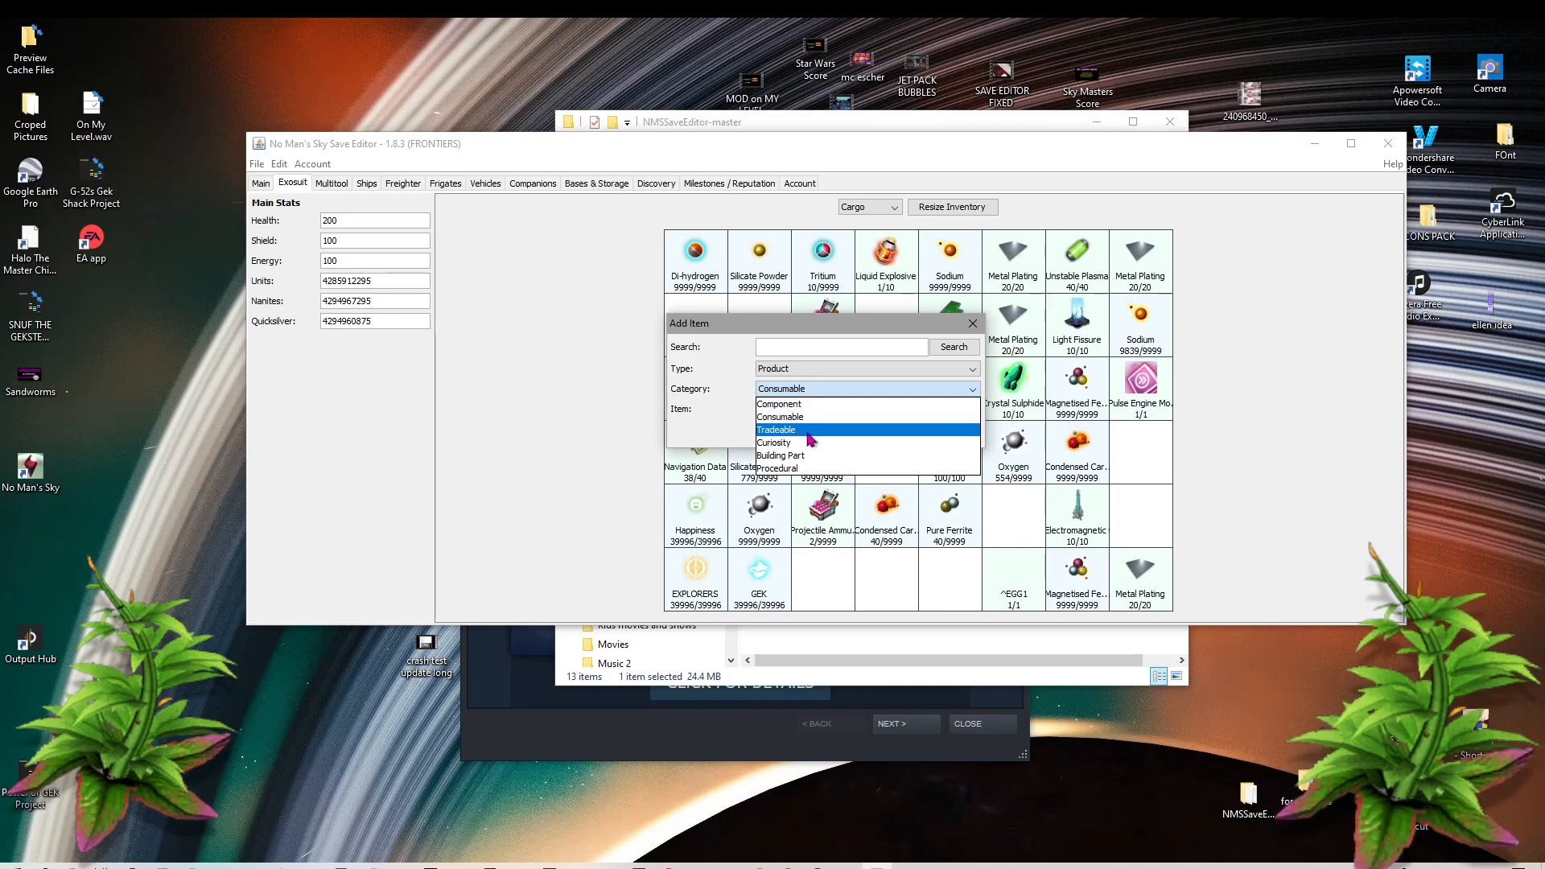
left_click(782, 431)
left_click(920, 410)
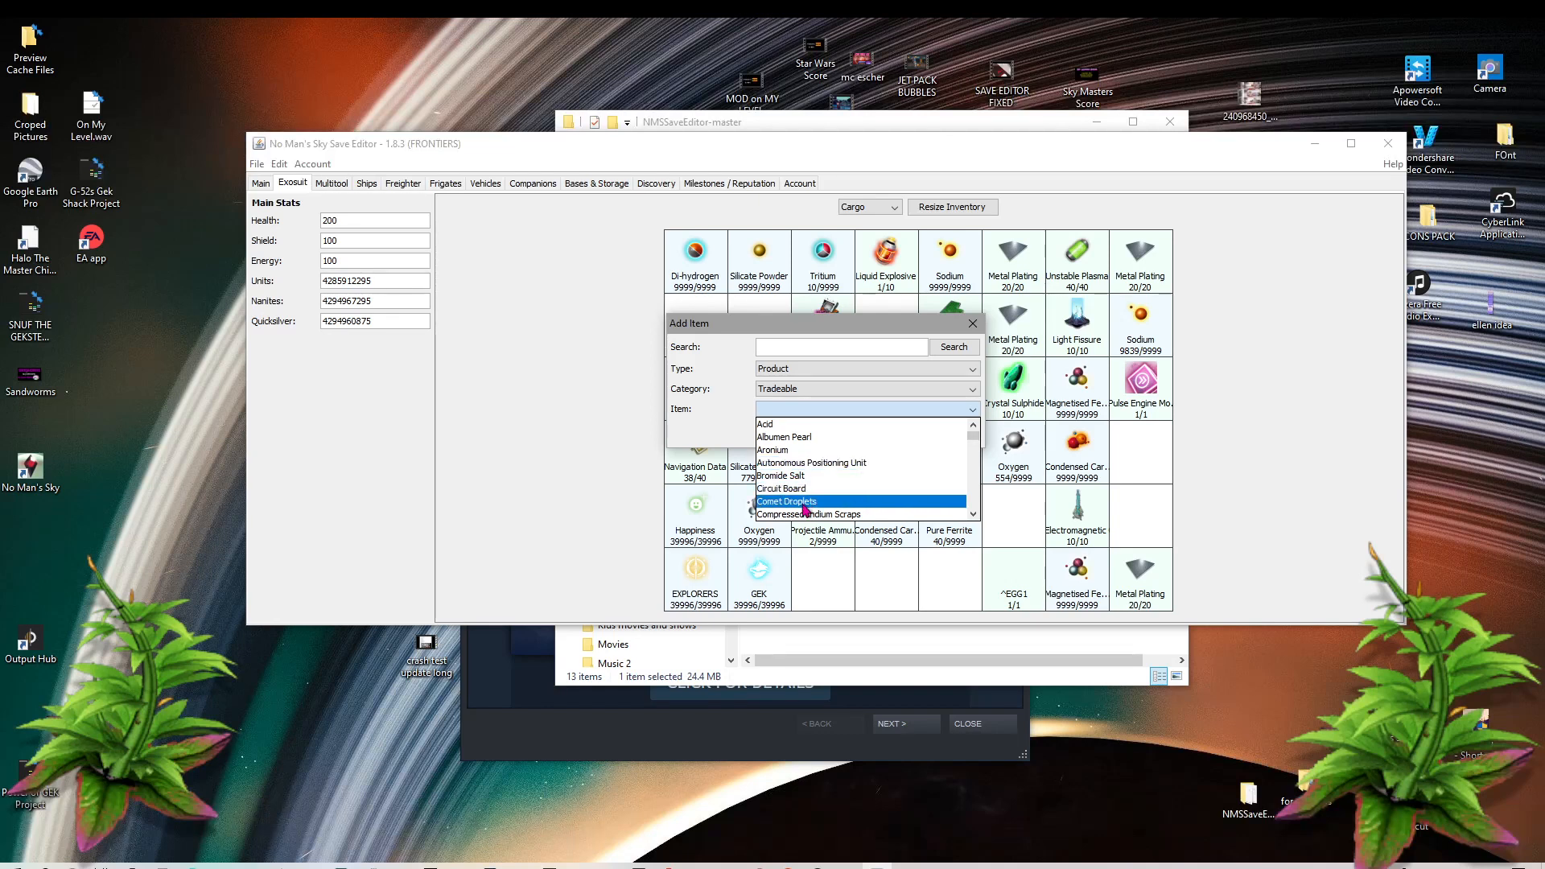
left_click(866, 500)
left_click(899, 433)
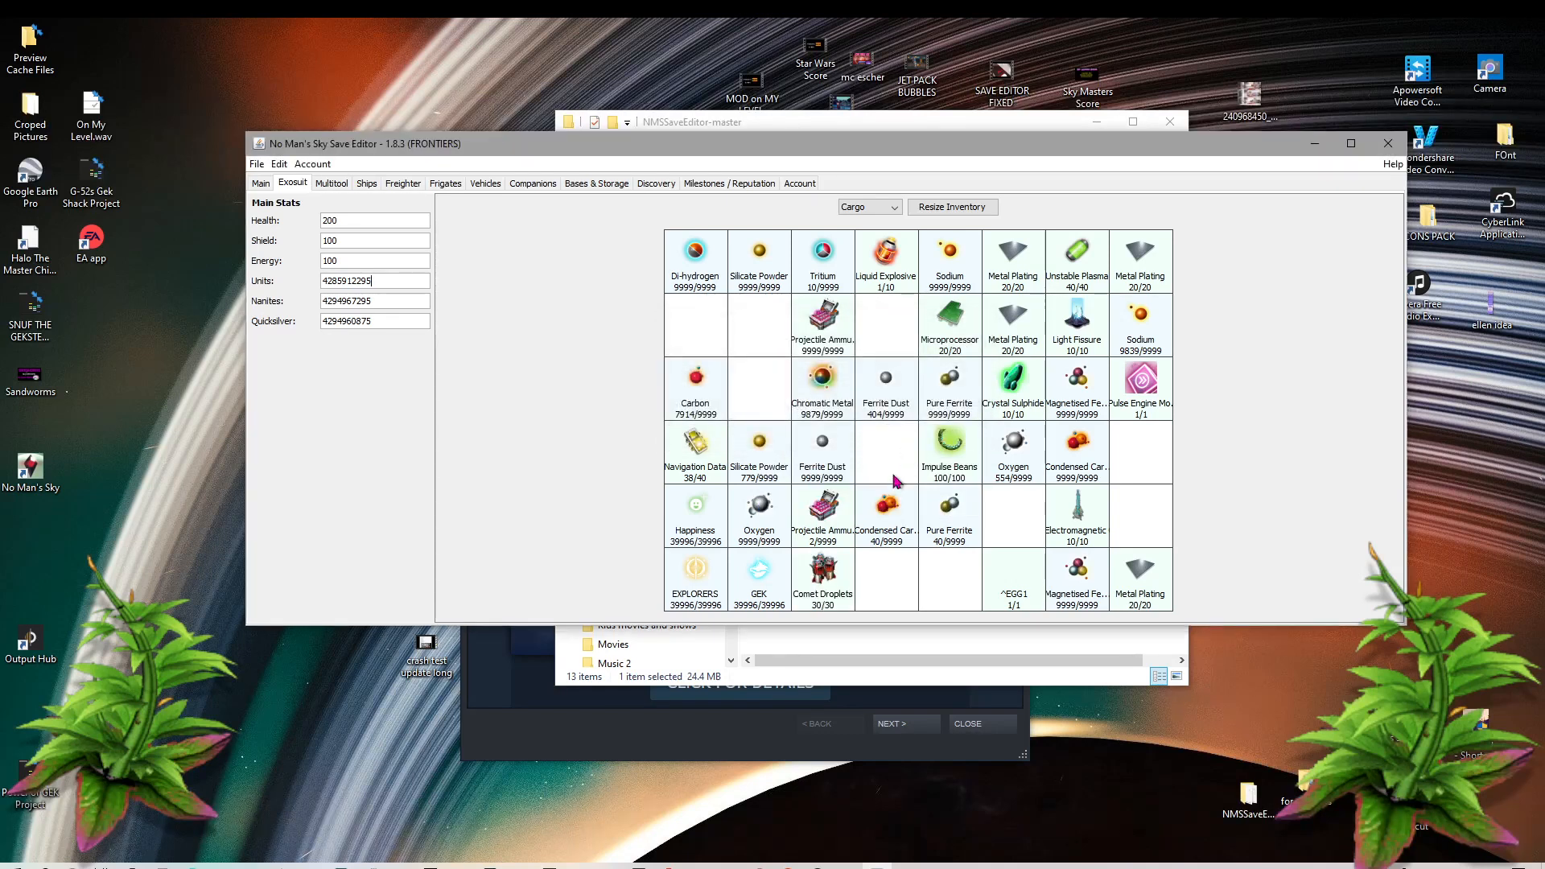
Step: Add the Tradeable product Five Dimensional Torus to the fourth slot of the sixth cargo row
right_click(890, 581)
left_click(948, 678)
left_click(899, 410)
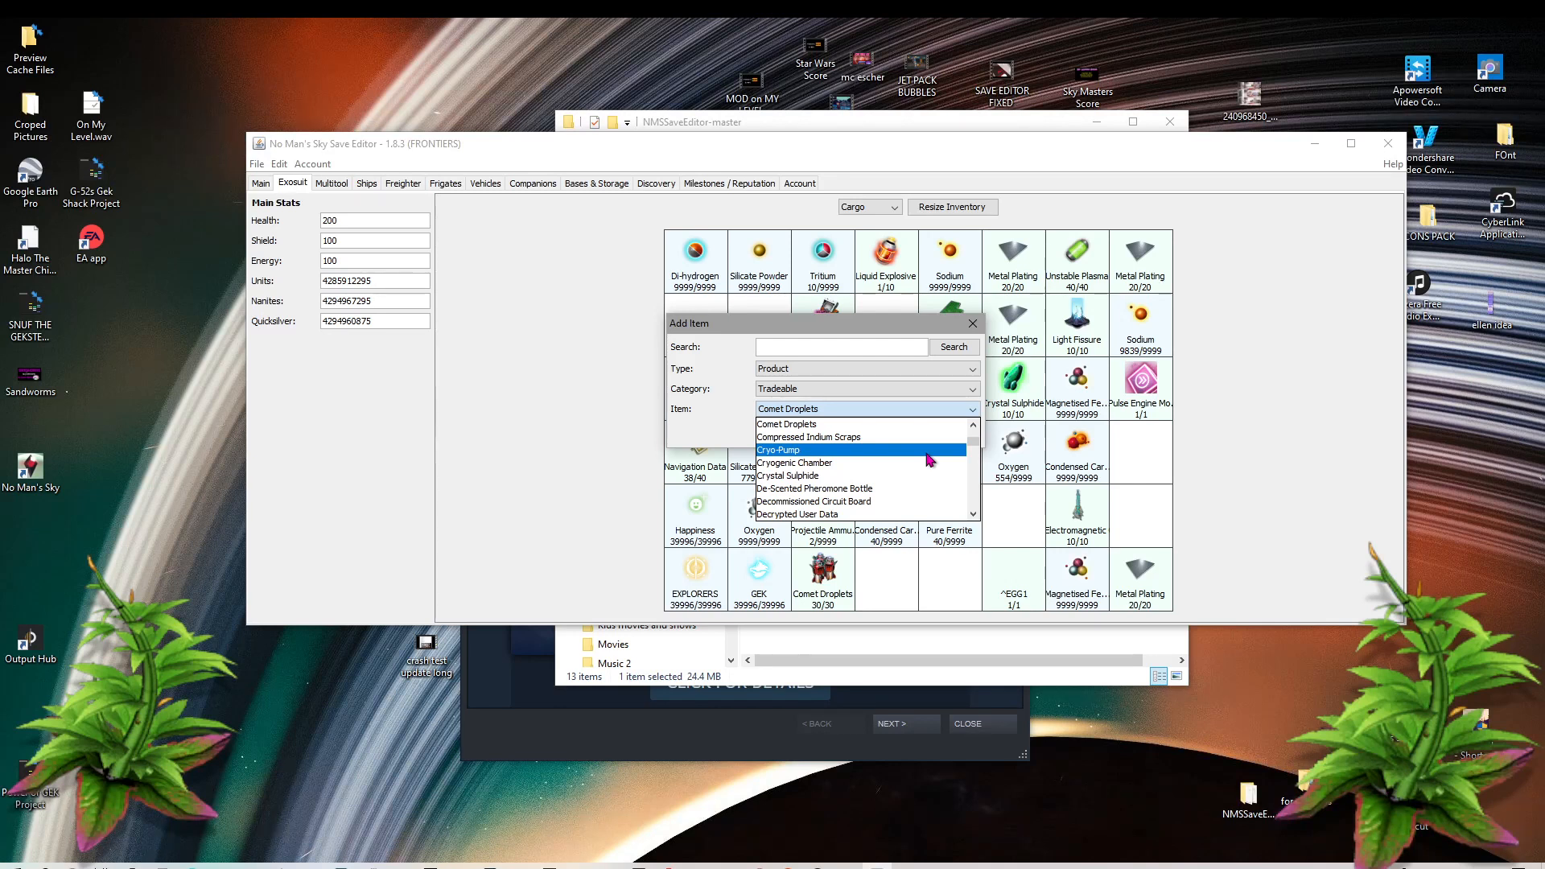
scroll(929, 459, "down", 1)
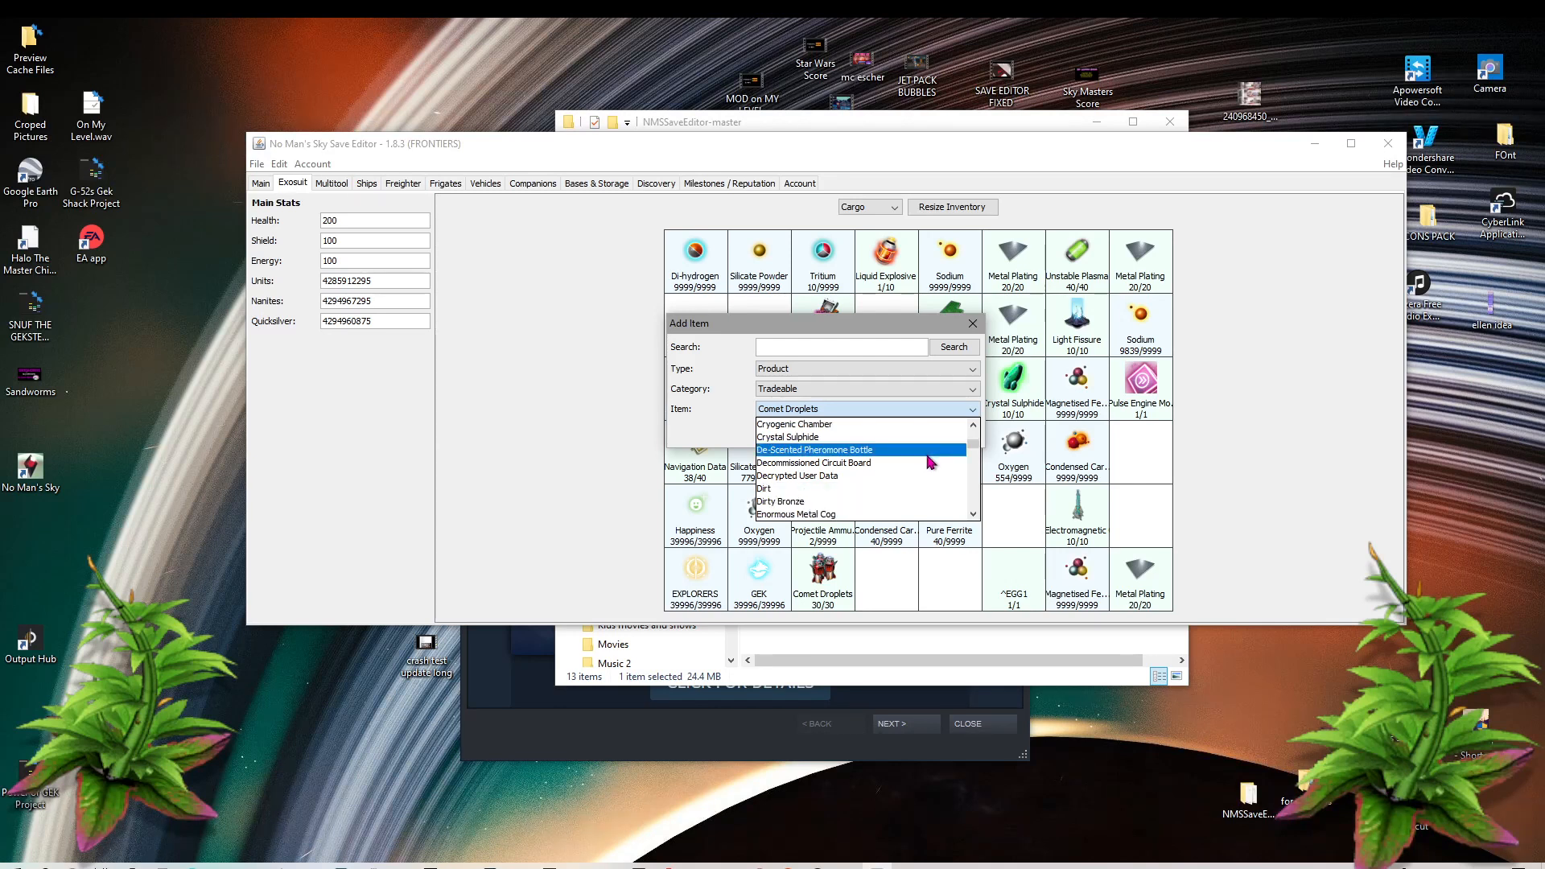
scroll(927, 465, "down", 1)
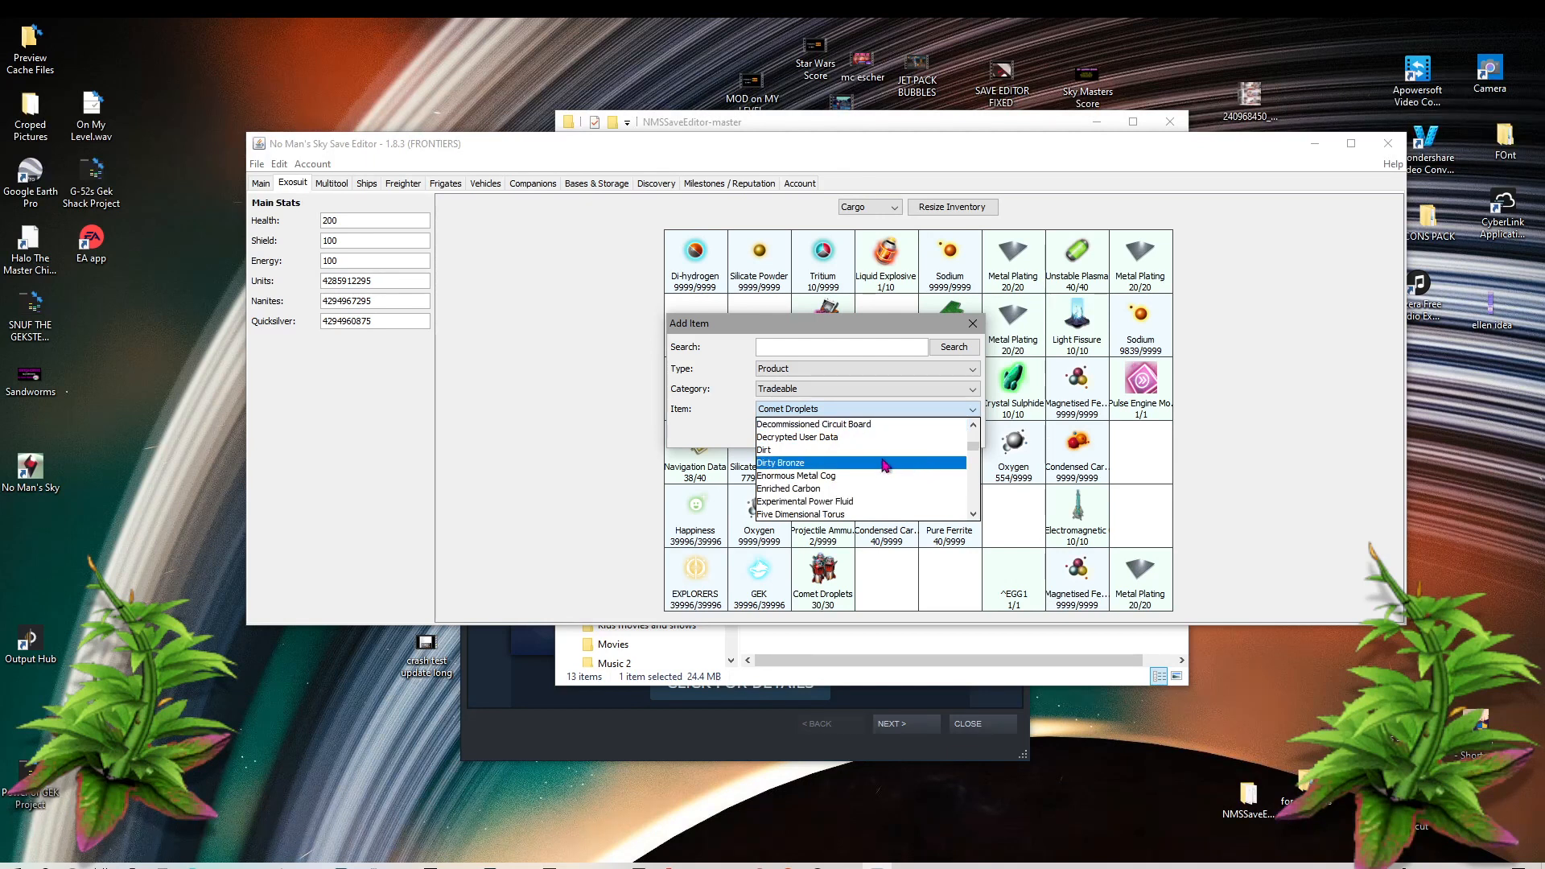
left_click(865, 513)
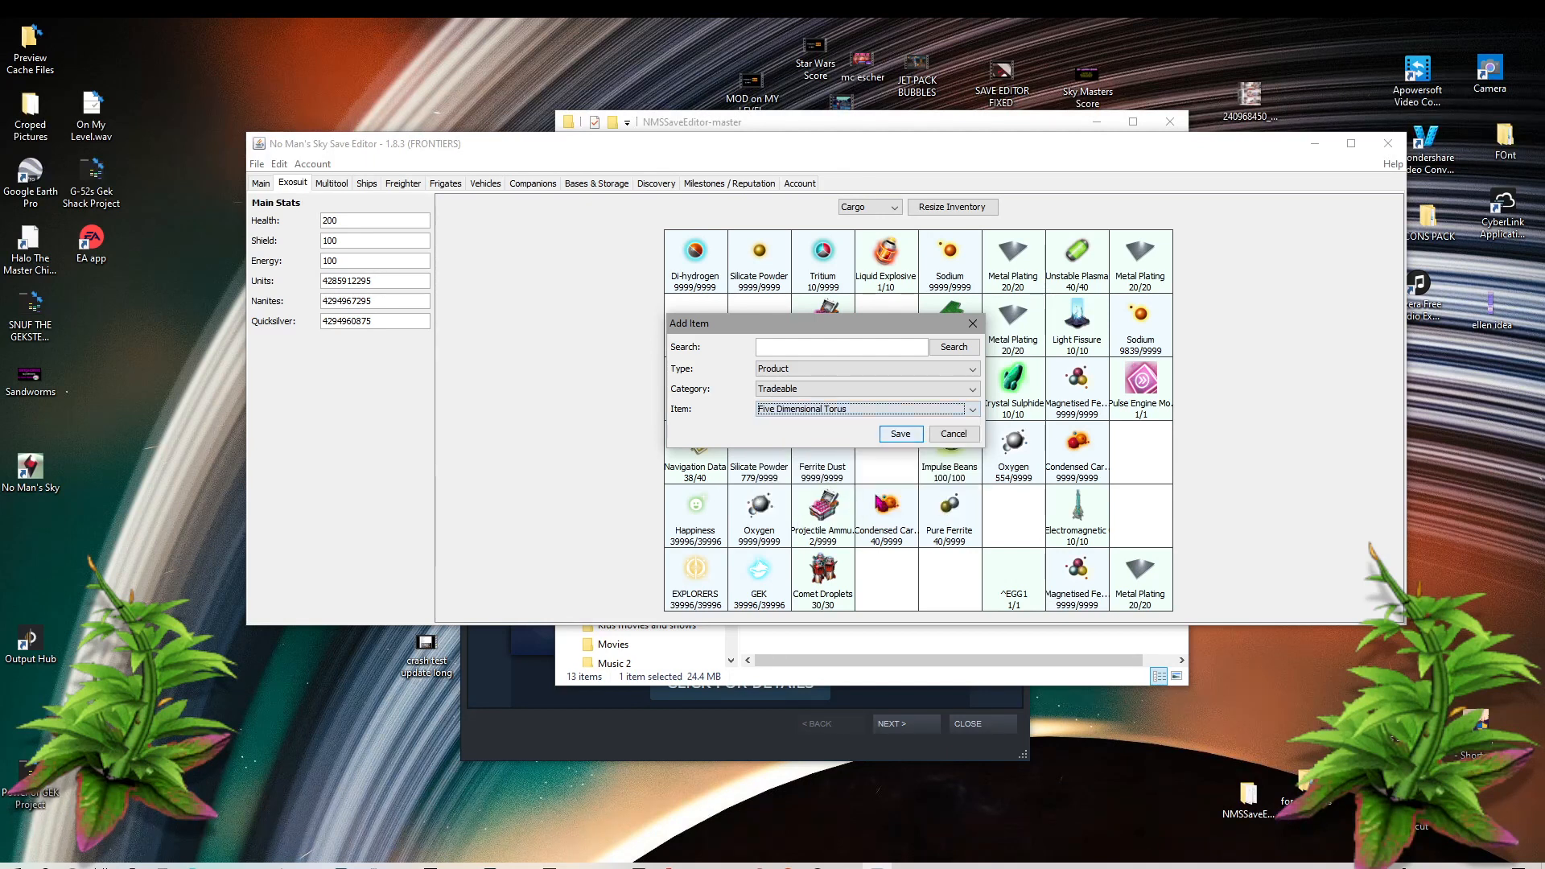
left_click(899, 434)
Step: Start adding an item to the fifth slot of the sixth cargo row and look through the remaining Tradeable products
right_click(936, 570)
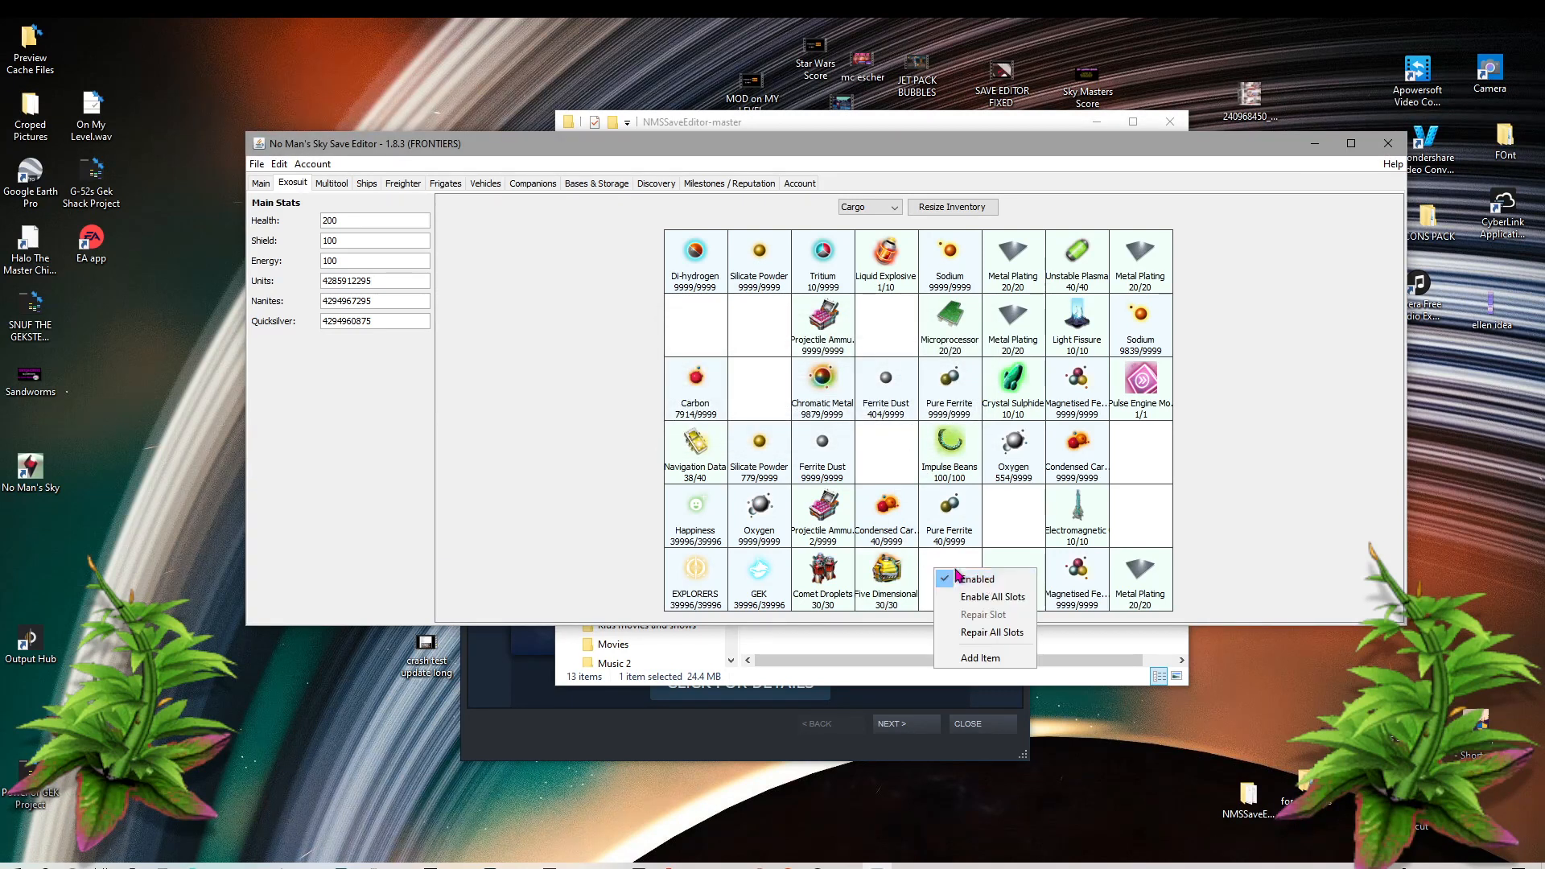
left_click(990, 660)
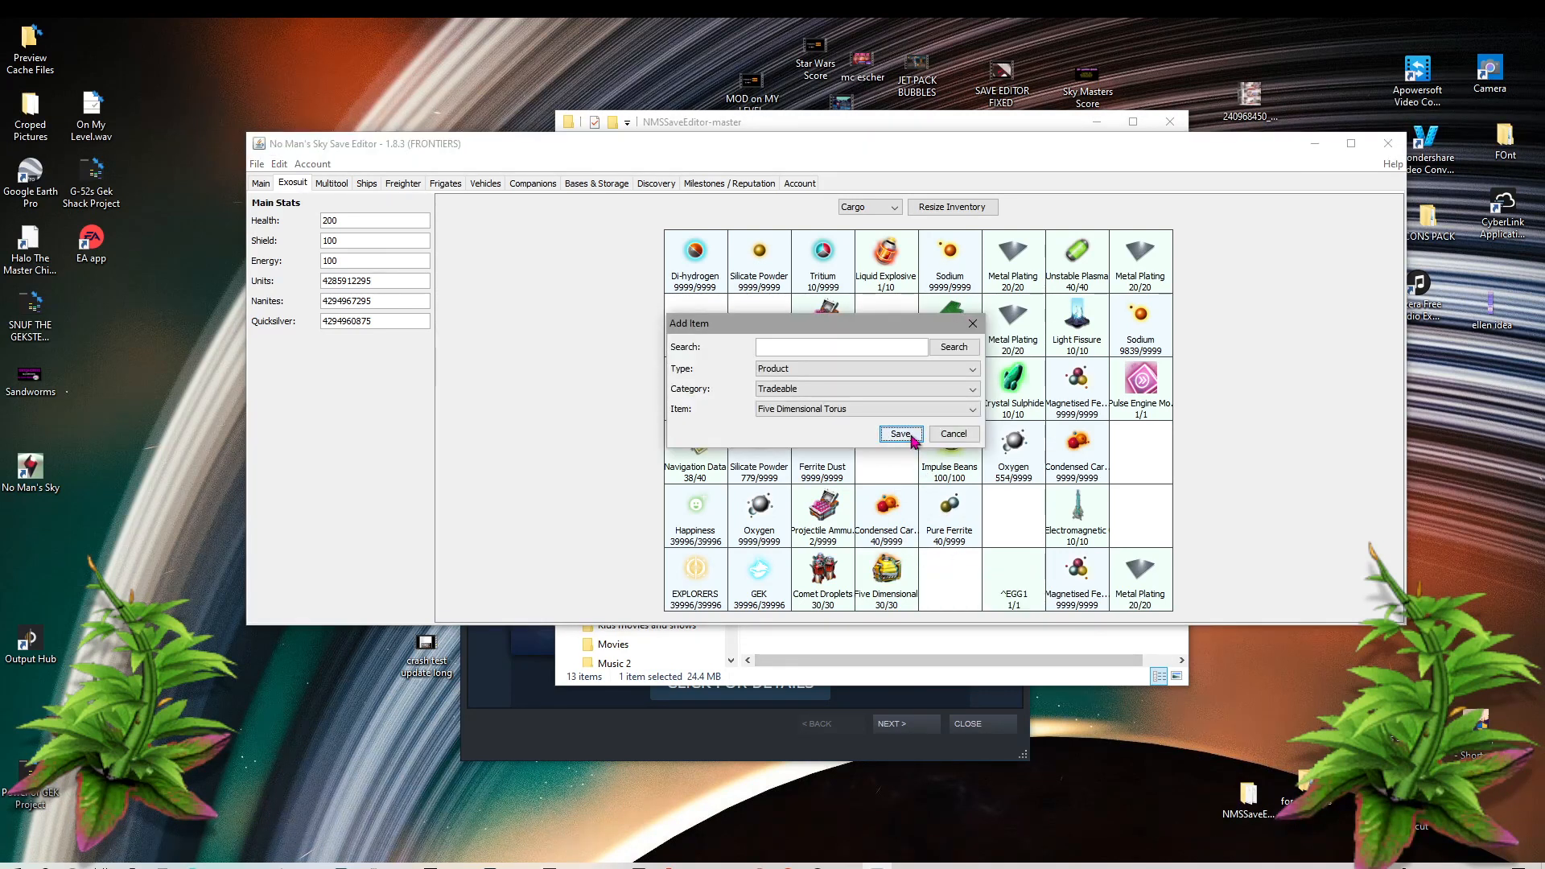
left_click(912, 409)
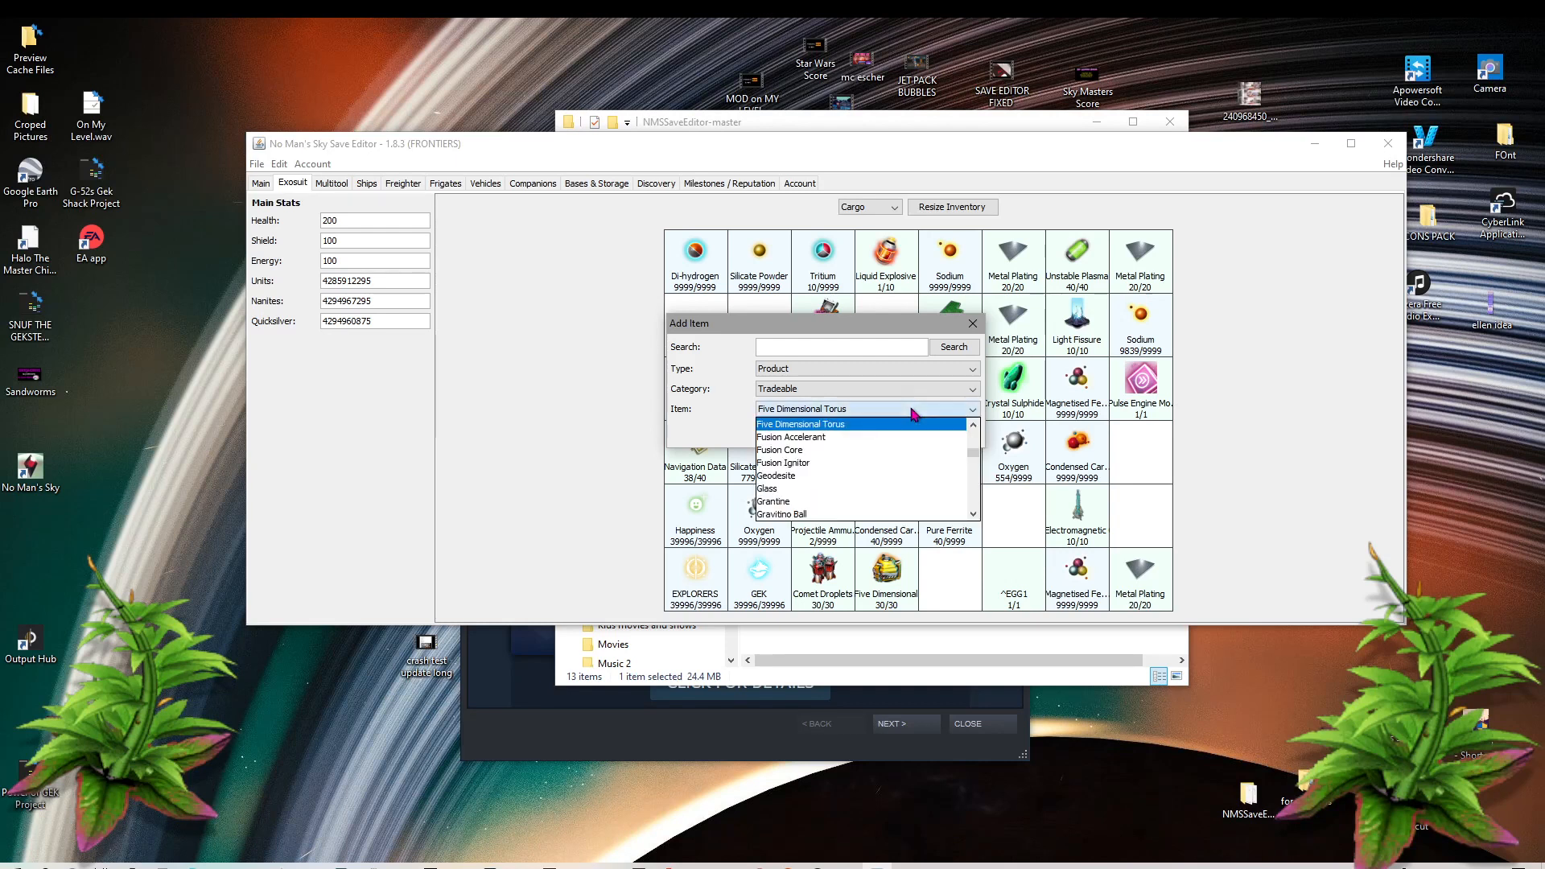
scroll(904, 447, "down", 2)
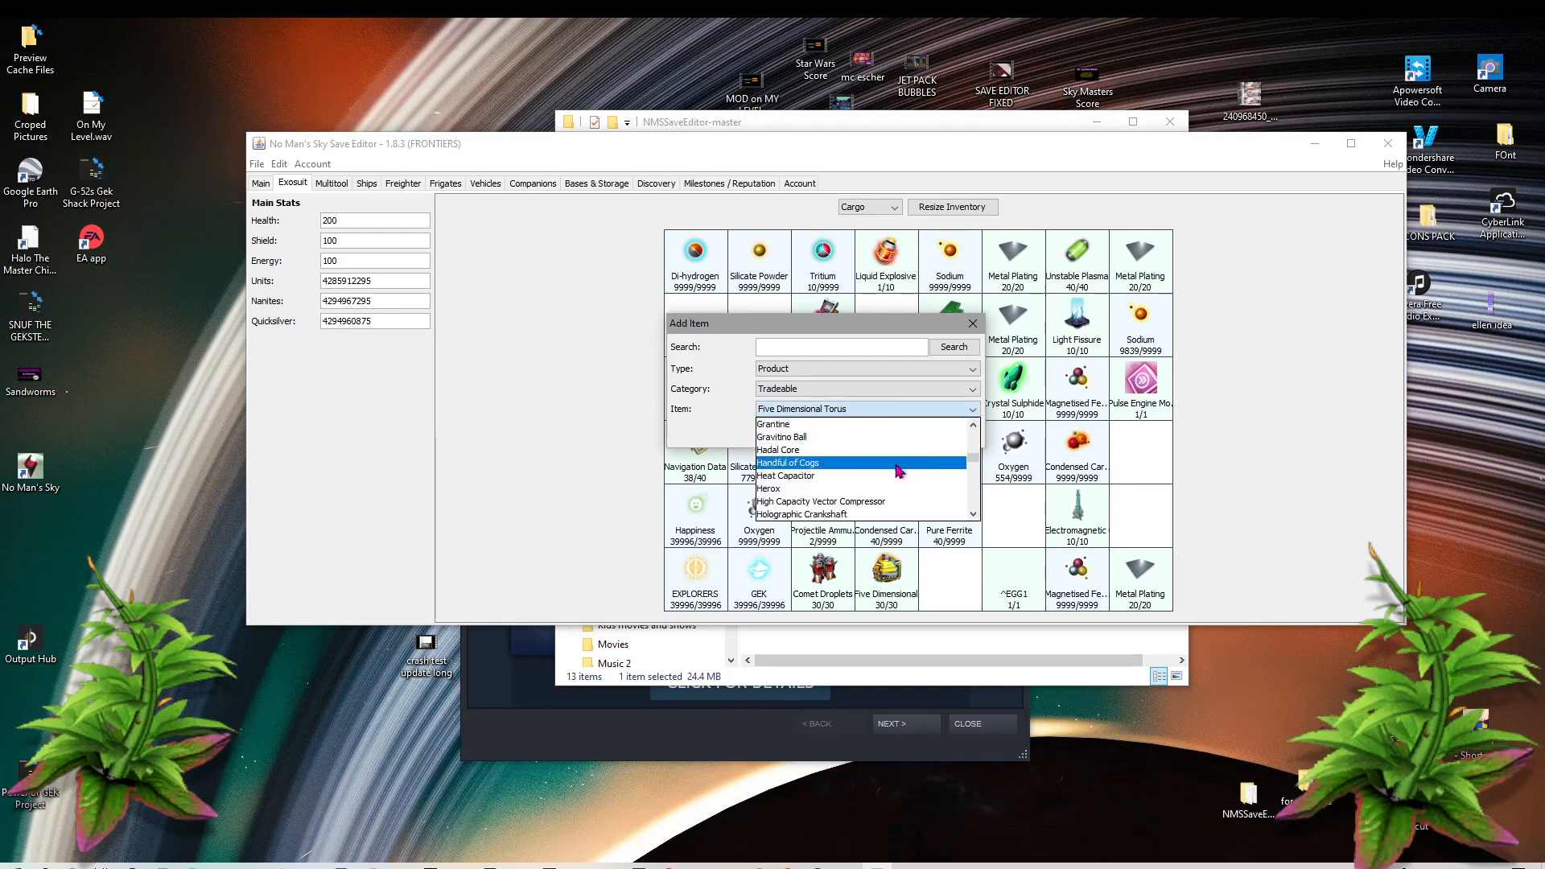
scroll(899, 471, "down", 2)
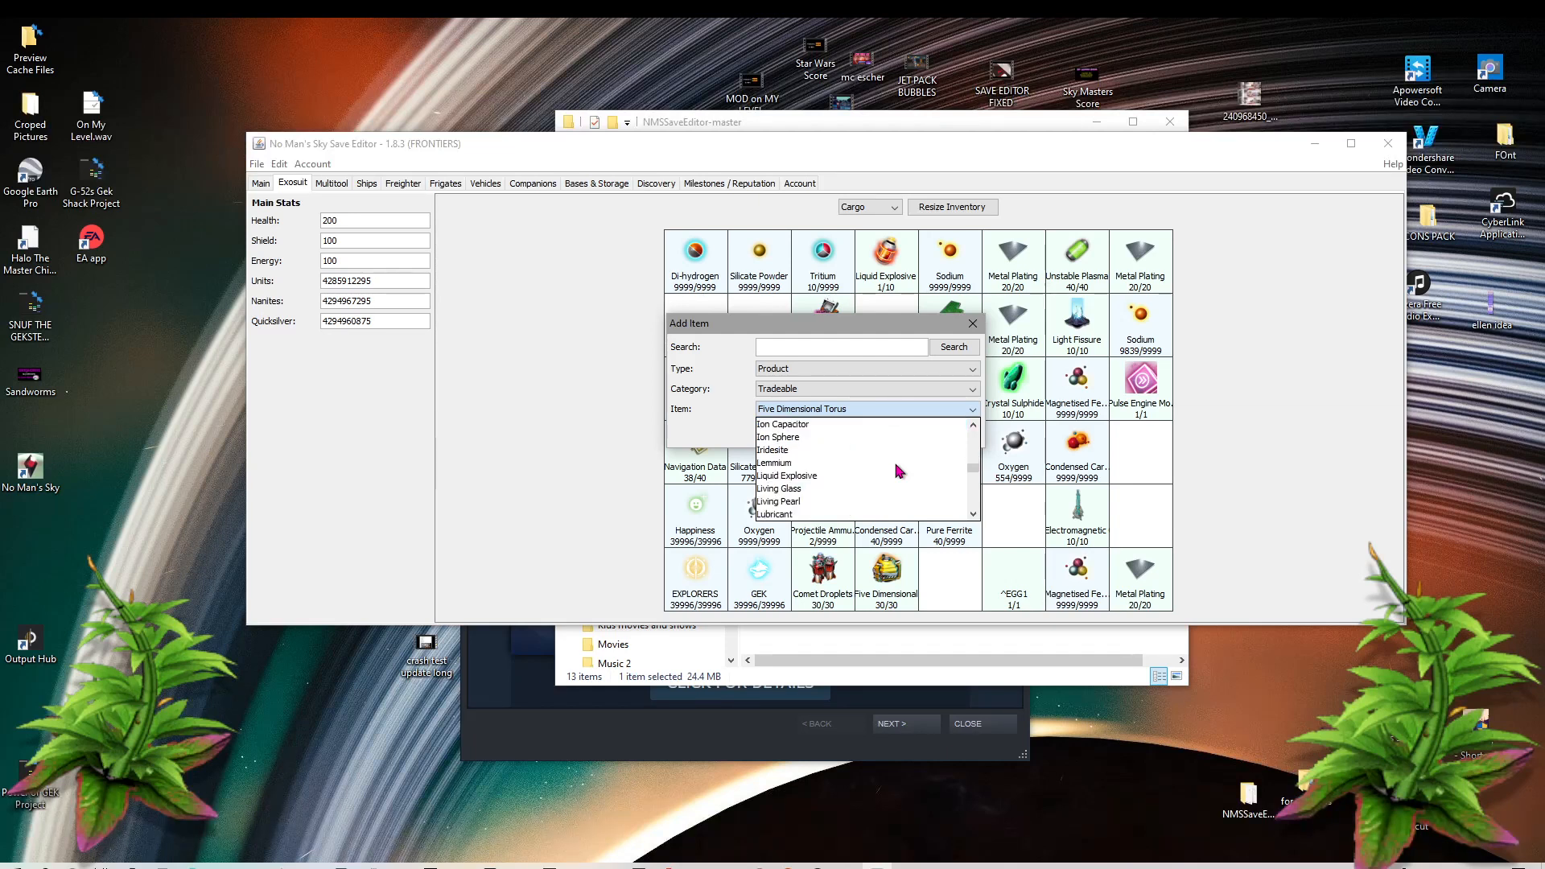
scroll(899, 471, "down", 4)
scroll(899, 471, "down", 2)
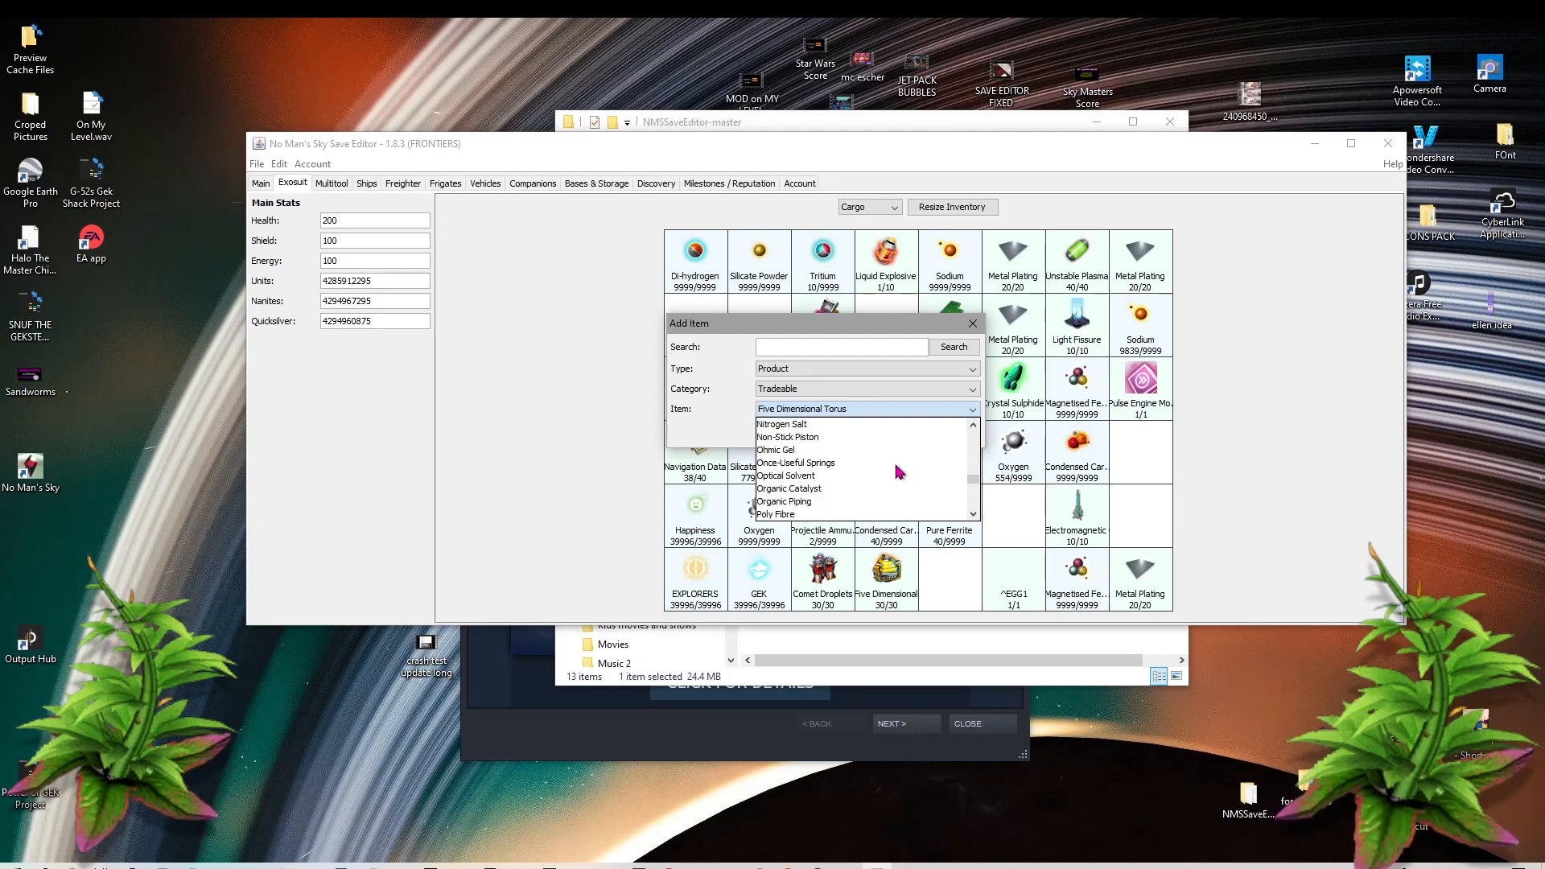
scroll(899, 471, "down", 3)
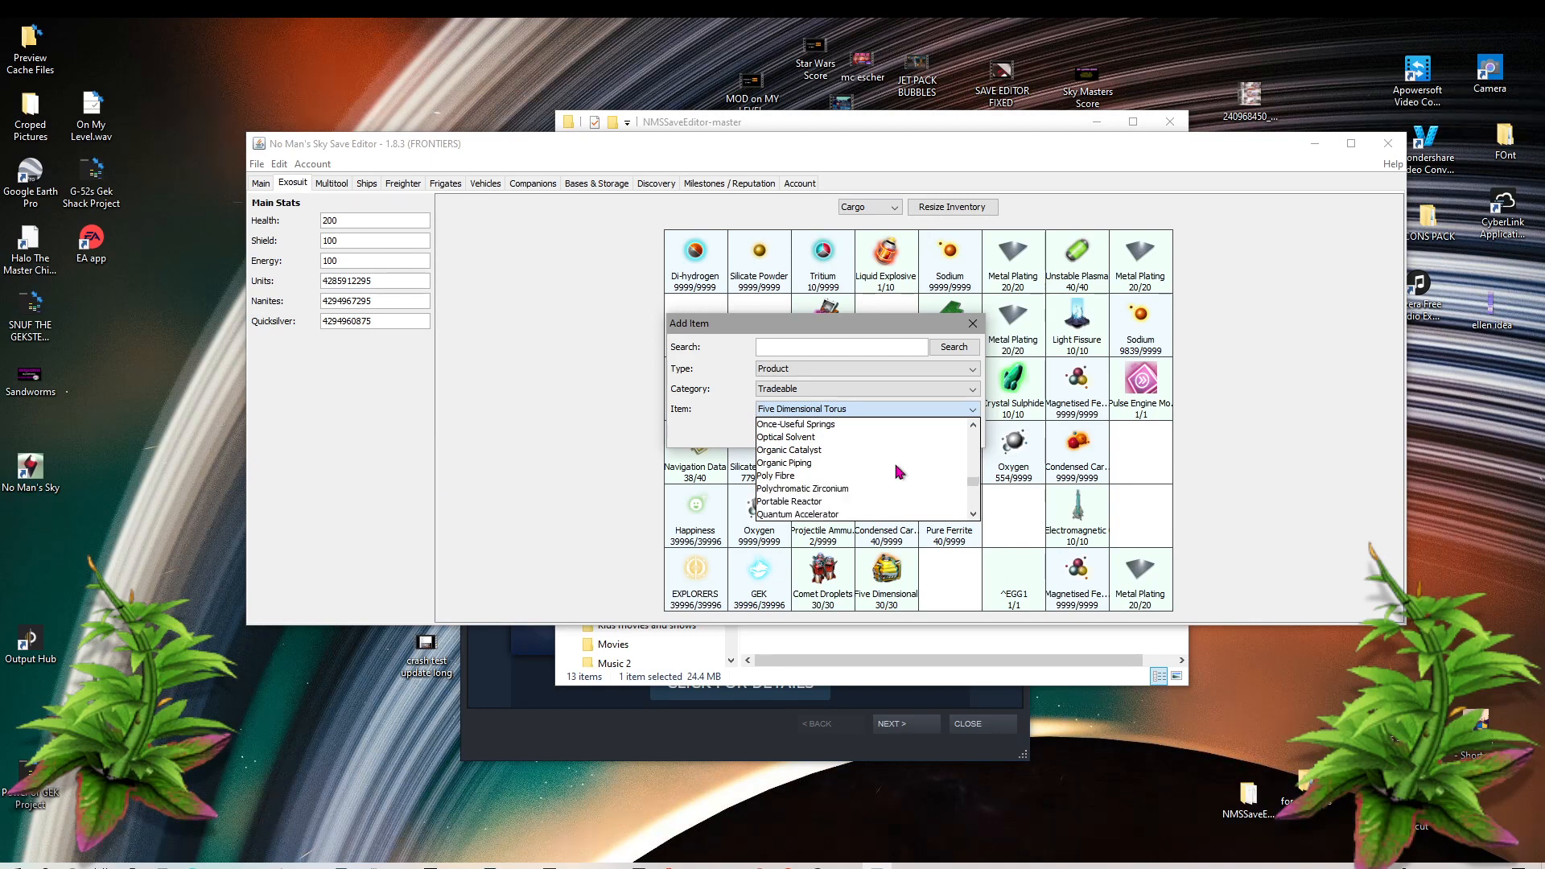
scroll(896, 479, "down", 2)
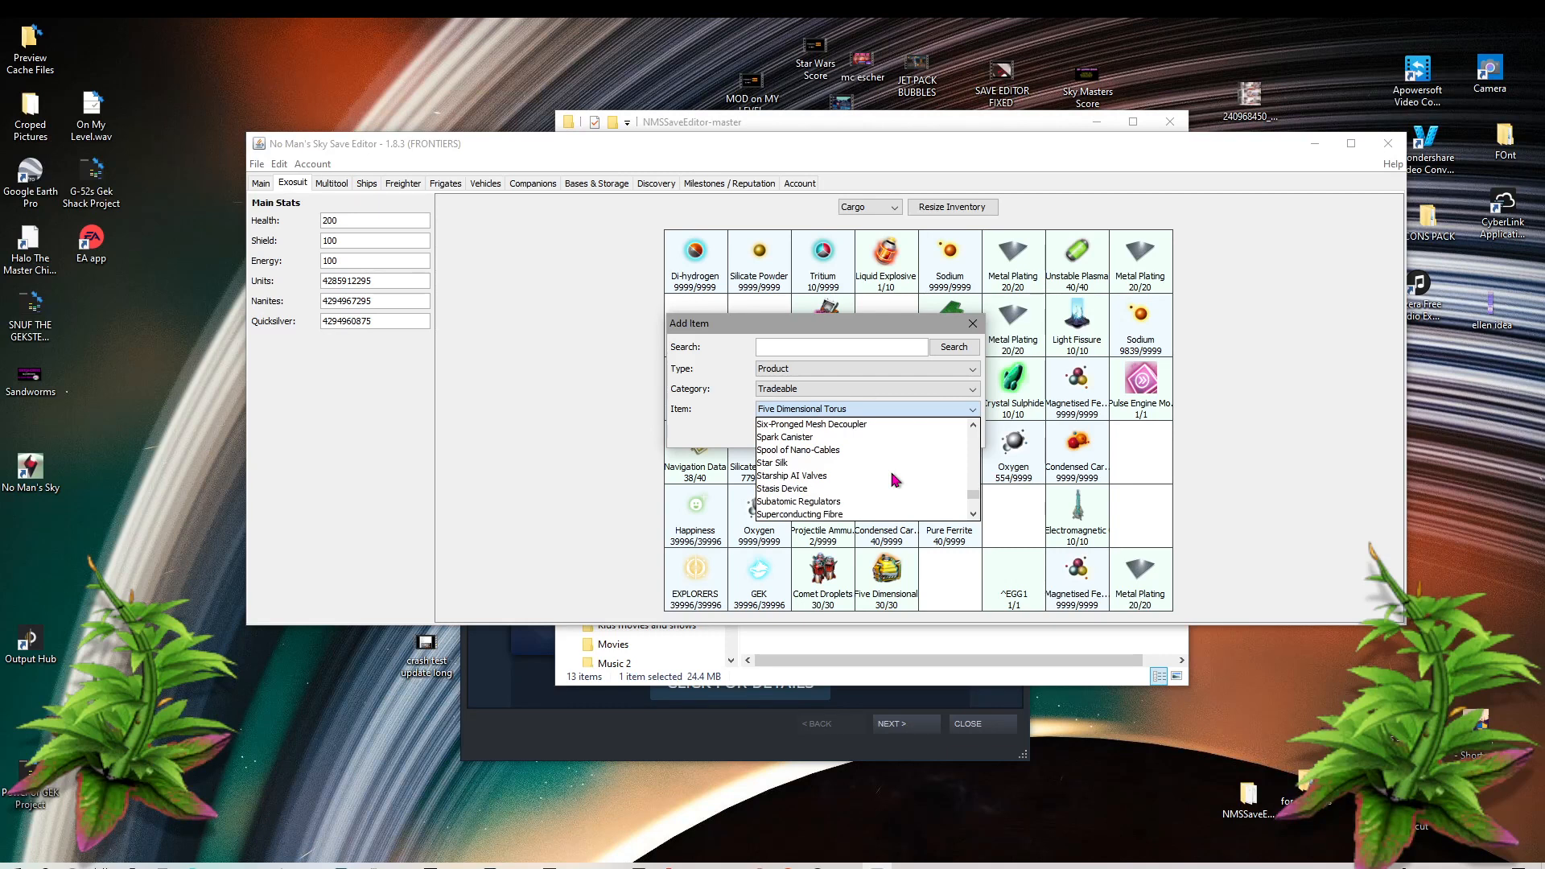
scroll(894, 480, "down", 2)
scroll(894, 479, "down", 1)
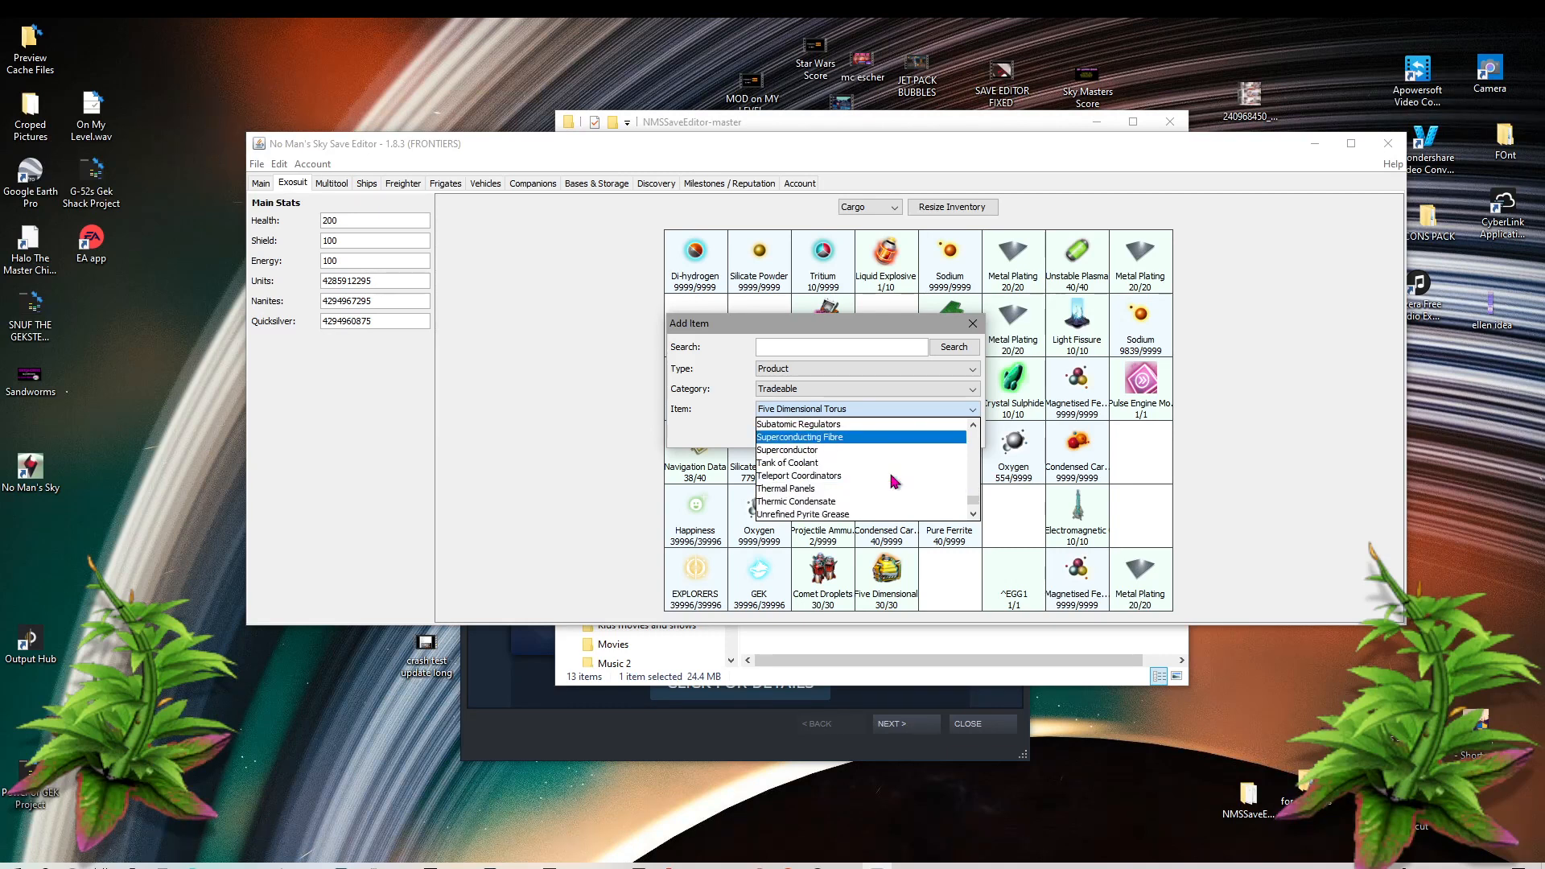
scroll(893, 480, "down", 1)
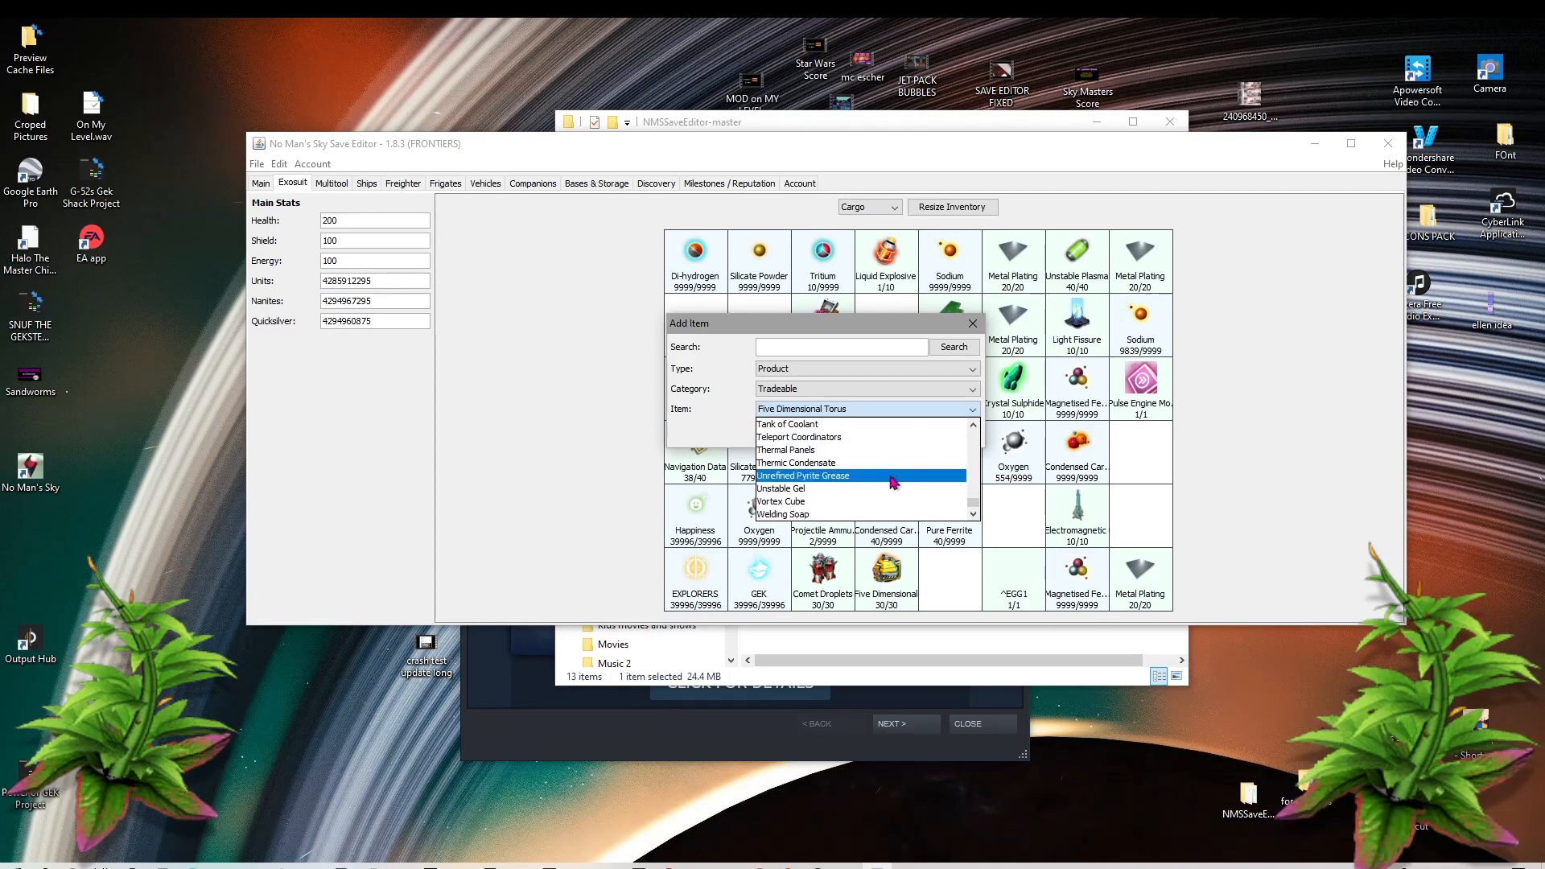
left_click(851, 410)
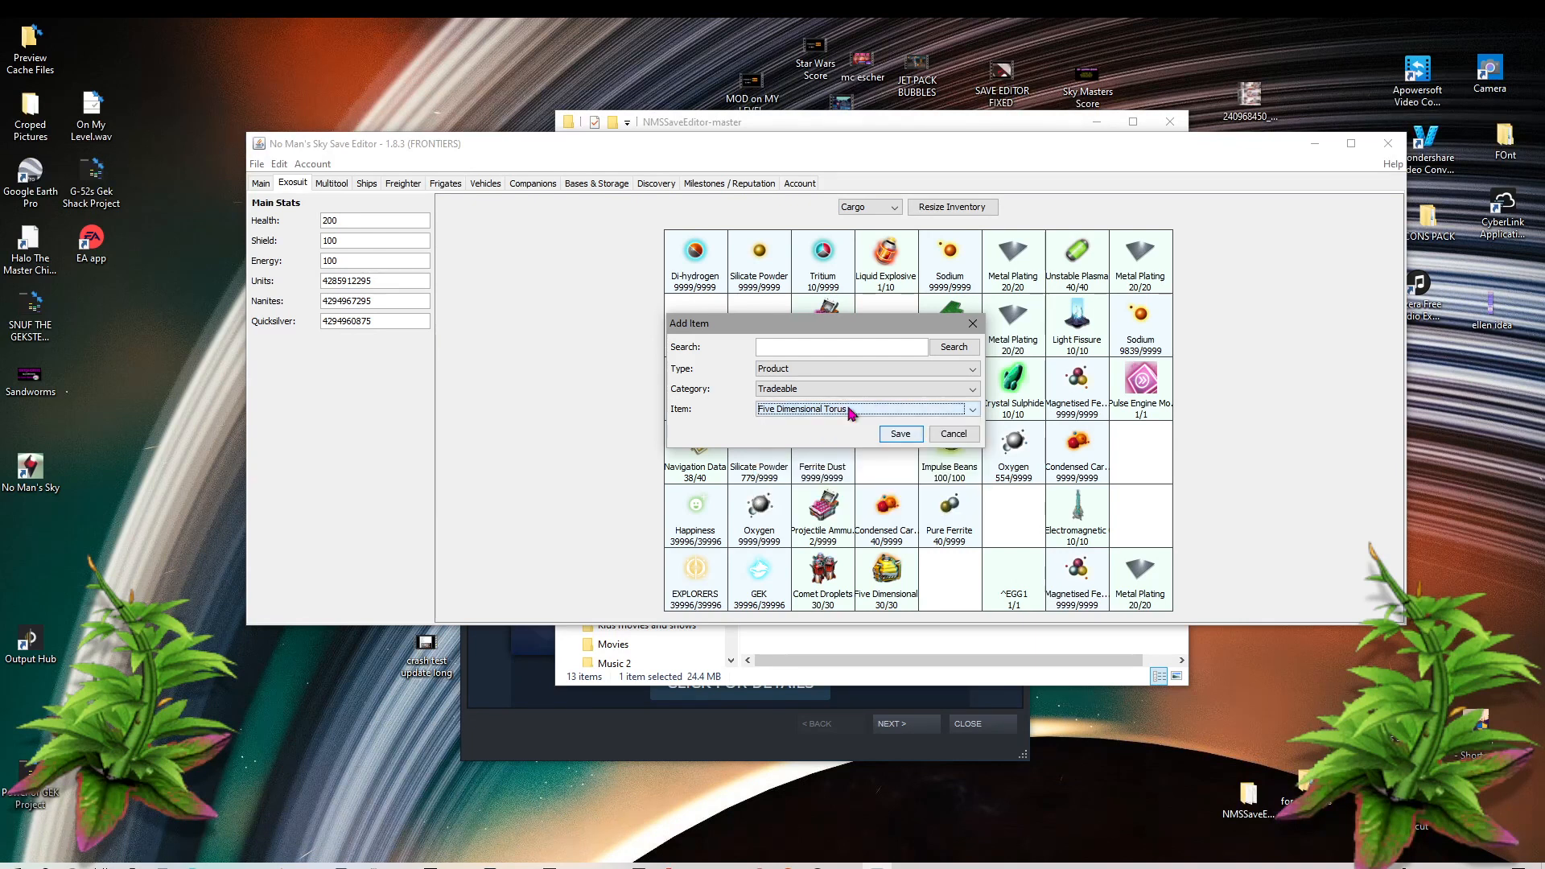
Step: Change the product category from Tradeable to Curiosity and bring up its selection of items
left_click(861, 389)
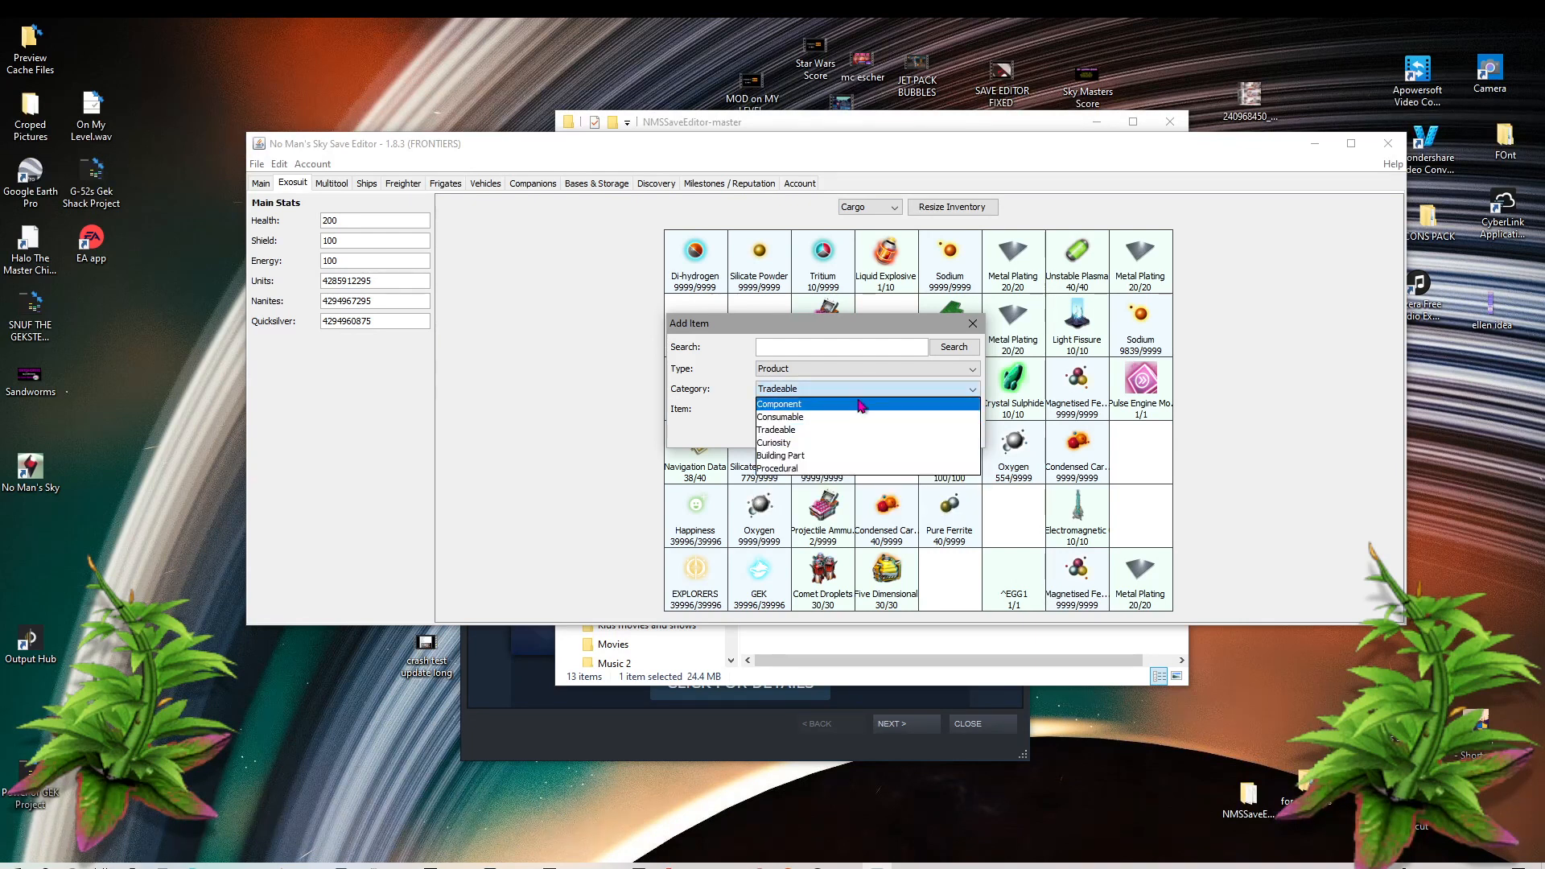
left_click(796, 442)
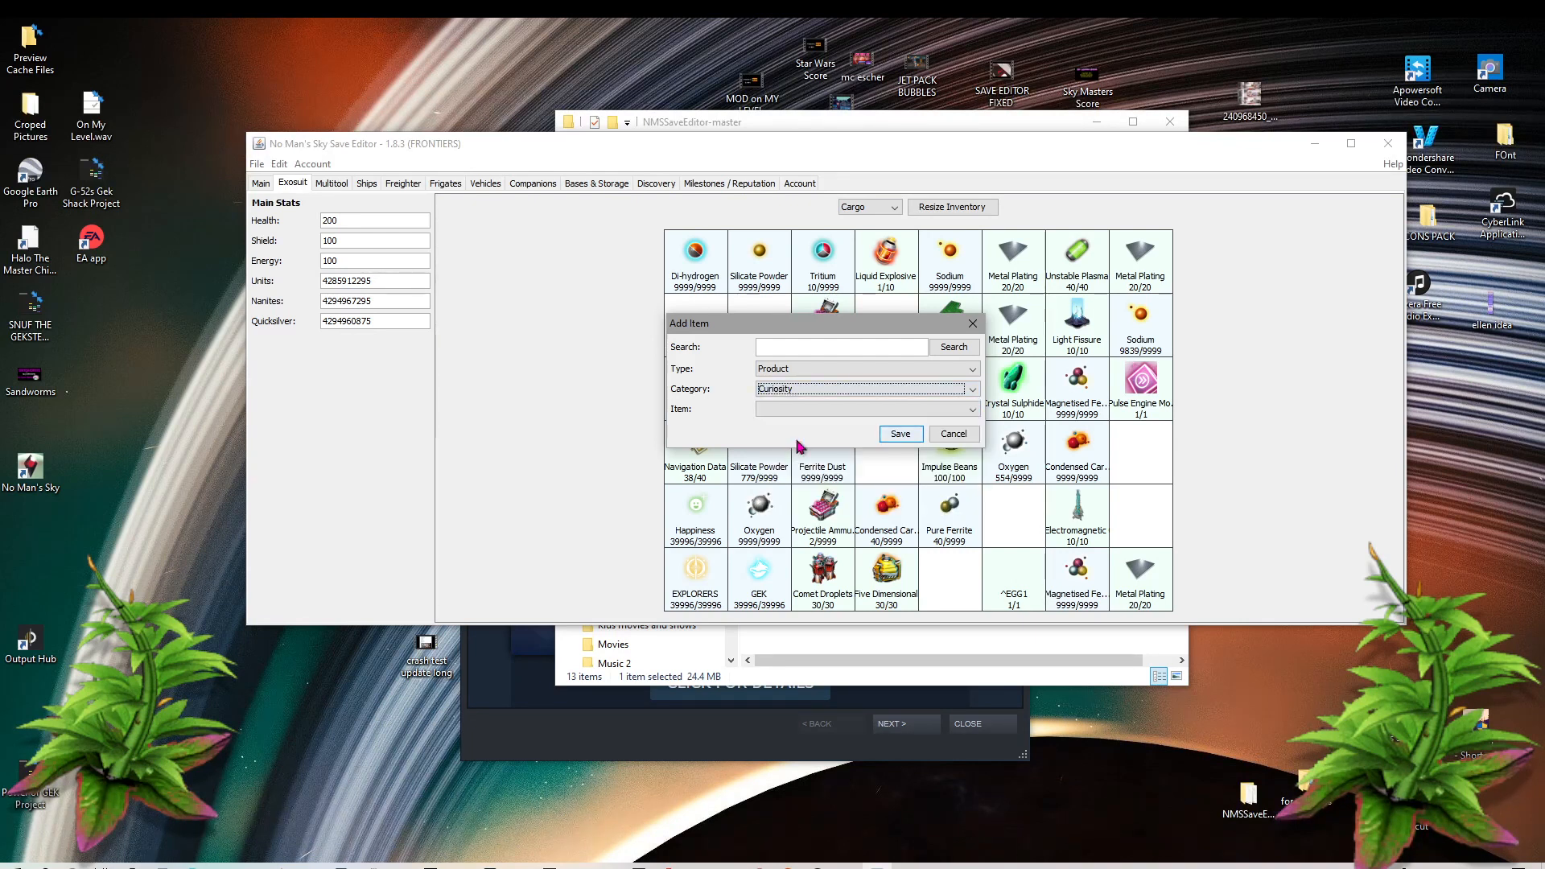
left_click(889, 412)
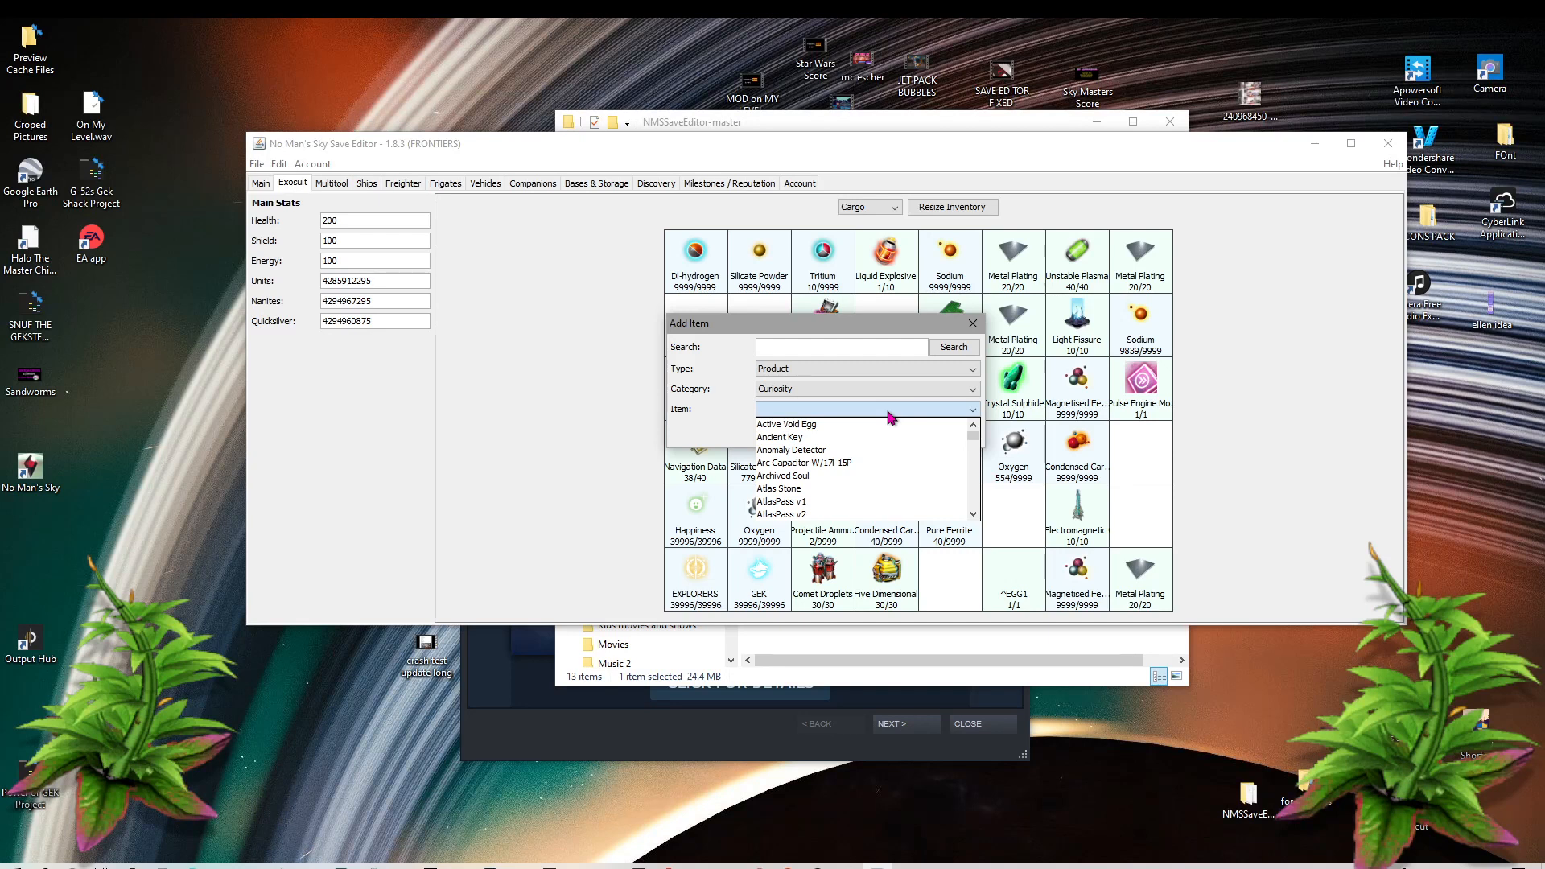
Step: Add the Curiosity product G. Oestridinzeus Egg to the fifth slot of the sixth cargo row
scroll(887, 471, "down", 1)
scroll(887, 471, "down", 1)
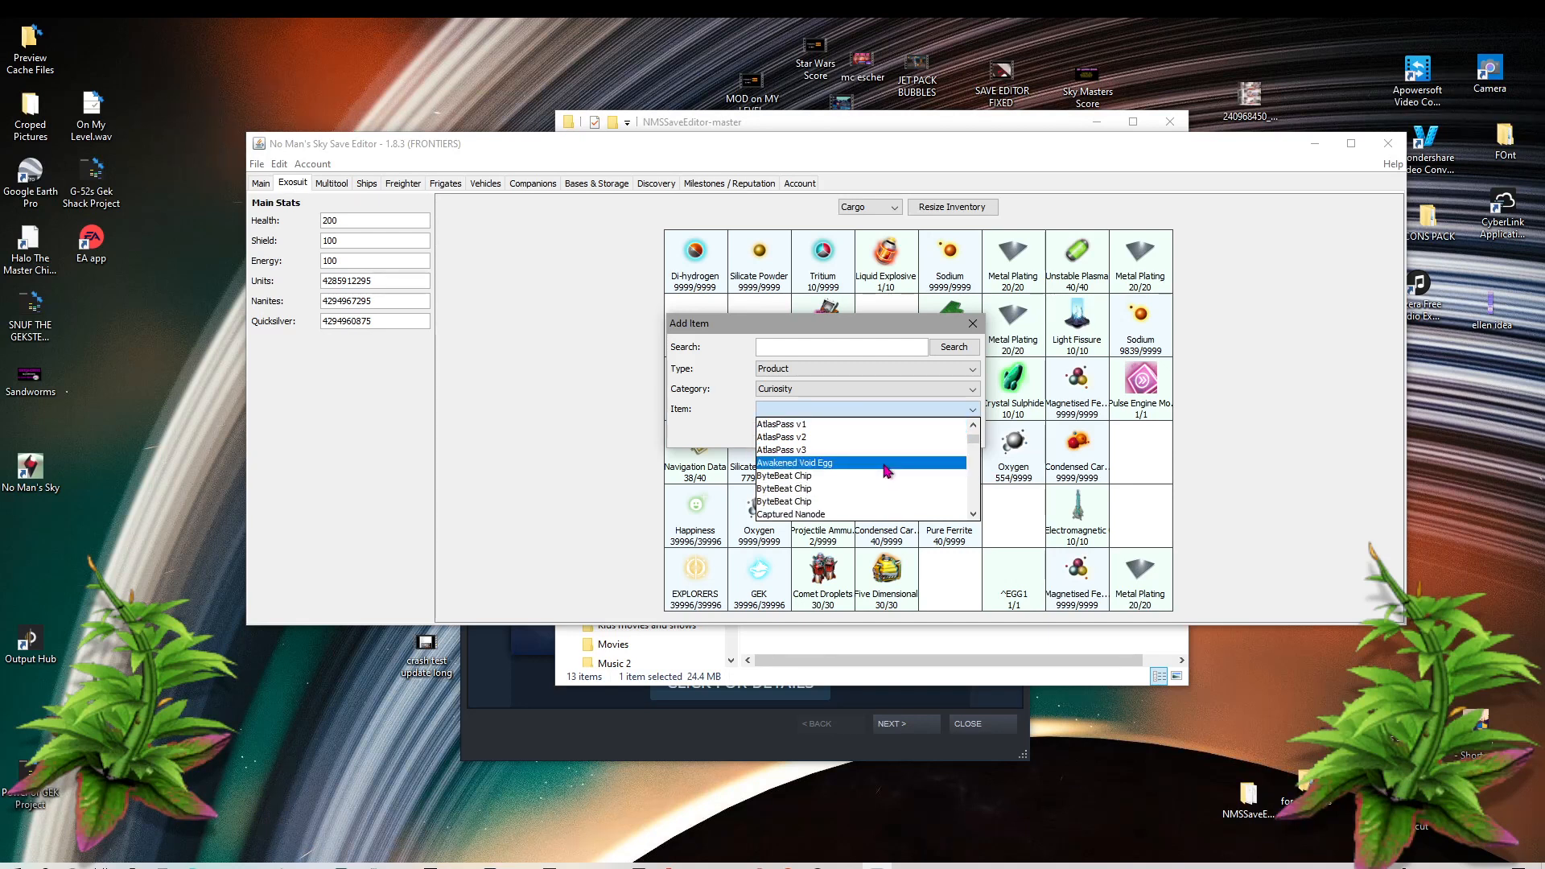
scroll(887, 471, "down", 2)
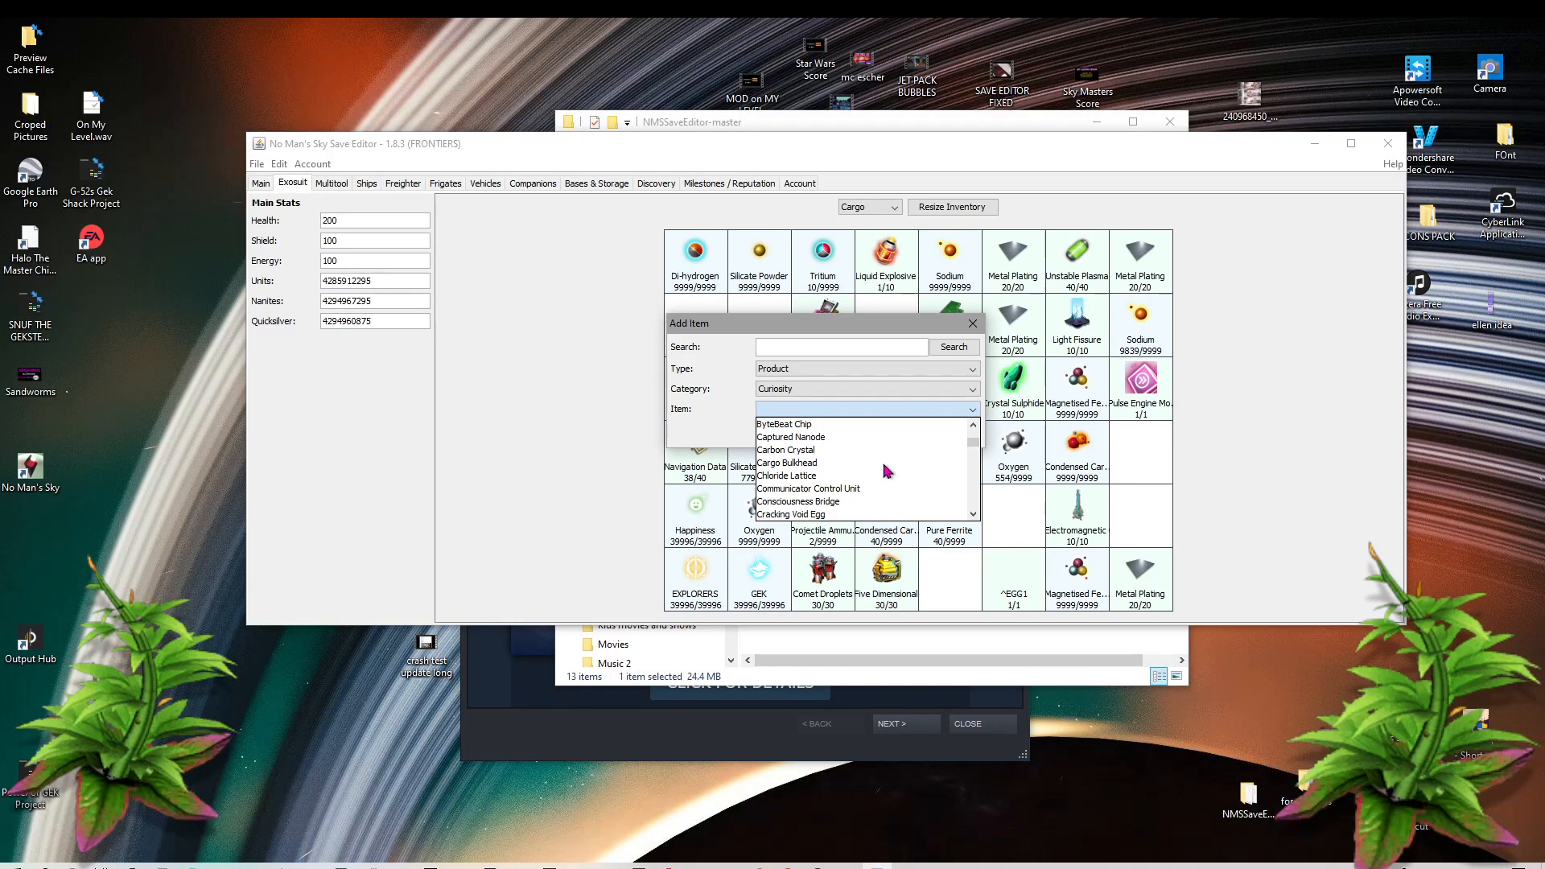
scroll(886, 471, "down", 1)
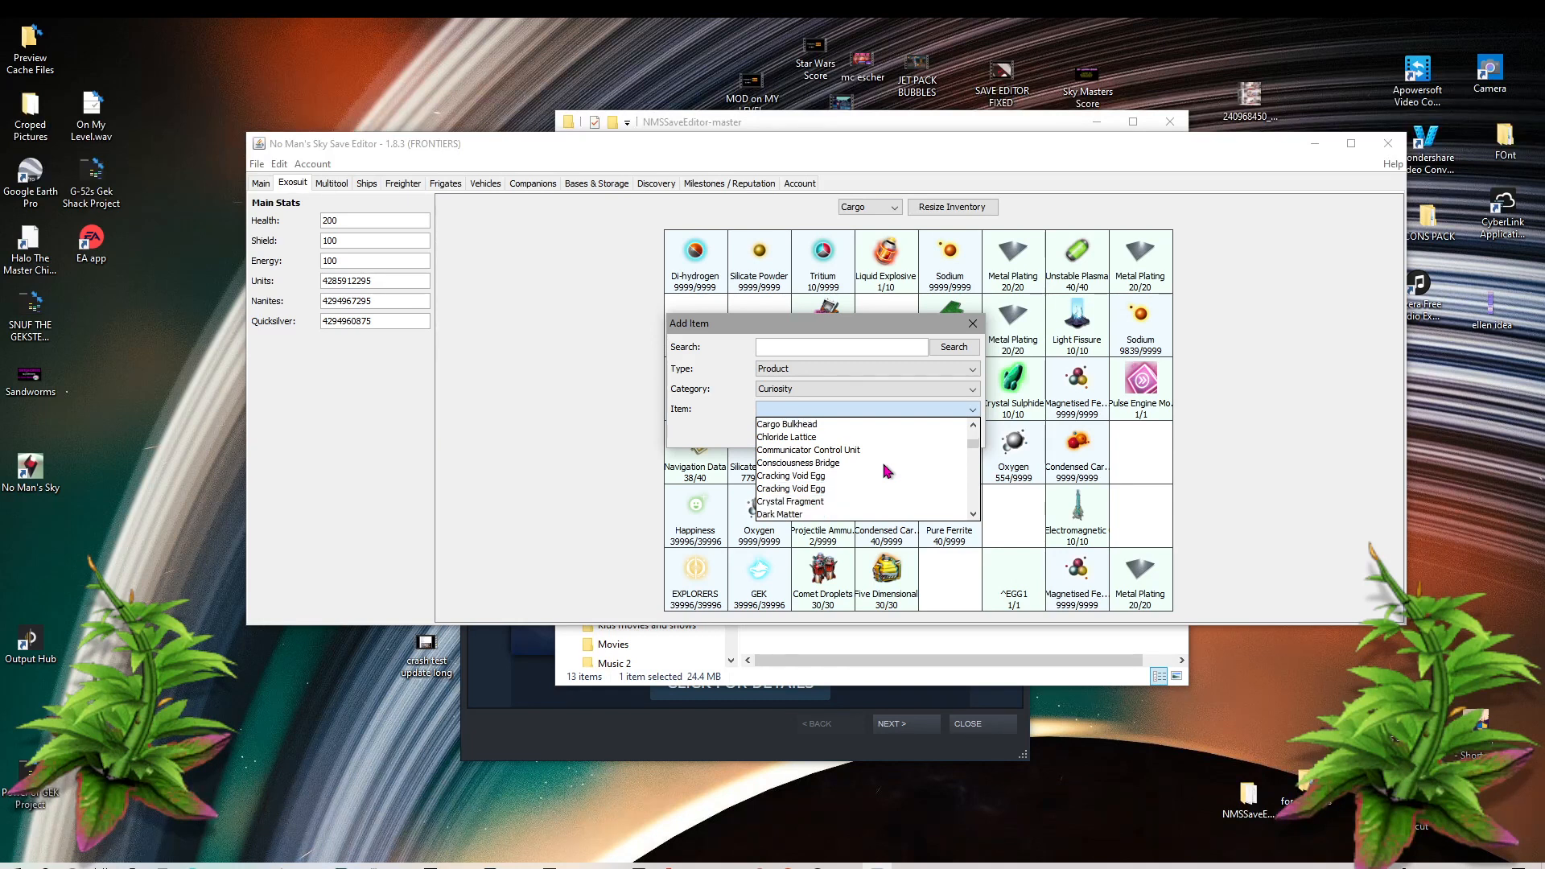
scroll(886, 471, "down", 3)
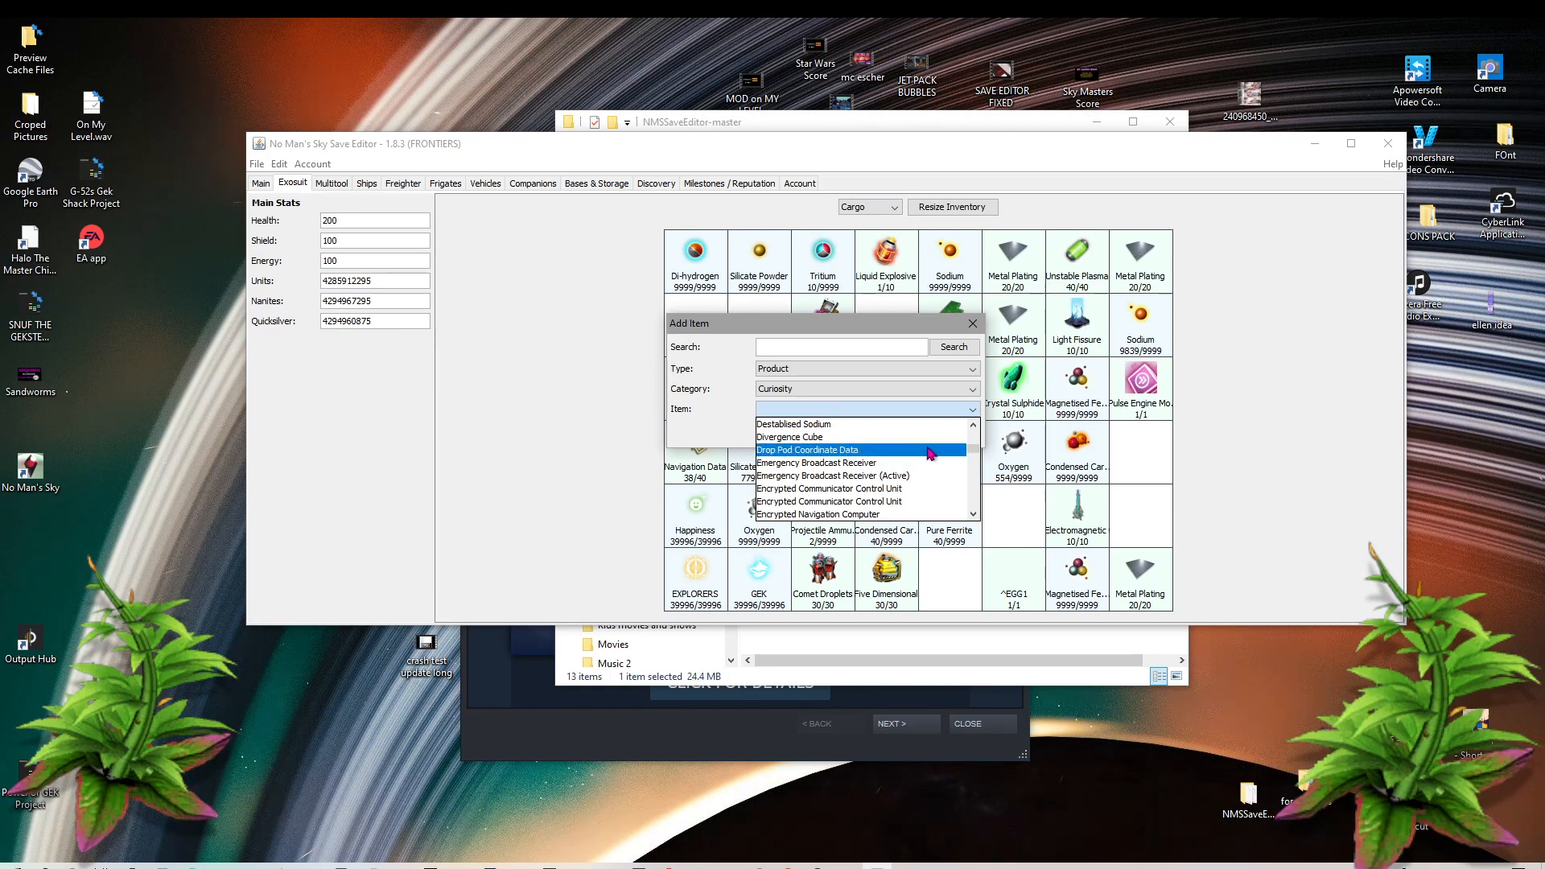
scroll(932, 453, "down", 2)
scroll(931, 453, "down", 1)
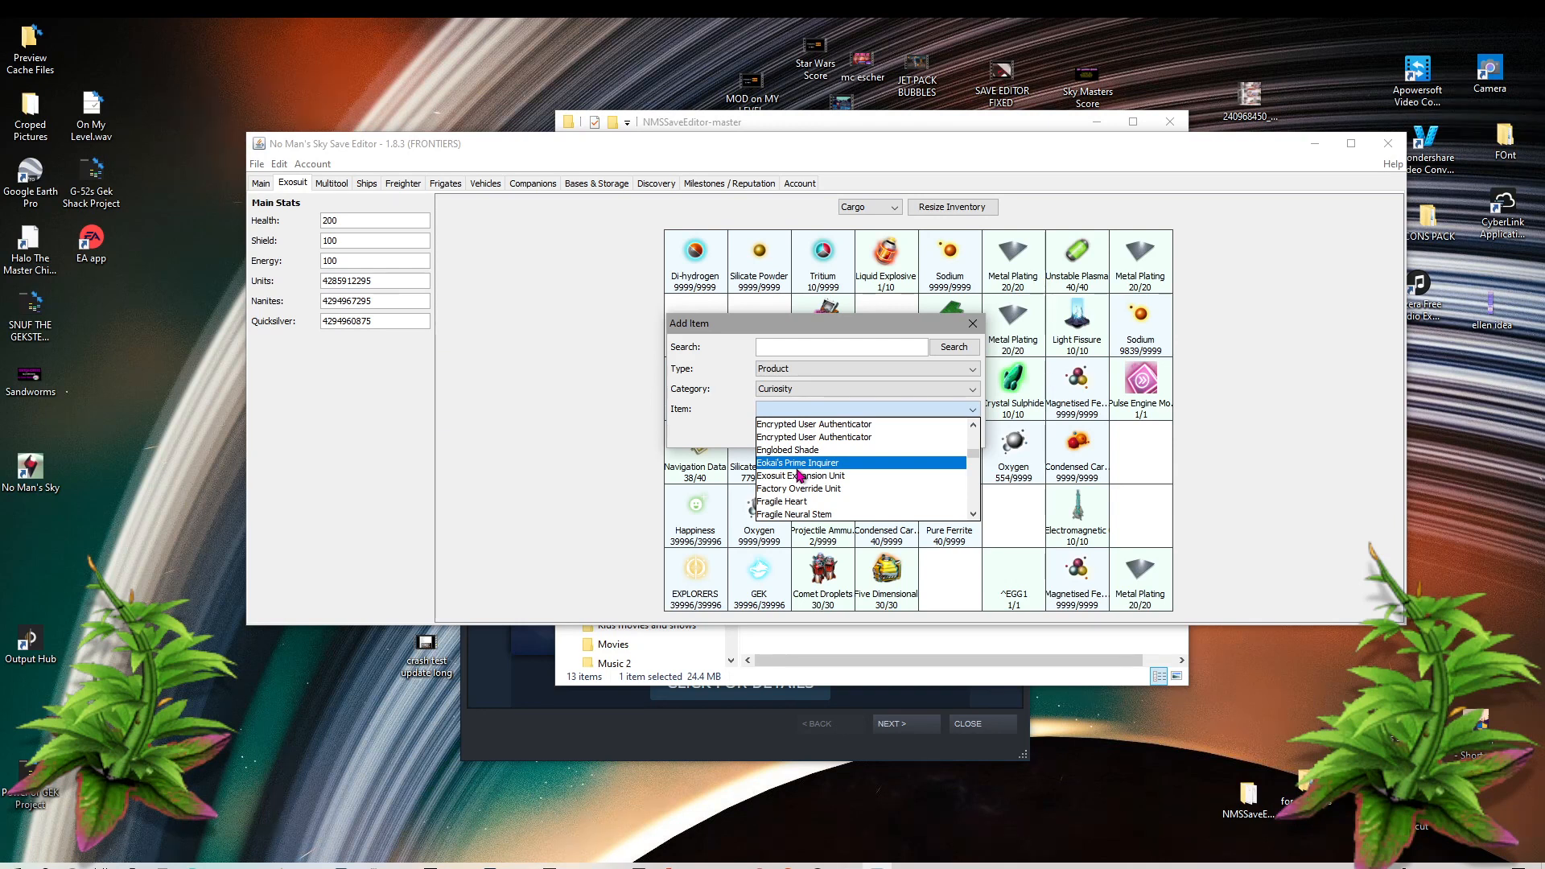
scroll(800, 476, "down", 1)
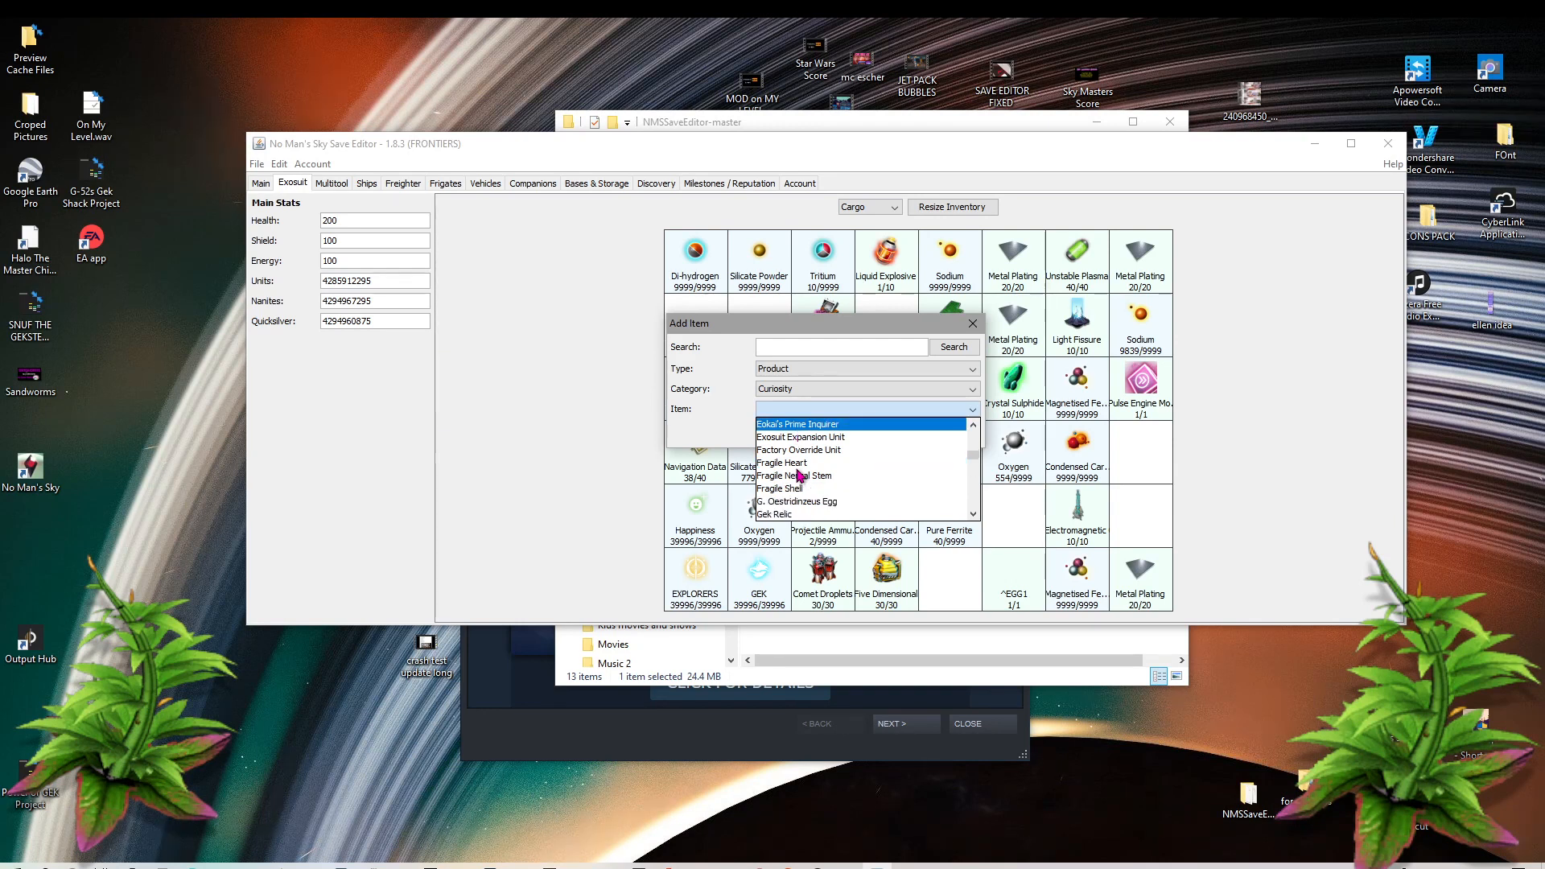
scroll(800, 476, "down", 1)
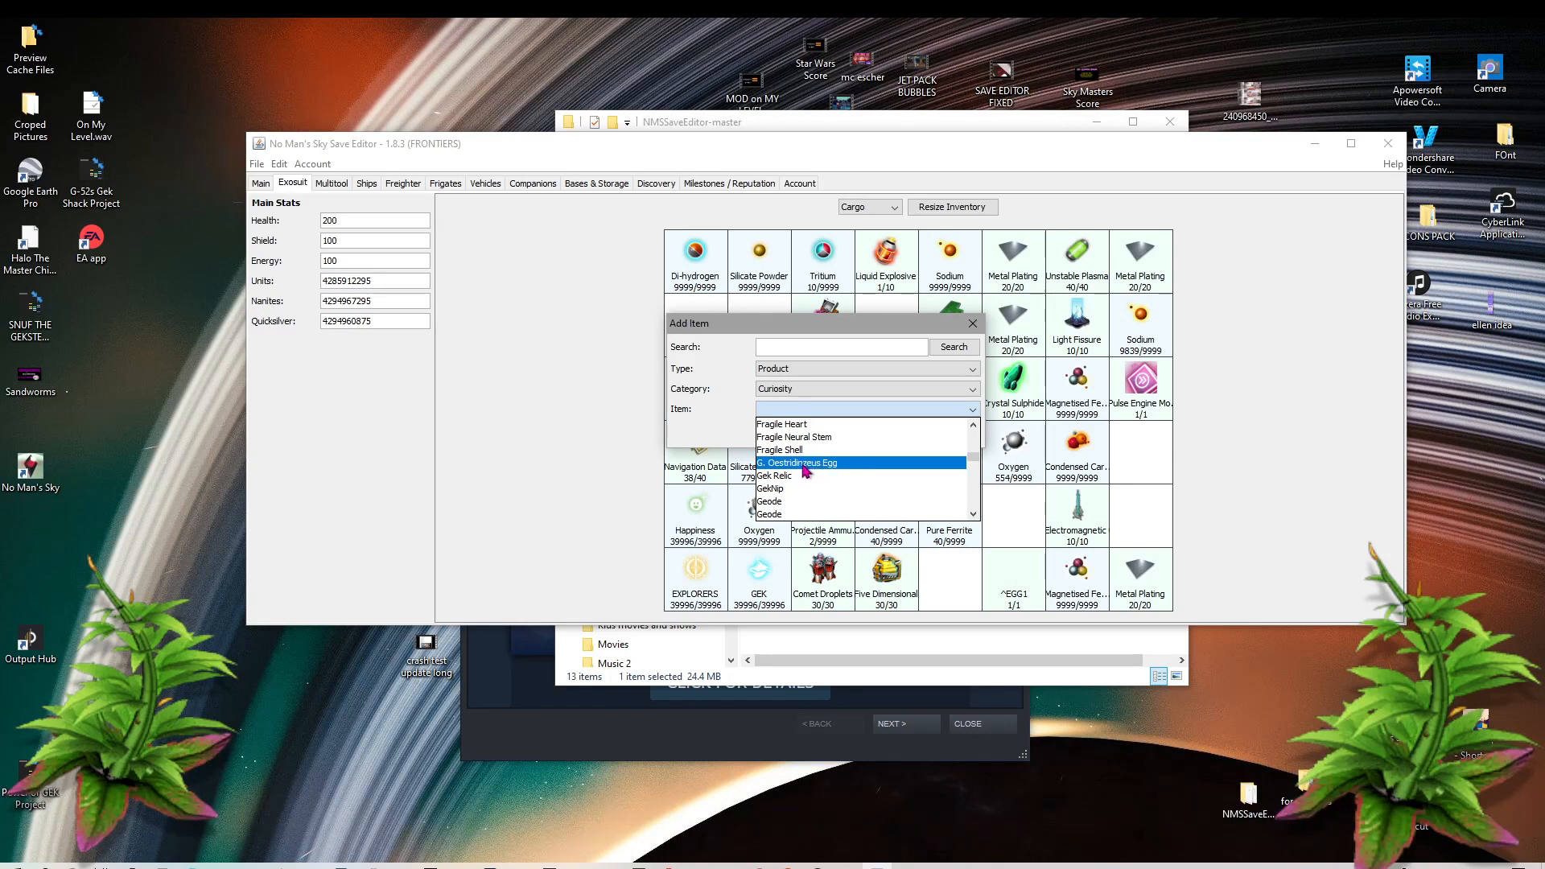
scroll(806, 471, "up", 1)
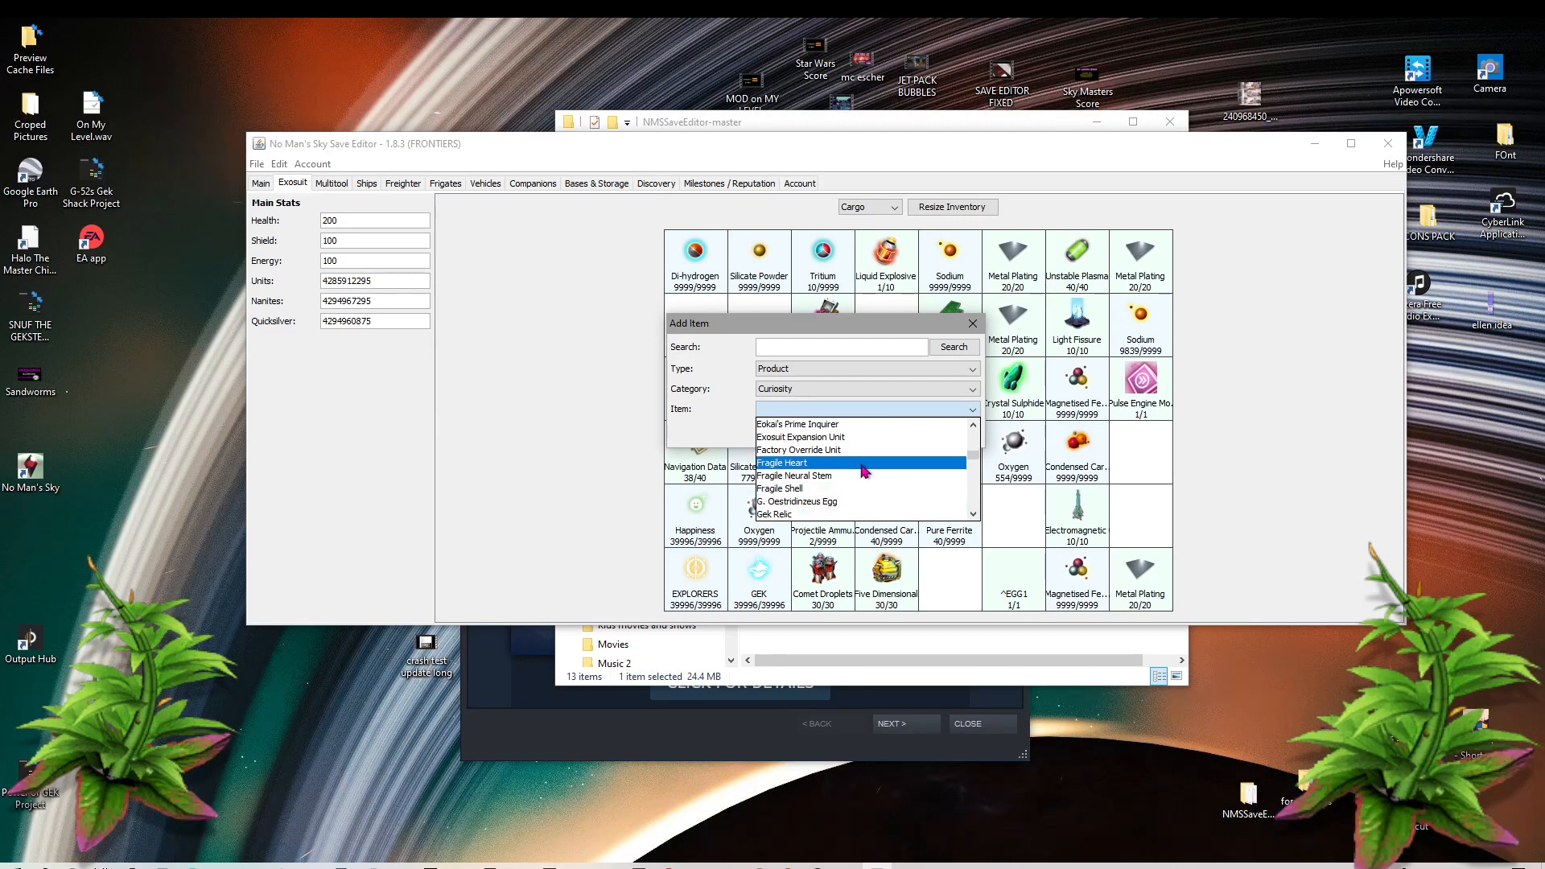
left_click(833, 502)
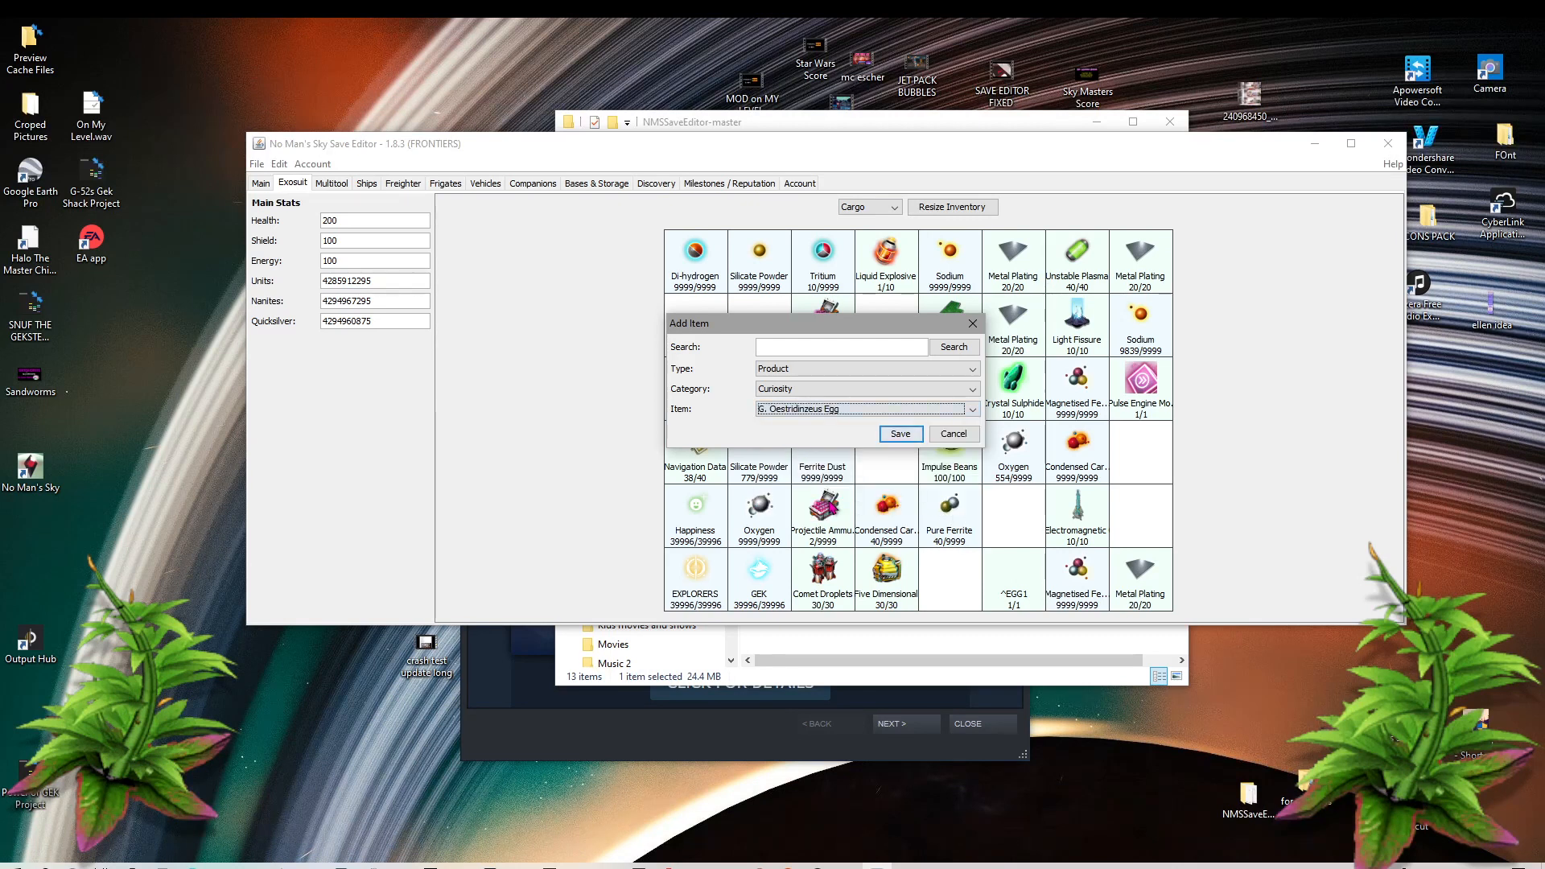
left_click(901, 434)
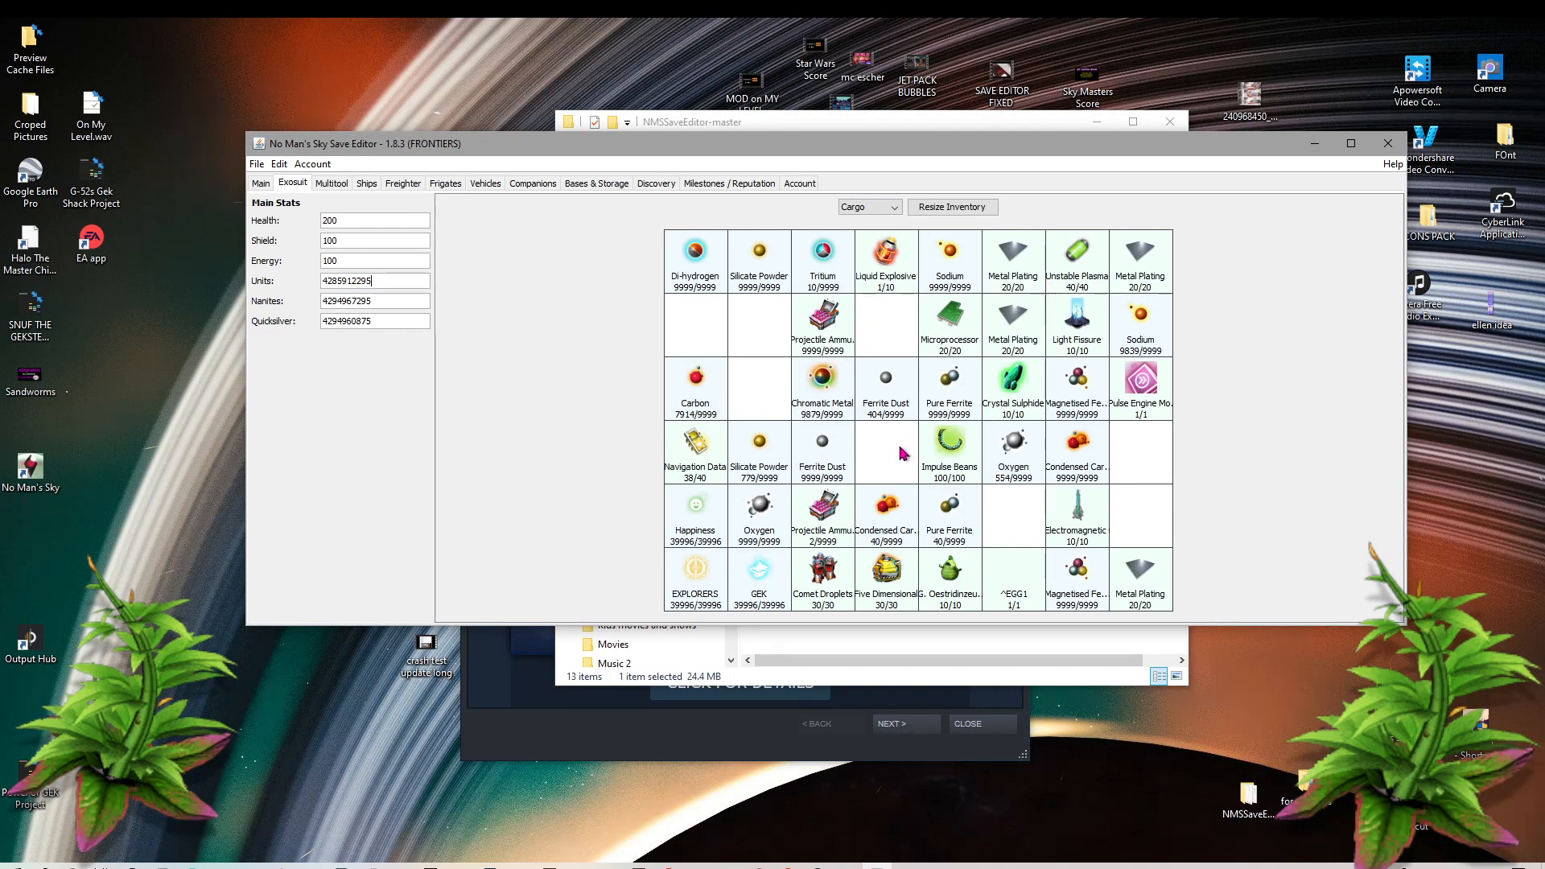
Step: Add the Curiosity product J. Croconakeum Egg to the eighth slot of the fifth cargo row
right_click(1139, 531)
left_click(1187, 616)
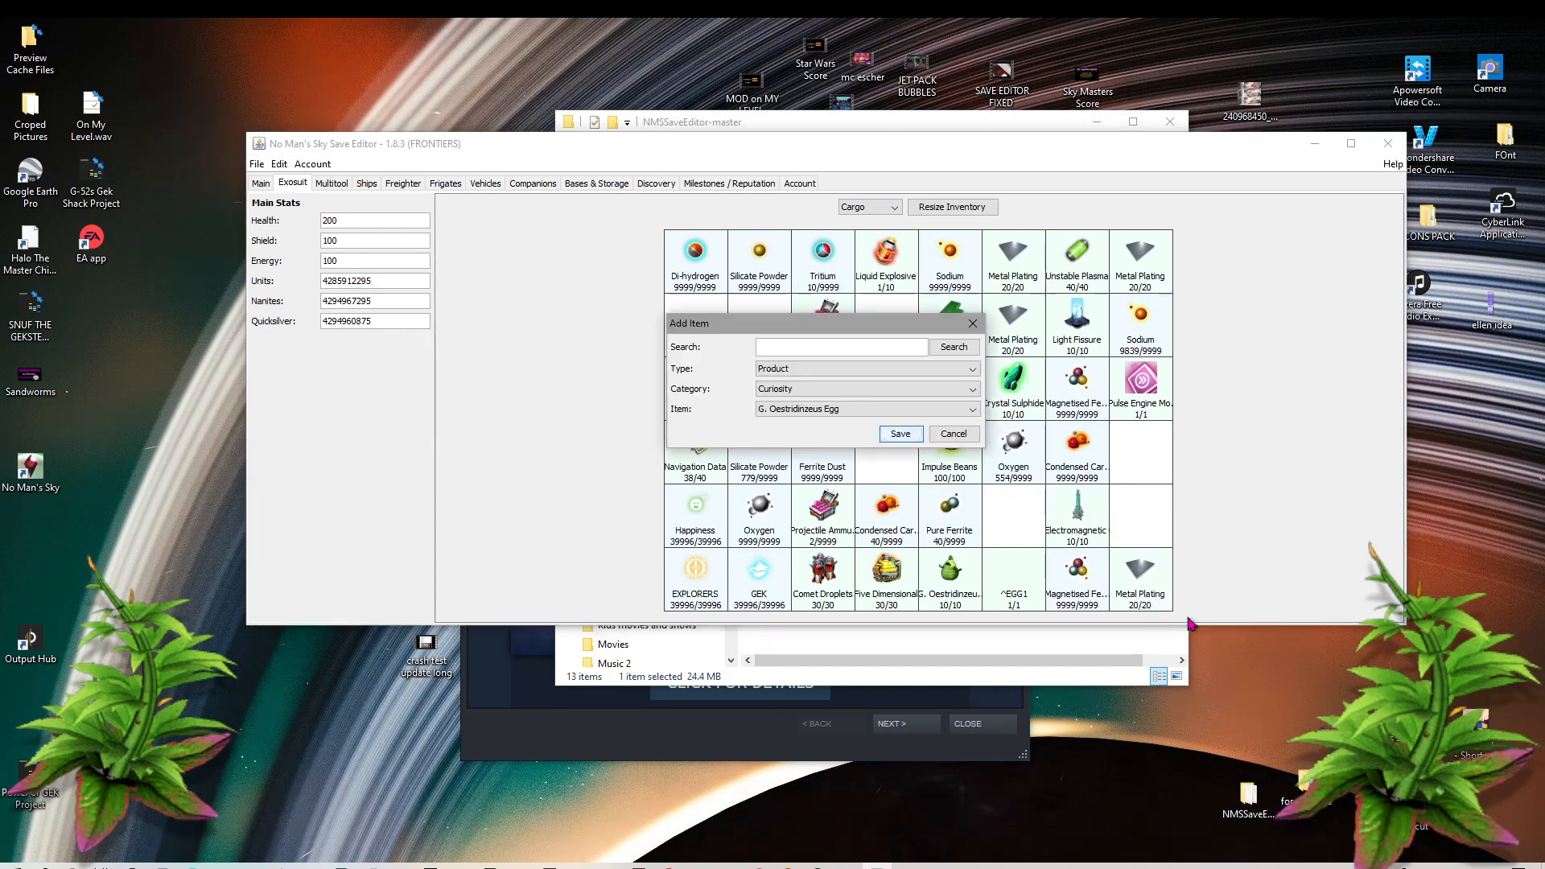
left_click(934, 409)
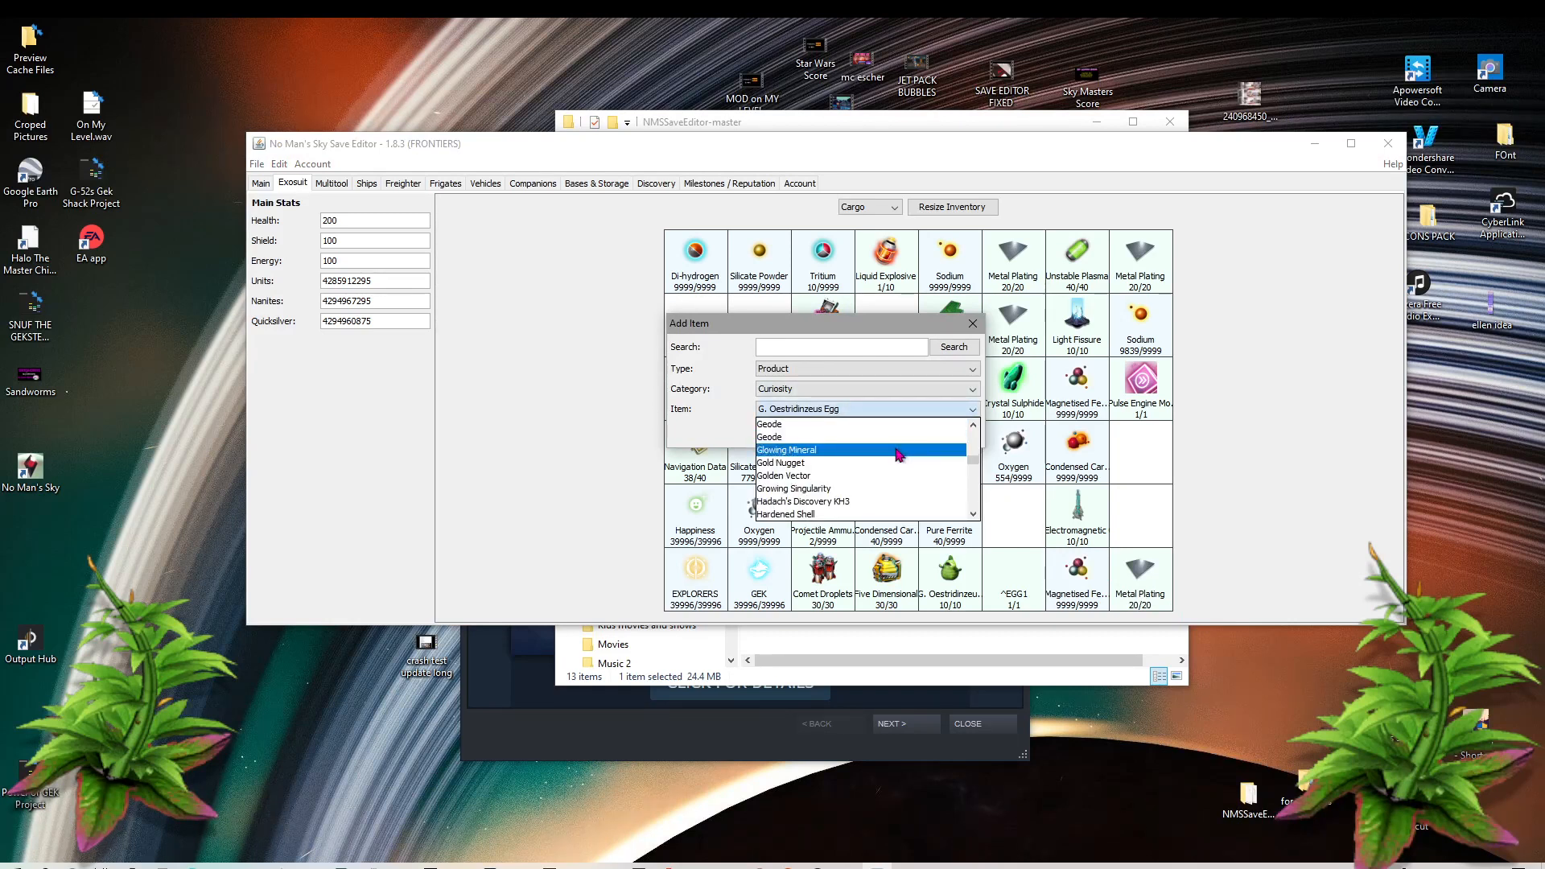
scroll(897, 449, "down", 2)
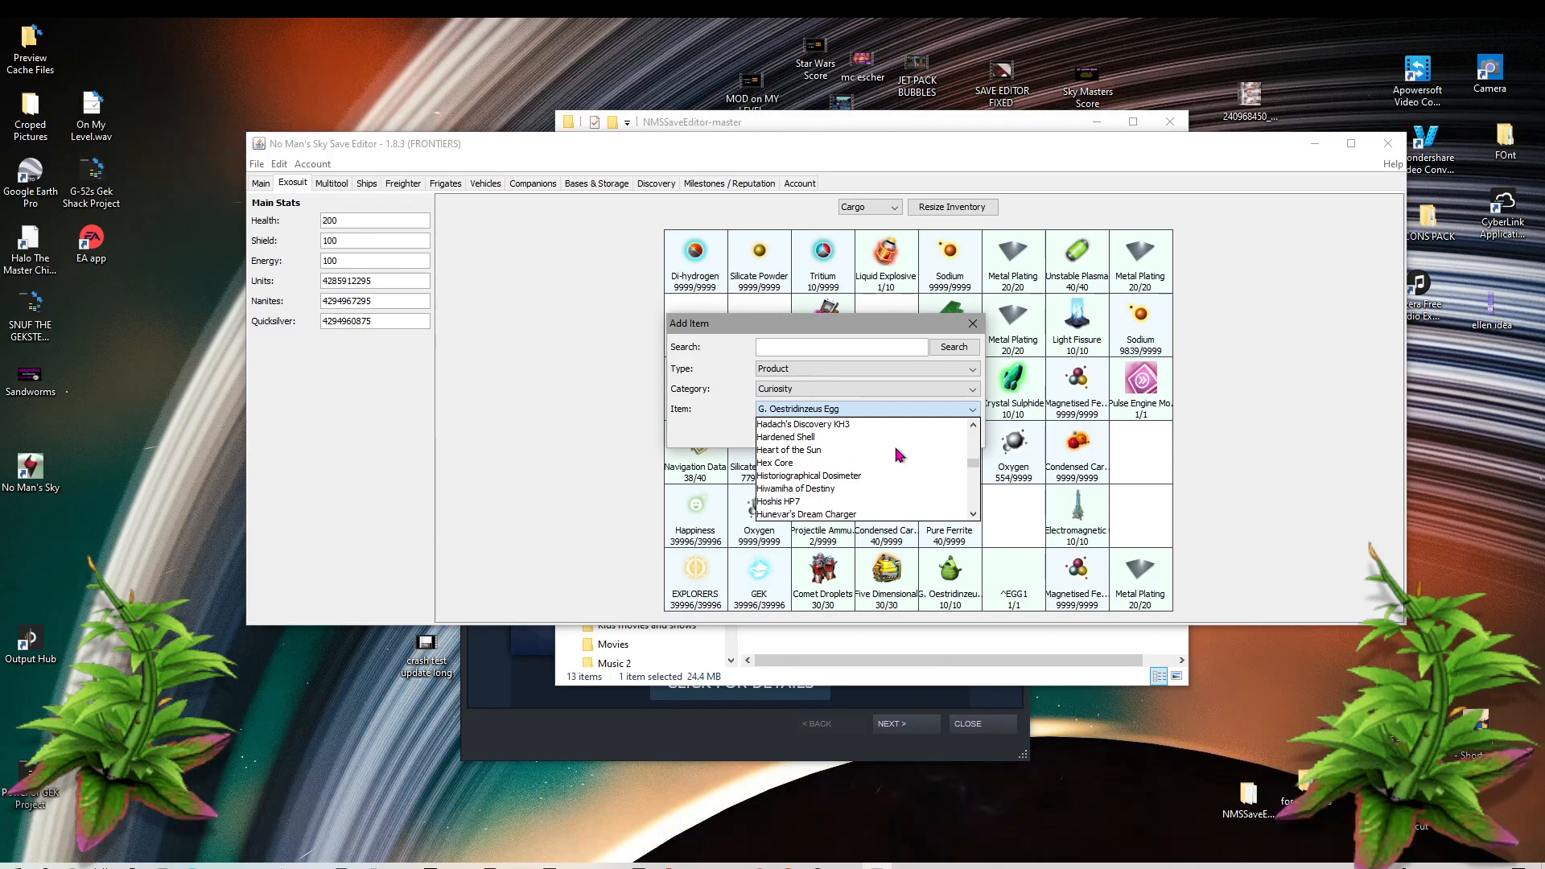
scroll(897, 451, "down", 1)
scroll(890, 452, "down", 1)
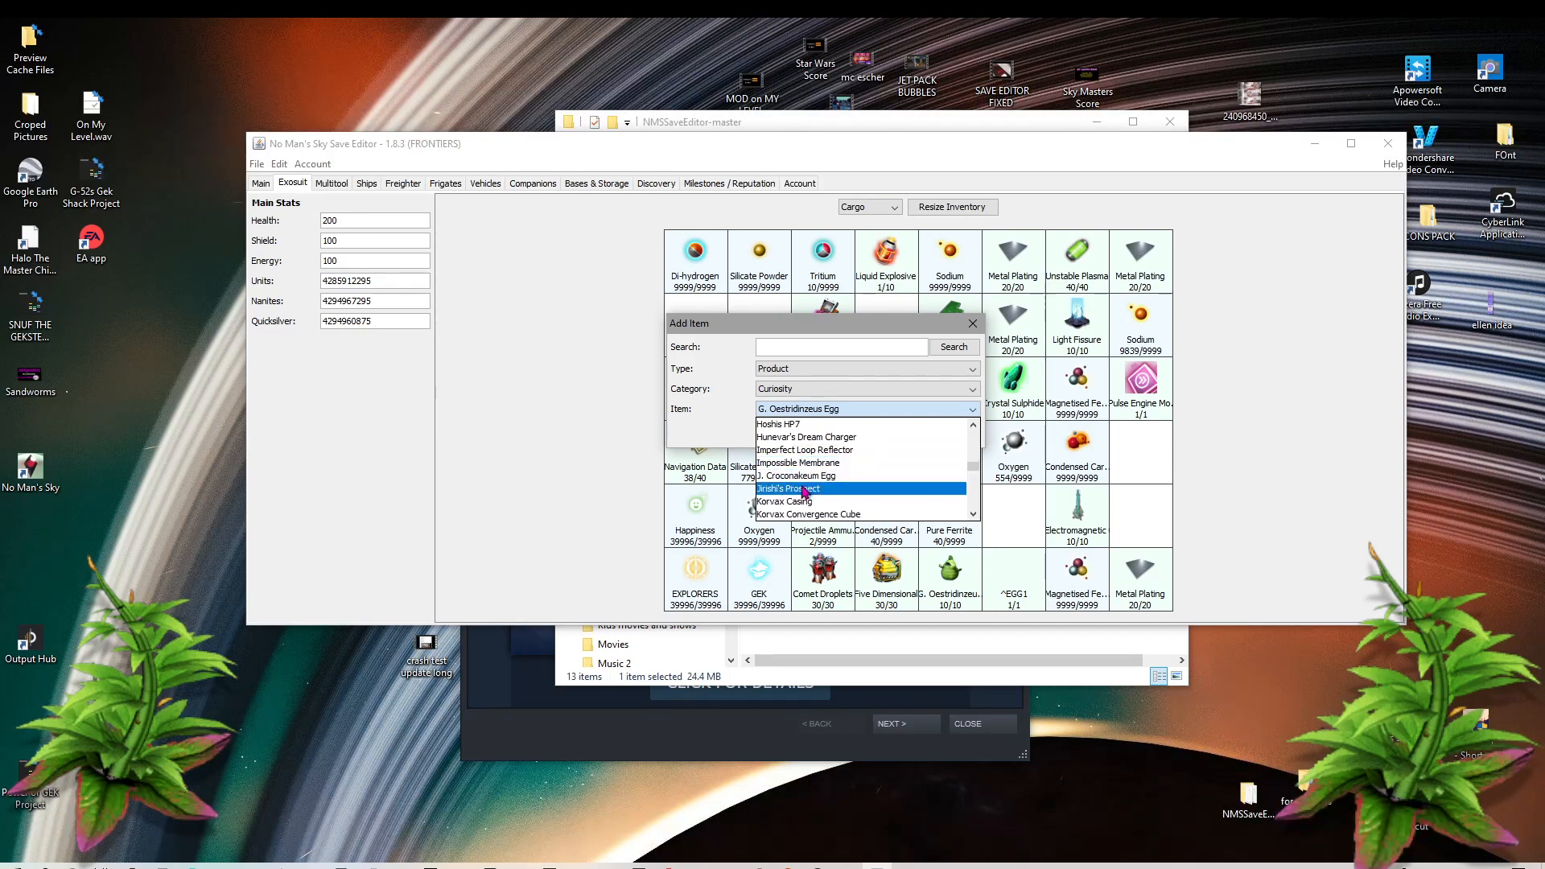
left_click(820, 476)
left_click(900, 438)
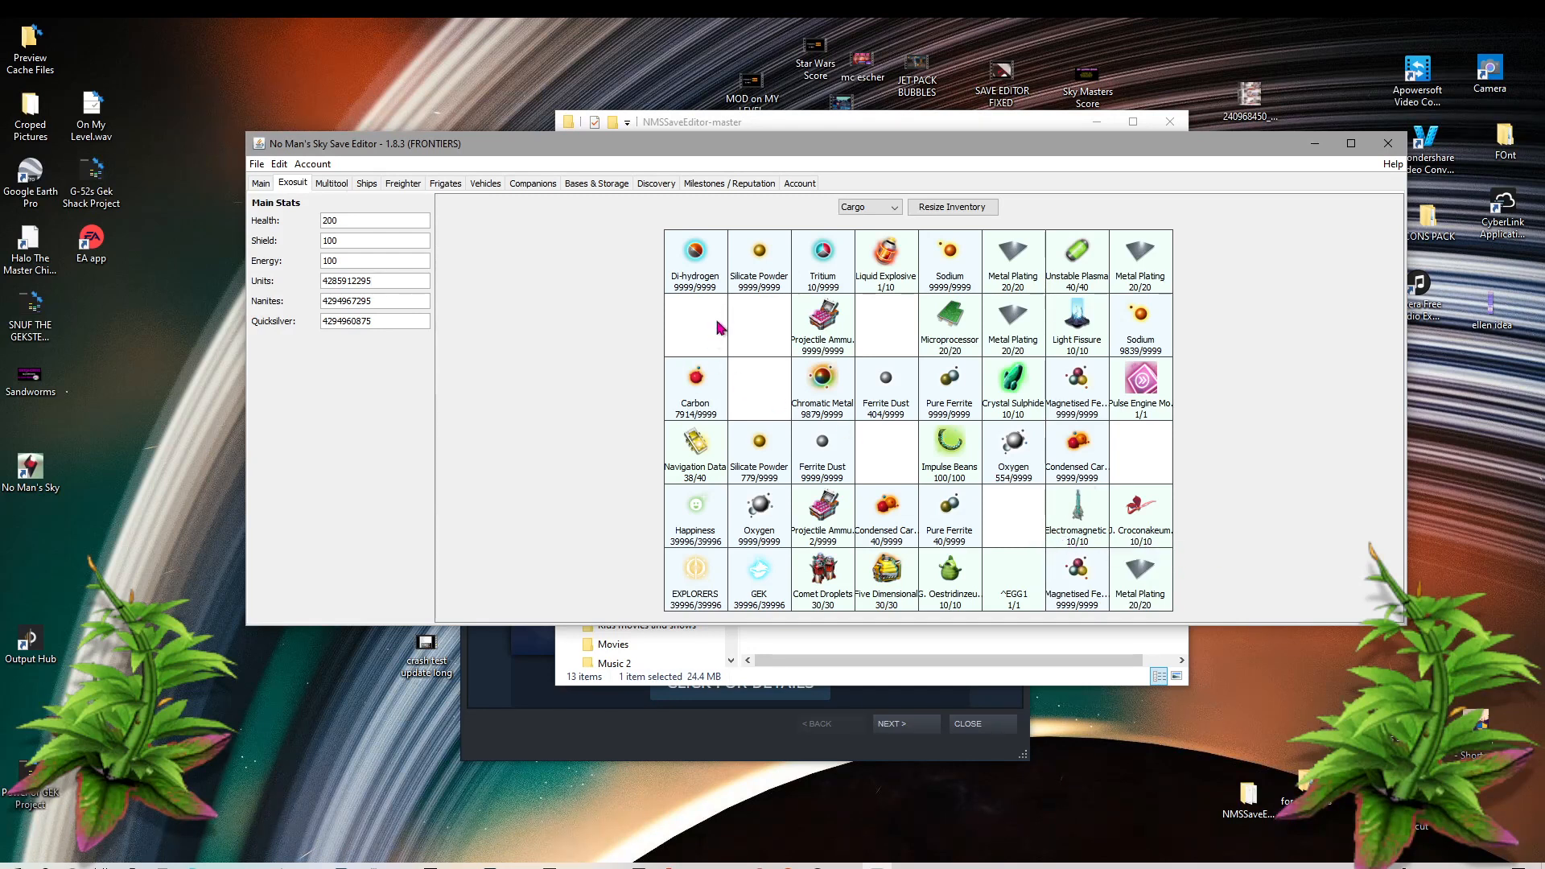
Step: Start adding an item to the first slot of the second cargo row and look through the remaining Curiosity products
right_click(693, 332)
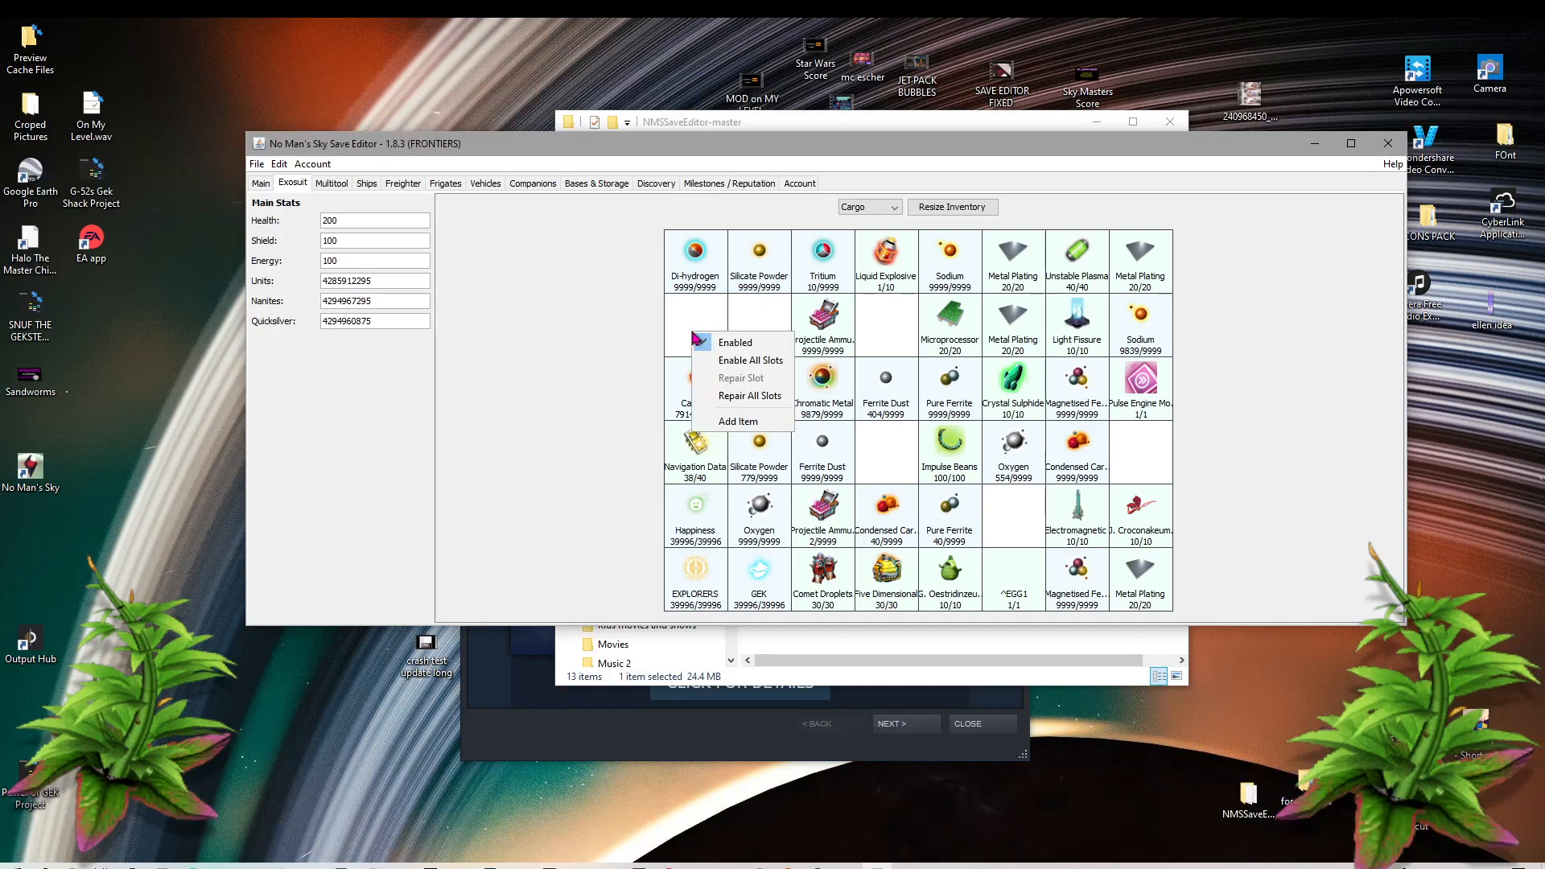
left_click(738, 421)
left_click(807, 410)
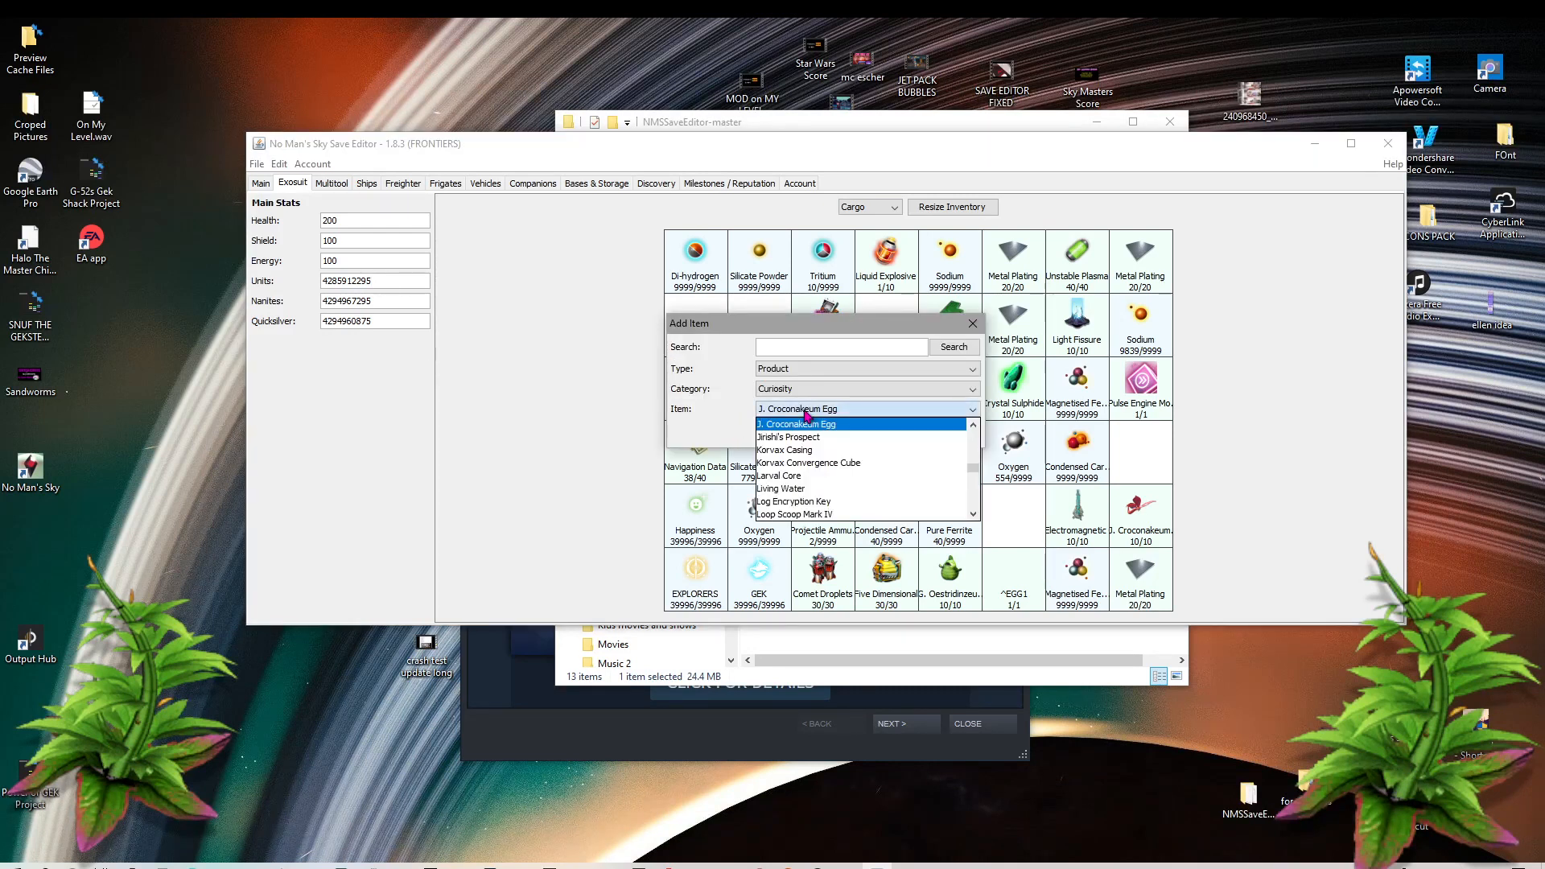
scroll(833, 487, "down", 2)
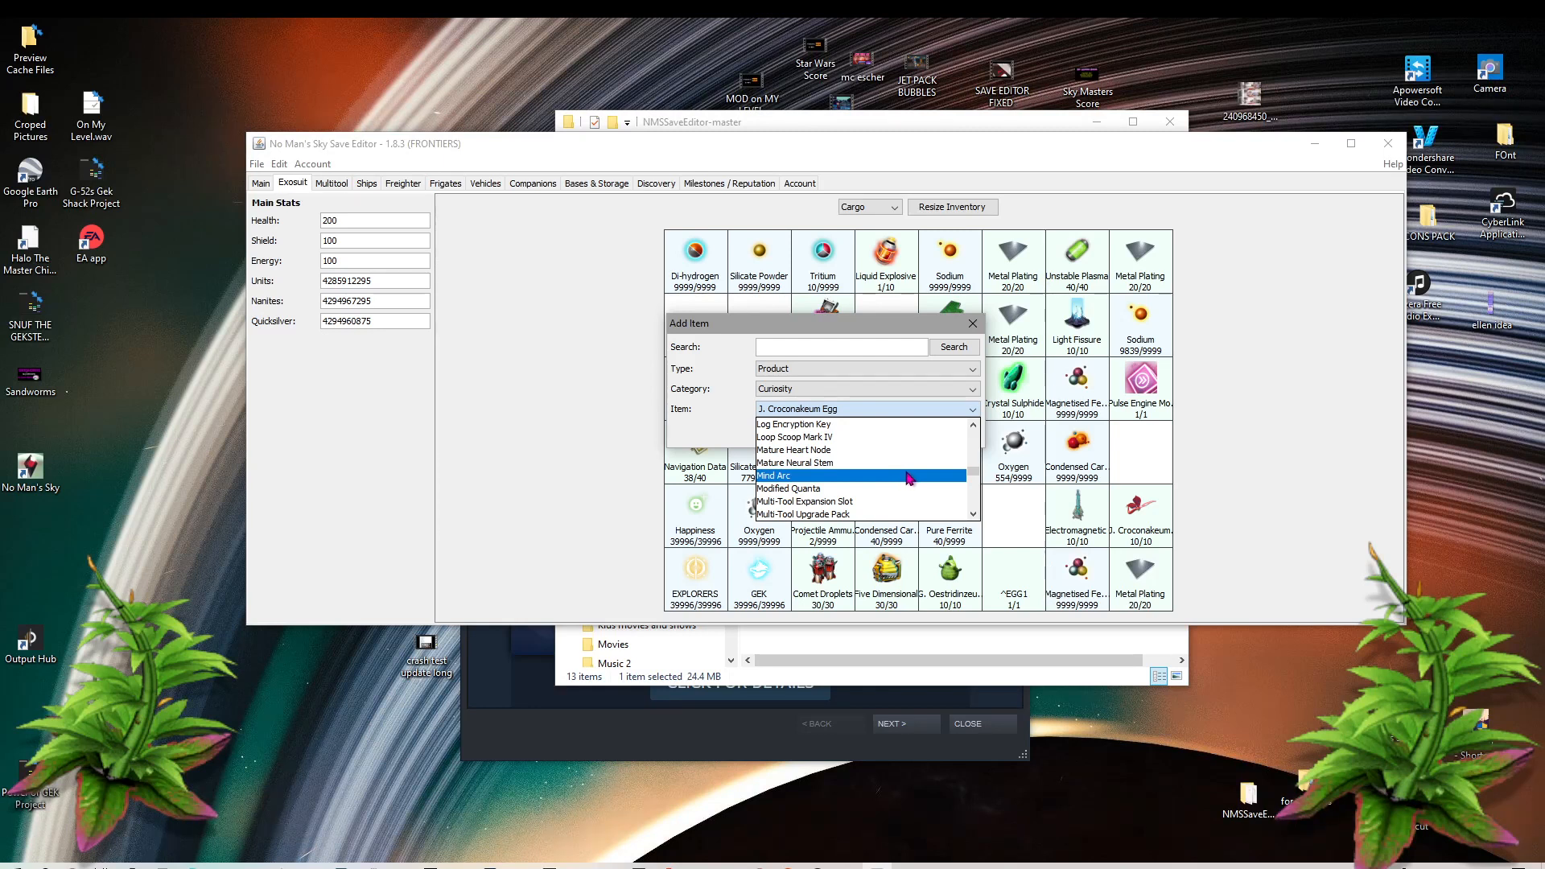
scroll(909, 478, "down", 3)
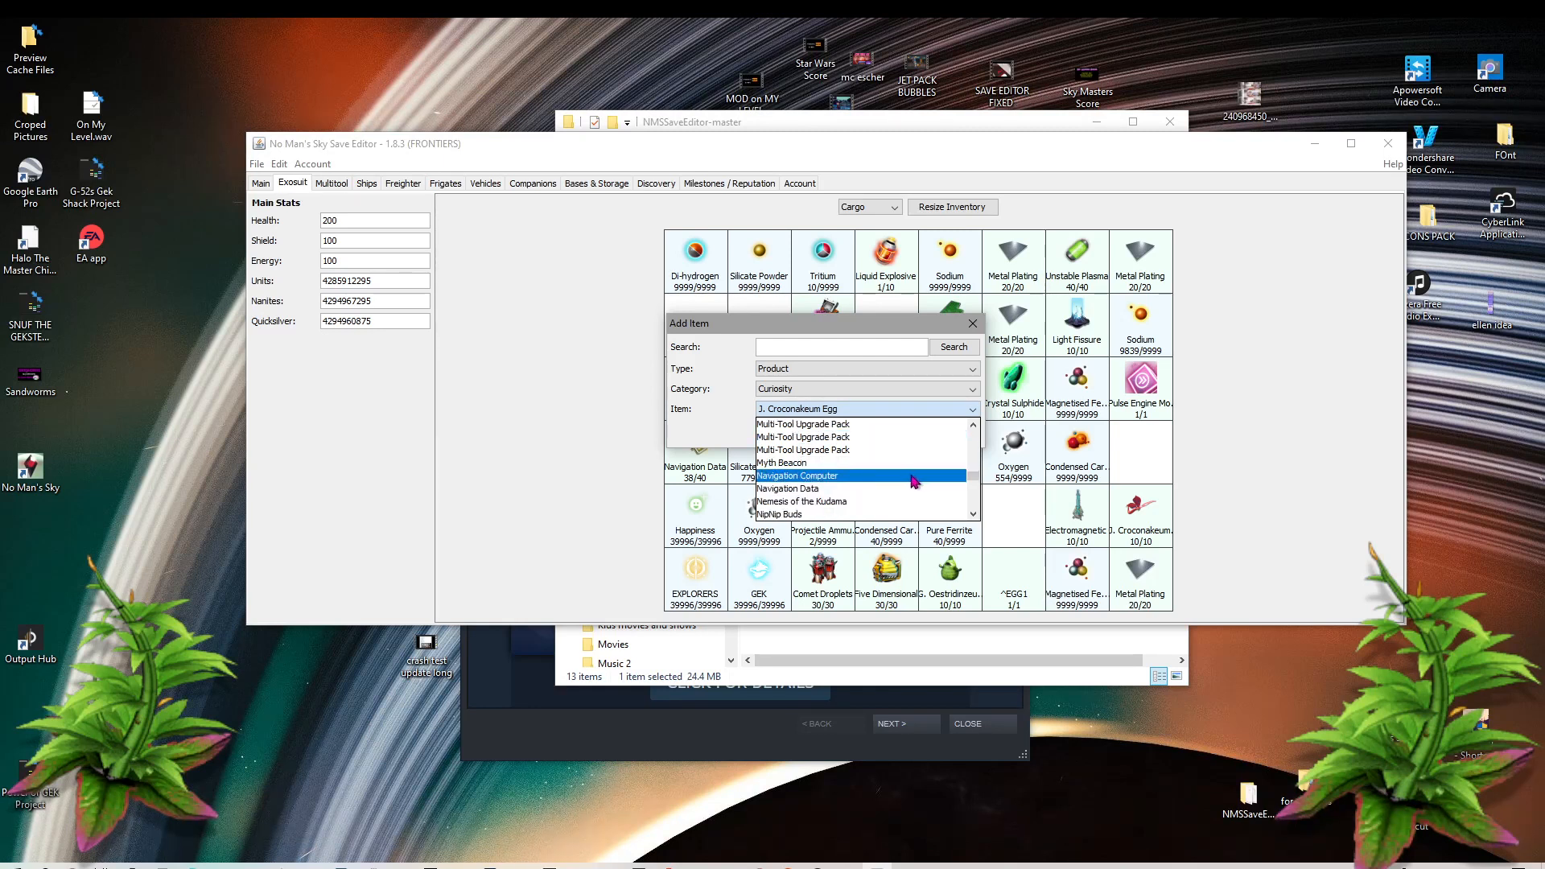
scroll(913, 481, "down", 2)
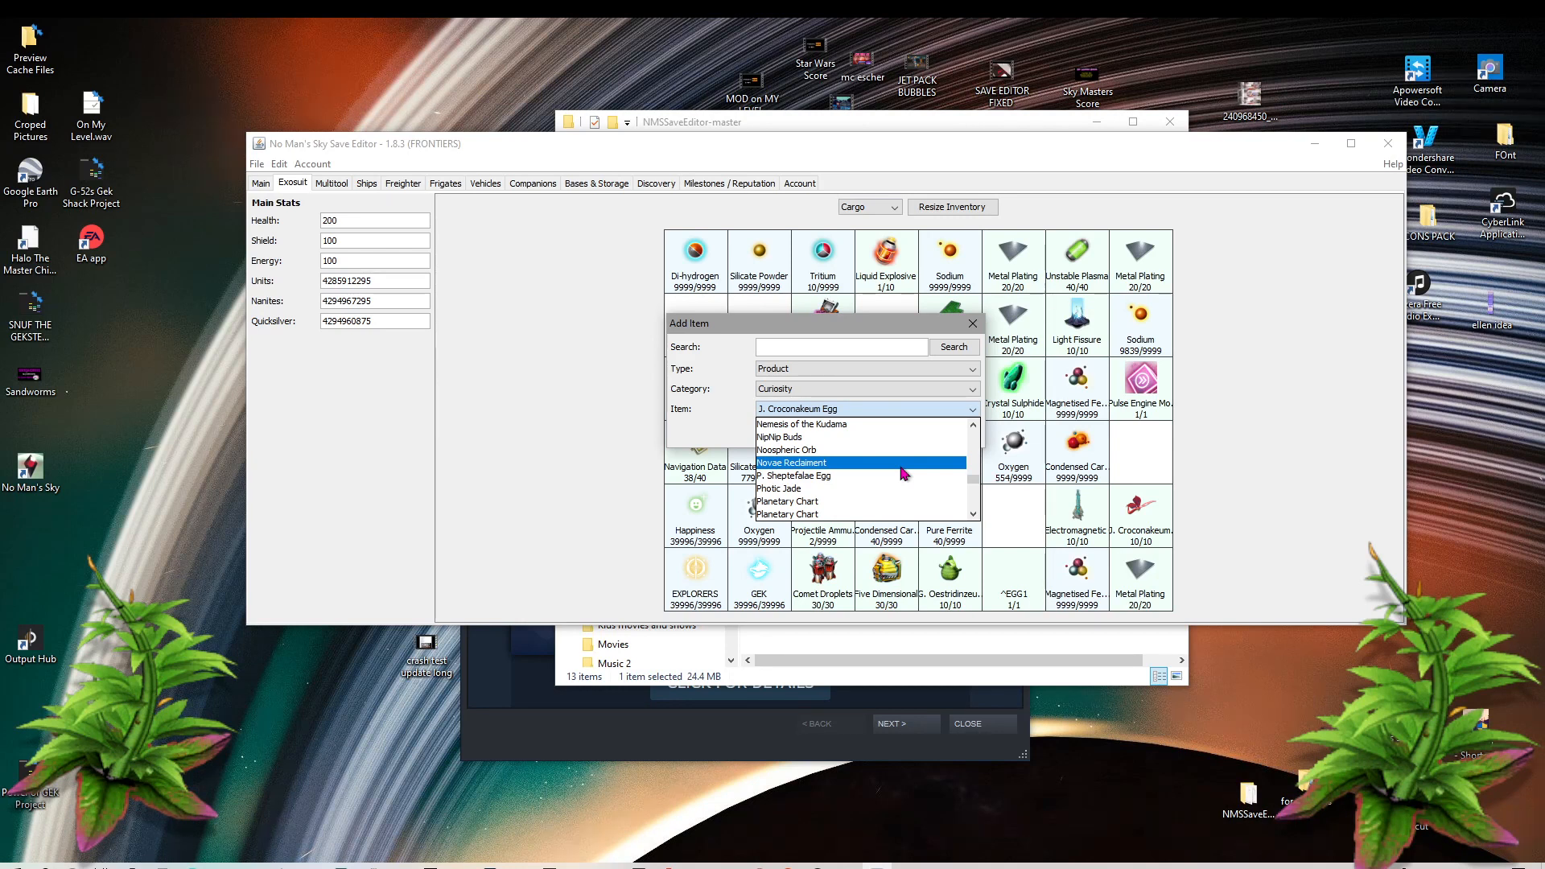
scroll(903, 473, "down", 1)
scroll(903, 473, "down", 3)
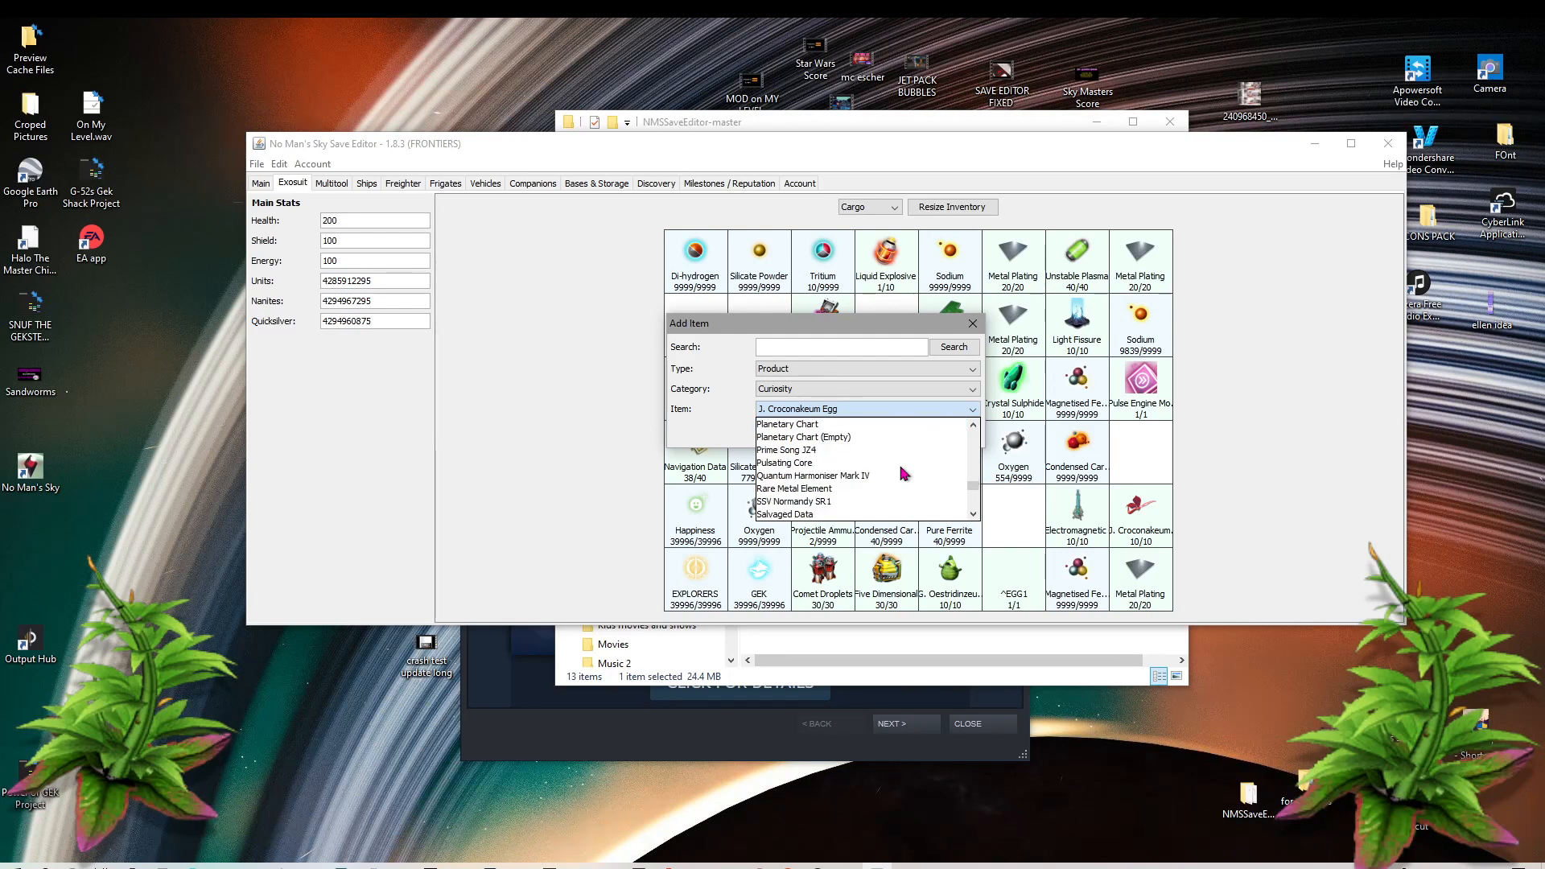
scroll(903, 474, "down", 2)
scroll(903, 474, "down", 2)
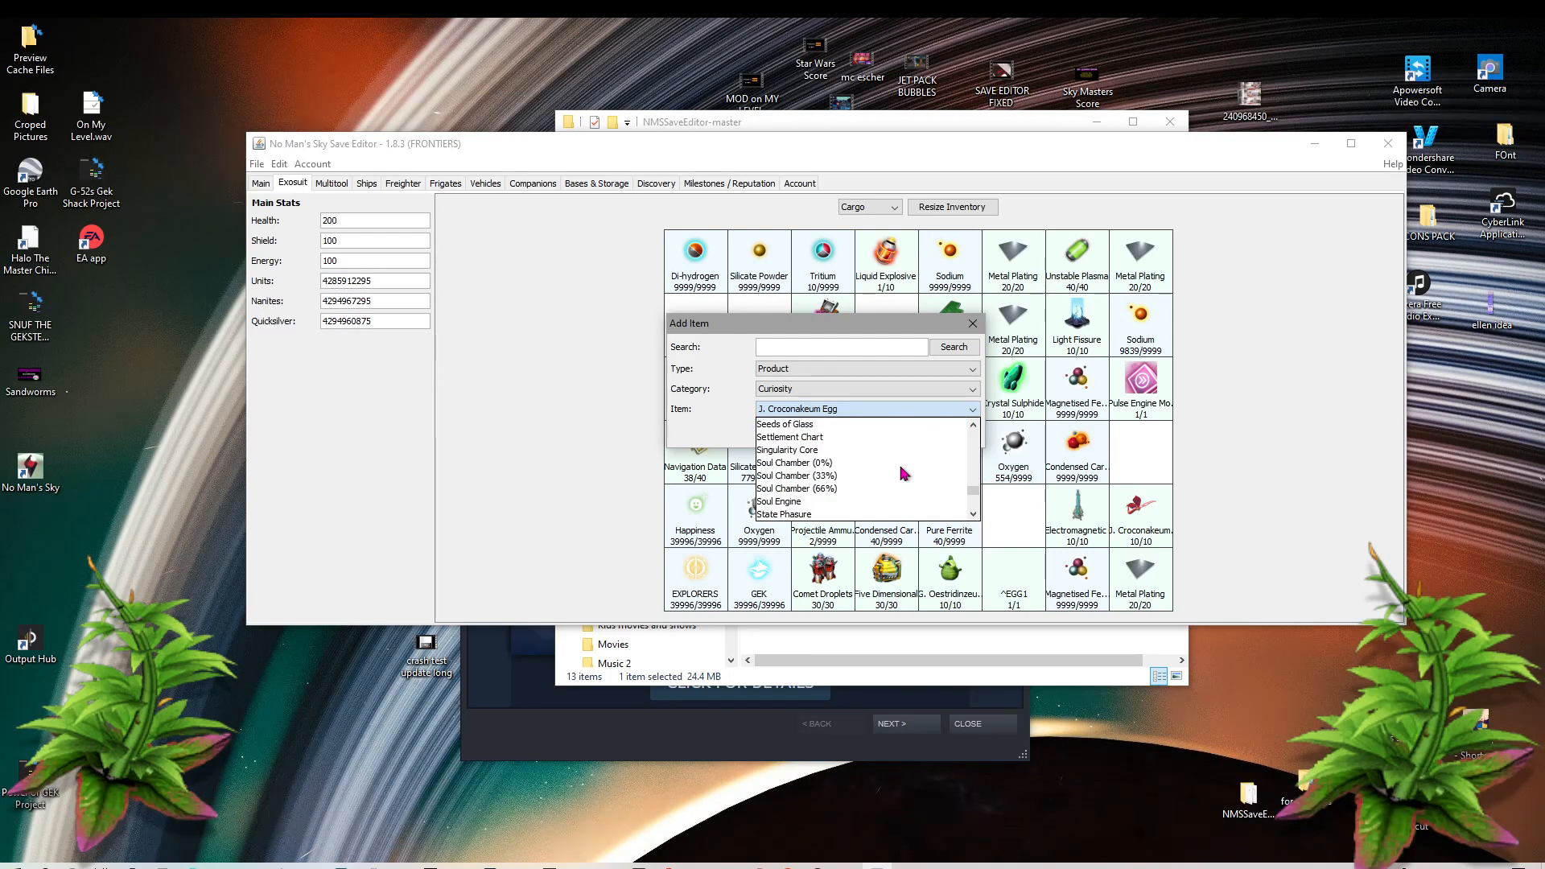
scroll(903, 474, "down", 4)
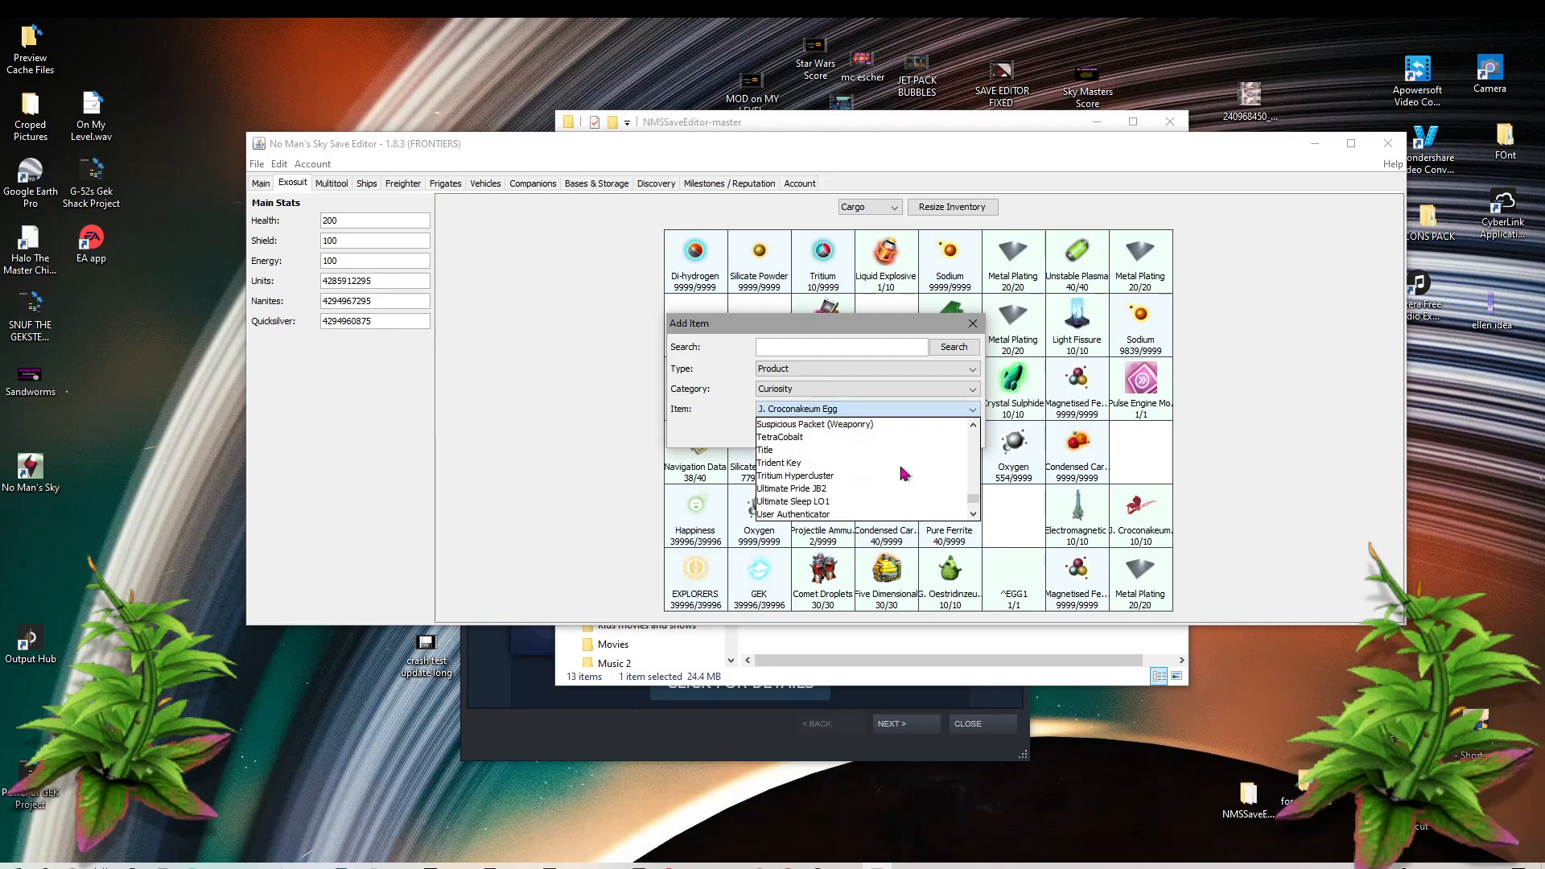
scroll(903, 473, "down", 1)
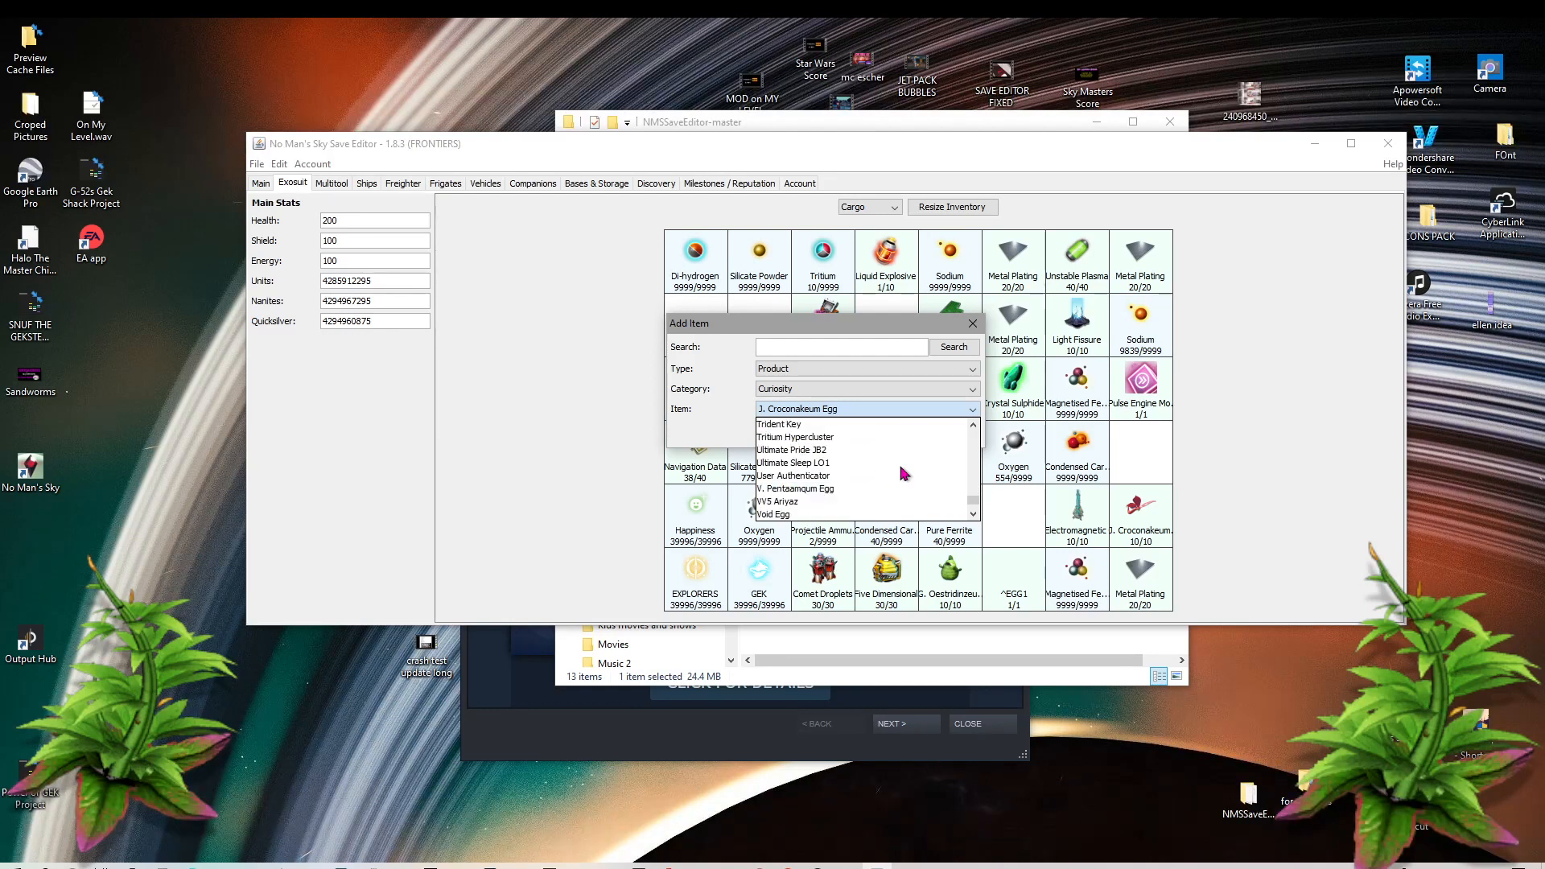
scroll(903, 474, "down", 2)
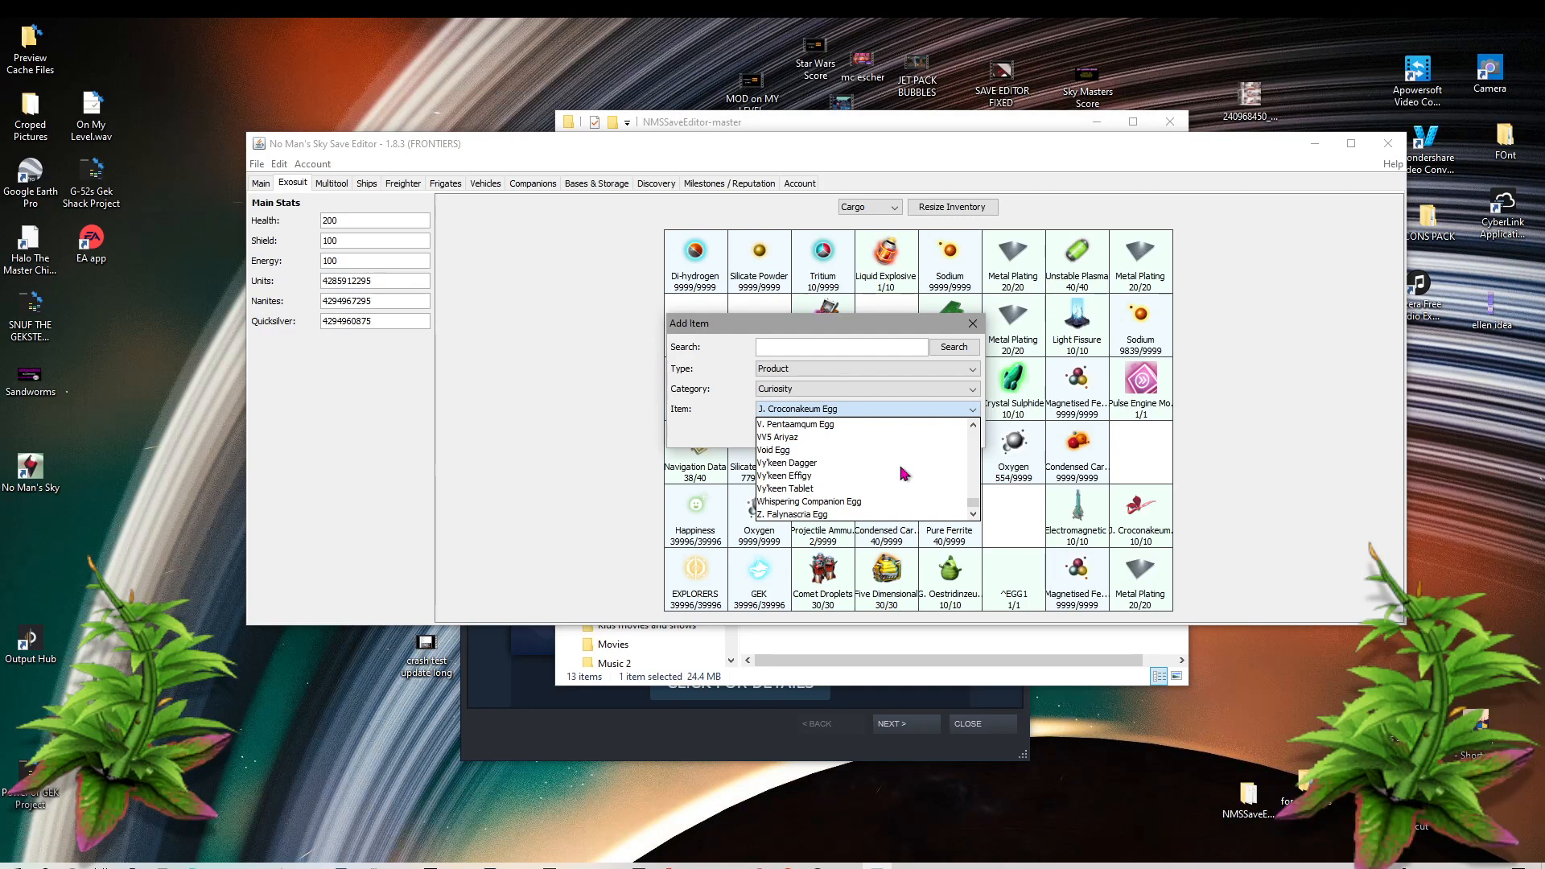
Step: Change the product category to Building Part and bring up its selection of items
left_click(832, 391)
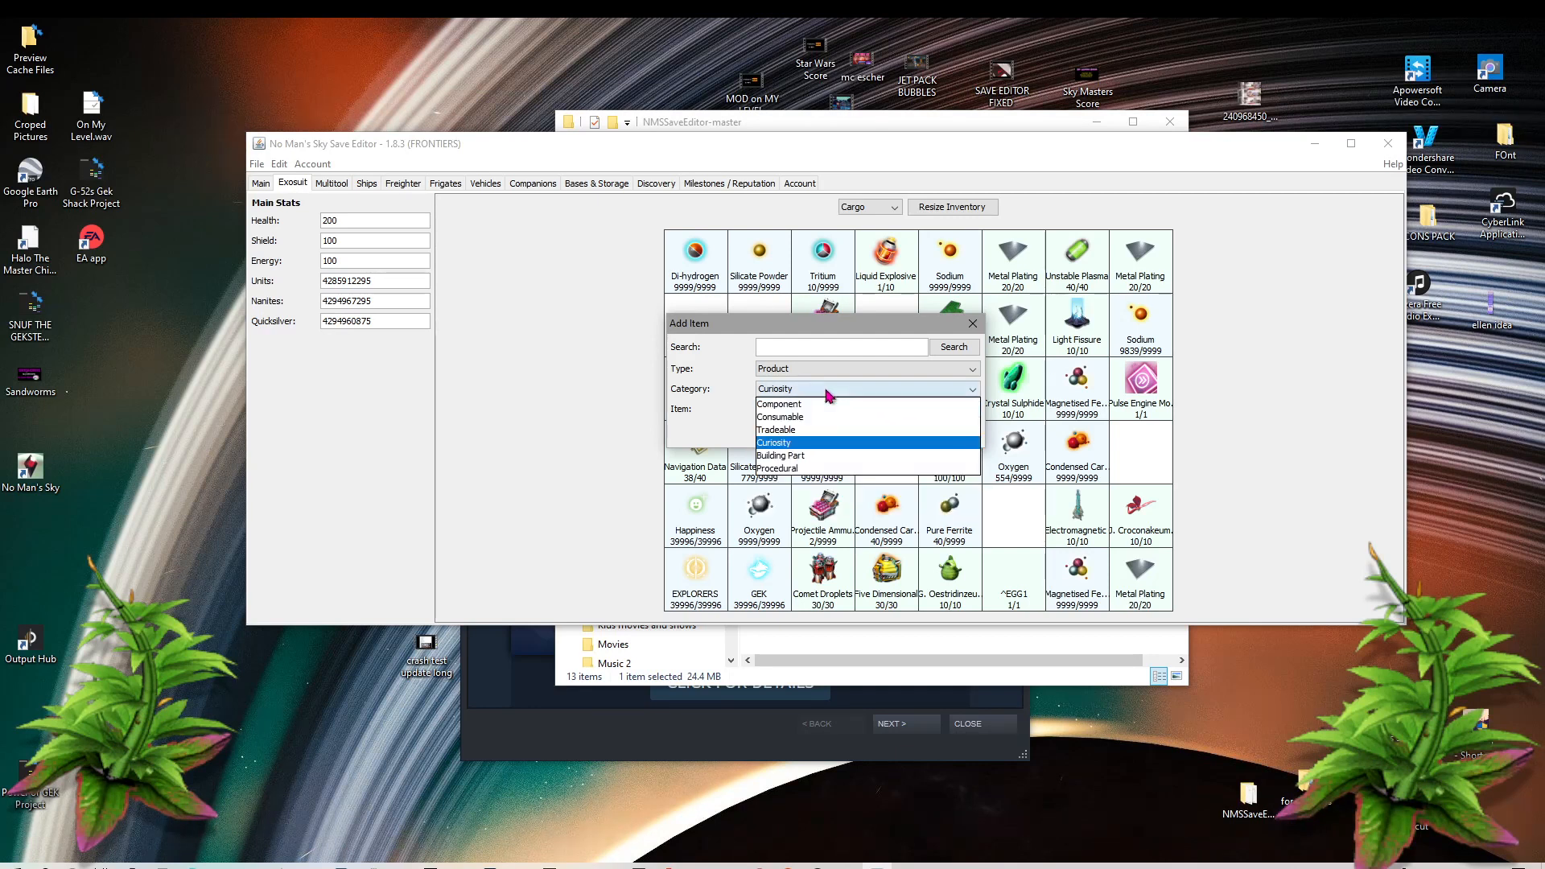
left_click(817, 457)
left_click(914, 409)
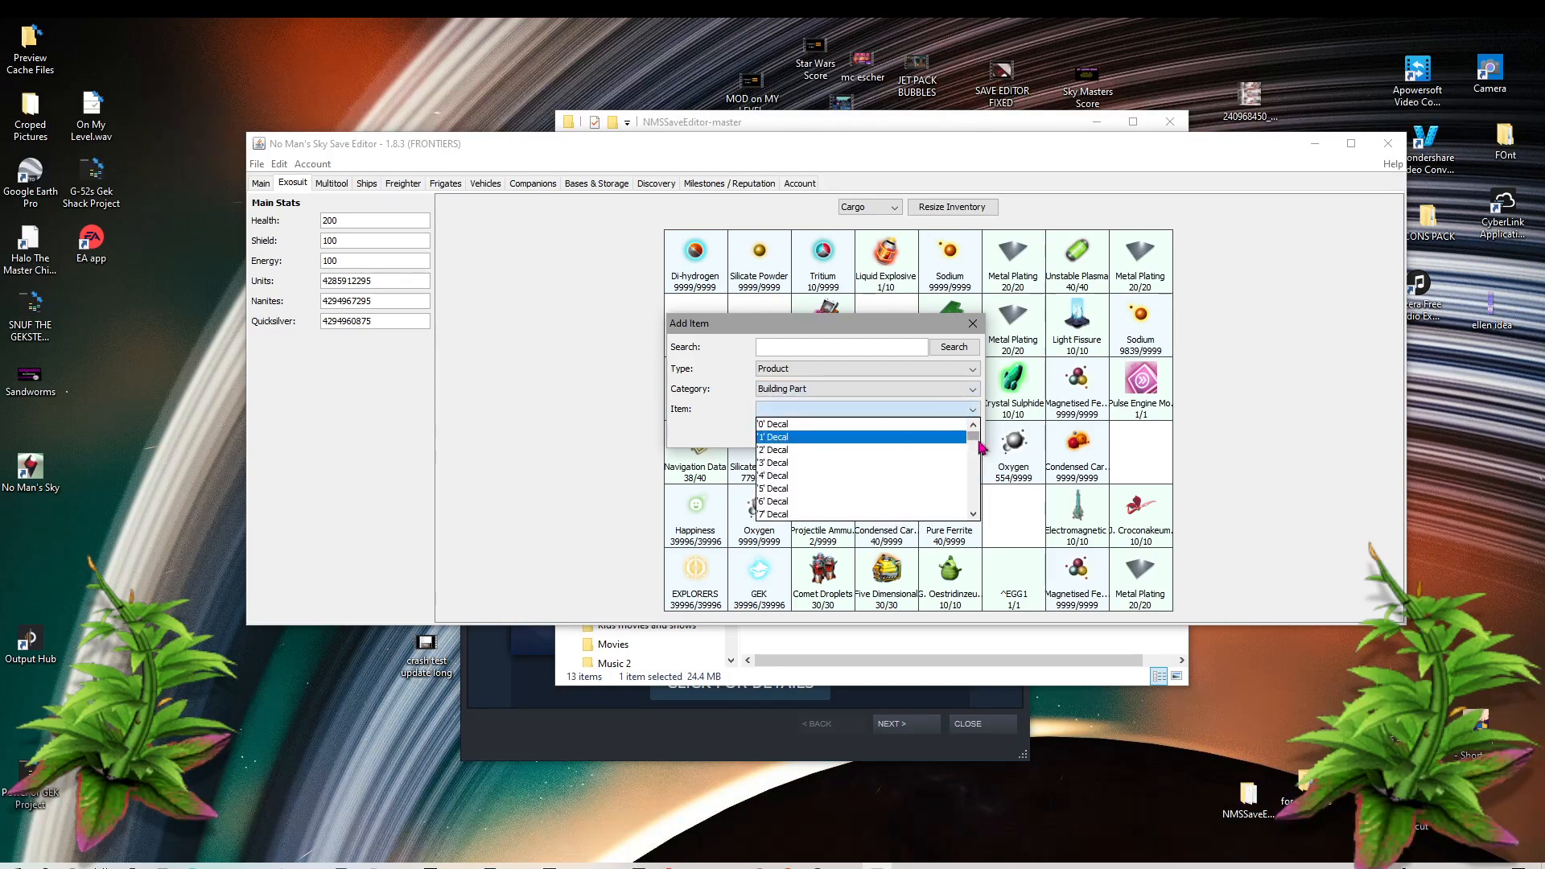
Step: Look through the Building Part products from the end of the item selection back towards the items starting with S
left_click_drag(975, 443, 980, 522)
scroll(886, 507, "up", 5)
scroll(880, 503, "up", 4)
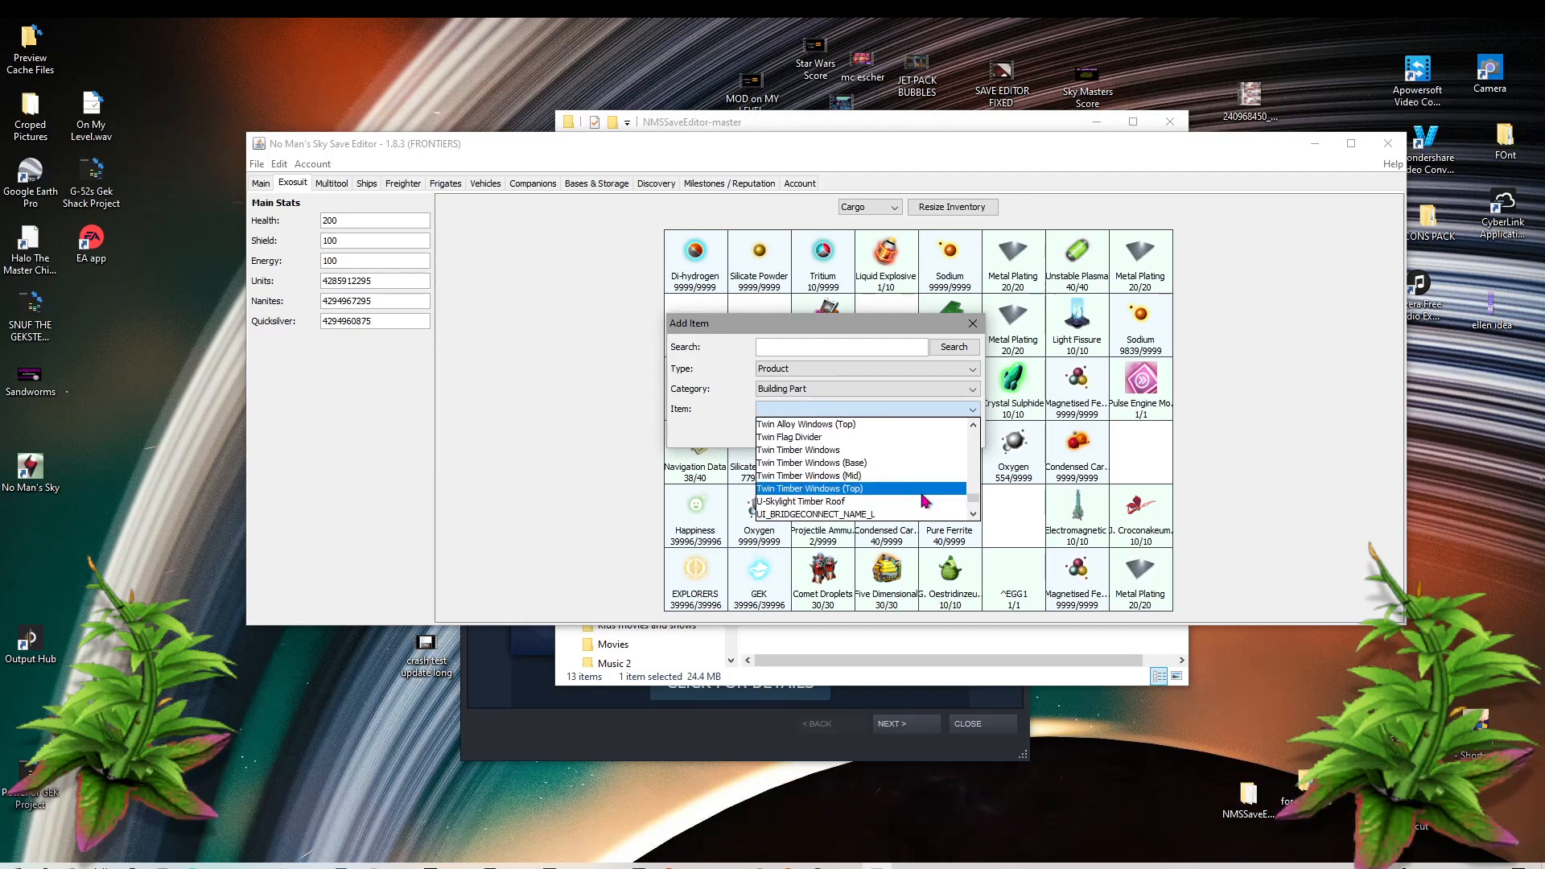
scroll(931, 499, "up", 8)
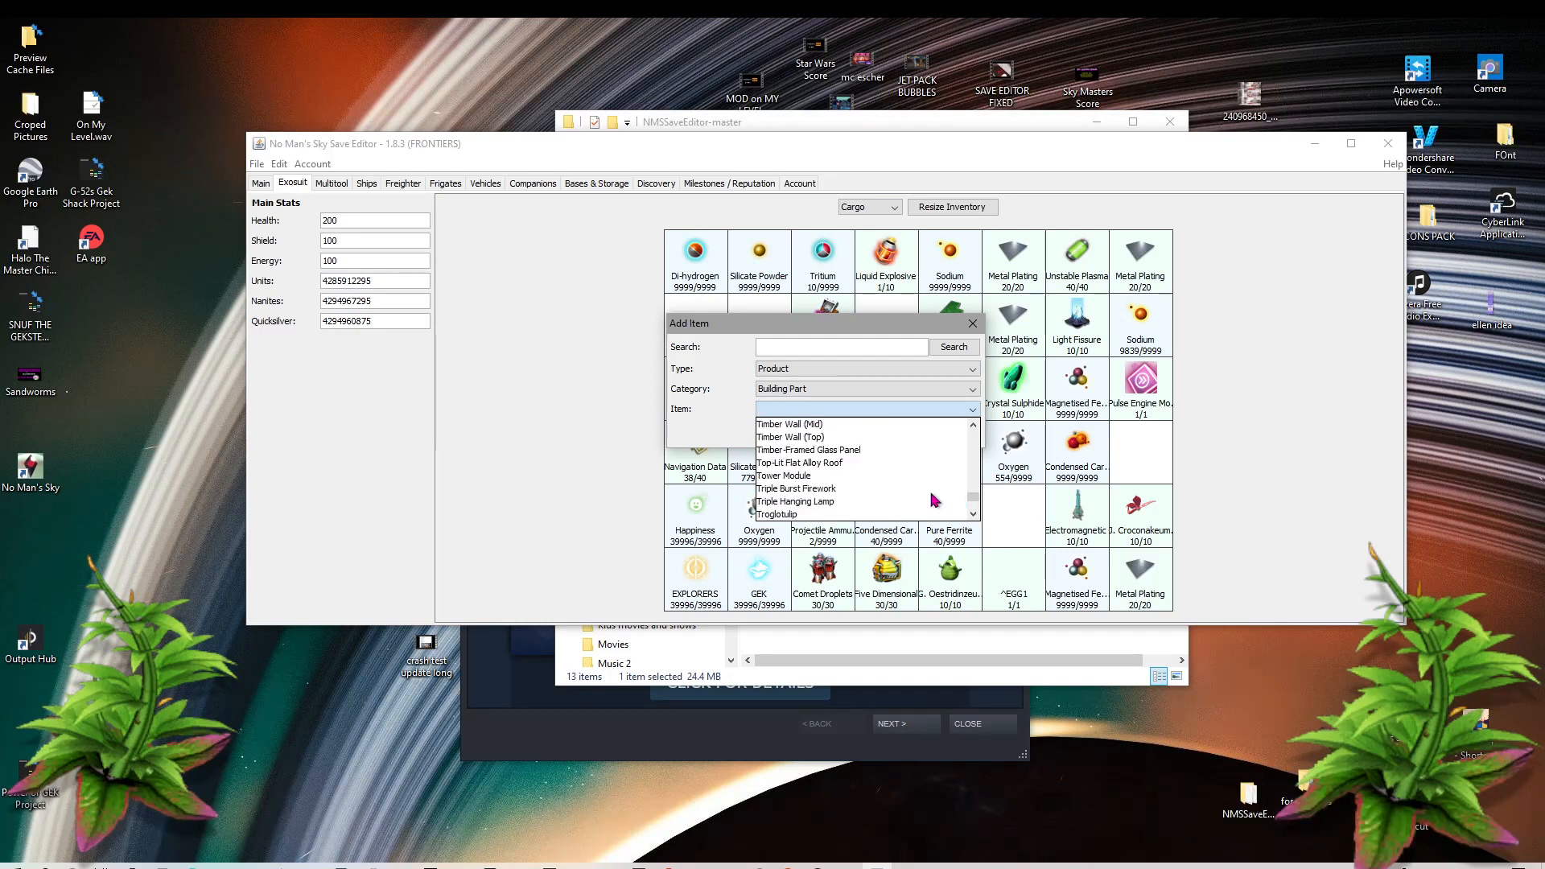
scroll(931, 495, "up", 8)
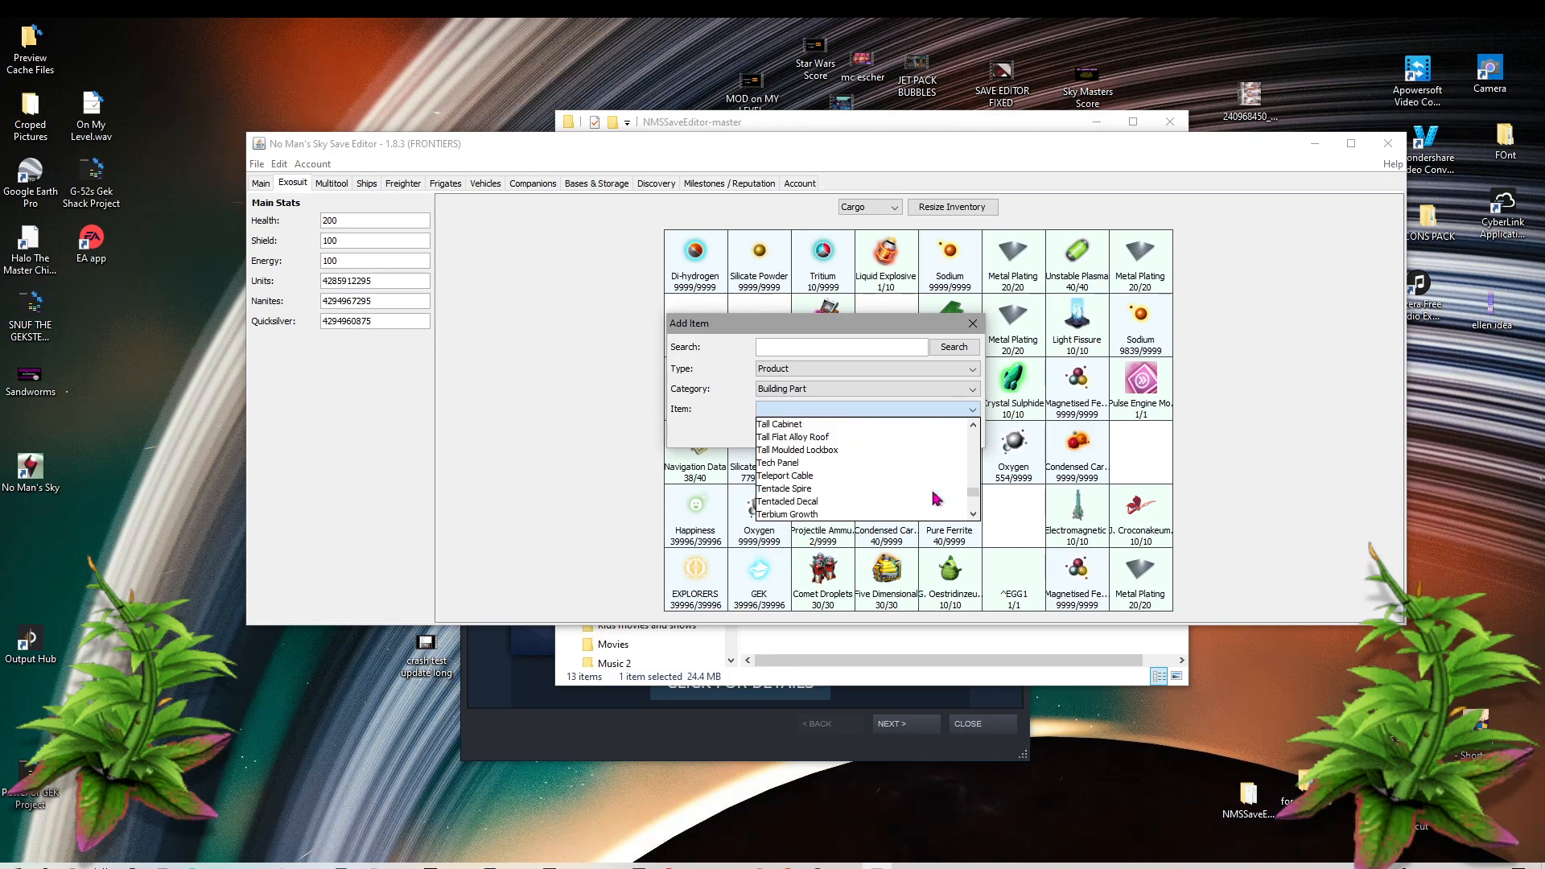
scroll(937, 499, "up", 8)
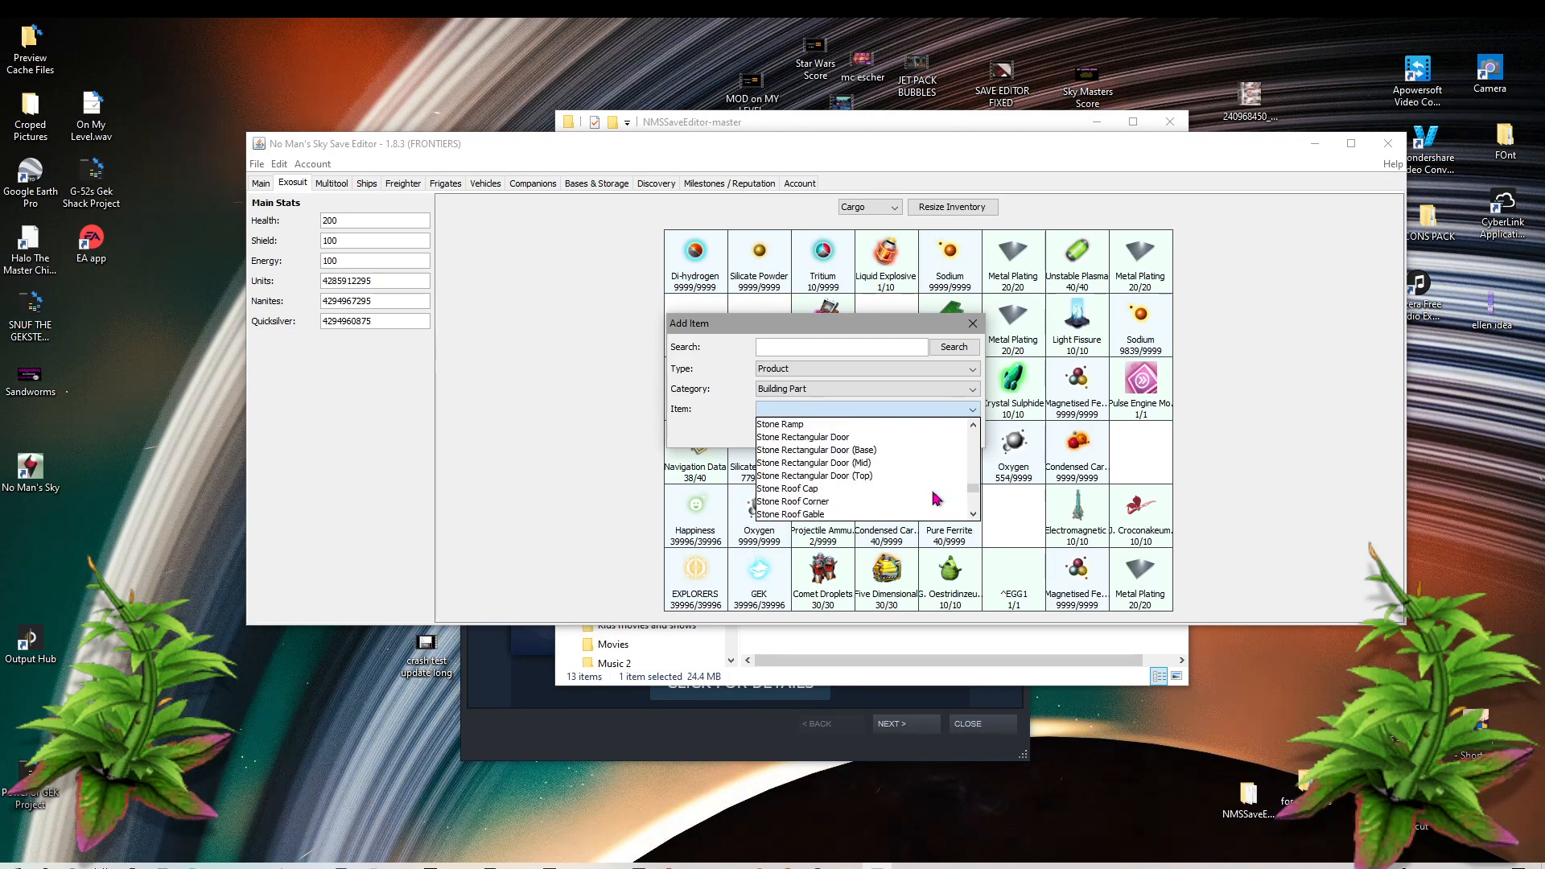
scroll(937, 497, "up", 8)
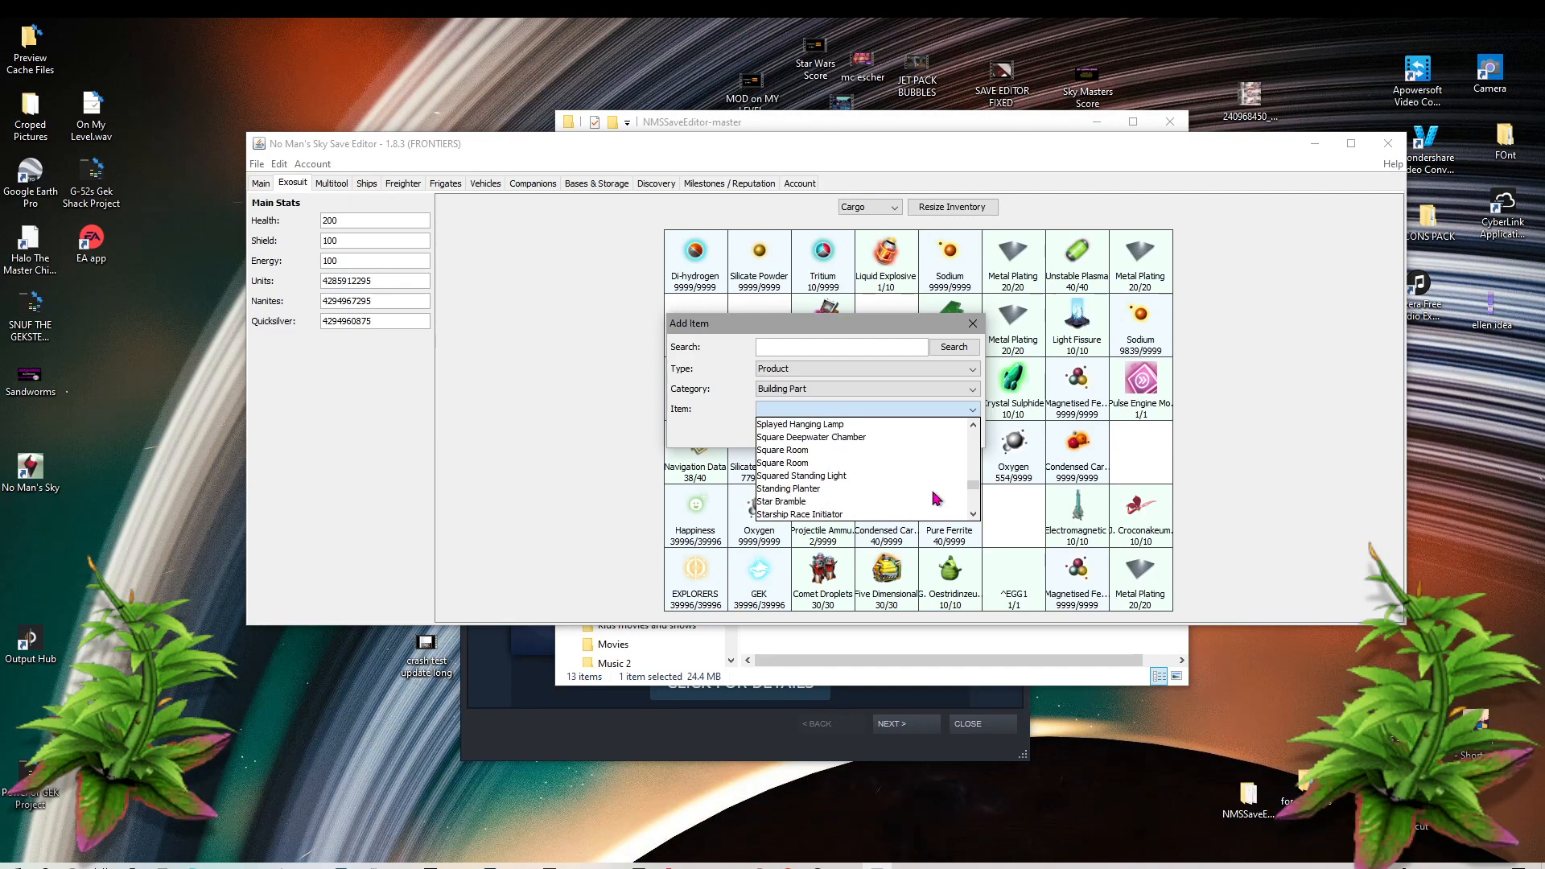
scroll(942, 495, "up", 6)
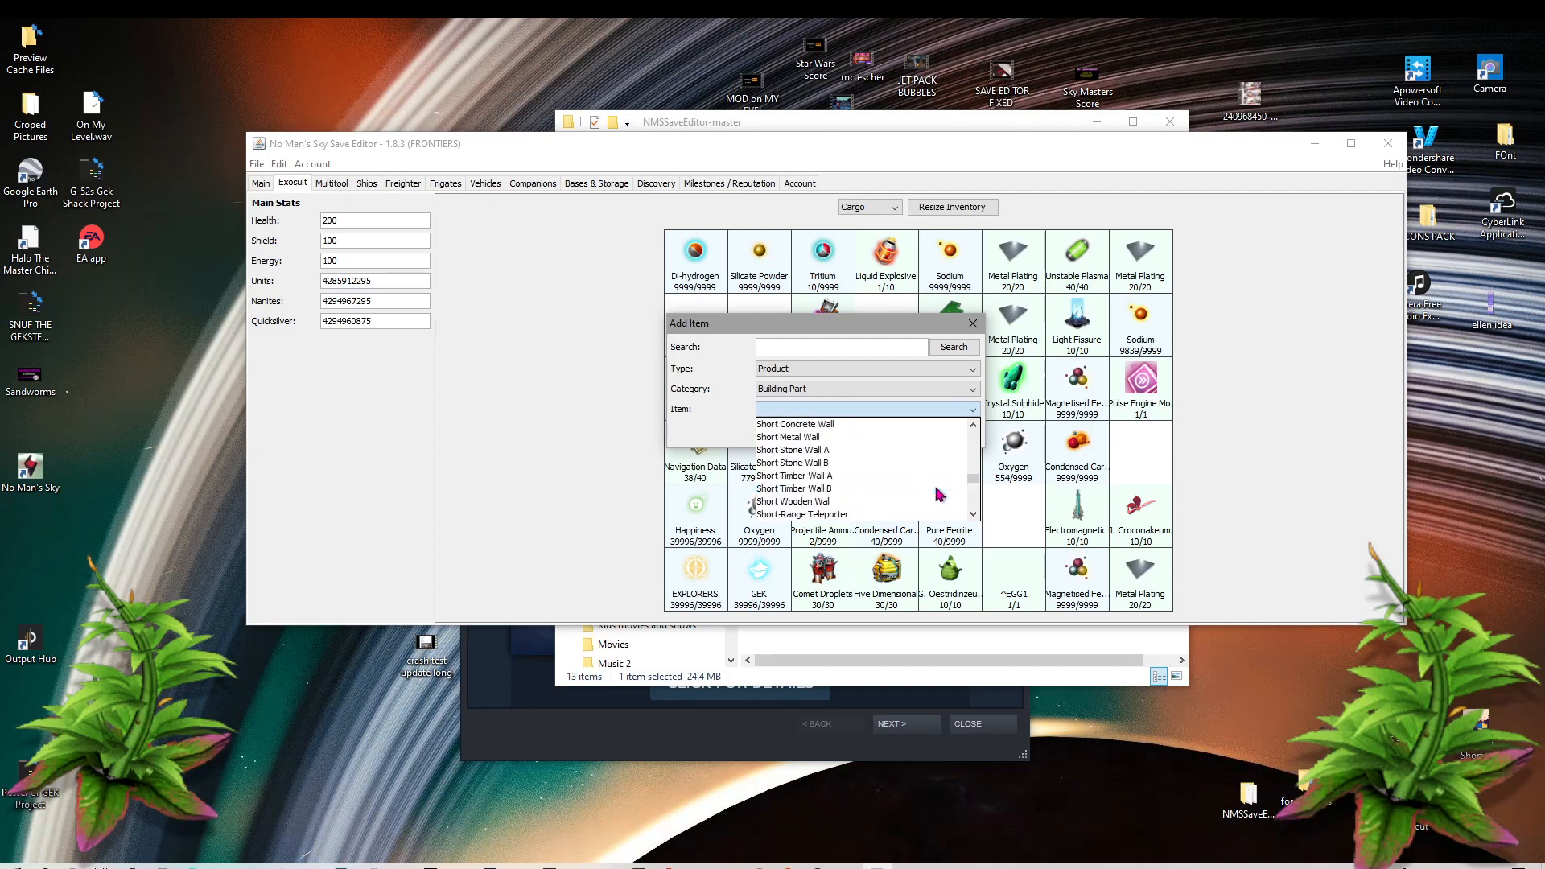
Step: Change the product category to Procedural, look through its items, and leave the item addition without saving
left_click(851, 391)
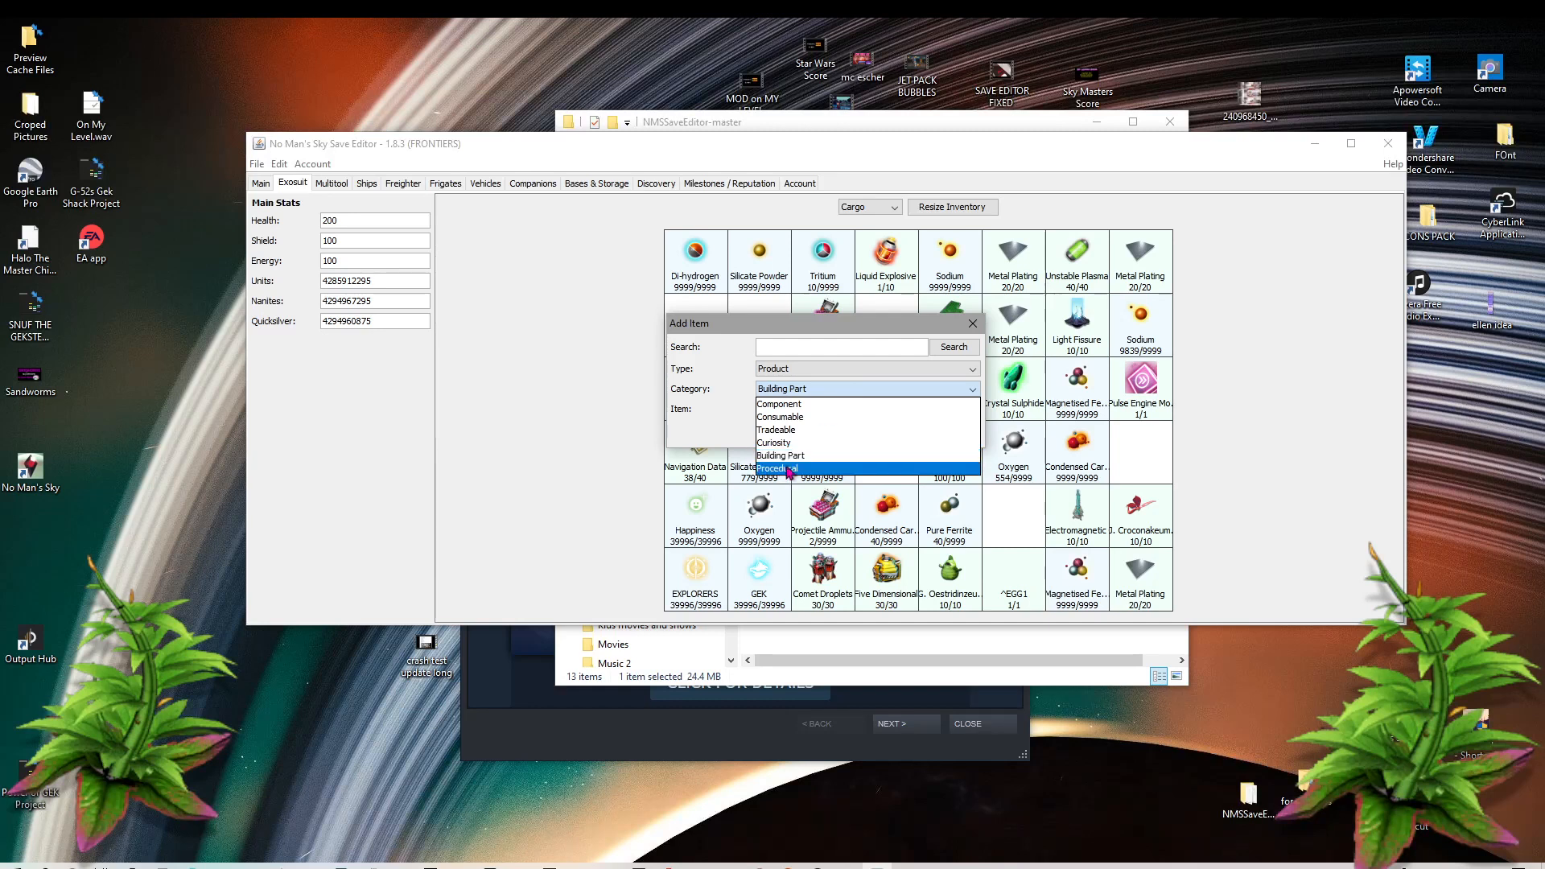
left_click(792, 470)
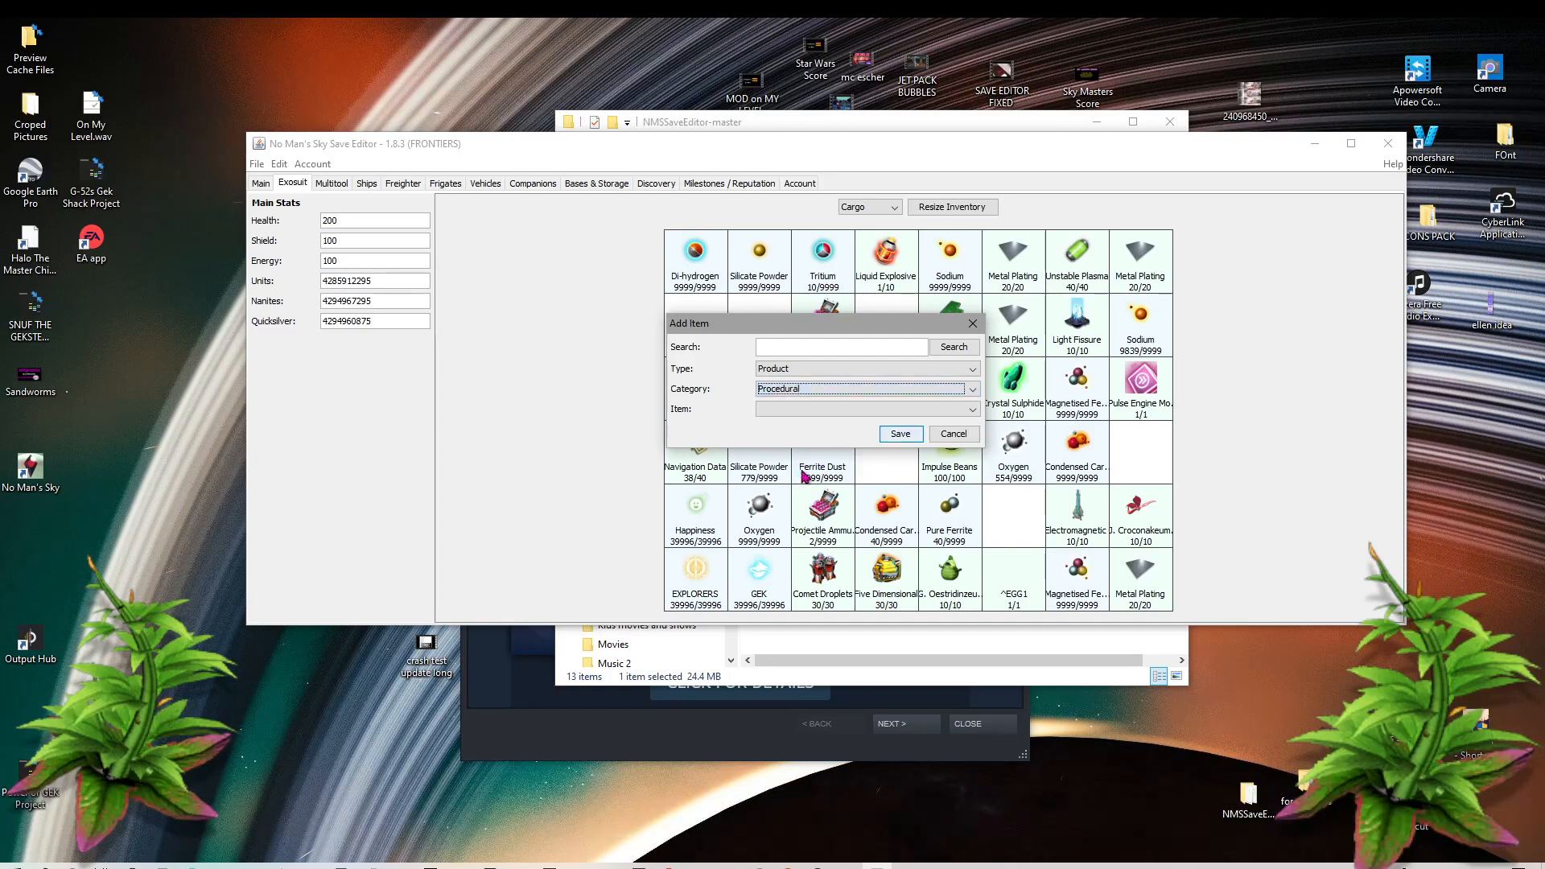
left_click(938, 414)
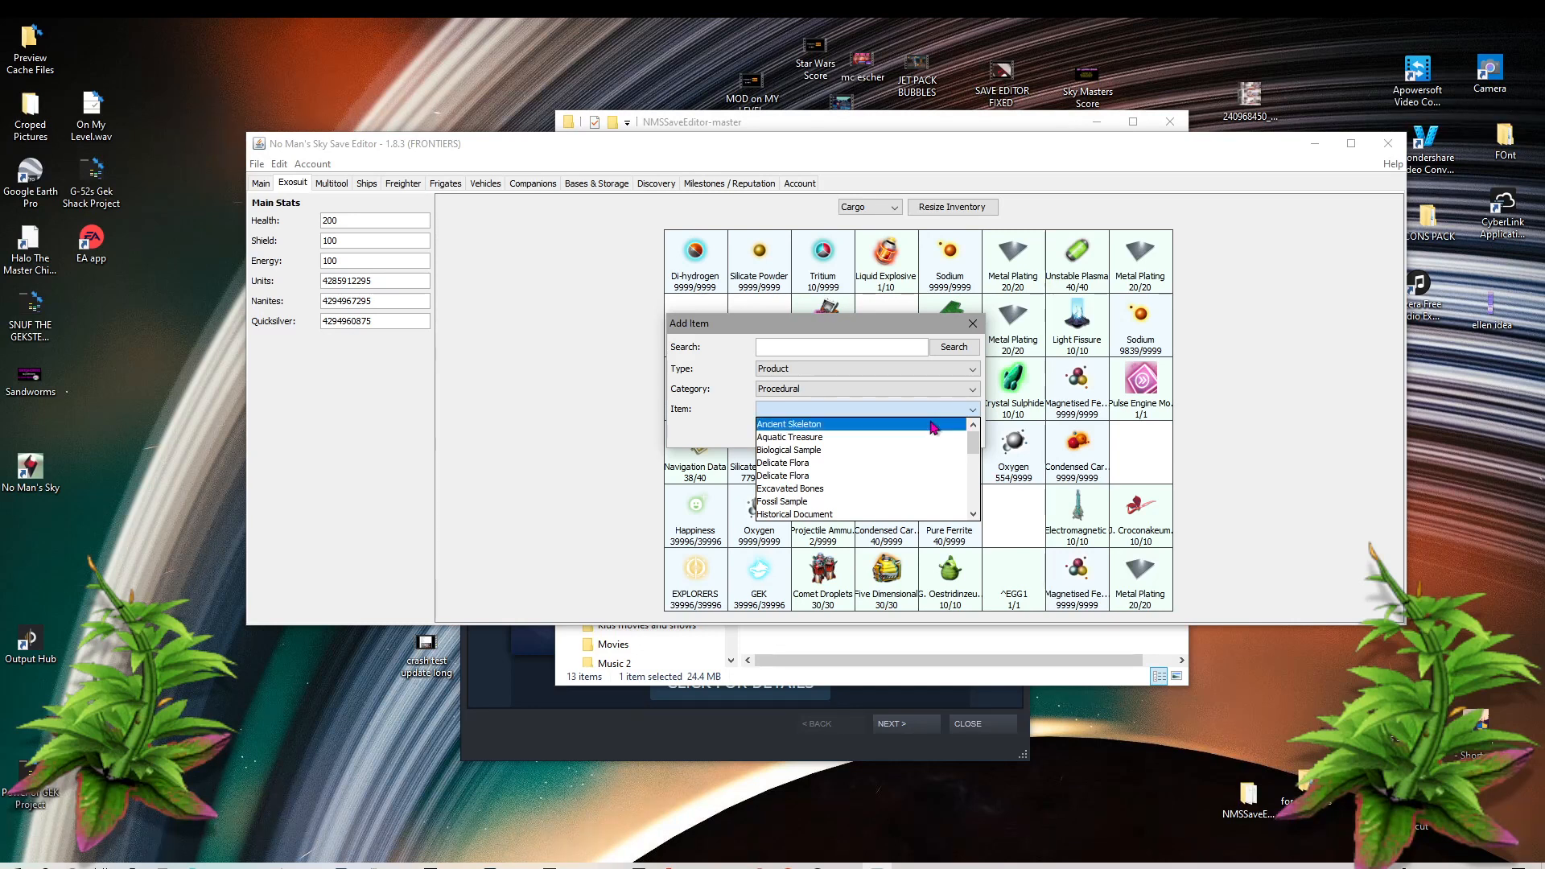
scroll(881, 473, "down", 2)
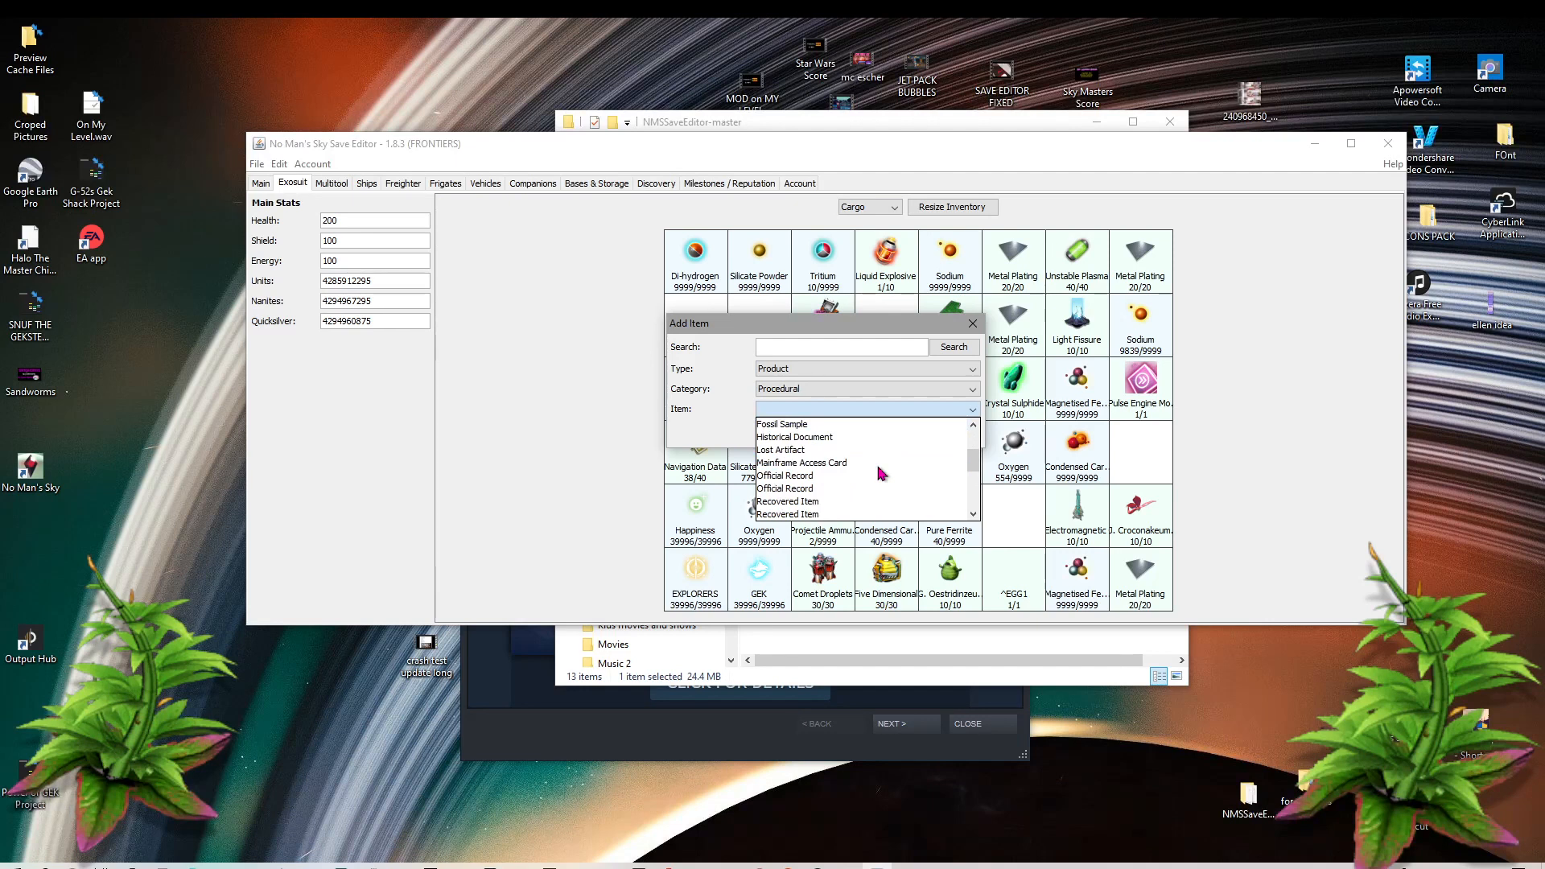
scroll(880, 467, "down", 2)
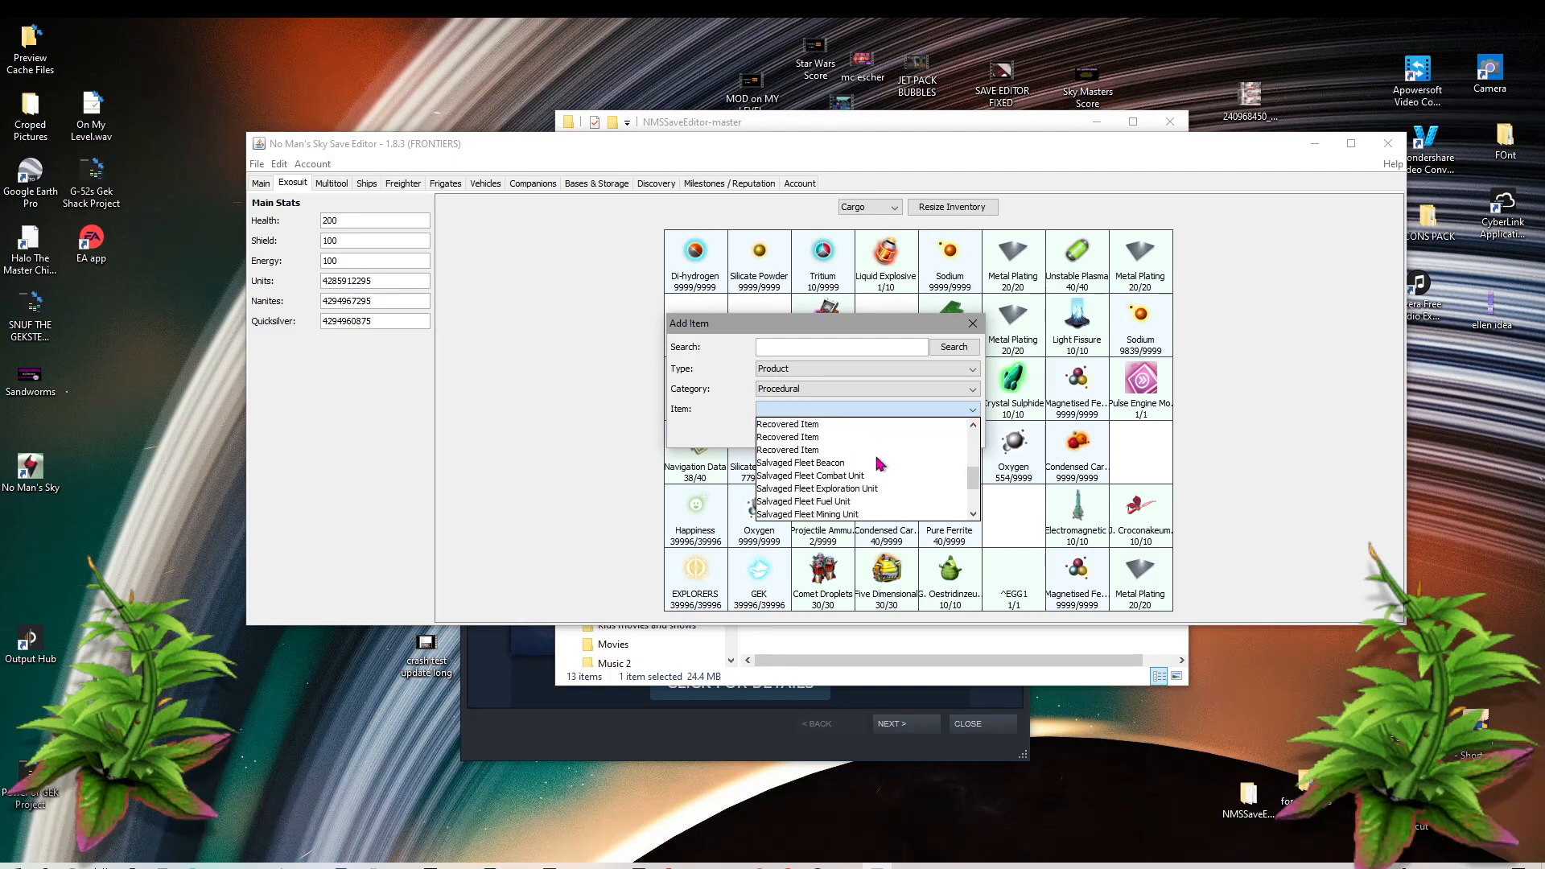
scroll(880, 464, "down", 1)
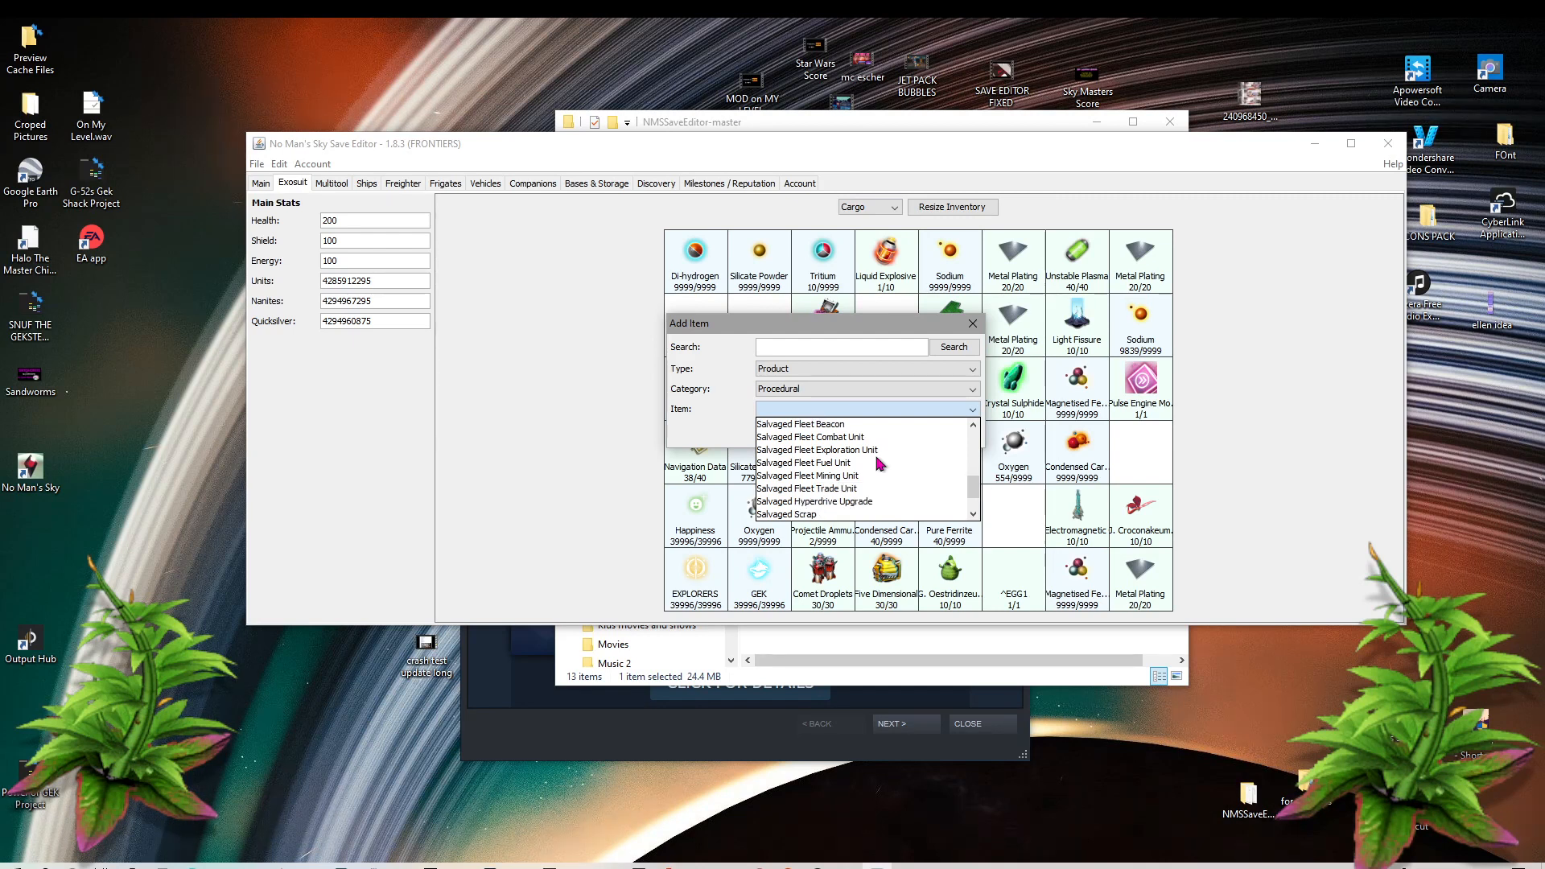
scroll(881, 464, "down", 1)
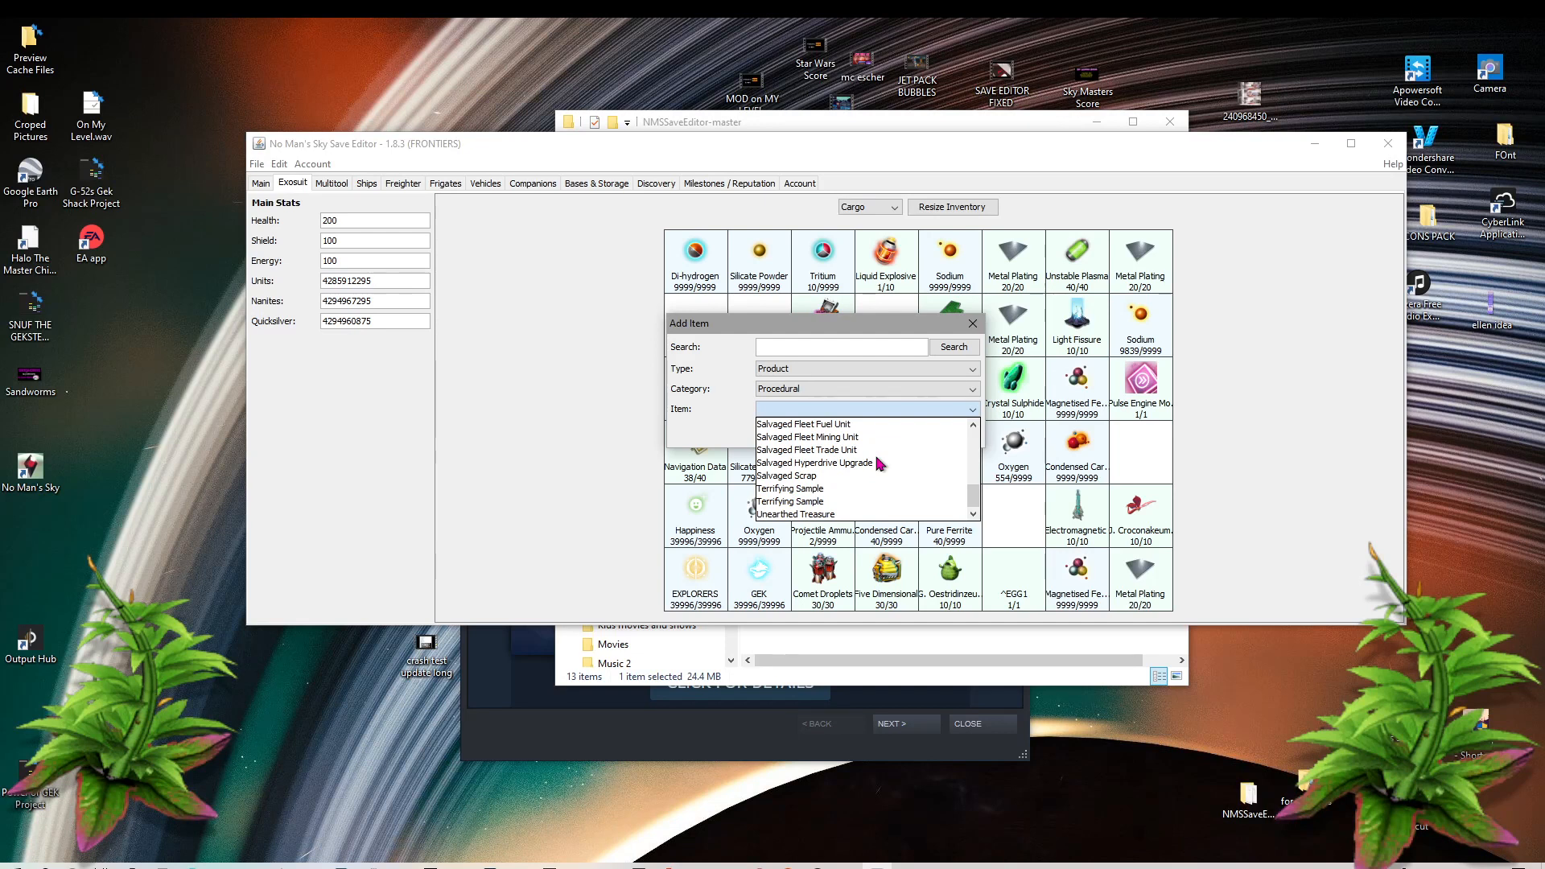
scroll(879, 464, "up", 7)
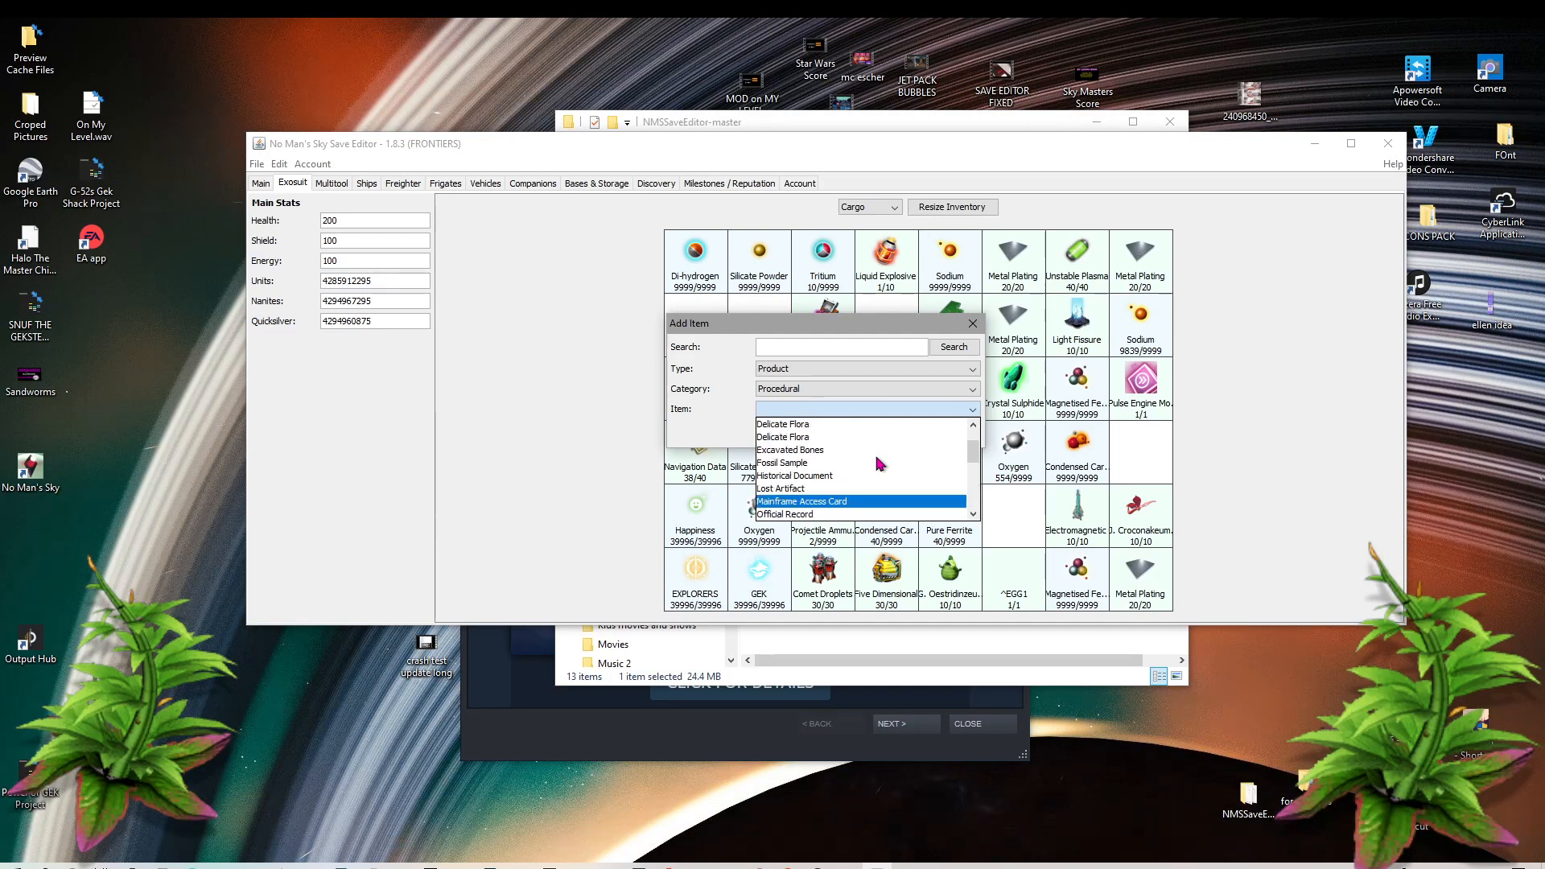
left_click(932, 412)
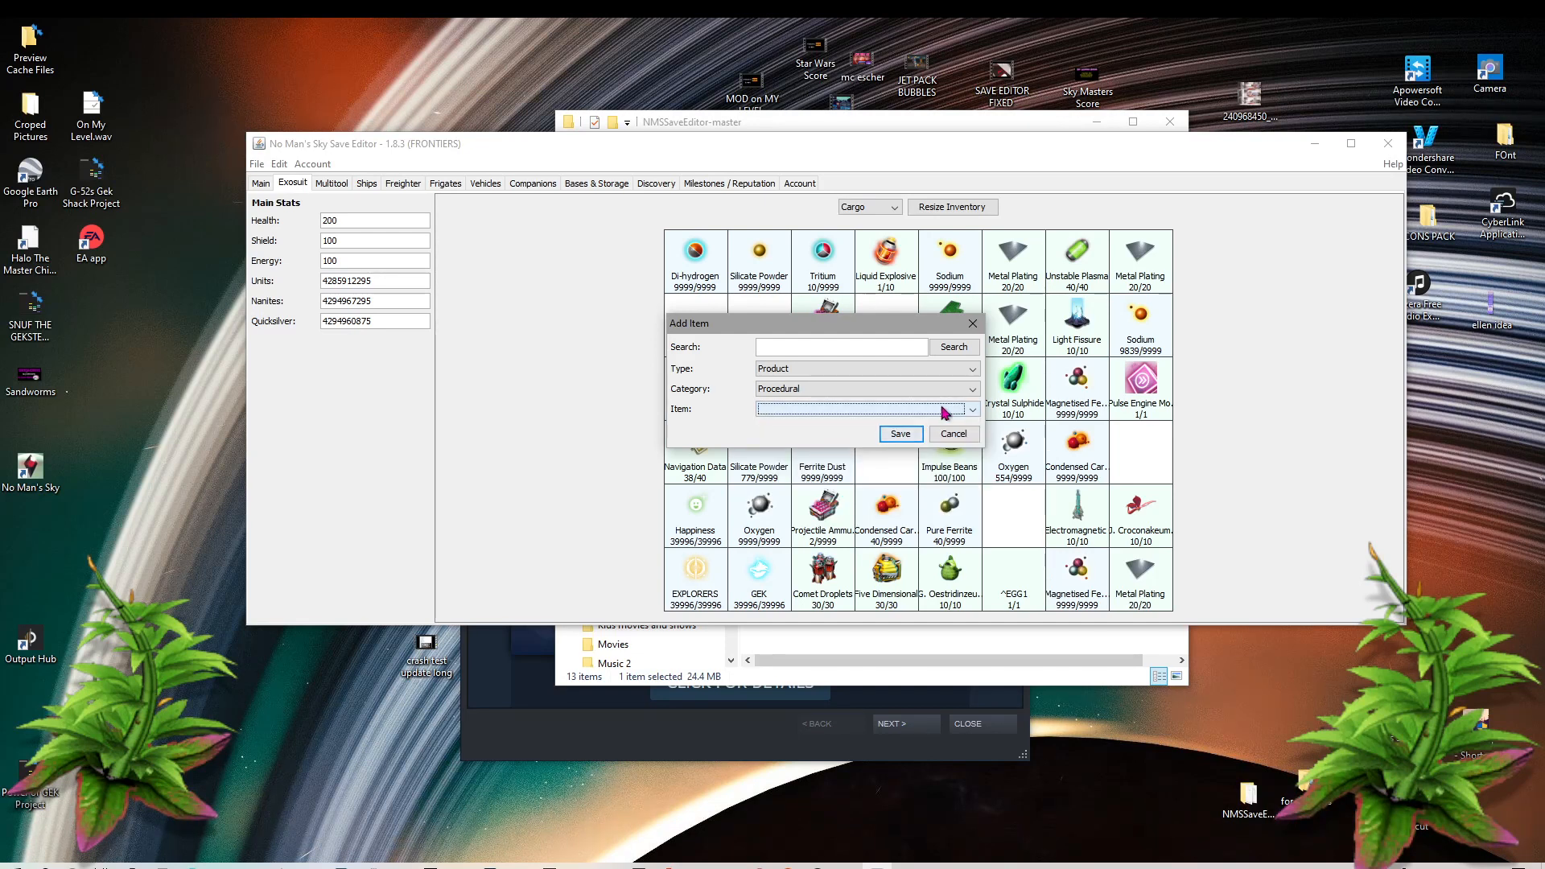
left_click(905, 412)
left_click(904, 412)
left_click(973, 323)
Step: View the exosuit's General inventory and switch to its Technology inventory
left_click(854, 207)
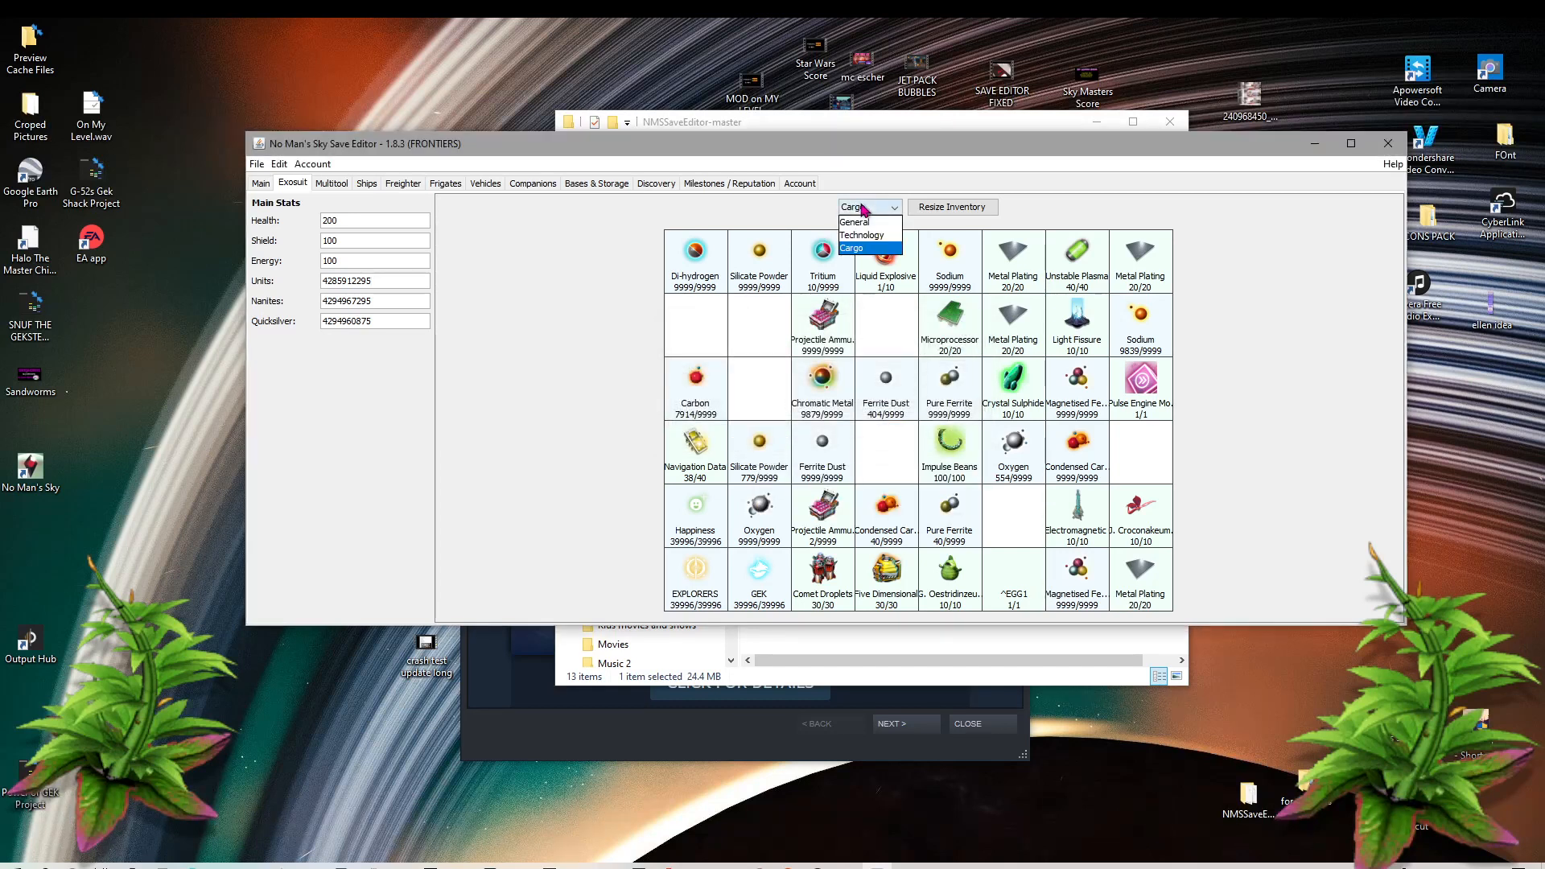
left_click(864, 227)
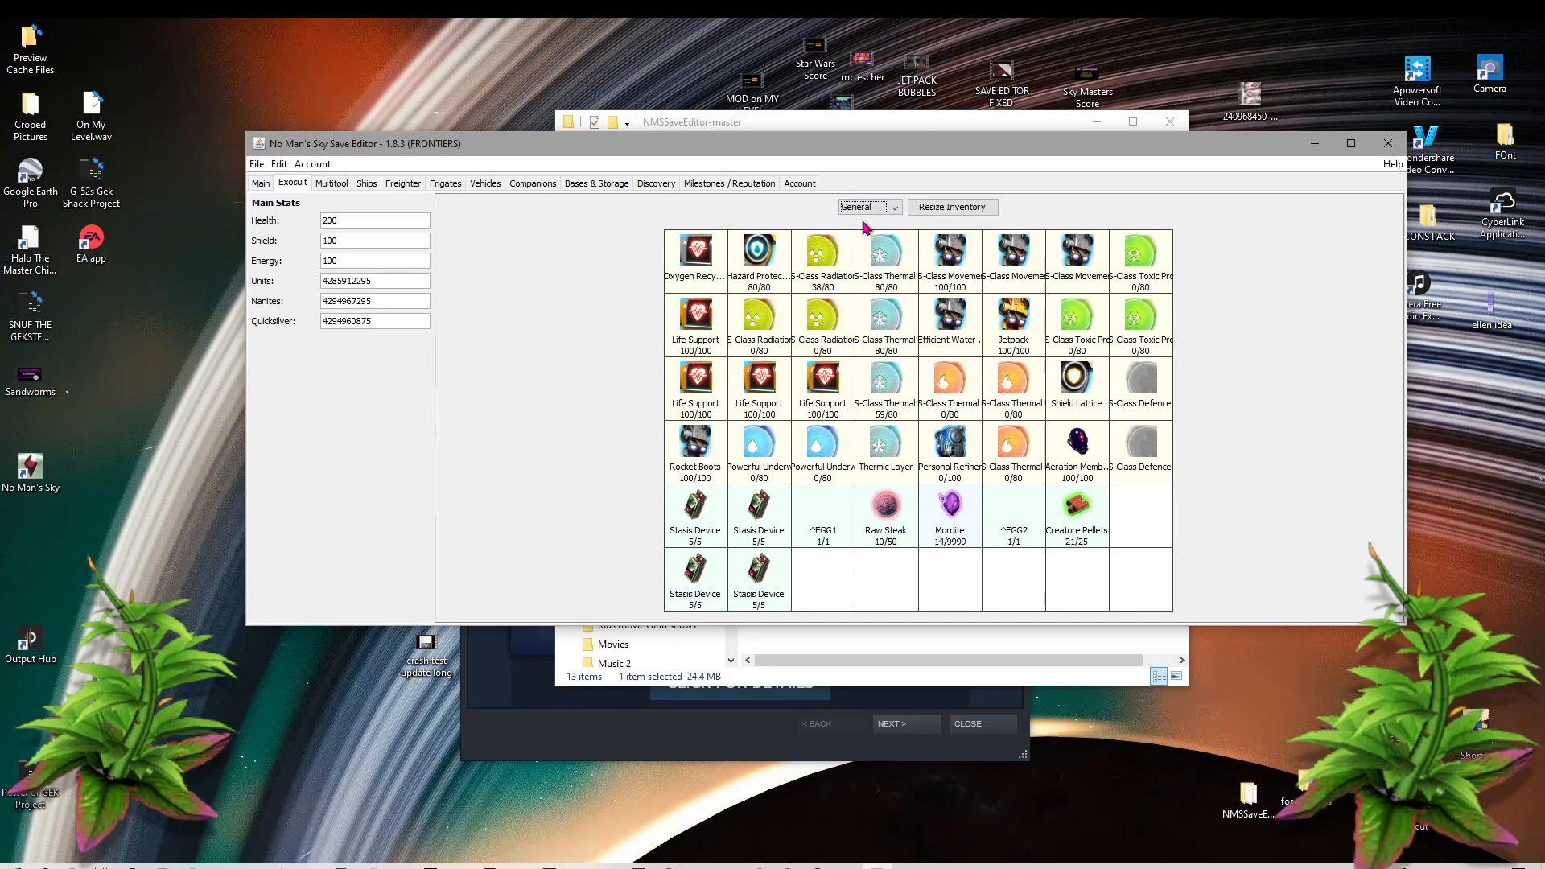
left_click(896, 208)
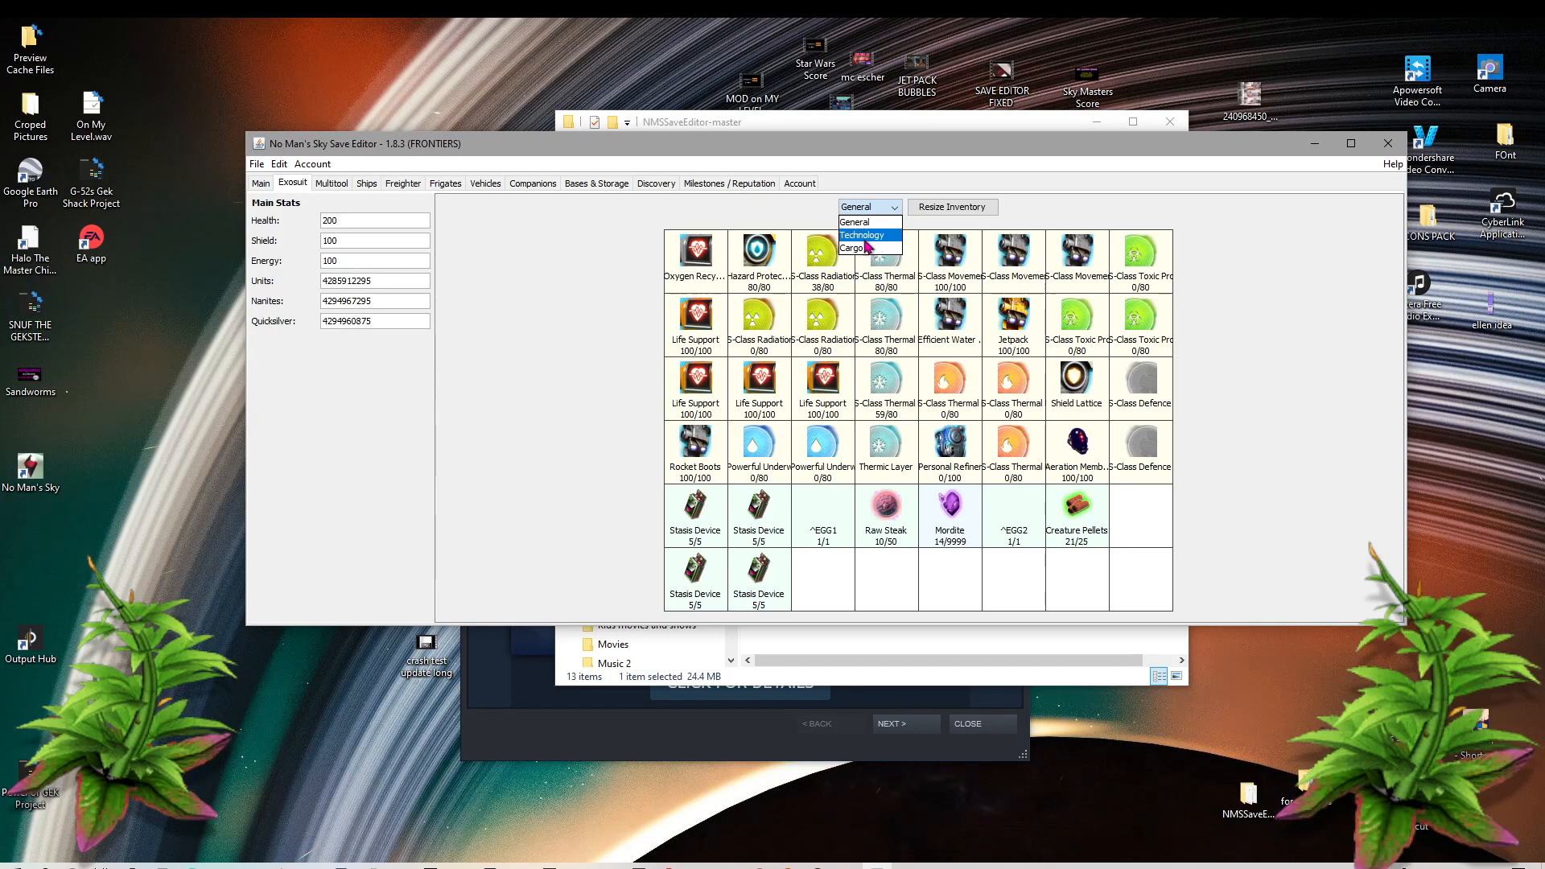
left_click(891, 211)
left_click(891, 211)
left_click(873, 235)
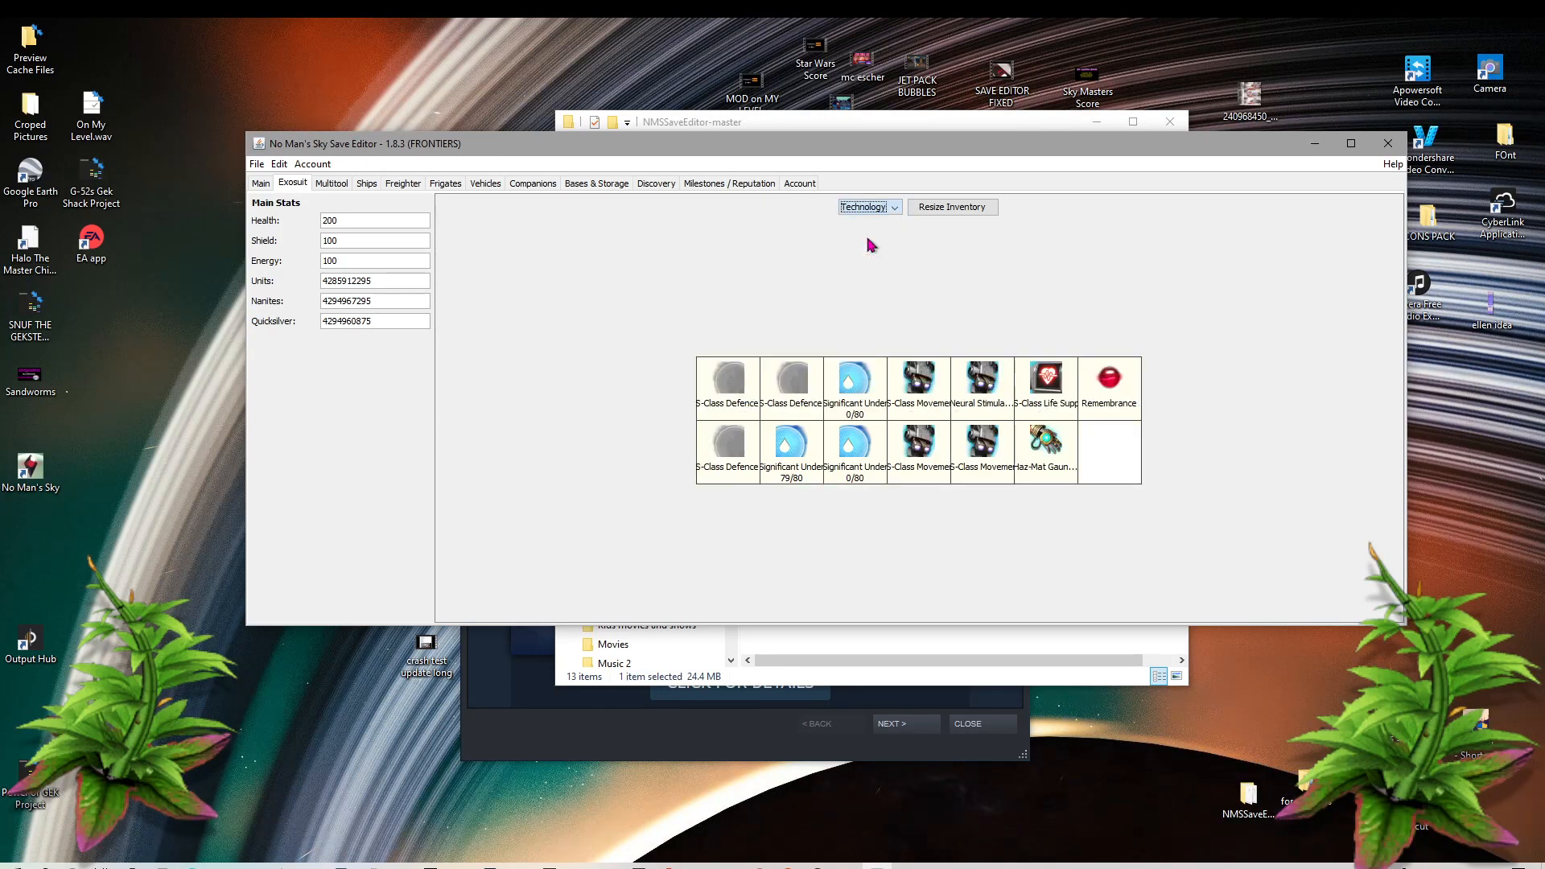
Step: Start adding an item to the empty last slot of the second technology row and check the available item types
right_click(1124, 469)
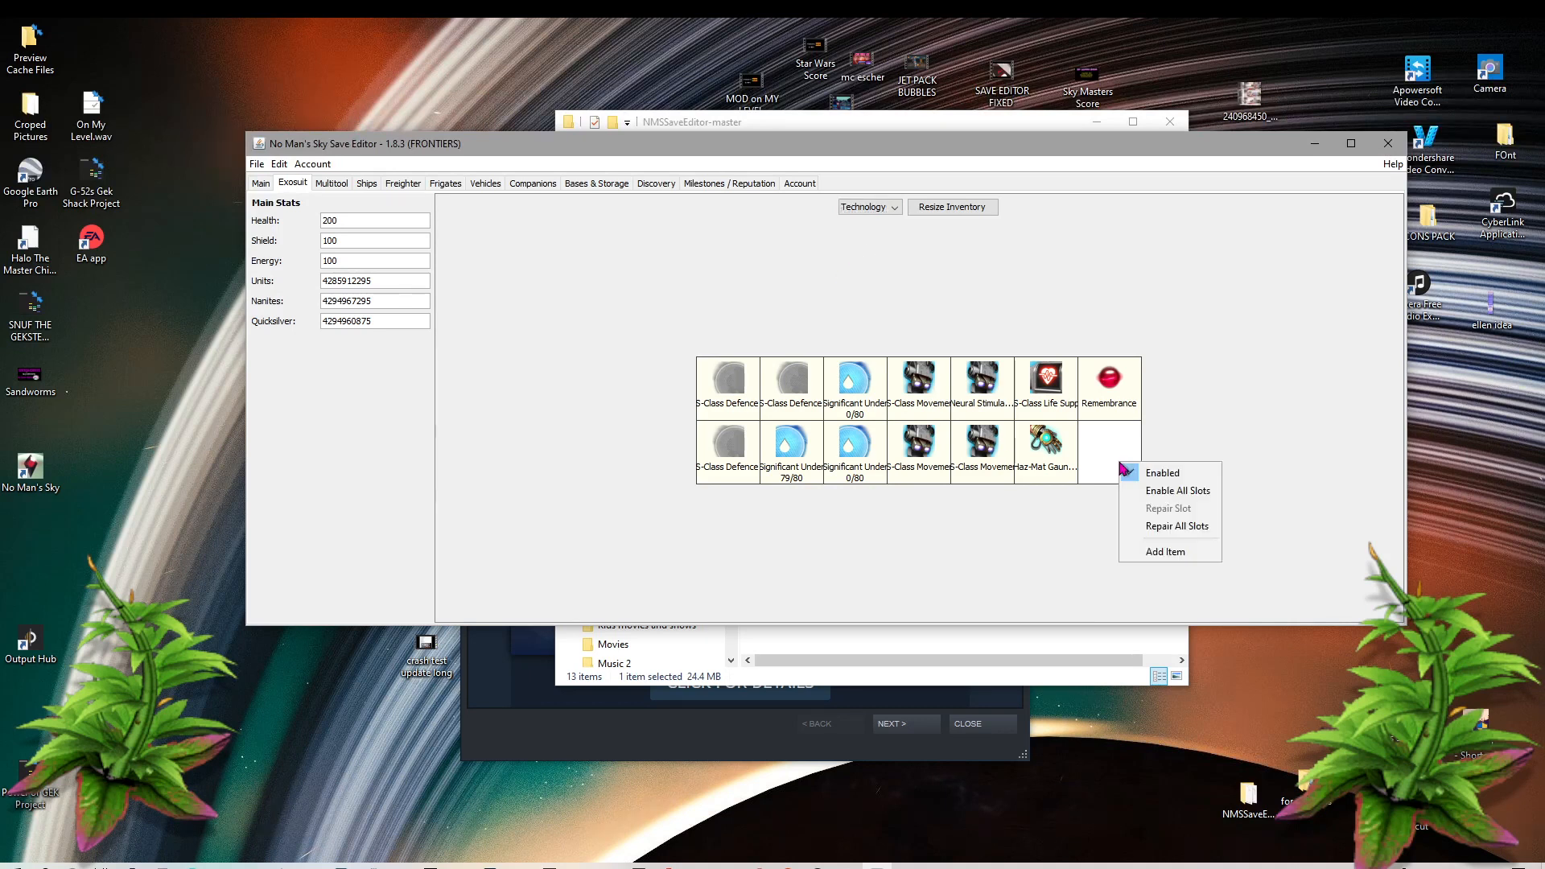
left_click(1180, 555)
left_click(876, 371)
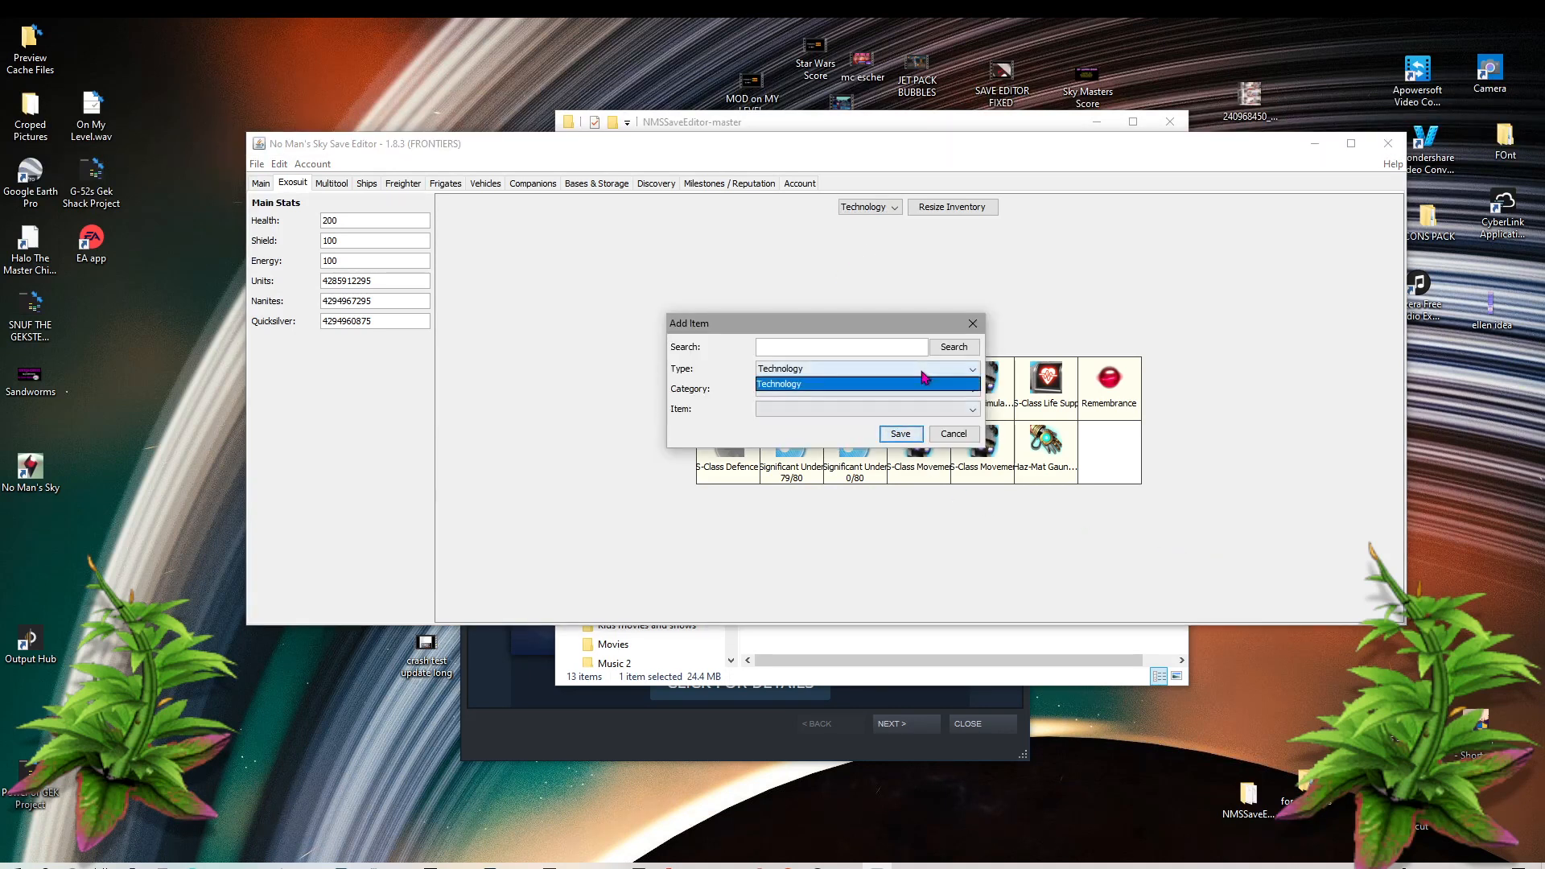
left_click(868, 381)
left_click(867, 372)
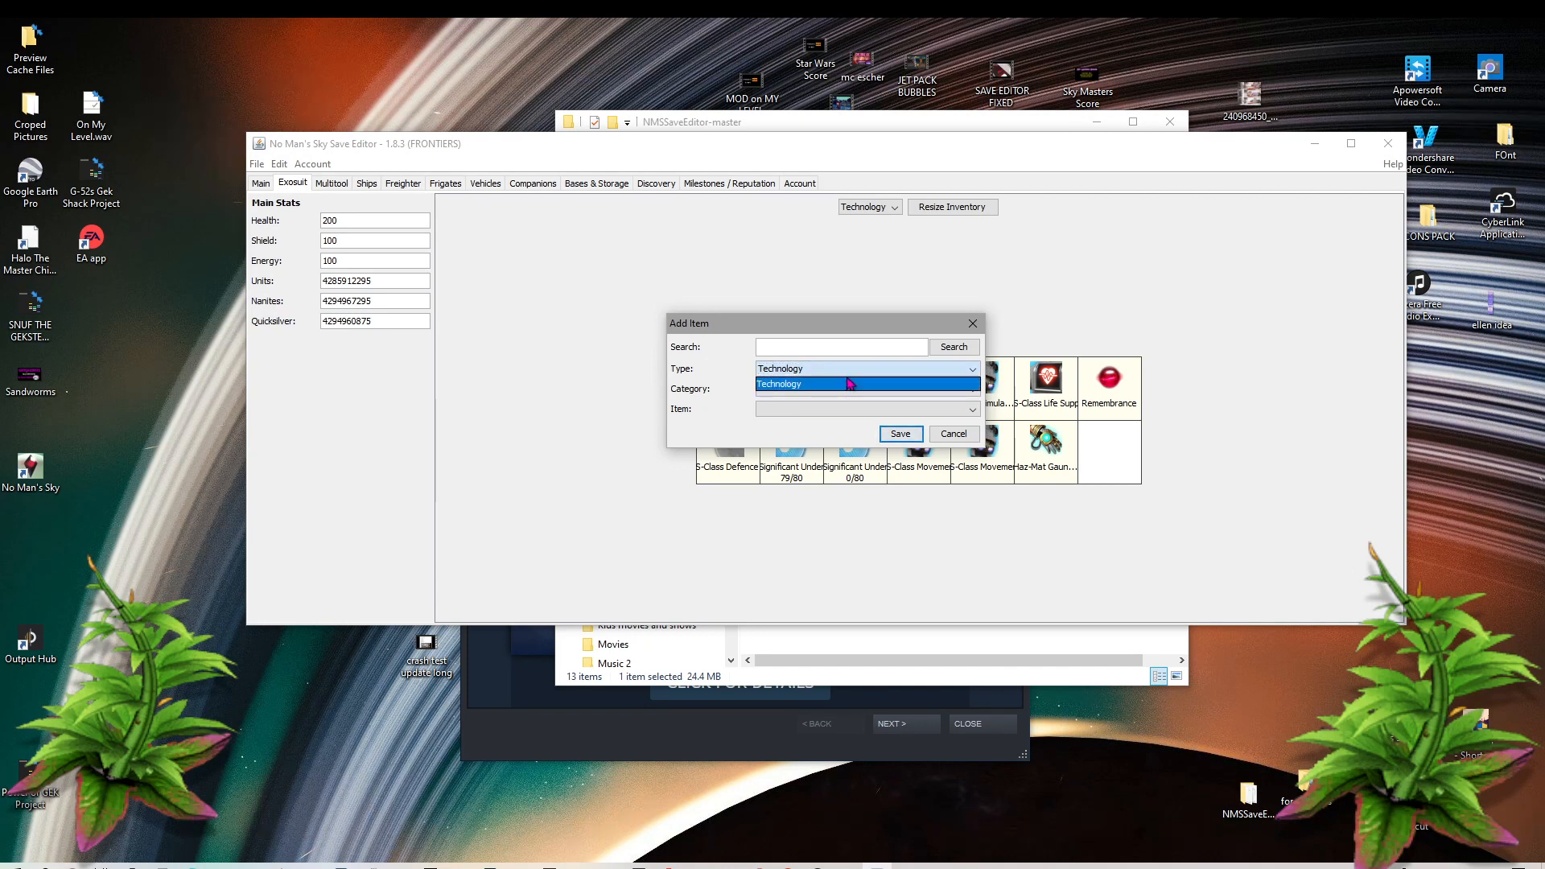
left_click(877, 375)
Step: Set the technology category to Suit and look through its items
left_click(816, 390)
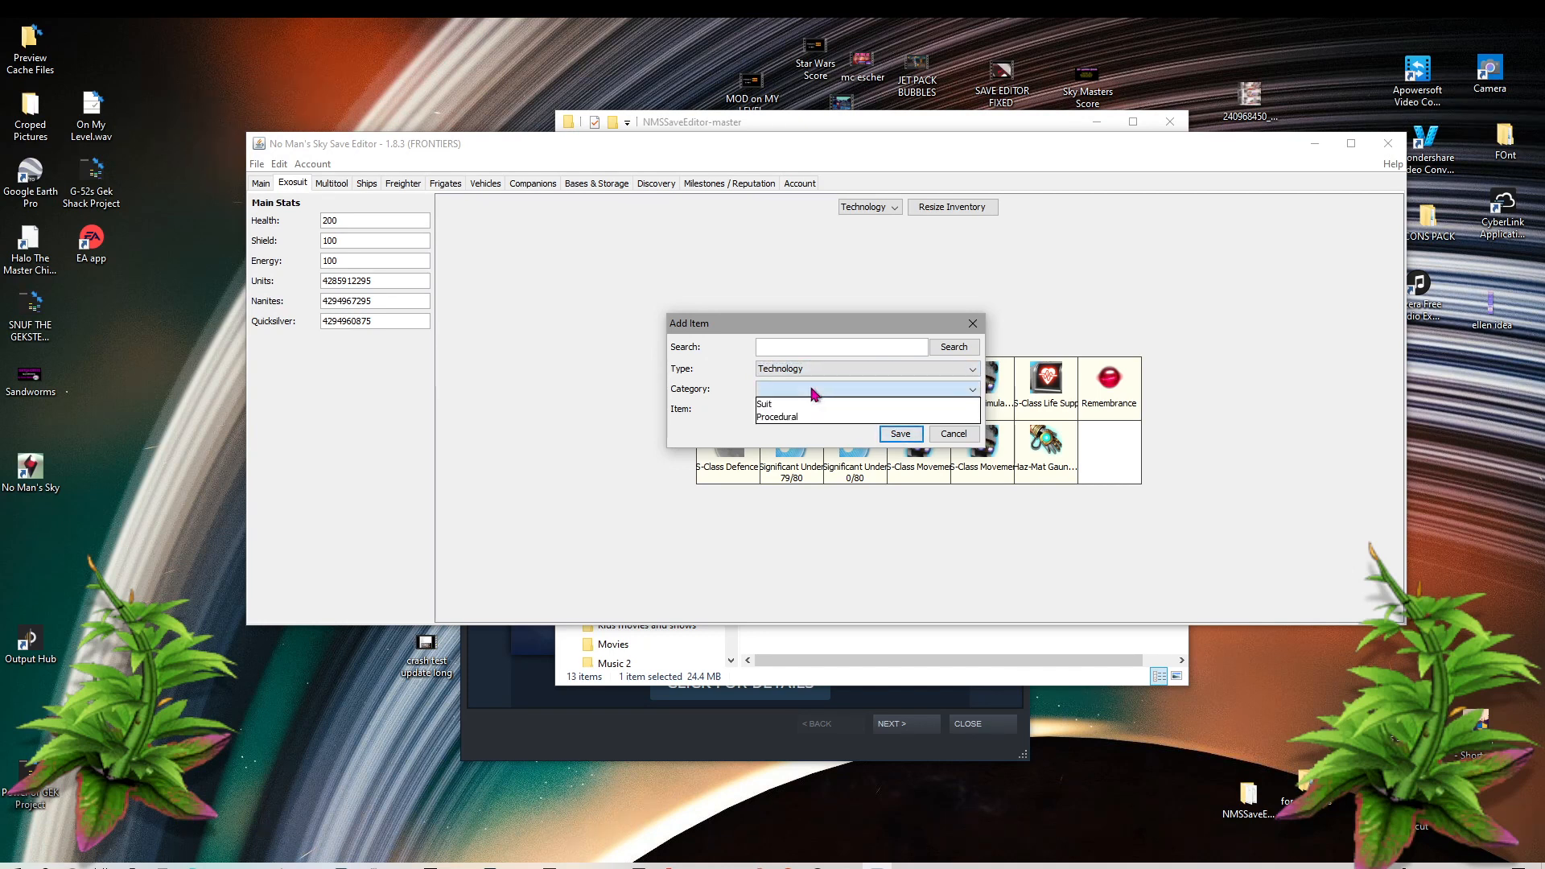
left_click(843, 404)
left_click(843, 409)
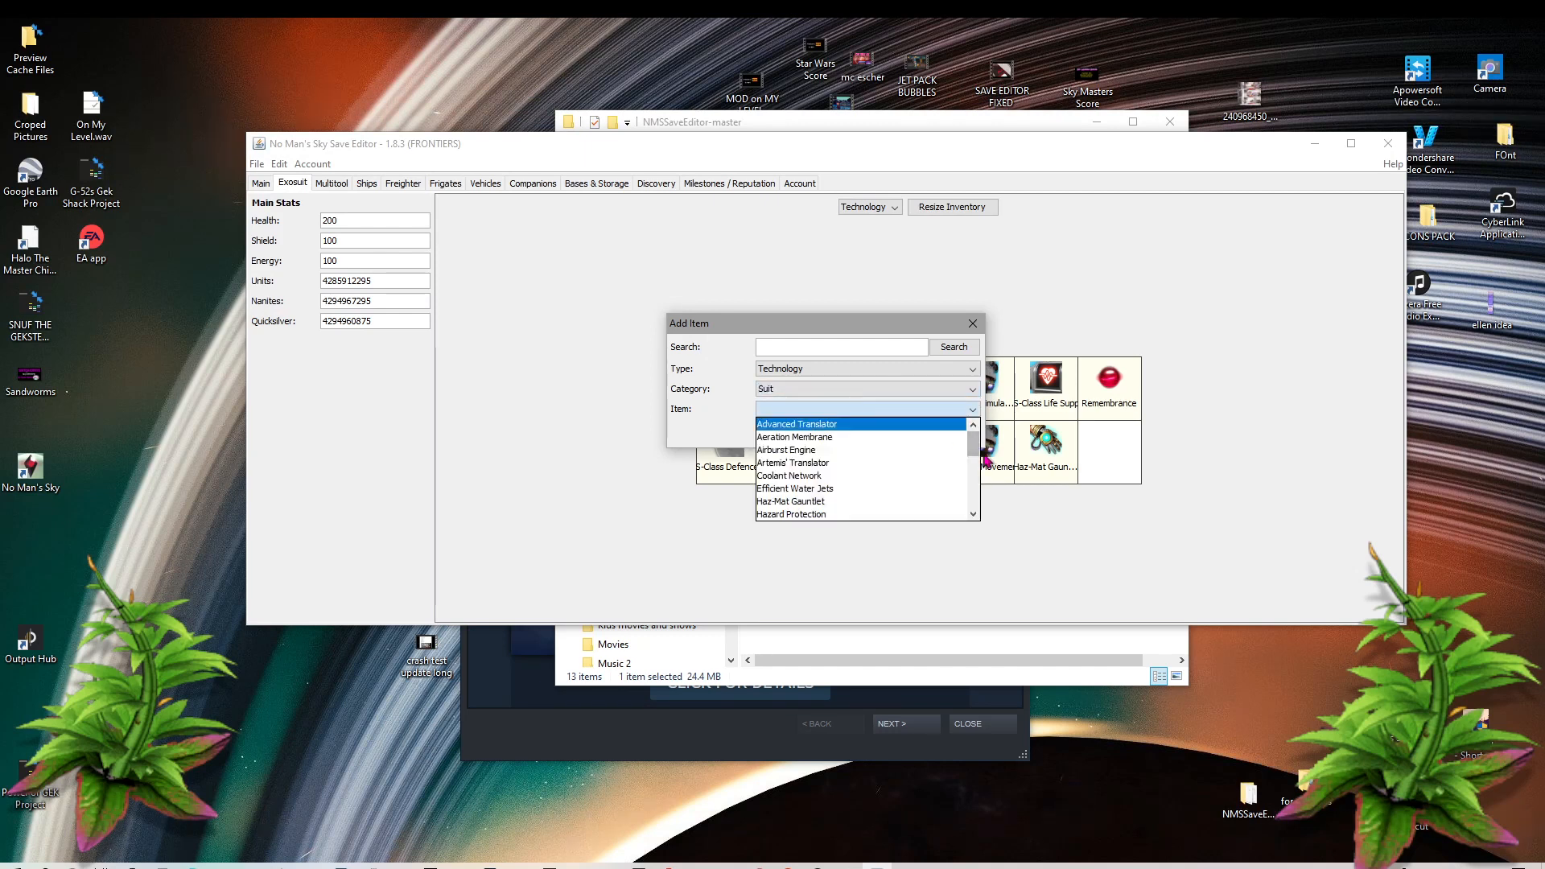
scroll(972, 477, "down", 2)
left_click_drag(968, 471, 972, 431)
Step: Change the technology category to Procedural, look through its upgrades, and leave the item addition without saving
left_click(926, 391)
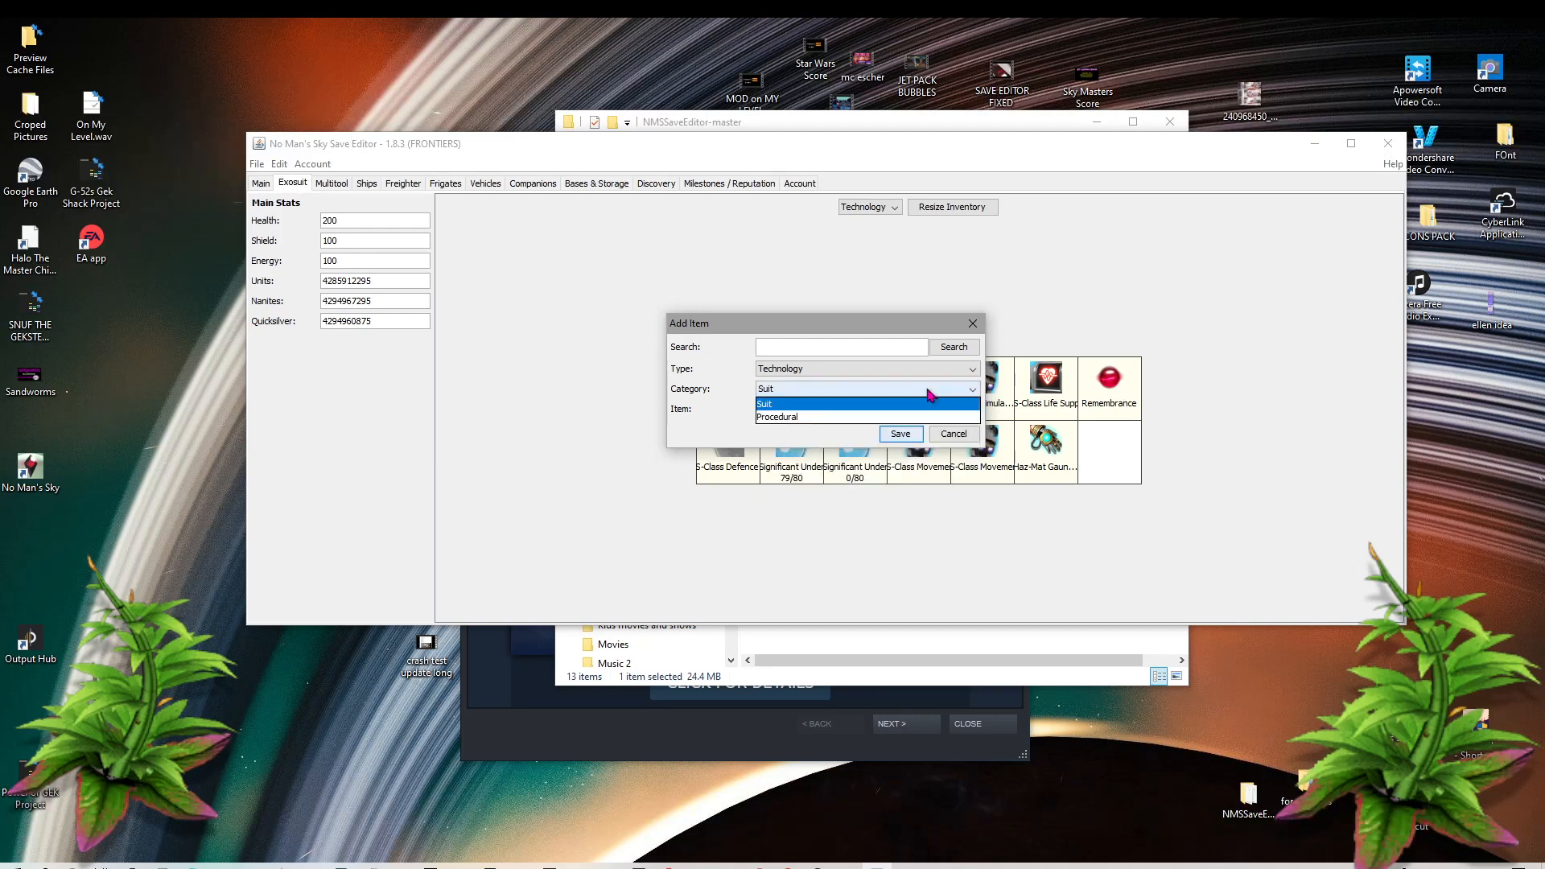
left_click(850, 416)
left_click(871, 410)
left_click_drag(973, 443, 966, 516)
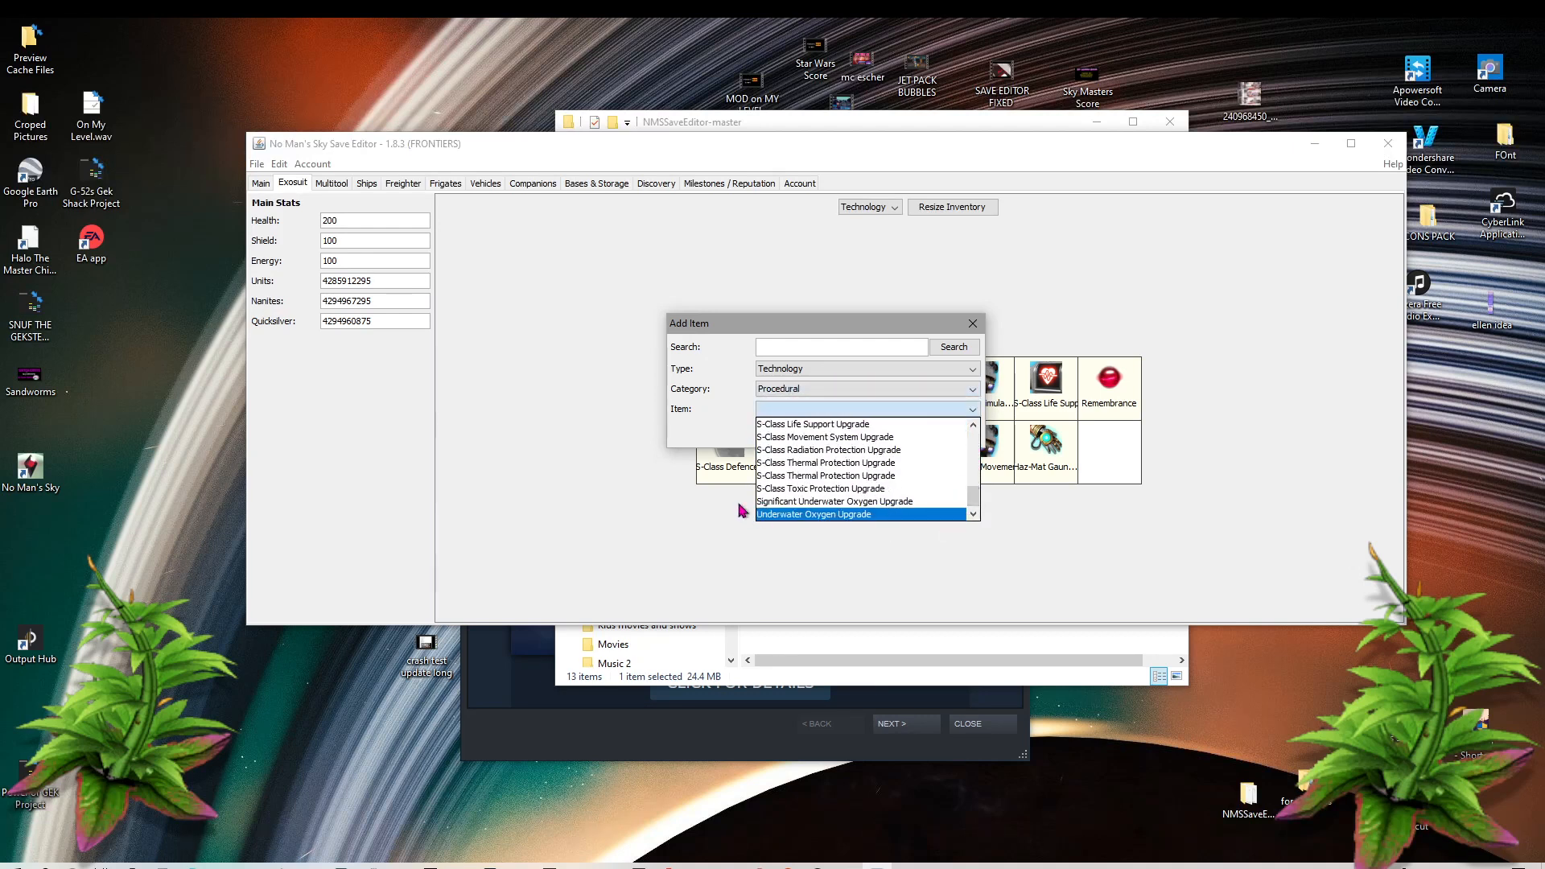
left_click_drag(974, 509, 969, 431)
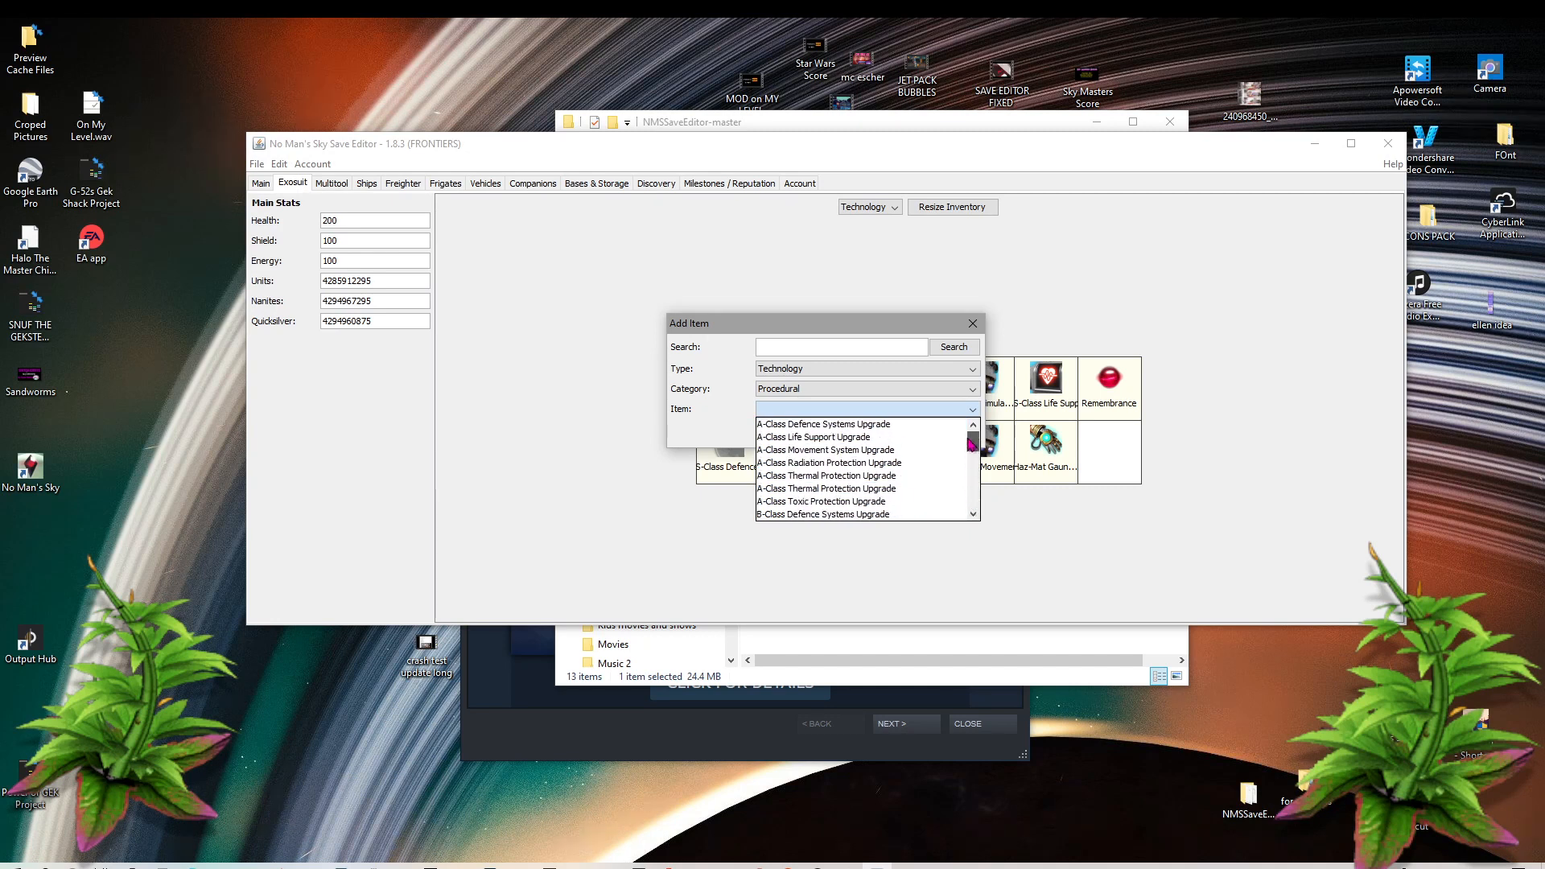
left_click(974, 325)
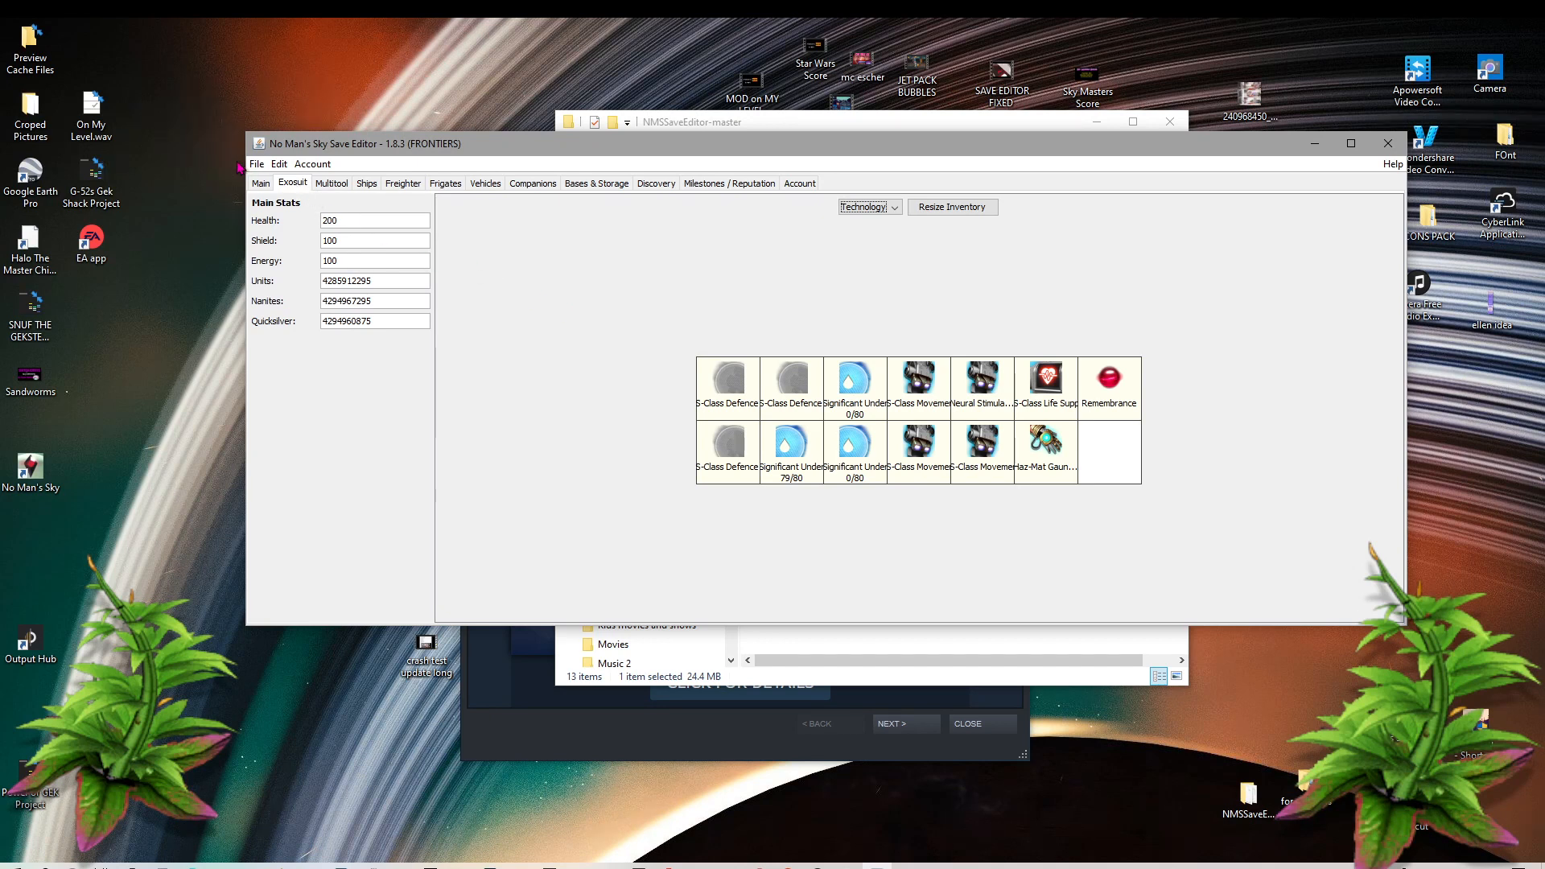
Step: Open the account data in the raw JSON editor
left_click(311, 165)
left_click(311, 165)
left_click(313, 165)
left_click(314, 165)
left_click(319, 166)
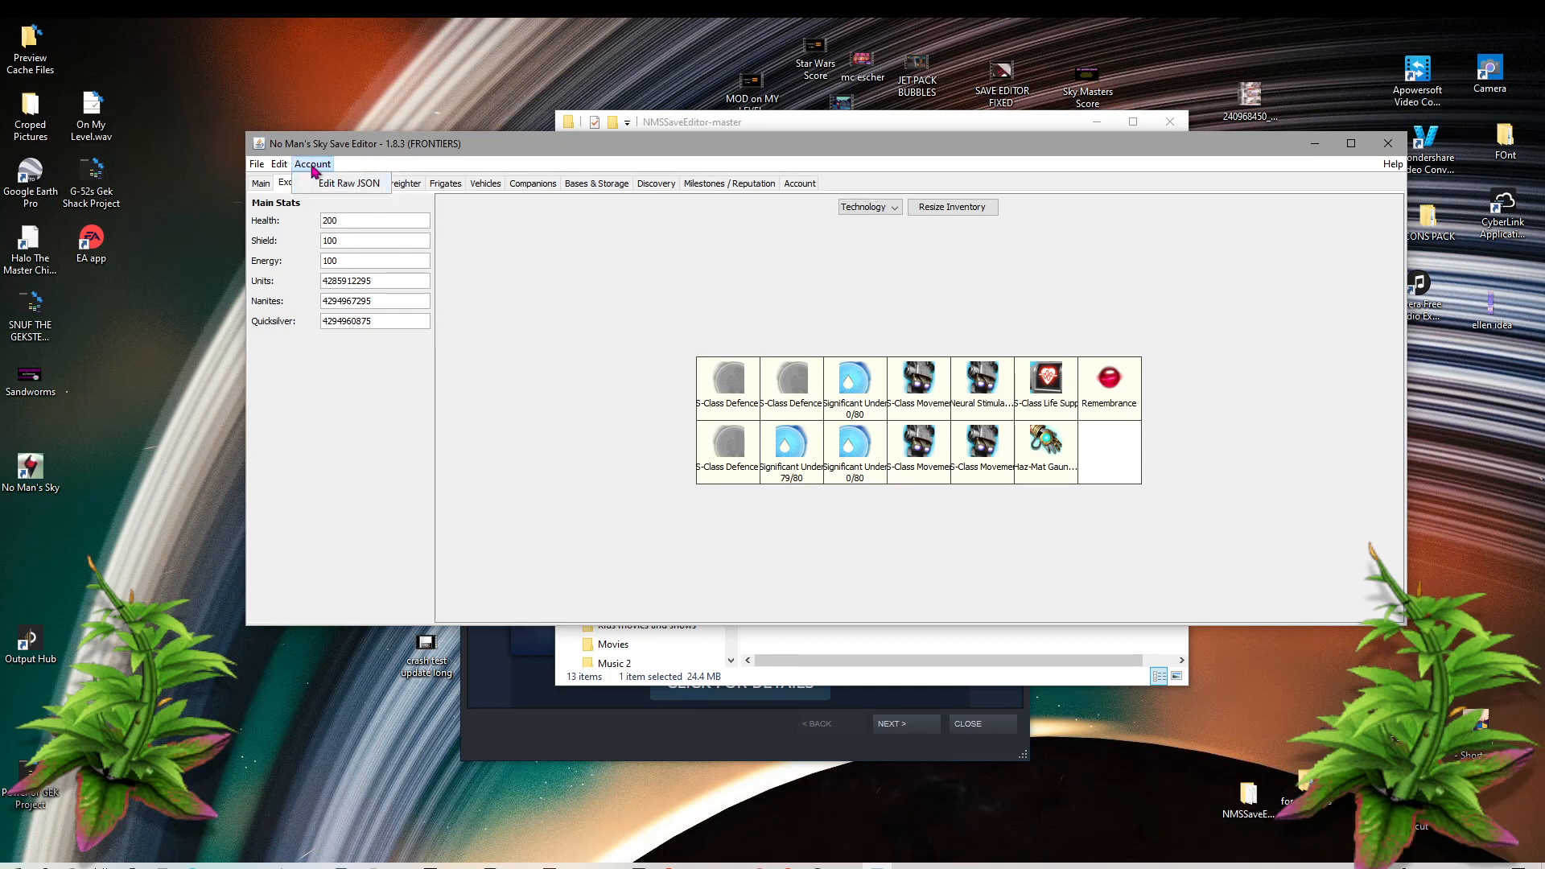
left_click(322, 187)
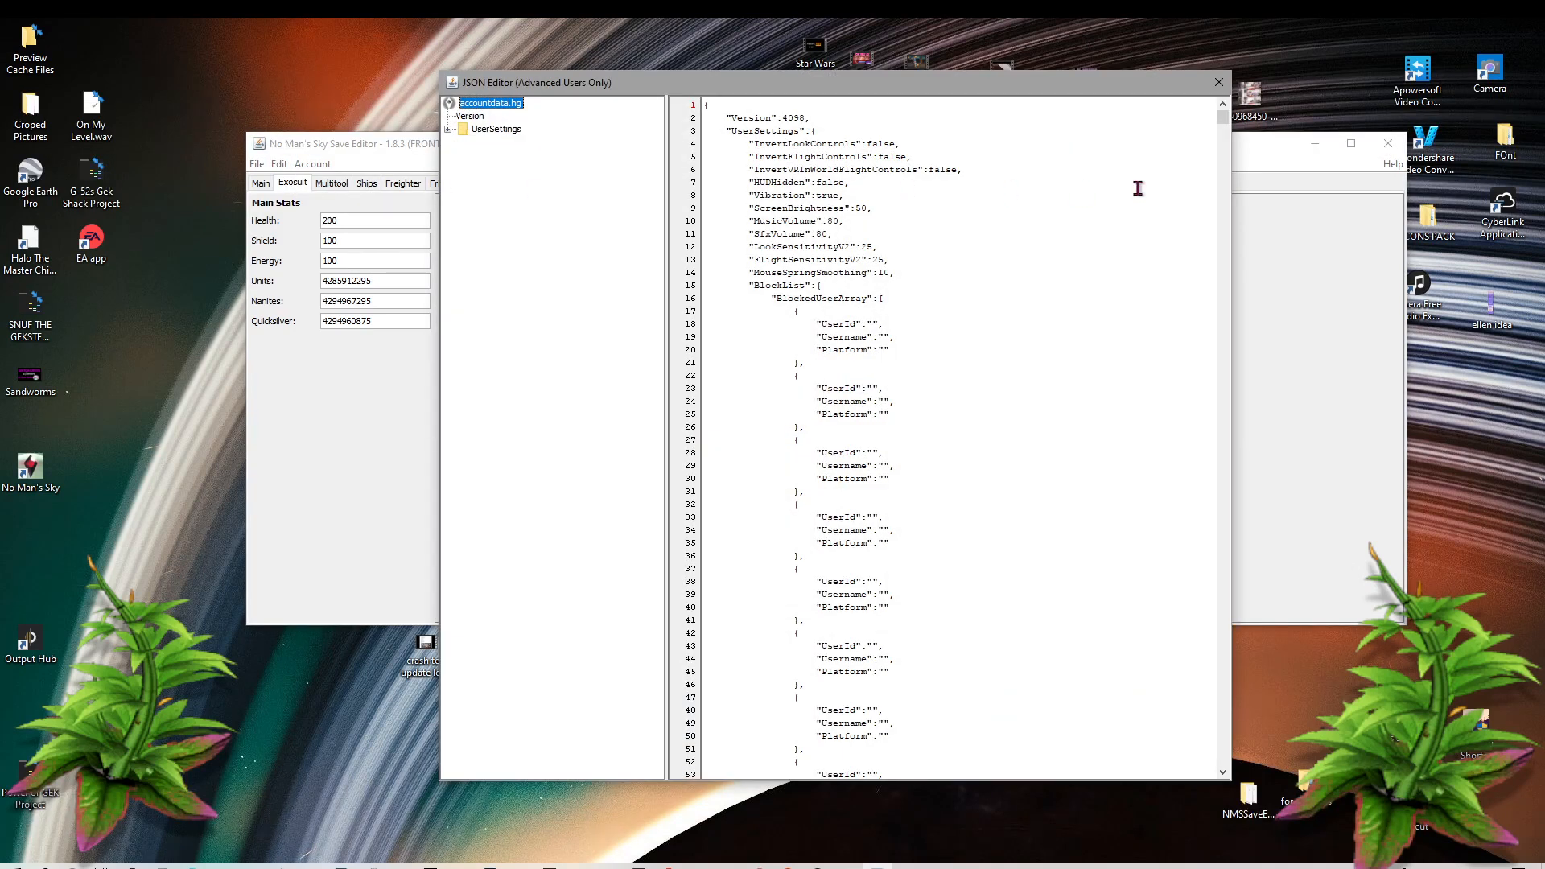
Step: Look through the account JSON to its end, including the unlocked season rewards, wiki topics and titles, and close the editor
scroll(1131, 202, "down", 7)
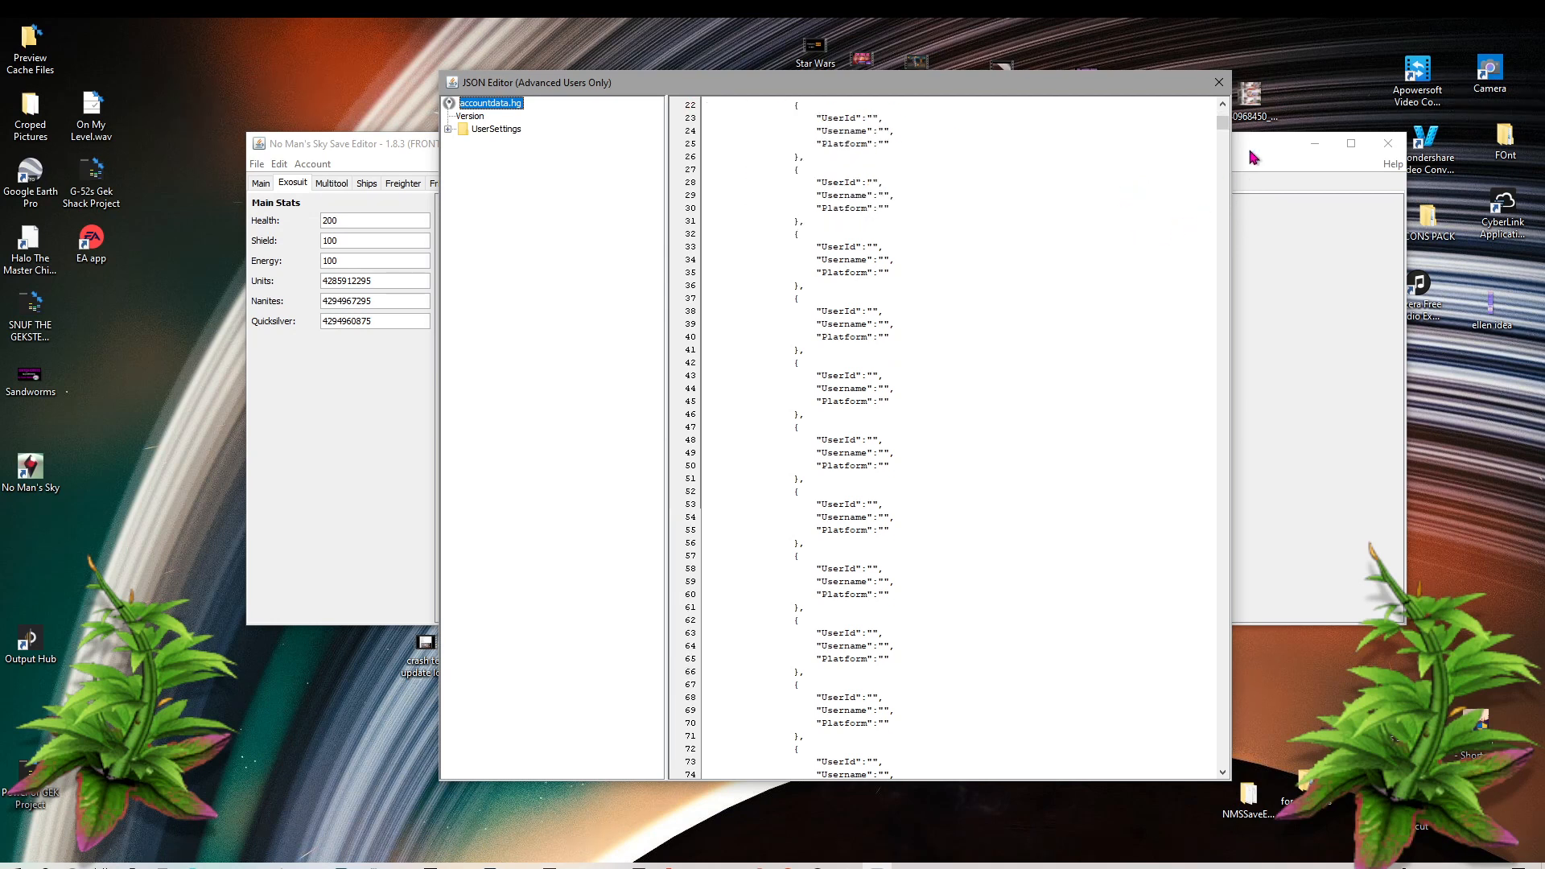
mouse_move(1223, 122)
left_mouse_down()
mouse_move(1221, 676)
mouse_move(1245, 797)
mouse_move(1207, 100)
left_mouse_up()
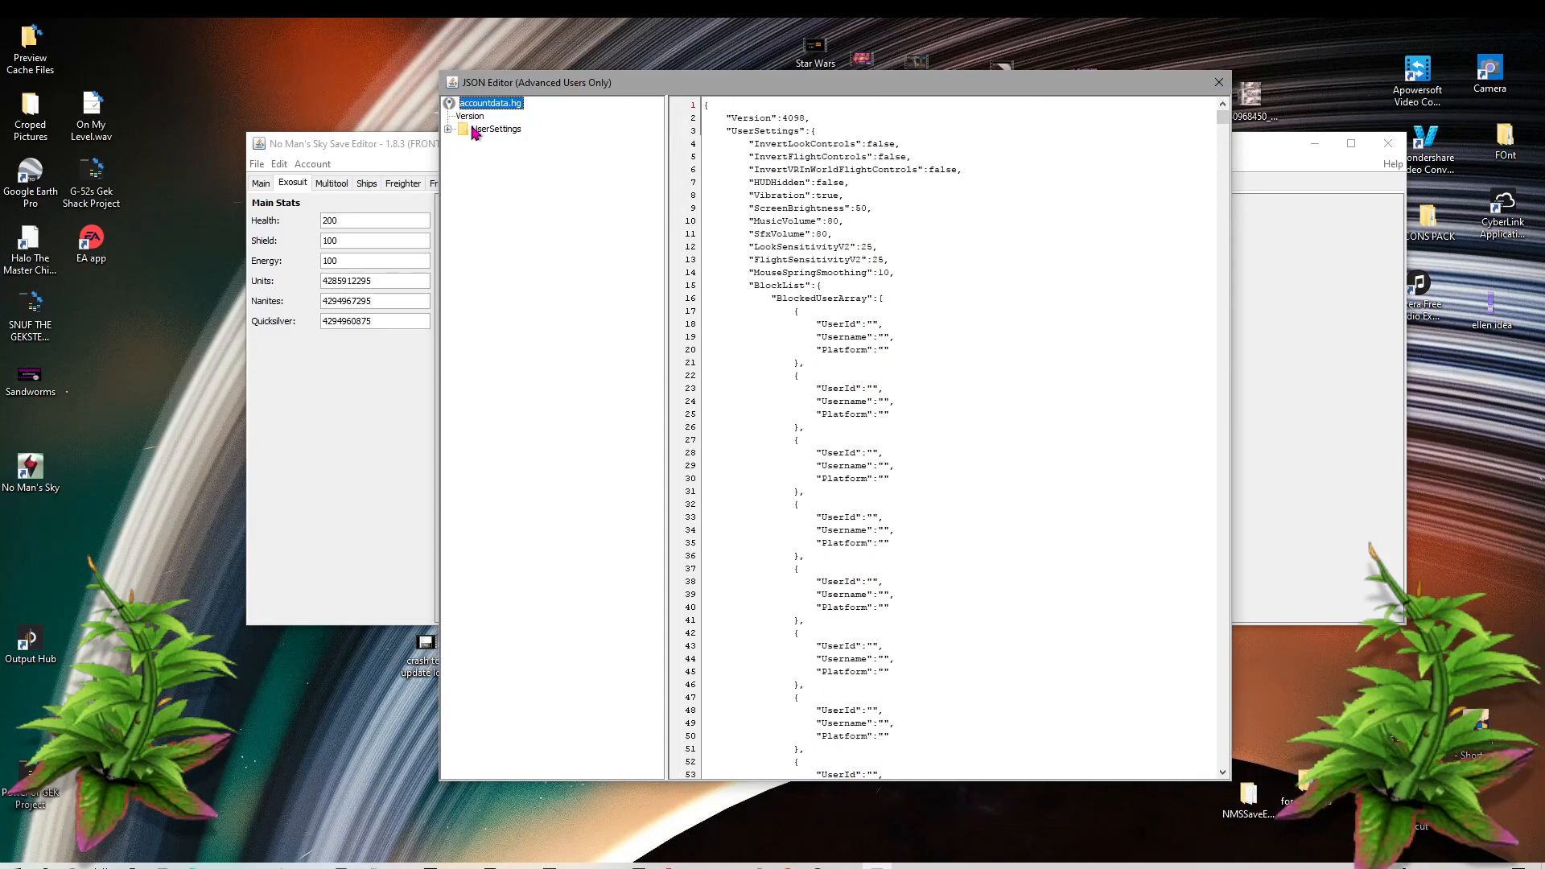
left_click_drag(1223, 114, 1207, 785)
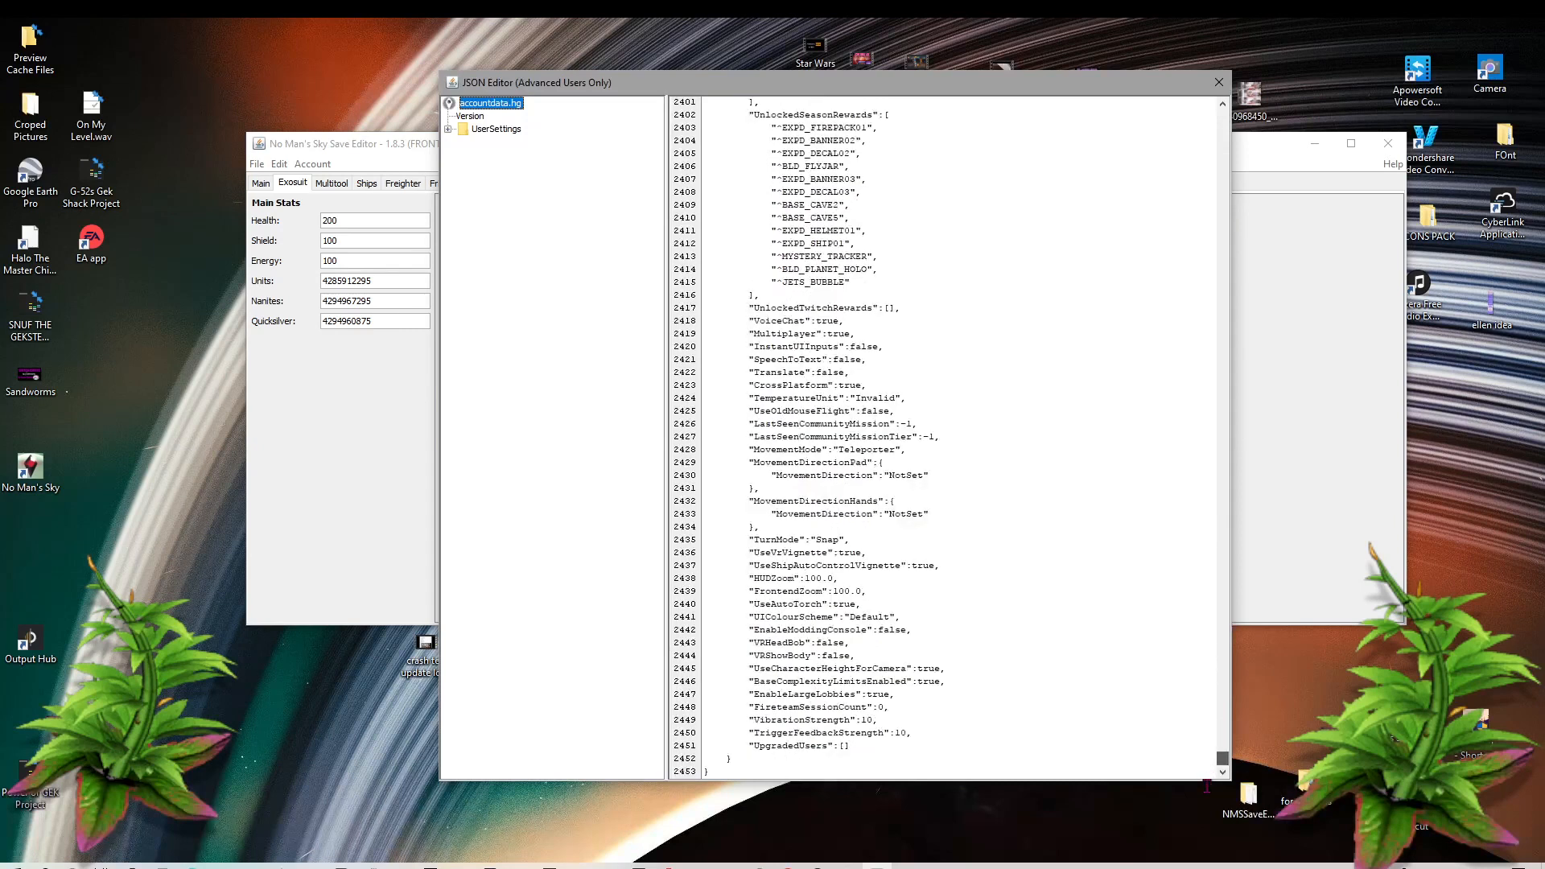
left_click_drag(1207, 773, 1209, 675)
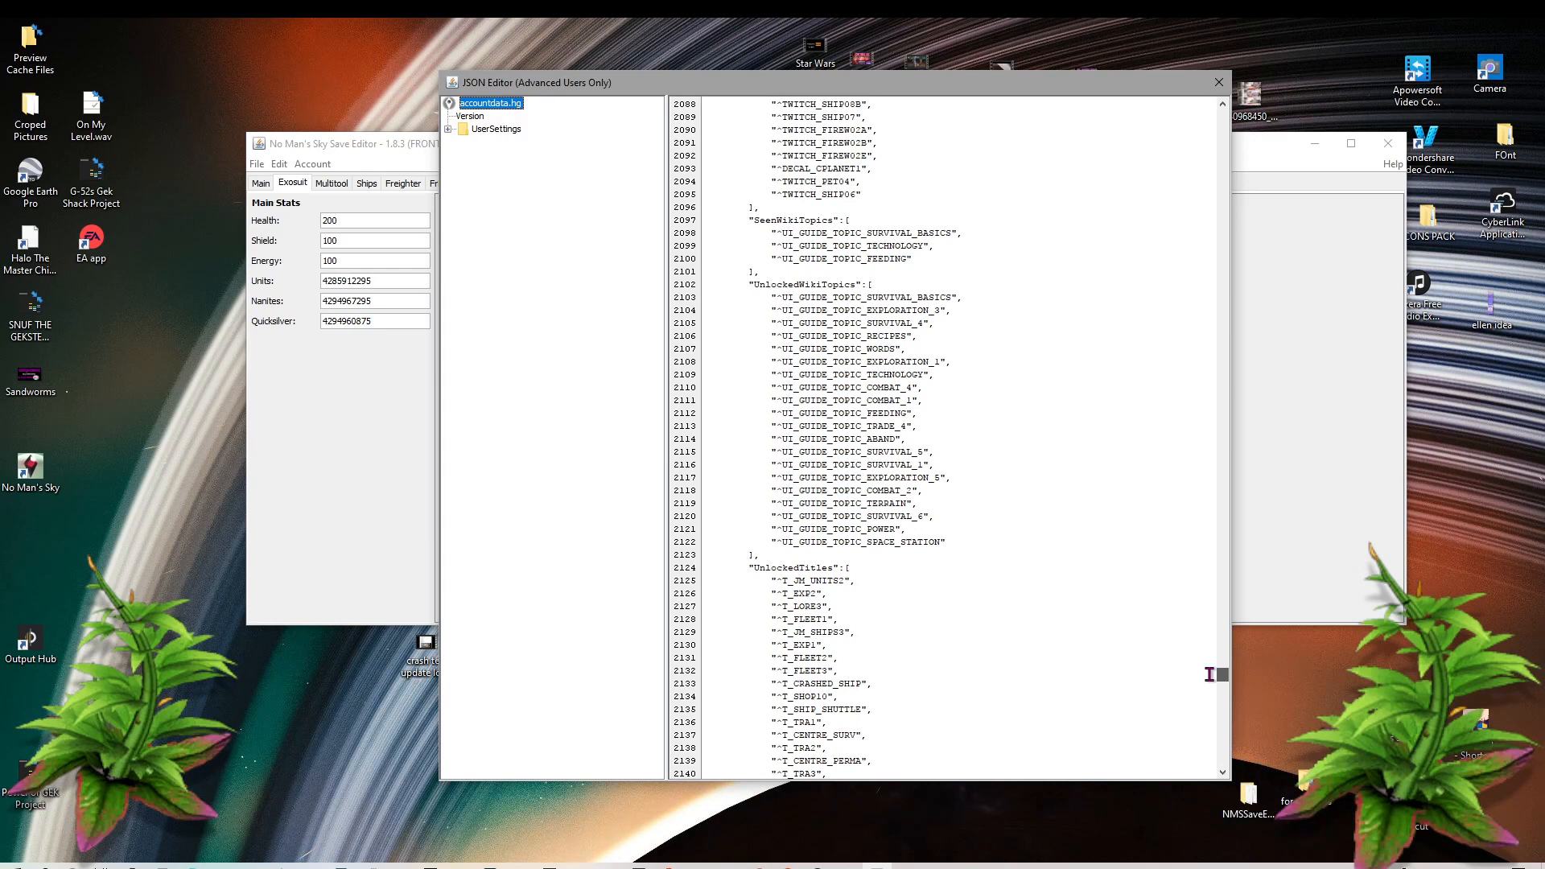
left_click_drag(1209, 675, 1158, 107)
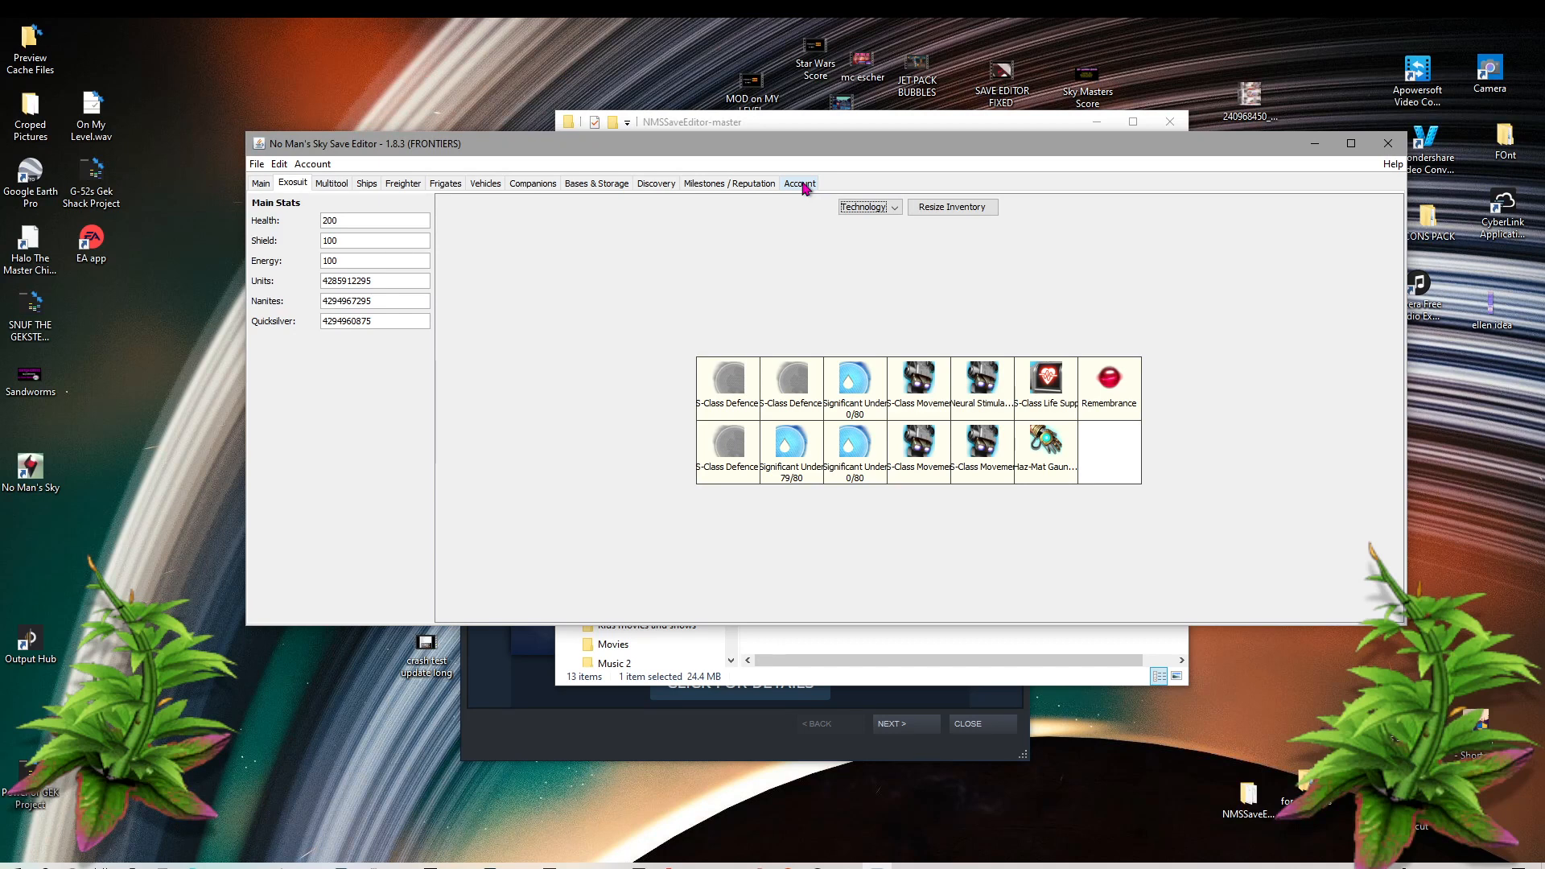
Step: Open the save in the raw JSON editor and expand the PlayerStateData branch
left_click(279, 164)
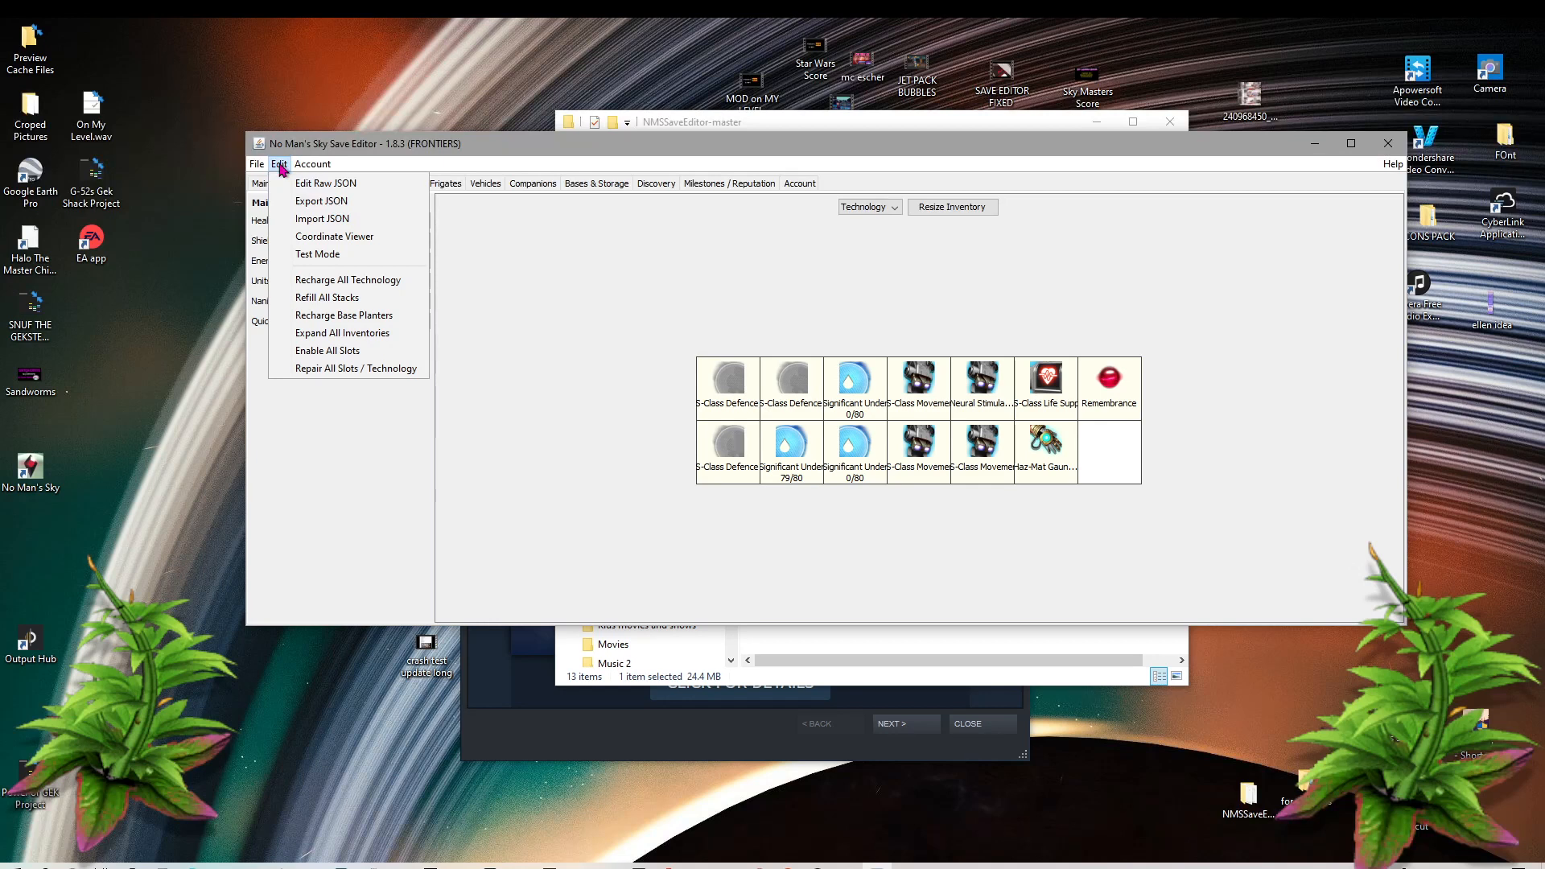
left_click(282, 166)
left_click(282, 165)
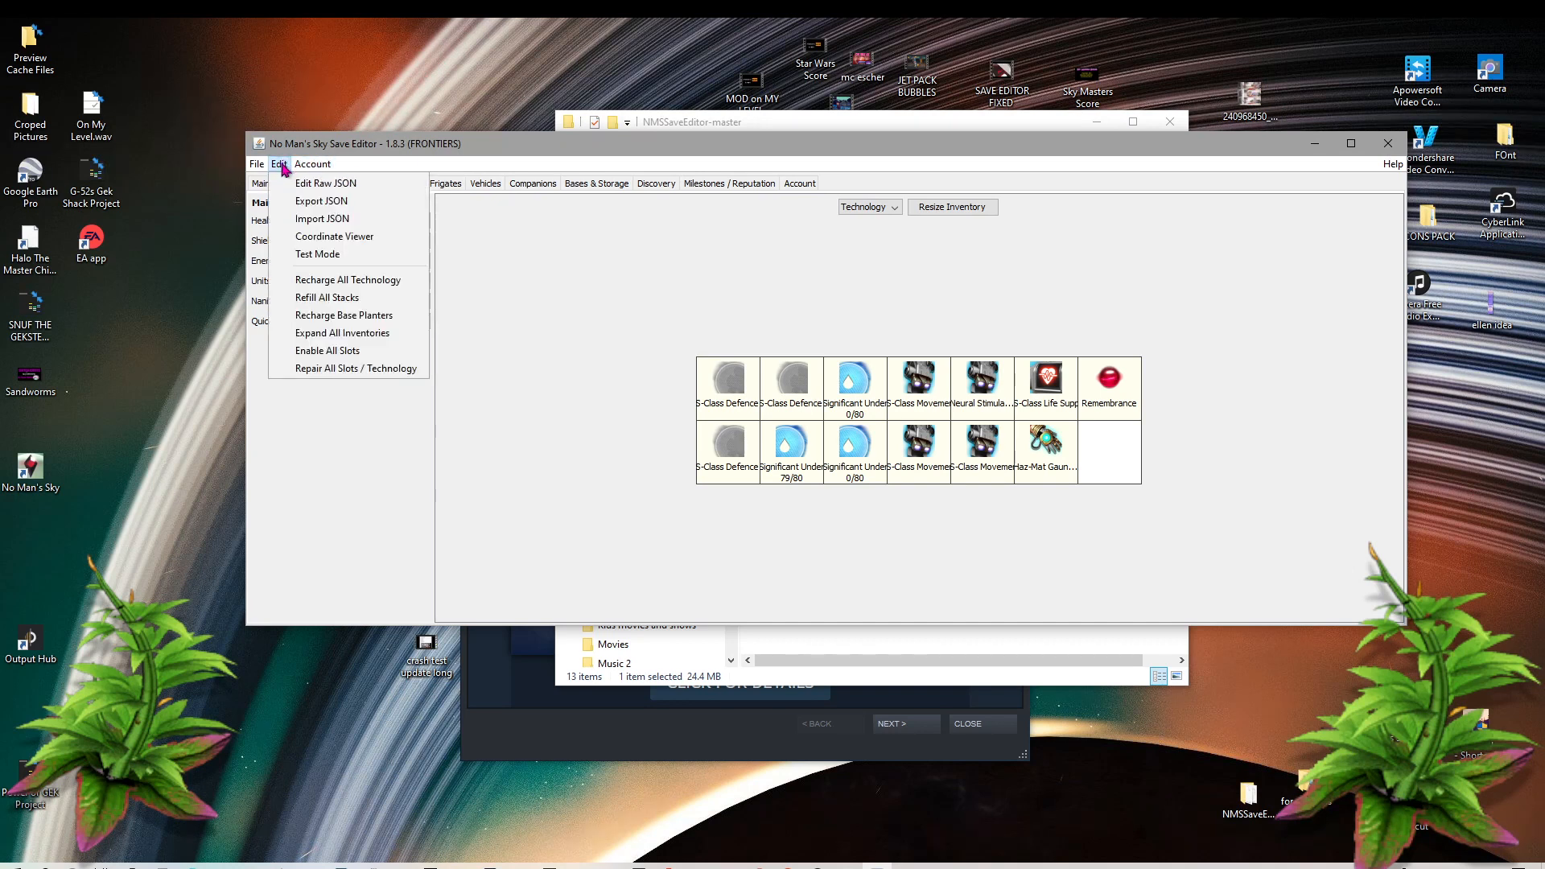
left_click(314, 190)
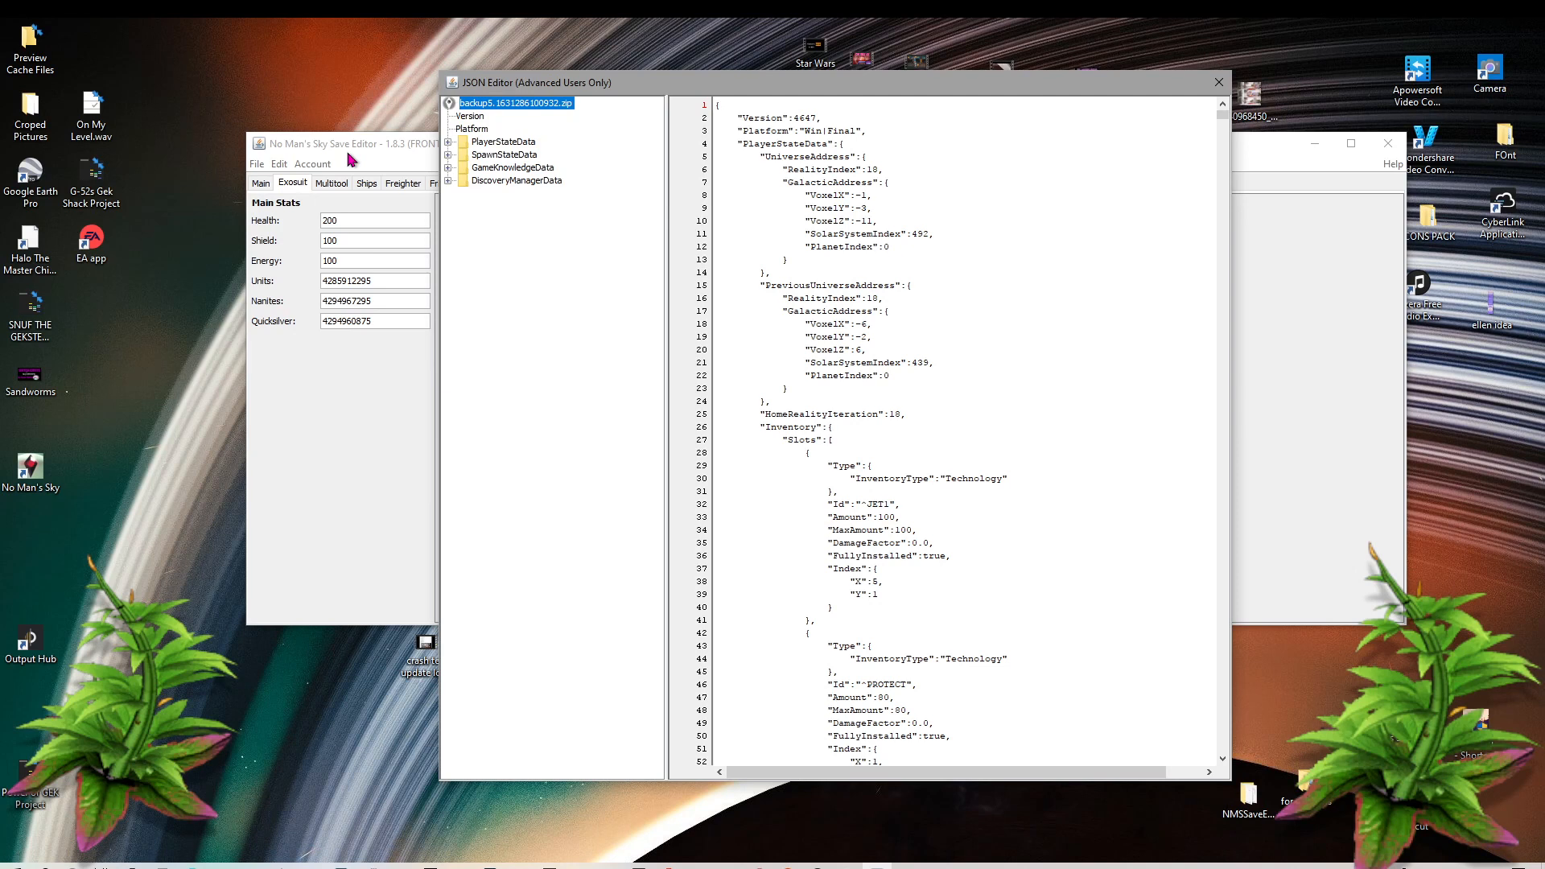
left_click(450, 142)
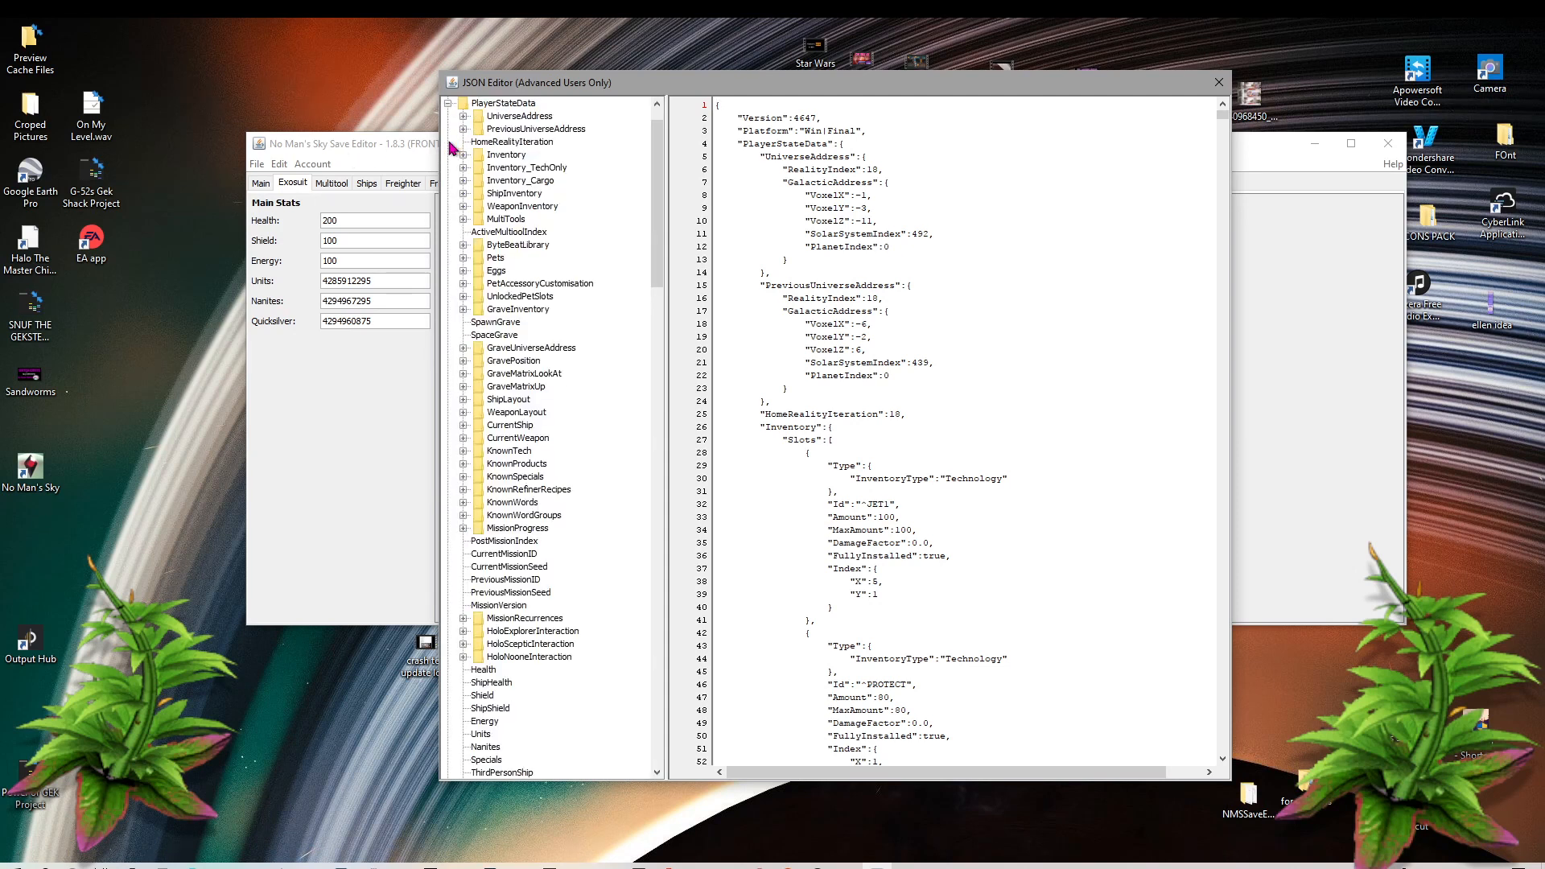
scroll(492, 188, "up", 1)
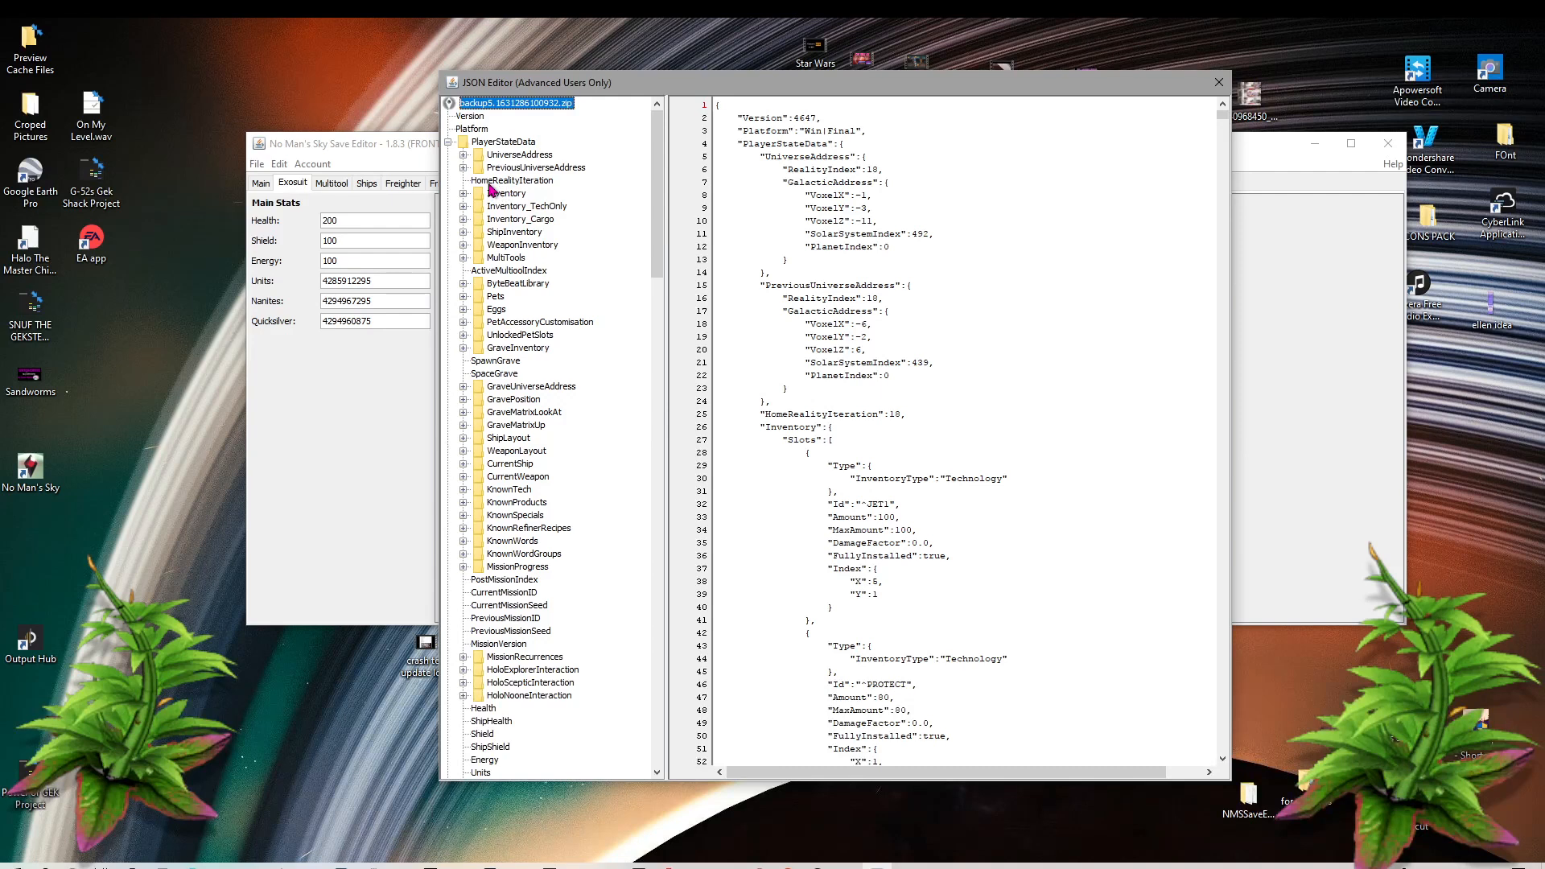
left_click(448, 142)
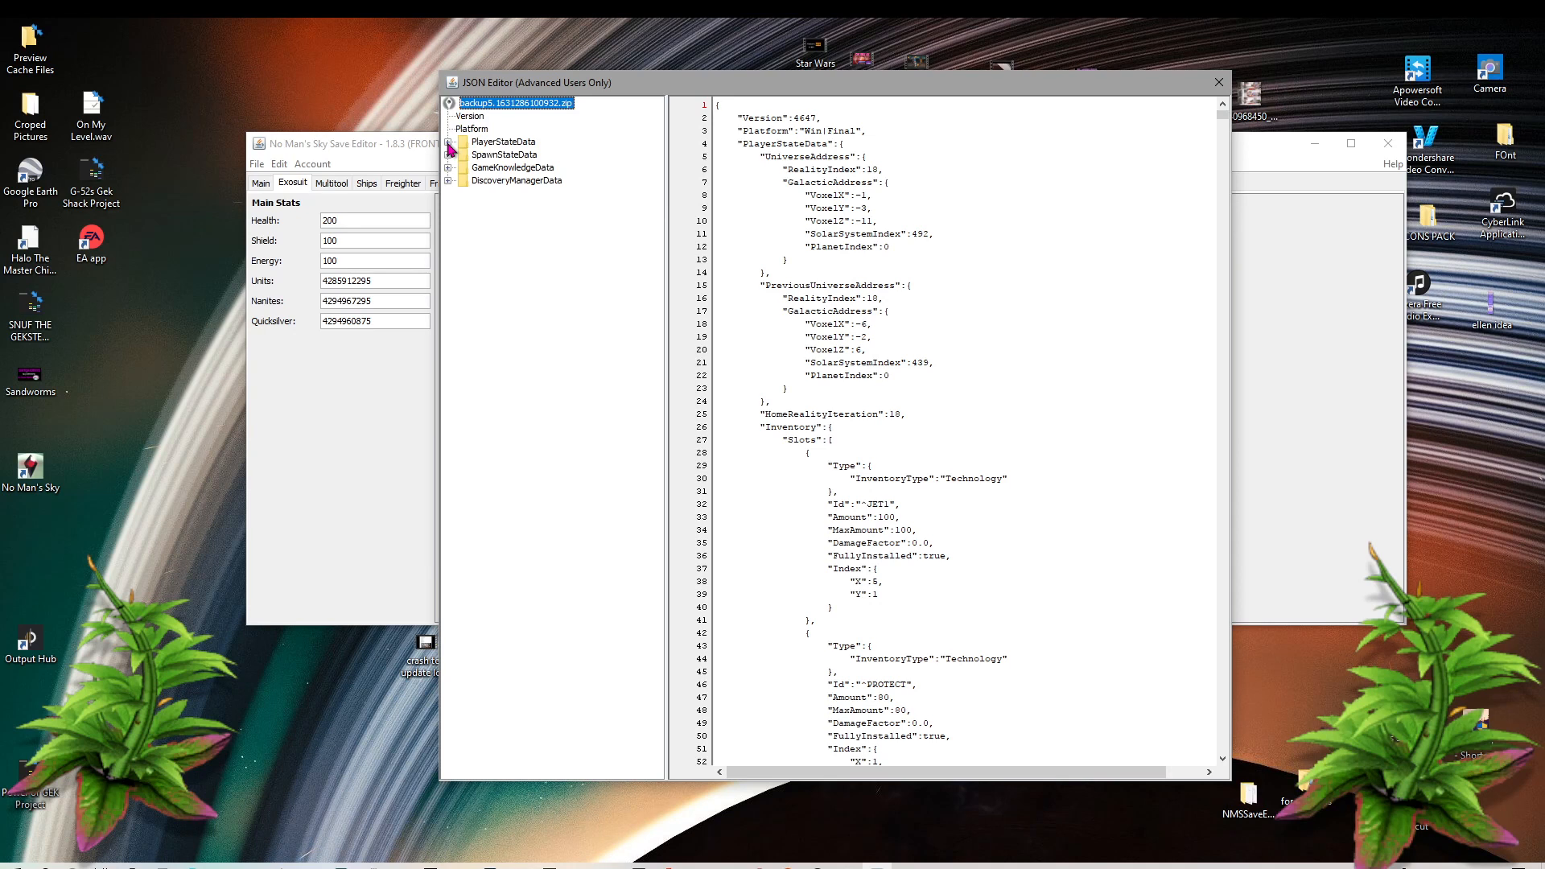
left_click(448, 142)
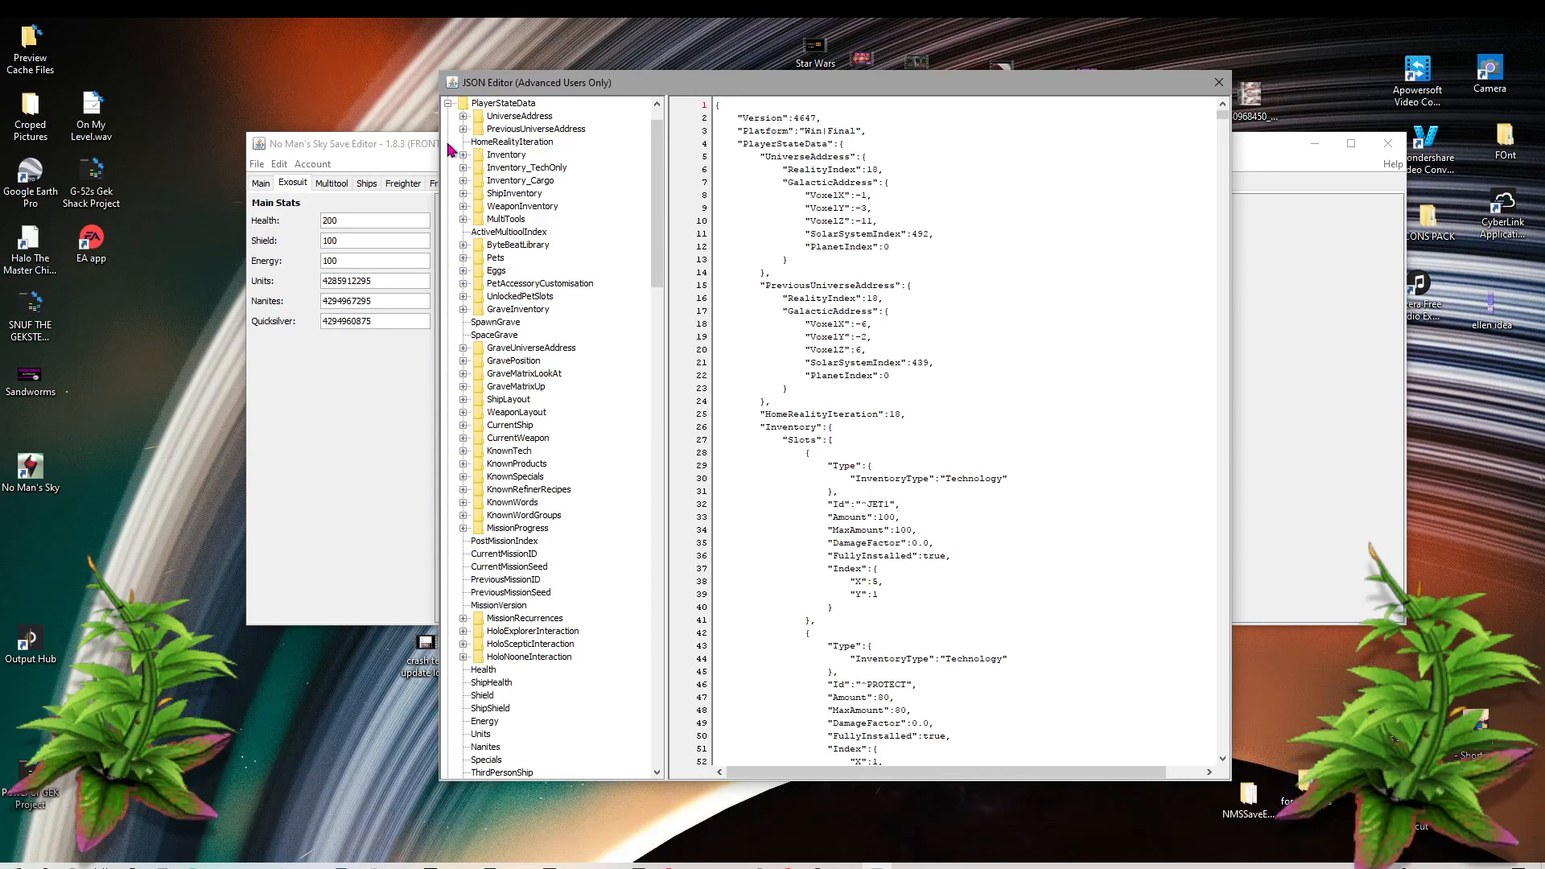
Step: Expand the Pets branch and open the JSON of pet entry [0]
left_click(464, 259)
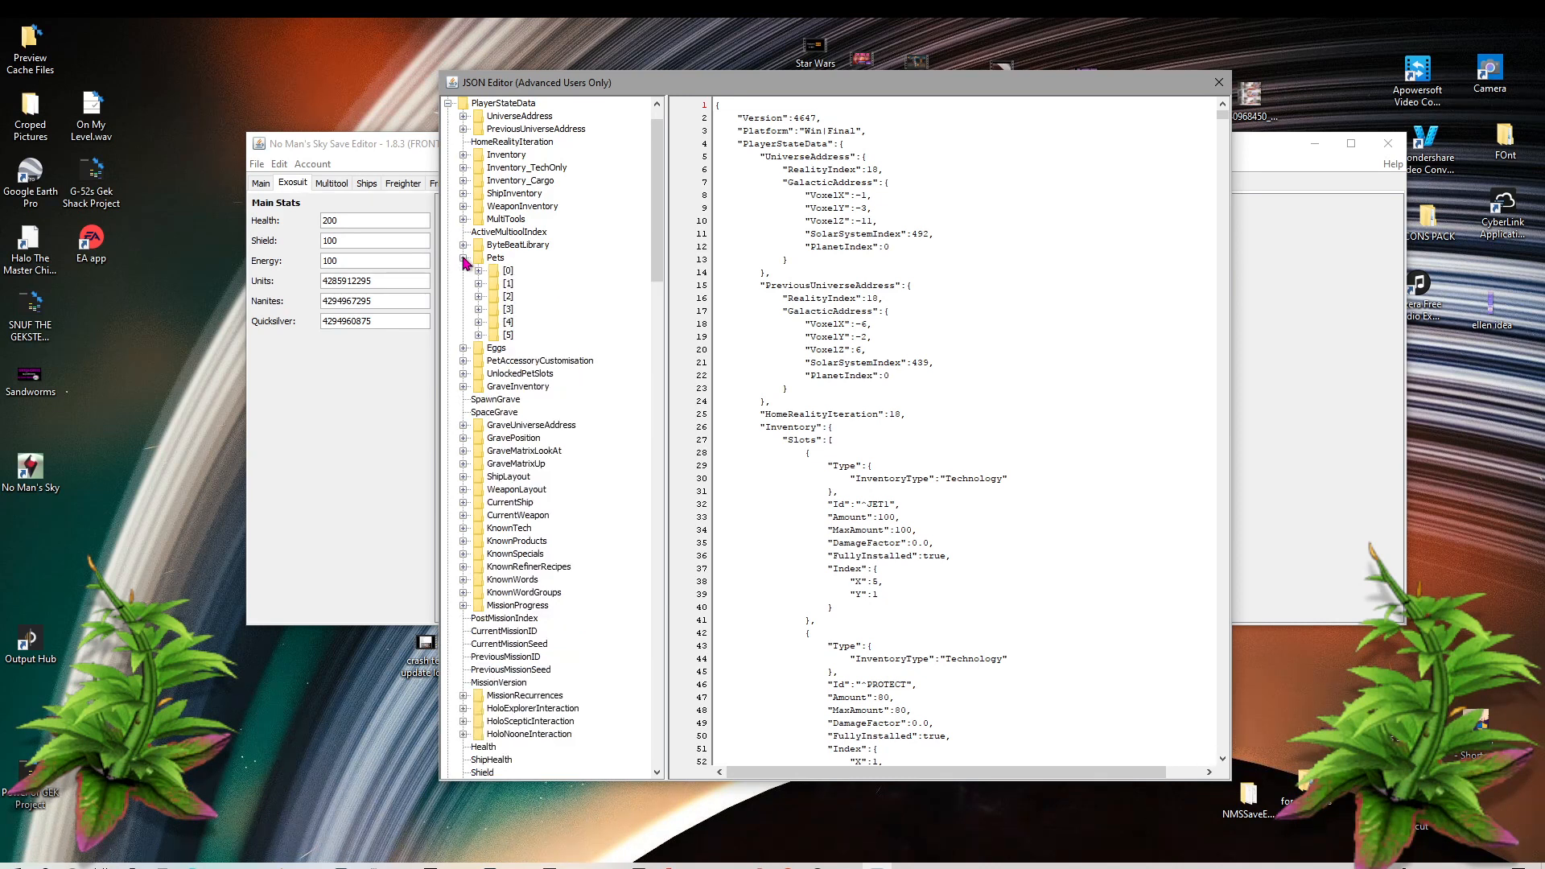
double_click(508, 272)
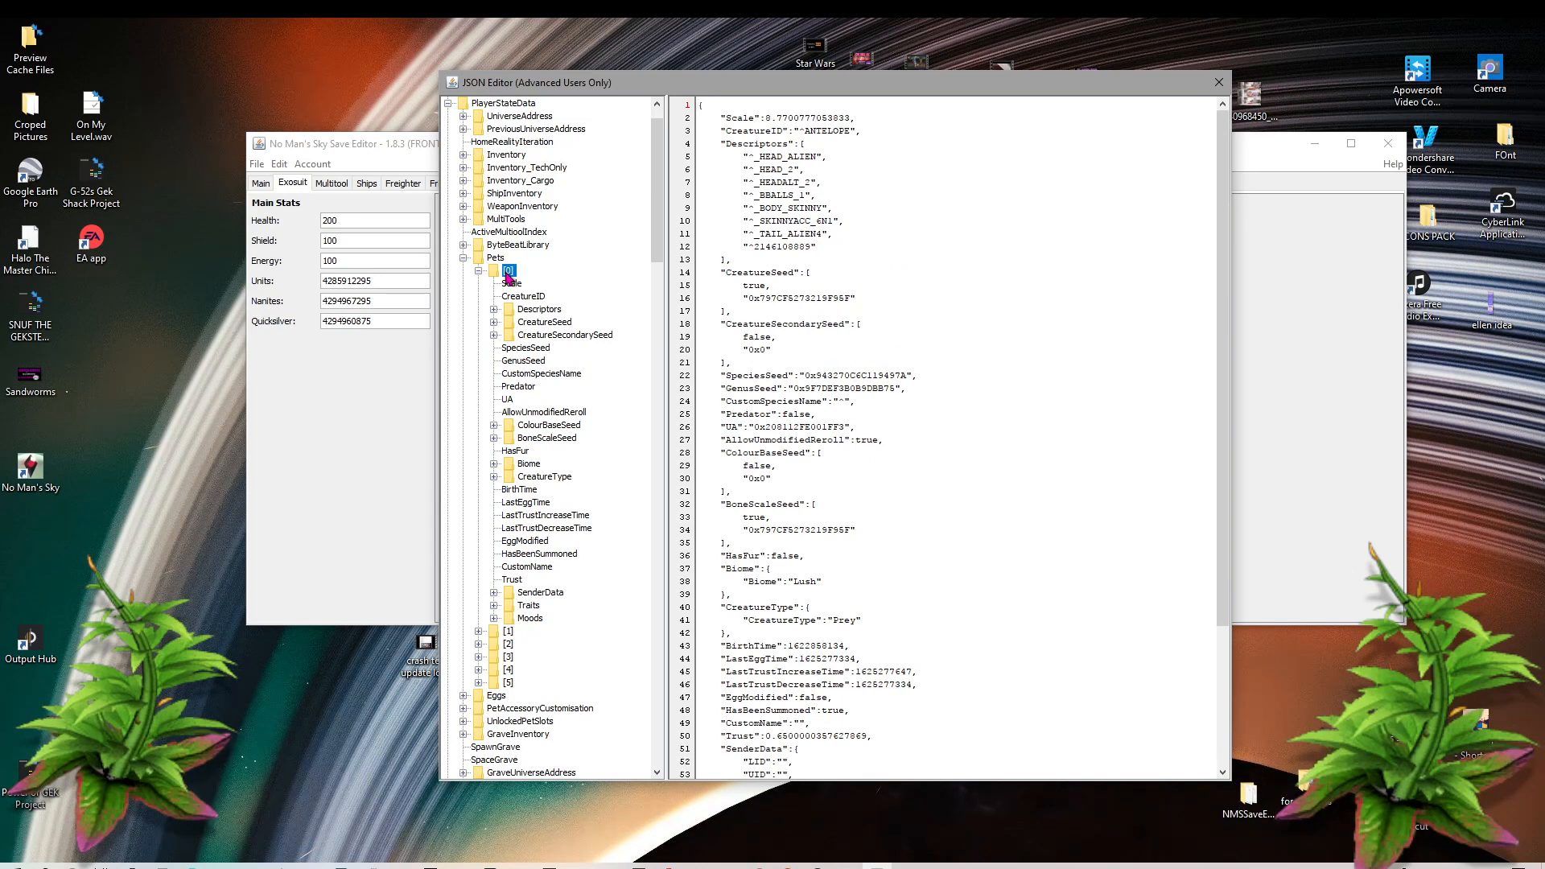
left_click(479, 271)
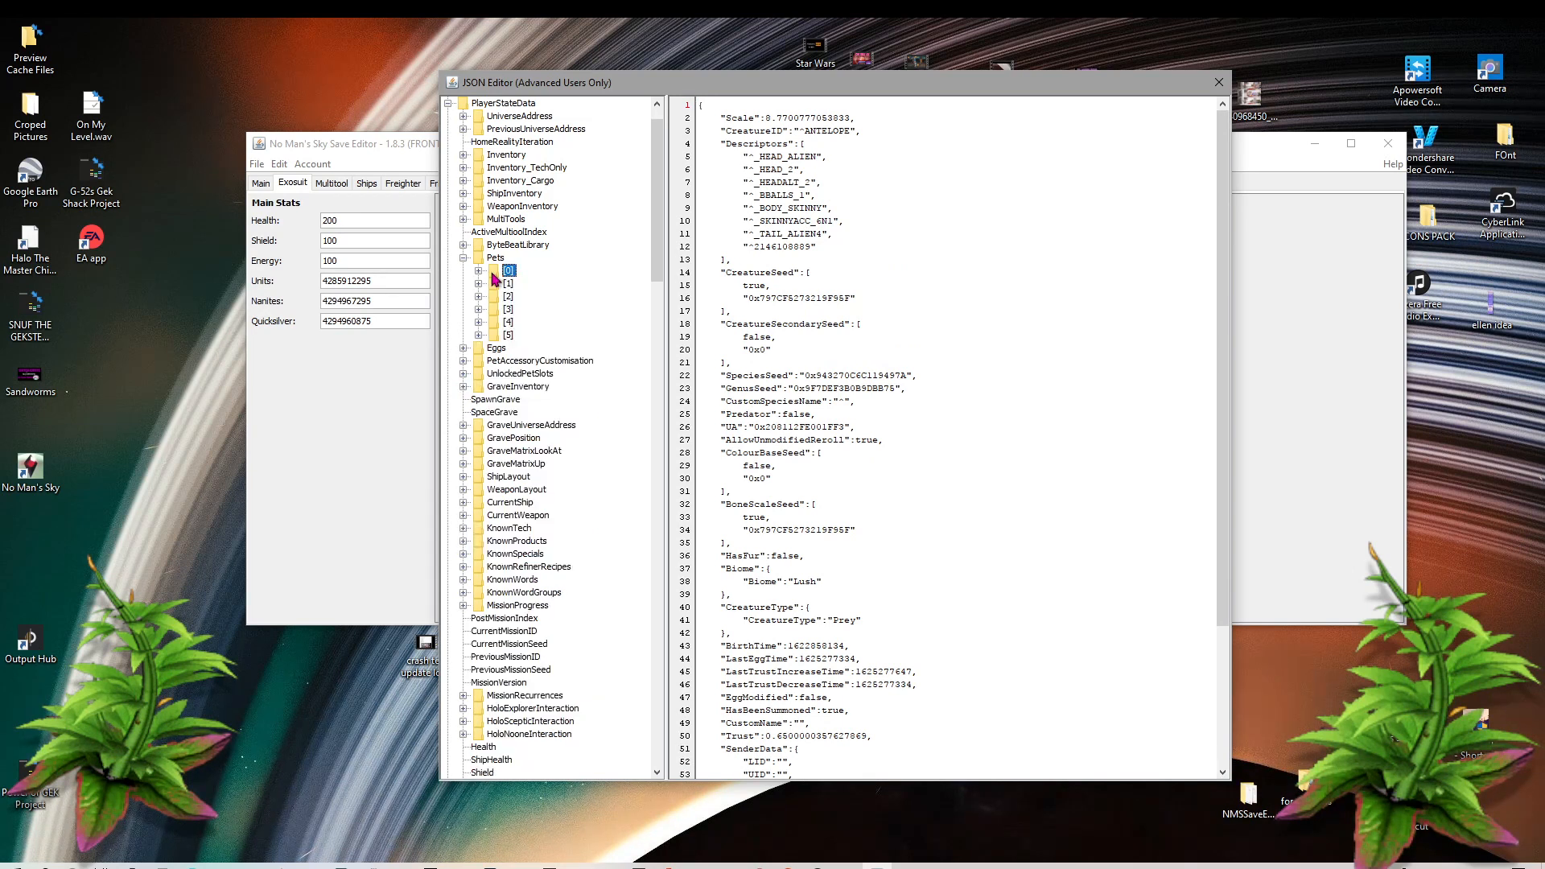
double_click(504, 274)
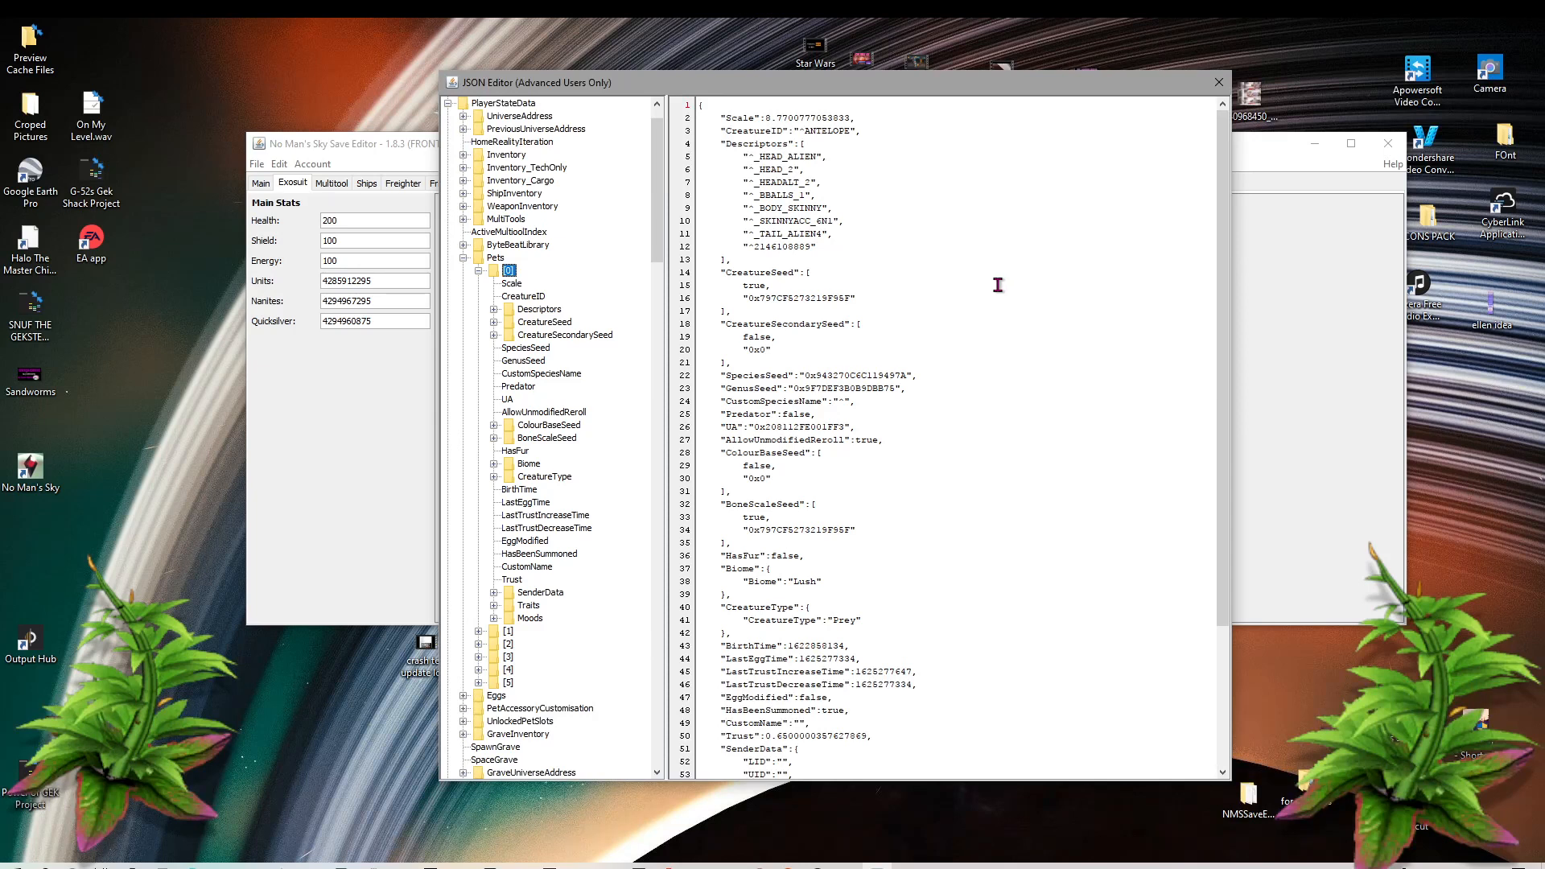
Step: Set the Scale of pet [0] to 4.7700777053833
left_click(769, 118)
key("BackSpace")
type("4")
scroll(869, 348, "down", 2)
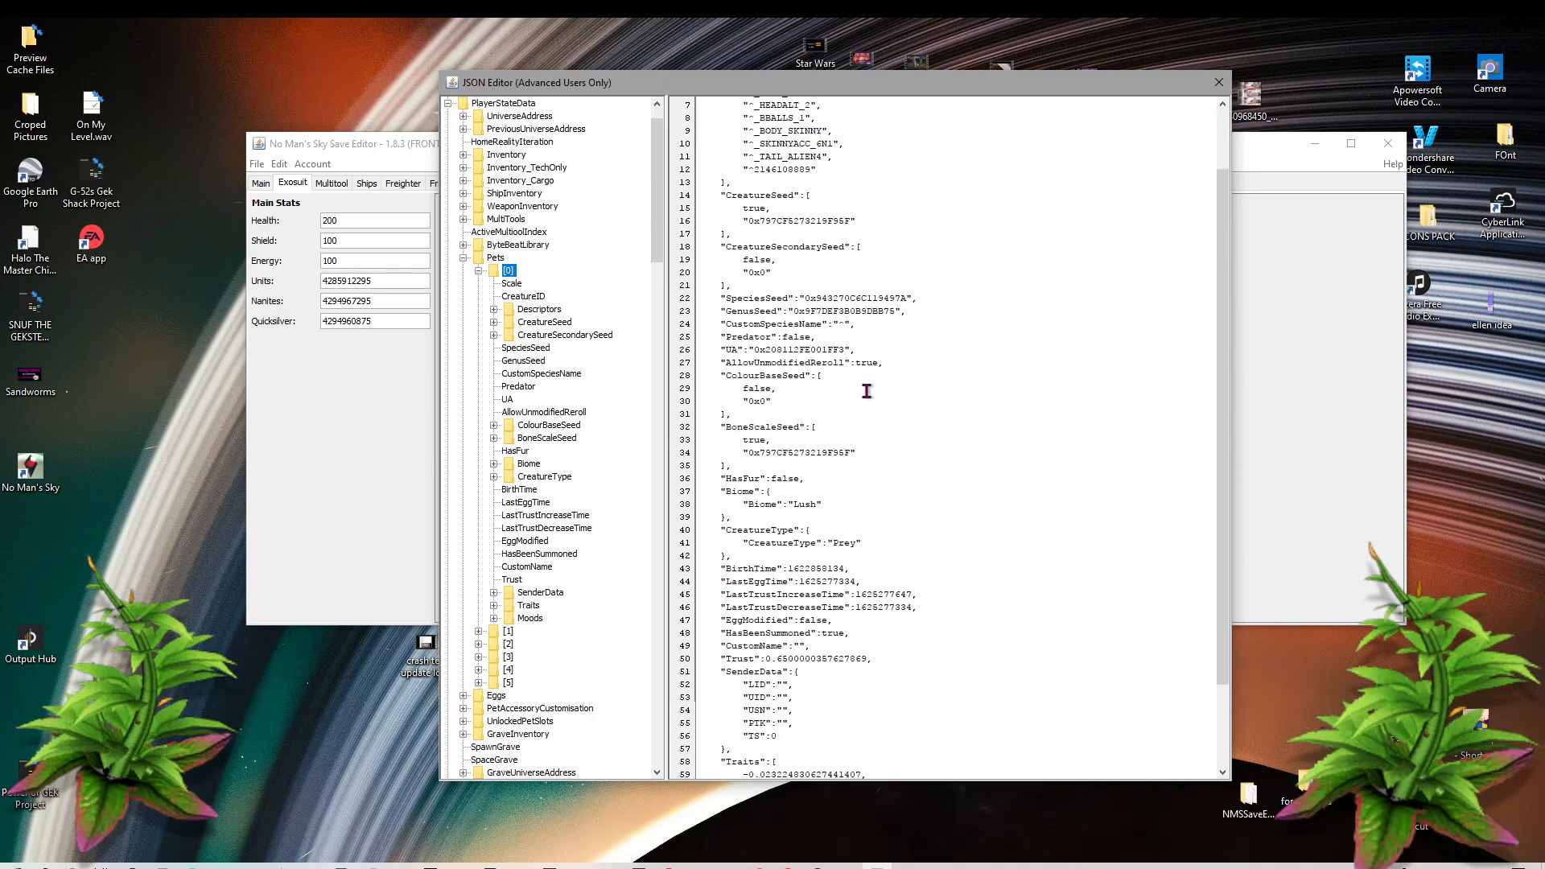
left_click(788, 570)
key("Delete")
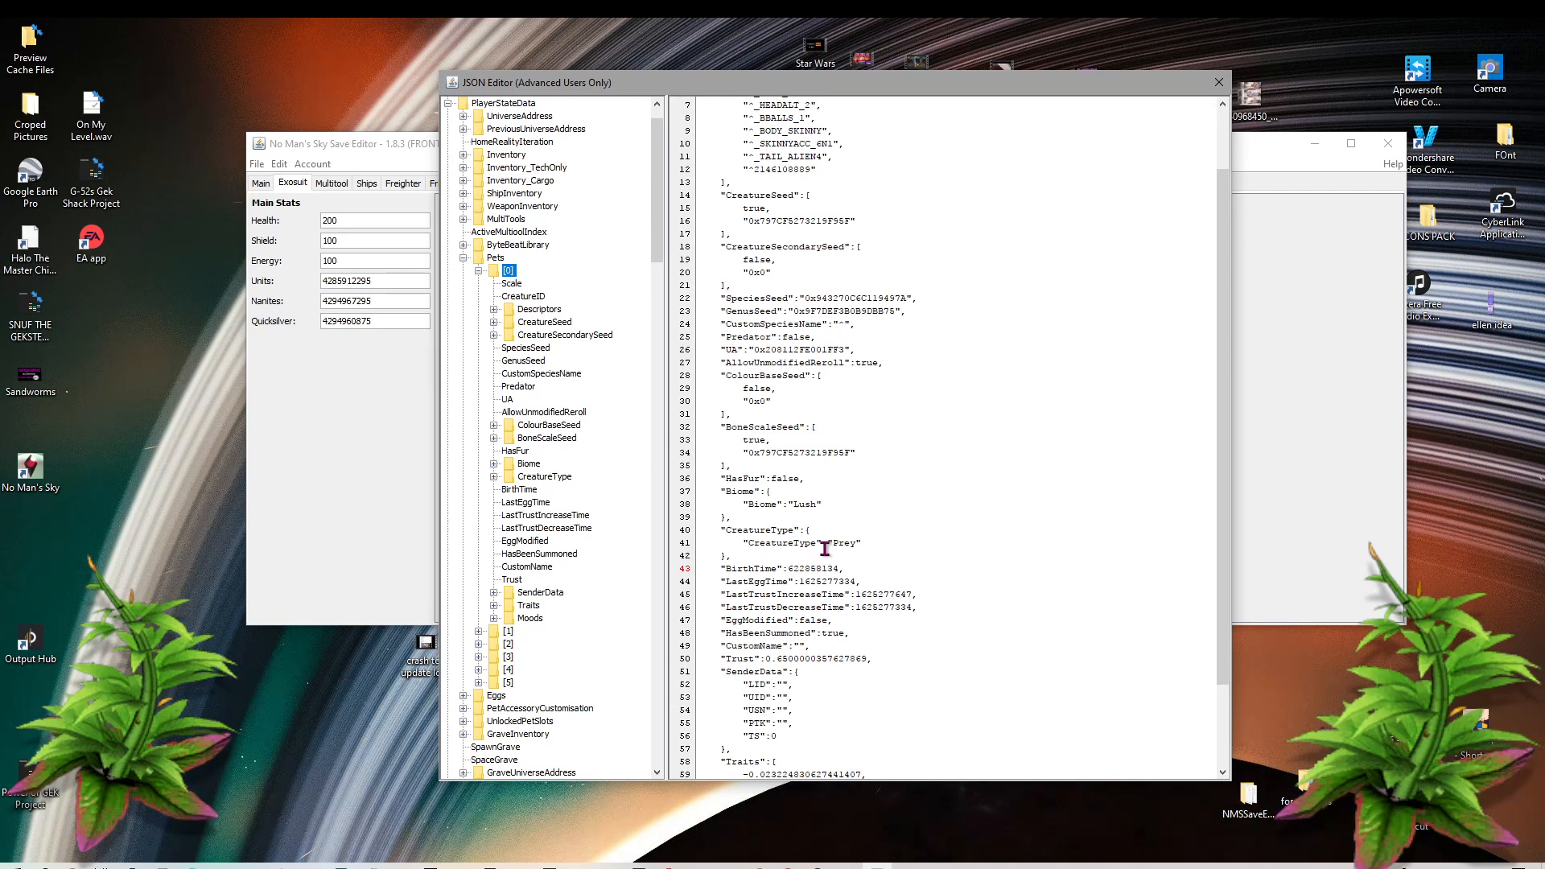
type("2")
left_click(805, 581)
key("BackSpace")
type("2")
scroll(913, 443, "up", 2)
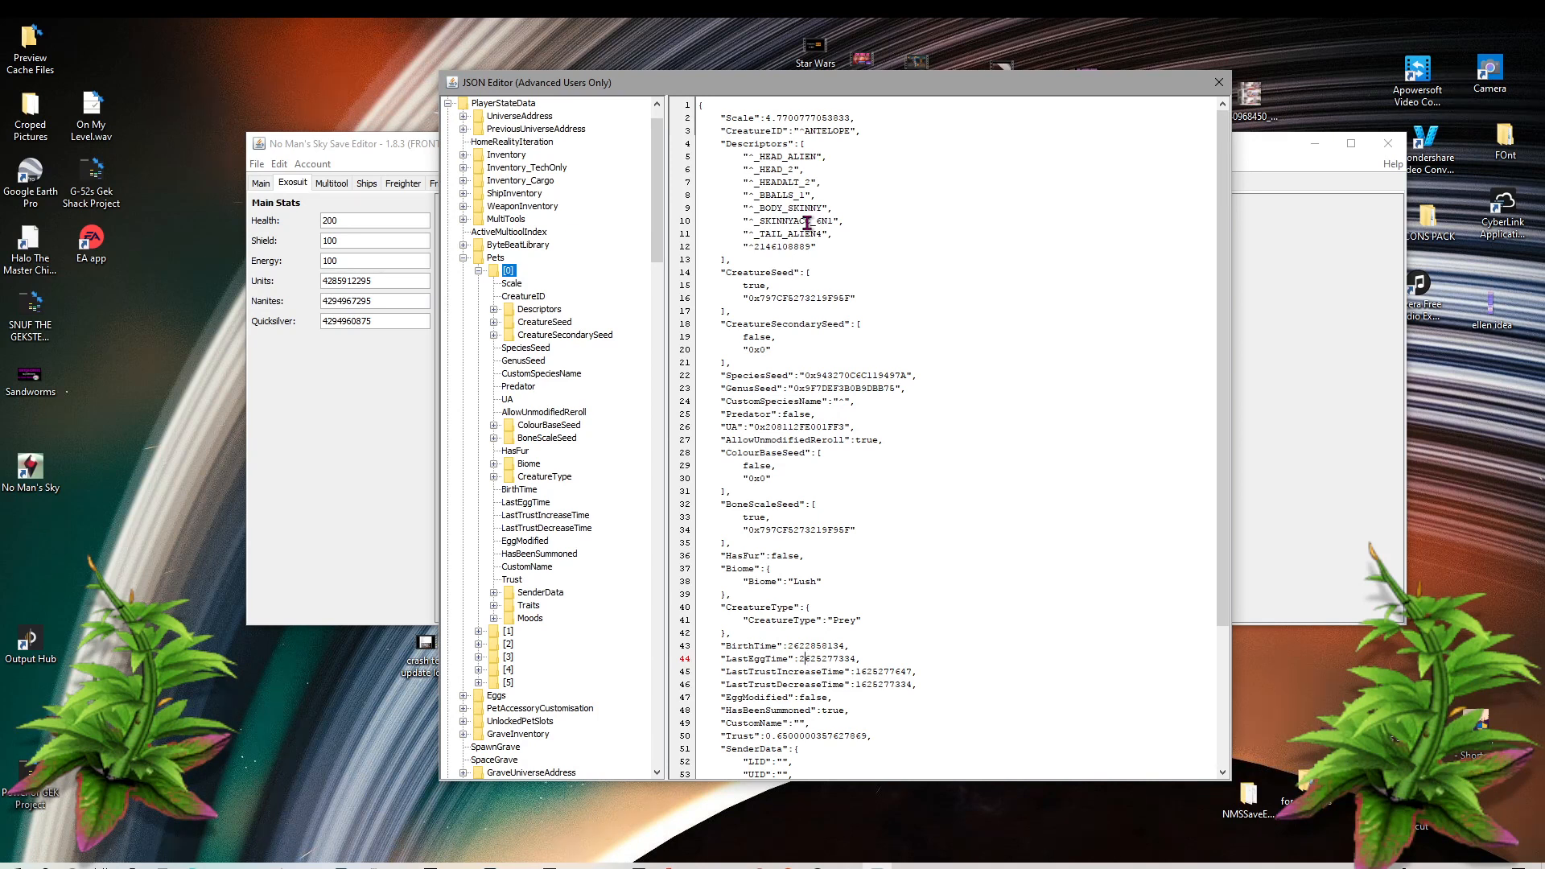
Step: Collapse the Pets branch and apply the changed JSON data to the save file
left_click_drag(877, 90, 949, 135)
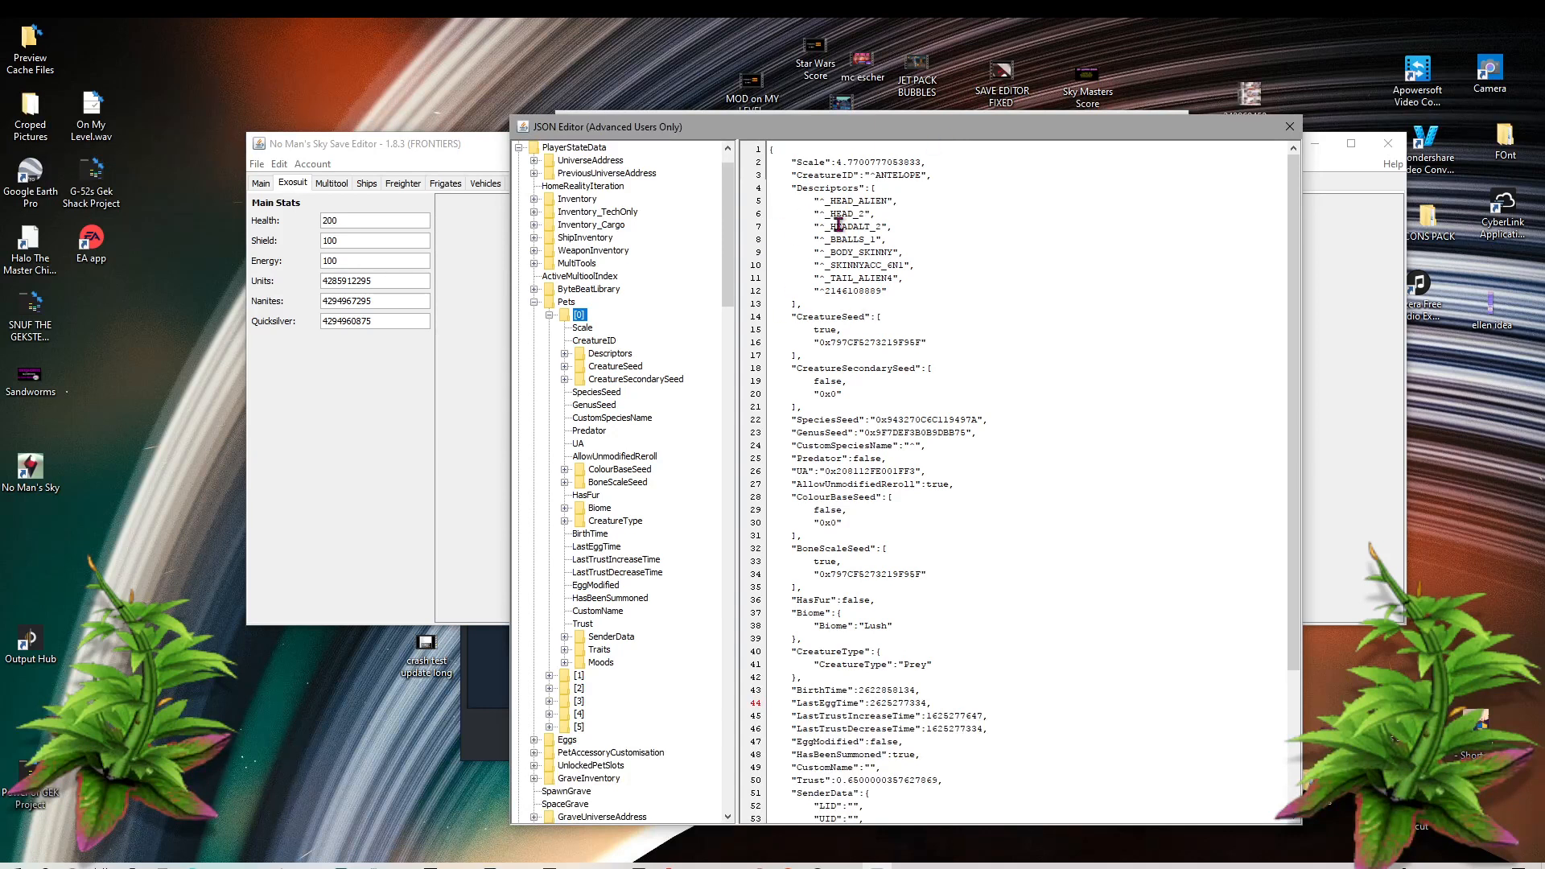
left_click(534, 303)
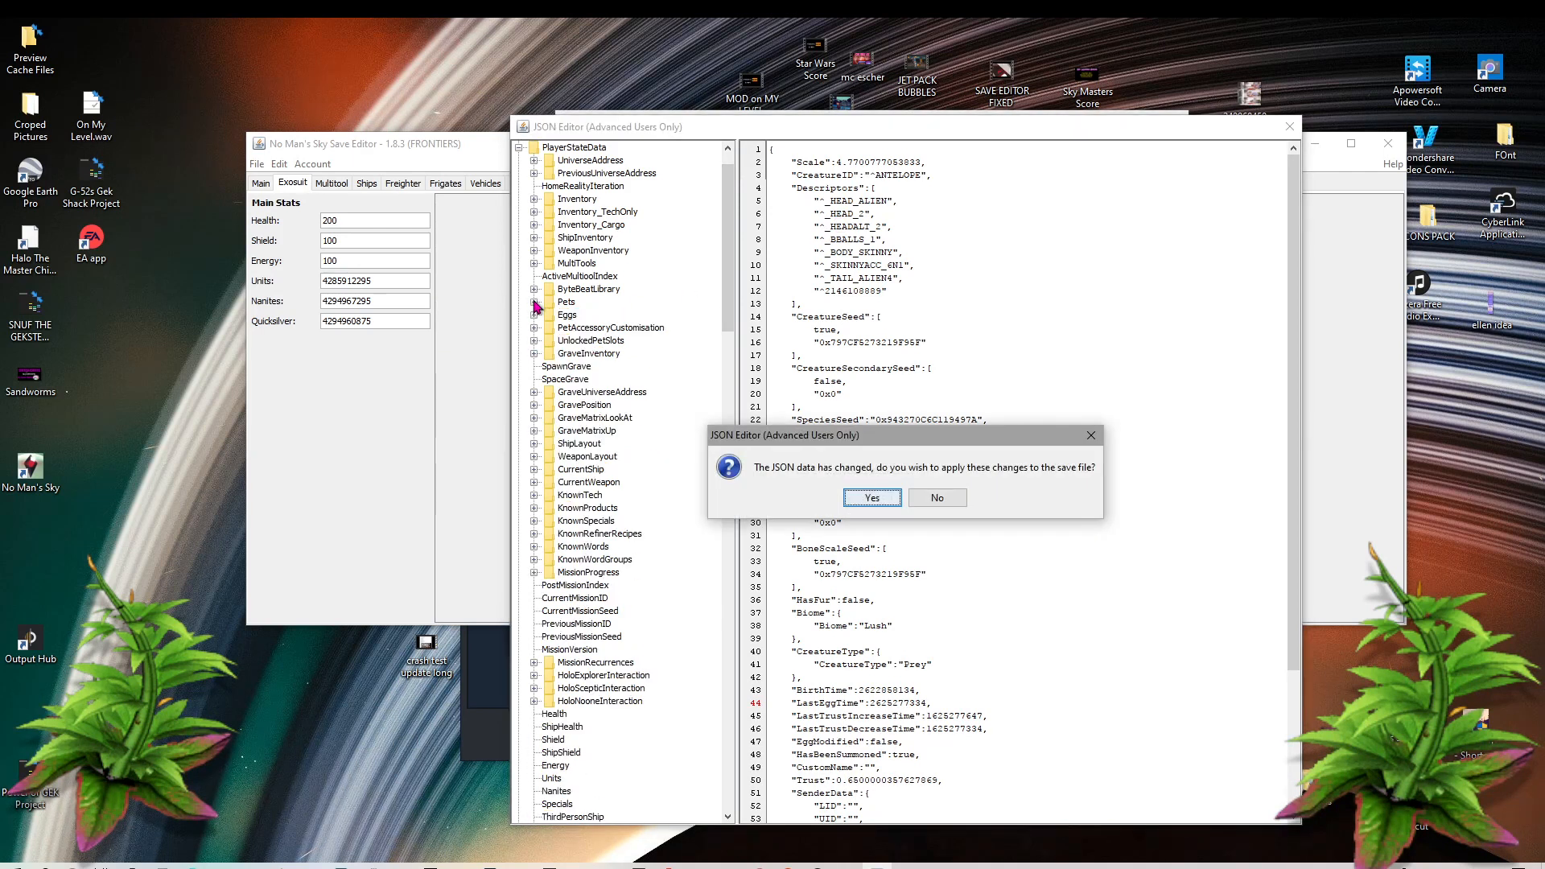
left_click(872, 499)
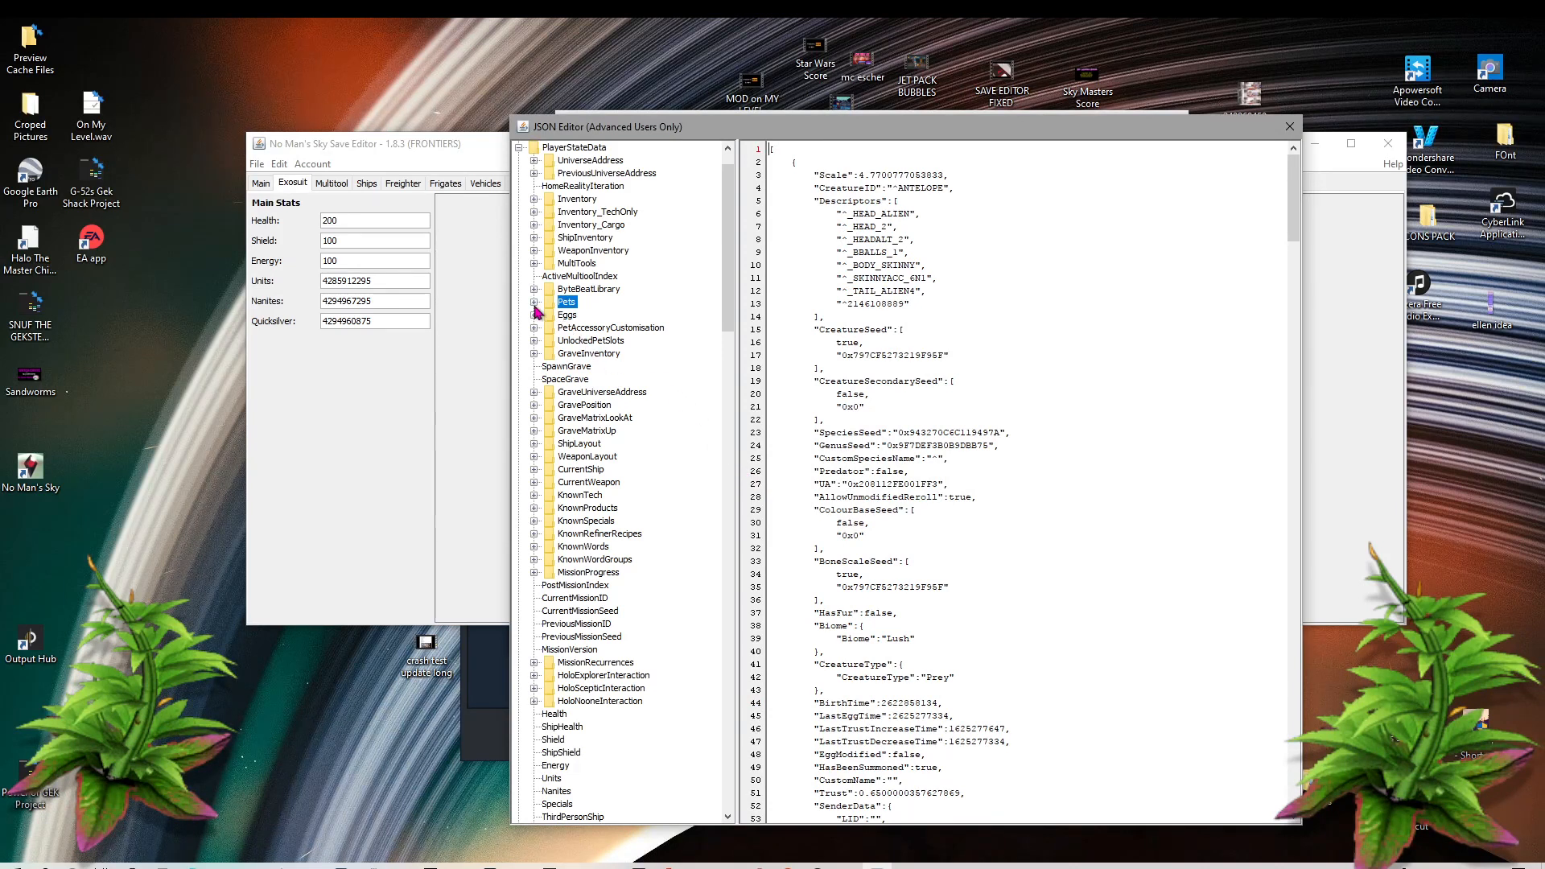
Step: Examine egg entry [1] and the Eggs data, and return to the Pets data to check its time values
left_click(534, 315)
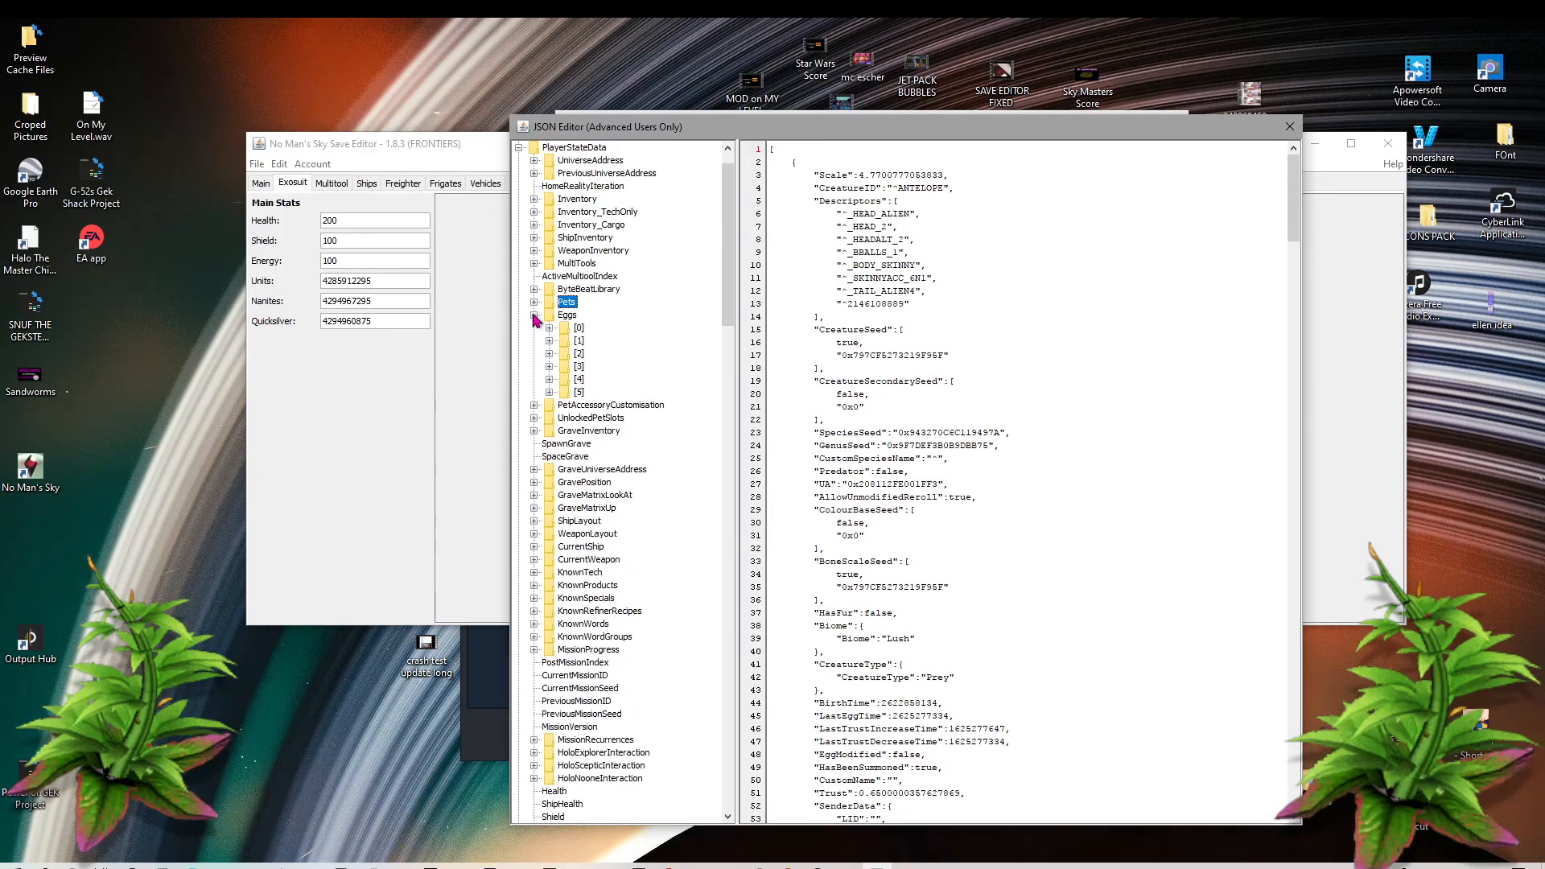
left_click(580, 342)
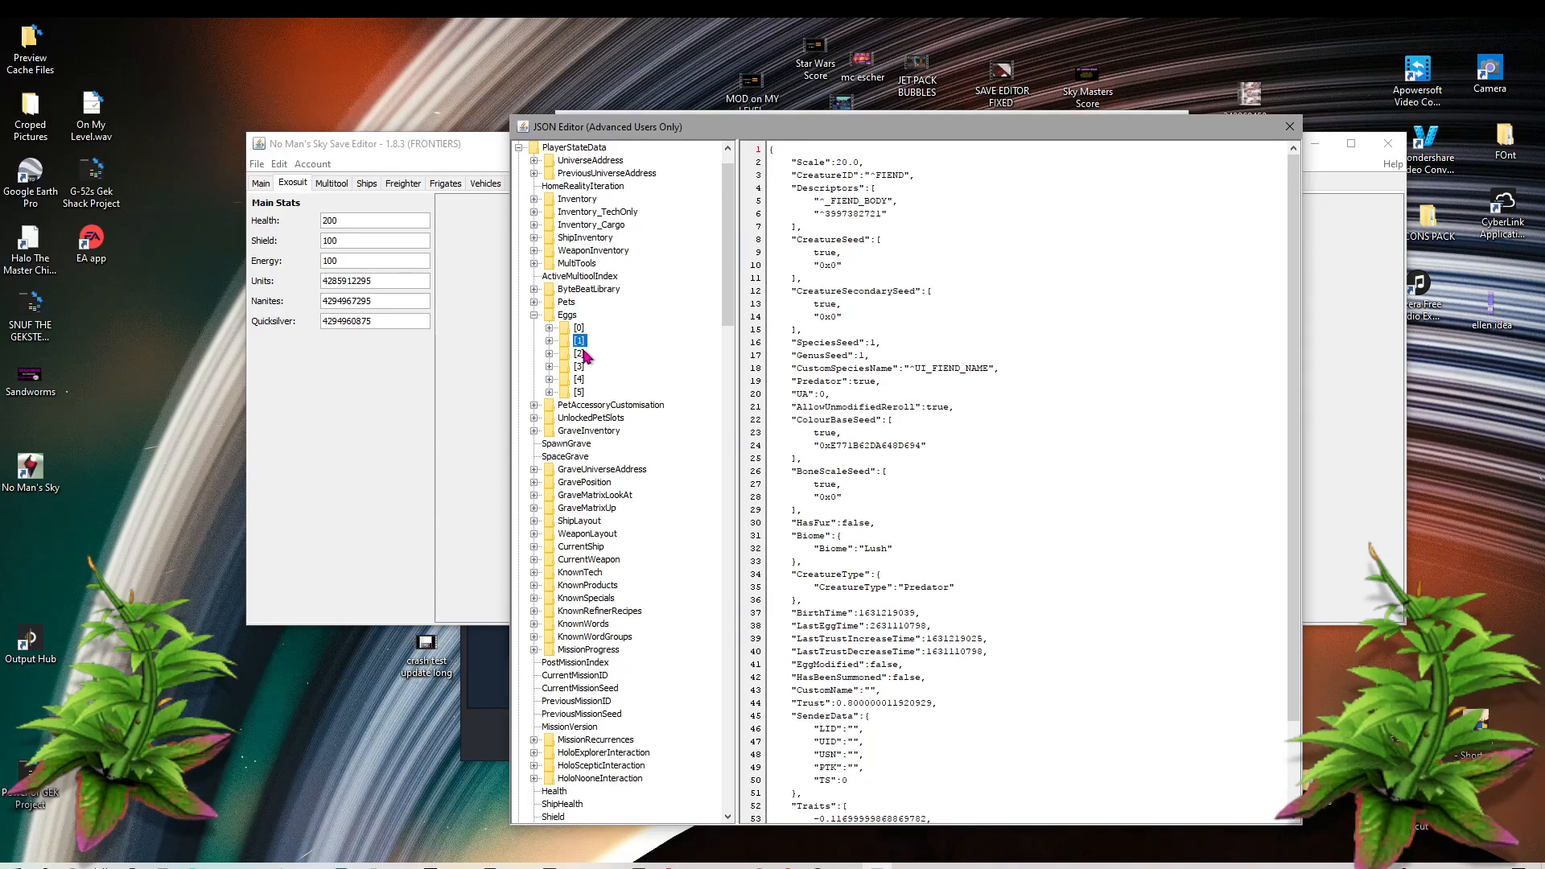
left_click(535, 316)
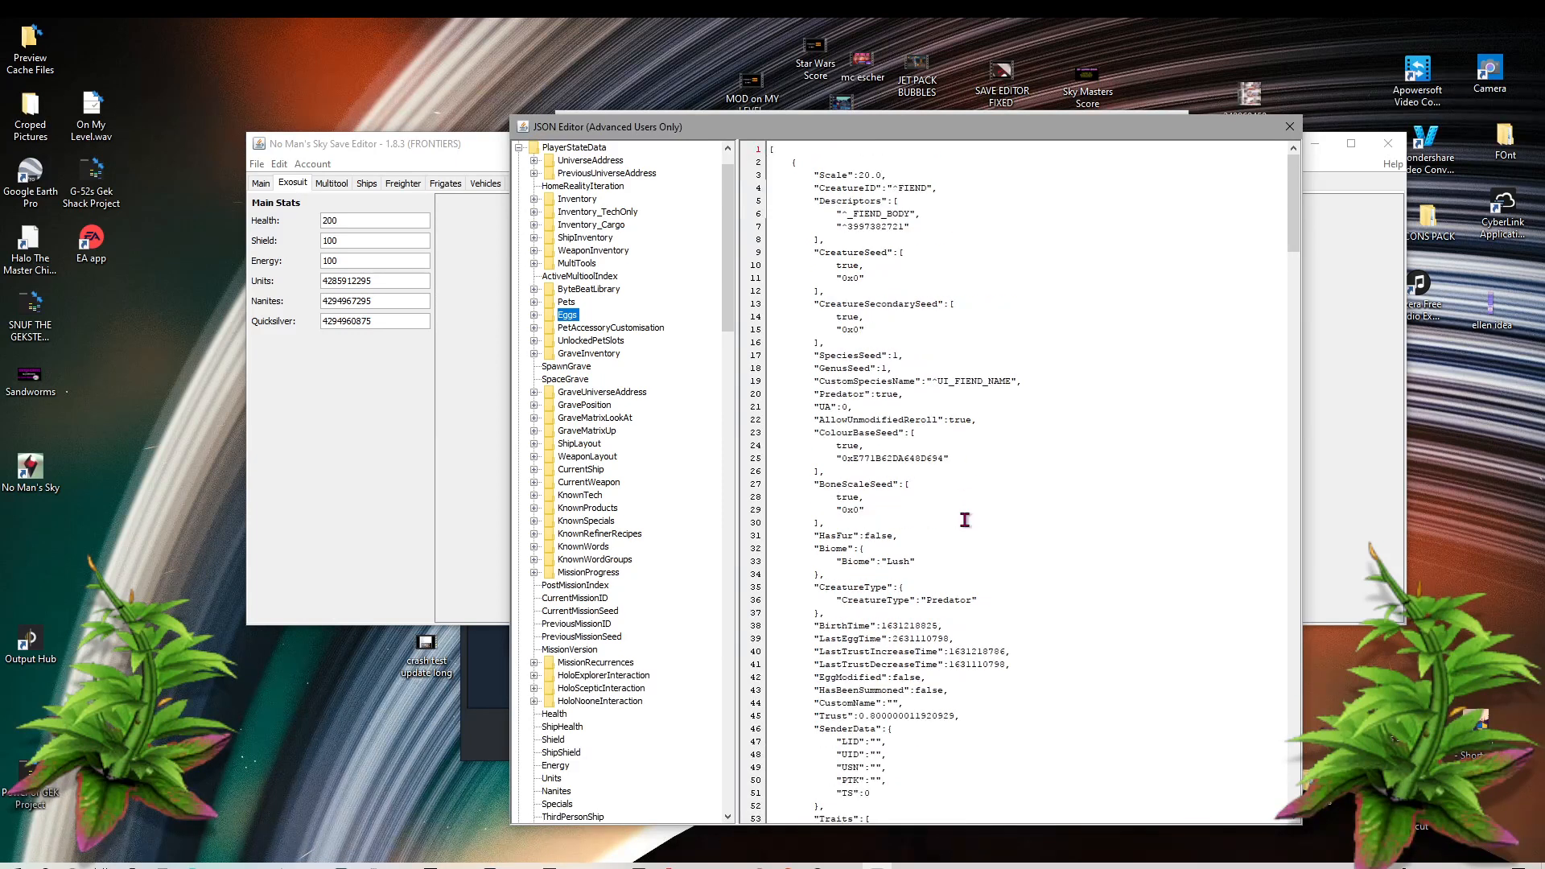
left_click(567, 304)
scroll(882, 563, "down", 2)
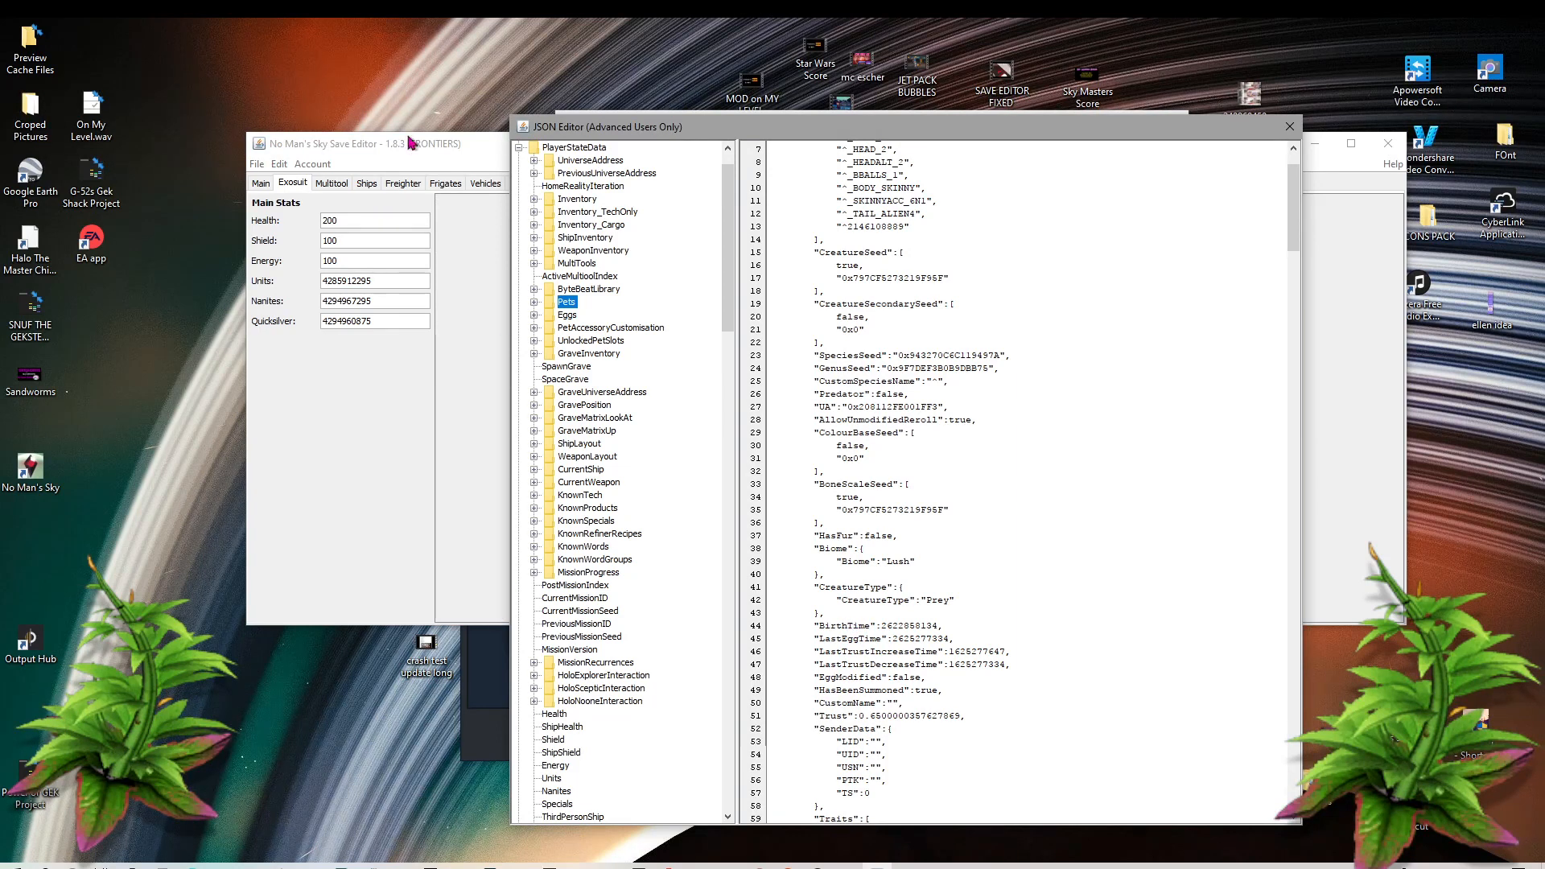
Step: Look through the PlayerStateData branches, expand PersistentPlayerBases and find its last base entry
scroll(550, 460, "down", 5)
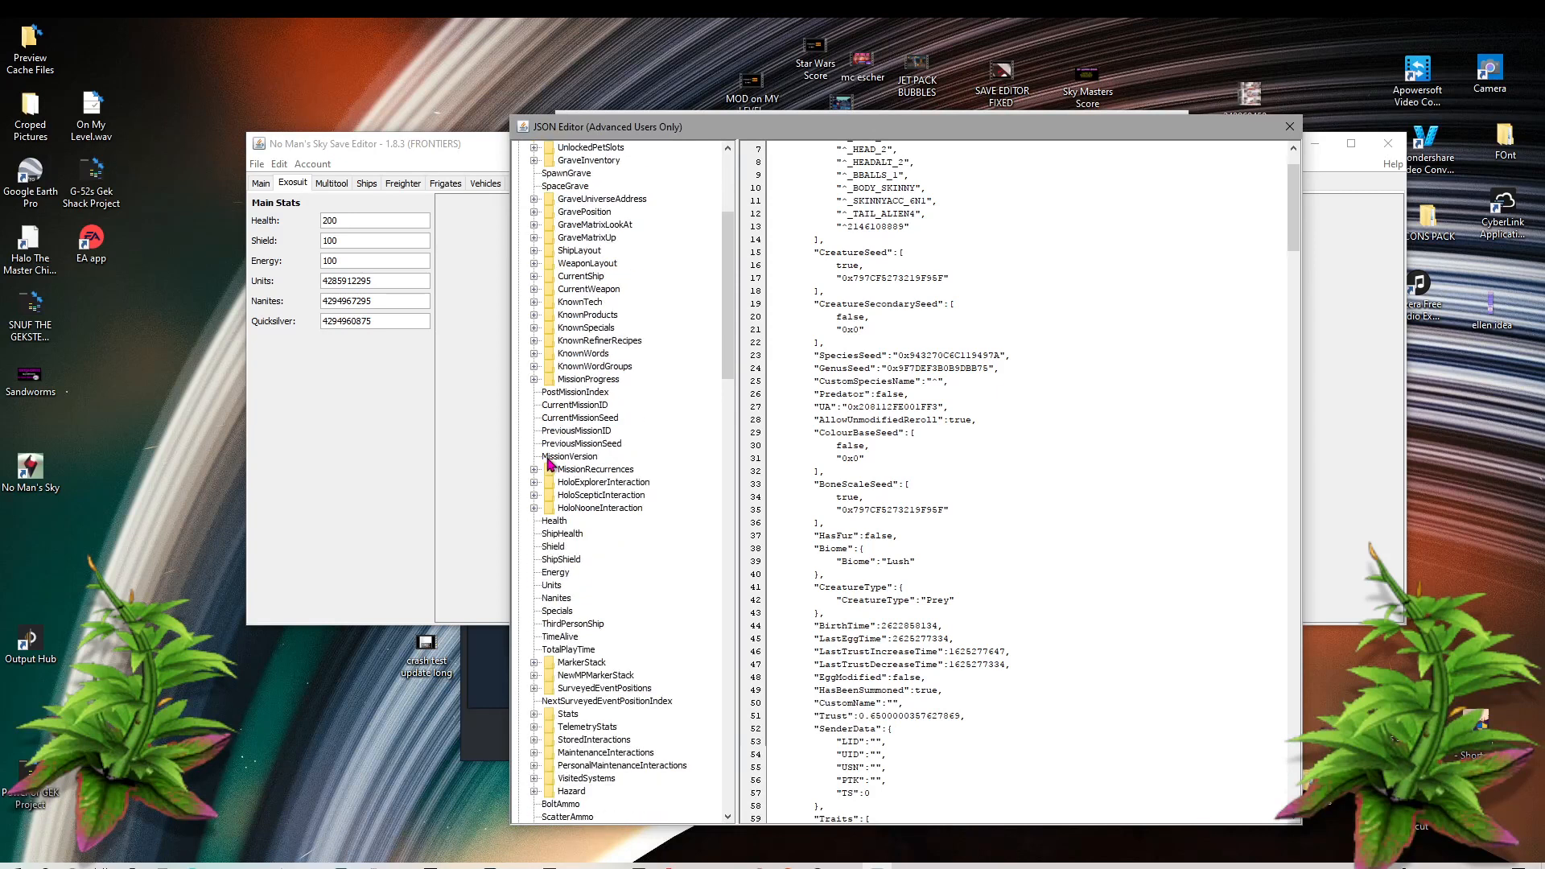
scroll(561, 459, "down", 2)
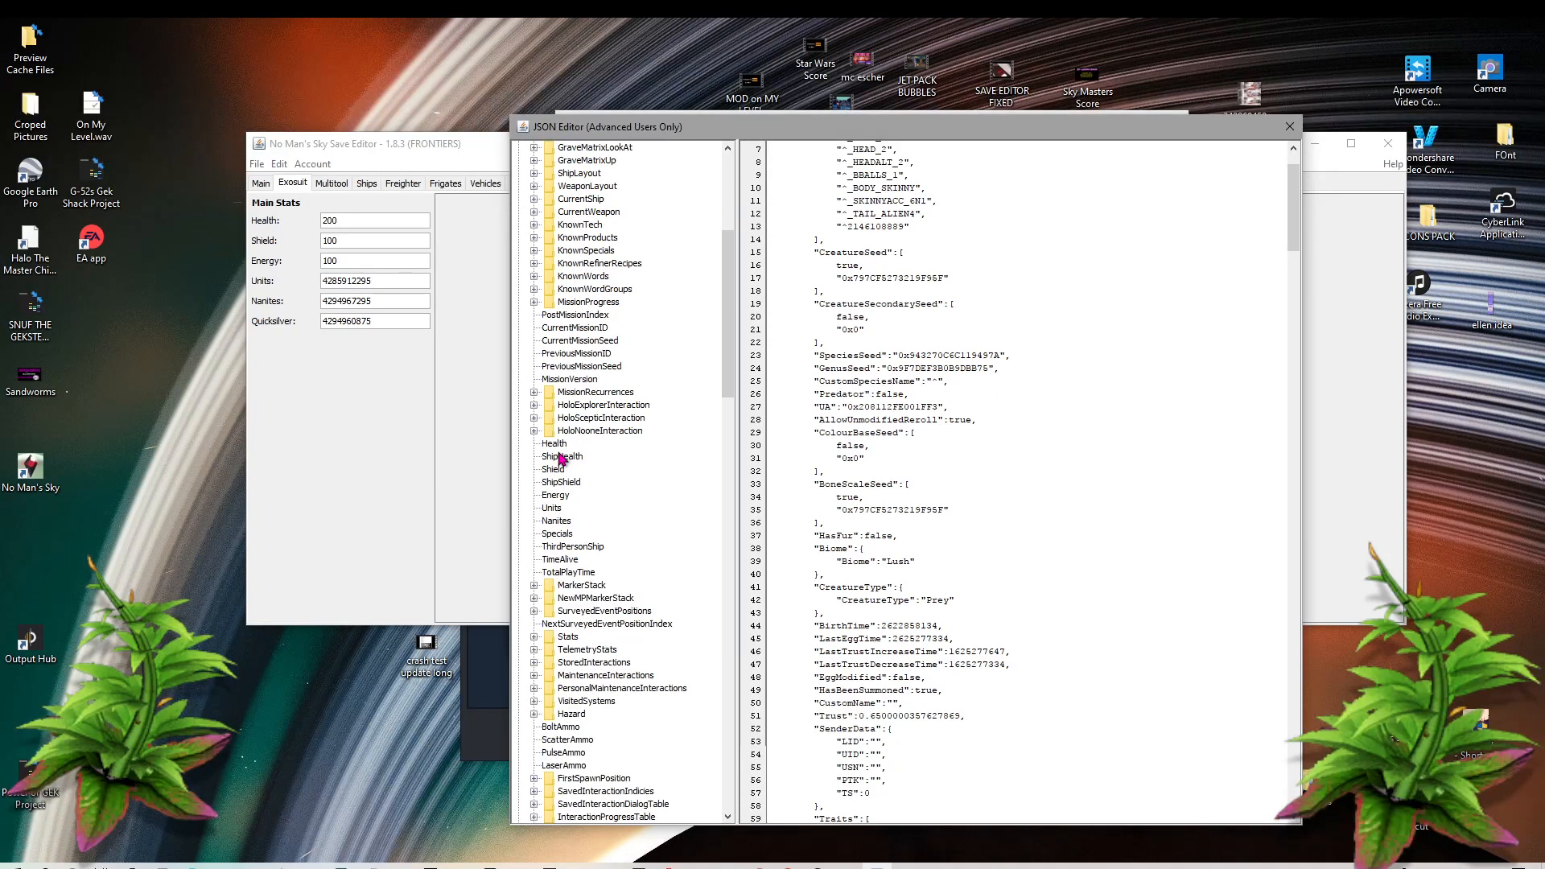
scroll(561, 459, "down", 5)
scroll(561, 460, "down", 3)
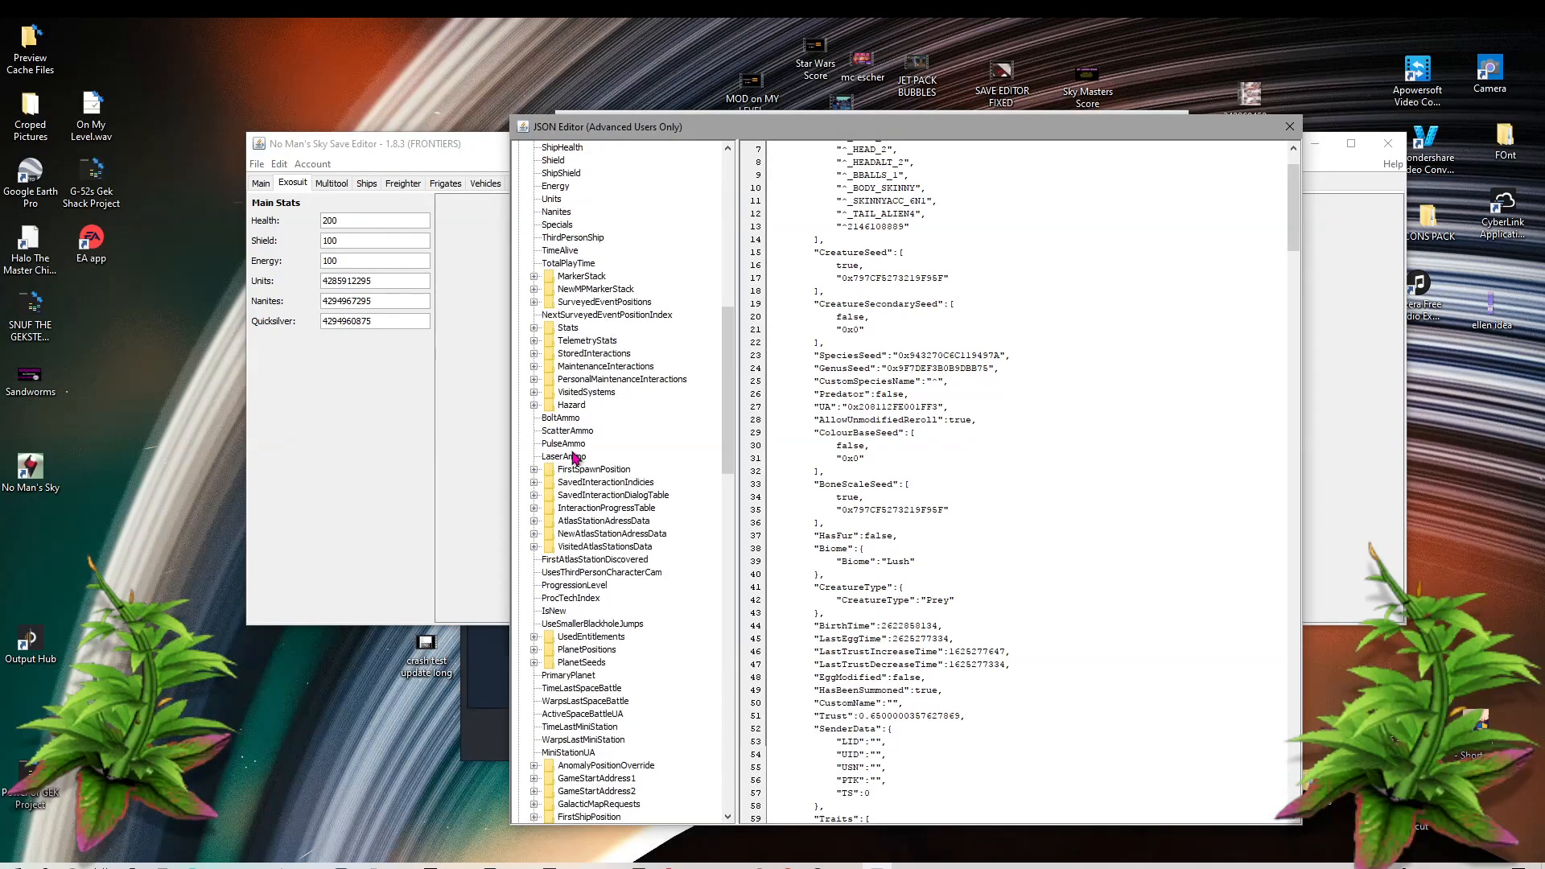
scroll(576, 458, "down", 4)
scroll(576, 458, "down", 4)
scroll(576, 458, "down", 4)
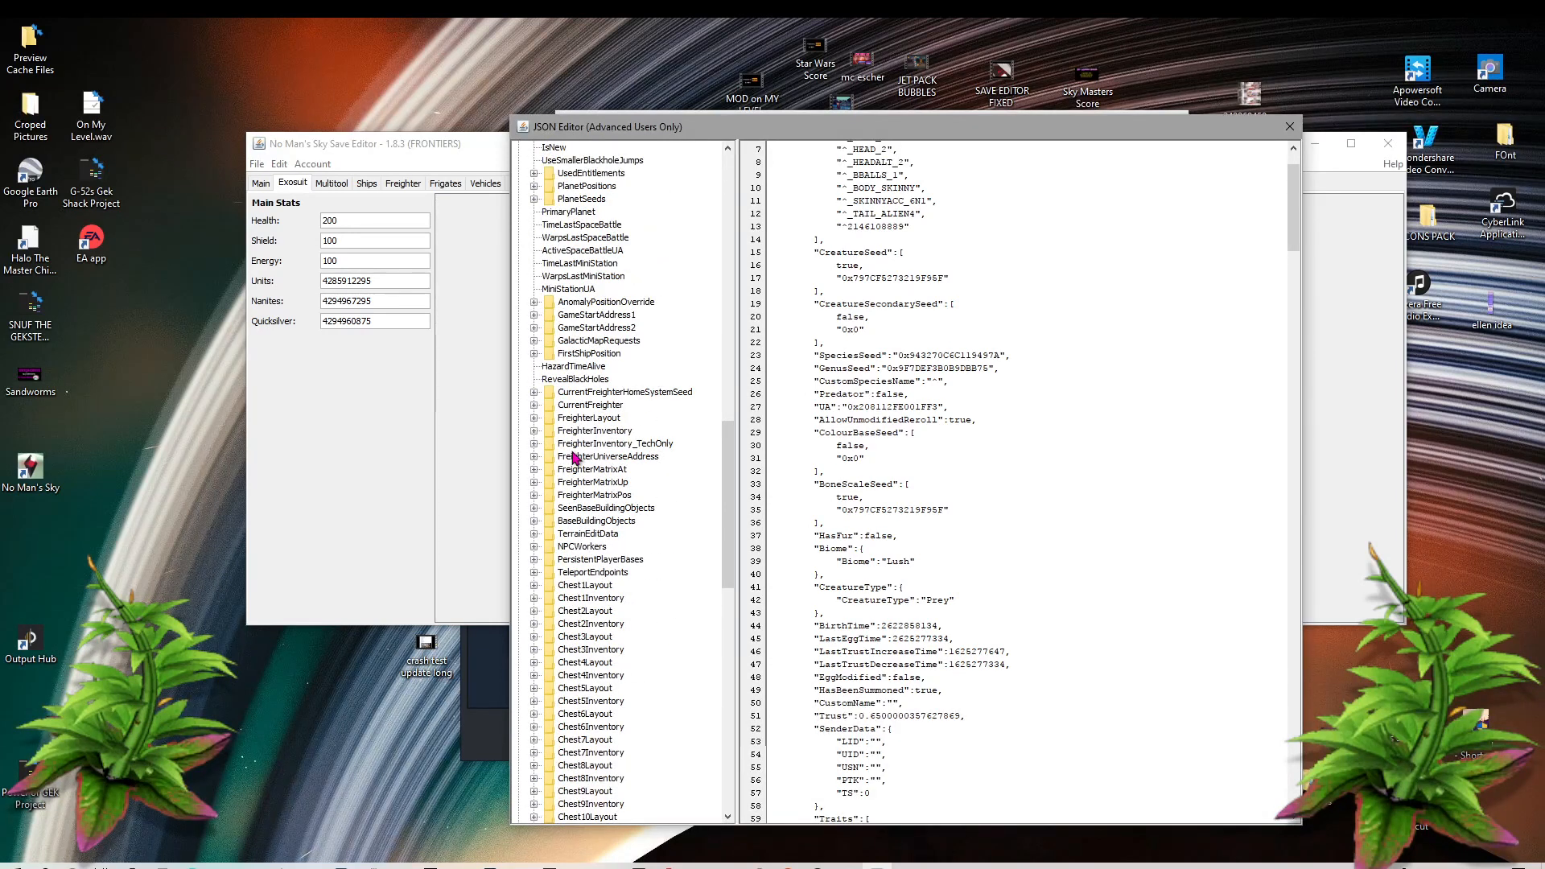
left_click_drag(724, 473, 727, 481)
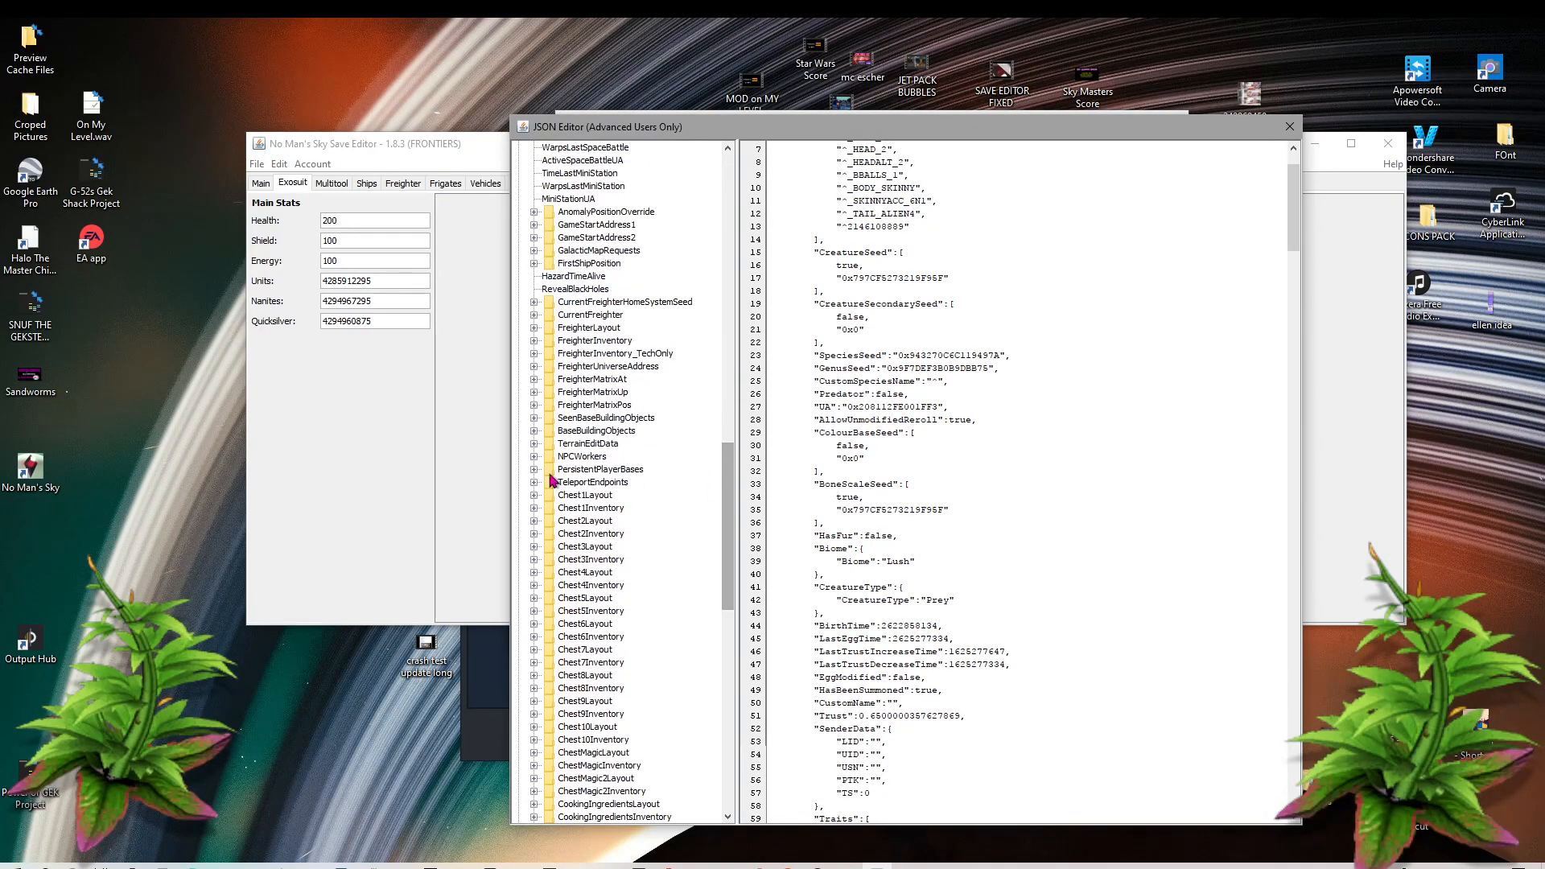
left_click(535, 479)
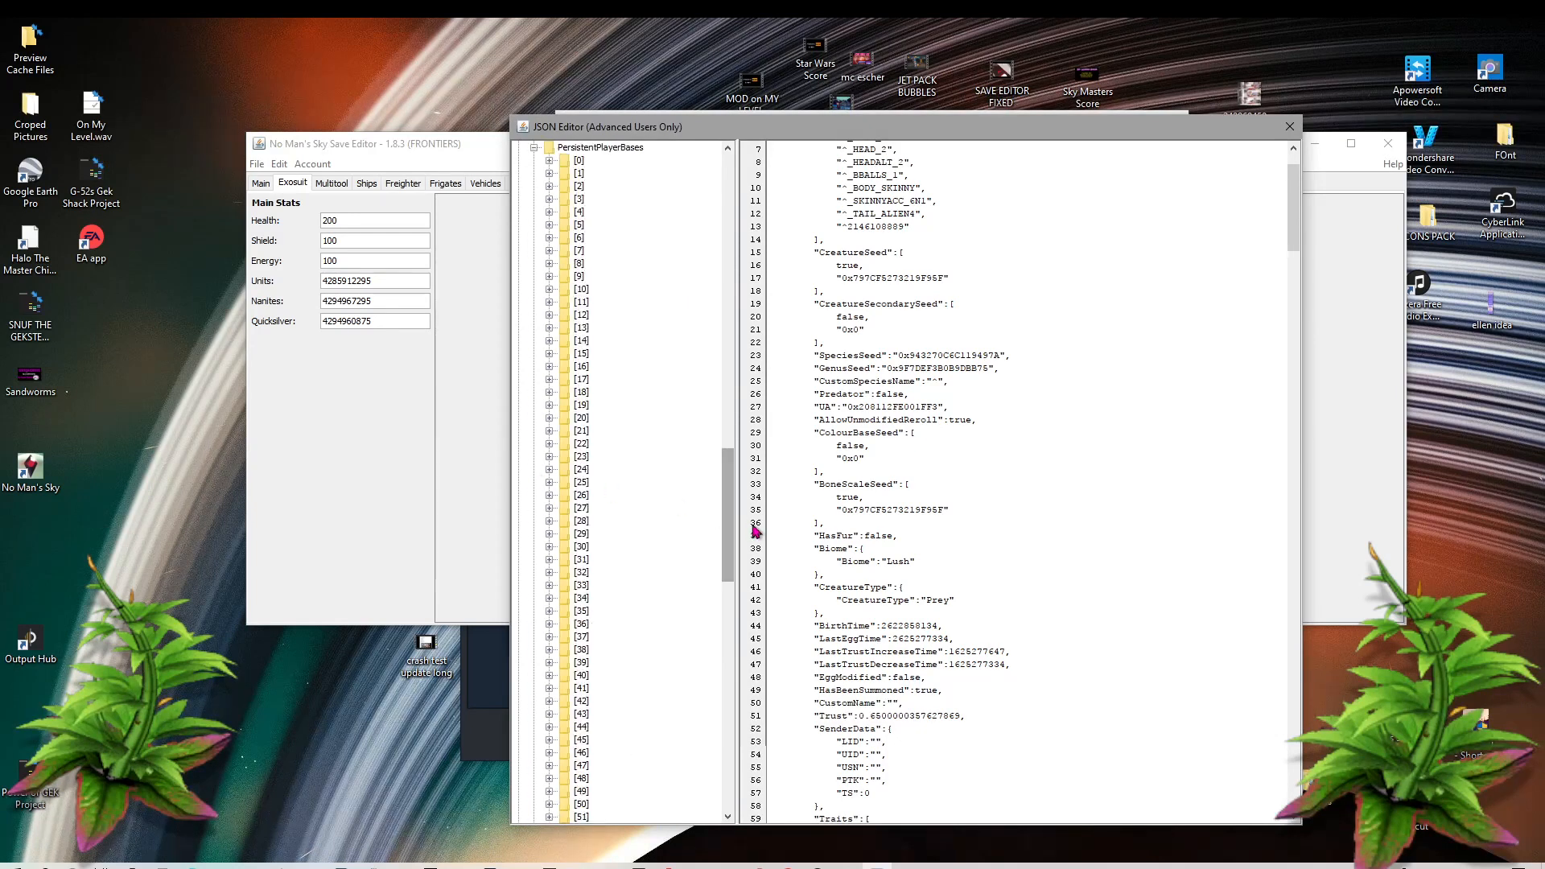
mouse_move(728, 524)
left_mouse_down()
mouse_move(727, 567)
mouse_move(728, 471)
mouse_move(729, 524)
left_mouse_up()
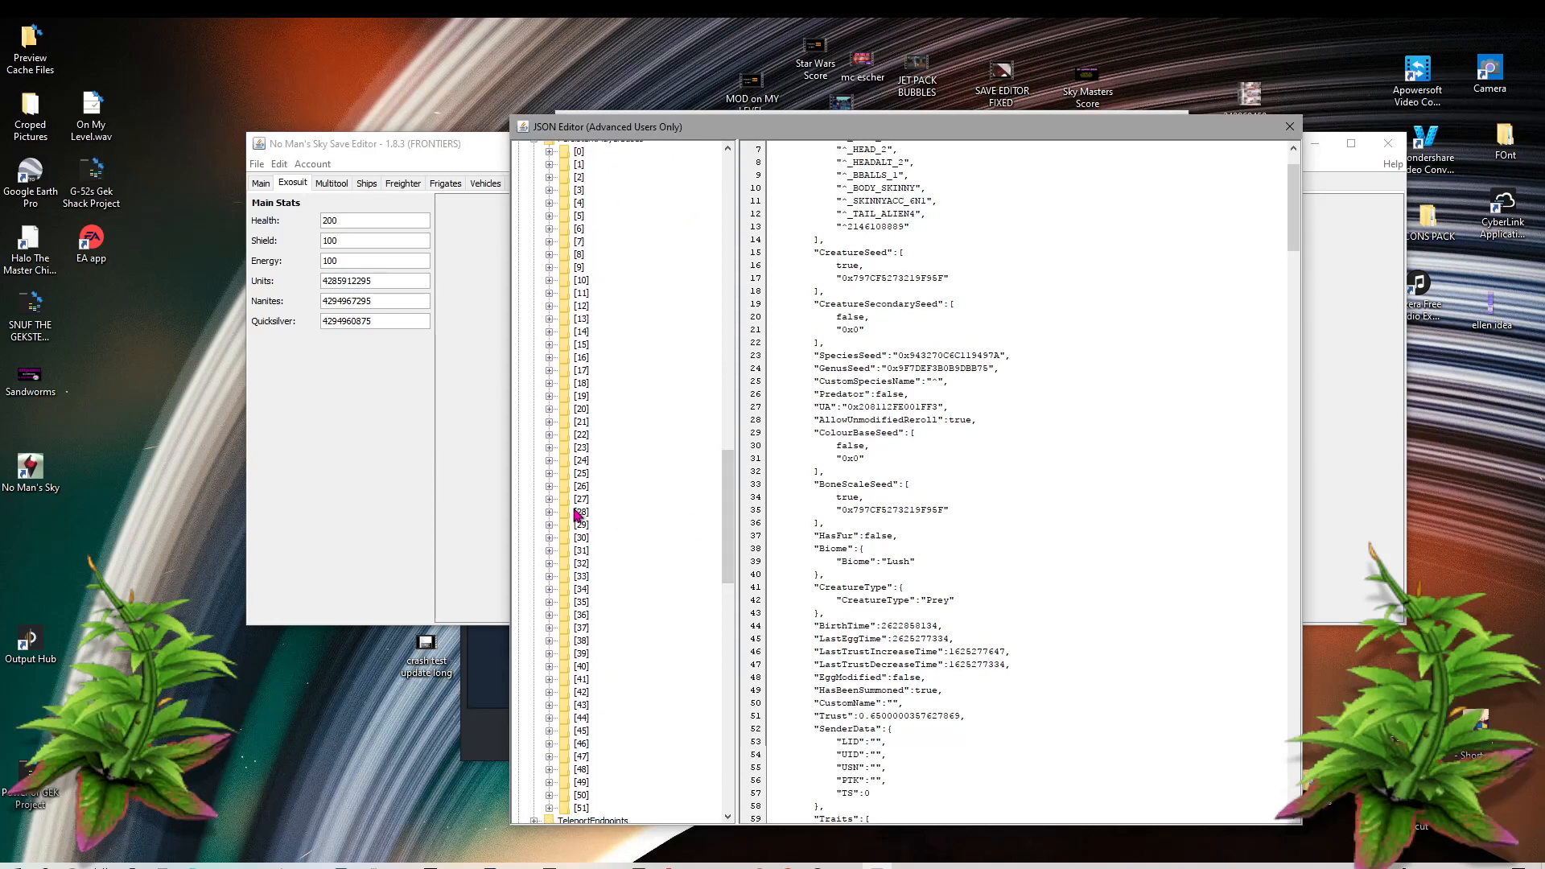
left_click_drag(728, 518, 731, 584)
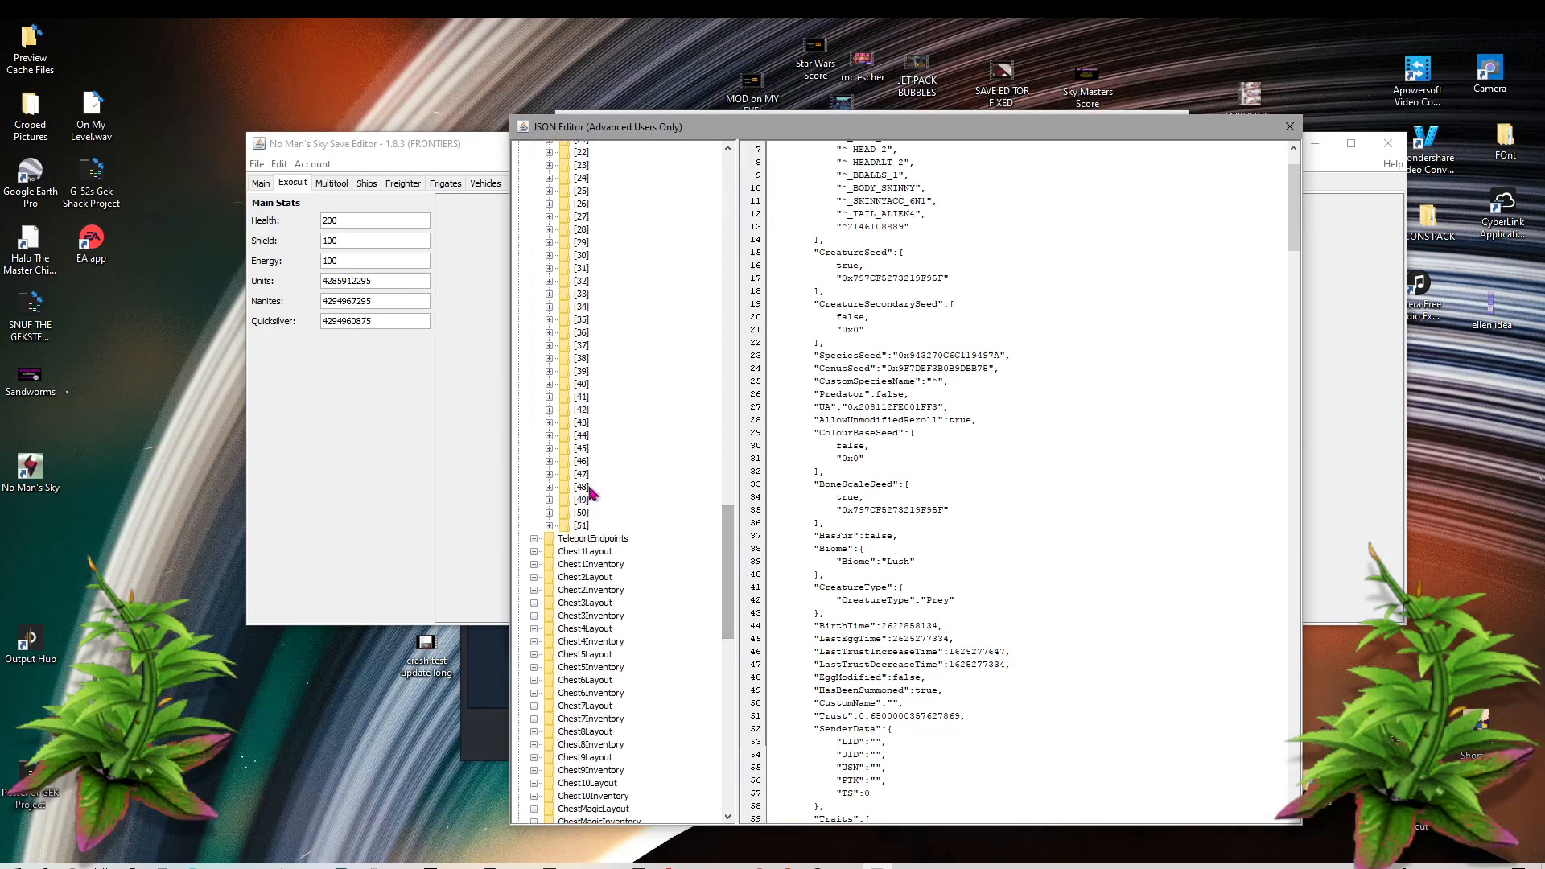
Step: Open player base entry [51], select its entire JSON text and close the JSON editor
left_click(587, 527)
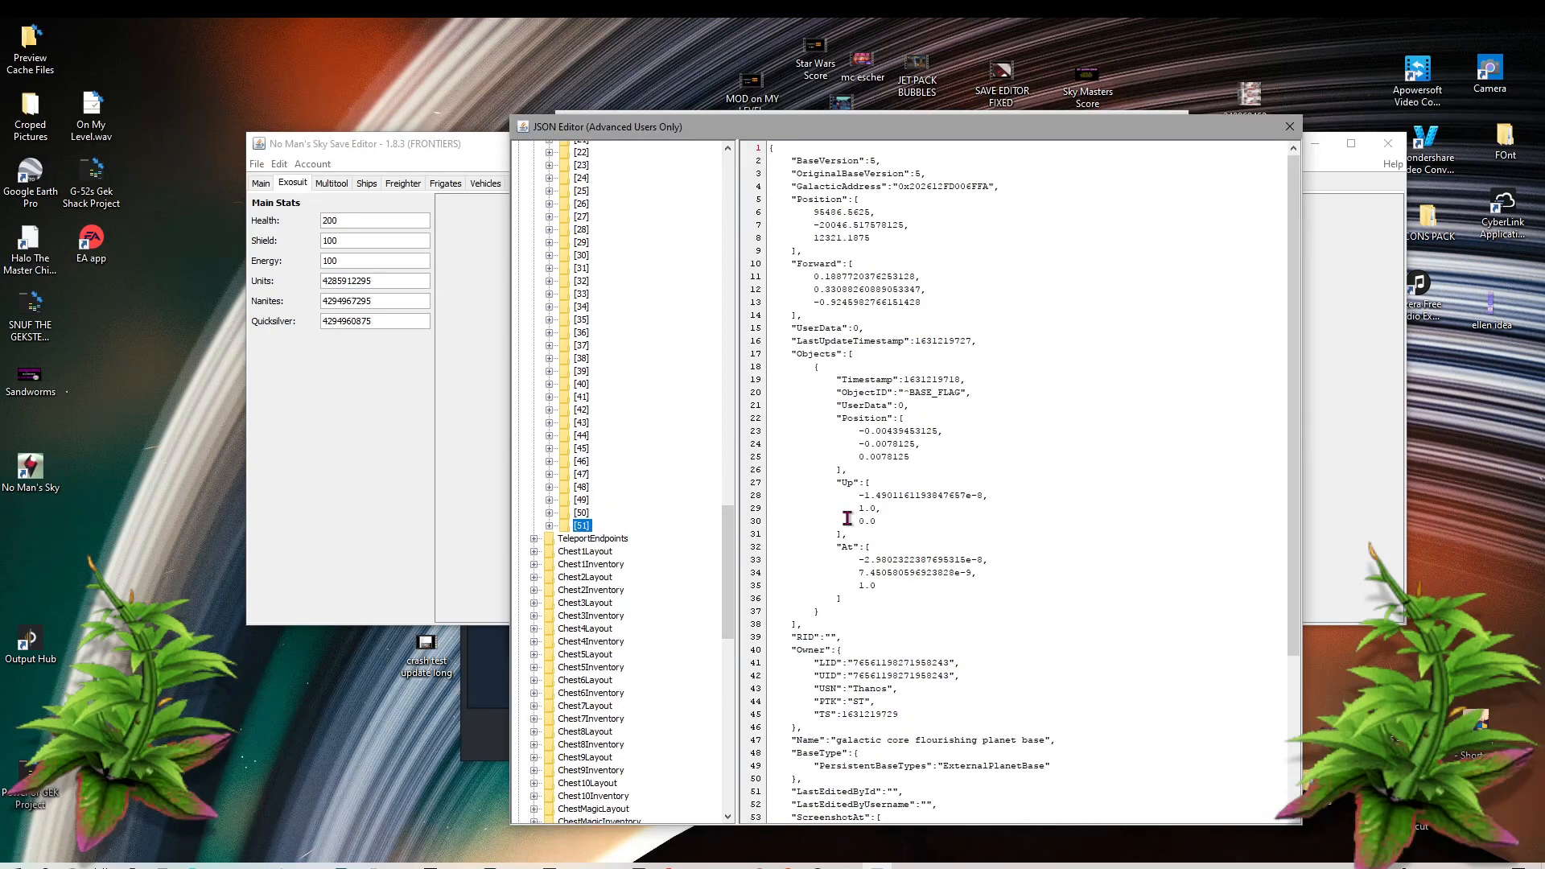
key("ctrl+a")
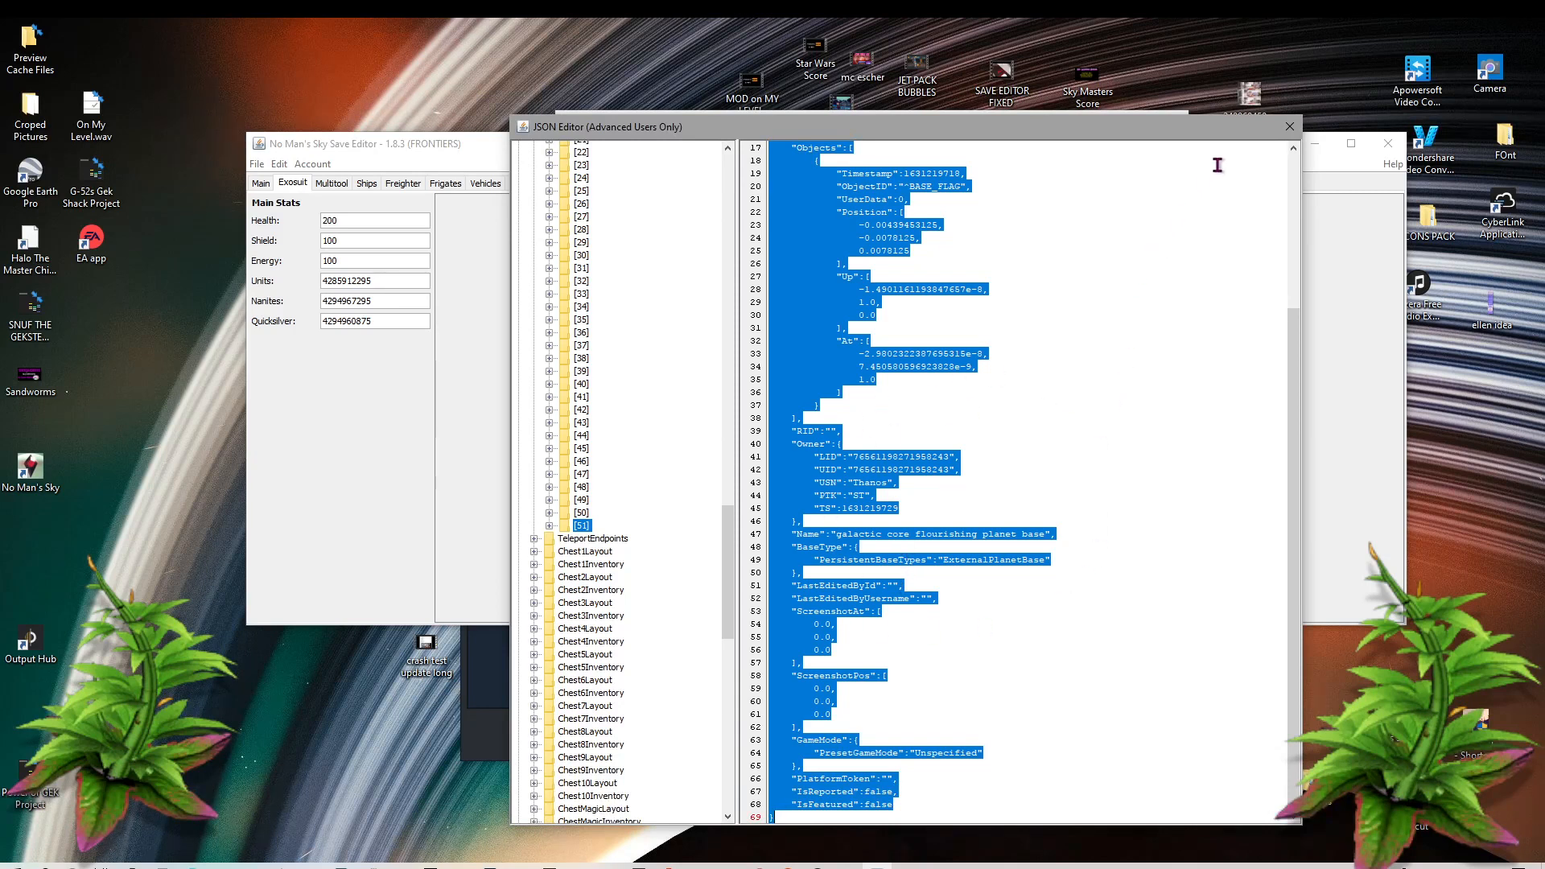
left_click(1290, 127)
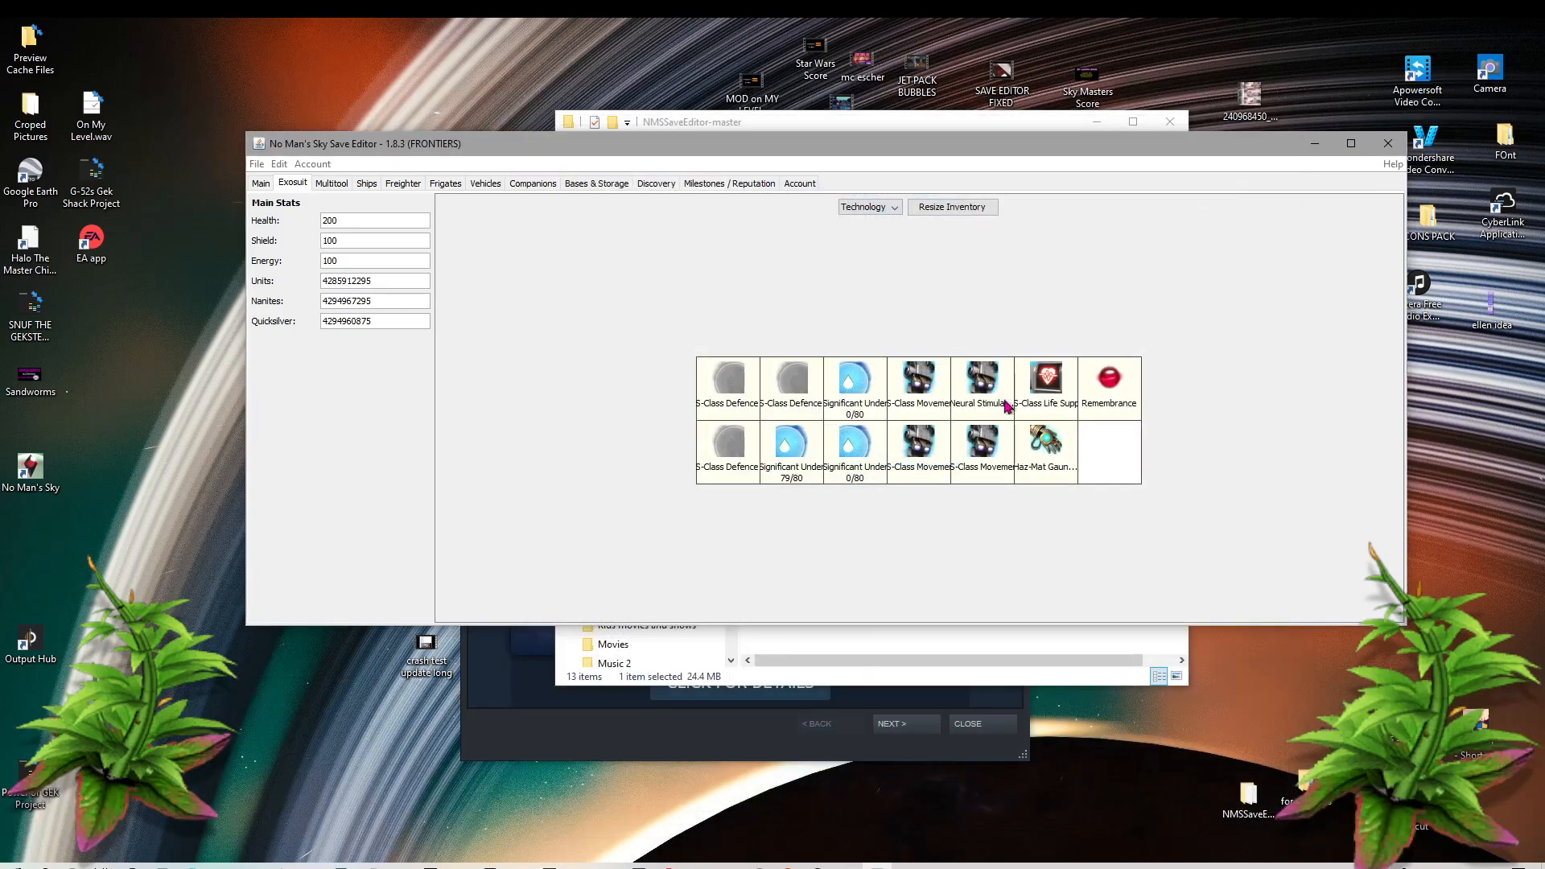
Step: Try to open the raw JSON data of the loaded save for editing
left_click(279, 165)
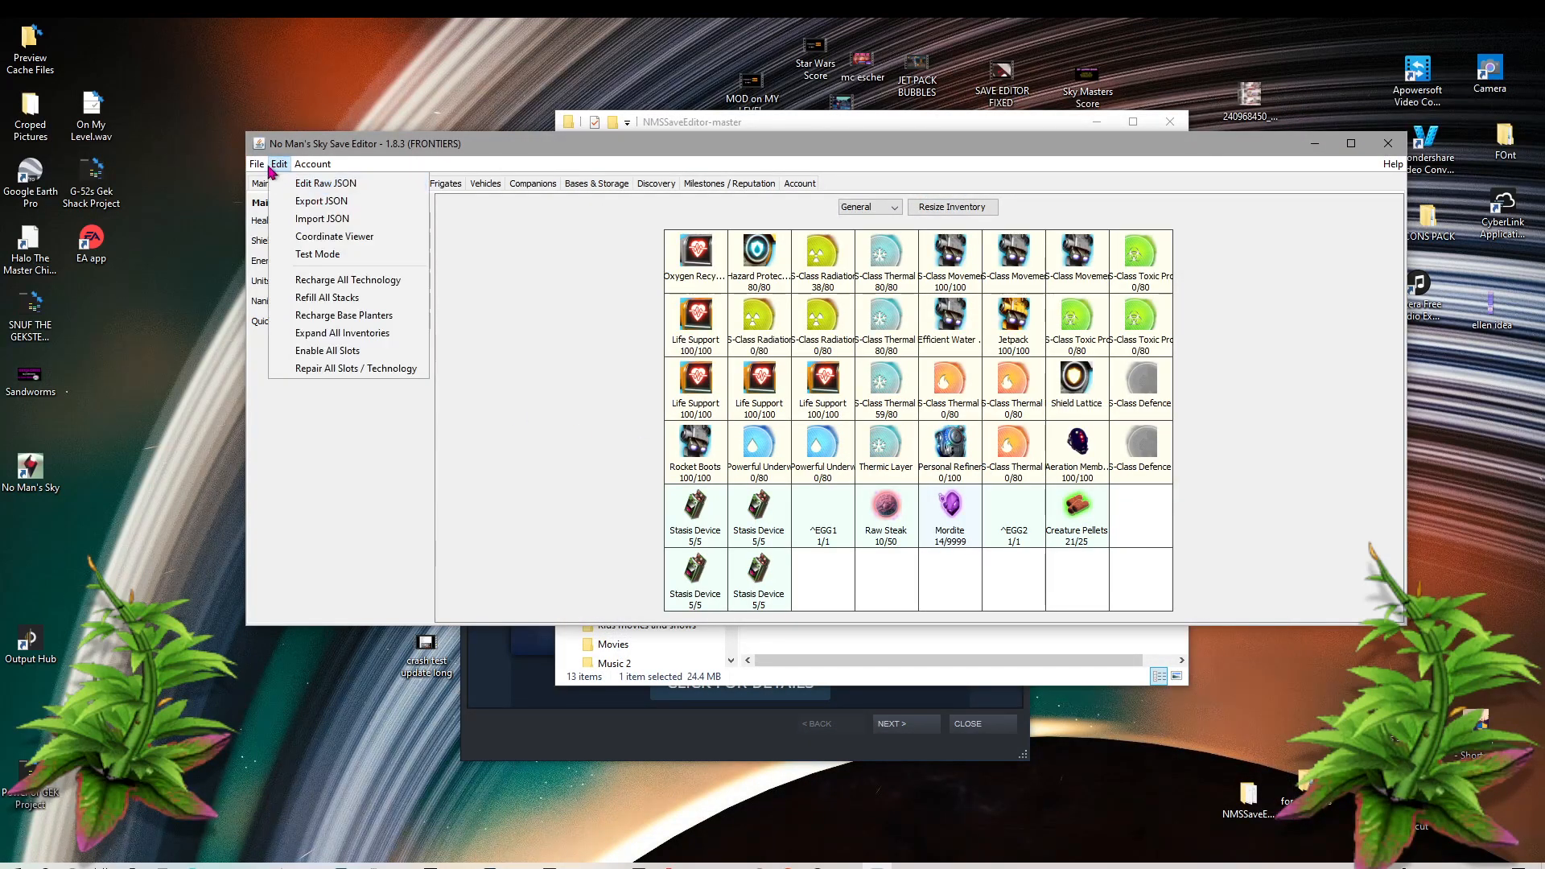
left_click(308, 189)
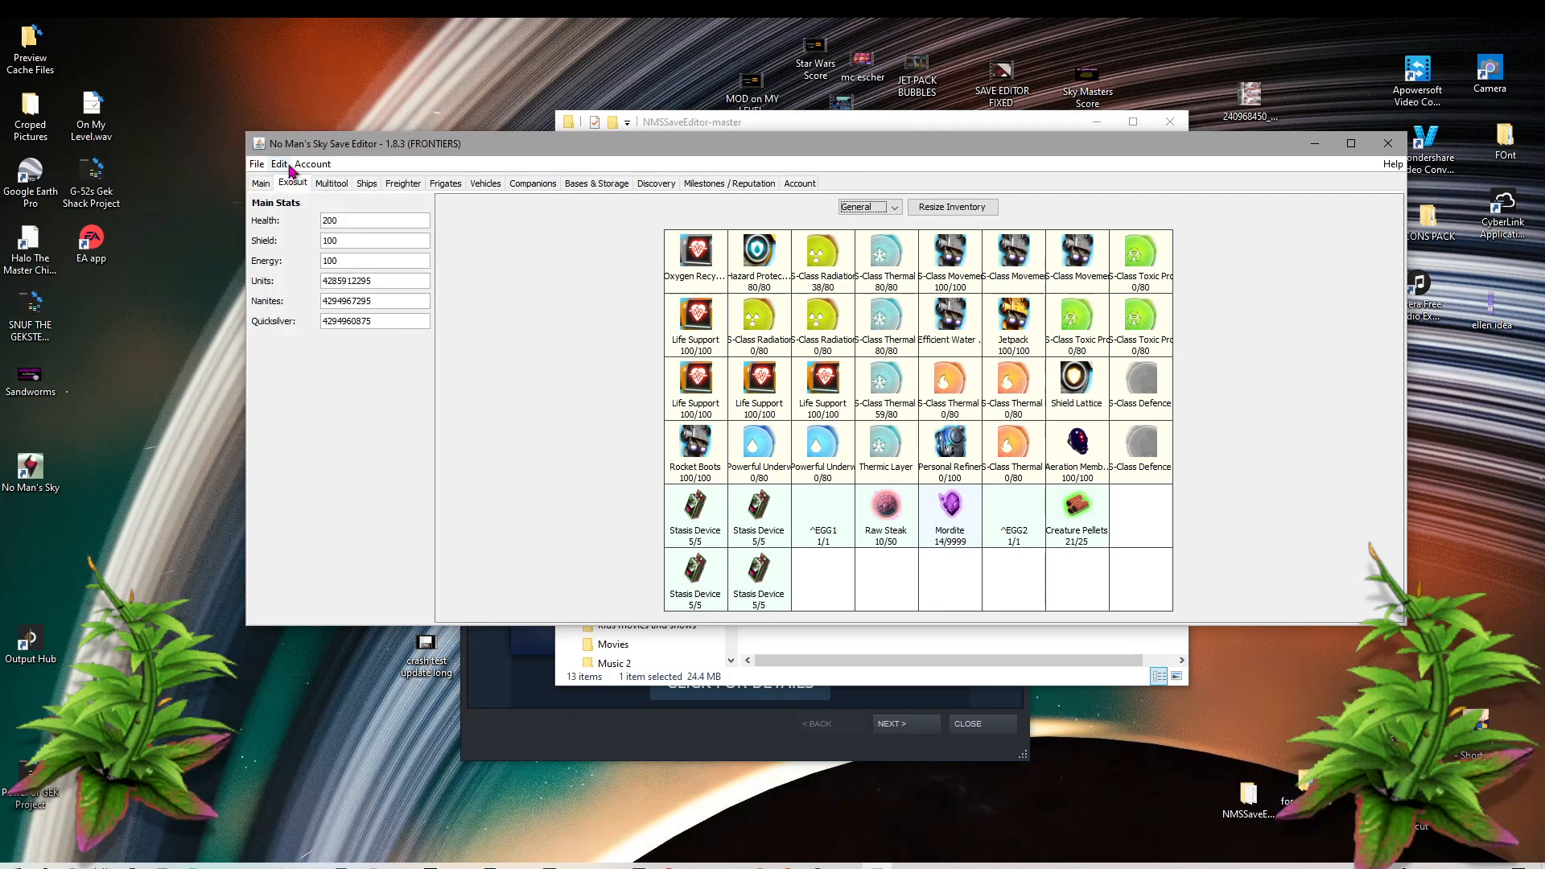
left_click(281, 165)
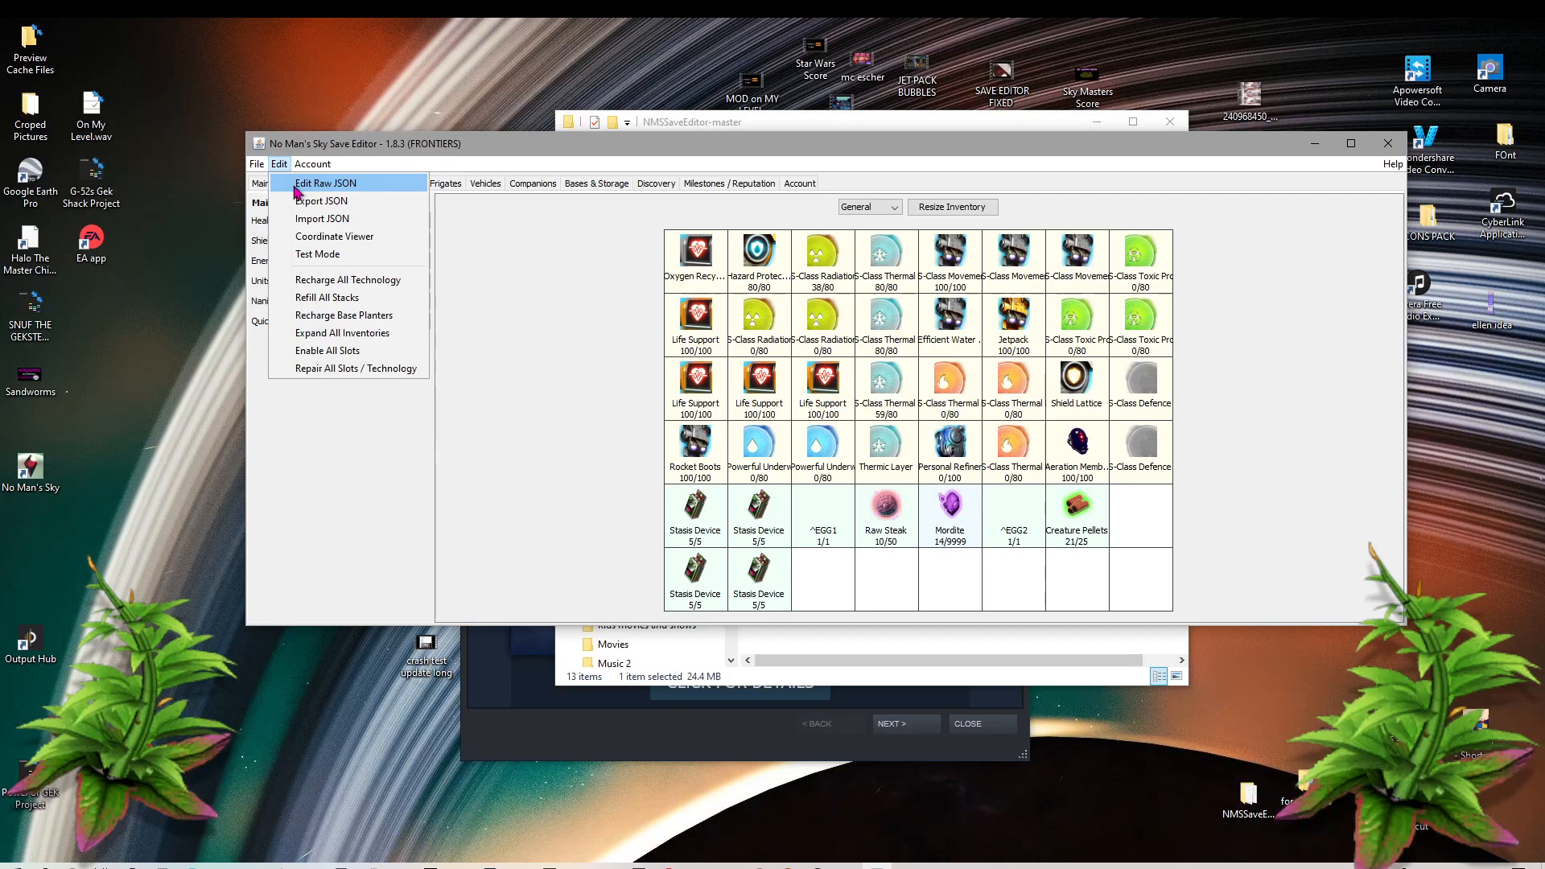
left_click(297, 187)
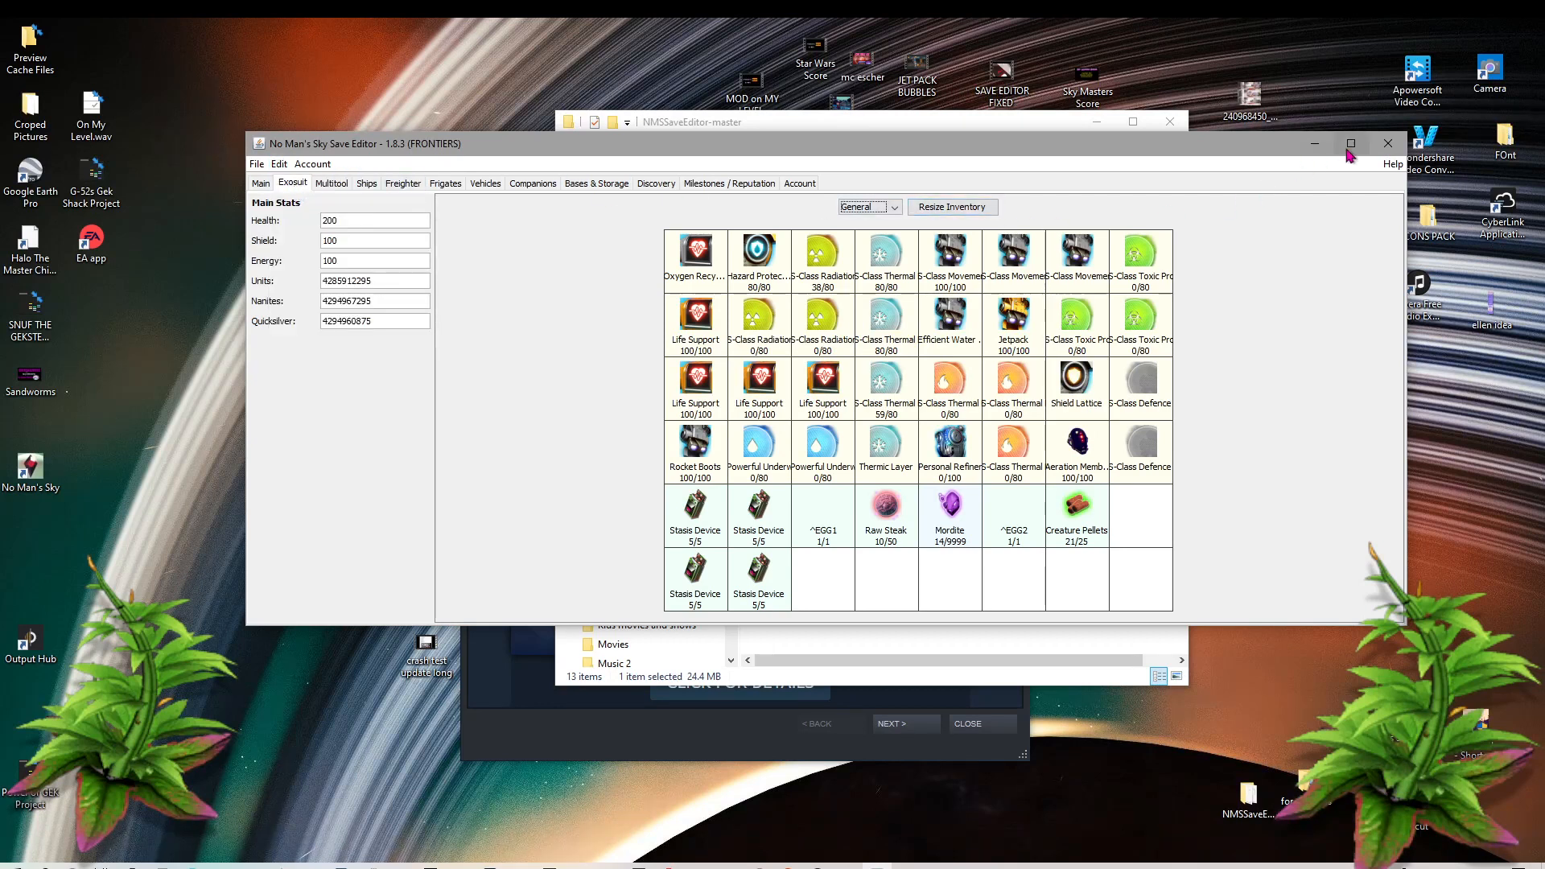
Step: Close the save editor with its data saved and relaunch it from the NMSSaveEditor executable jar file
left_click(1391, 146)
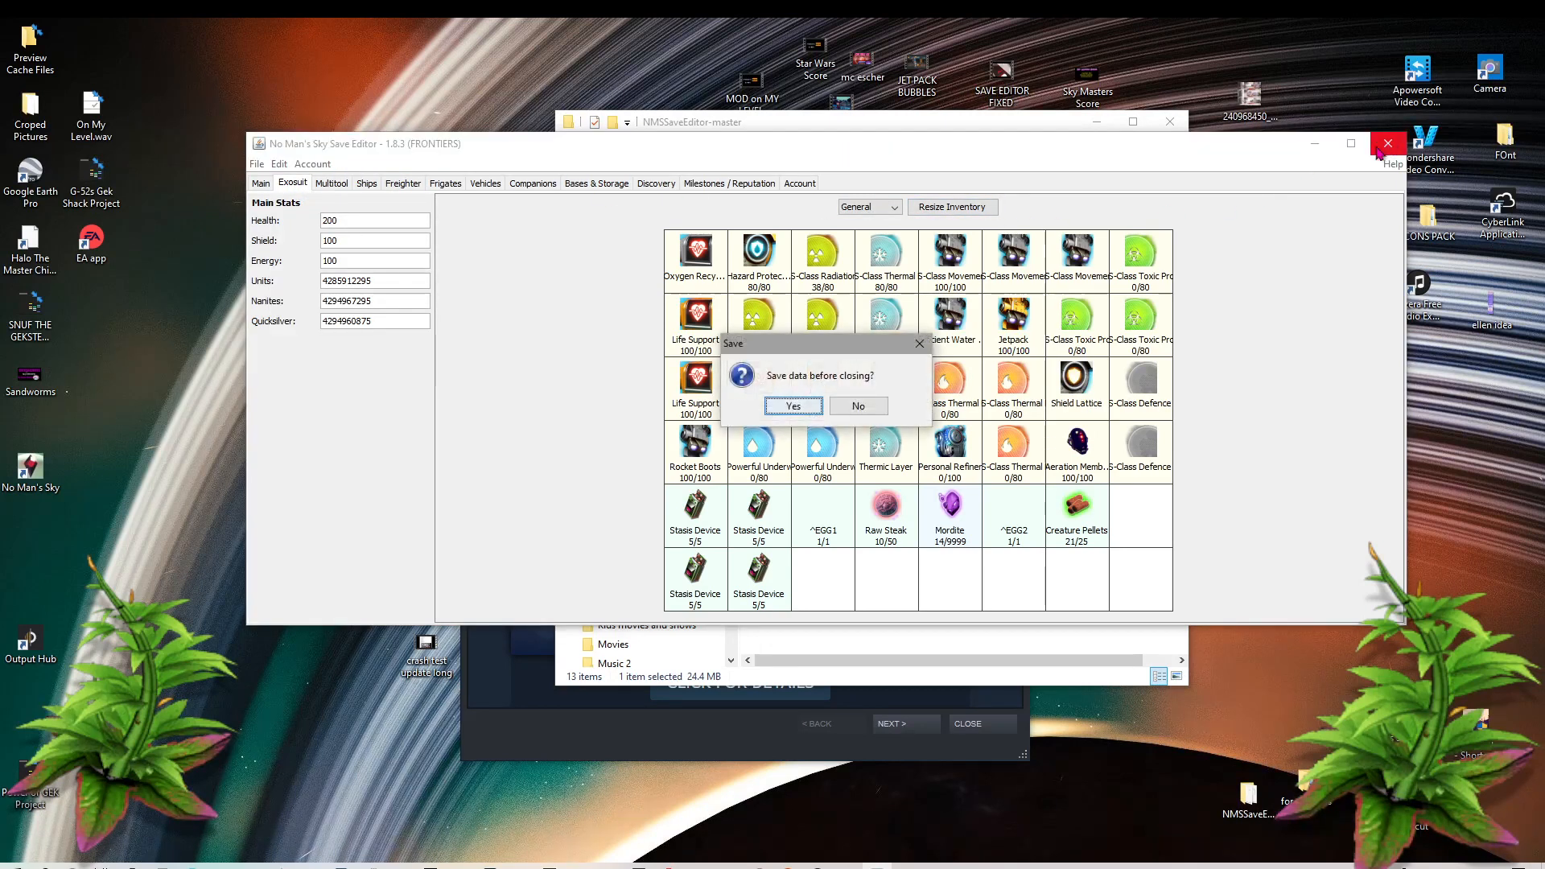
left_click(794, 406)
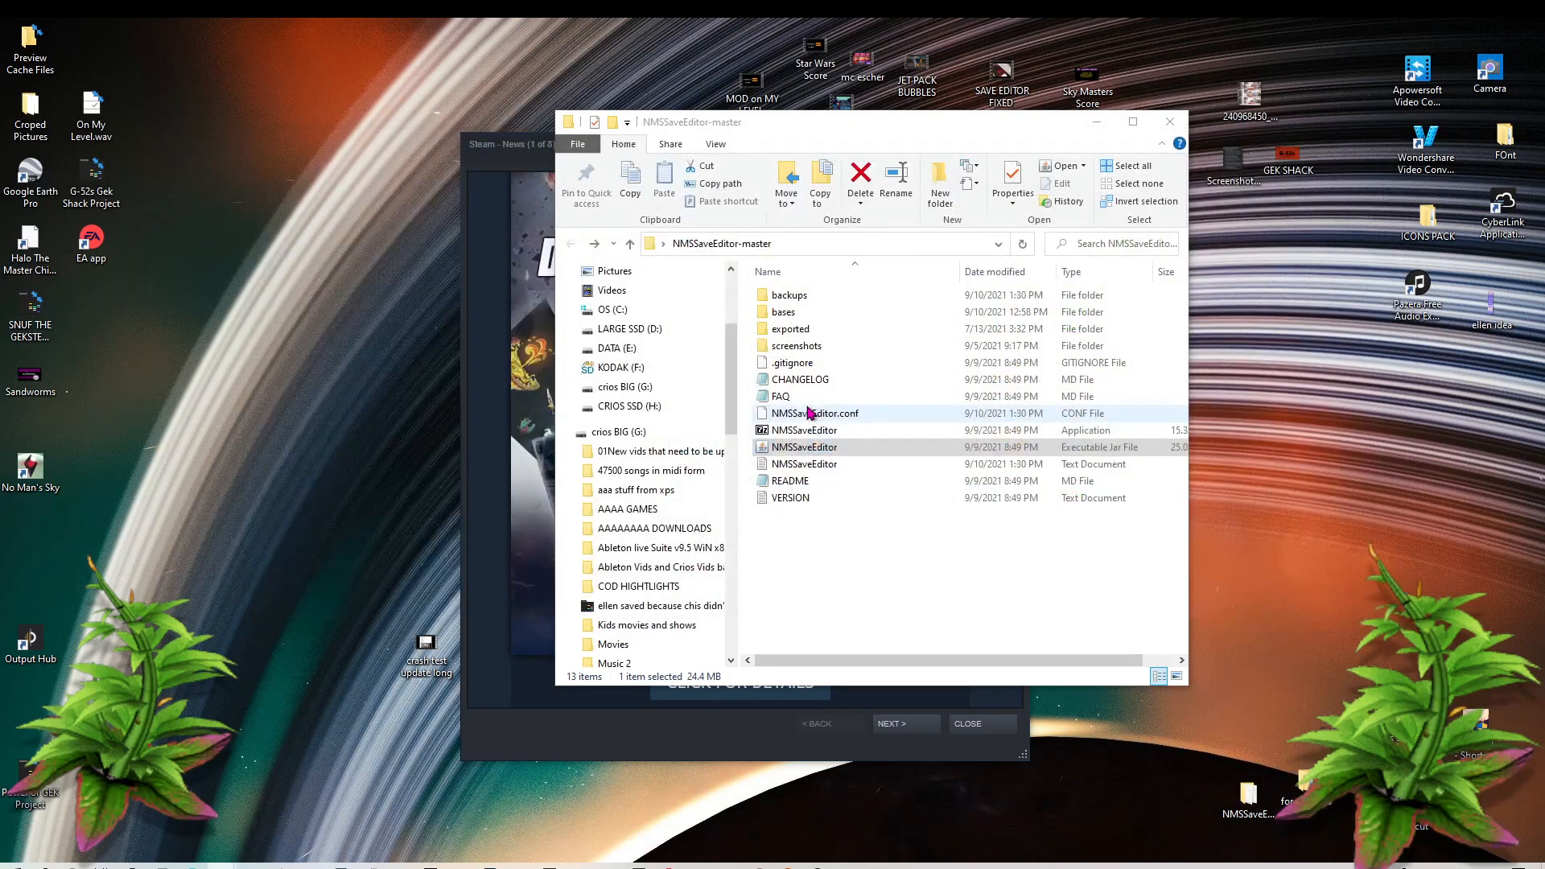
left_click(783, 451)
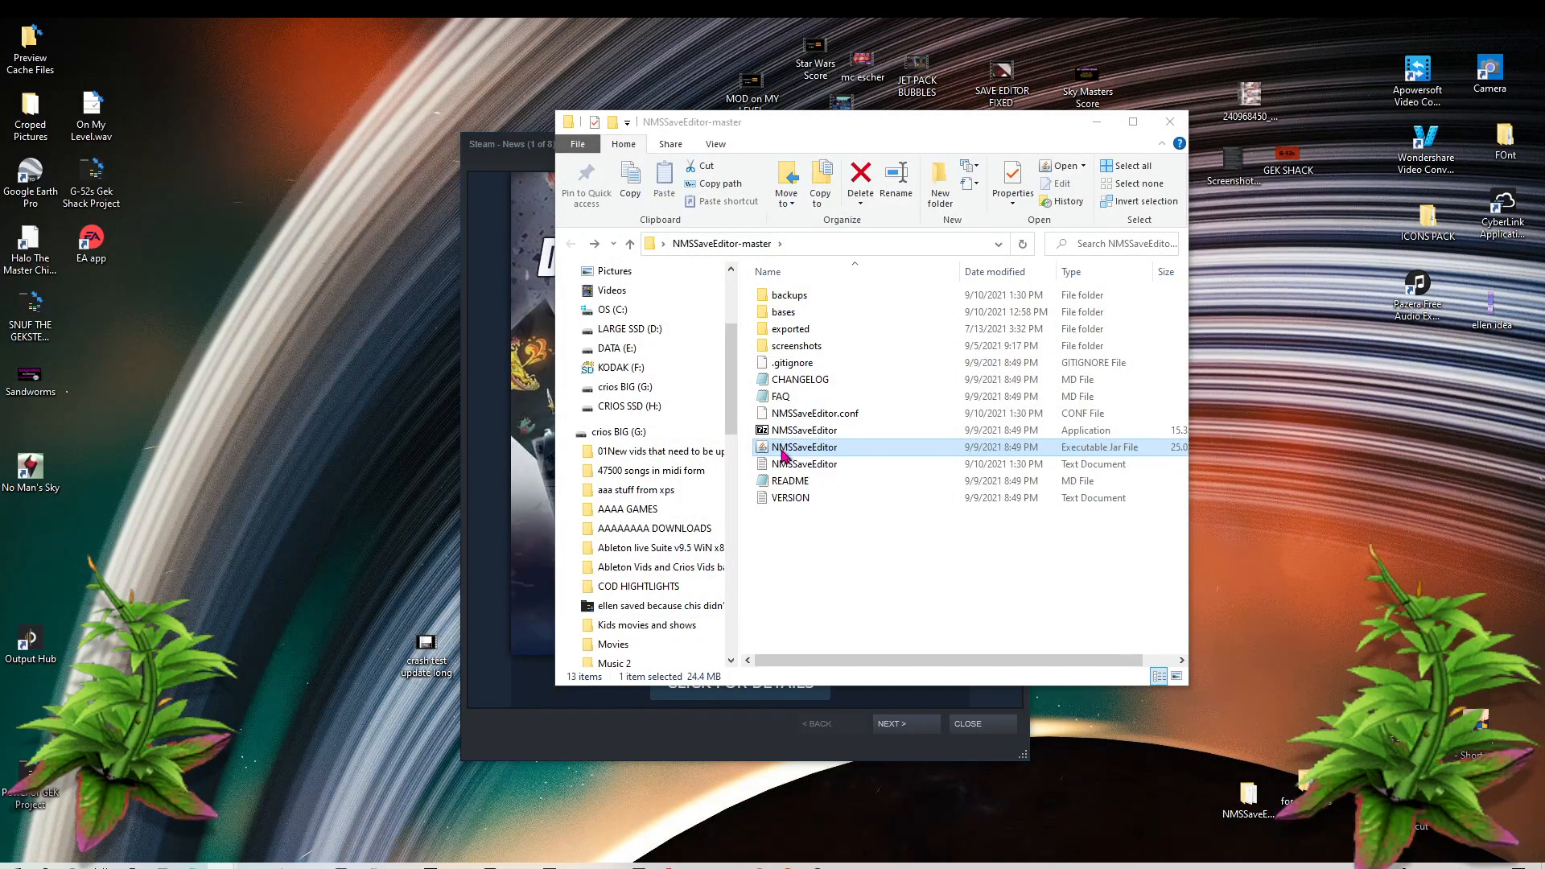
double_click(786, 452)
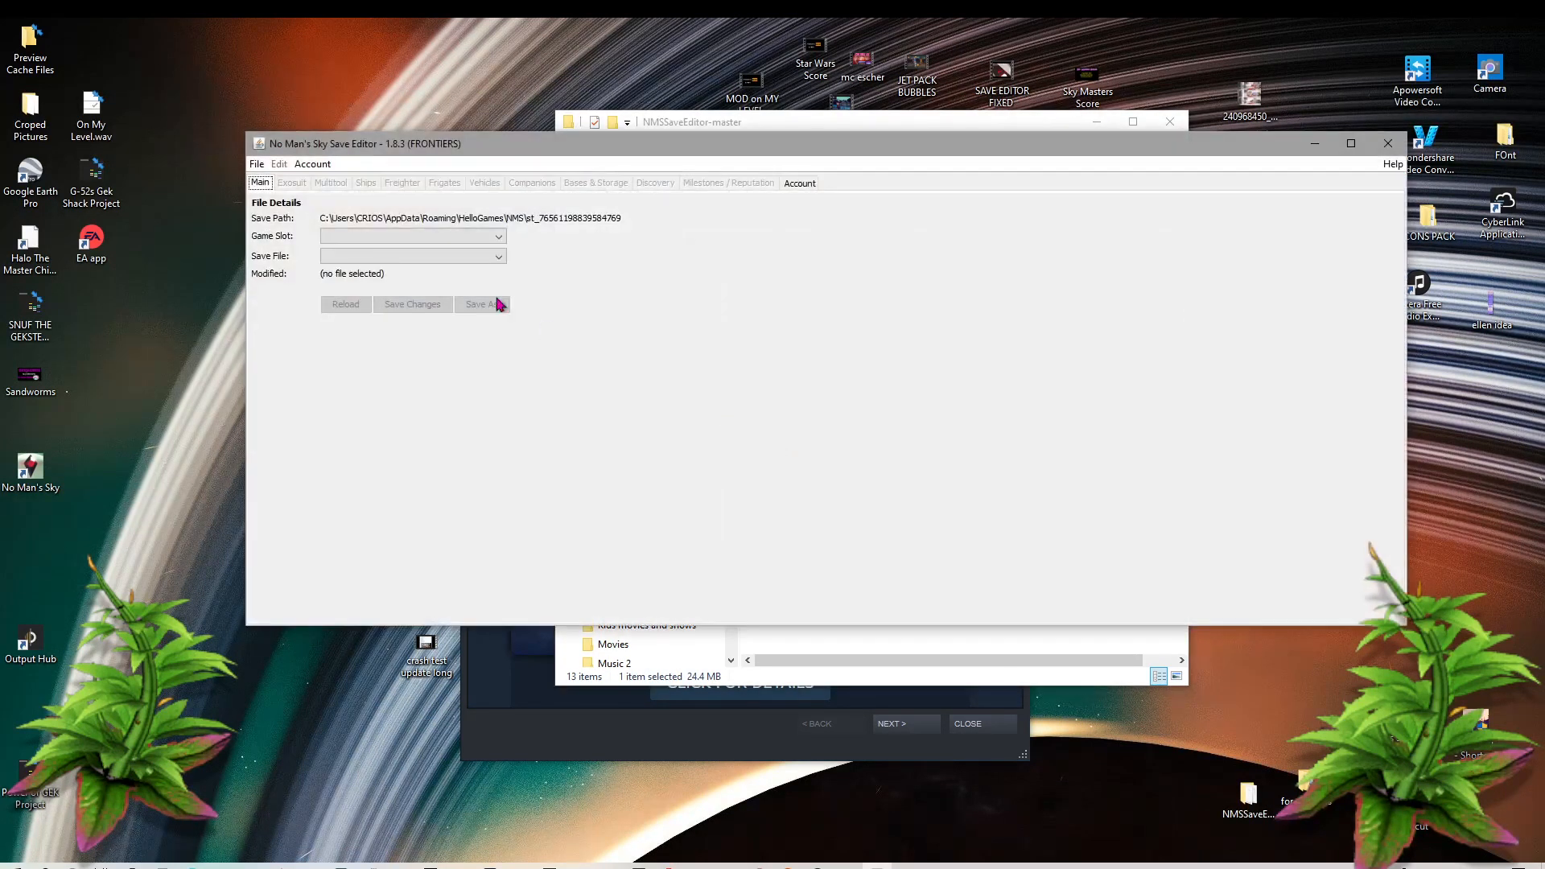
Step: Load game slot 3 (NORMAL) and open its save5.hg data in the raw JSON editor
left_click(459, 239)
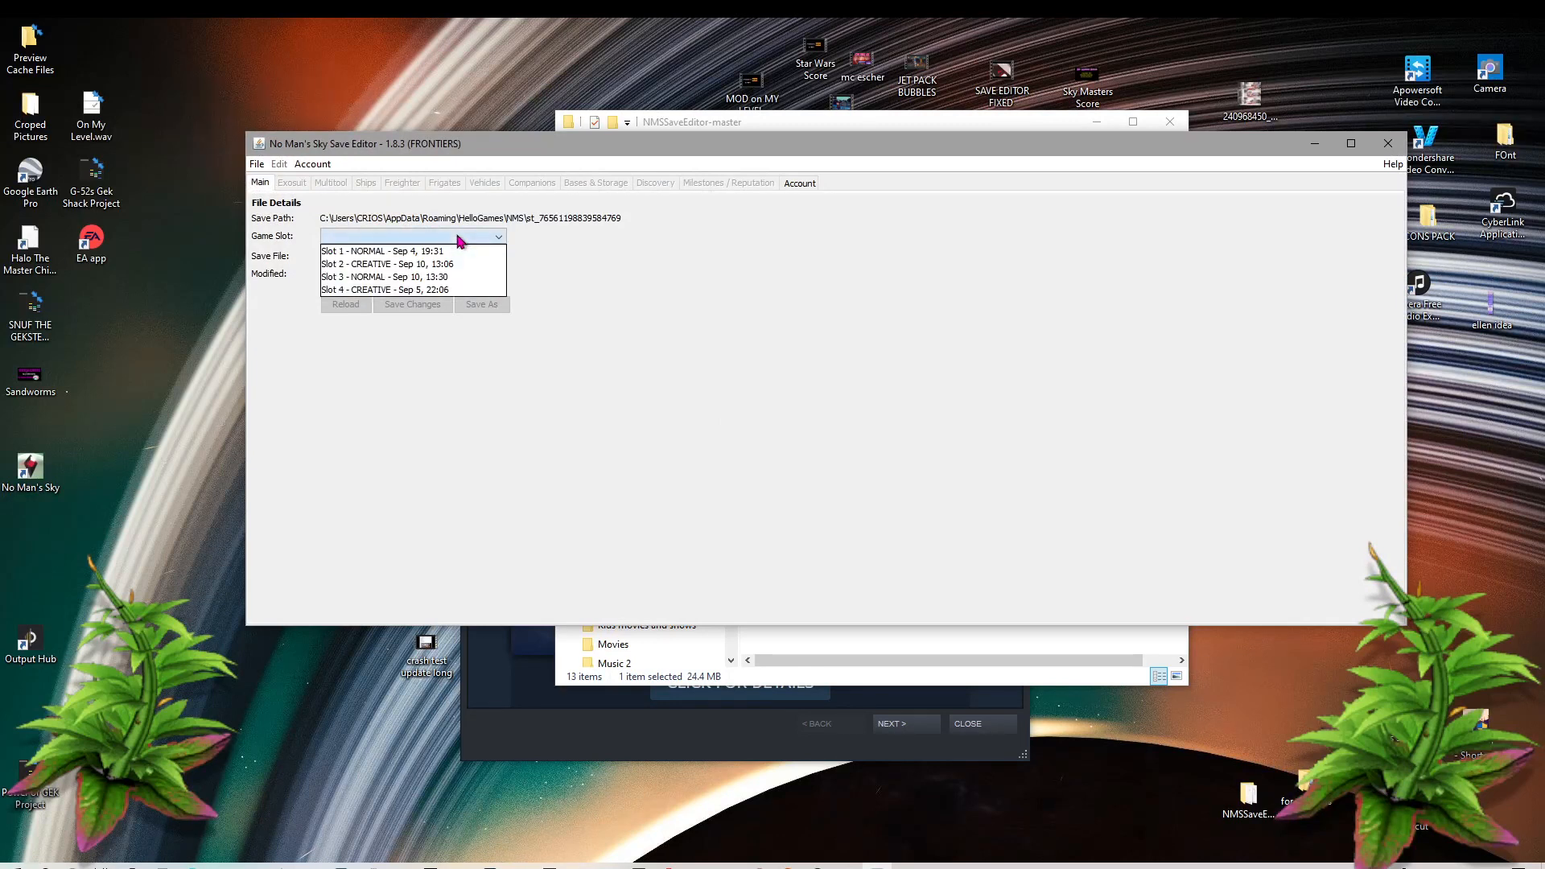
left_click(381, 277)
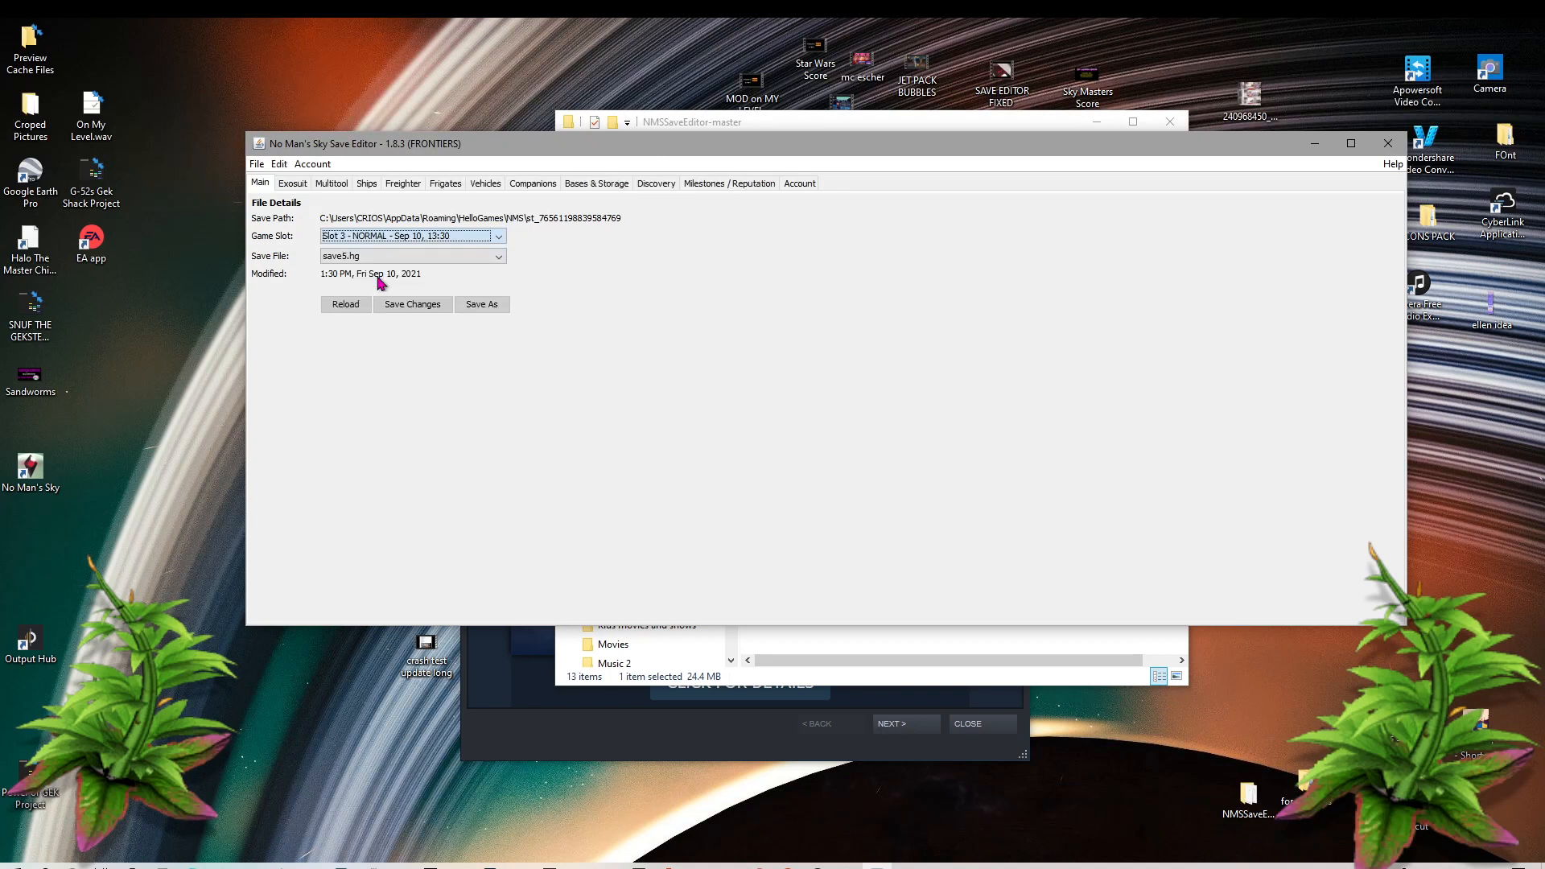
left_click(280, 165)
left_click(282, 167)
left_click(281, 167)
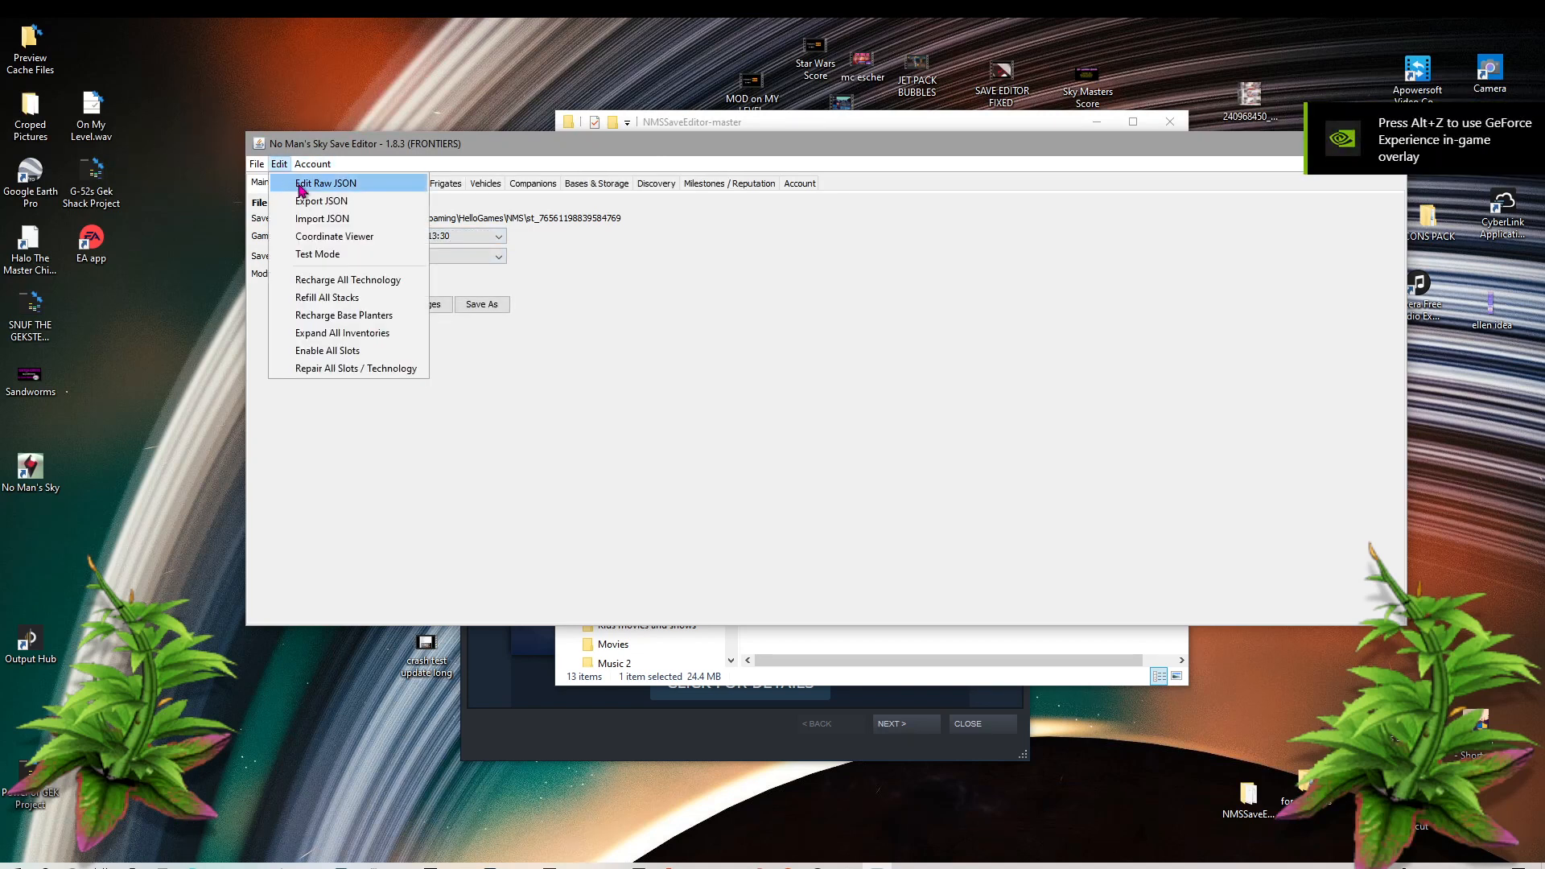
left_click(302, 191)
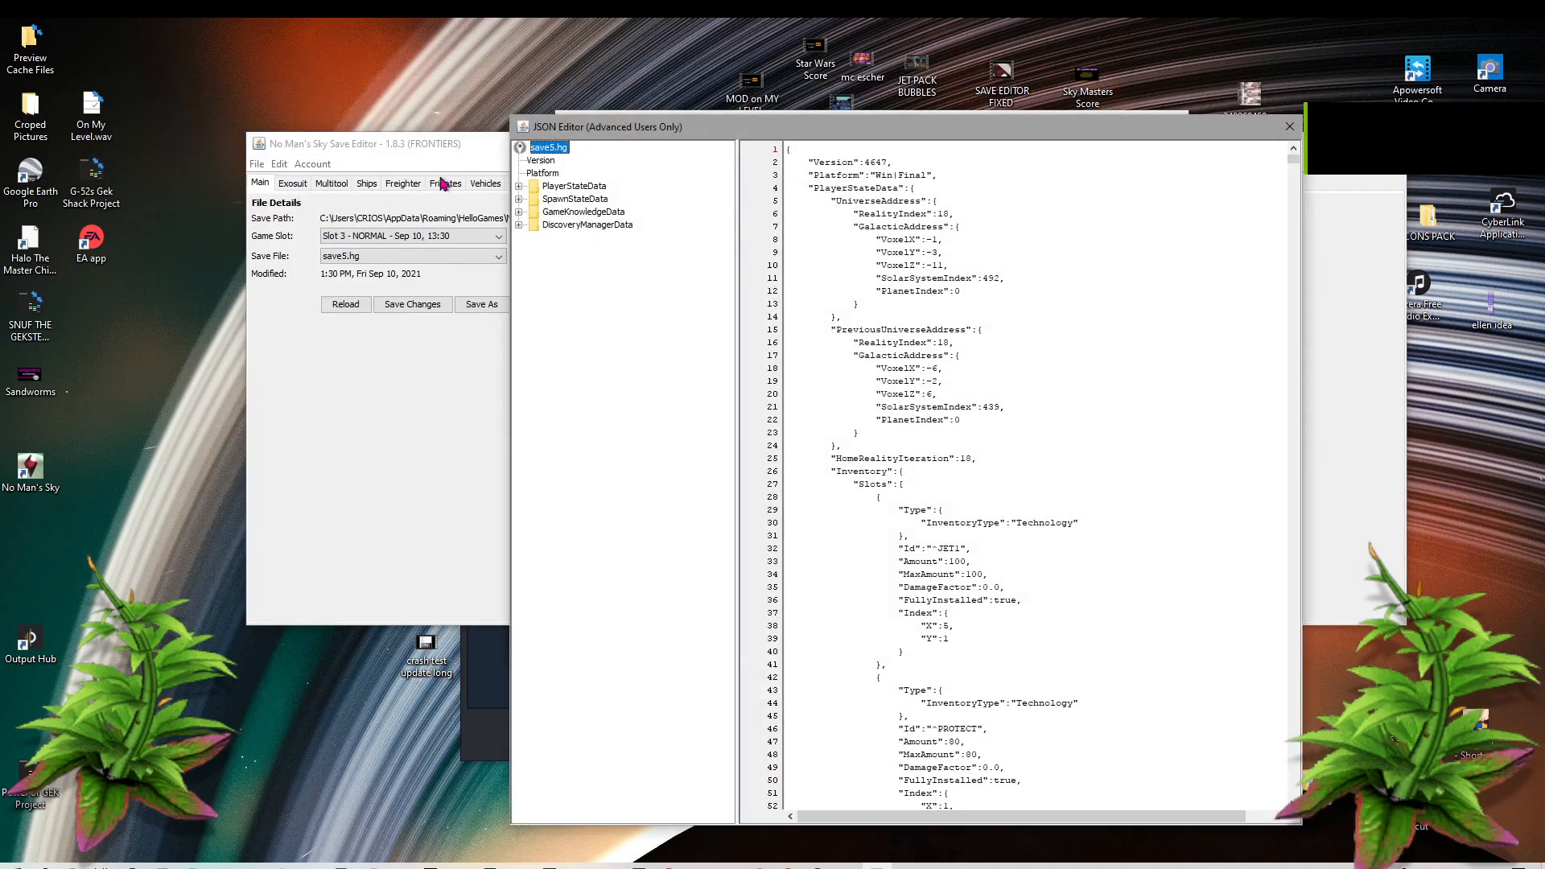
Step: Expand CharacterCustomisationData under PlayerStateData and open its entry [0]
left_click(519, 186)
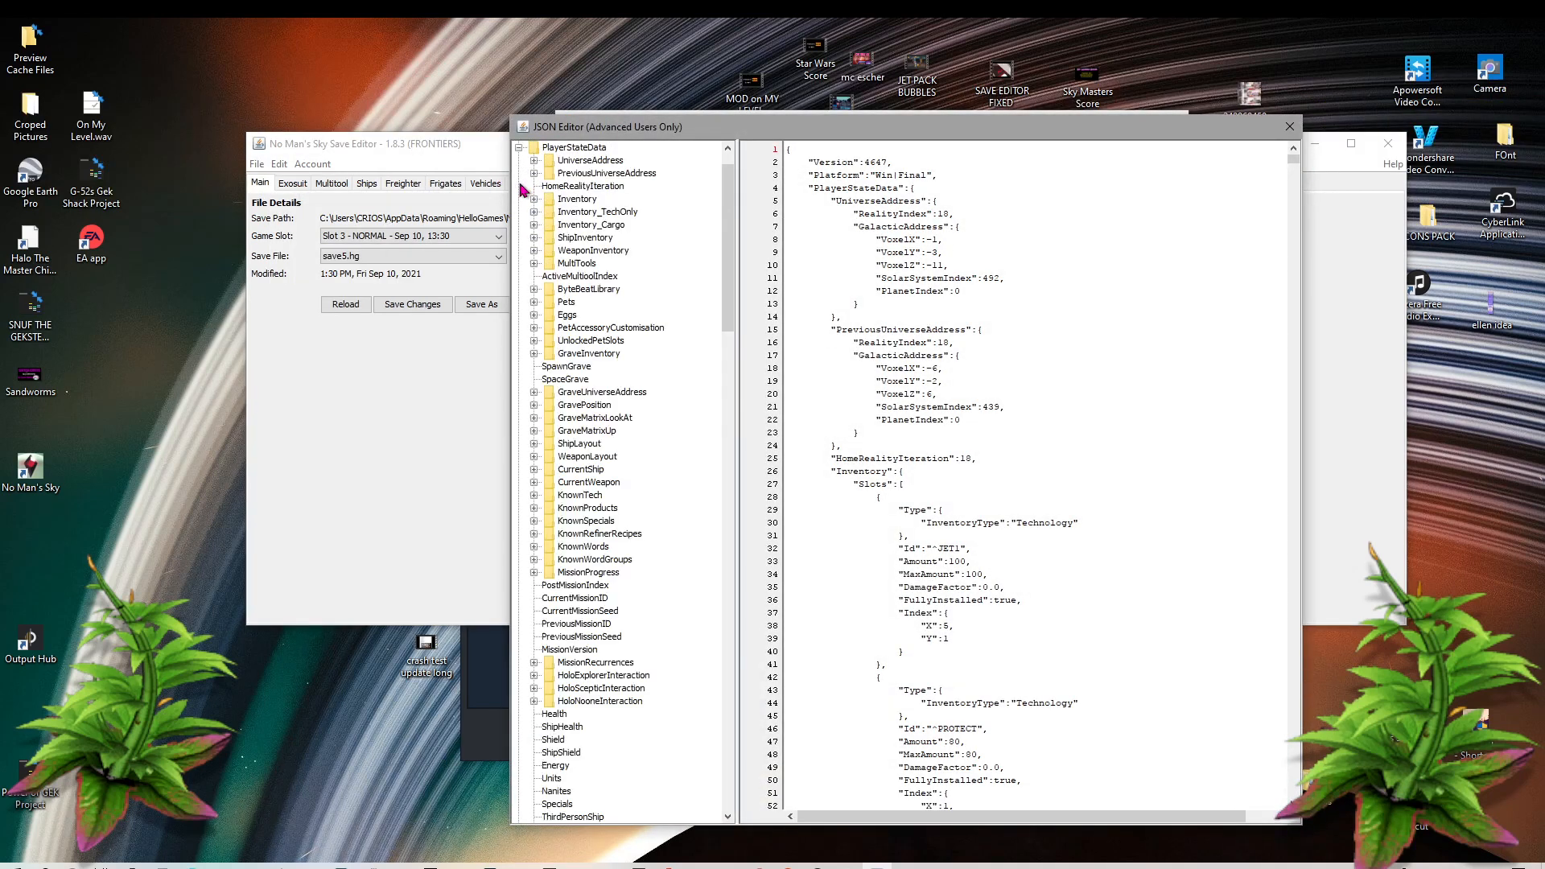
scroll(628, 507, "down", 20)
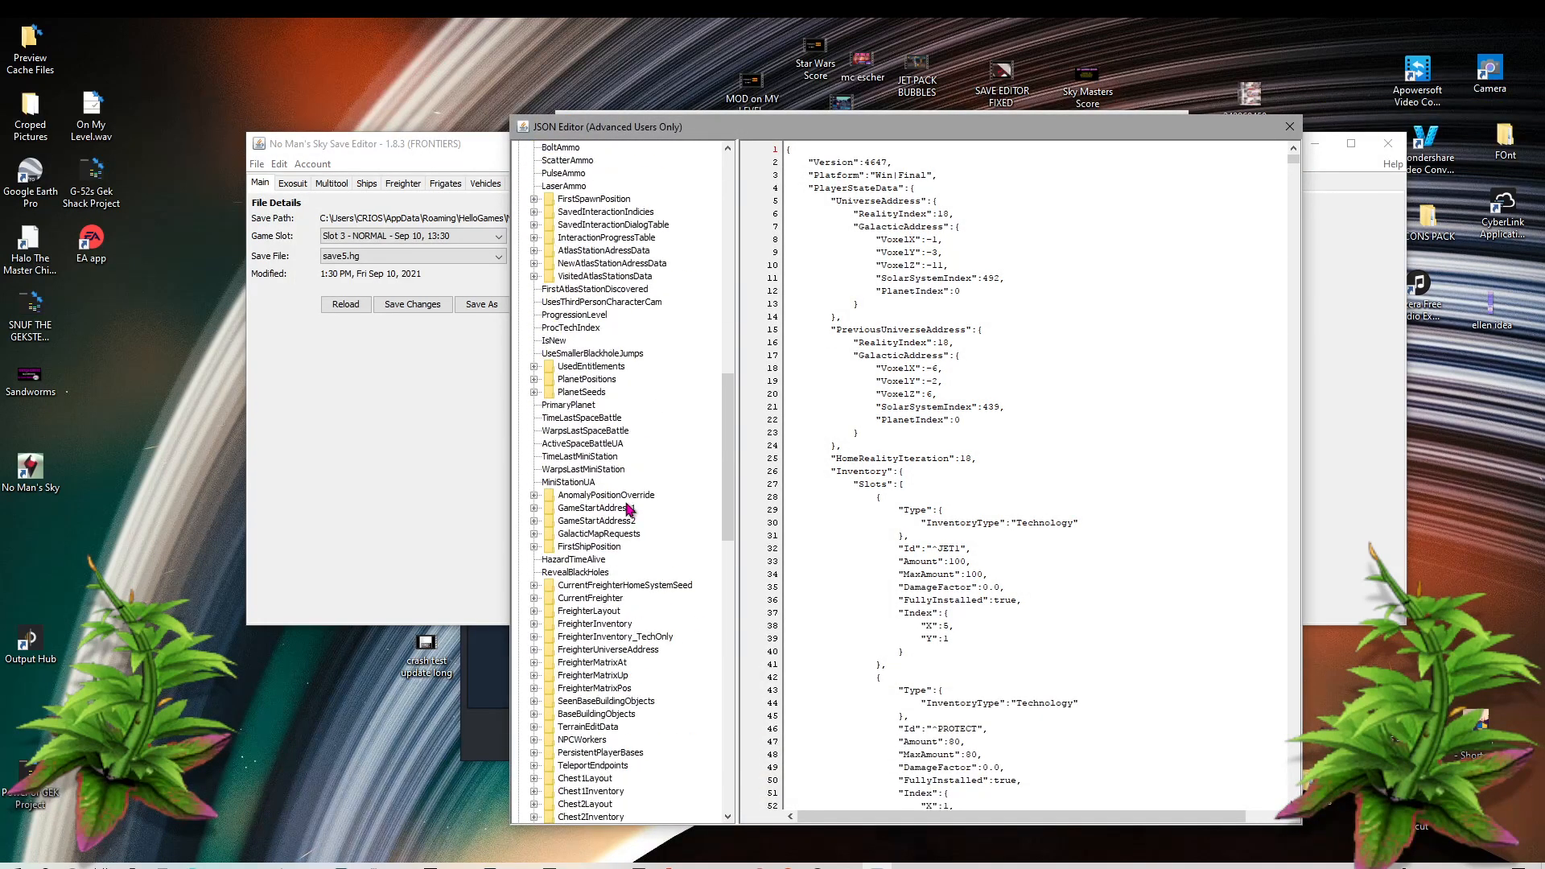
scroll(630, 507, "down", 8)
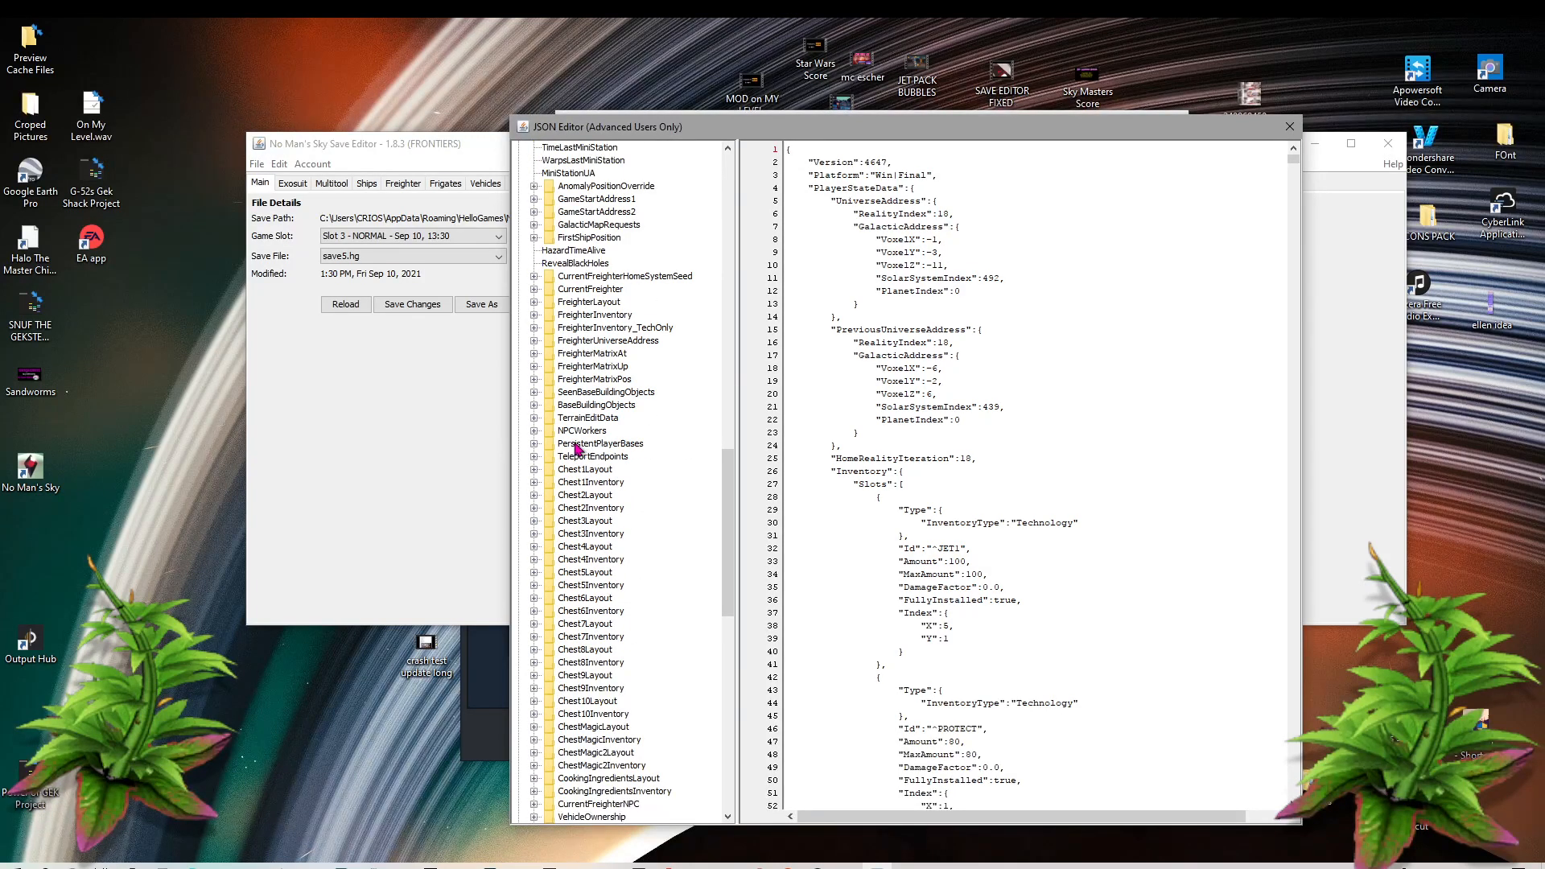
scroll(577, 449, "down", 5)
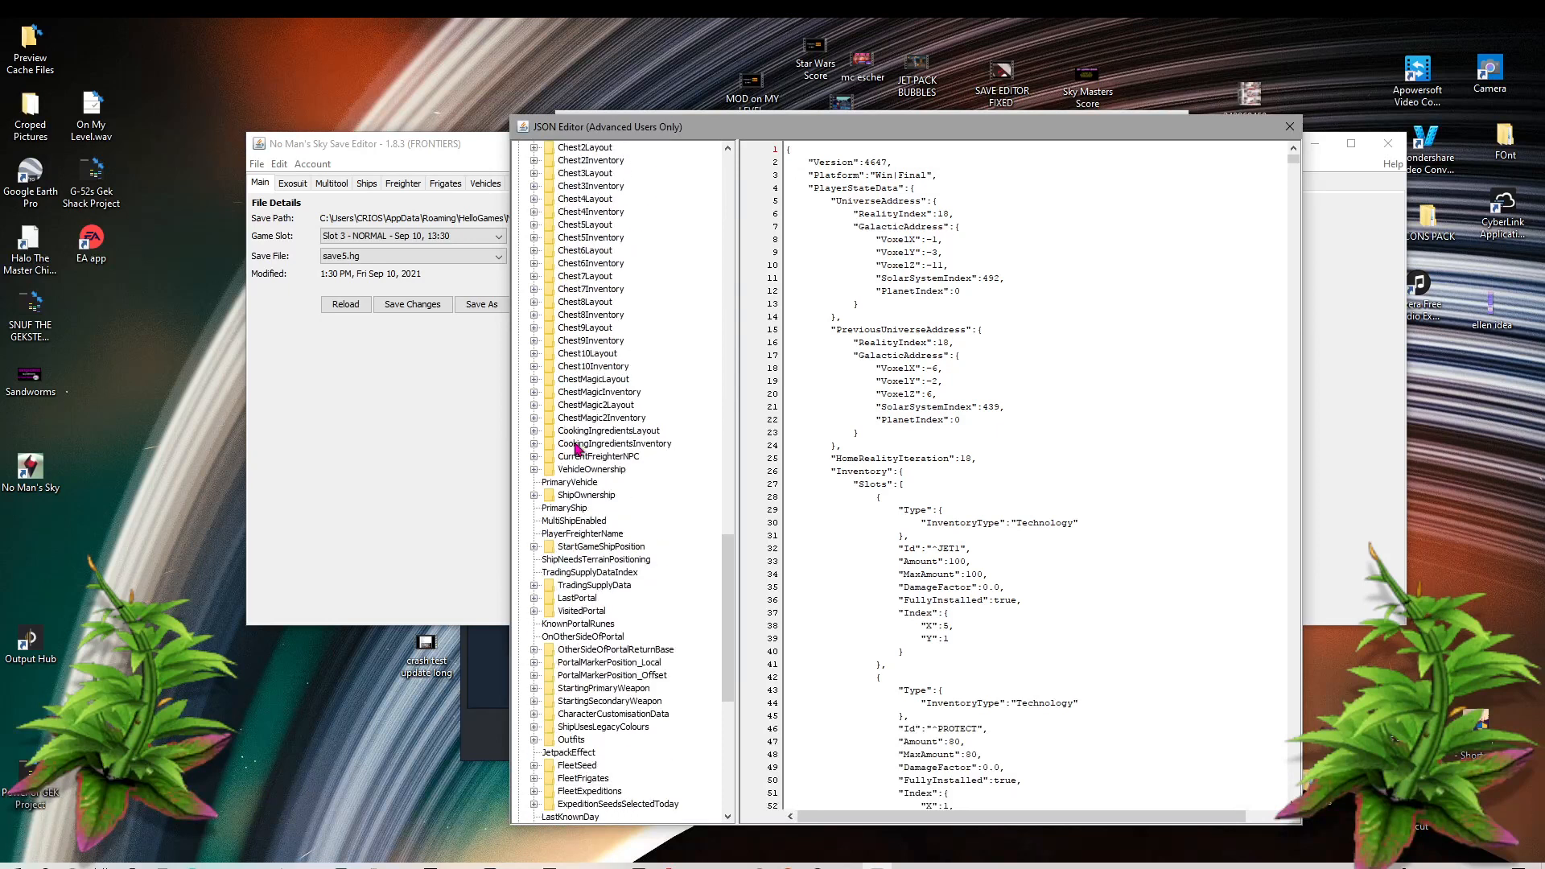
scroll(577, 450, "down", 2)
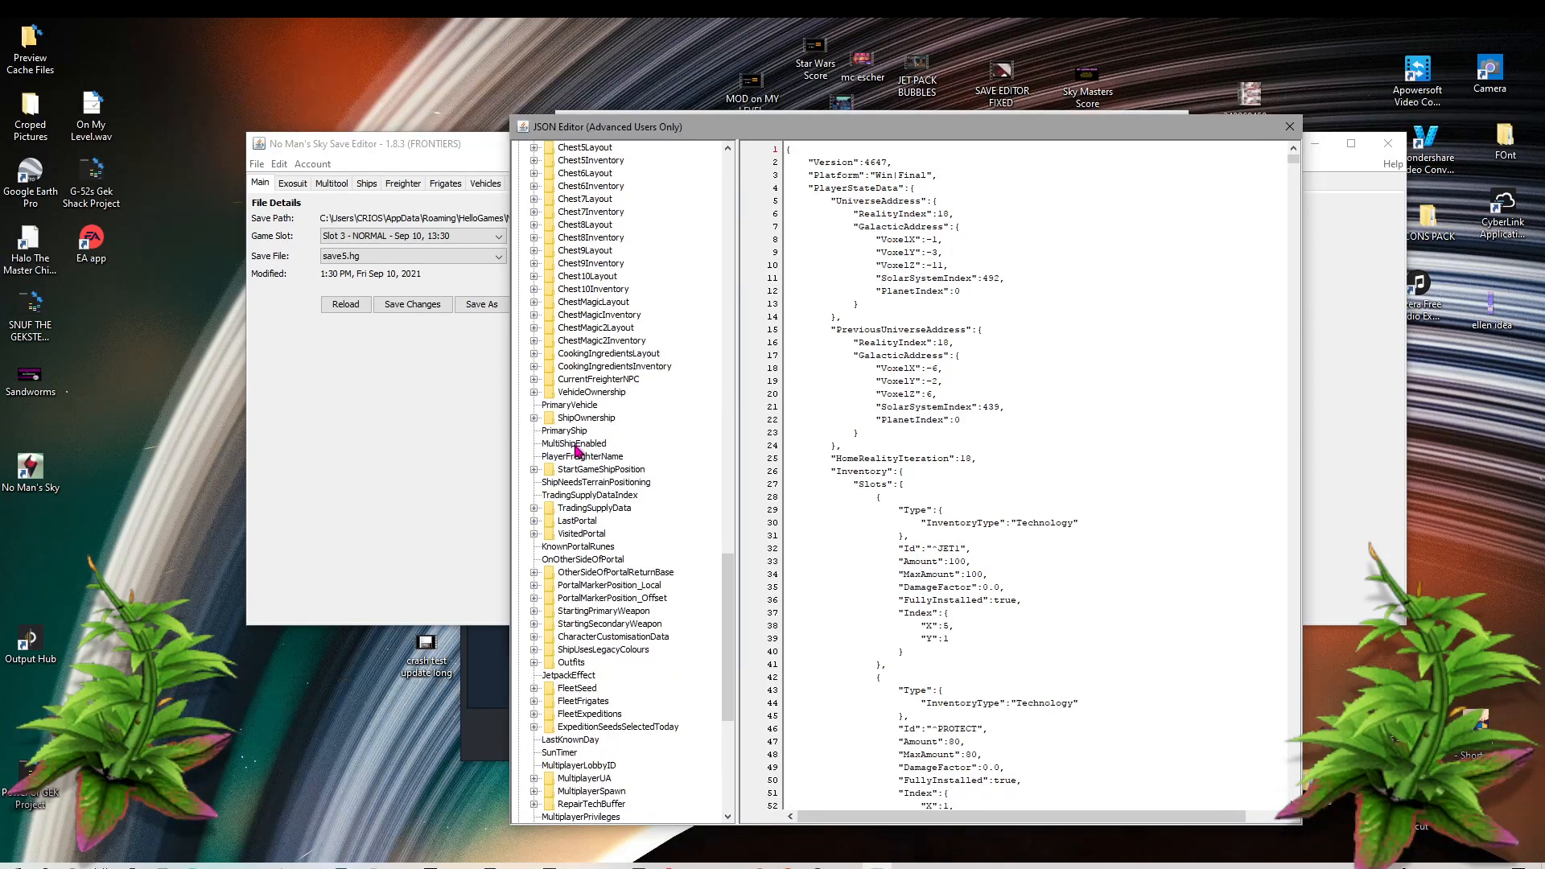
scroll(576, 449, "down", 2)
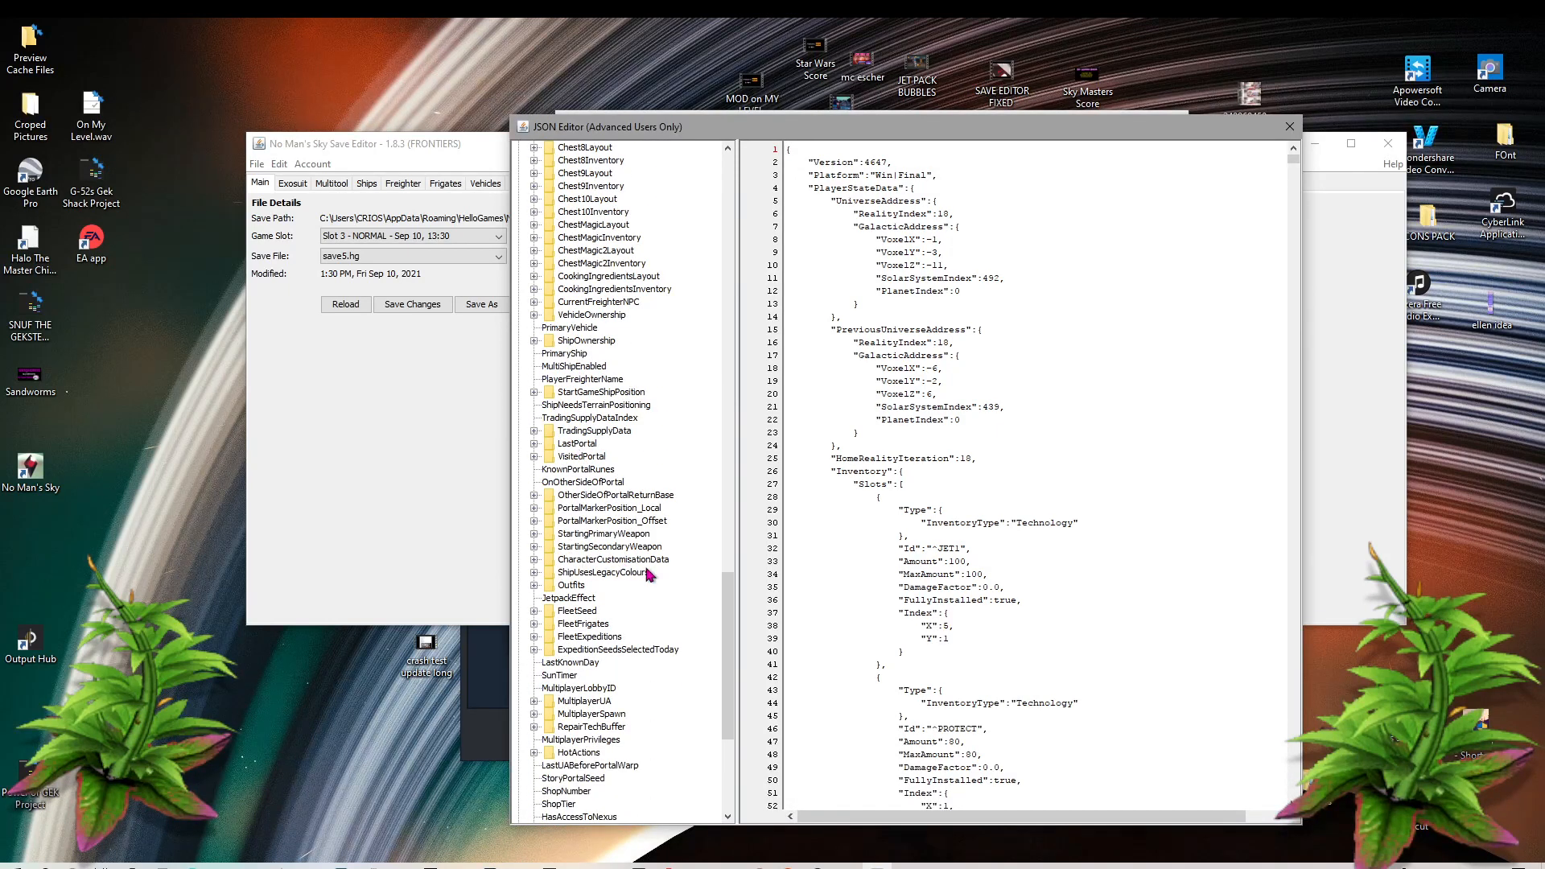
left_click(534, 559)
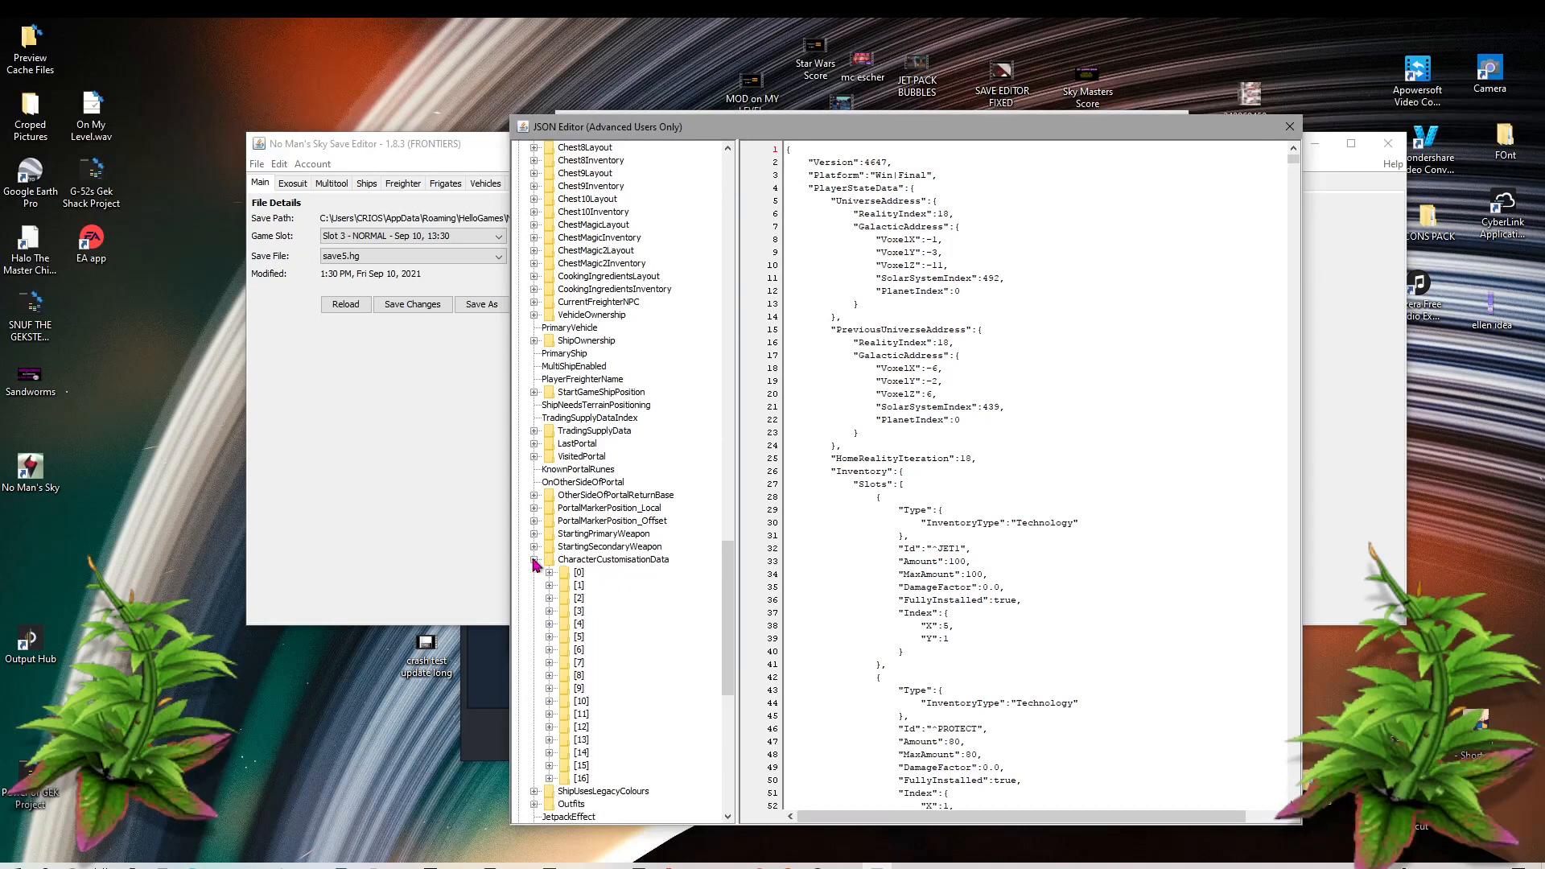
left_click(578, 573)
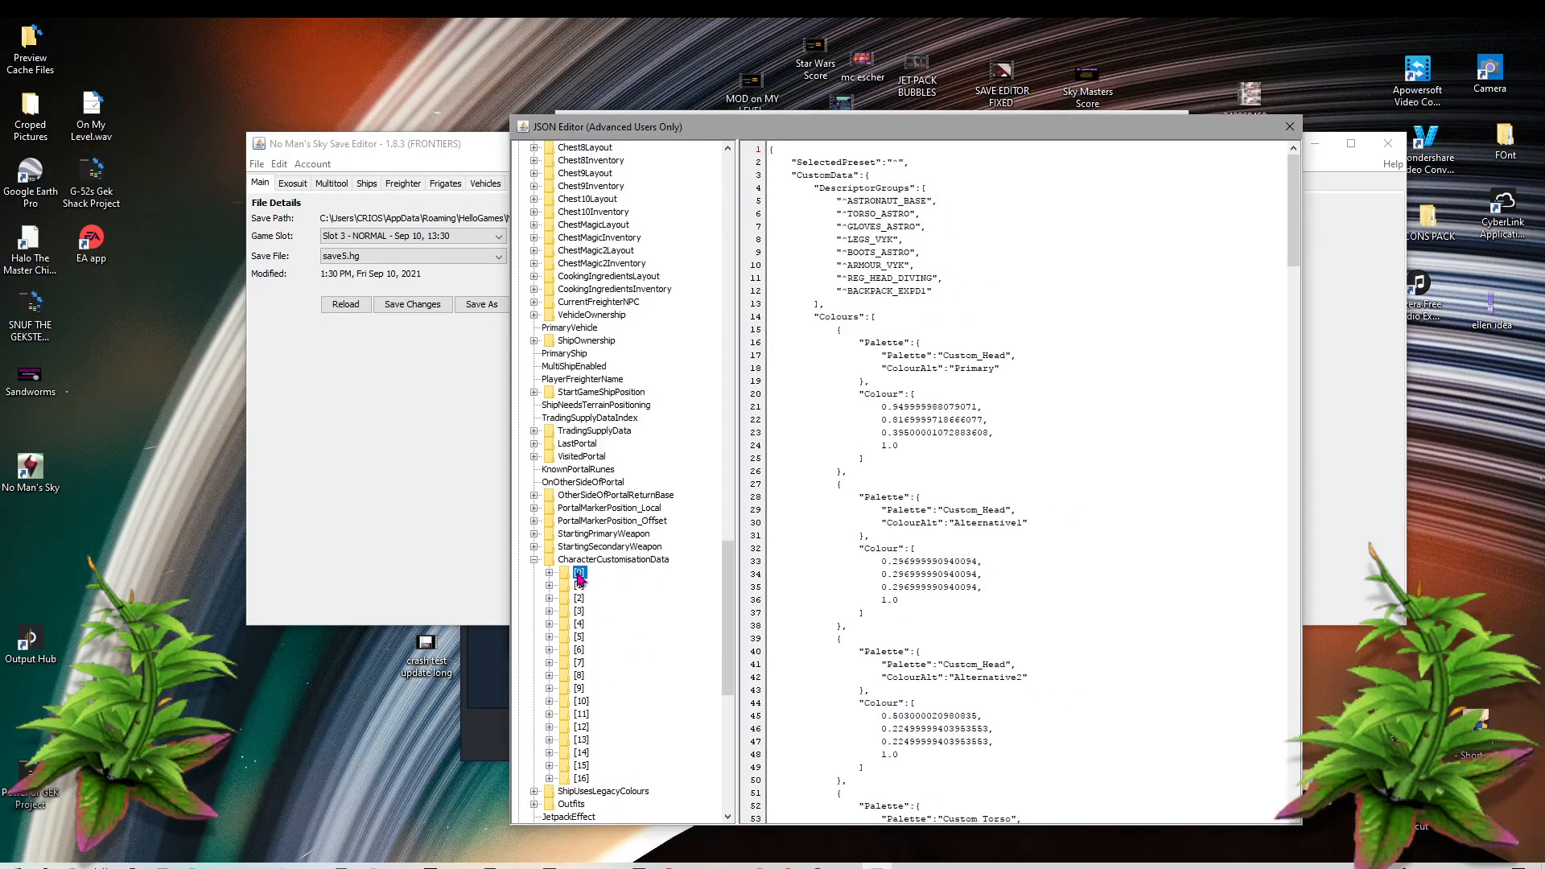
Step: Try to apply .5 as the overall Scale at the end of customisation entry [0], and discard the edit
left_click_drag(1296, 232, 1292, 784)
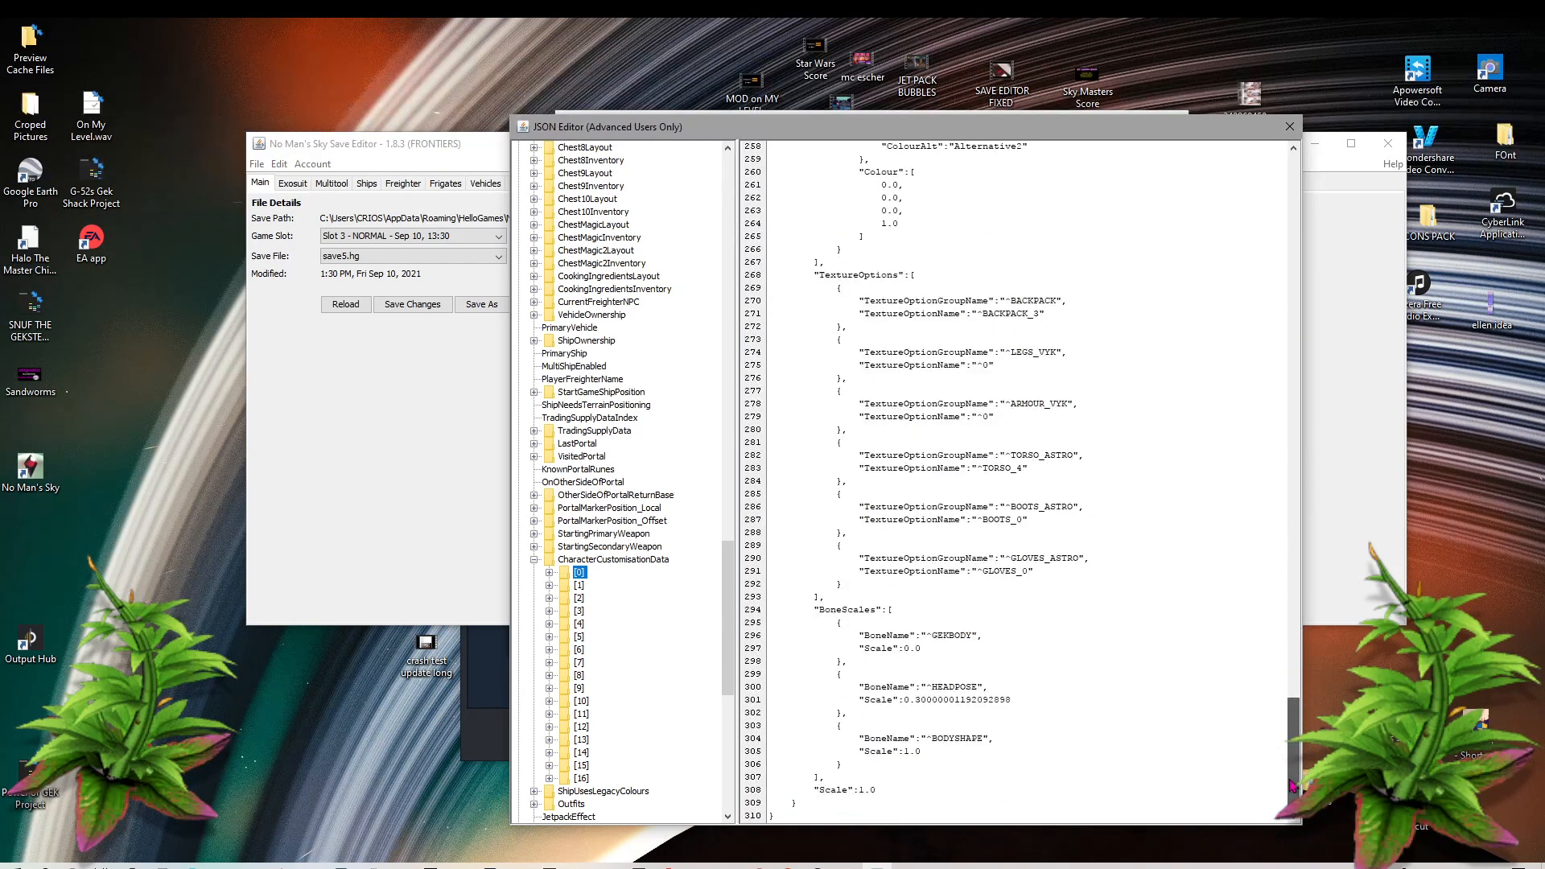
left_click(866, 791)
key("BackSpace")
type("2")
key("BackSpace")
type("5")
key("BackSpace")
type("5")
left_click(578, 586)
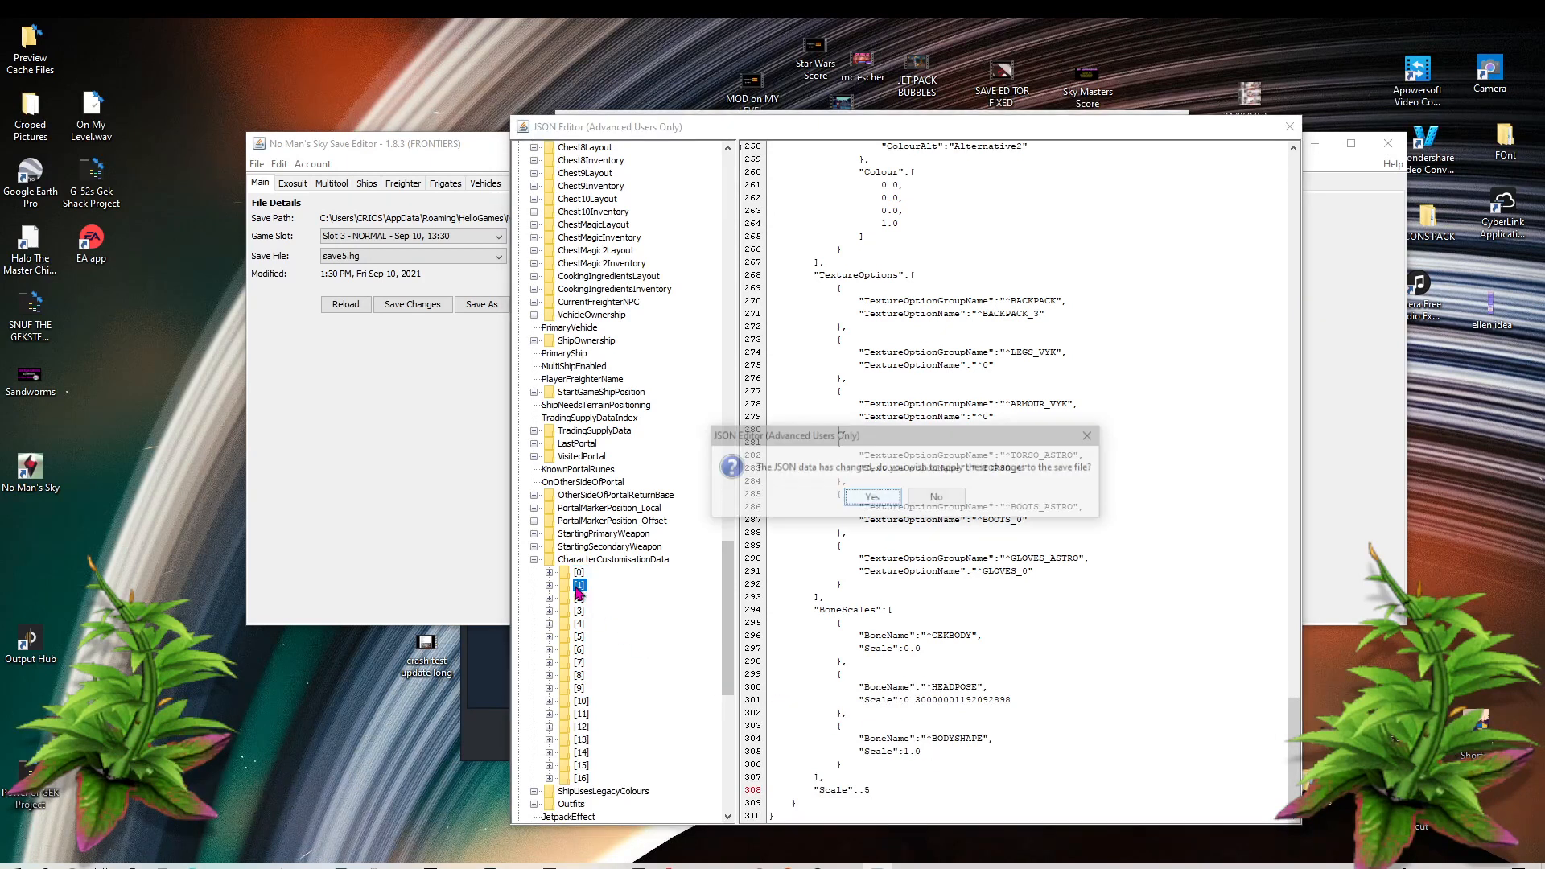
left_click(874, 499)
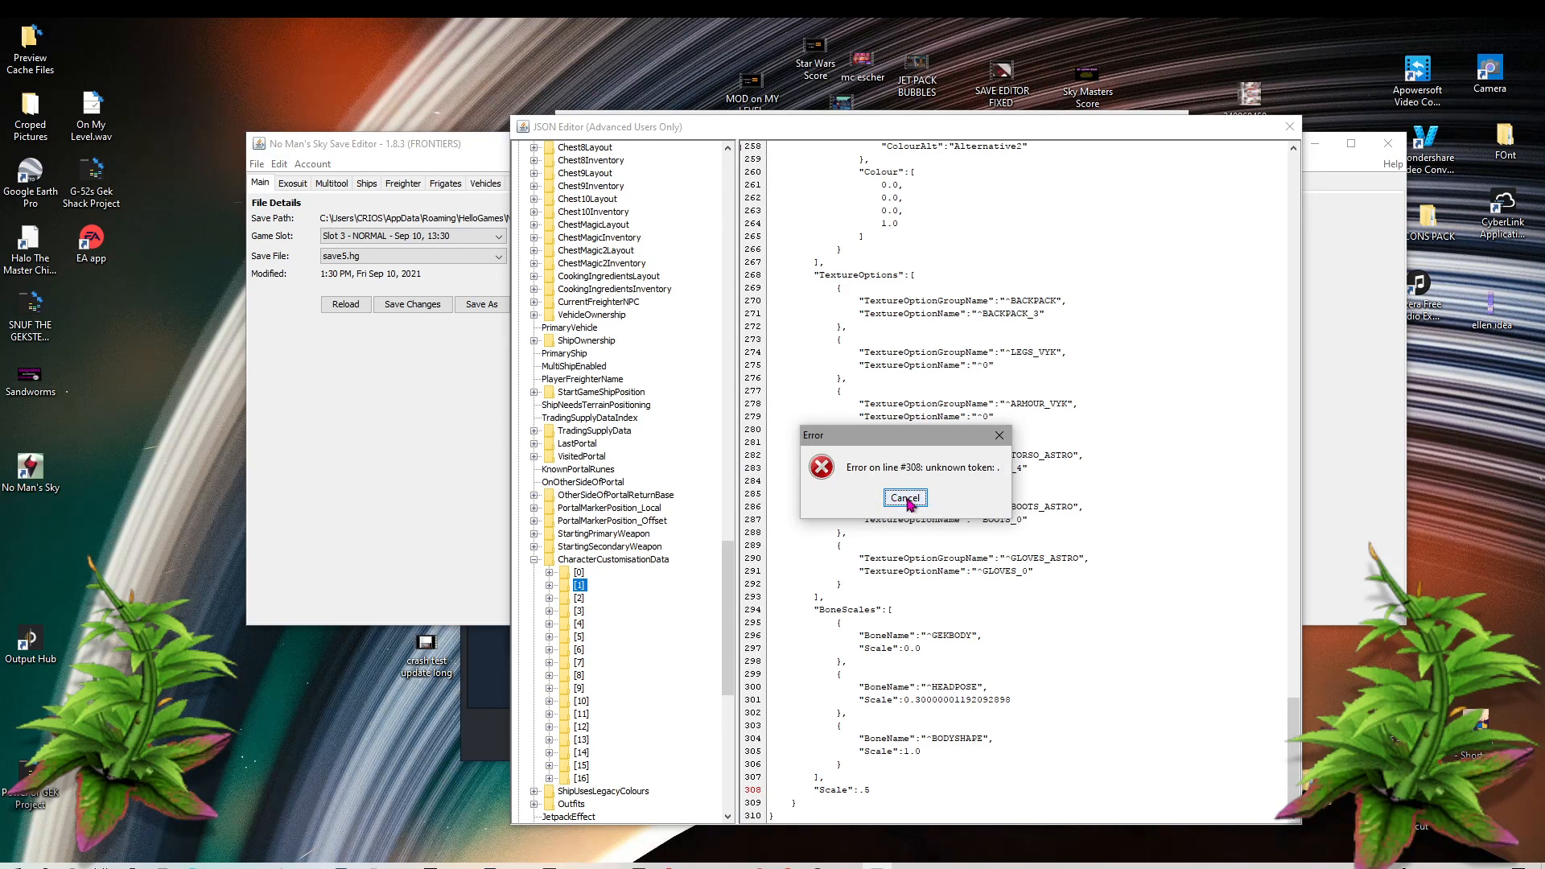
left_click(906, 498)
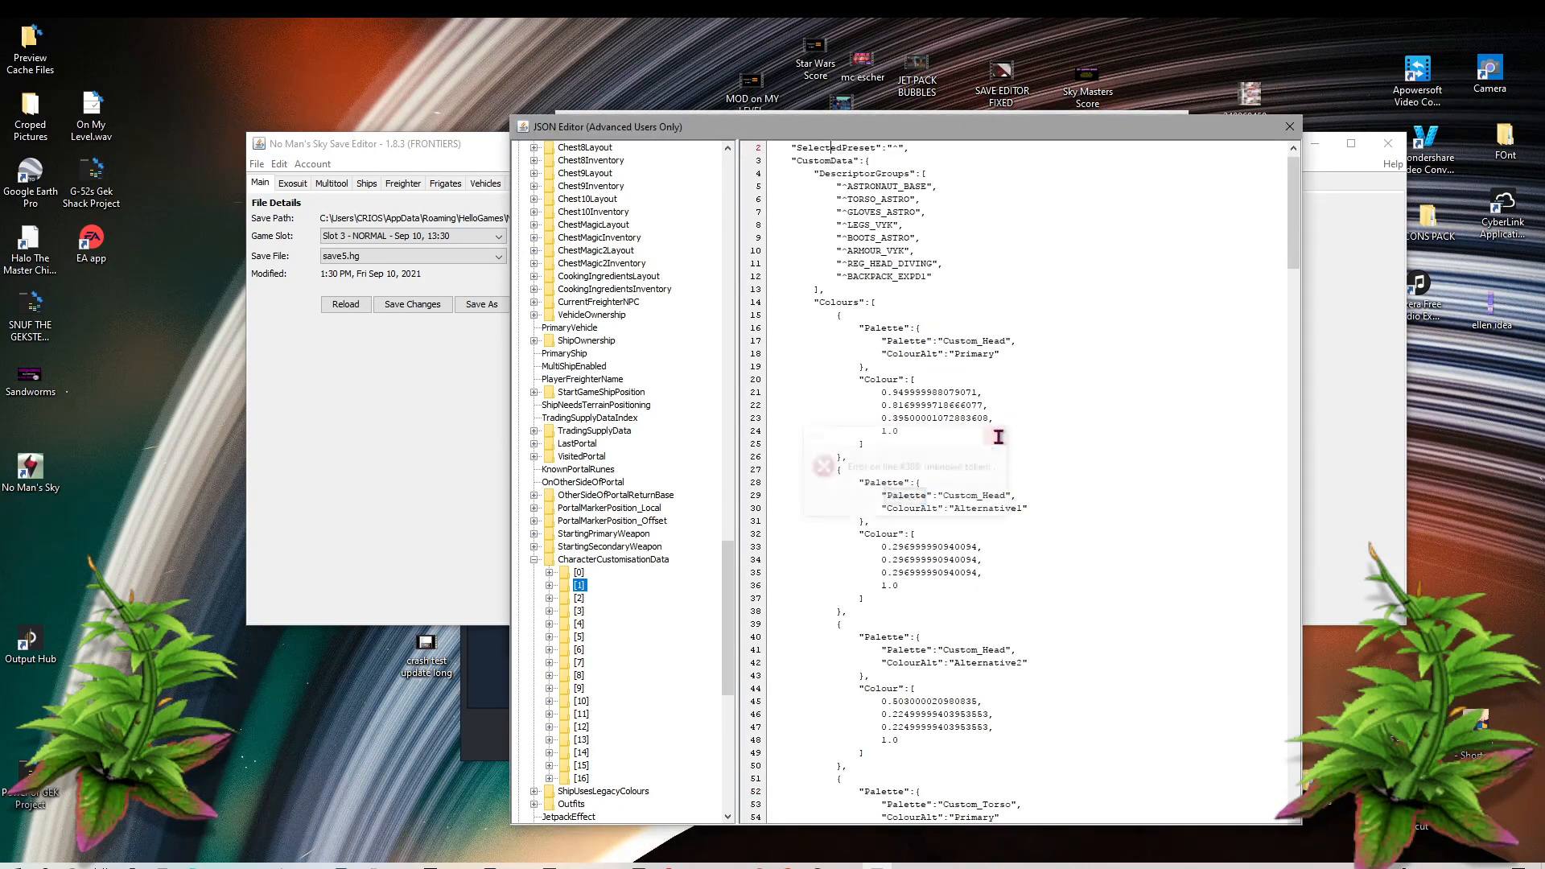
left_click(581, 611)
left_click(934, 498)
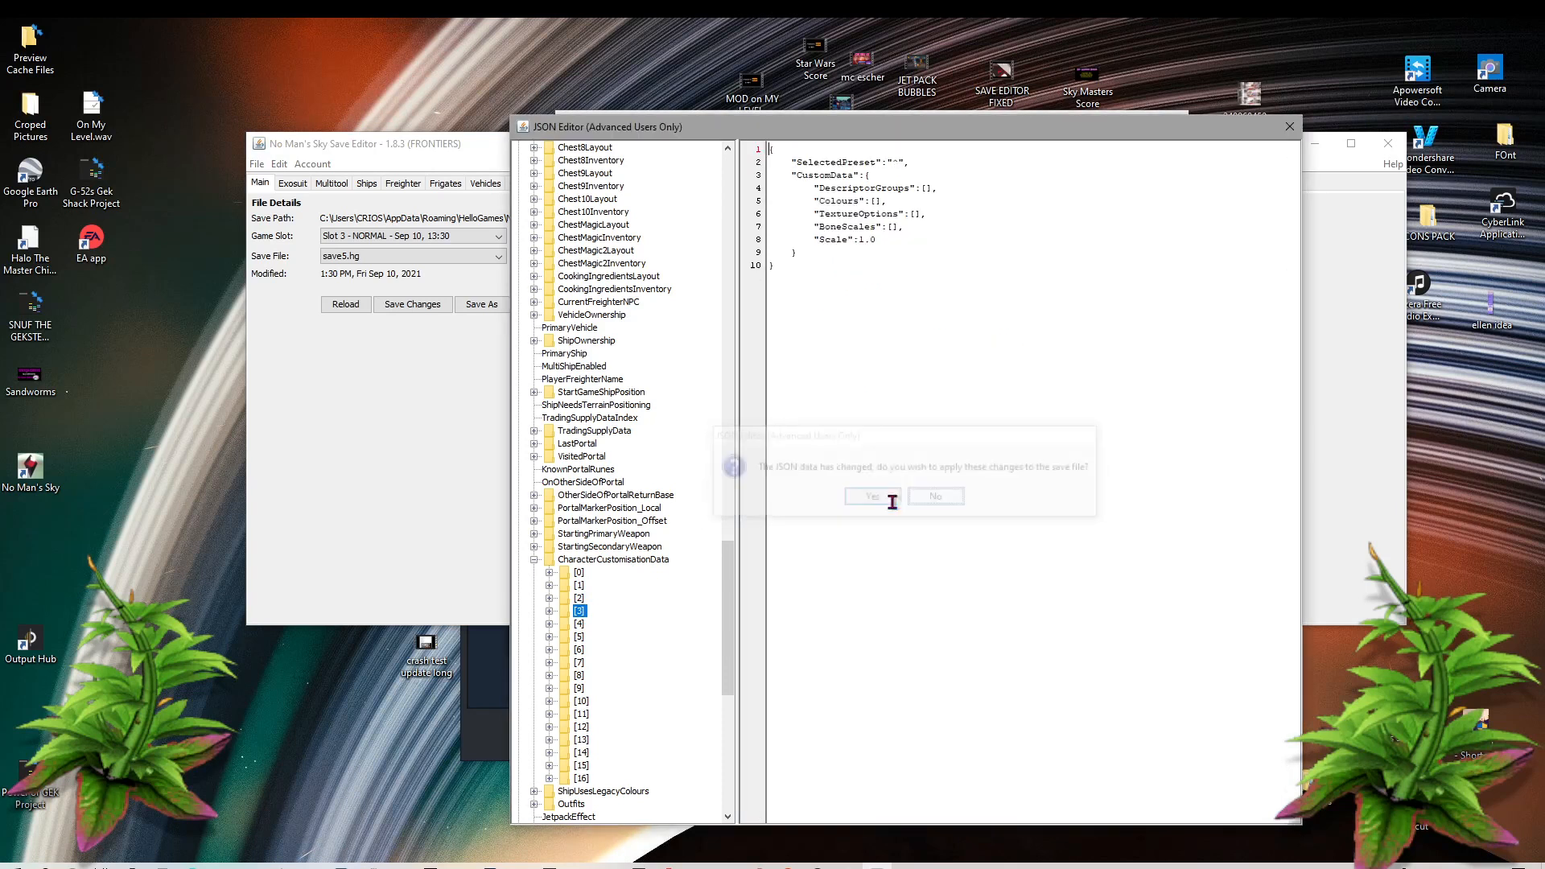
Step: Set the overall Scale of customisation entry [0] to 0.5, apply it to the save file and close the JSON editor
left_click(578, 574)
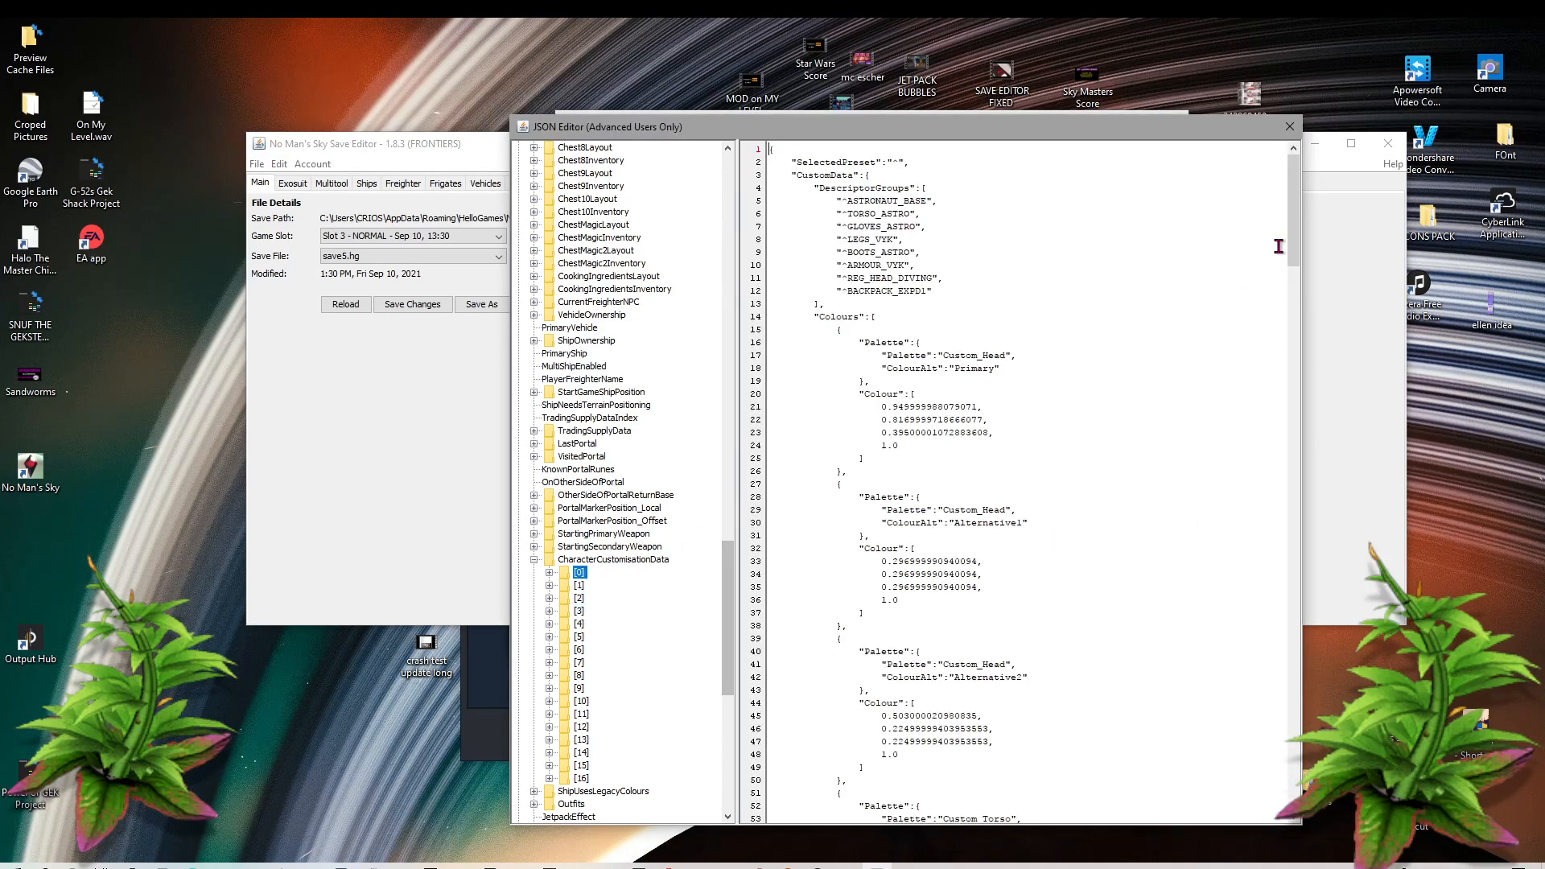
left_click_drag(1295, 229, 1276, 804)
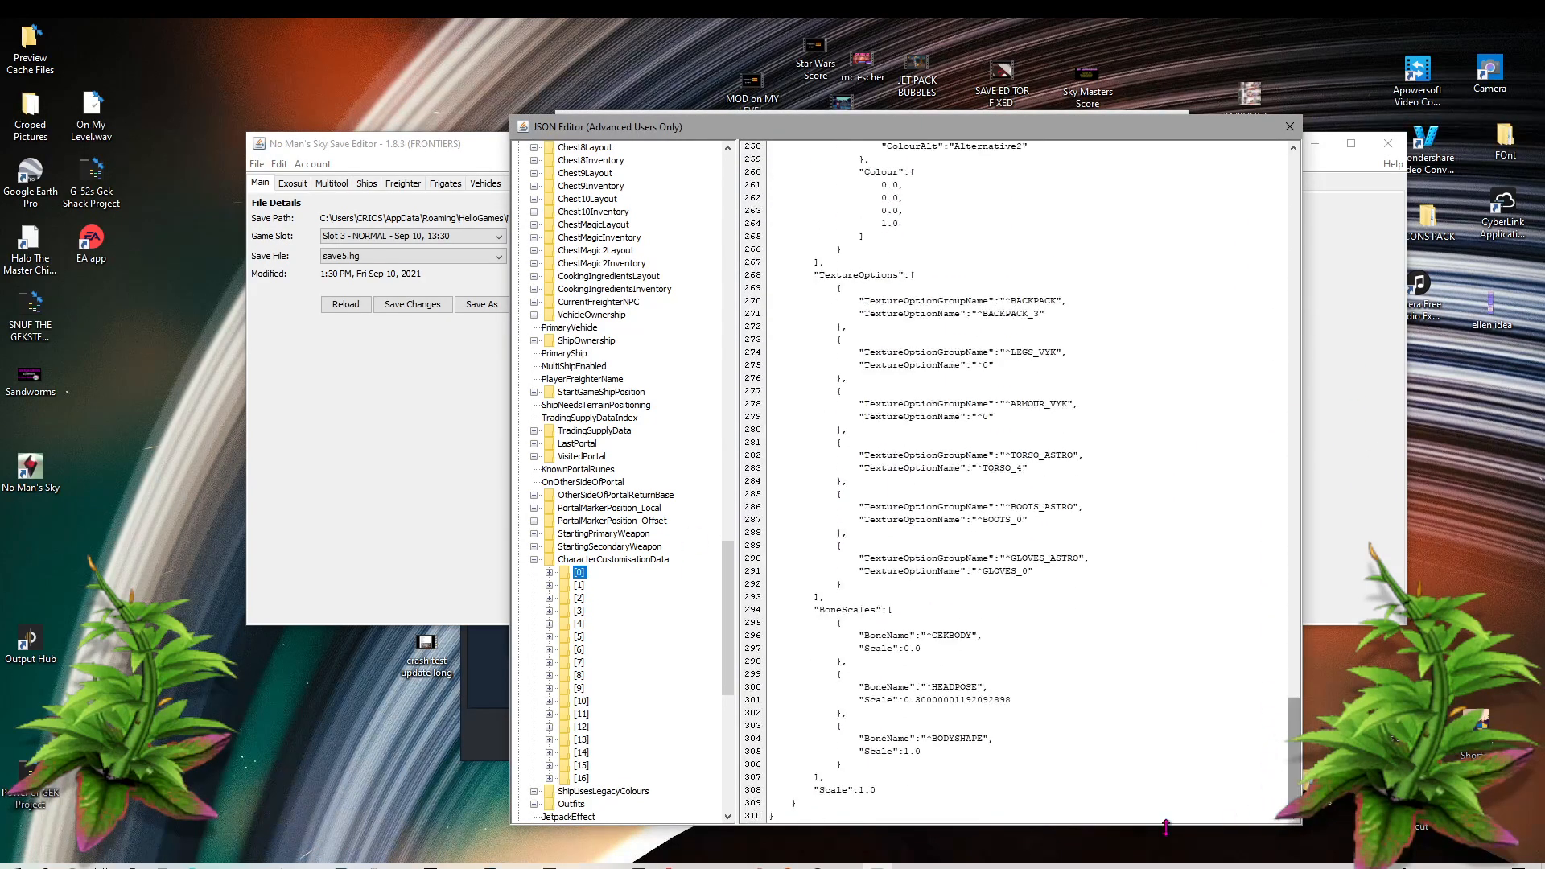
left_click(864, 791)
key("BackSpace")
type("0.")
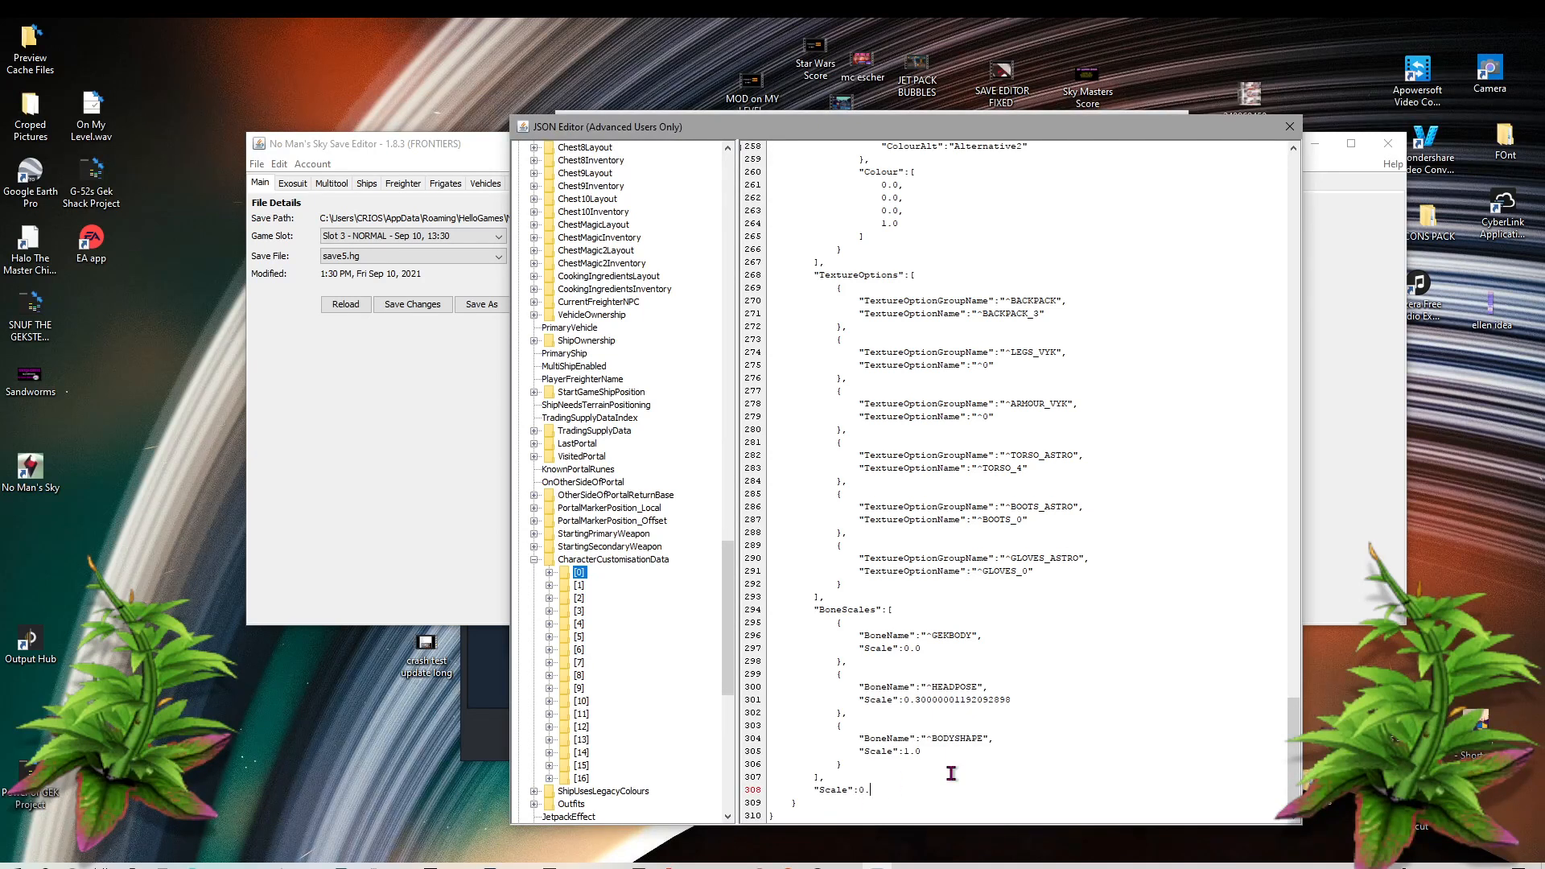
type("5")
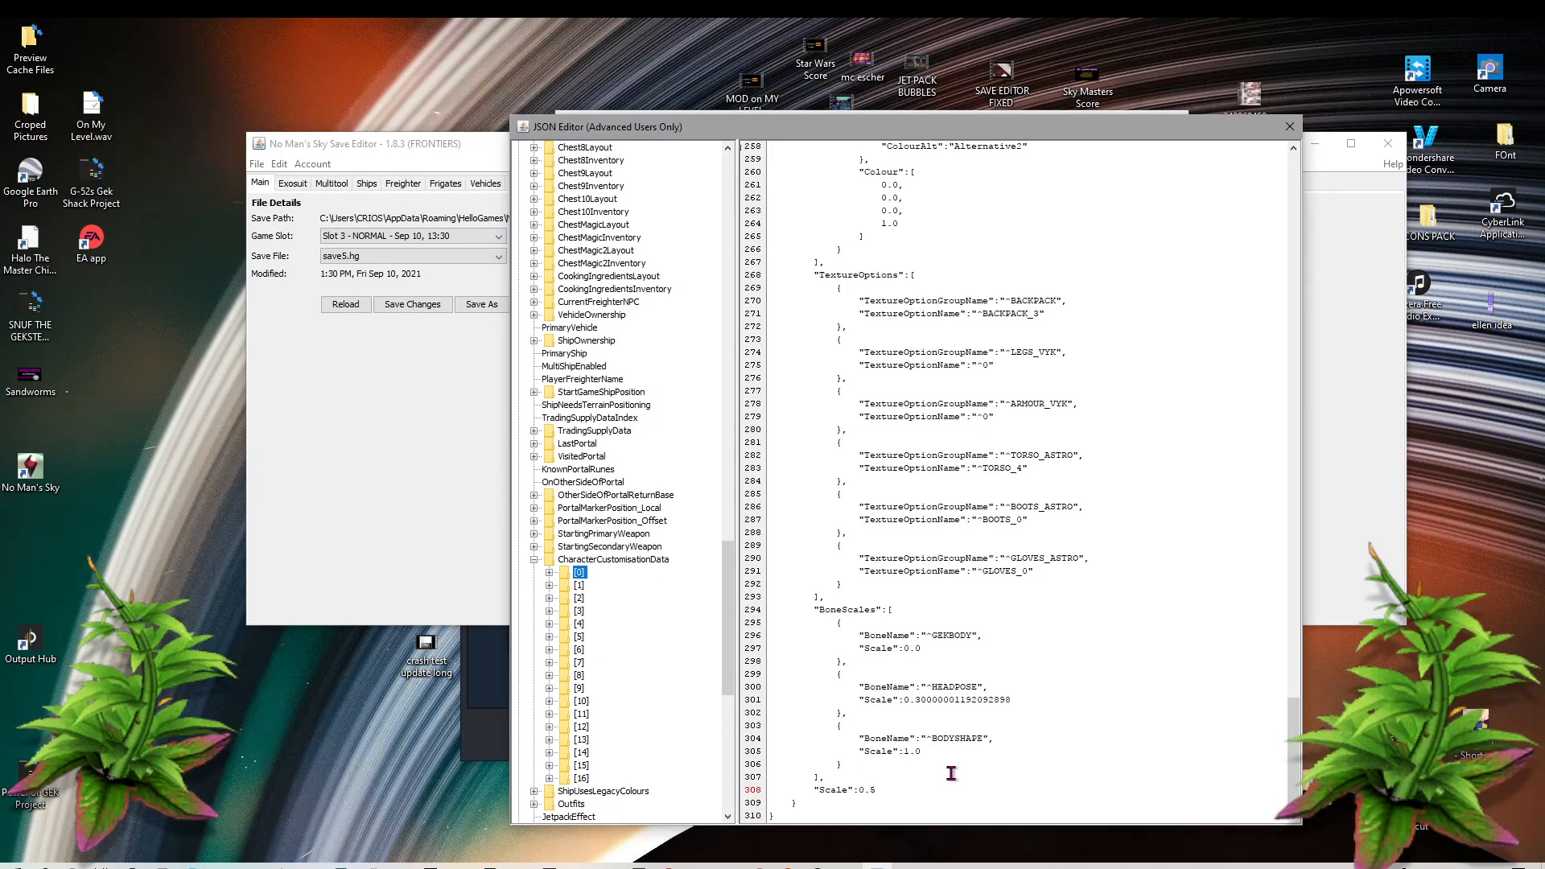
left_click(579, 585)
left_click(871, 499)
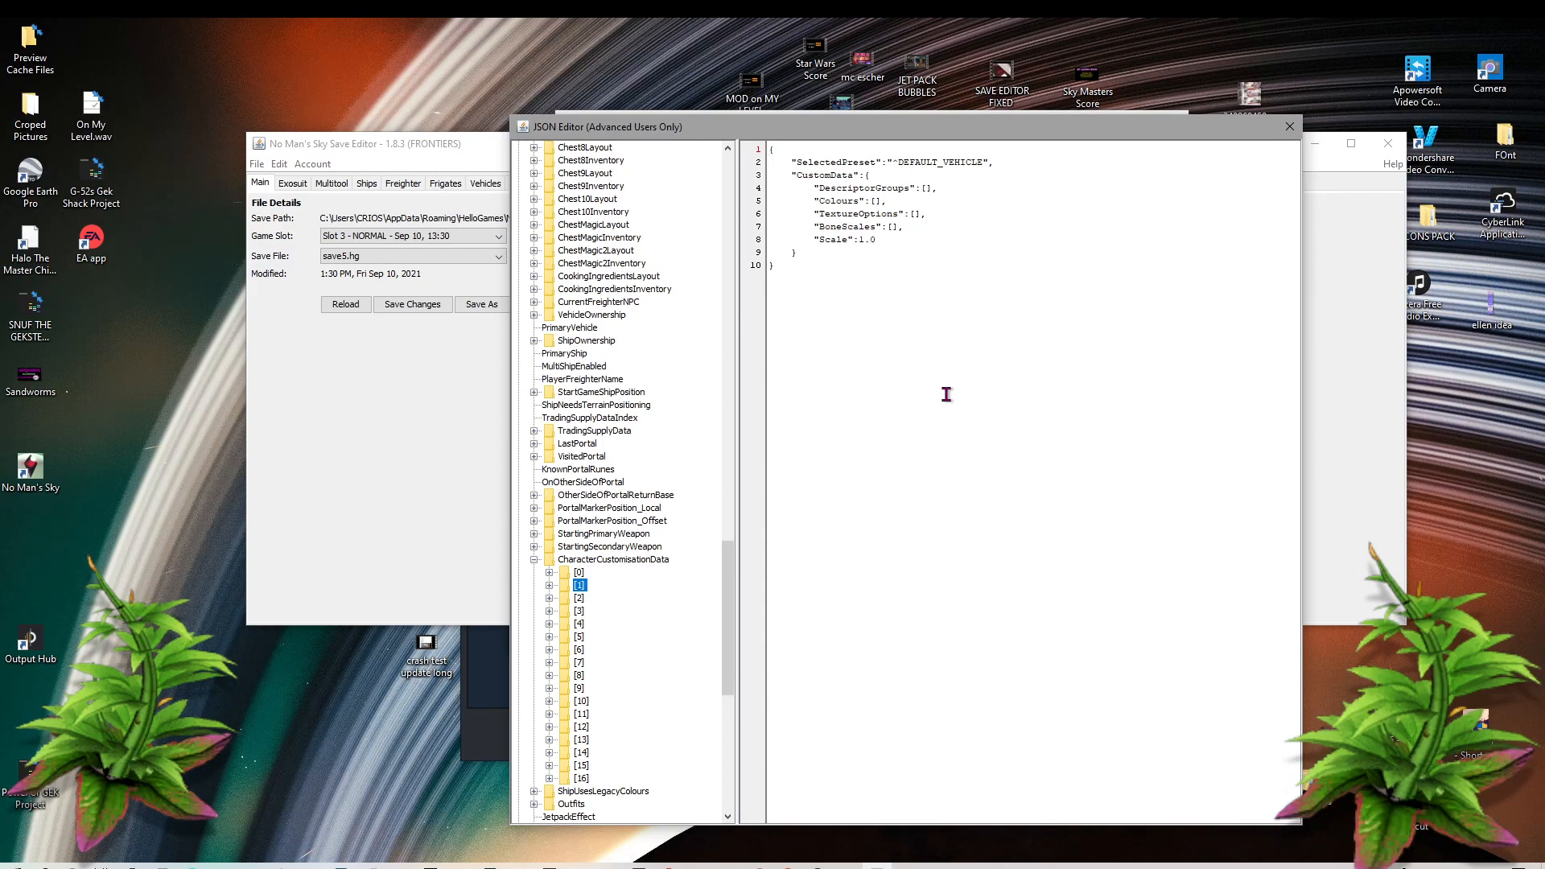
left_click(1291, 126)
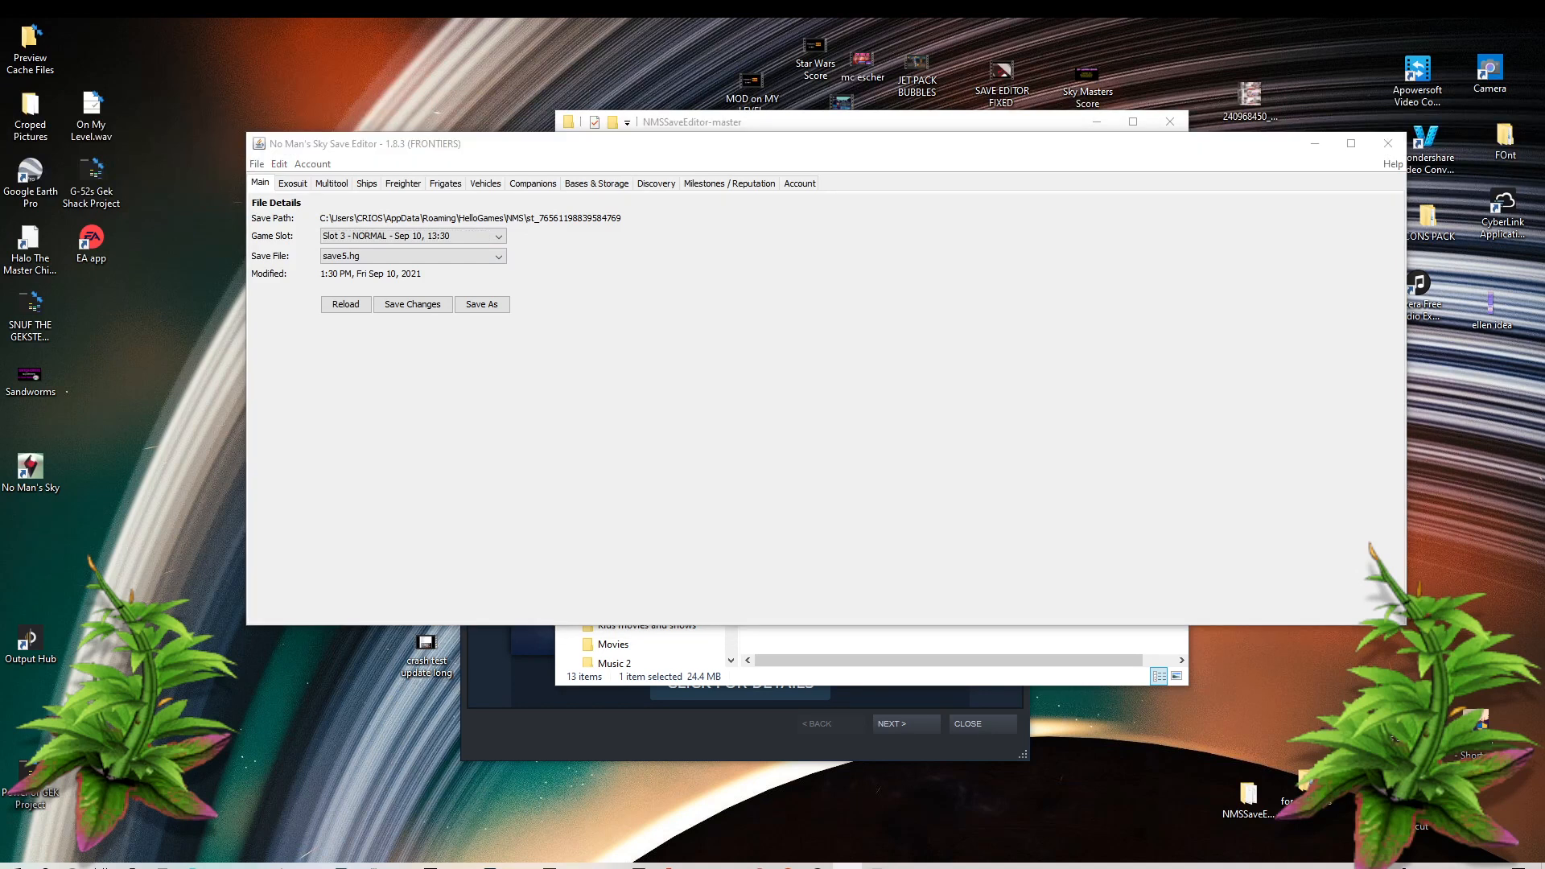
left_click(261, 165)
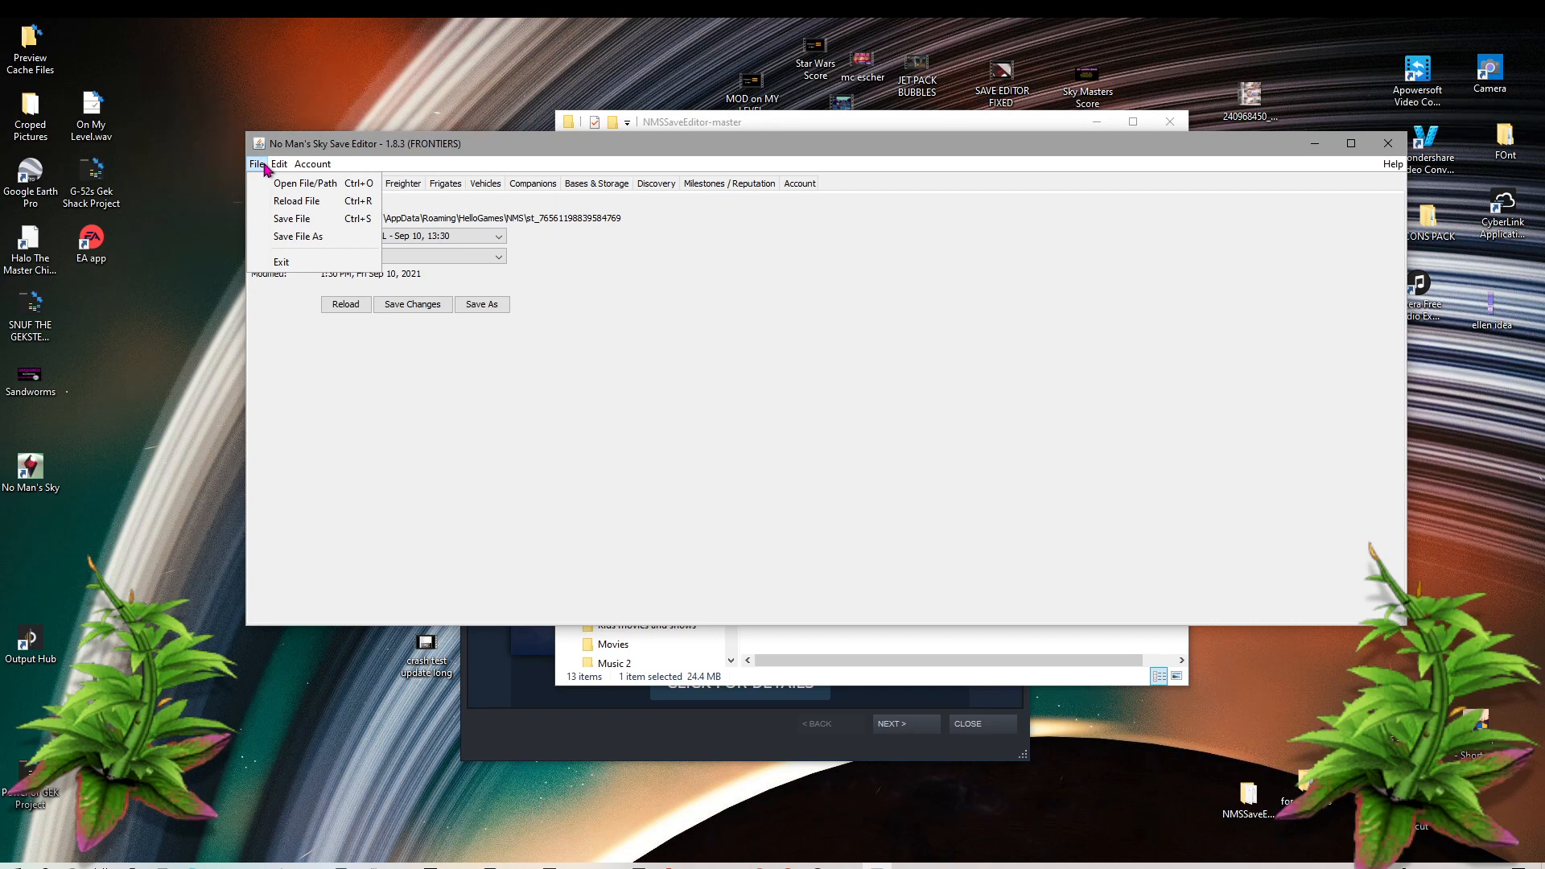
mouse_move(273, 168)
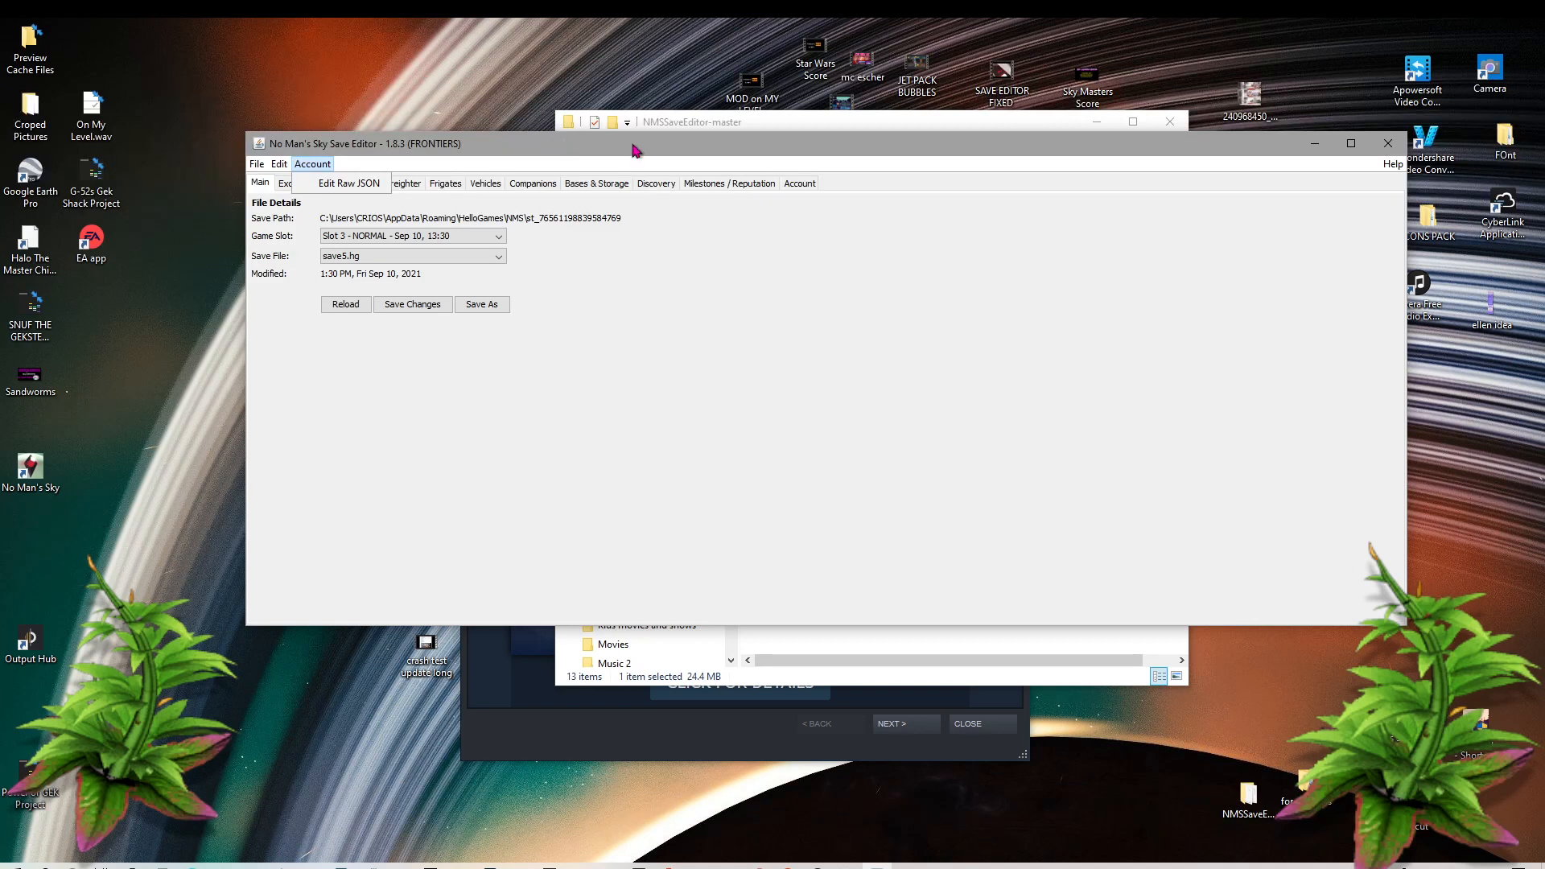
left_click_drag(840, 149, 783, 135)
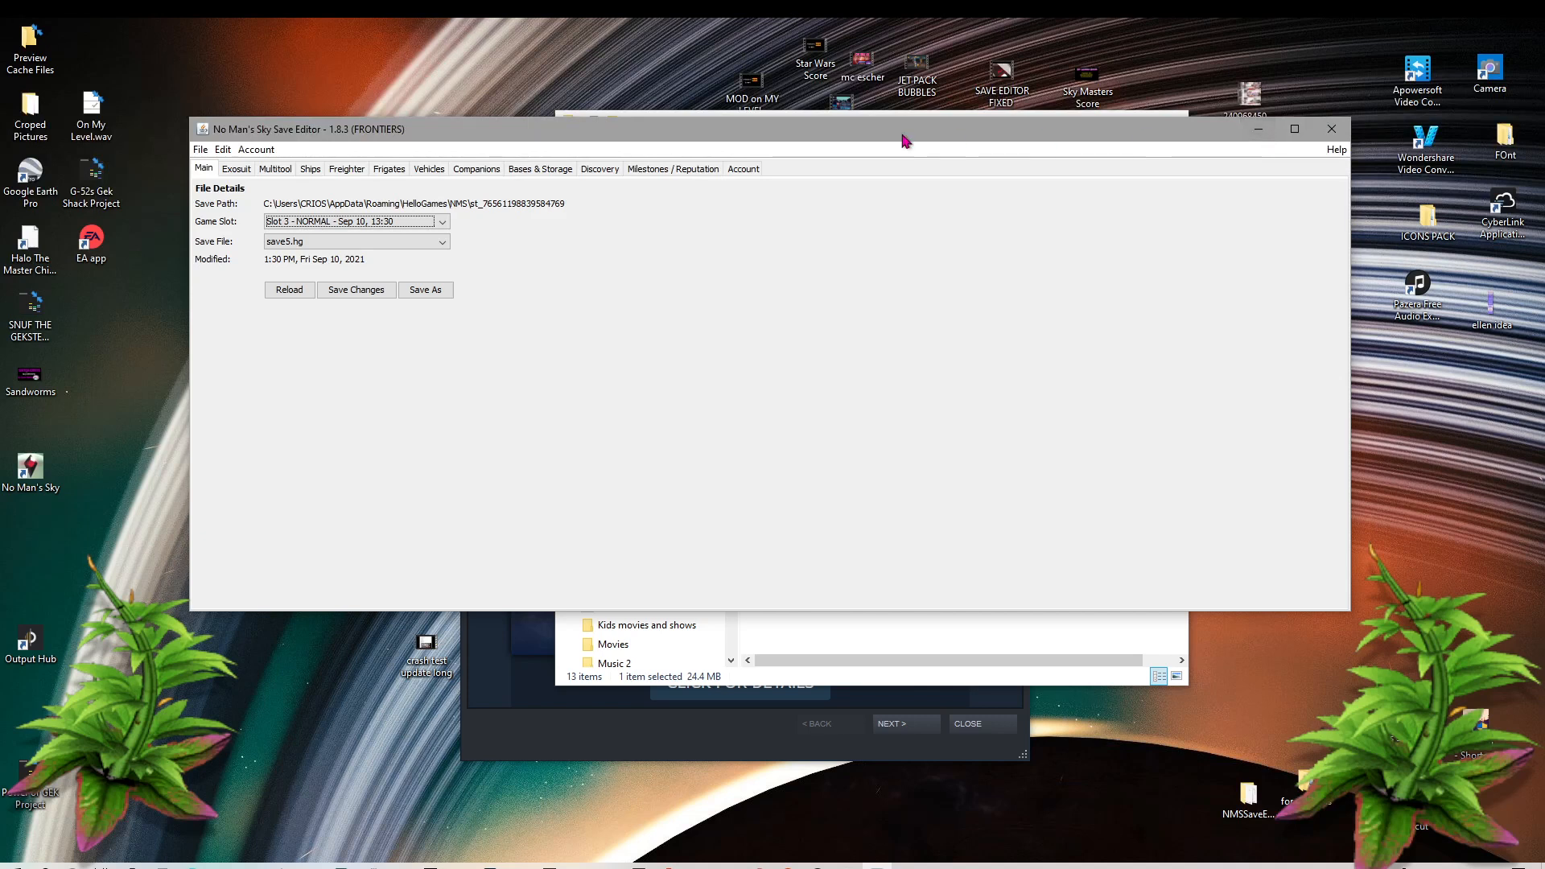
left_click_drag(825, 137, 901, 297)
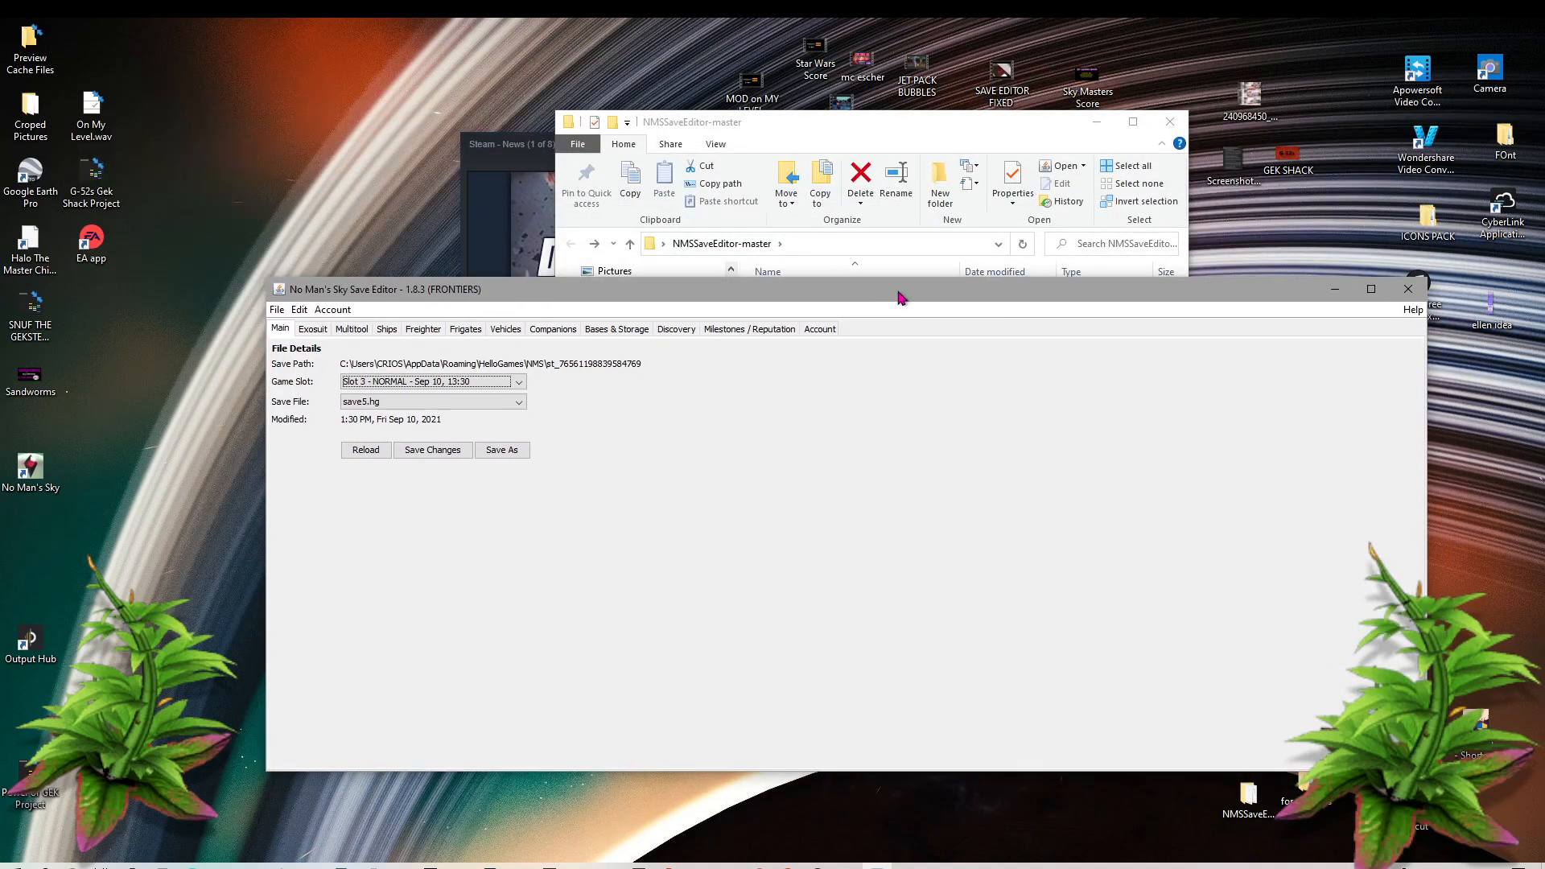
left_click_drag(901, 297, 933, 224)
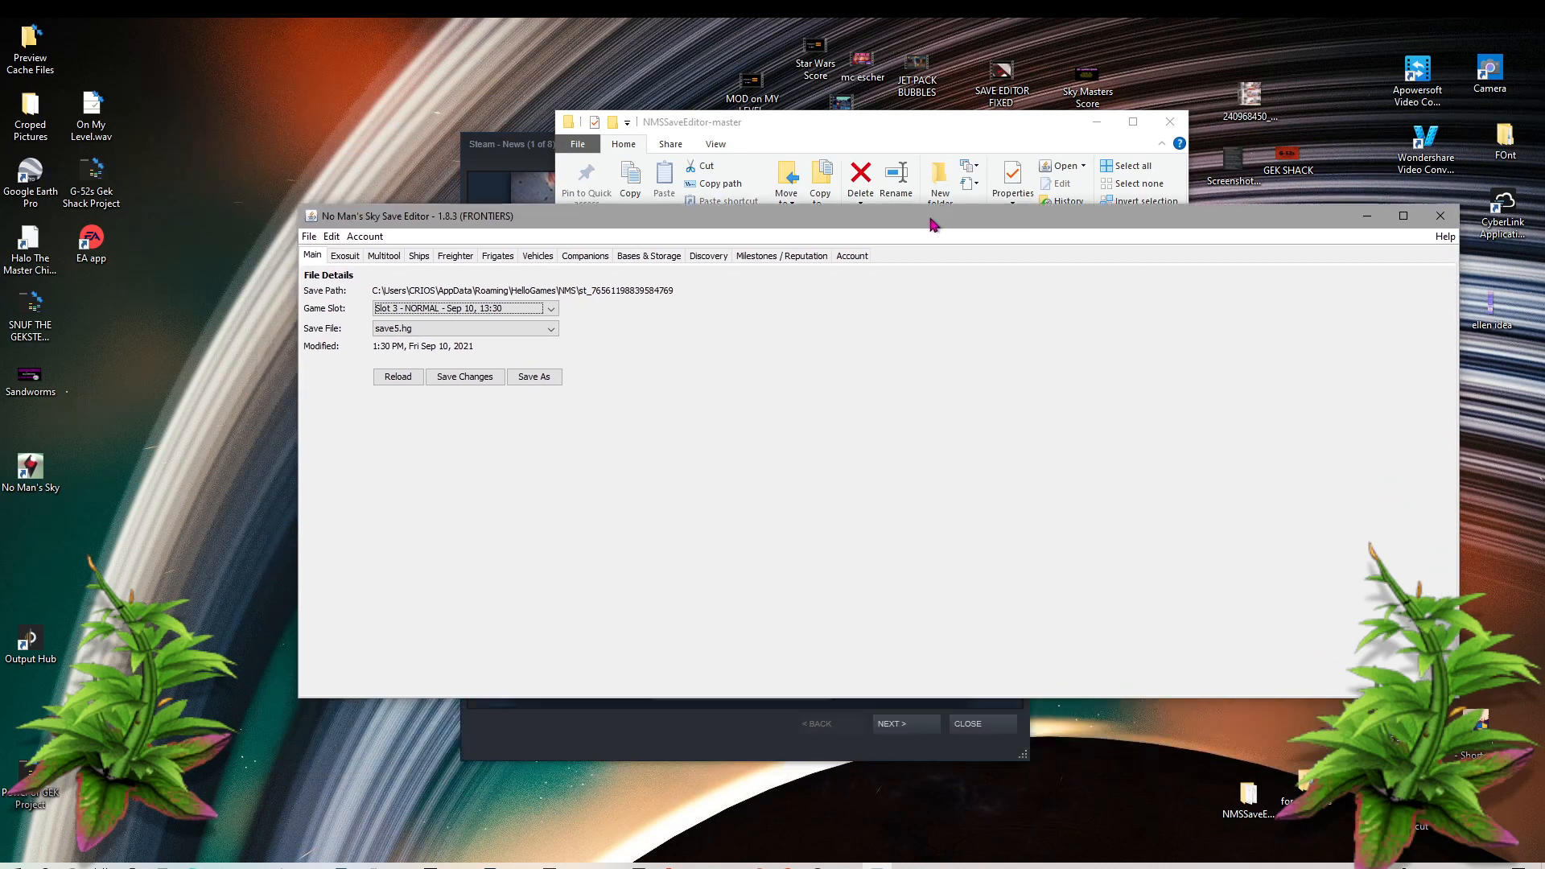